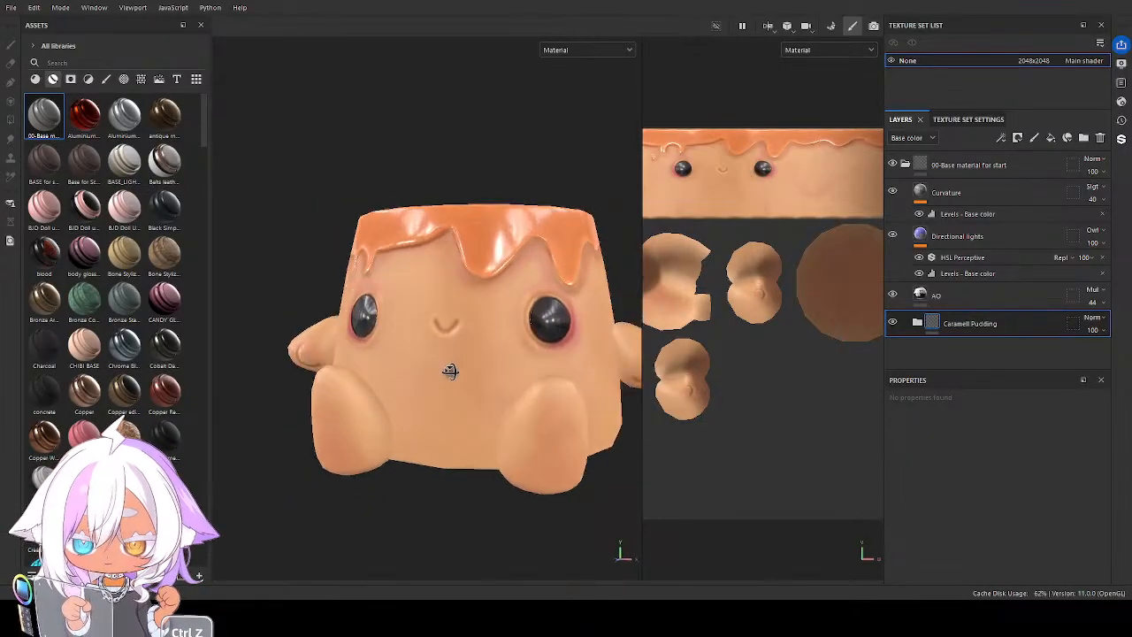
# Duplicate the Caramell Pudding folder and hide the original folder
pyautogui.keyDown('alt'); pyautogui.moveTo(455, 379); pyautogui.dragTo(463, 373, button='middle'); pyautogui.keyUp('alt')
pyautogui.keyDown('alt'); pyautogui.moveTo(463, 373); pyautogui.dragTo(546, 389); pyautogui.keyUp('alt')
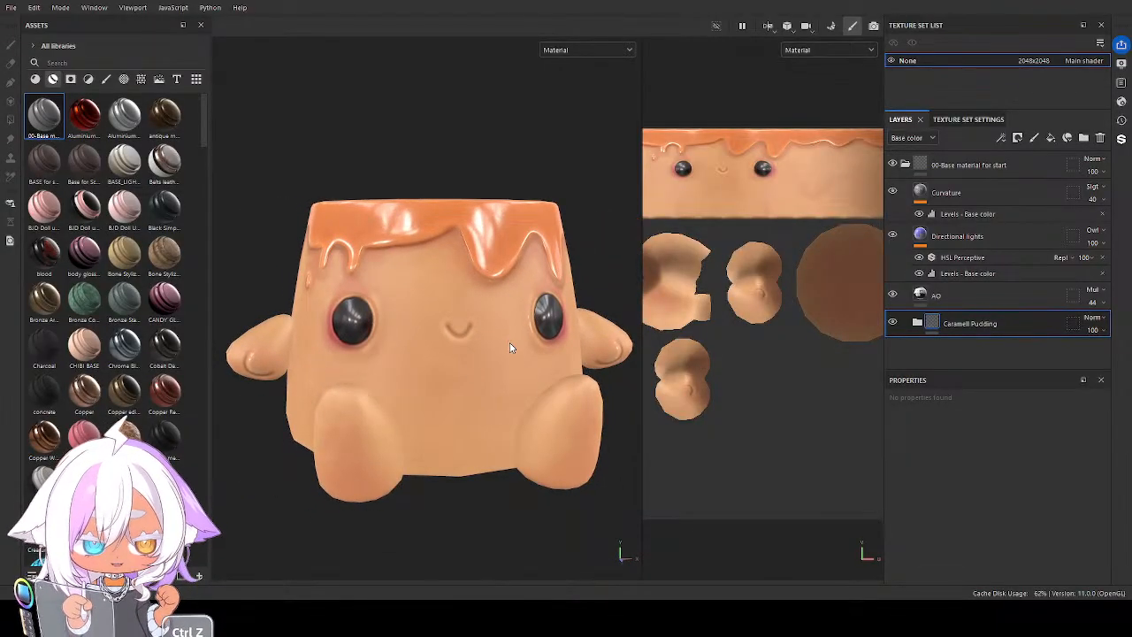
pyautogui.keyDown('alt'); pyautogui.moveTo(508, 330); pyautogui.dragTo(501, 330, button='middle'); pyautogui.keyUp('alt')
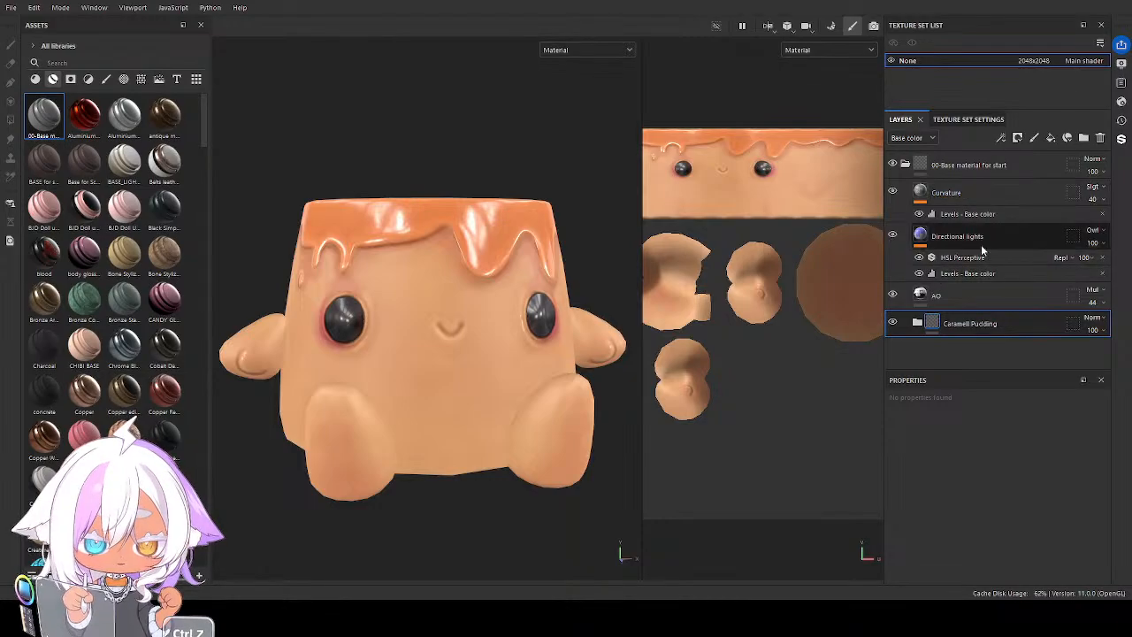
pyautogui.click(922, 324)
pyautogui.scroll(-4, 928, 318)
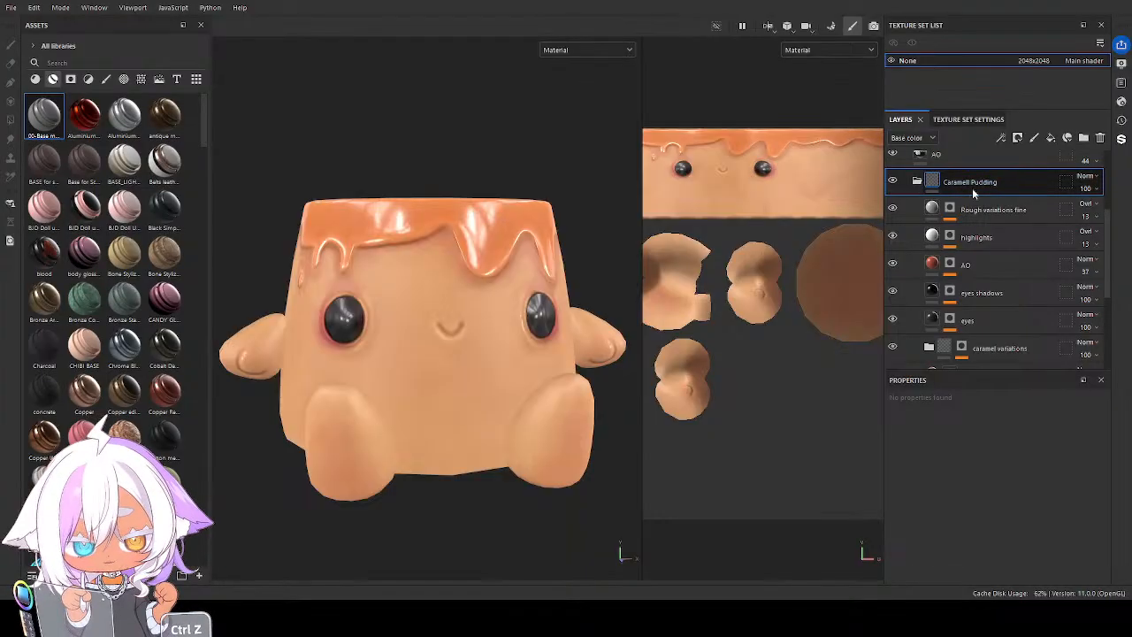
pyautogui.click(917, 183)
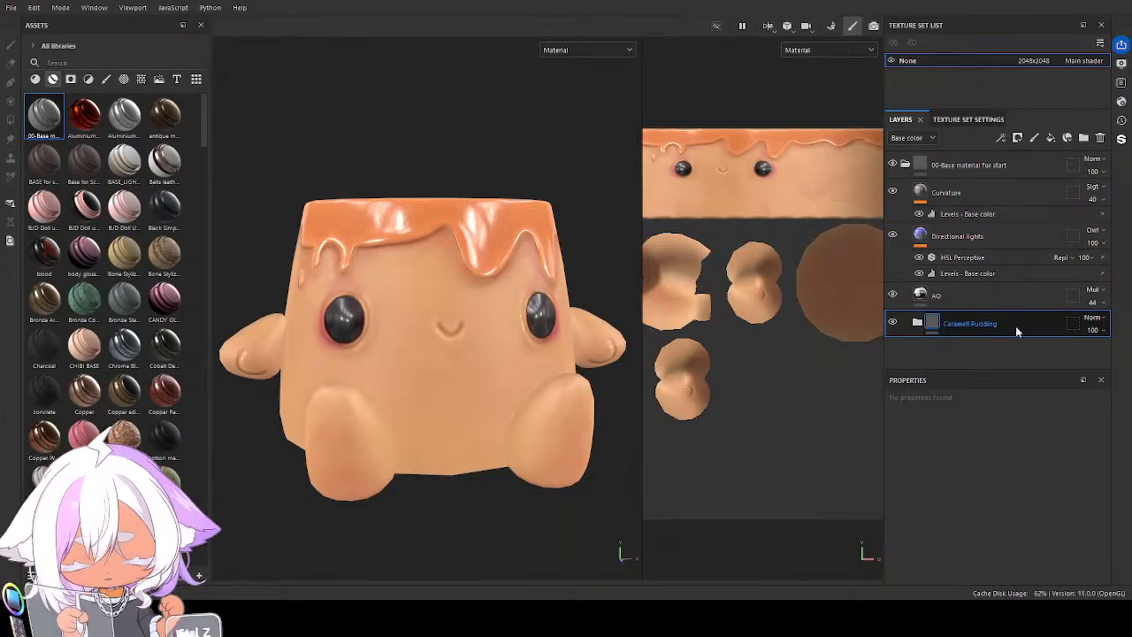
pyautogui.hotkey('ctrl', 'd')
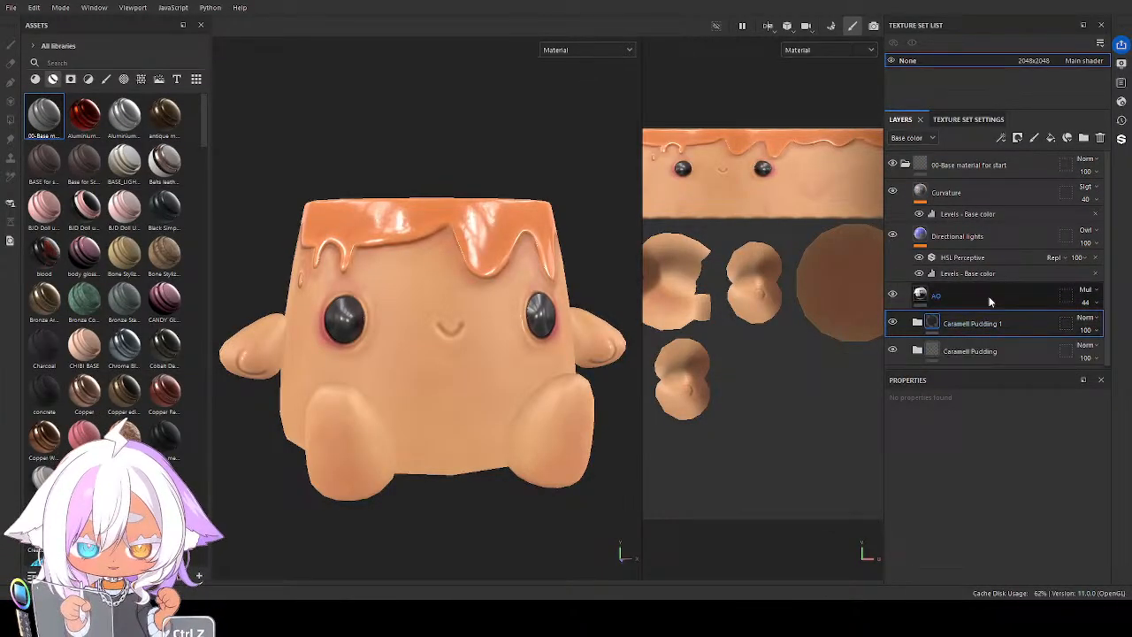
pyautogui.click(892, 351)
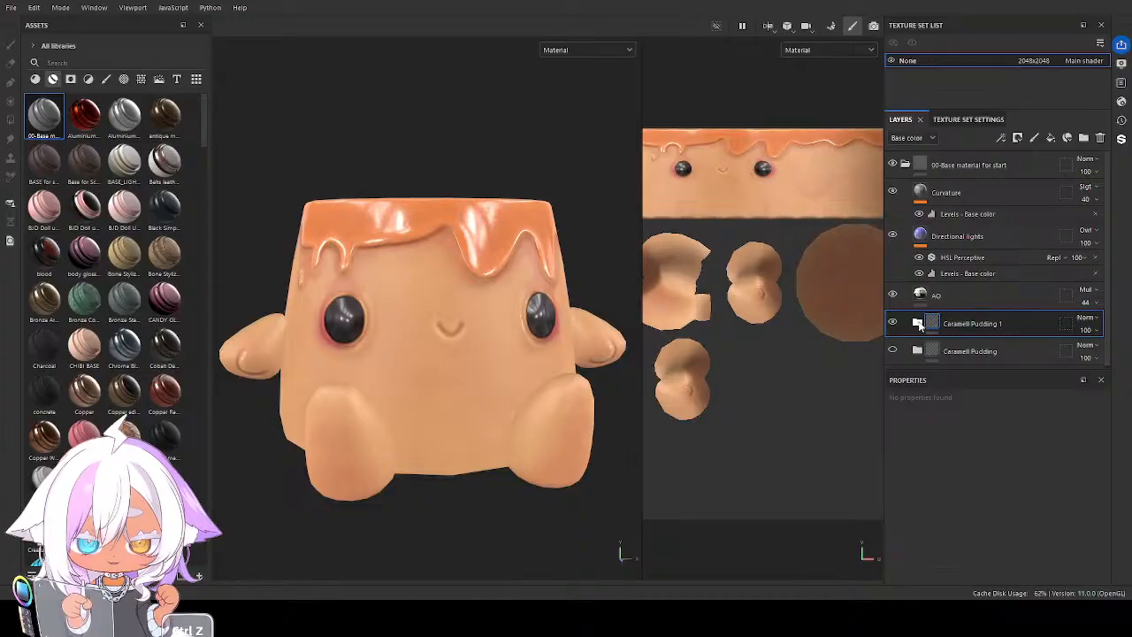
# In the duplicated pudding folder, set the base colour layer's Base color to a light salmon pink
pyautogui.click(917, 324)
pyautogui.scroll(-3, 964, 327)
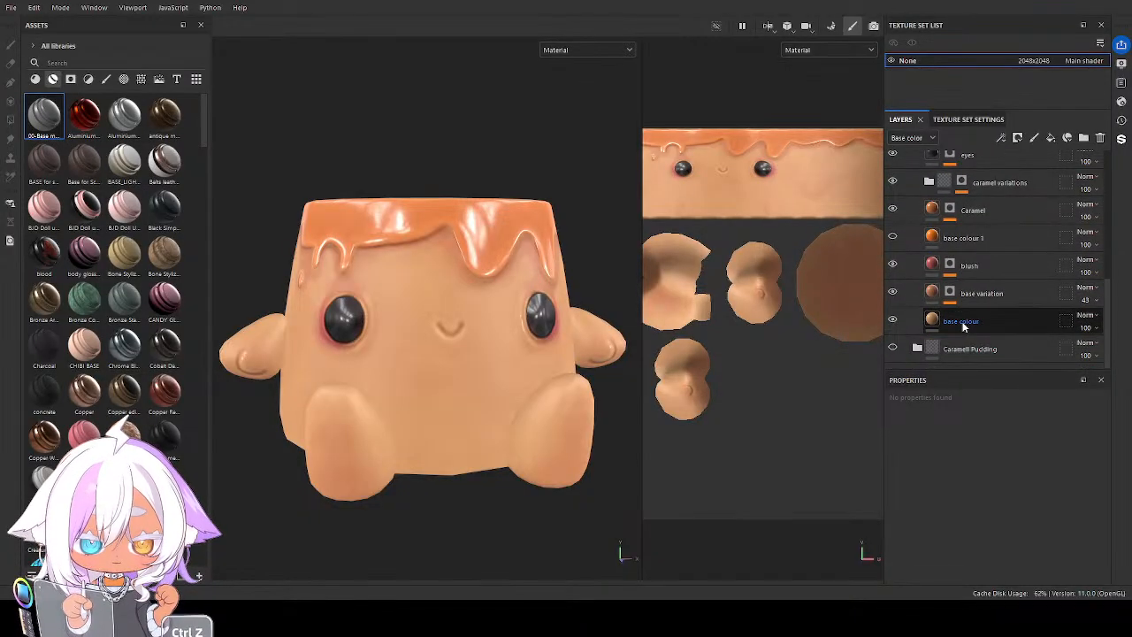
pyautogui.click(961, 323)
pyautogui.scroll(-2, 970, 471)
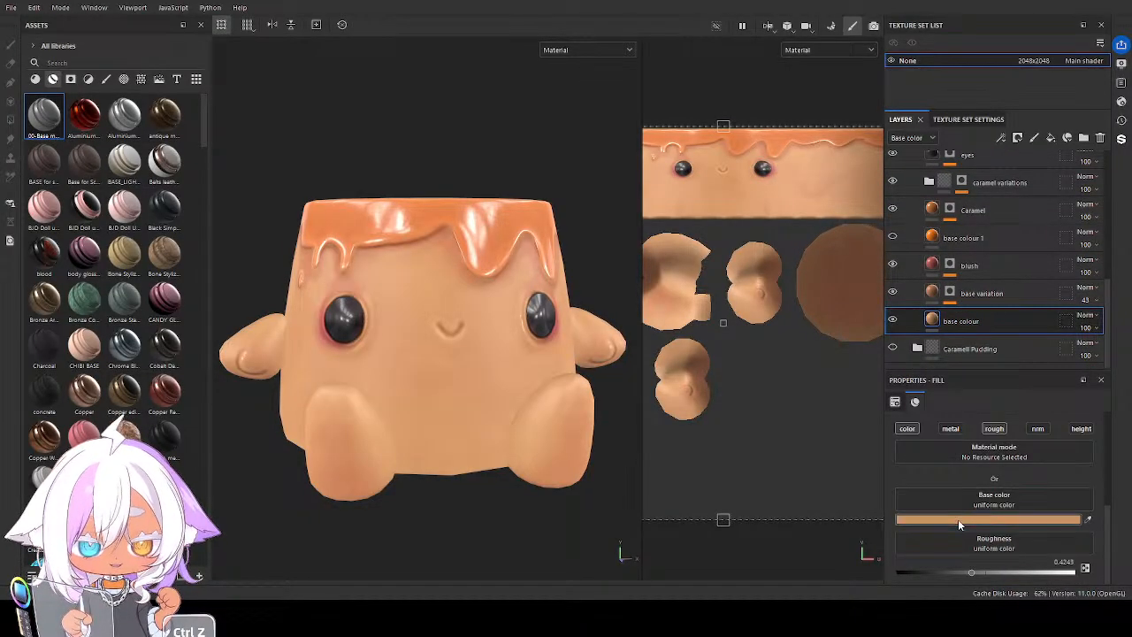
pyautogui.hotkey('ctrl', 'z')
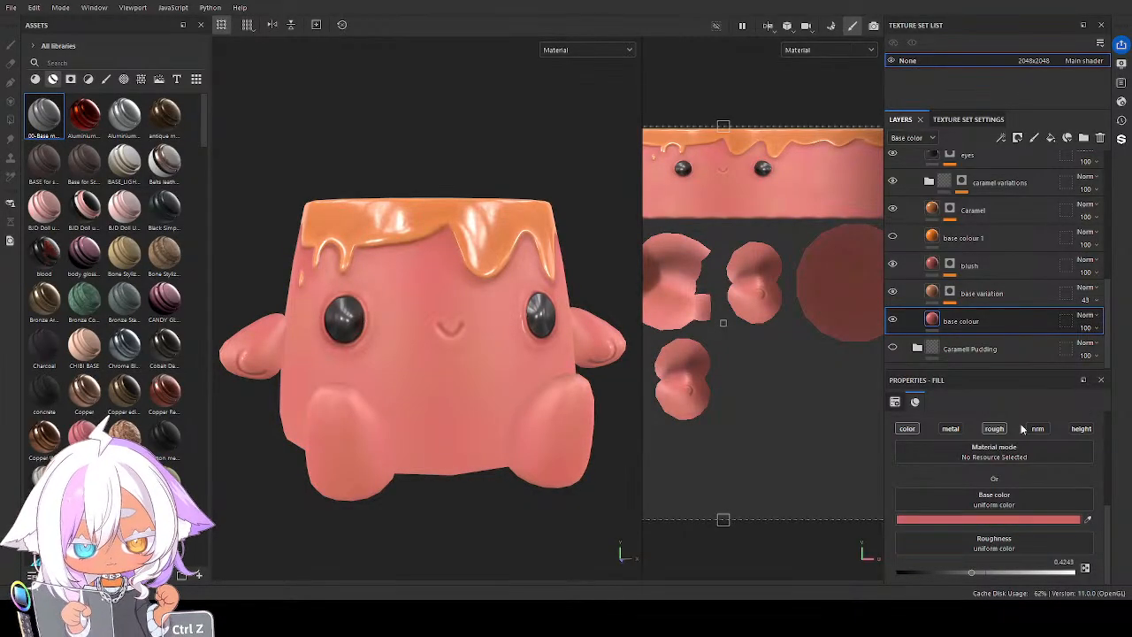
pyautogui.hotkey('ctrl', 'z')
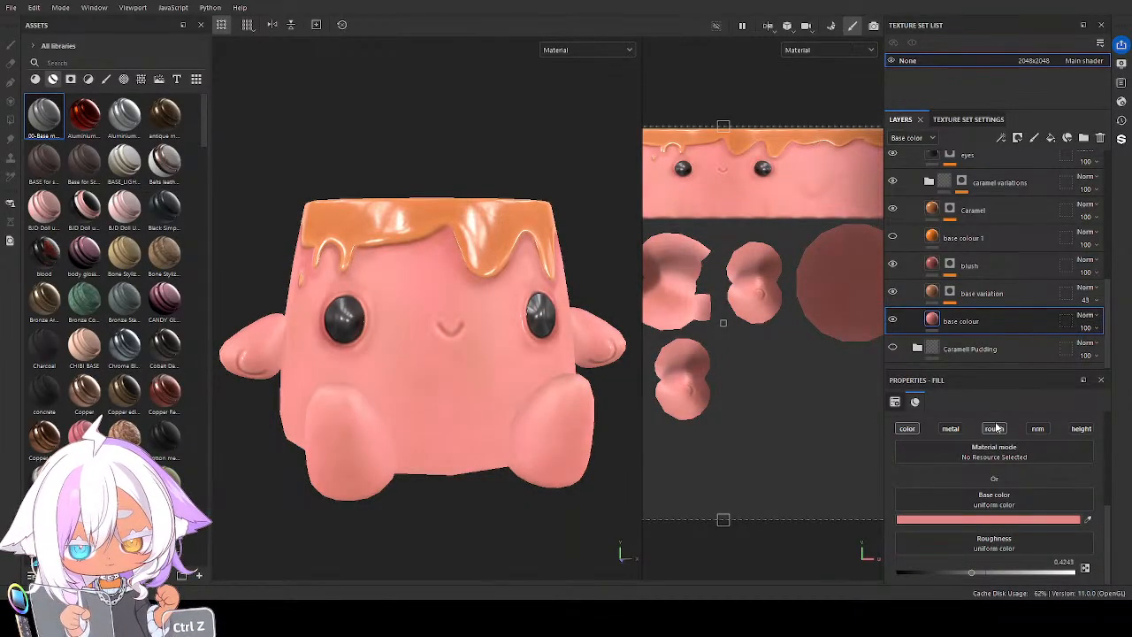
# Set the base variation layer's Base color to a darker rosy red
pyautogui.click(931, 294)
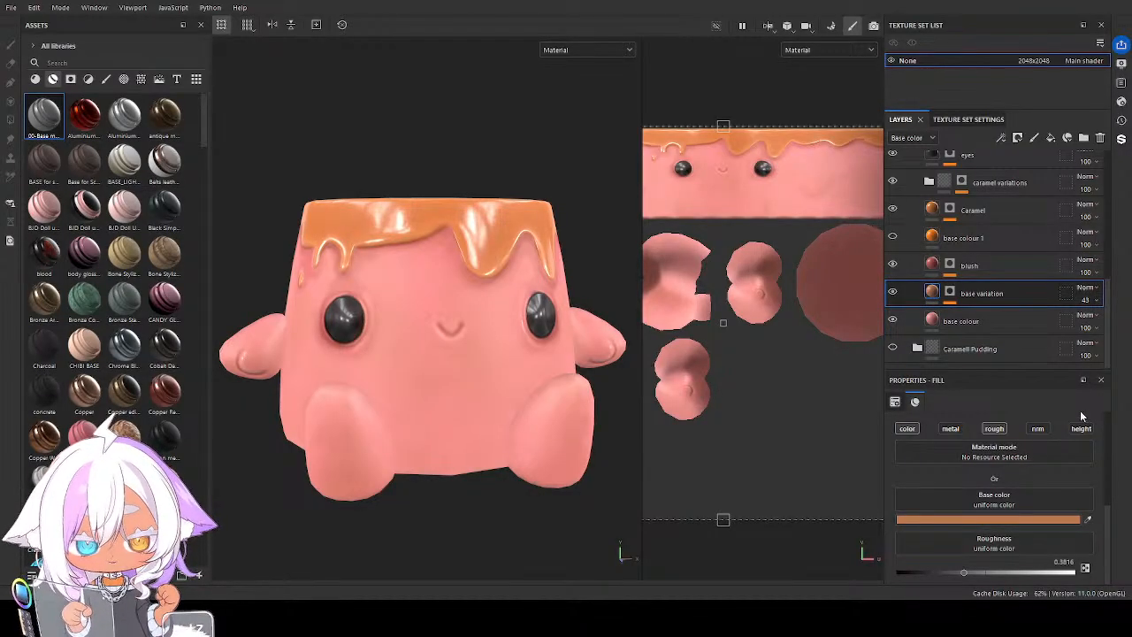
pyautogui.hotkey('ctrl', 'z')
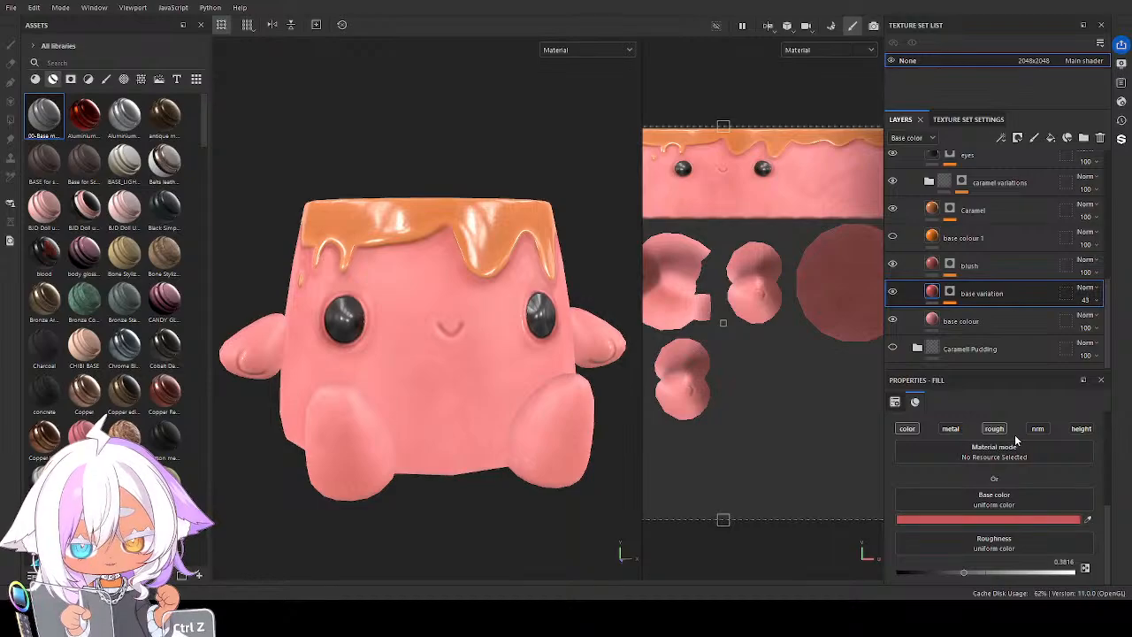
pyautogui.keyDown('alt'); pyautogui.moveTo(513, 378); pyautogui.dragTo(678, 348); pyautogui.keyUp('alt')
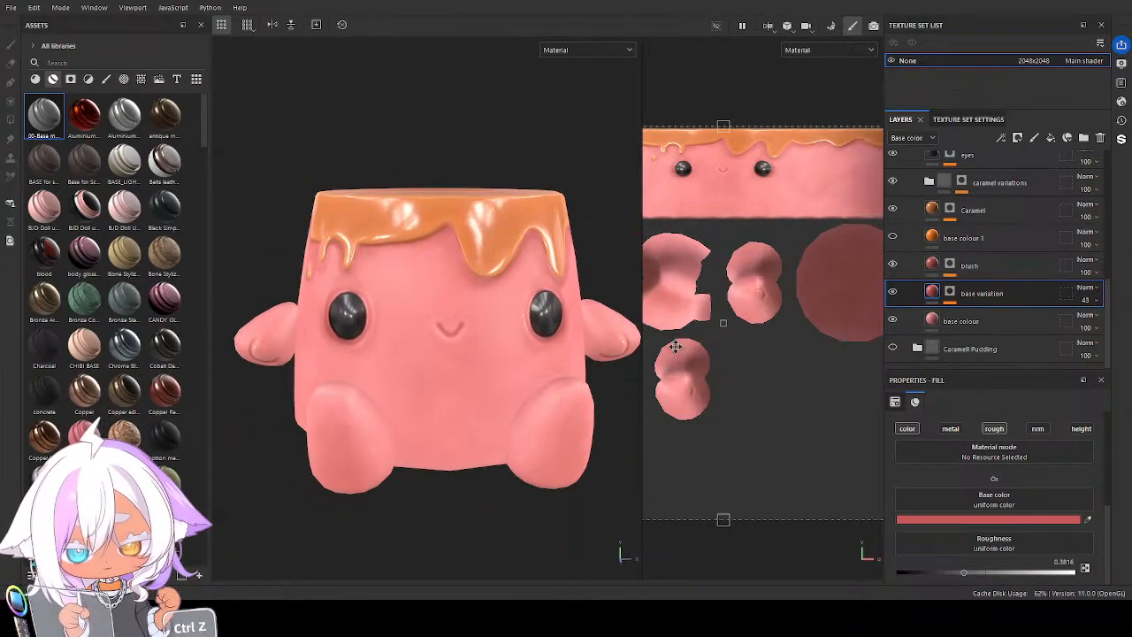
# Recolour the blush layer around the eyes with a deep crimson pink Base color
pyautogui.click(954, 266)
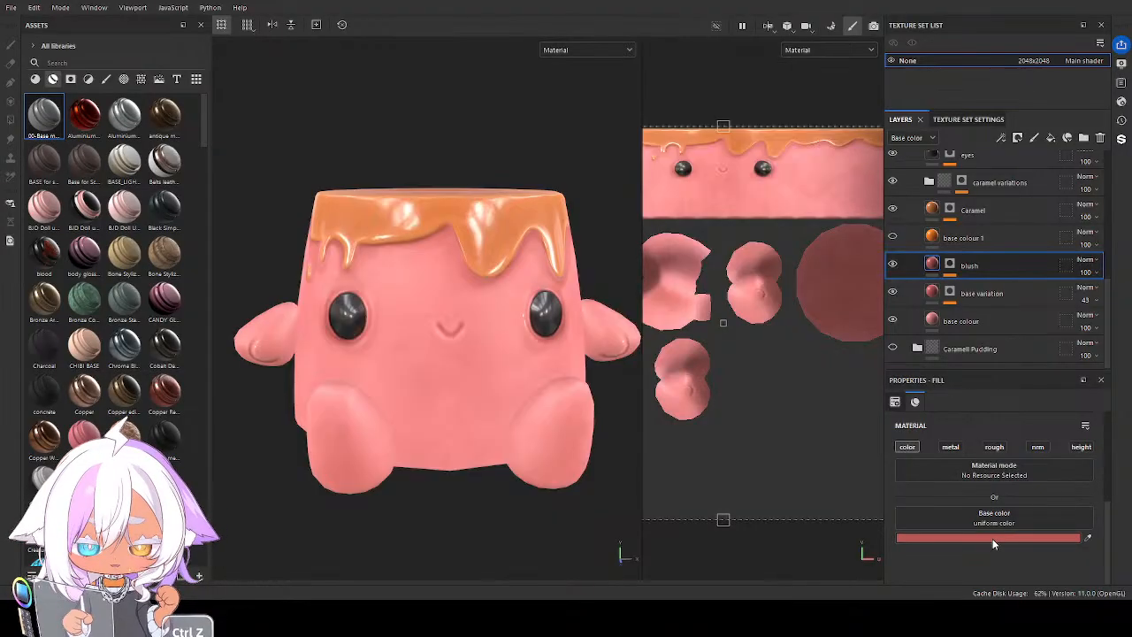
pyautogui.hotkey('ctrl', 'z')
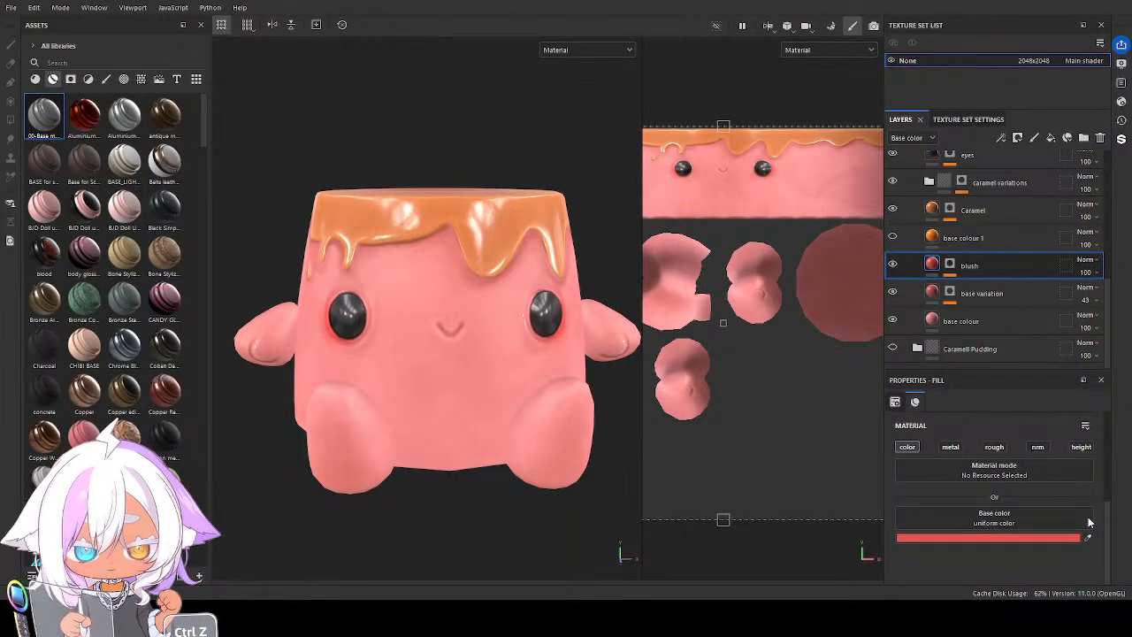
pyautogui.hotkey('ctrl', 'z')
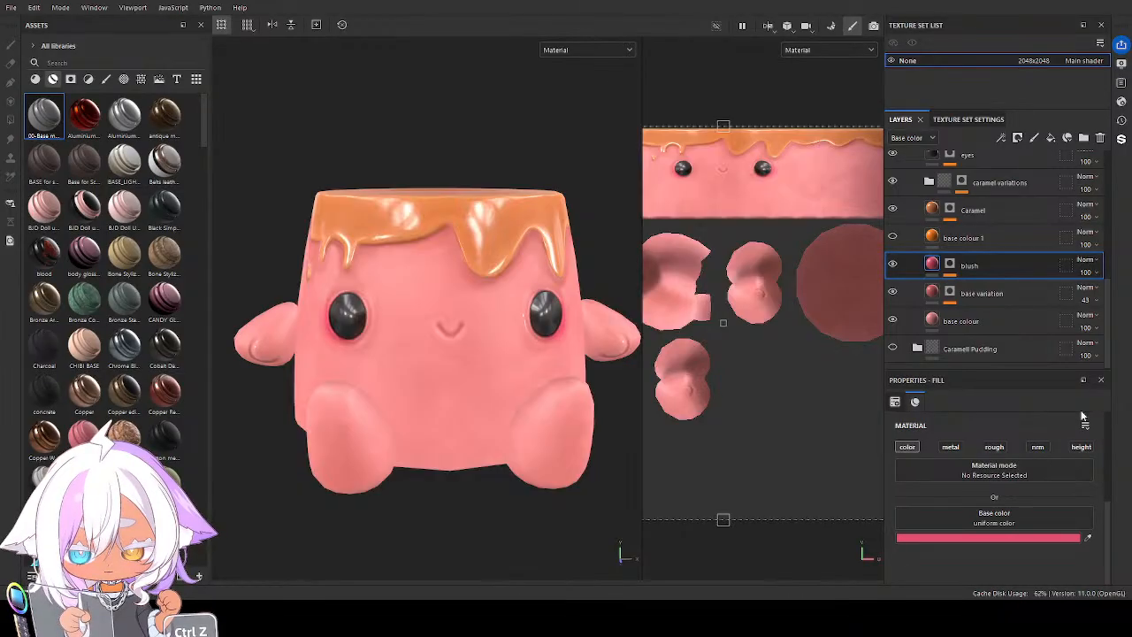
pyautogui.hotkey('ctrl', 'z')
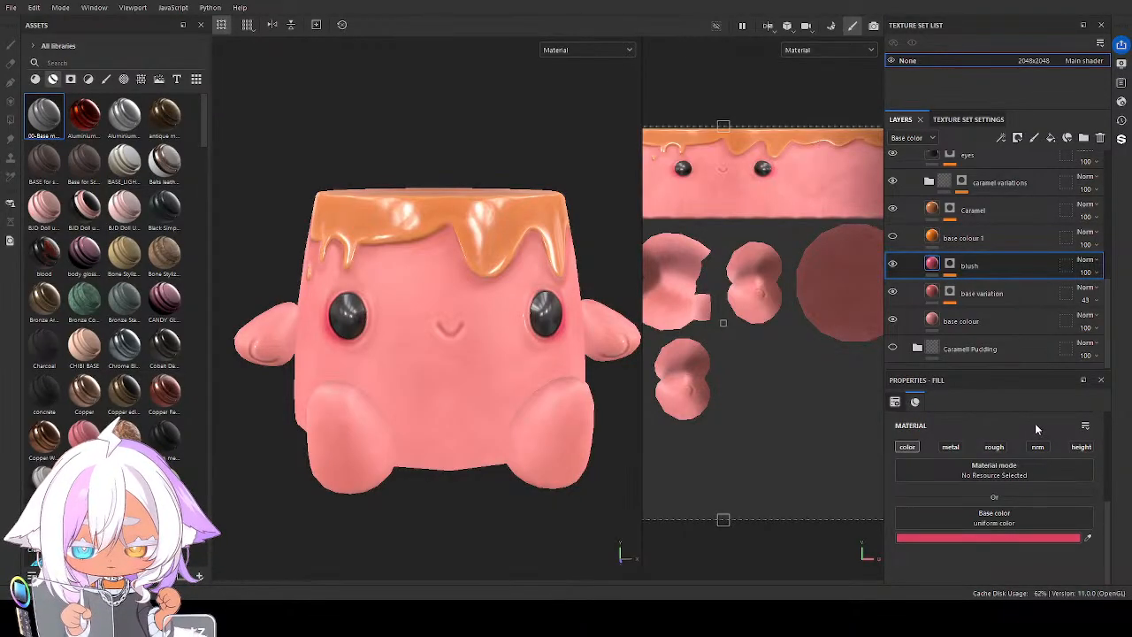
pyautogui.keyDown('alt'); pyautogui.moveTo(598, 353); pyautogui.dragTo(536, 356); pyautogui.keyUp('alt')
pyautogui.scroll(3, 476, 364)
pyautogui.scroll(-4, 534, 356)
pyautogui.keyDown('alt'); pyautogui.moveTo(436, 353); pyautogui.dragTo(487, 356); pyautogui.keyUp('alt')
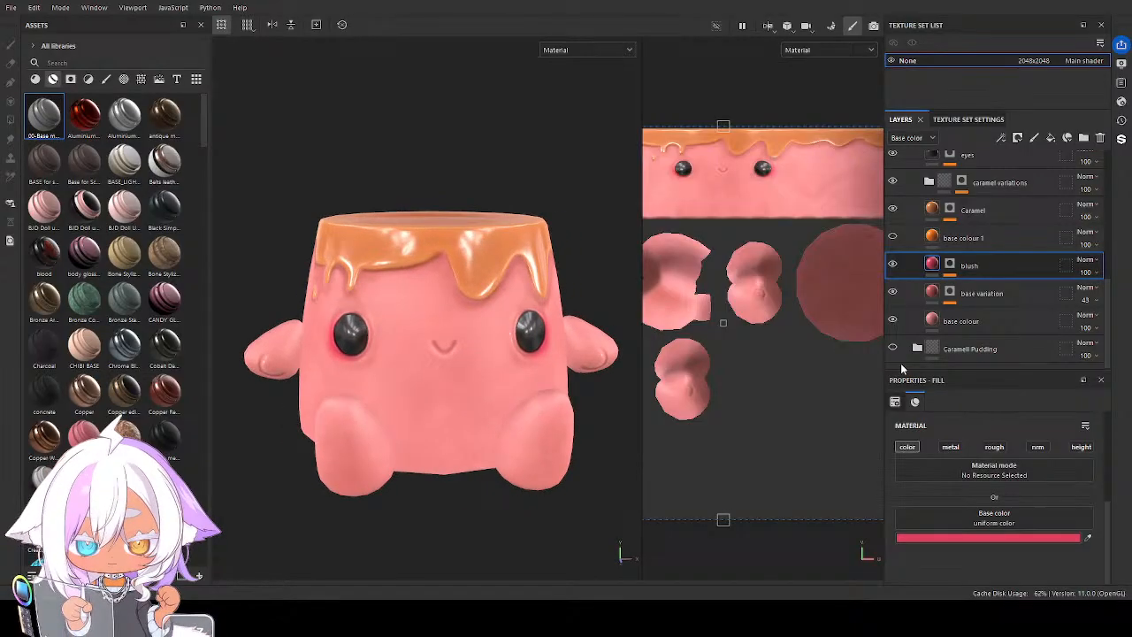
# Set the Caramel layer's Base color to a saturated red
pyautogui.click(1008, 209)
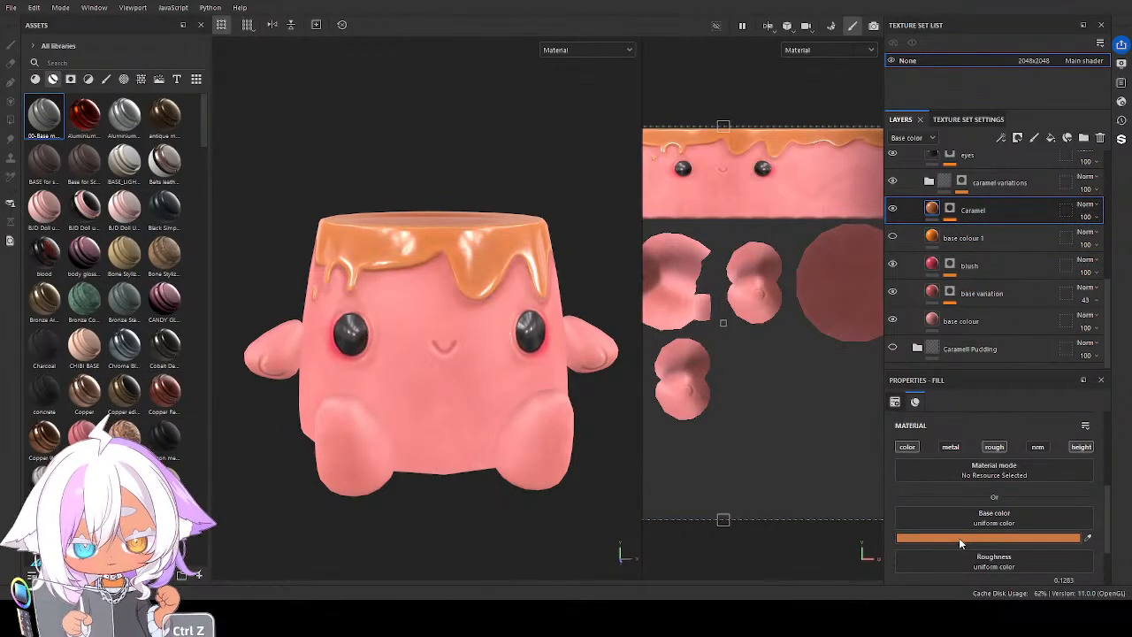
pyautogui.hotkey('ctrl', 'z')
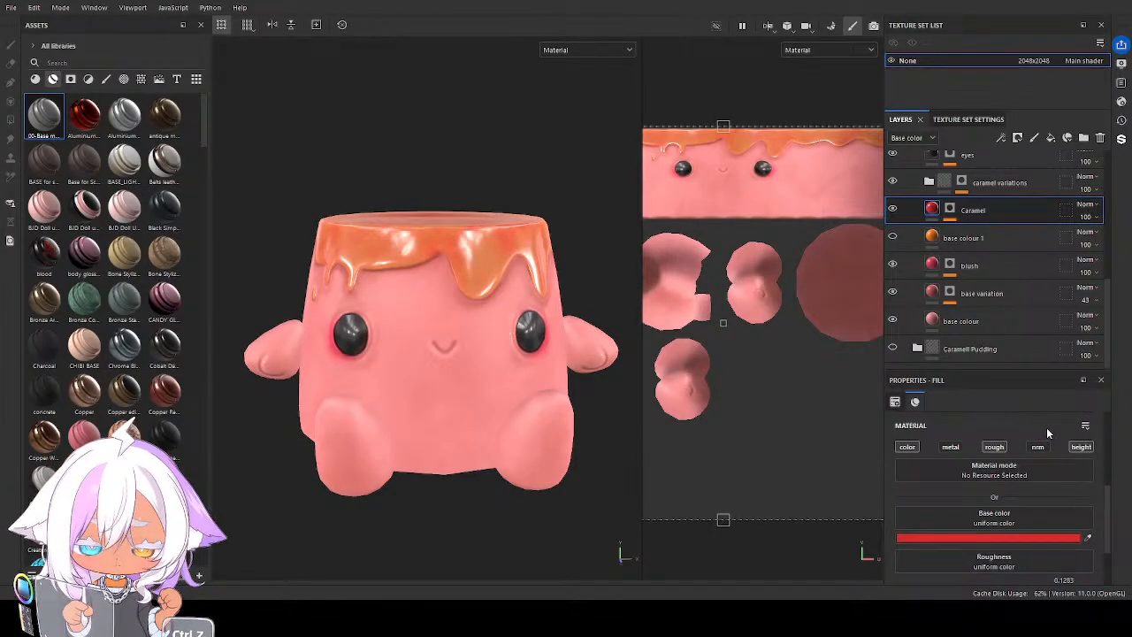
pyautogui.scroll(1, 964, 231)
pyautogui.hotkey('ctrl', 'z')
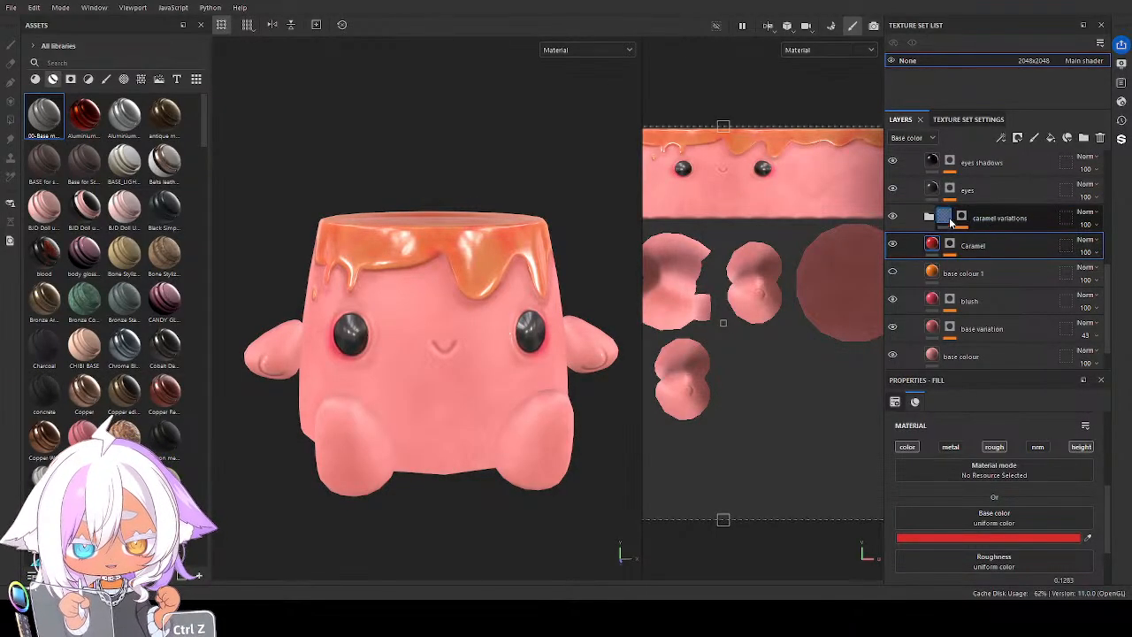
# Expand the caramel variations folder and set its Caramel 1 layer's Base color to a bright red
pyautogui.click(927, 217)
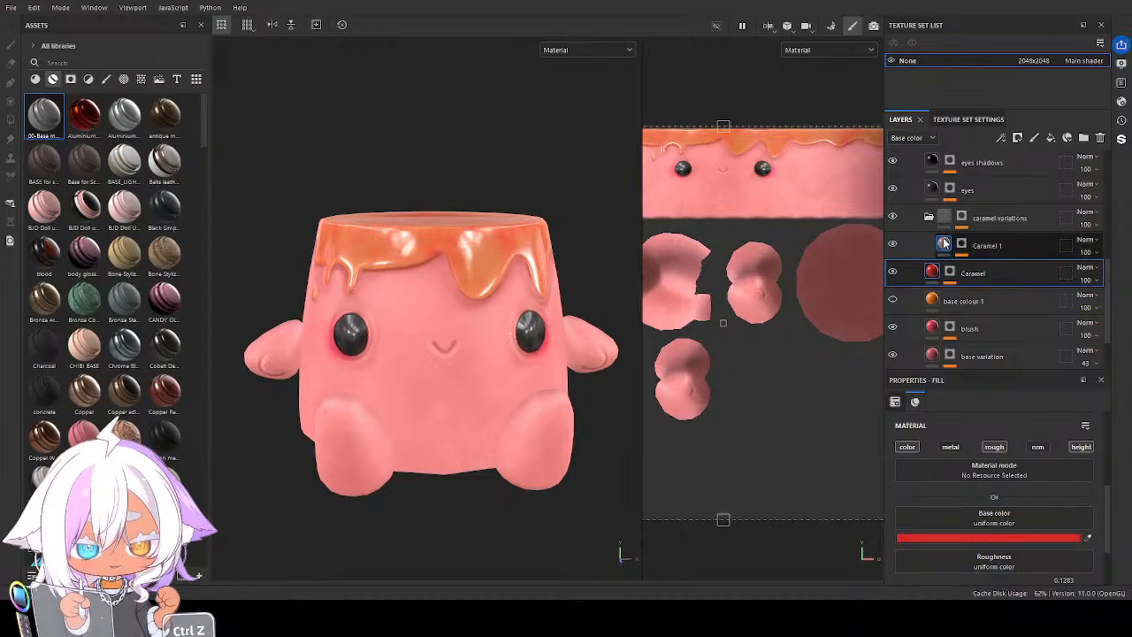
pyautogui.click(945, 244)
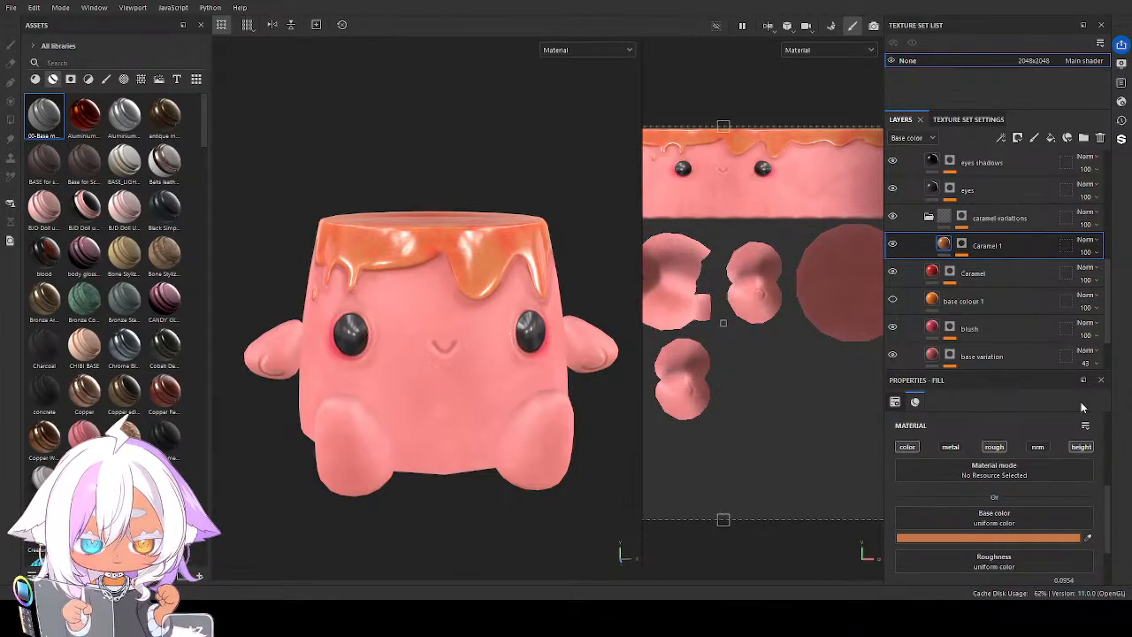
pyautogui.hotkey('ctrl', 'z')
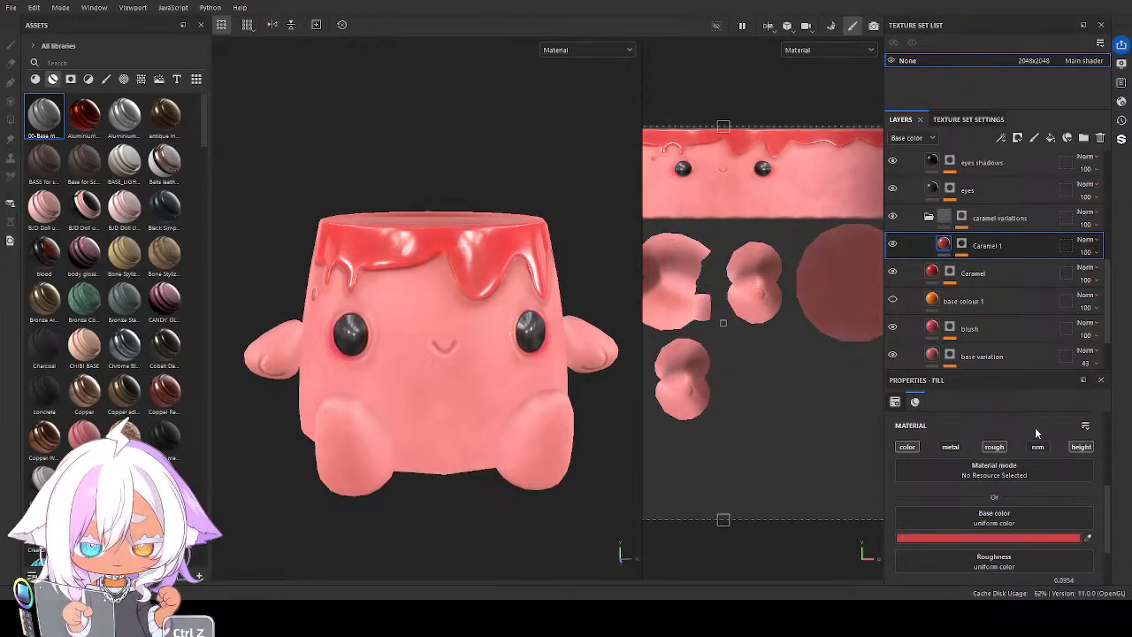
pyautogui.keyDown('alt'); pyautogui.moveTo(509, 369); pyautogui.dragTo(468, 380); pyautogui.keyUp('alt')
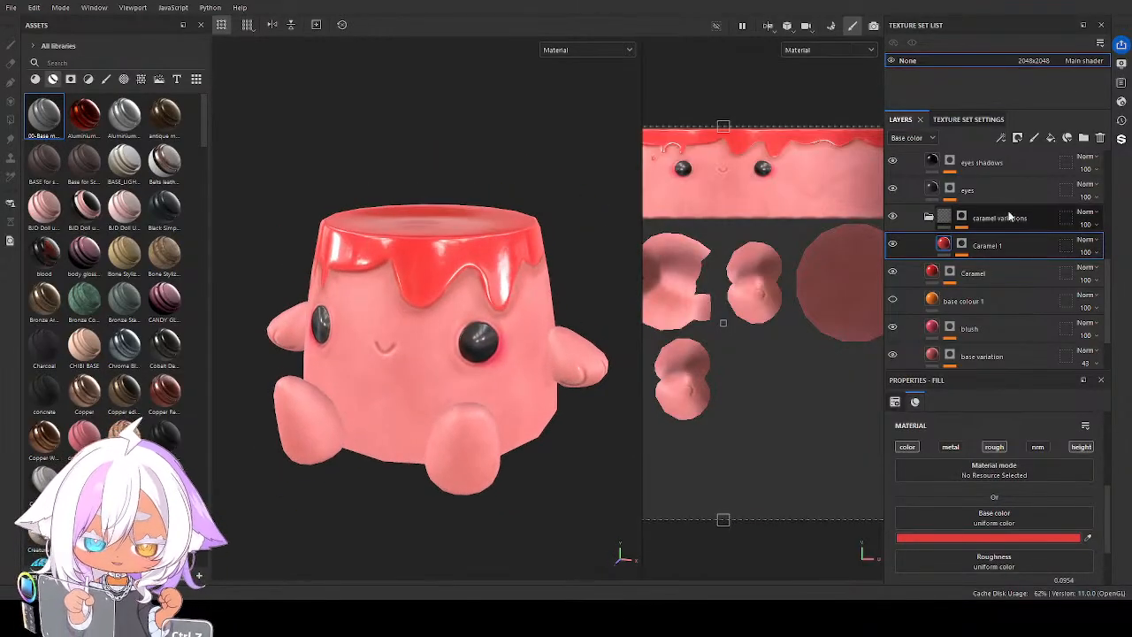
# Refine the glaze by changing the Caramel layer's Base color to a muted raspberry pink and the Caramel 1 layer's to a light coral red
pyautogui.click(970, 274)
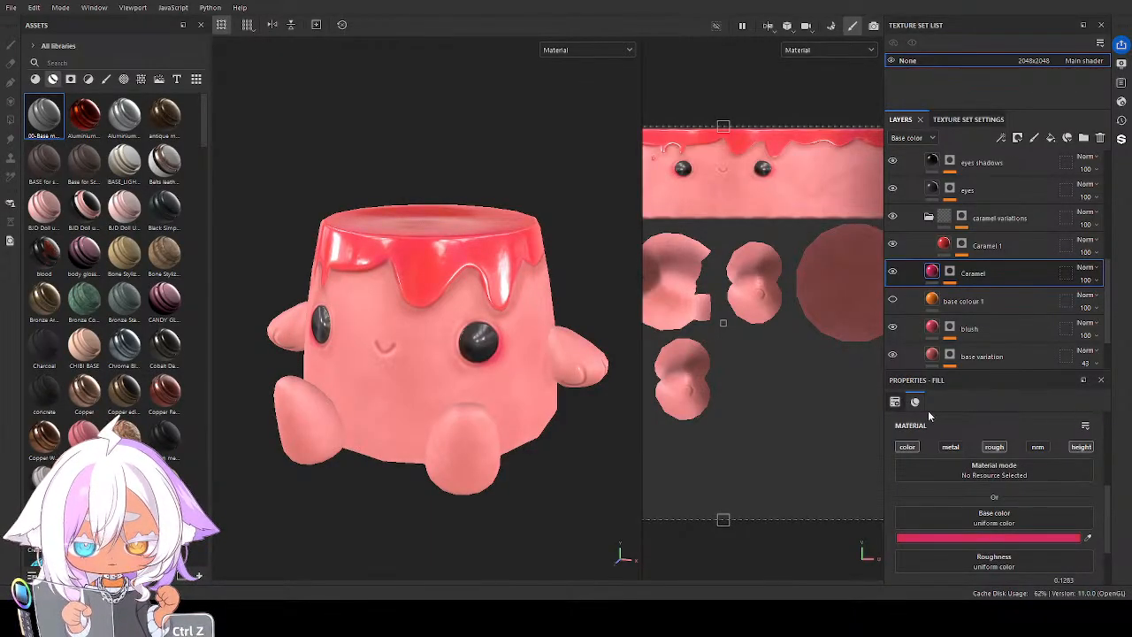
pyautogui.moveTo(592, 318)
pyautogui.keyDown('alt'); pyautogui.mouseDown()
pyautogui.moveTo(540, 307)
pyautogui.moveTo(518, 328)
pyautogui.moveTo(575, 319)
pyautogui.mouseUp(); pyautogui.keyUp('alt')
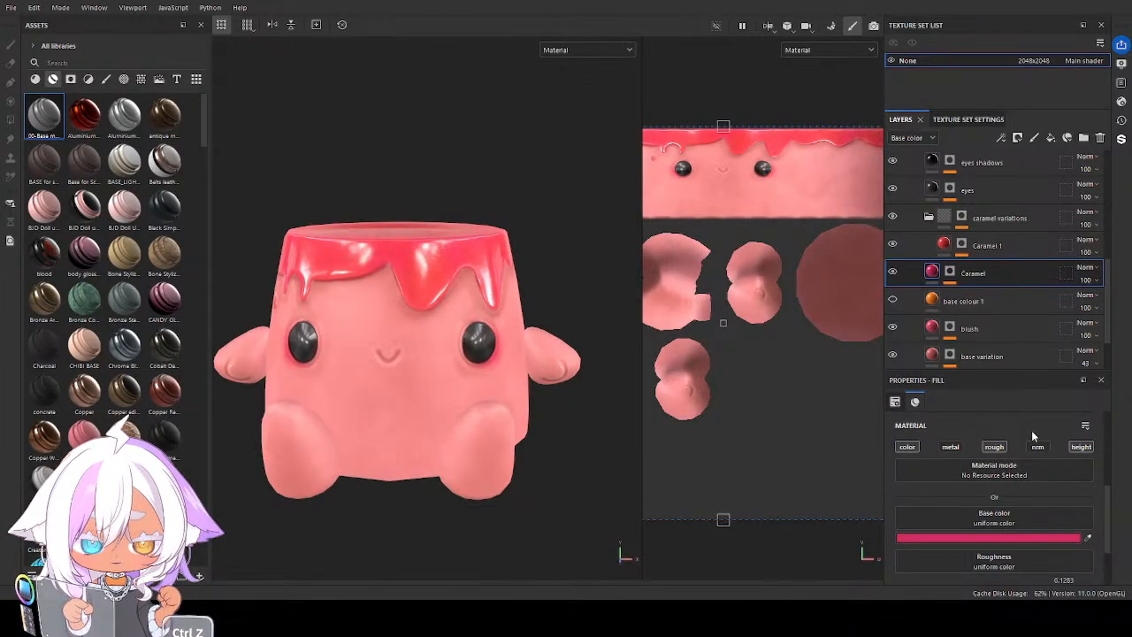
pyautogui.click(946, 249)
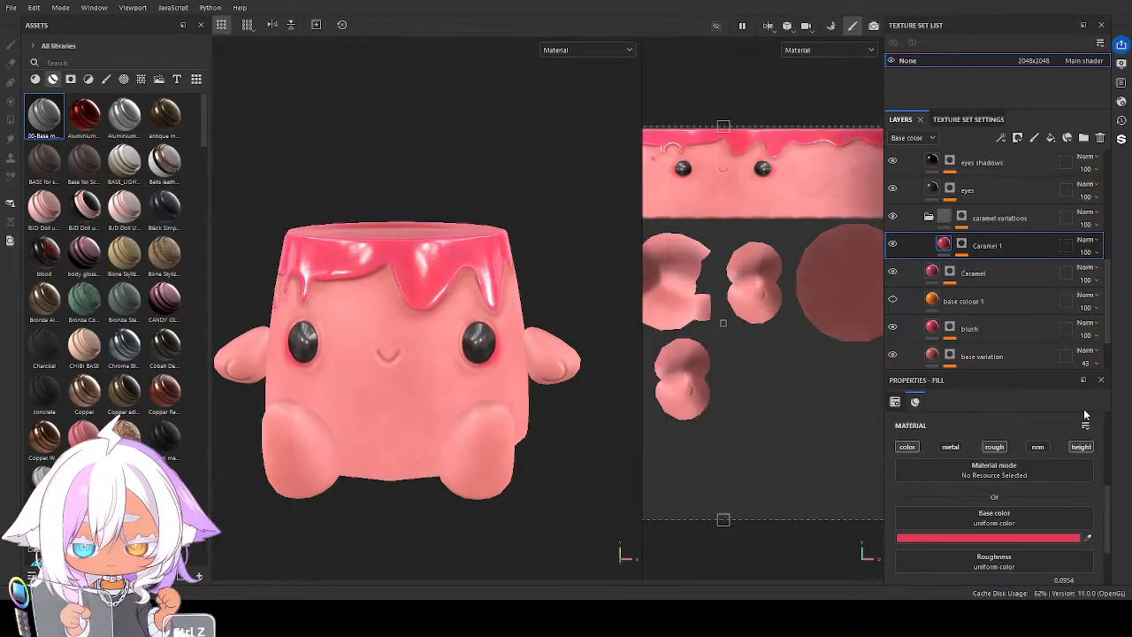
pyautogui.keyDown('alt'); pyautogui.moveTo(560, 414); pyautogui.dragTo(447, 367); pyautogui.keyUp('alt')
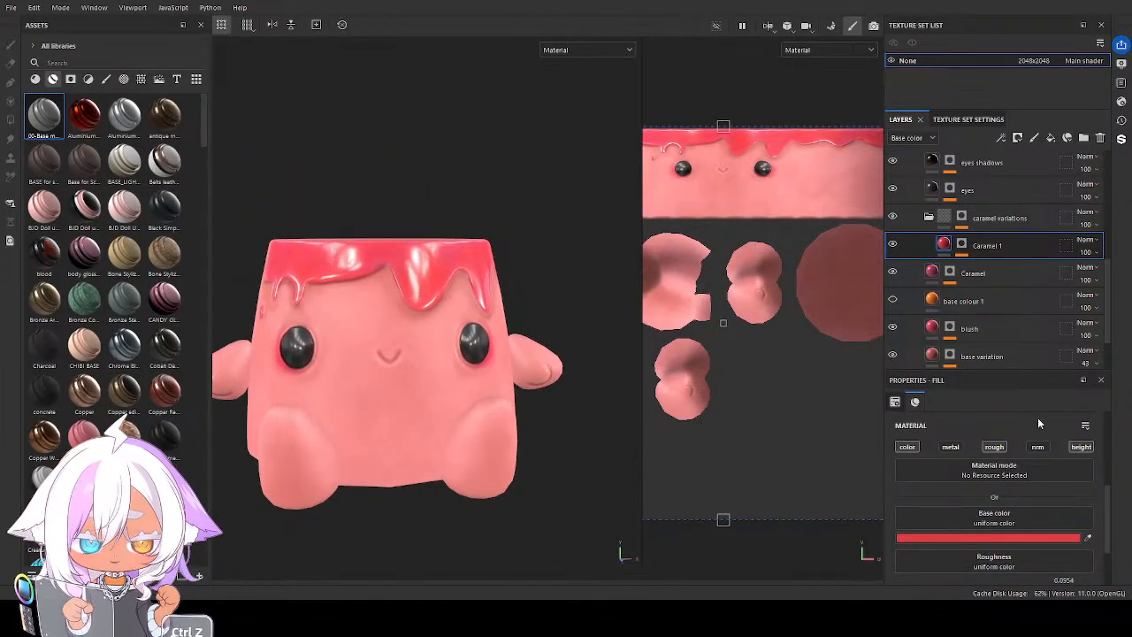
pyautogui.hotkey('ctrl', 'z')
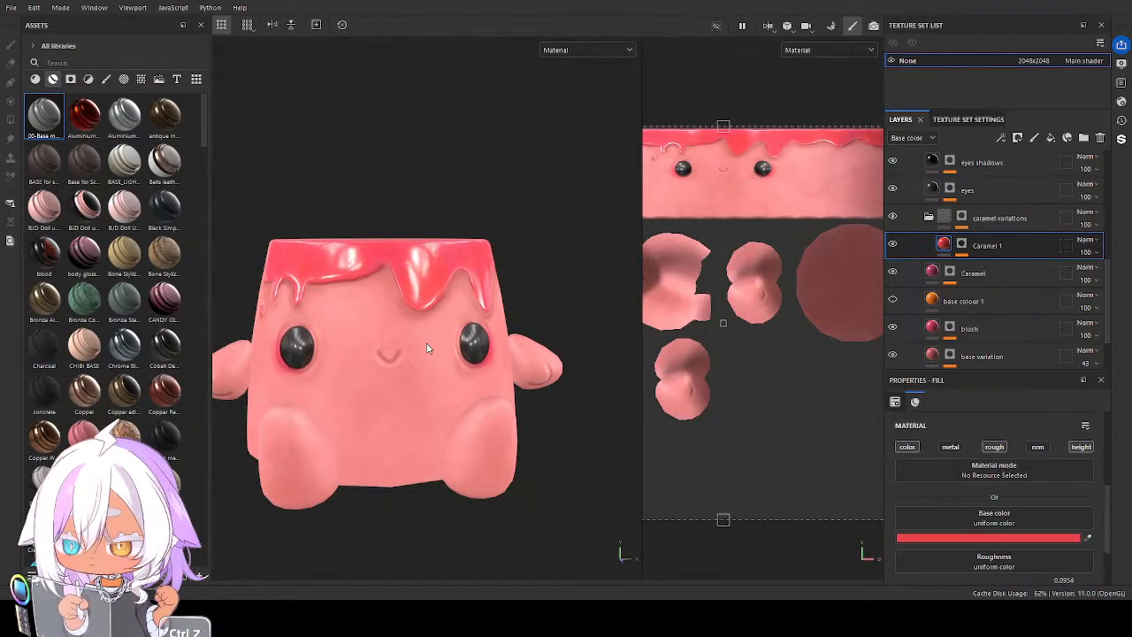
pyautogui.keyDown('alt'); pyautogui.moveTo(413, 356); pyautogui.dragTo(374, 358); pyautogui.keyUp('alt')
pyautogui.keyDown('alt'); pyautogui.moveTo(374, 358); pyautogui.dragTo(404, 351, button='middle'); pyautogui.keyUp('alt')
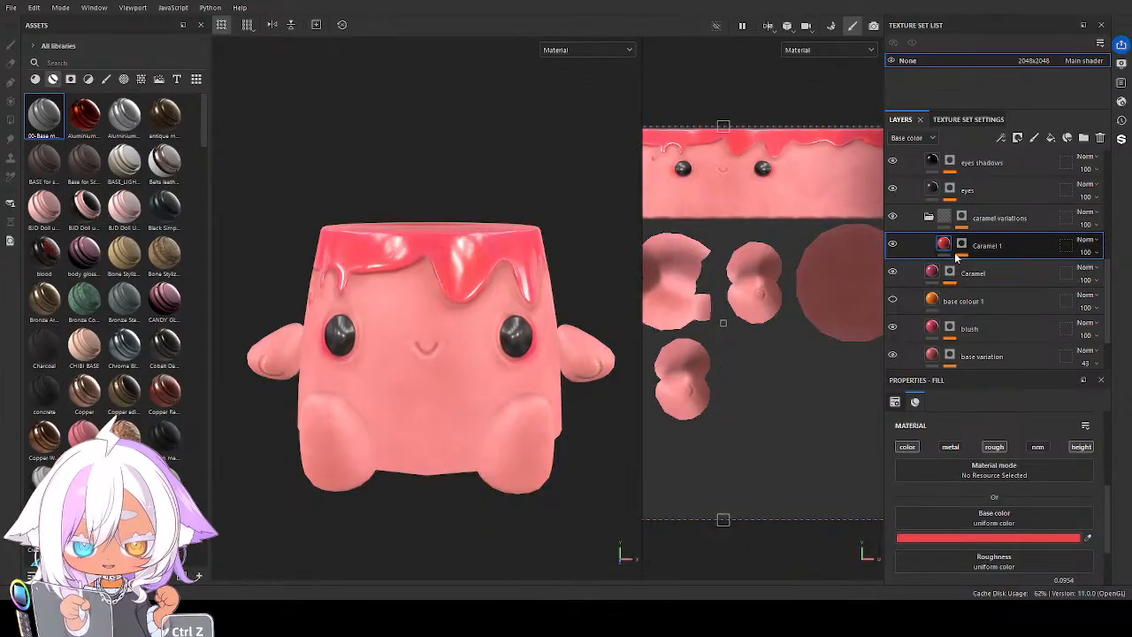
# Collapse the caramel variations folder and examine the eyes, blush and glaze on the model up close
pyautogui.click(928, 217)
pyautogui.scroll(1, 953, 250)
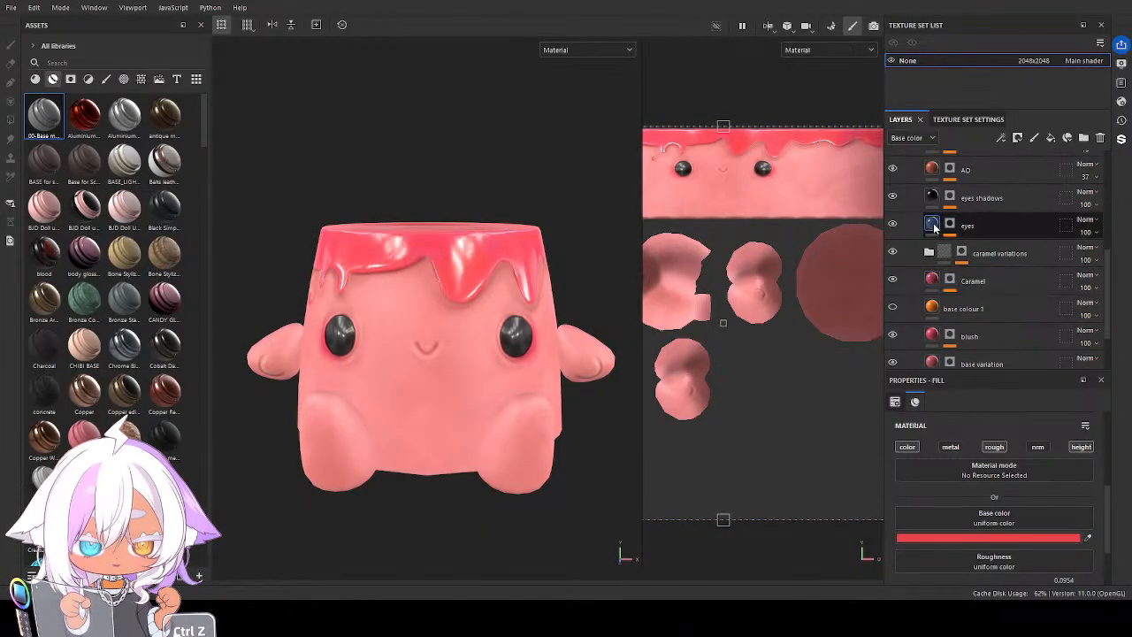
pyautogui.moveTo(458, 386)
pyautogui.keyDown('alt'); pyautogui.mouseDown()
pyautogui.moveTo(495, 389)
pyautogui.moveTo(448, 371)
pyautogui.moveTo(468, 376)
pyautogui.mouseUp(); pyautogui.keyUp('alt')
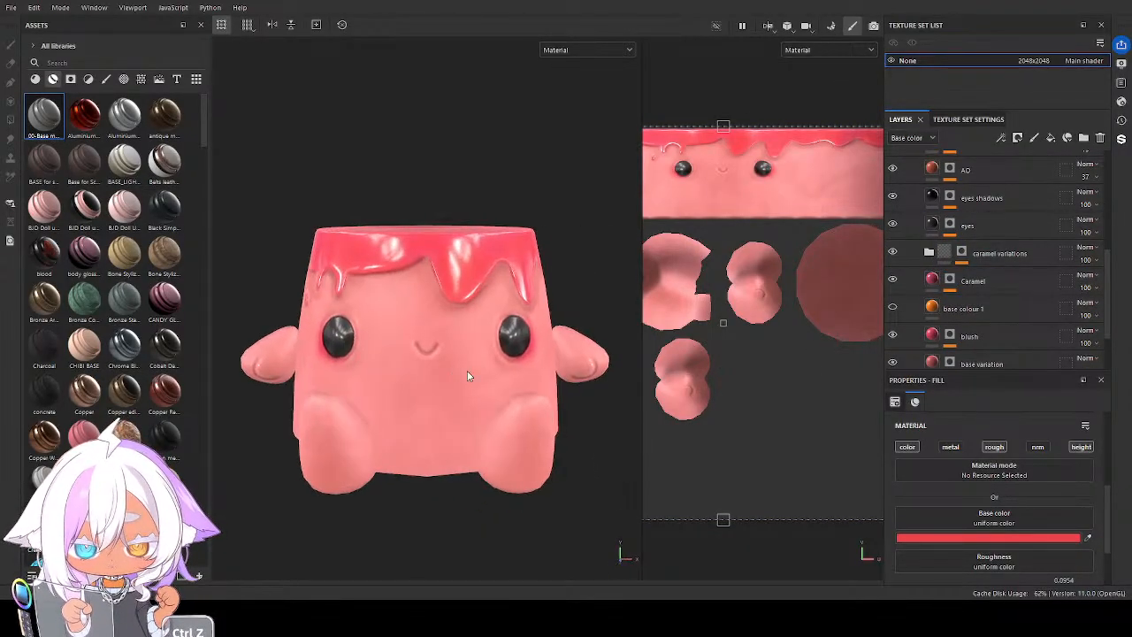
pyautogui.scroll(1, 981, 256)
pyautogui.scroll(5, 522, 345)
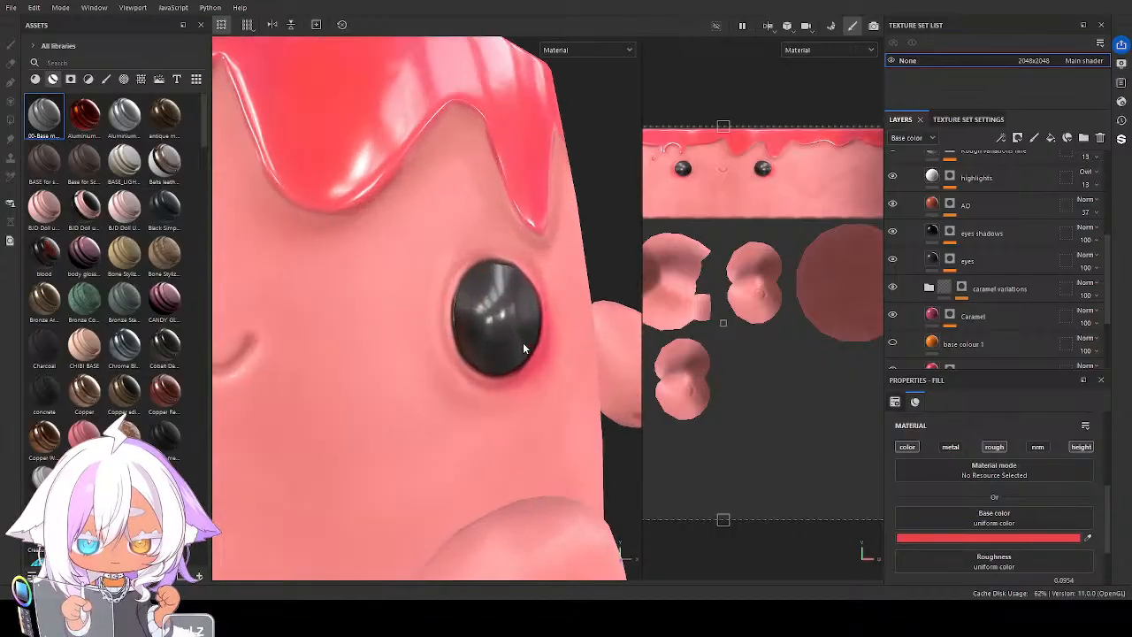
pyautogui.moveTo(525, 343)
pyautogui.keyDown('alt'); pyautogui.mouseDown()
pyautogui.moveTo(432, 326)
pyautogui.moveTo(533, 351)
pyautogui.moveTo(481, 351)
pyautogui.moveTo(496, 324)
pyautogui.moveTo(508, 327)
pyautogui.mouseUp(); pyautogui.keyUp('alt')
pyautogui.scroll(-5, 481, 353)
pyautogui.scroll(1, 958, 234)
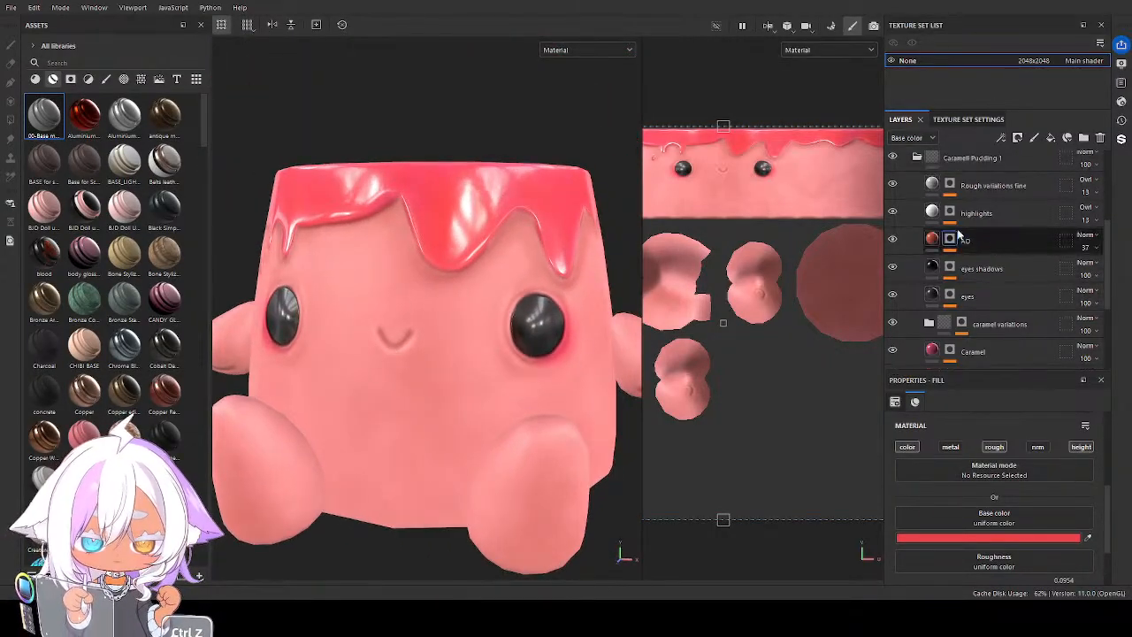
# Set the AO layer's Base color to a deep crimson pink and check the highlights and Rough variations fine layers
pyautogui.click(959, 238)
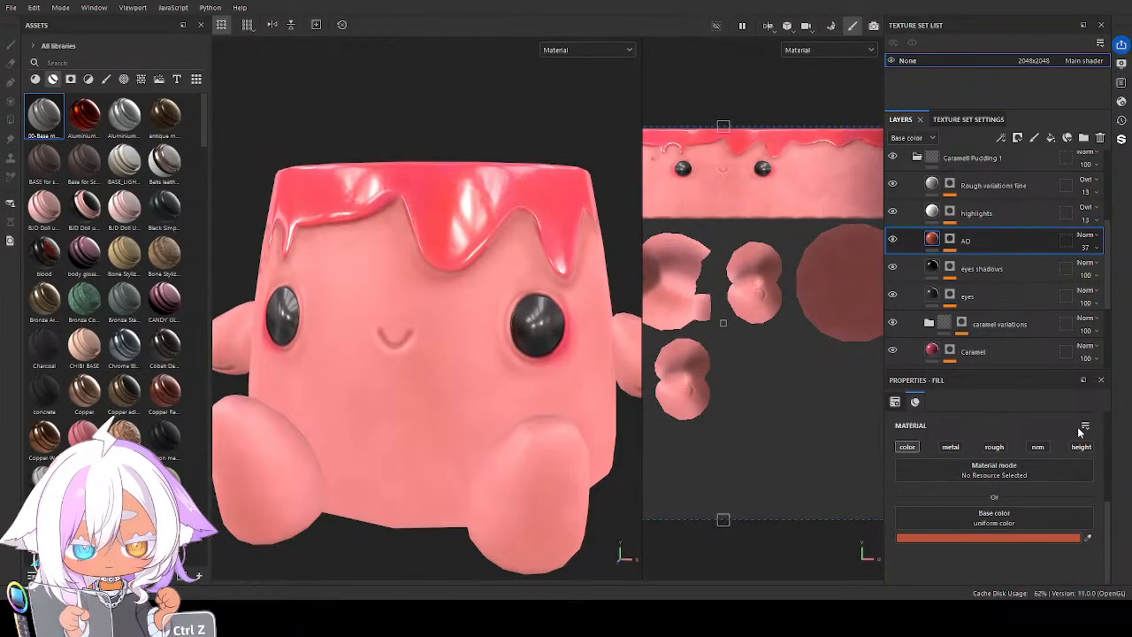
pyautogui.hotkey('ctrl', 'z')
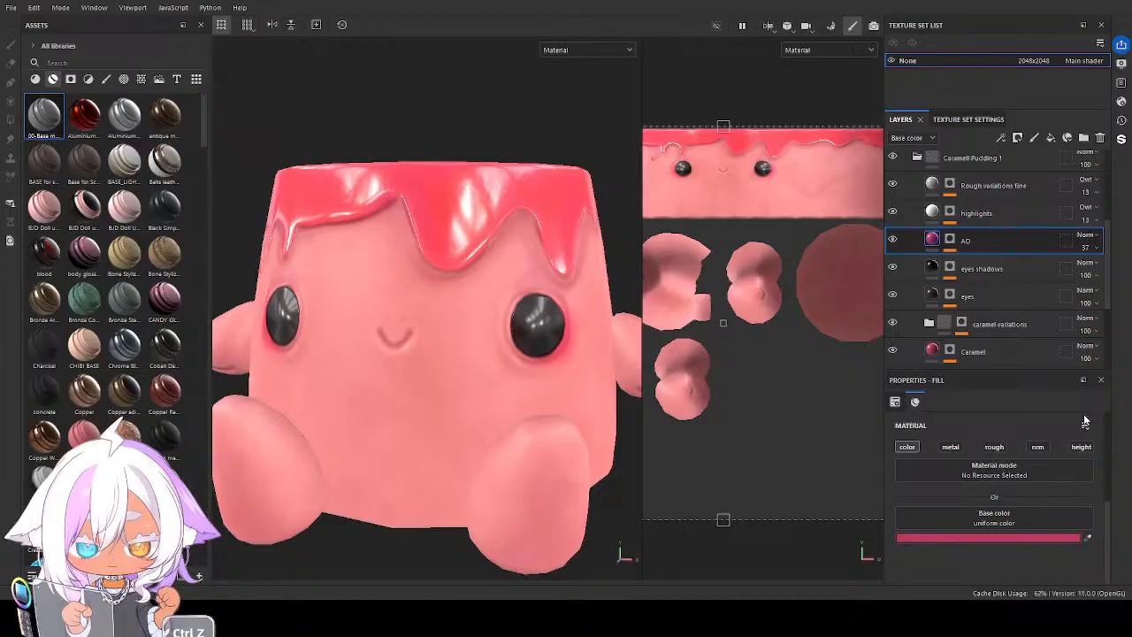
pyautogui.keyDown('alt'); pyautogui.moveTo(440, 407); pyautogui.dragTo(466, 403); pyautogui.keyUp('alt')
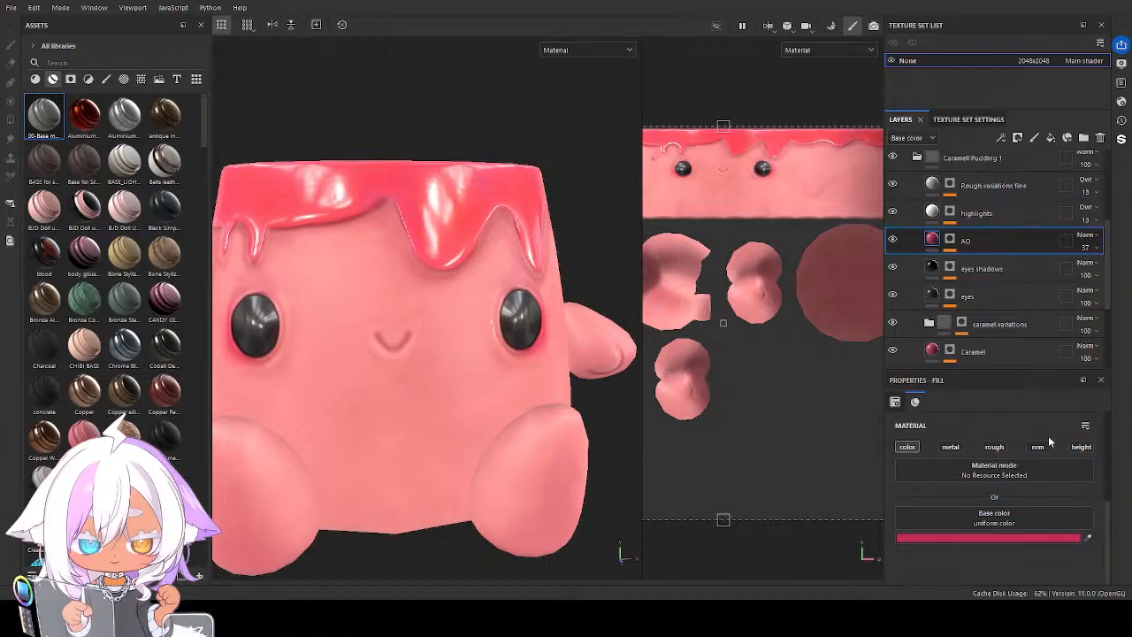
pyautogui.moveTo(487, 412)
pyautogui.keyDown('alt'); pyautogui.mouseDown()
pyautogui.moveTo(459, 404)
pyautogui.moveTo(484, 408)
pyautogui.mouseUp(); pyautogui.keyUp('alt')
pyautogui.click(935, 215)
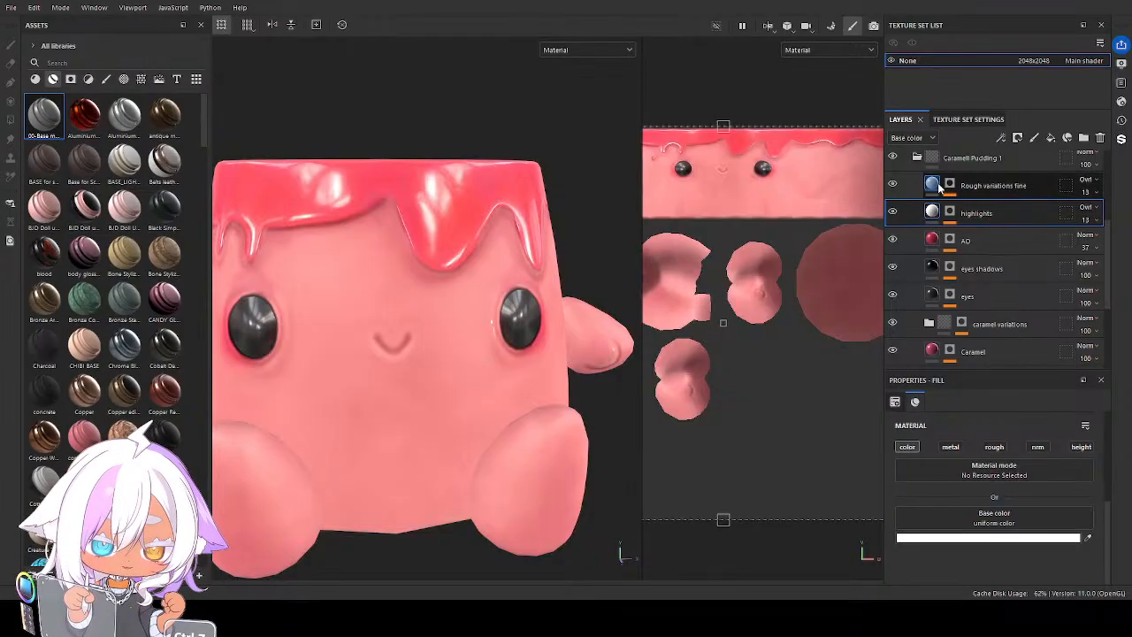
pyautogui.click(935, 185)
pyautogui.scroll(-4, 468, 354)
pyautogui.keyDown('alt'); pyautogui.moveTo(428, 356); pyautogui.dragTo(467, 376); pyautogui.keyUp('alt')
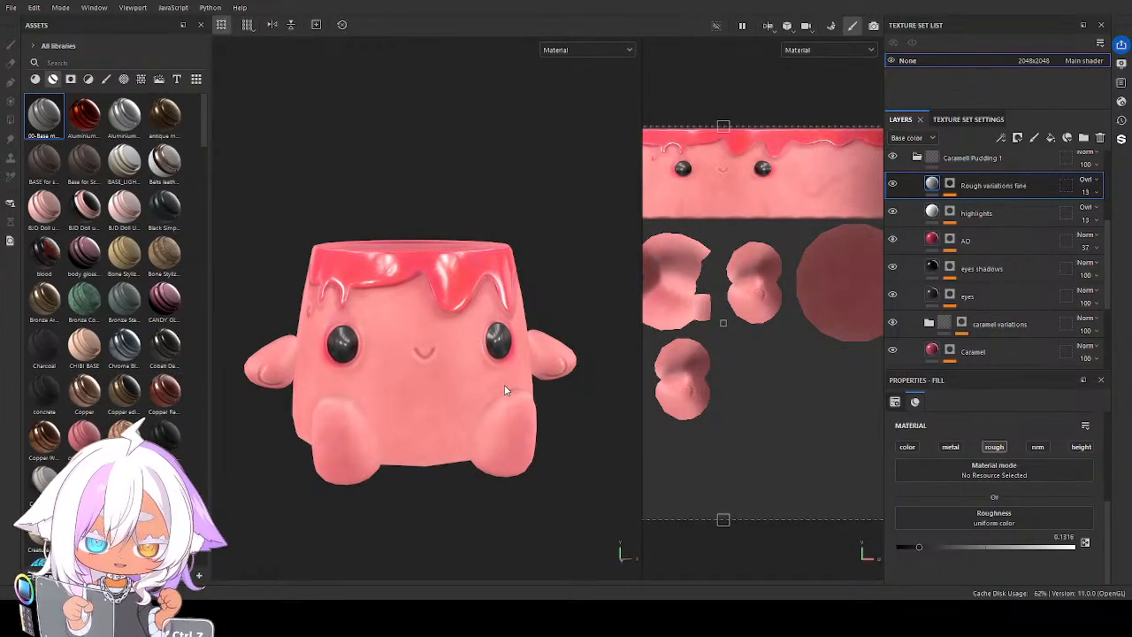
pyautogui.keyDown('alt'); pyautogui.moveTo(505, 389); pyautogui.dragTo(486, 371); pyautogui.keyUp('alt')
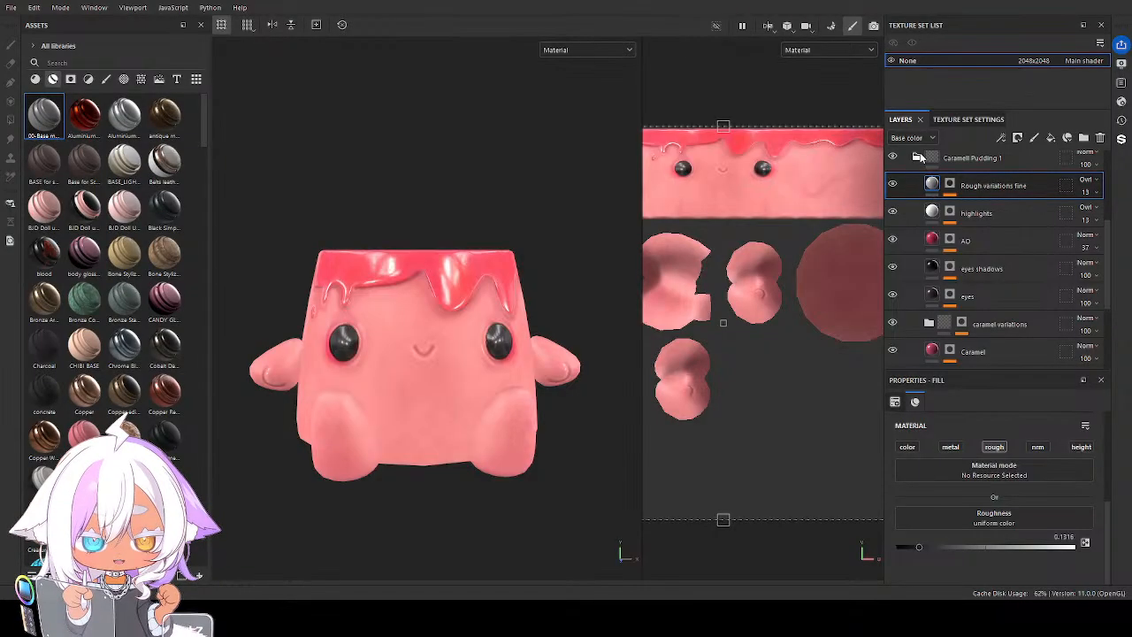
# Rename the Caramell Pudding 1 folder as Pink and collapse it
pyautogui.doubleClick(963, 158)
pyautogui.write('F')
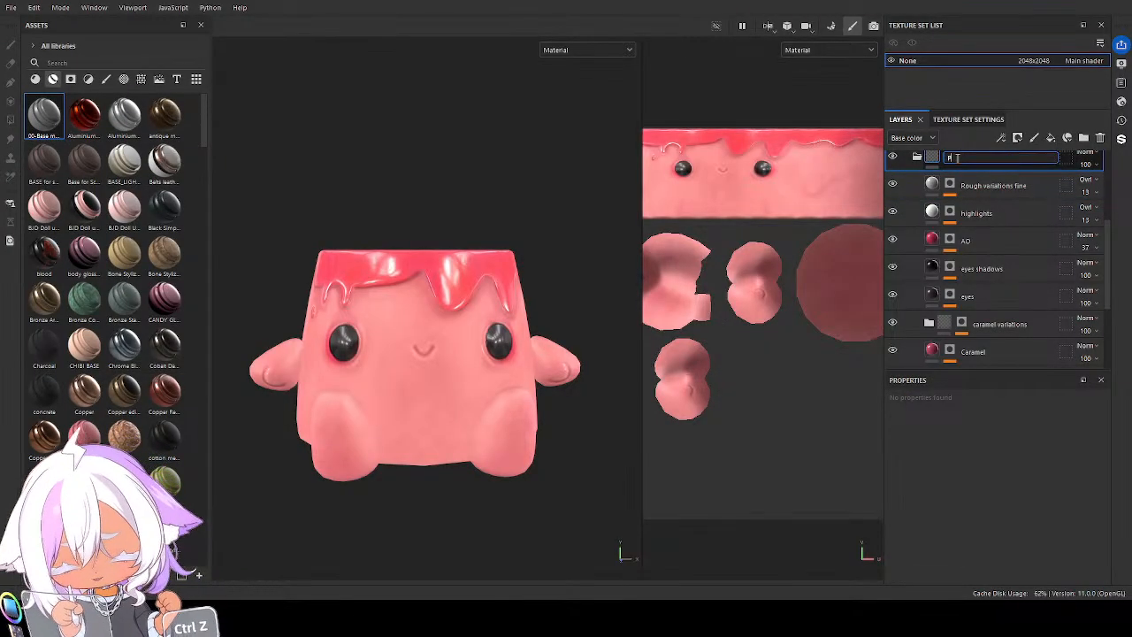
pyautogui.write('ink')
pyautogui.press('Return')
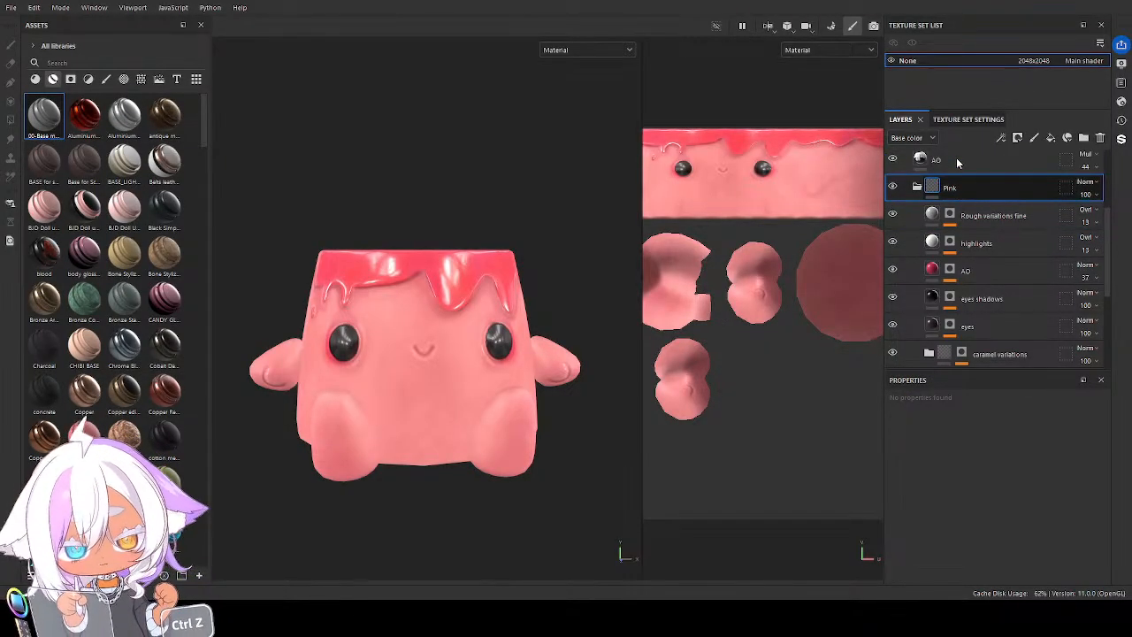
pyautogui.click(917, 187)
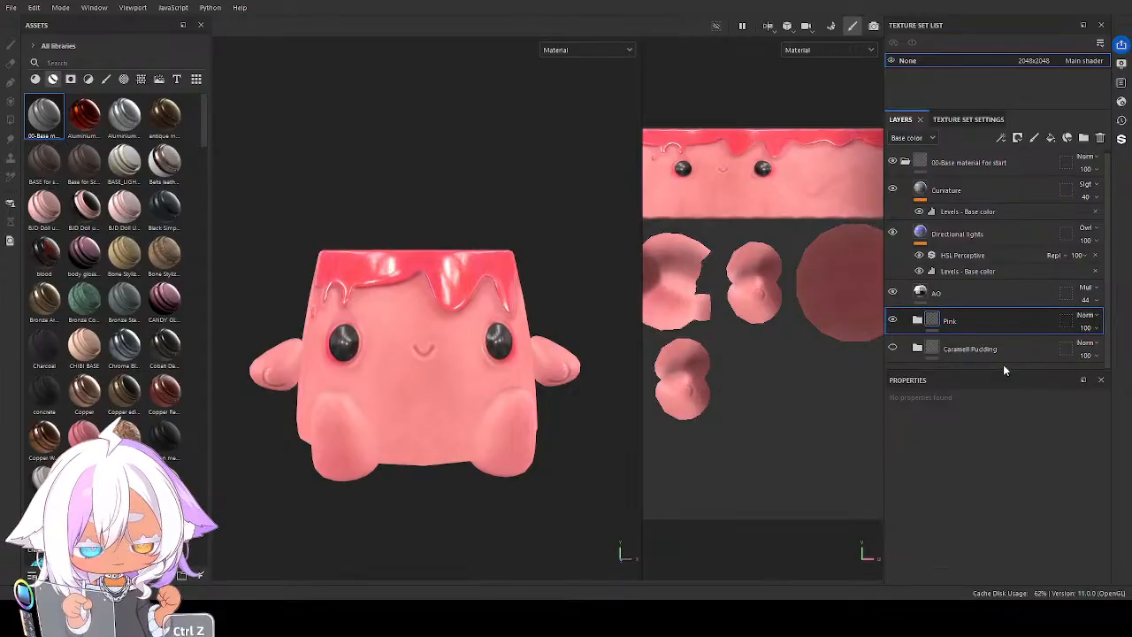
# Duplicate the Pink folder, keeping only the copy visible, and rename the copy as sky
pyautogui.hotkey('ctrl', 'd')
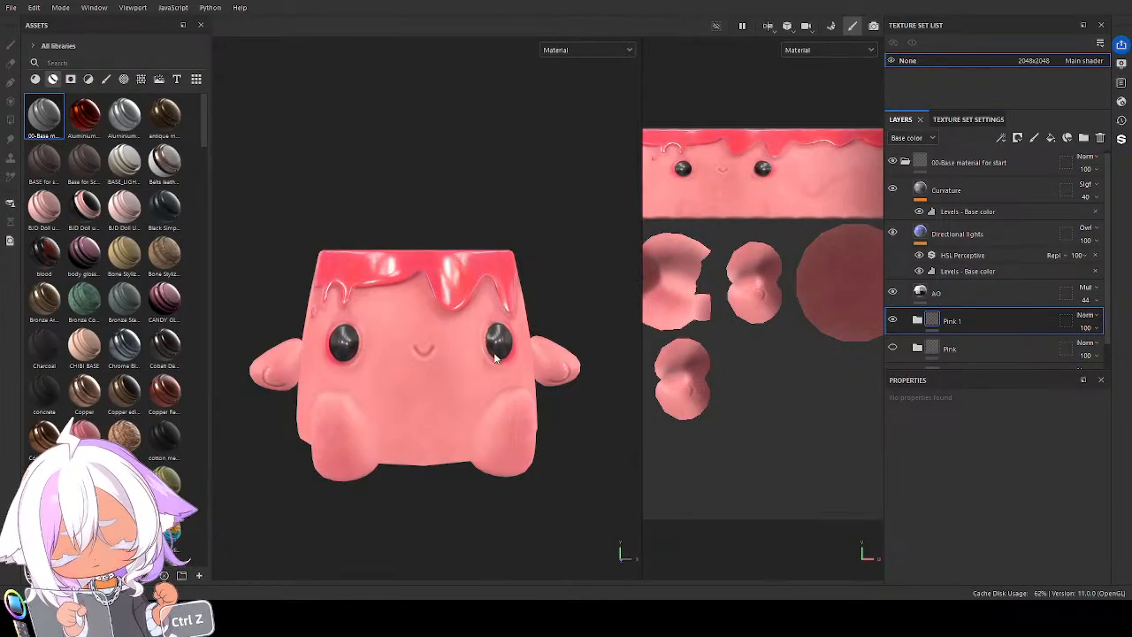
pyautogui.keyDown('alt'); pyautogui.moveTo(526, 353); pyautogui.dragTo(497, 379); pyautogui.keyUp('alt')
pyautogui.scroll(4, 511, 363)
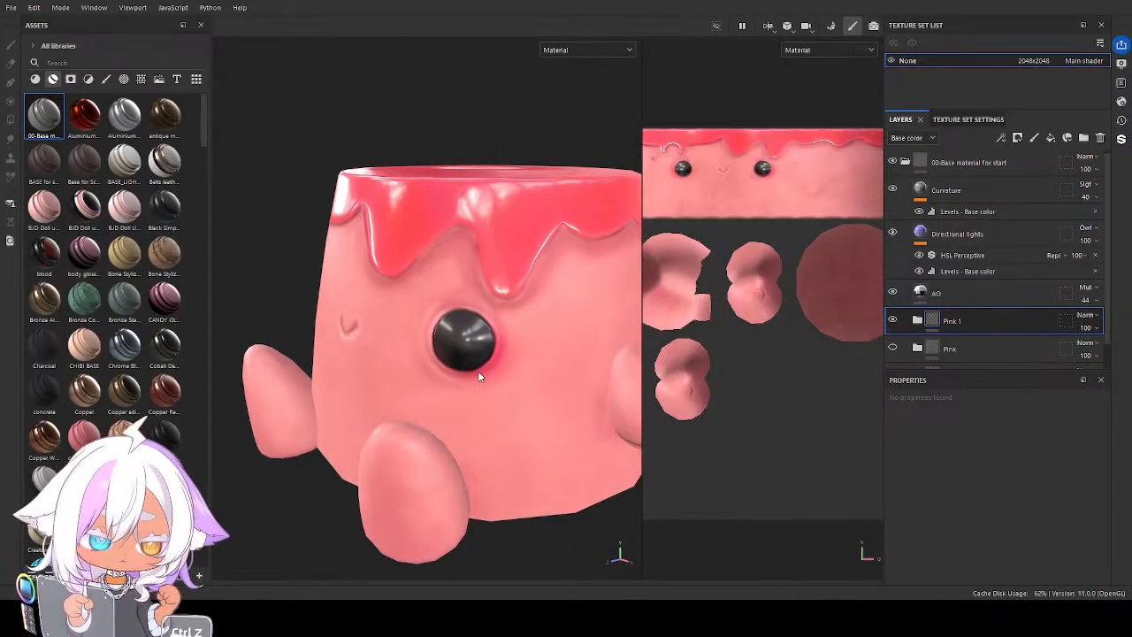
pyautogui.scroll(-3, 505, 352)
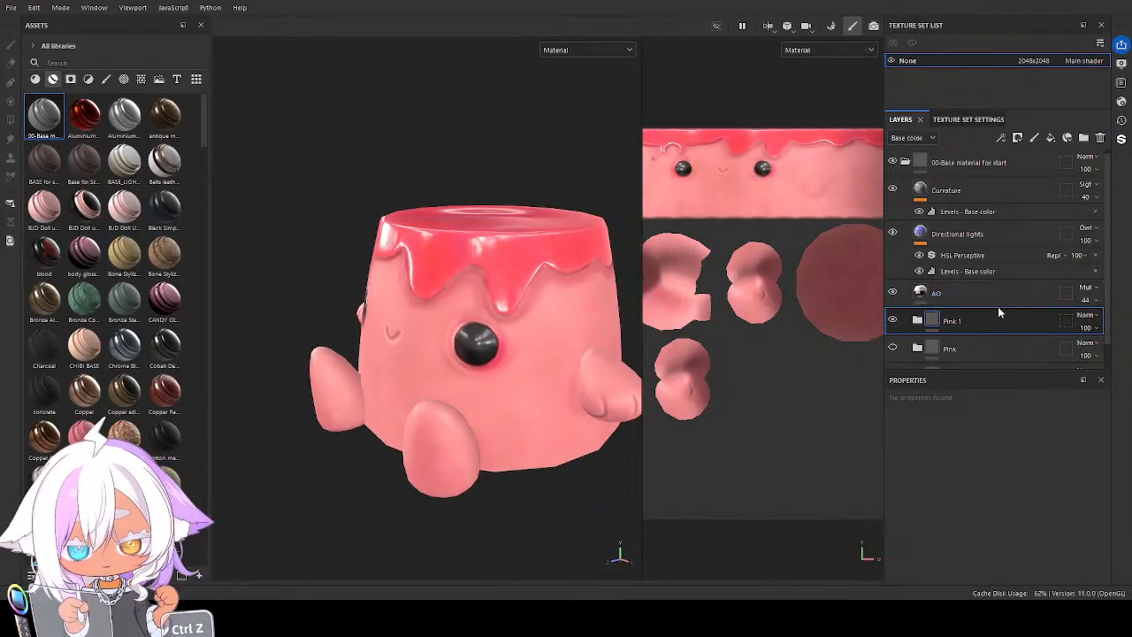
pyautogui.doubleClick(952, 321)
pyautogui.write('sky')
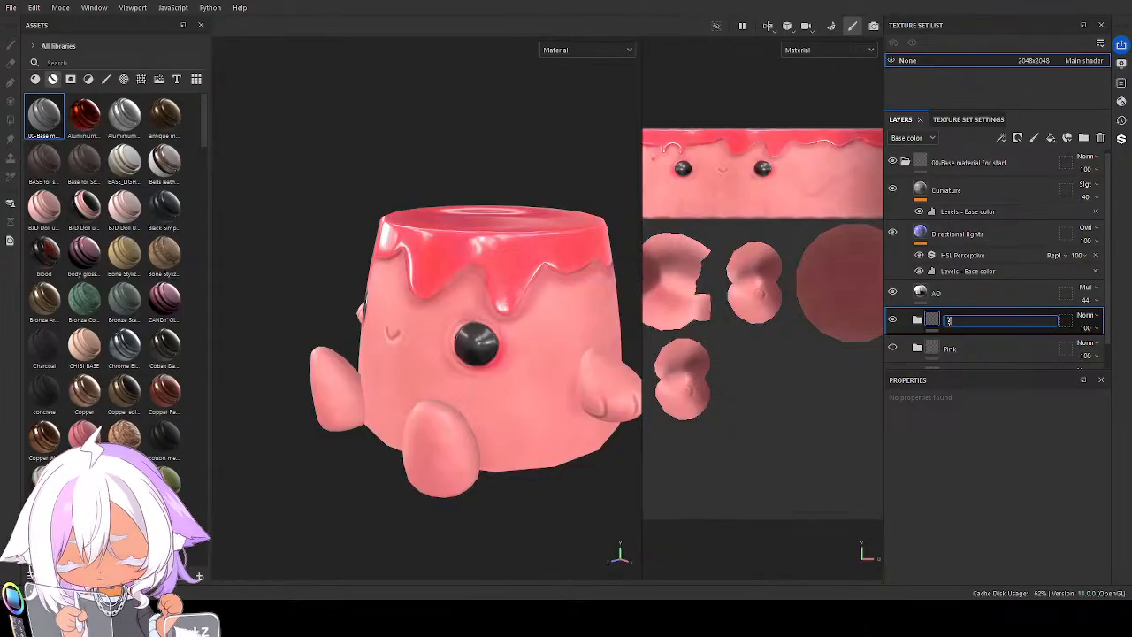
pyautogui.press('Return')
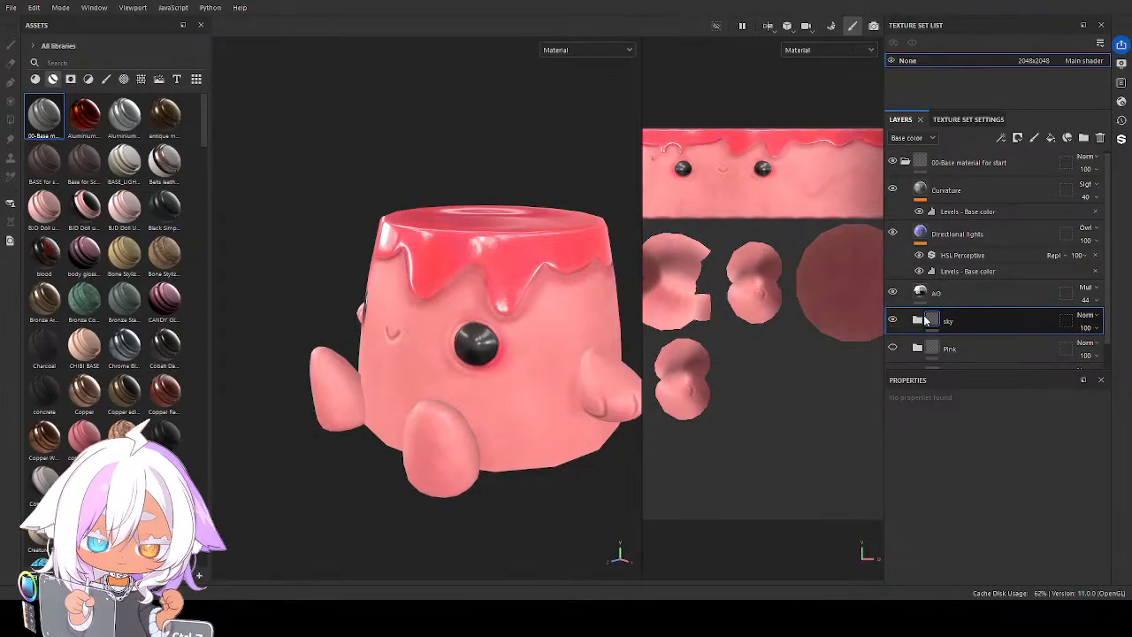
# Expand the sky folder and set its base colour layer's Base color to a light purple
pyautogui.click(917, 320)
pyautogui.scroll(-2, 944, 323)
pyautogui.keyDown('alt'); pyautogui.moveTo(483, 337); pyautogui.dragTo(526, 333); pyautogui.keyUp('alt')
pyautogui.scroll(-5, 996, 314)
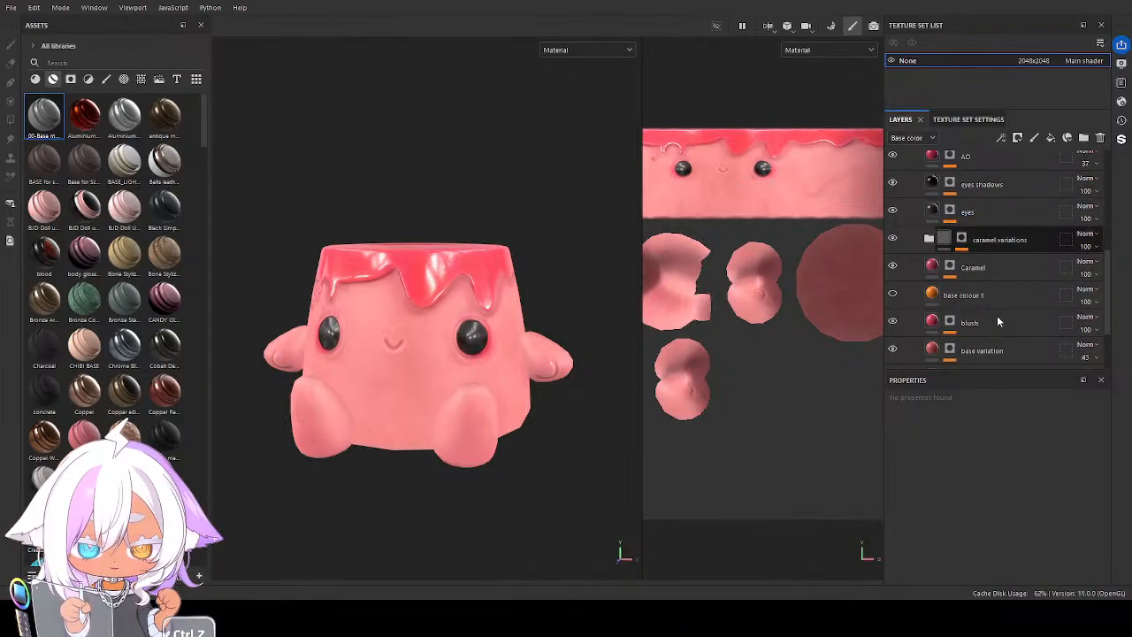
pyautogui.scroll(-2, 997, 320)
pyautogui.click(977, 294)
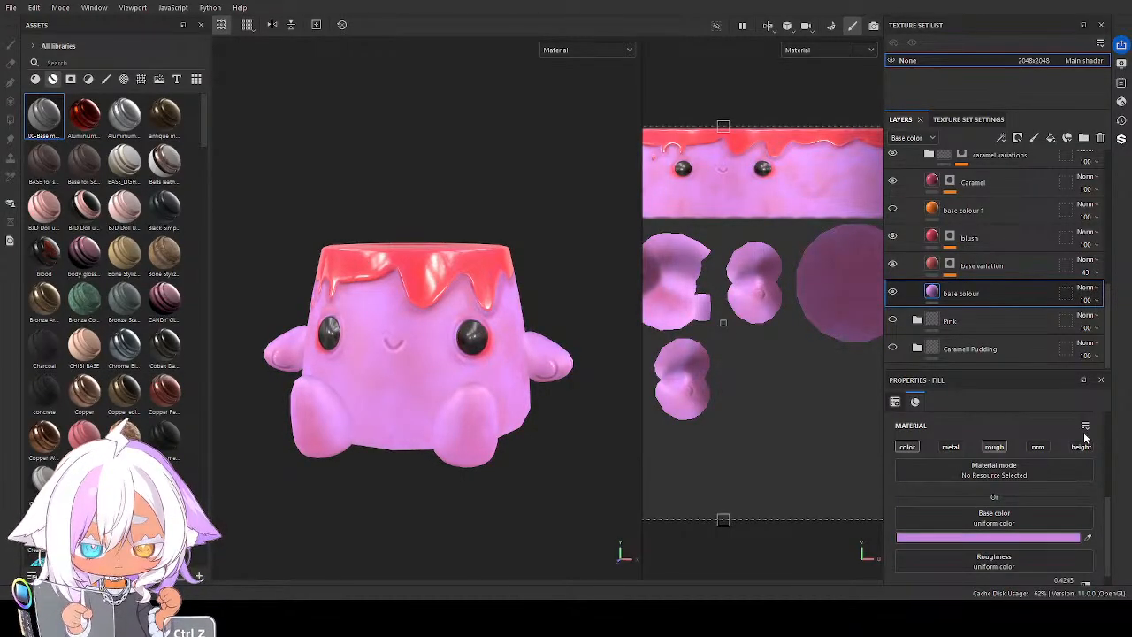
pyautogui.keyDown('alt'); pyautogui.moveTo(440, 385); pyautogui.dragTo(458, 405); pyautogui.keyUp('alt')
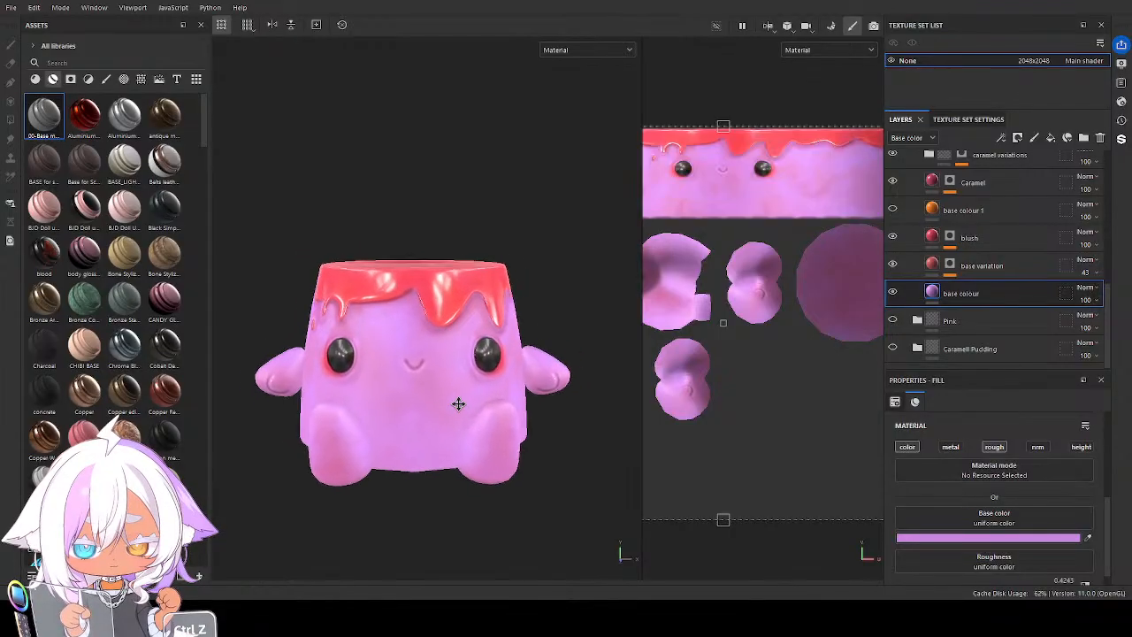
pyautogui.keyDown('alt'); pyautogui.moveTo(458, 404); pyautogui.dragTo(445, 407, button='middle'); pyautogui.keyUp('alt')
# Set the base variation layer's Base color to a medium purple and the blush layer's to a soft pink
pyautogui.click(999, 265)
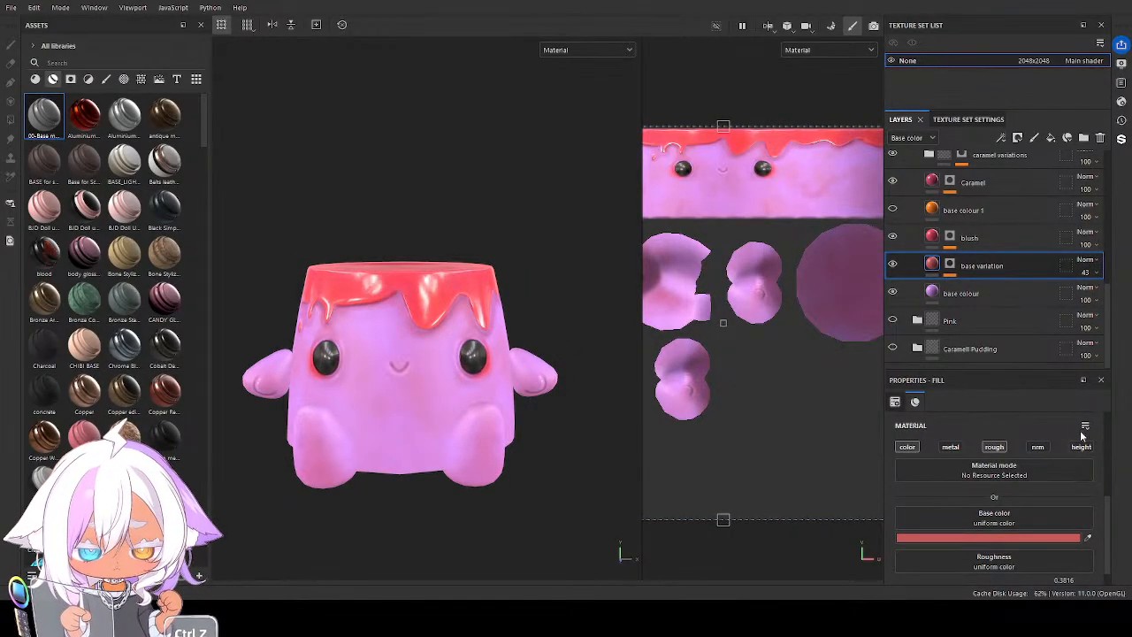
pyautogui.hotkey('ctrl', 'z')
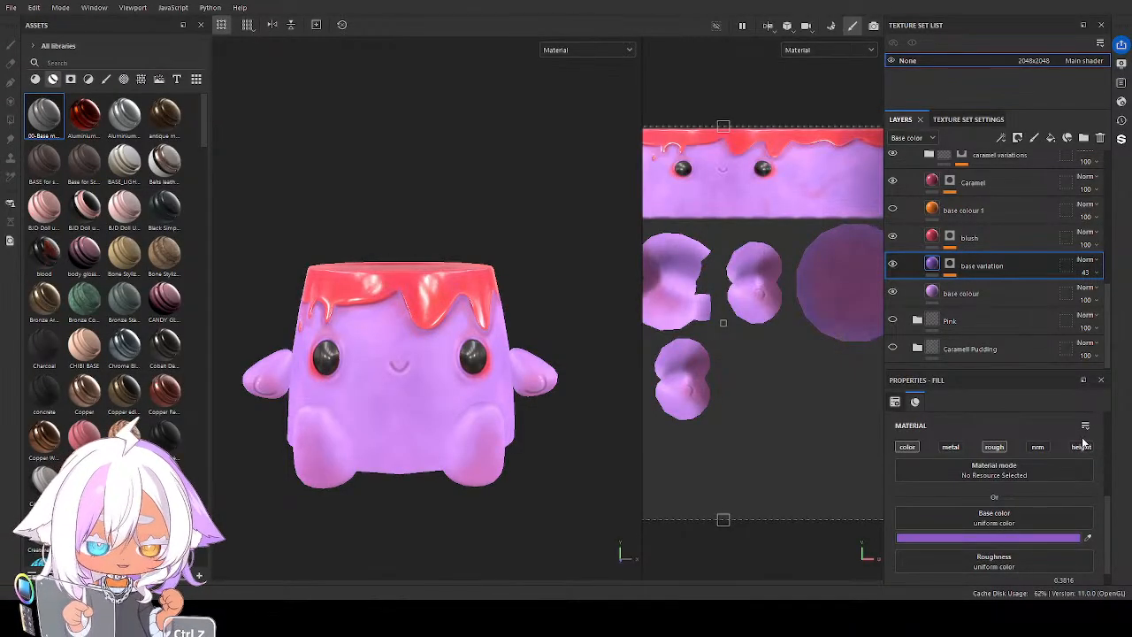
pyautogui.click(937, 243)
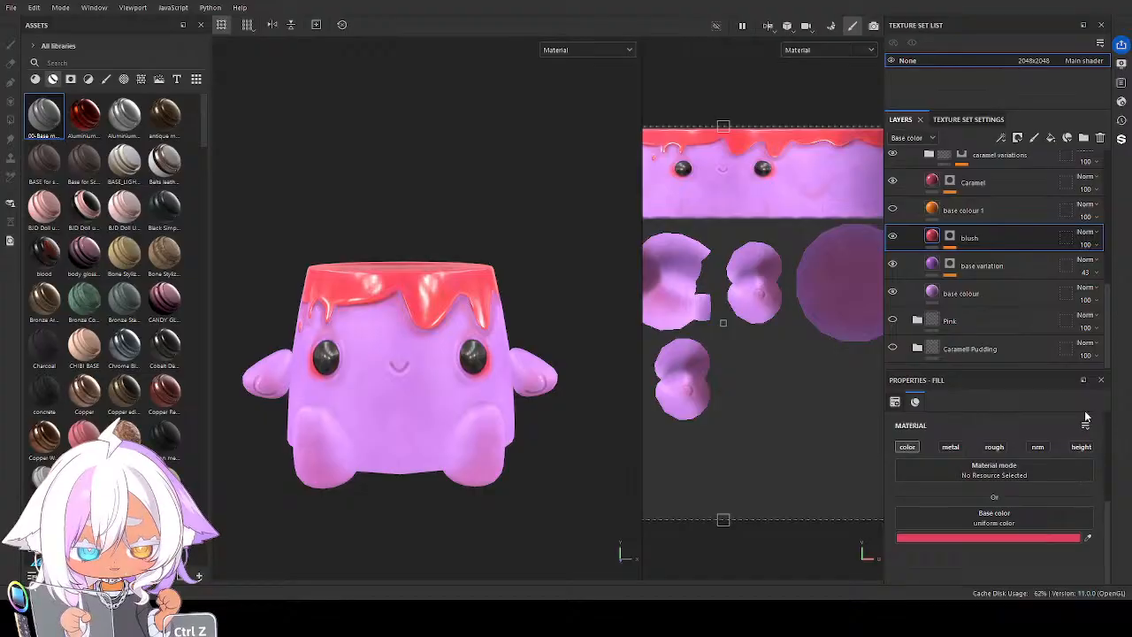
pyautogui.hotkey('ctrl', 'z')
pyautogui.hotkey('ctrl', 'z')
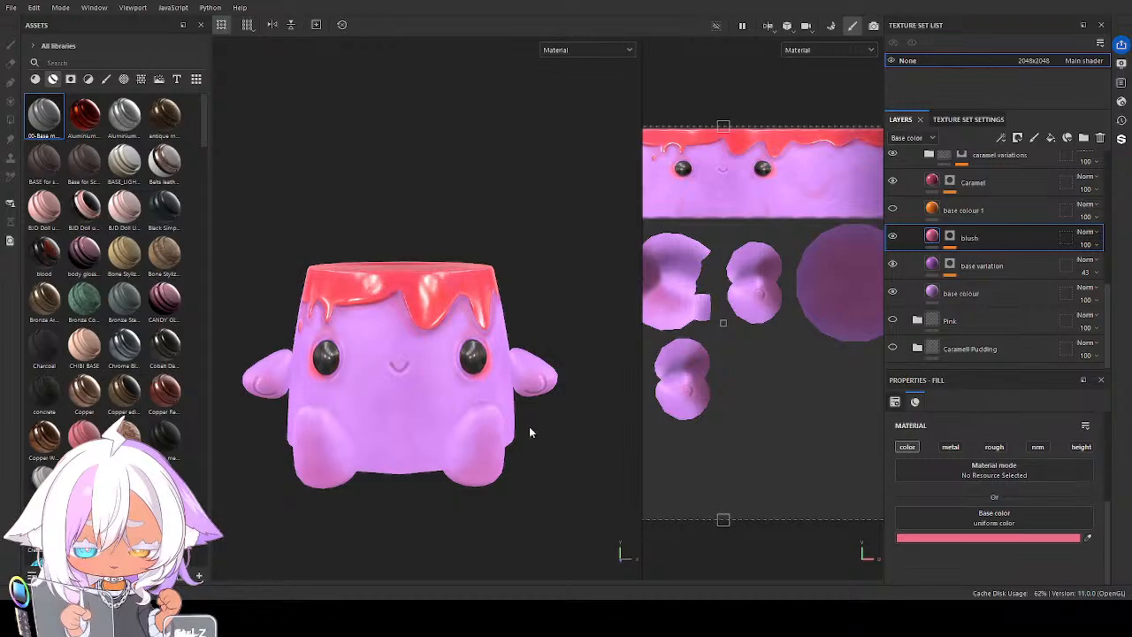
pyautogui.keyDown('alt'); pyautogui.moveTo(528, 426); pyautogui.dragTo(439, 417); pyautogui.keyUp('alt')
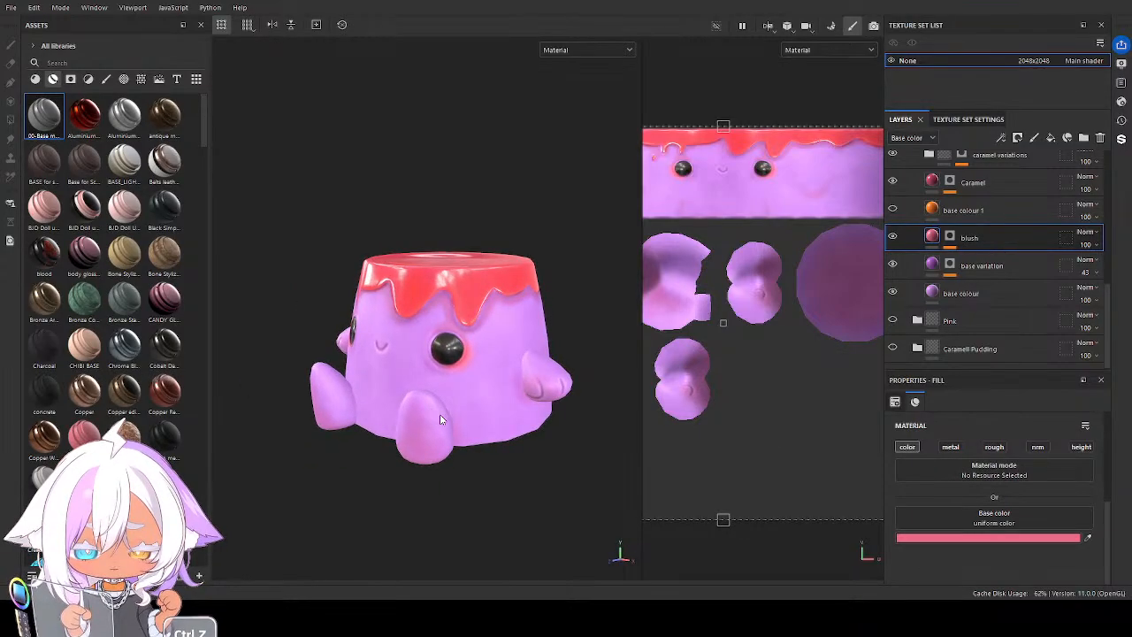
# Recolour the glaze by setting the Caramel layer's Base color to purple and the Caramel 1 layer's to a bright violet
pyautogui.scroll(1, 948, 208)
pyautogui.click(933, 216)
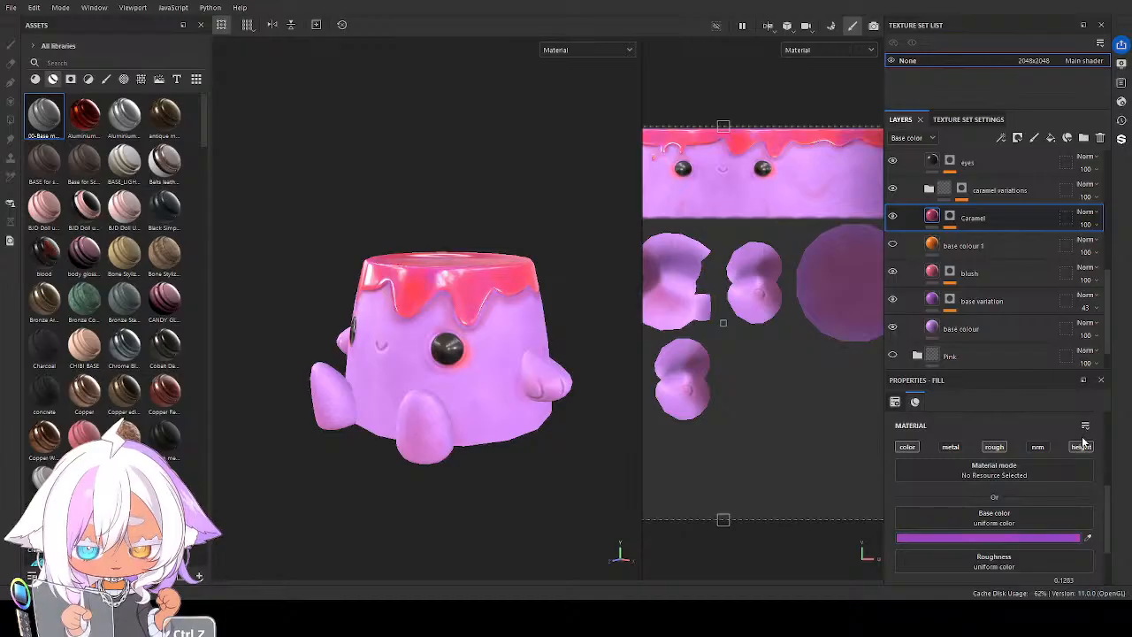
pyautogui.hotkey('ctrl', 'z')
pyautogui.hotkey('ctrl', 'z')
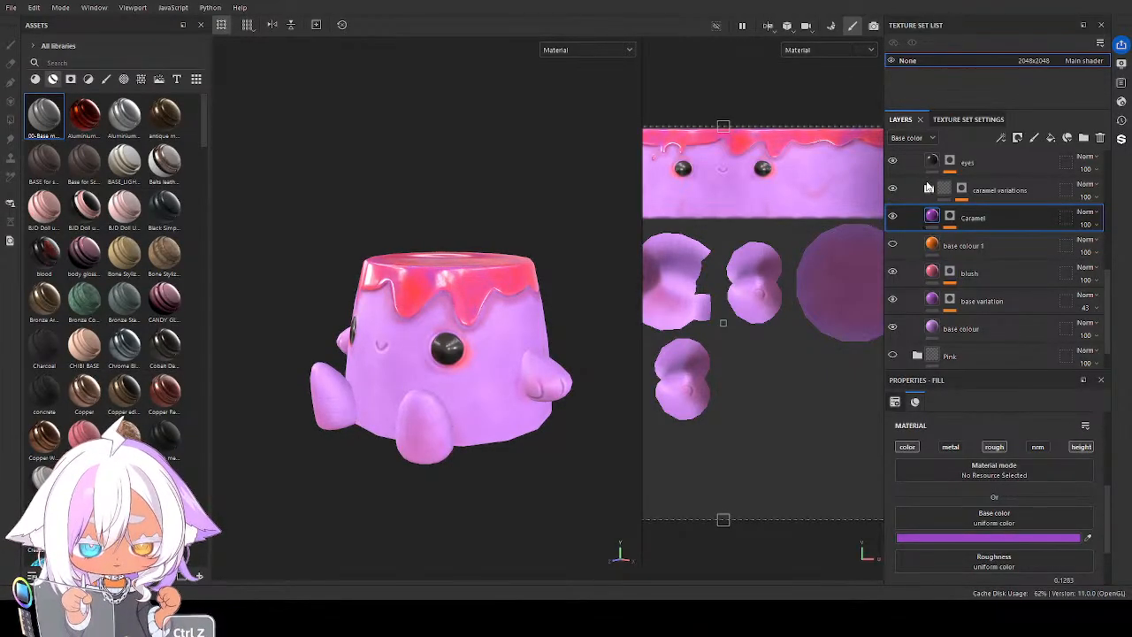
pyautogui.hotkey('ctrl', 'z')
pyautogui.click(949, 221)
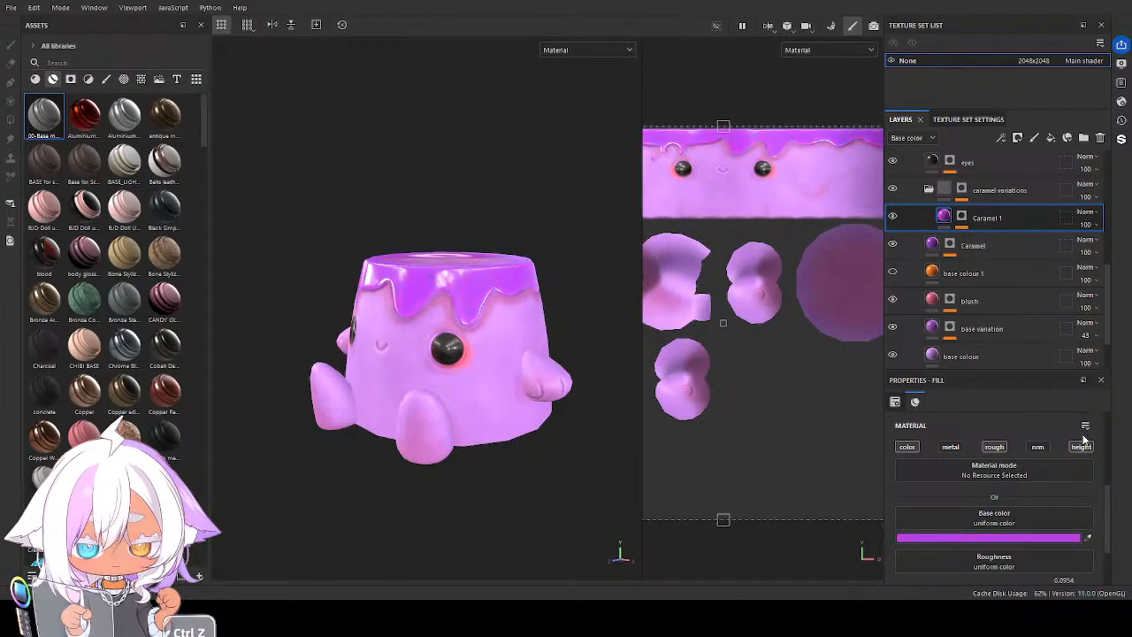
pyautogui.keyDown('alt'); pyautogui.moveTo(543, 409); pyautogui.dragTo(569, 397); pyautogui.keyUp('alt')
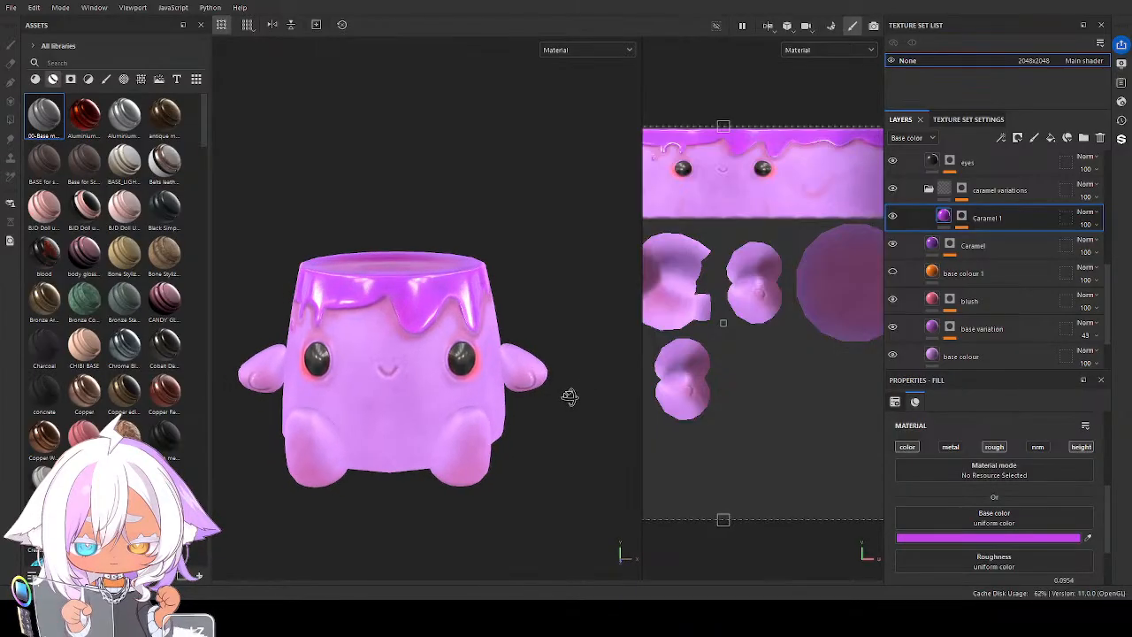
# Set the sky folder's AO layer Base color to a deep purple
pyautogui.scroll(3, 1003, 218)
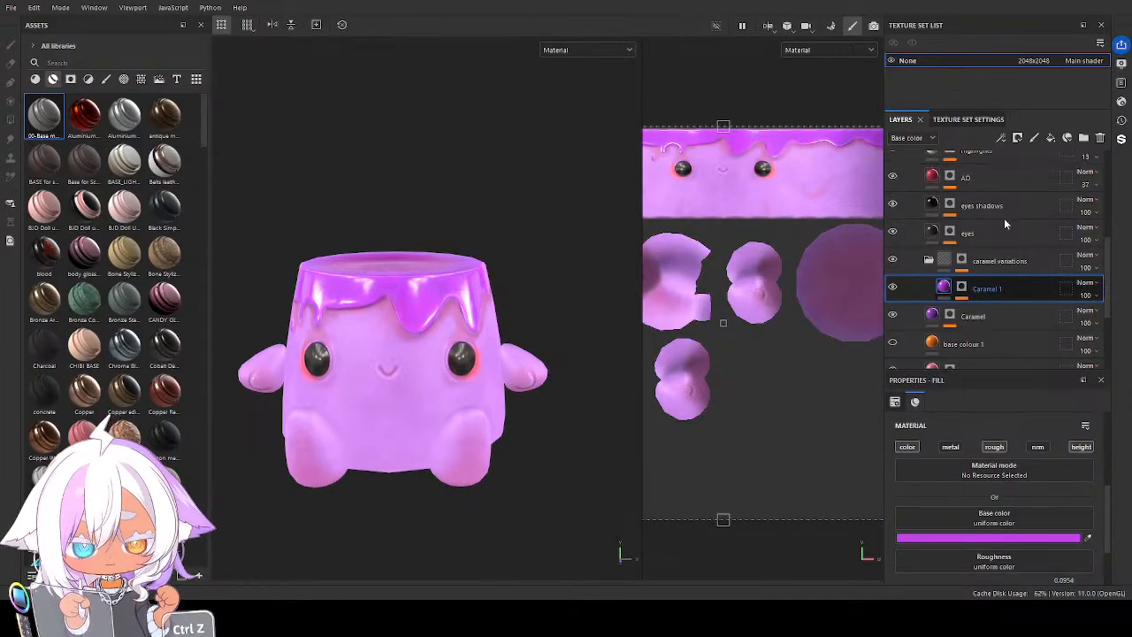
pyautogui.click(932, 178)
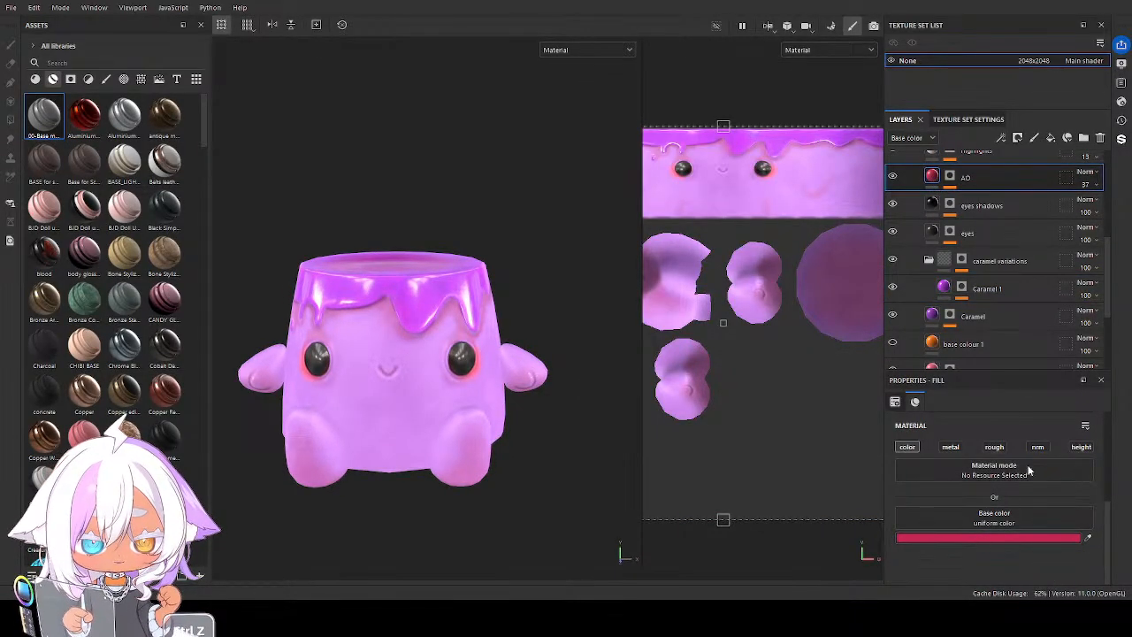
pyautogui.moveTo(1086, 454); pyautogui.dragTo(1083, 432)
pyautogui.keyDown('alt'); pyautogui.moveTo(608, 436); pyautogui.dragTo(459, 403); pyautogui.keyUp('alt')
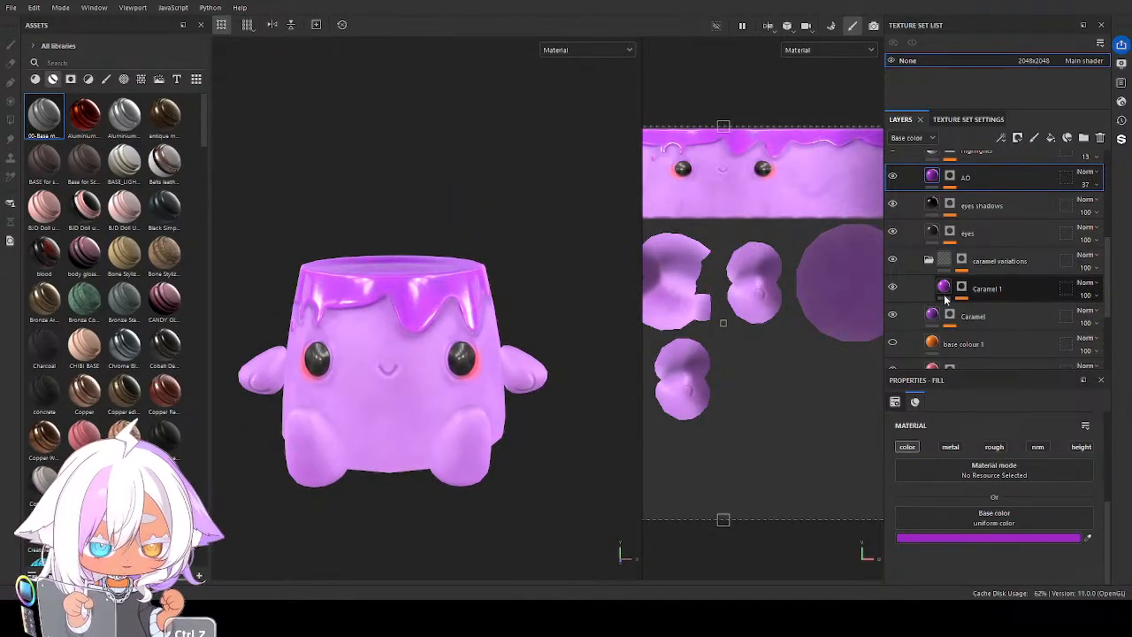
# Soften the Caramel 1 layer's Base color to a more muted orchid purple
pyautogui.click(989, 288)
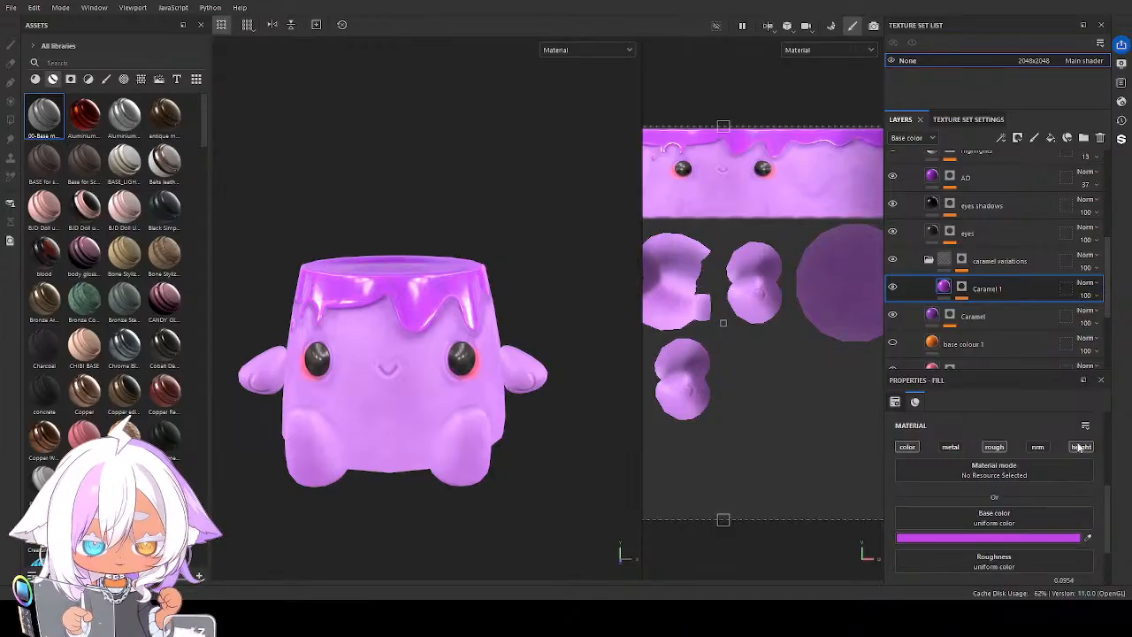
pyautogui.hotkey('ctrl', 'z')
pyautogui.hotkey('ctrl', 'z')
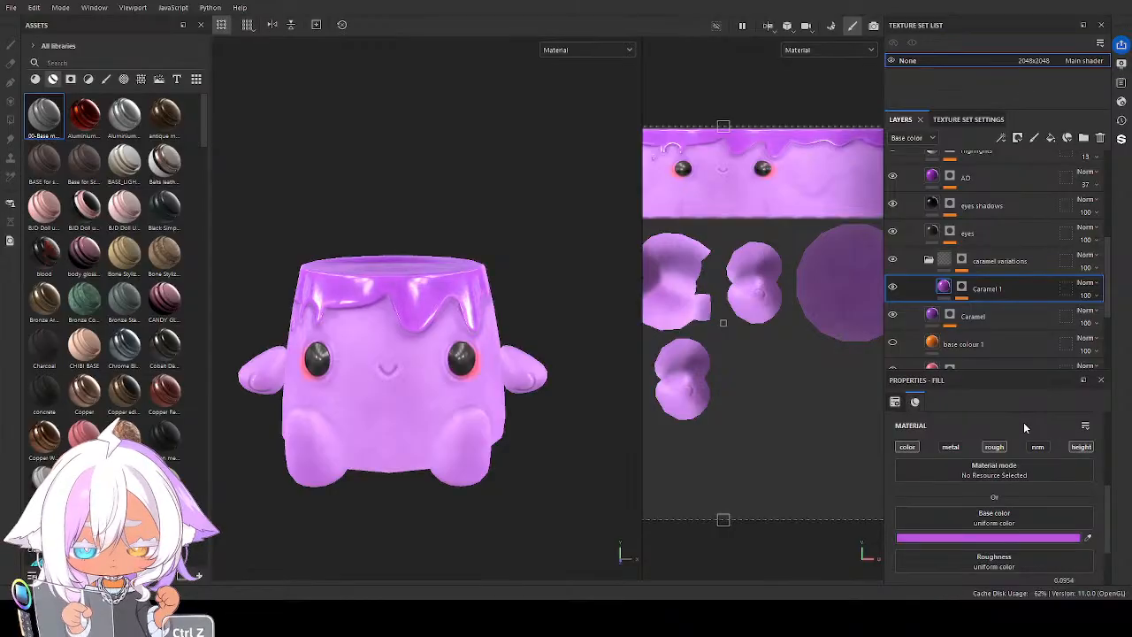
pyautogui.moveTo(355, 392)
pyautogui.keyDown('alt'); pyautogui.mouseDown()
pyautogui.moveTo(457, 331)
pyautogui.moveTo(371, 380)
pyautogui.moveTo(213, 380)
pyautogui.moveTo(418, 467)
pyautogui.moveTo(394, 374)
pyautogui.moveTo(363, 376)
pyautogui.mouseUp(); pyautogui.keyUp('alt')
# Lighten the blush layer's Base color to a pale pink
pyautogui.scroll(-1, 933, 341)
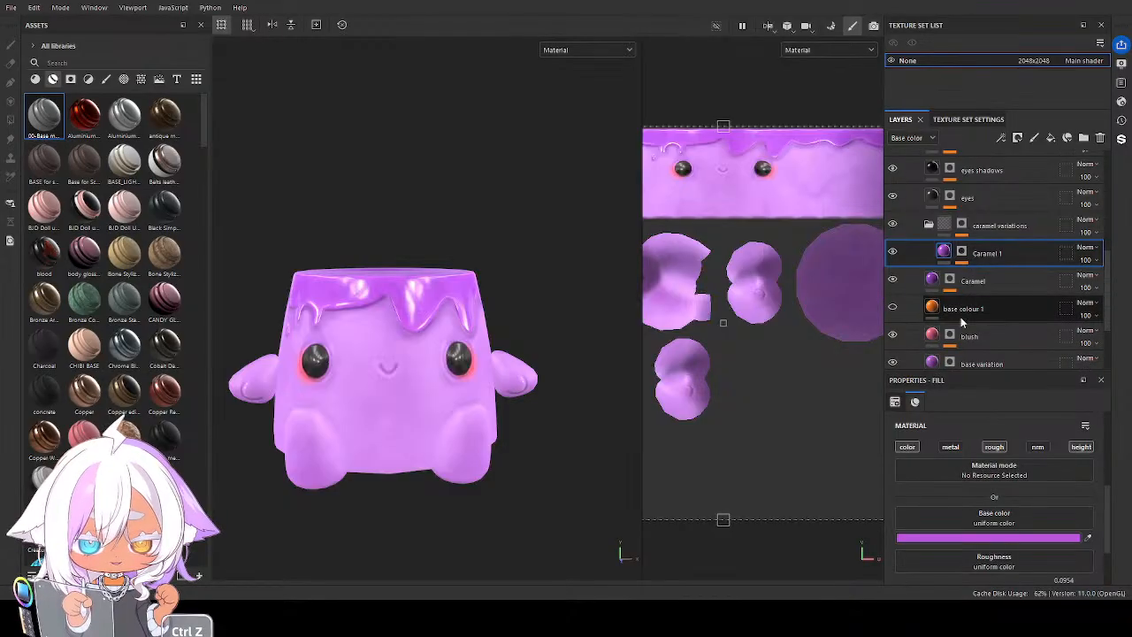
pyautogui.click(934, 343)
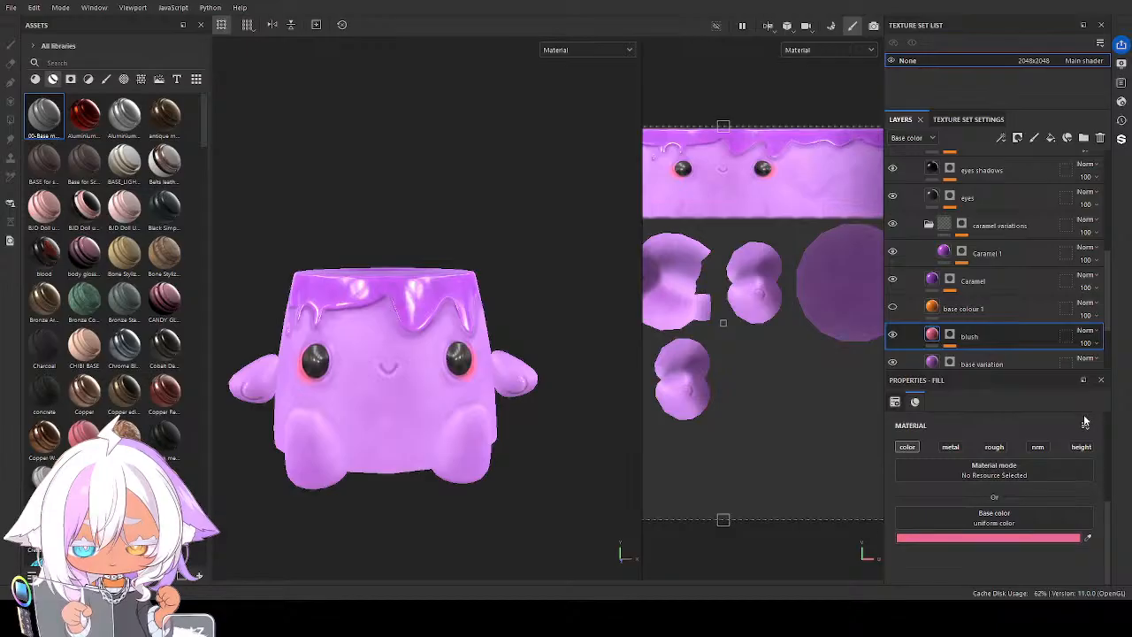
pyautogui.hotkey('ctrl', 'z')
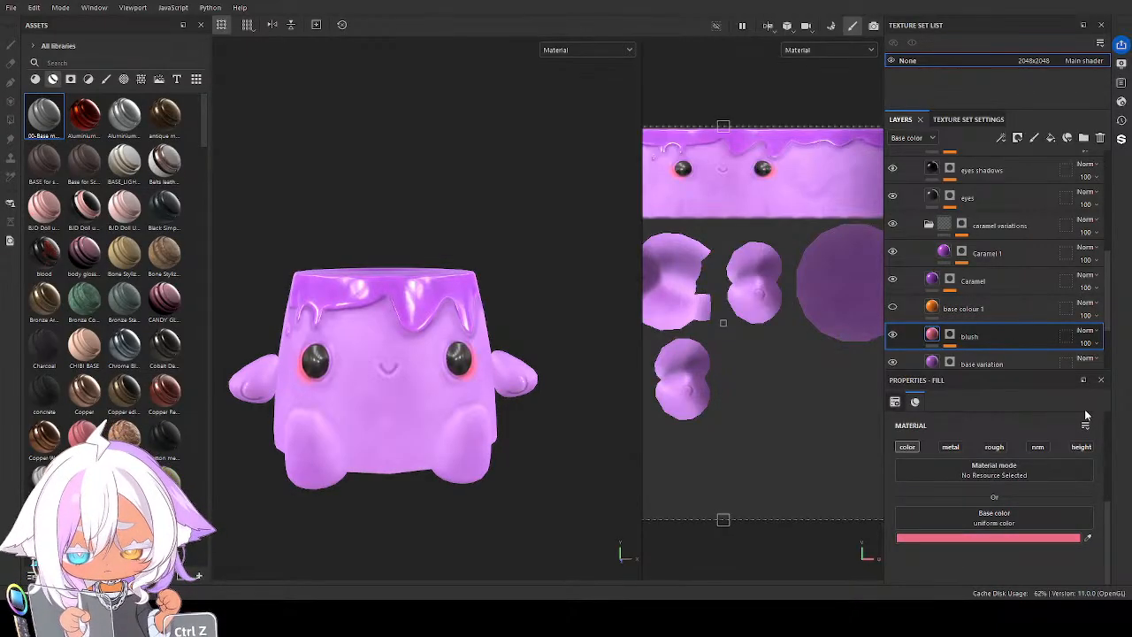
pyautogui.hotkey('ctrl', 'z')
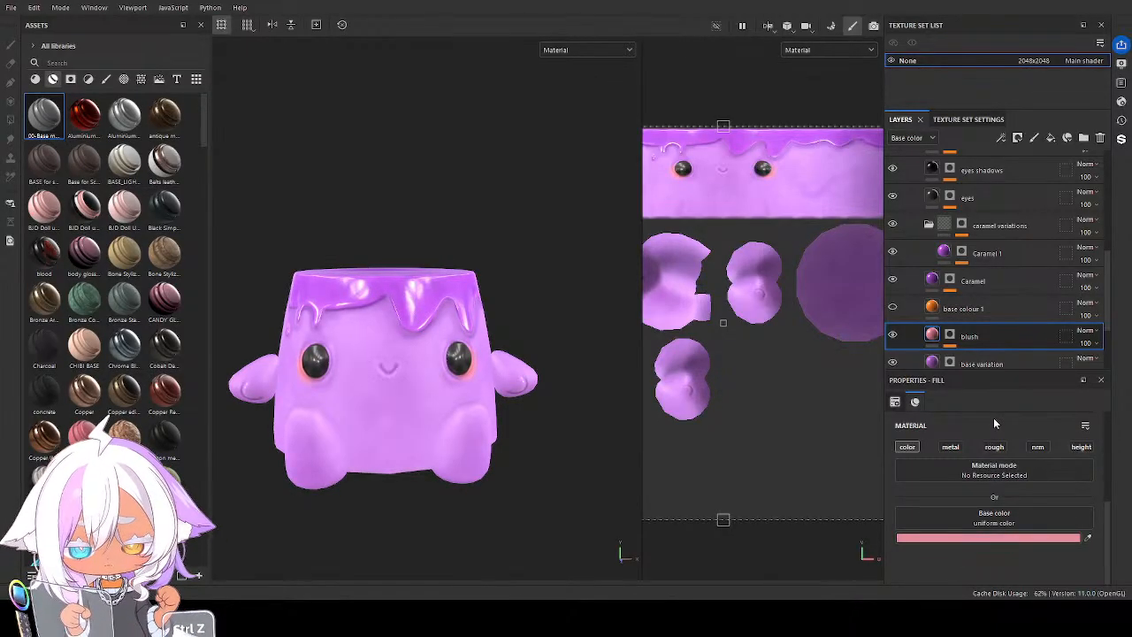
# Lower the blush layer's opacity to 77 so the cheek colour looks softer on the purple character
pyautogui.keyDown('alt'); pyautogui.moveTo(506, 404); pyautogui.dragTo(482, 385); pyautogui.keyUp('alt')
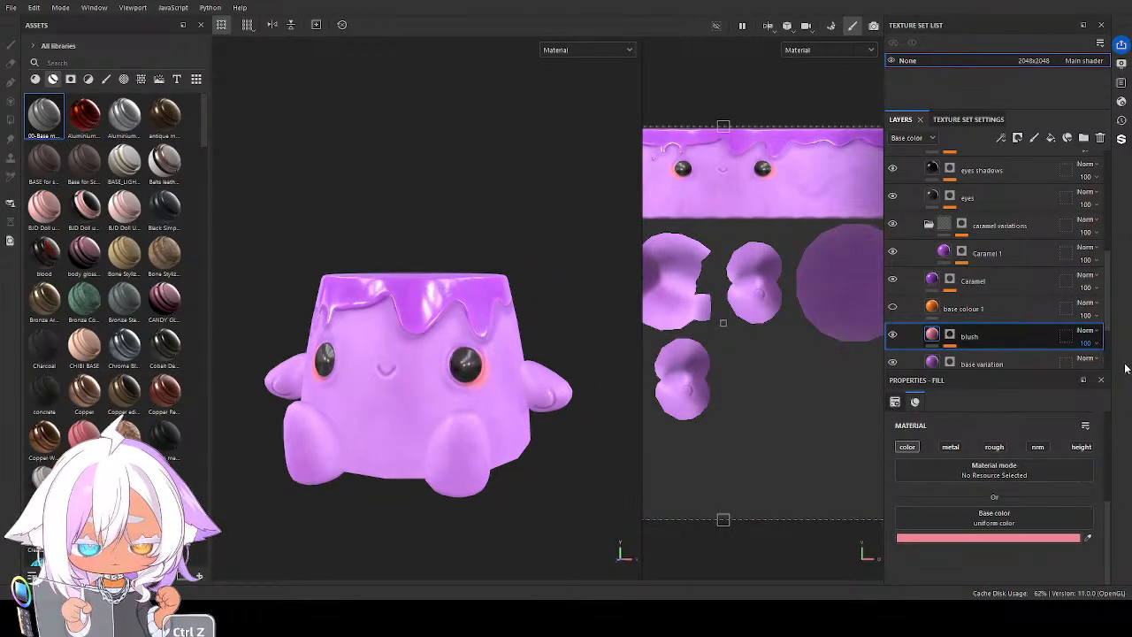
pyautogui.moveTo(1124, 364); pyautogui.dragTo(1113, 365)
pyautogui.keyDown('alt'); pyautogui.moveTo(430, 391); pyautogui.dragTo(343, 404); pyautogui.keyUp('alt')
pyautogui.scroll(3, 448, 420)
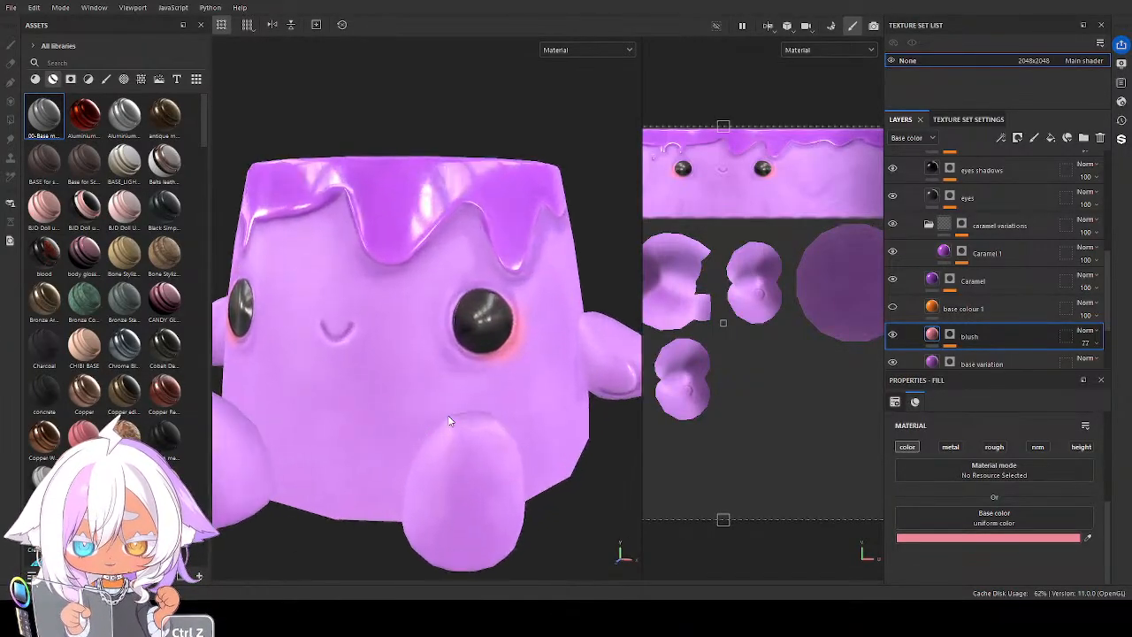
pyautogui.keyDown('alt'); pyautogui.moveTo(449, 420); pyautogui.dragTo(495, 389); pyautogui.keyUp('alt')
pyautogui.scroll(3, 917, 176)
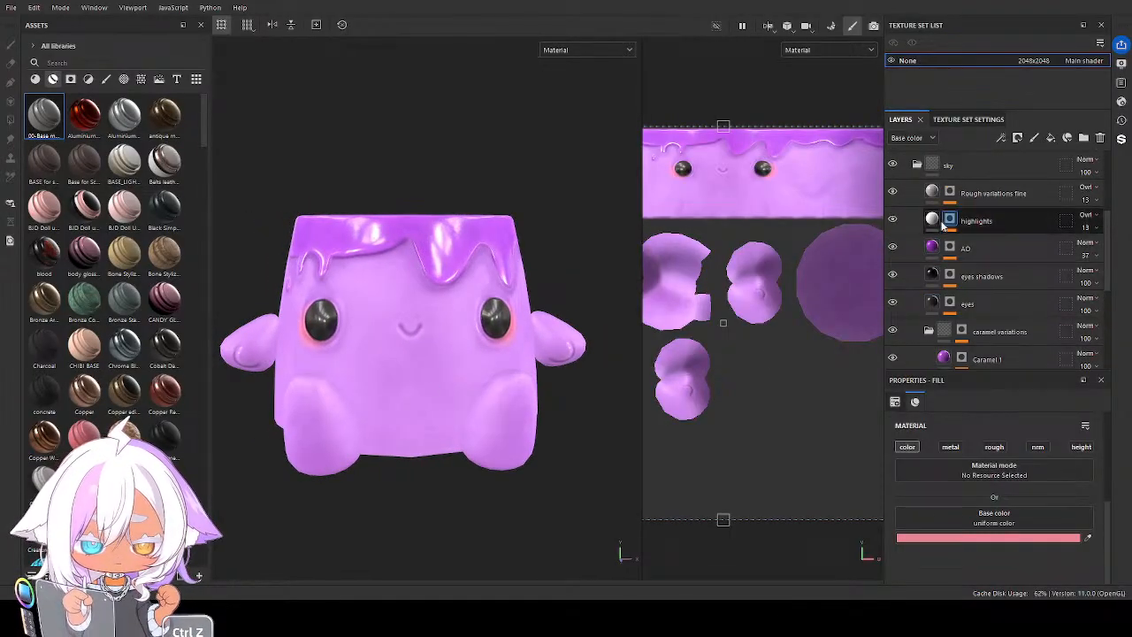
# Collapse the purple variation's folder and rename it lilac
pyautogui.click(917, 166)
pyautogui.doubleClick(947, 293)
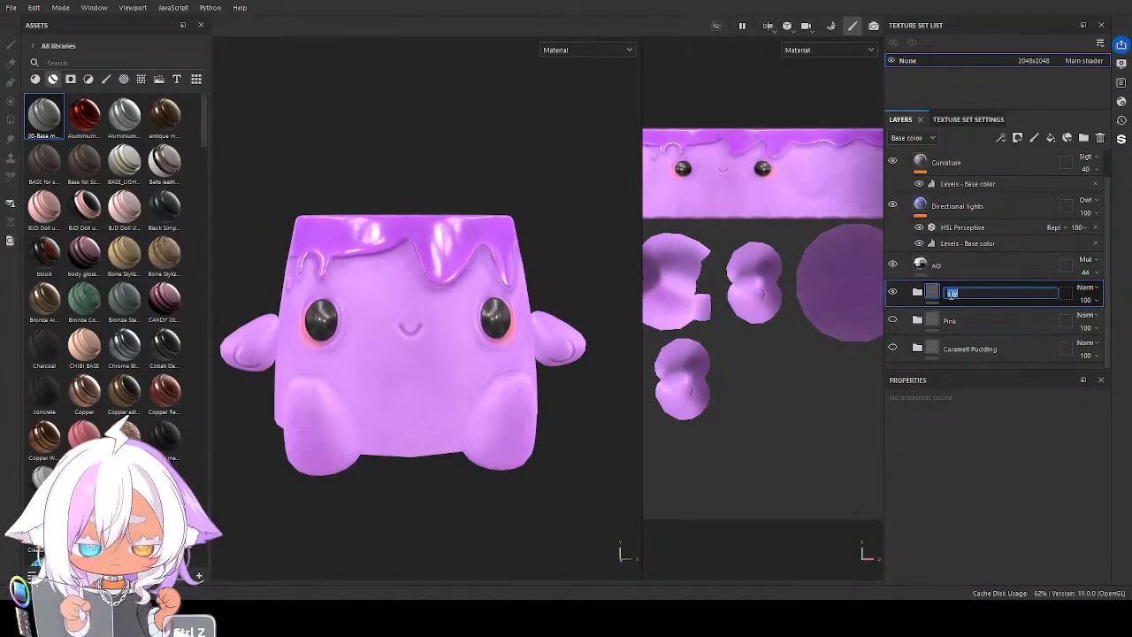
pyautogui.press('Return')
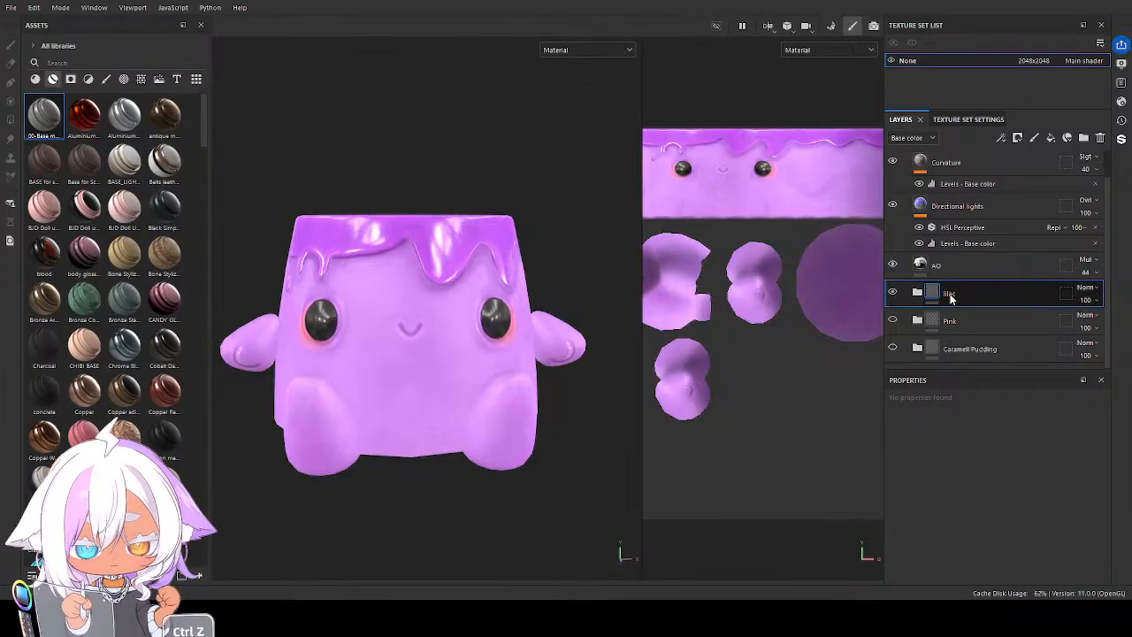
pyautogui.hotkey('ctrl', 'z')
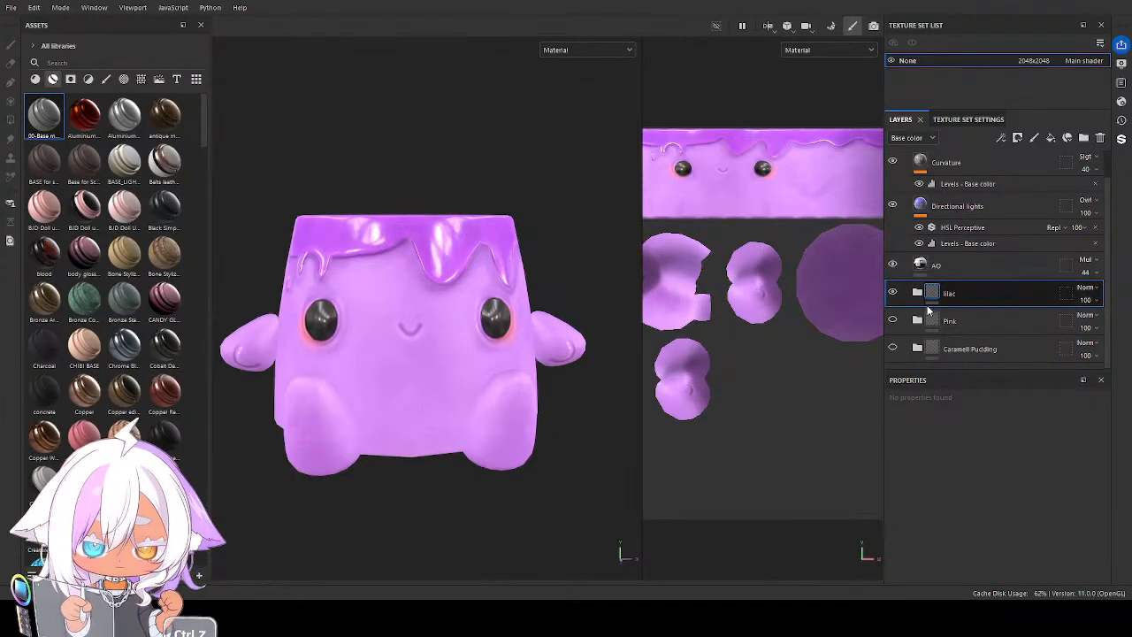
# Duplicate the lilac folder, hide the original, and name the copy sky
pyautogui.hotkey('ctrl', 'd')
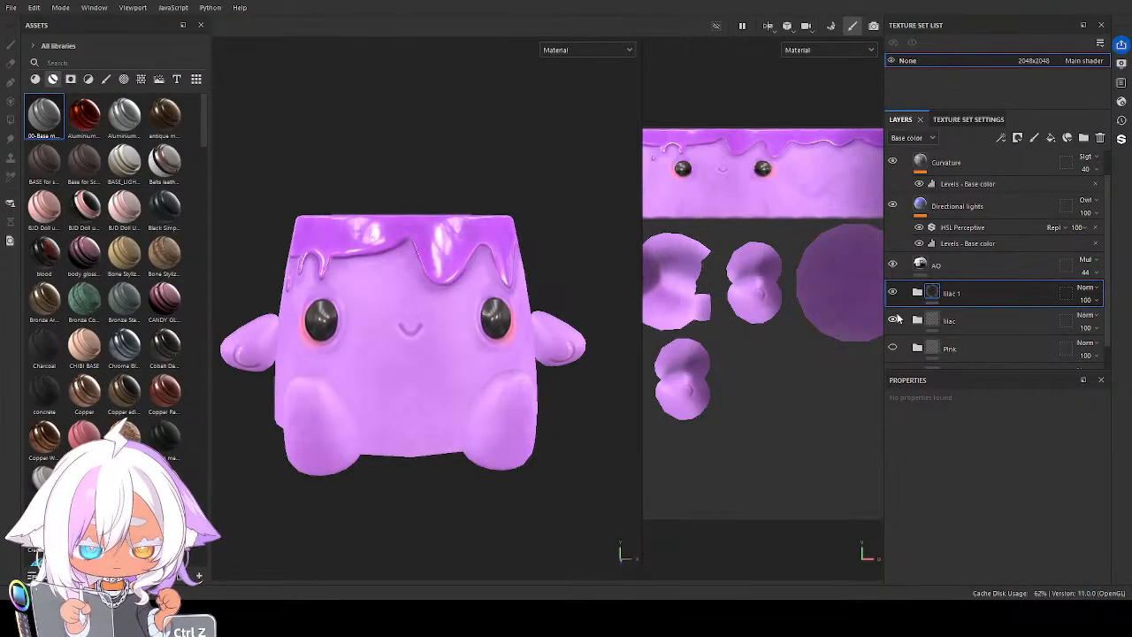
pyautogui.doubleClick(953, 293)
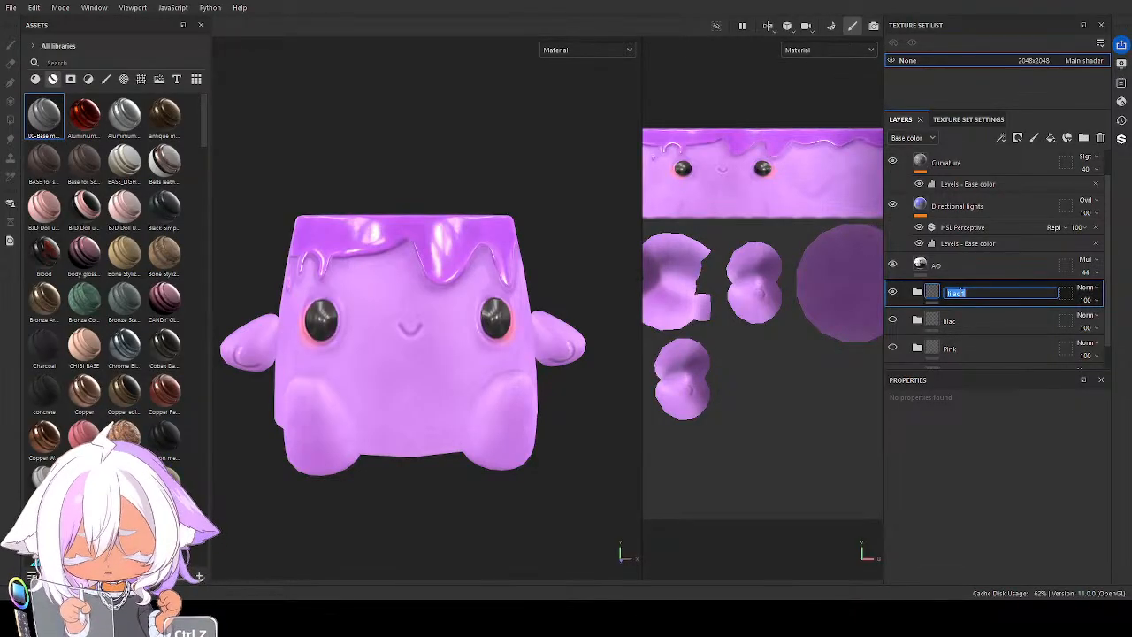
pyautogui.write('sky')
pyautogui.press('Return')
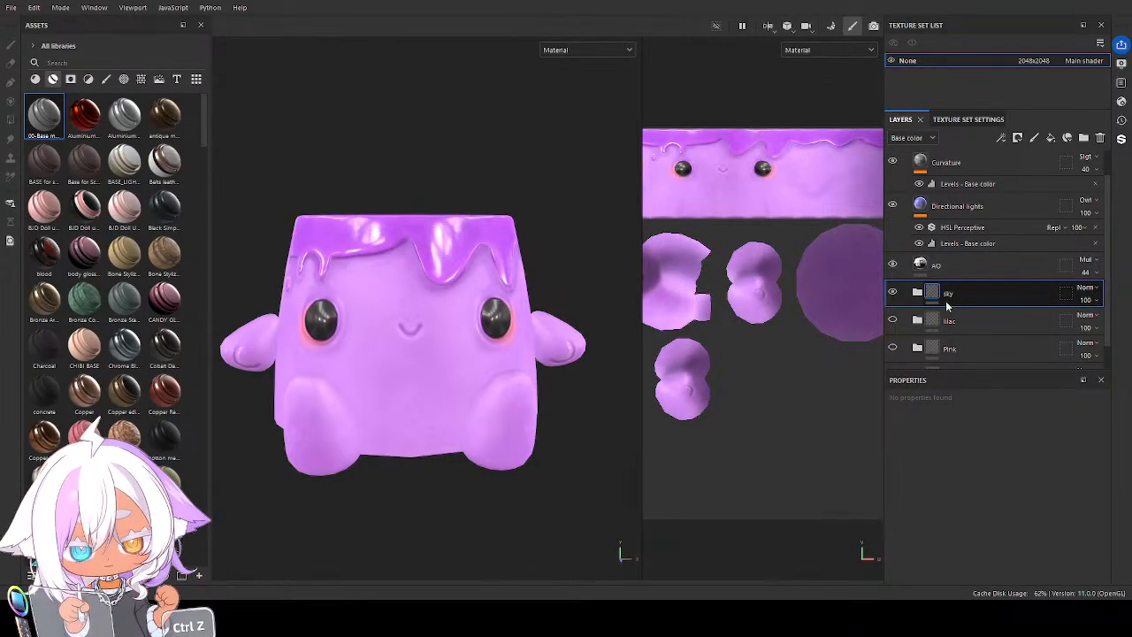
# Set the Base color of the sky folder's base colour layer to a light cyan blue
pyautogui.click(920, 295)
pyautogui.scroll(-3, 971, 335)
pyautogui.scroll(-5, 971, 335)
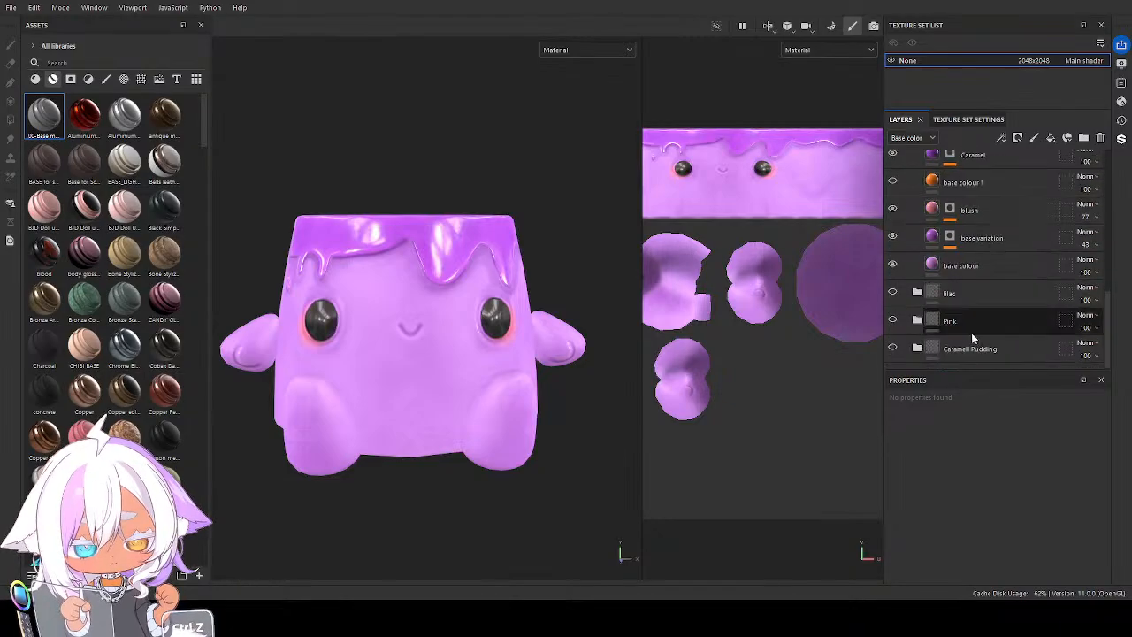
pyautogui.click(955, 265)
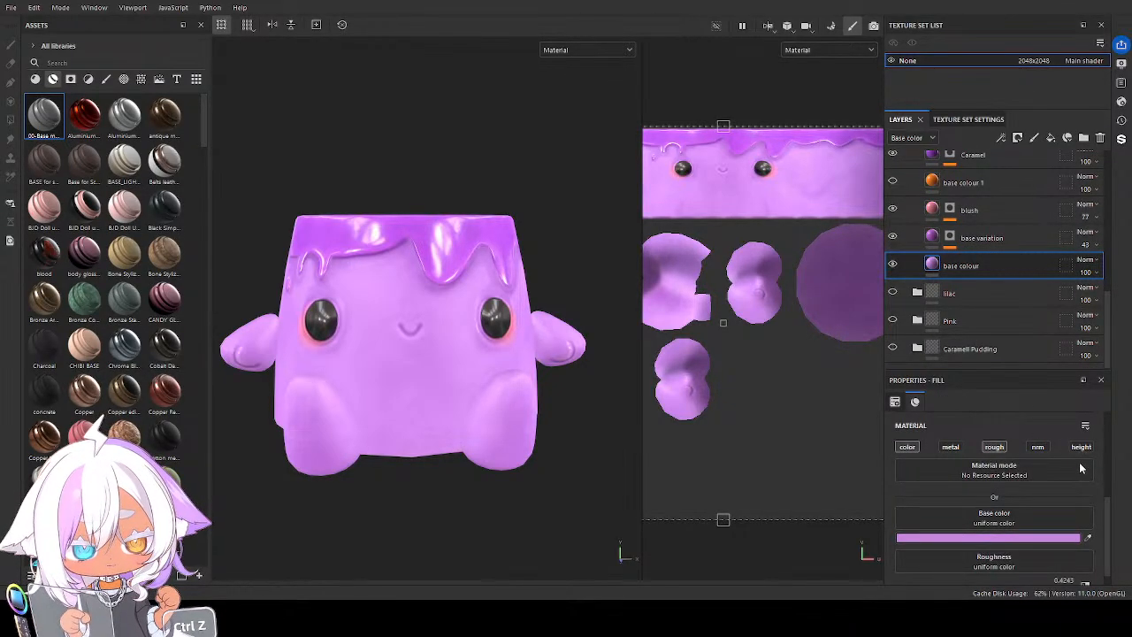
pyautogui.hotkey('ctrl', 'z')
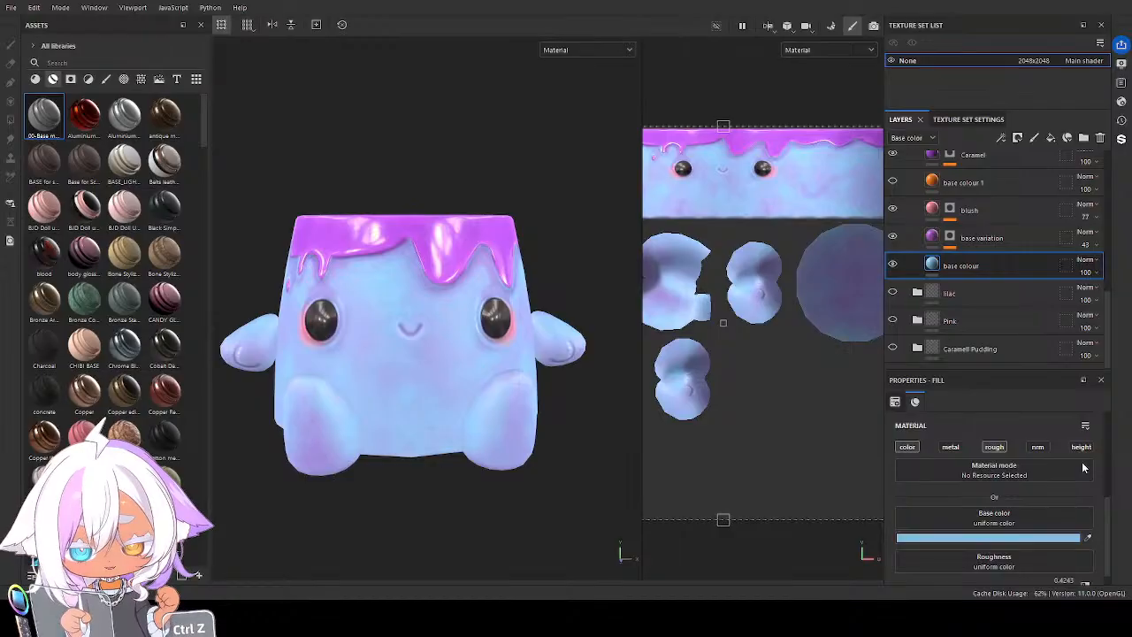
pyautogui.hotkey('ctrl', 'z')
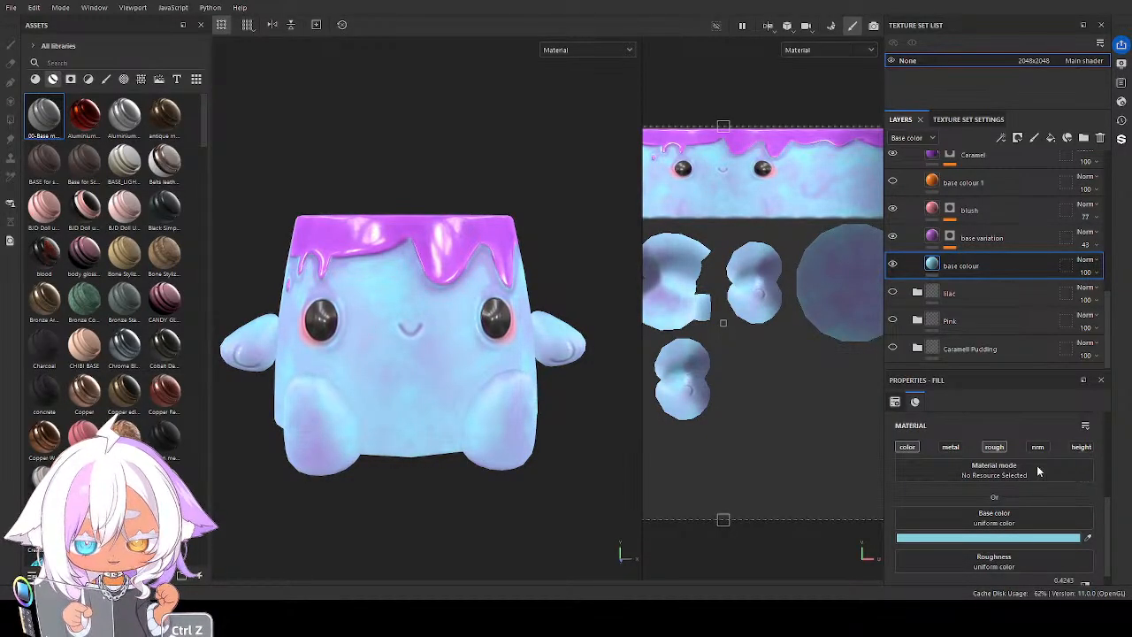
pyautogui.keyDown('alt'); pyautogui.moveTo(434, 400); pyautogui.dragTo(503, 412); pyautogui.keyUp('alt')
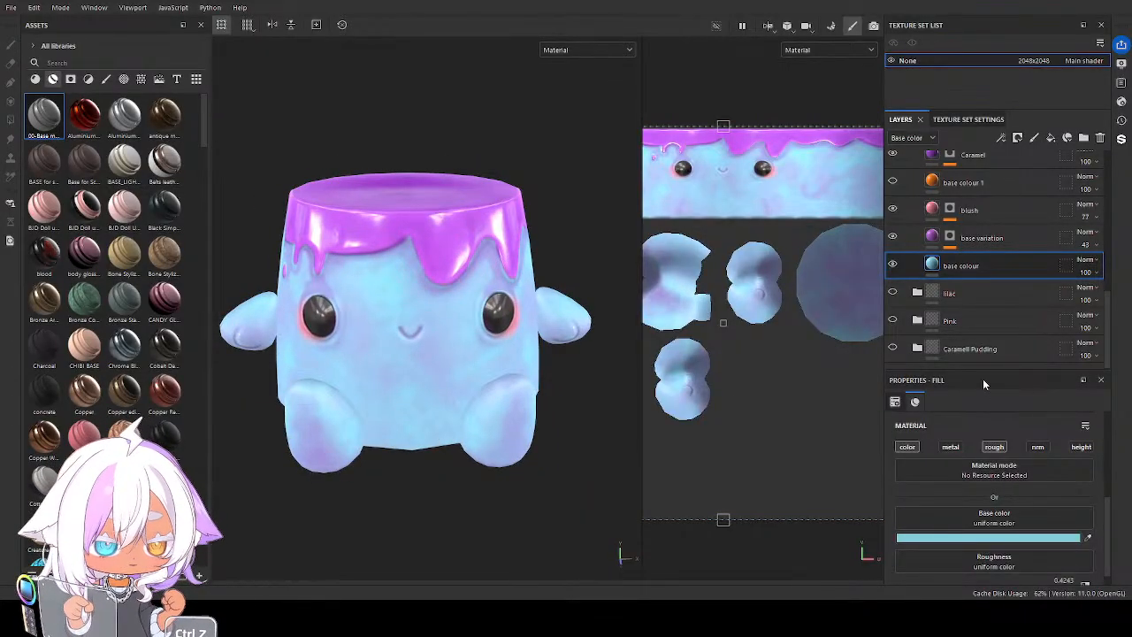
# Change the base variation layer's Base color in the sky folder to a medium blue
pyautogui.click(933, 238)
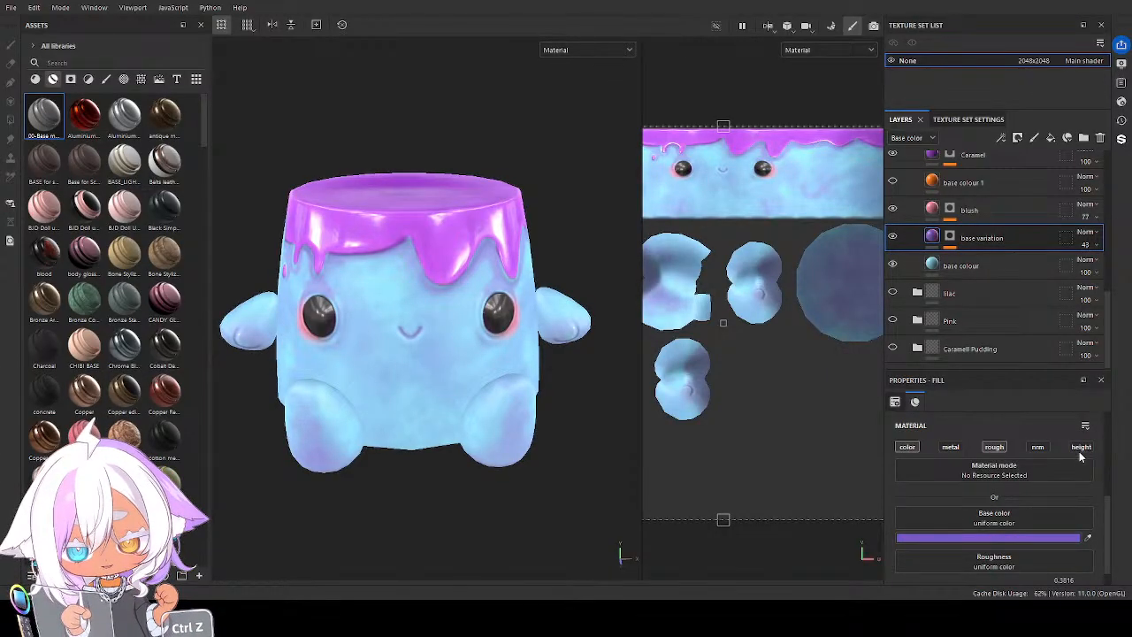
pyautogui.keyDown('alt'); pyautogui.moveTo(523, 398); pyautogui.dragTo(433, 342); pyautogui.keyUp('alt')
pyautogui.scroll(4, 434, 341)
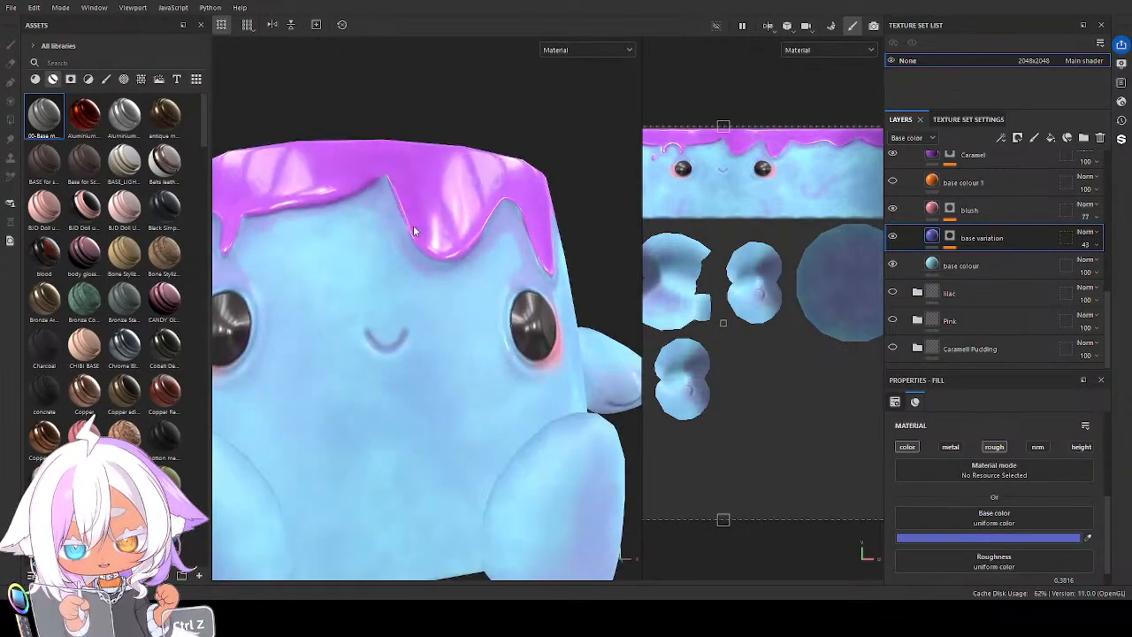
pyautogui.scroll(-5, 482, 425)
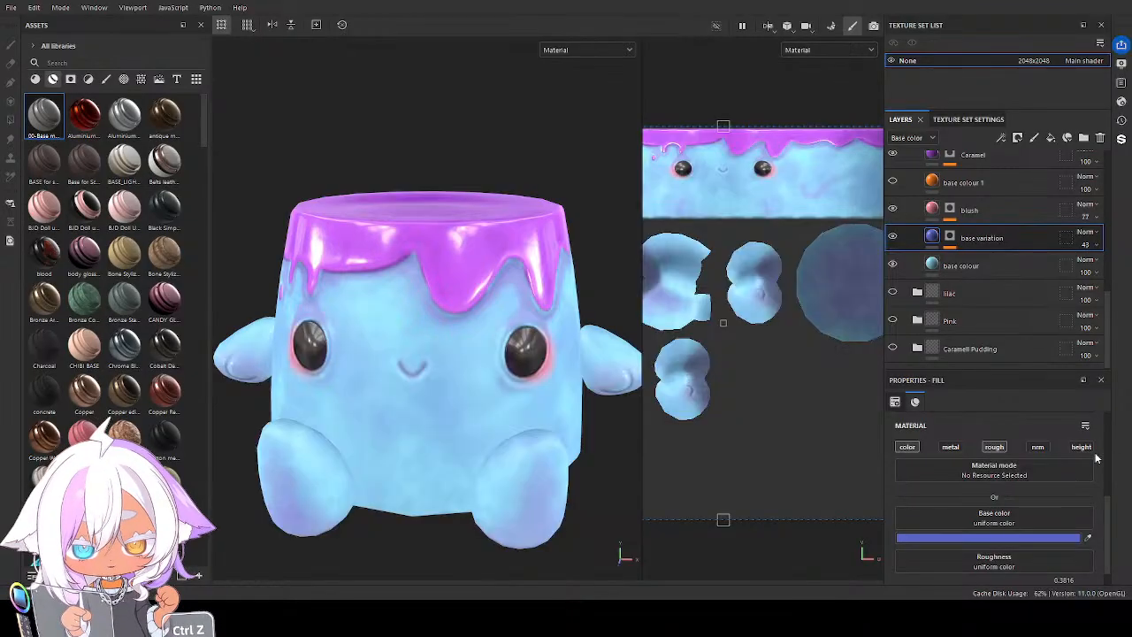
pyautogui.hotkey('ctrl', 'z')
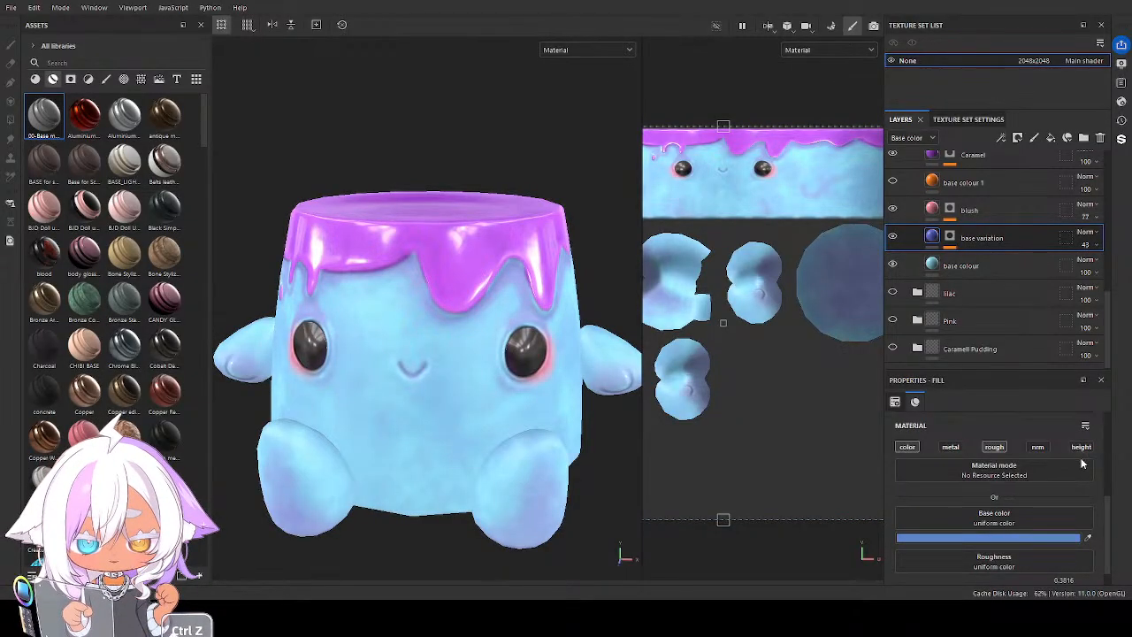
pyautogui.keyDown('alt'); pyautogui.moveTo(425, 403); pyautogui.dragTo(461, 397); pyautogui.keyUp('alt')
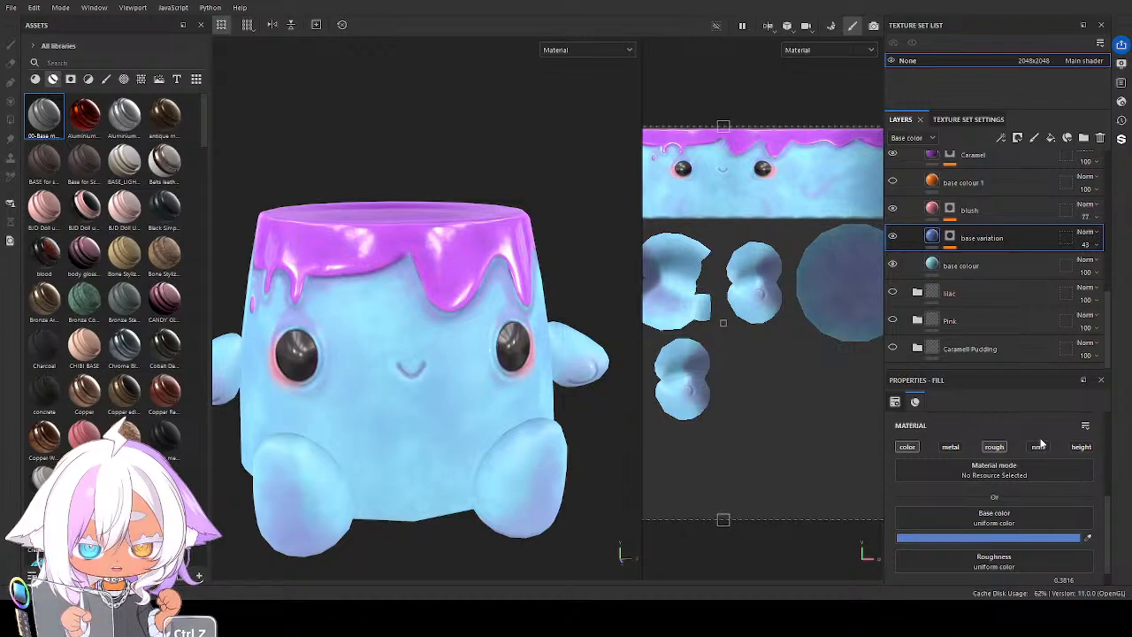
# Lighten the base variation layer's Base color to a soft cornflower blue
pyautogui.hotkey('ctrl', 'z')
pyautogui.hotkey('ctrl', 'z')
pyautogui.hotkey('ctrl', 'z')
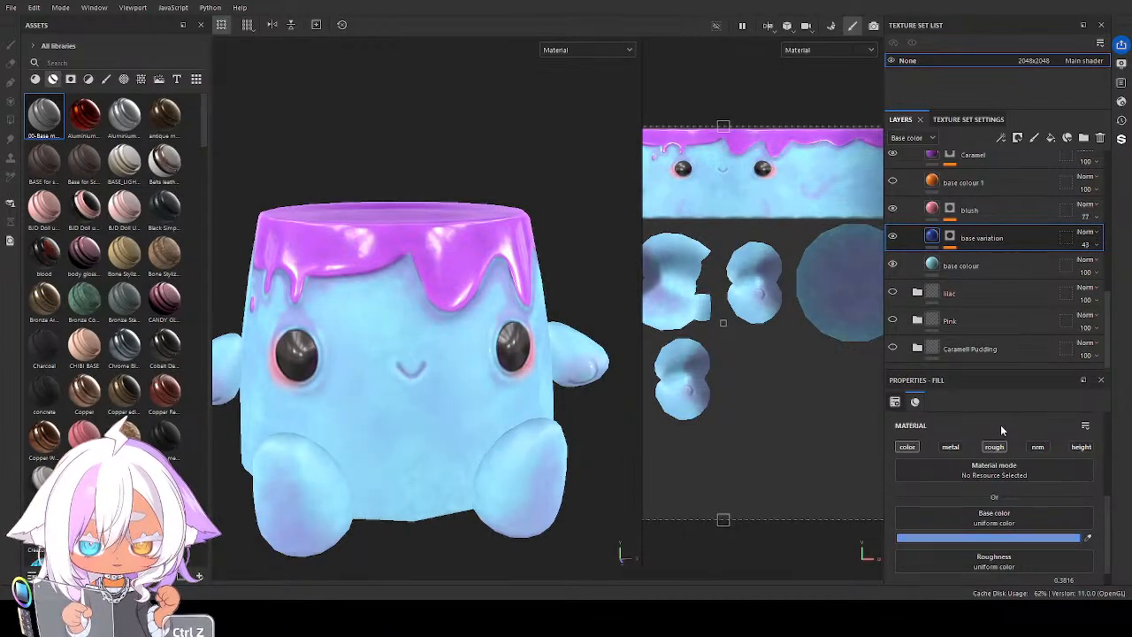
pyautogui.hotkey('ctrl', 'z')
pyautogui.hotkey('ctrl', 'z')
pyautogui.hotkey('ctrl', 'z')
pyautogui.hotkey('ctrl', 'z')
pyautogui.hotkey('ctrl', 'z')
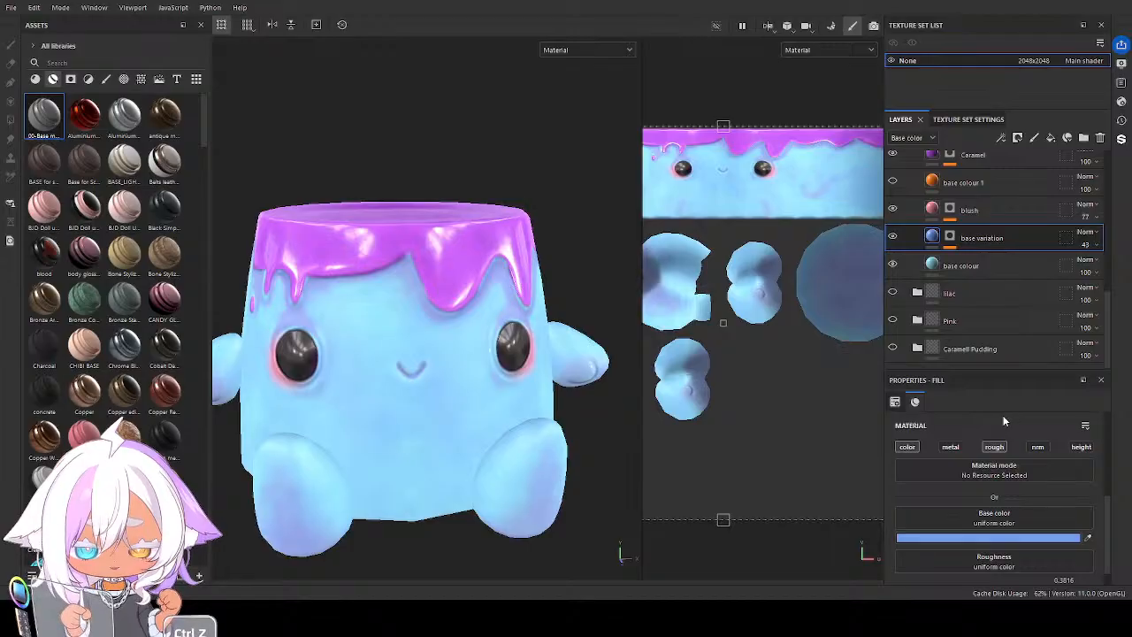
pyautogui.keyDown('alt'); pyautogui.moveTo(478, 380); pyautogui.dragTo(465, 355); pyautogui.keyUp('alt')
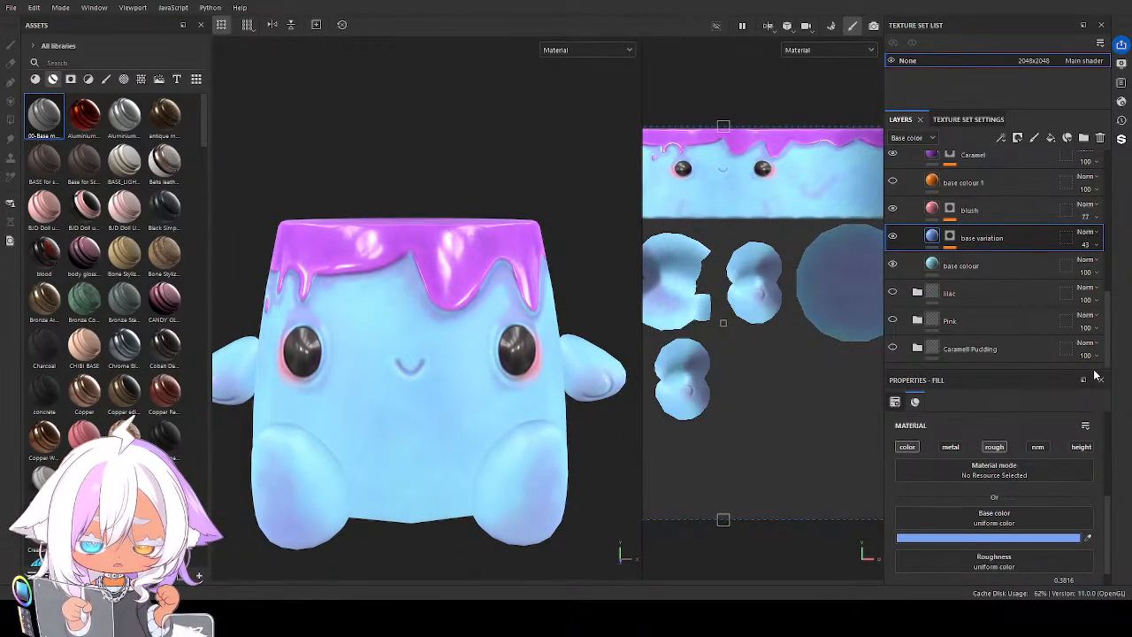
pyautogui.hotkey('ctrl', 'z')
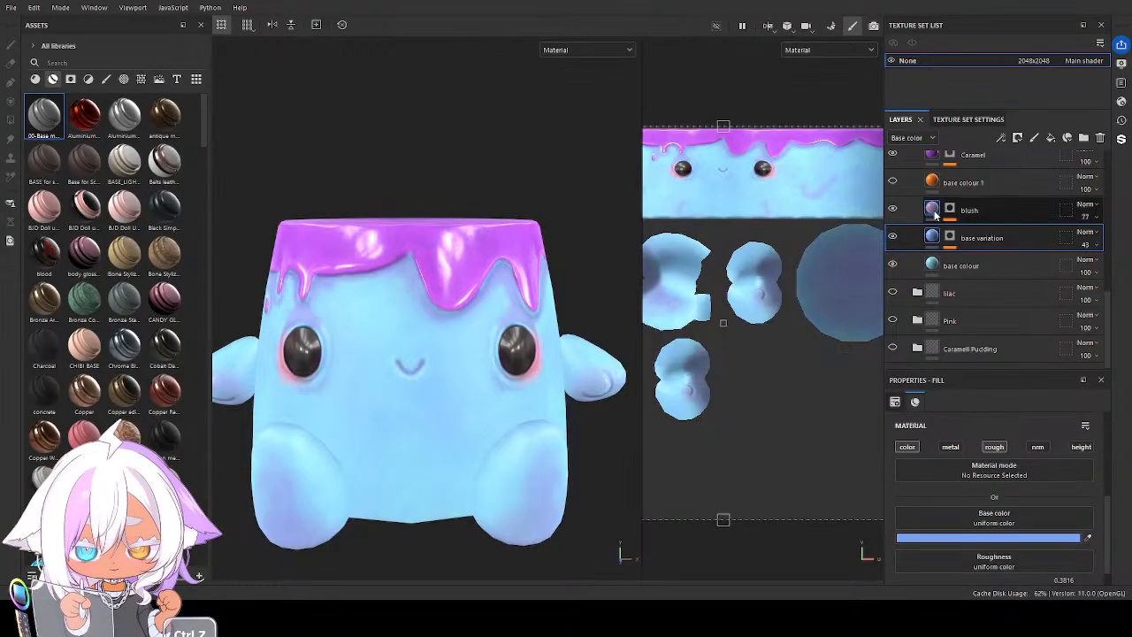
# Recolour the sky glaze by setting the Caramel layer's Base color to indigo and the Caramel 1 layer's to a light azure blue
pyautogui.scroll(1, 935, 215)
pyautogui.click(933, 190)
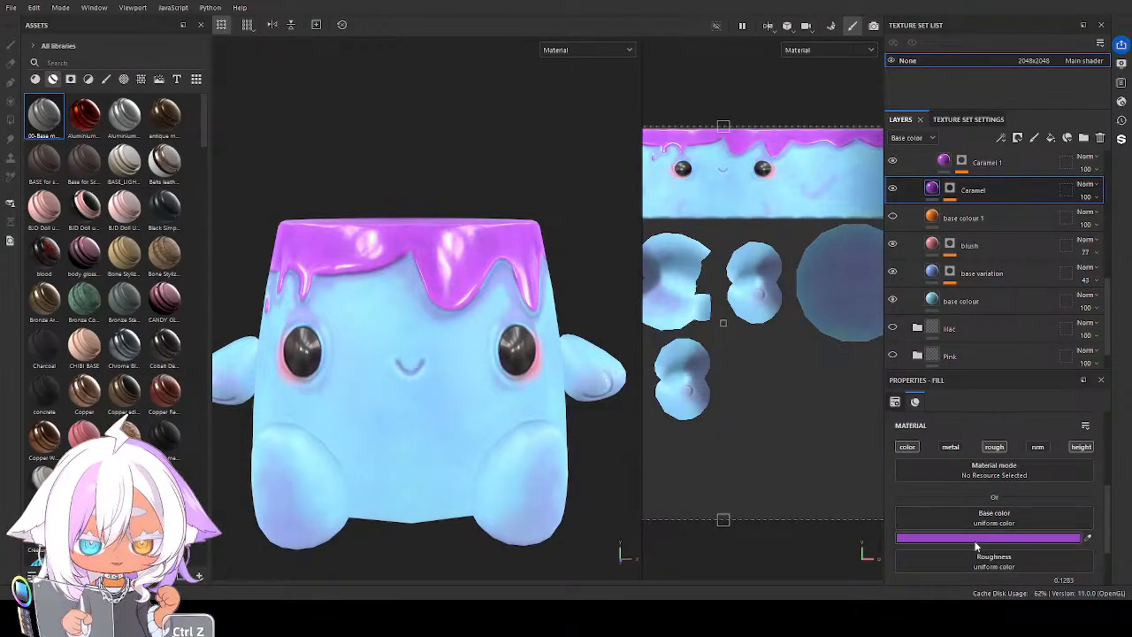
pyautogui.hotkey('ctrl', 'z')
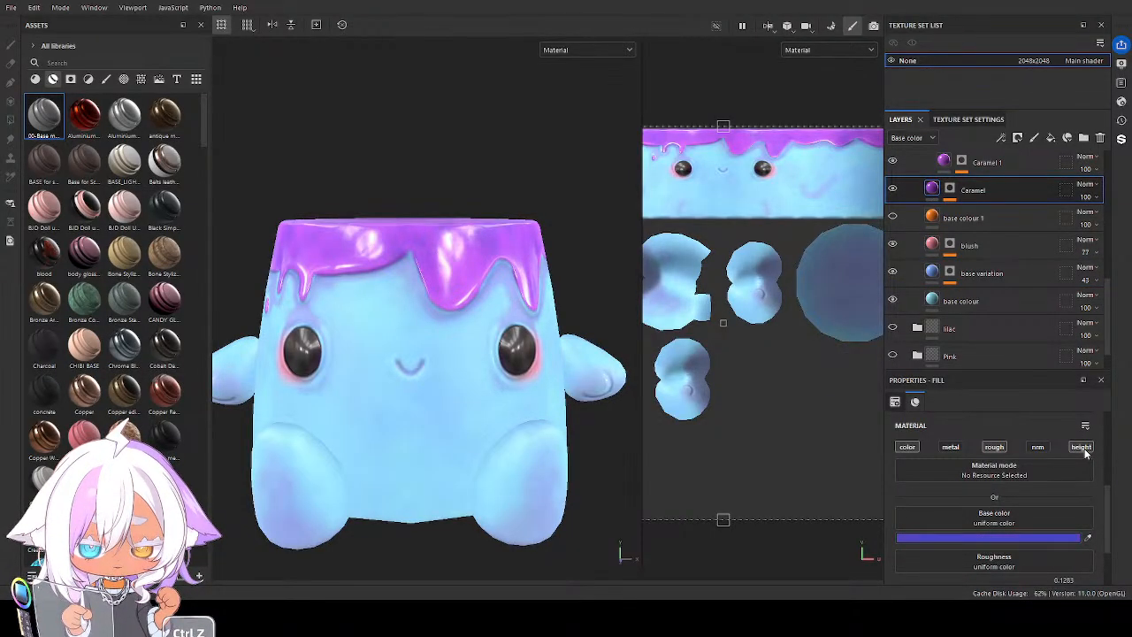
pyautogui.click(983, 162)
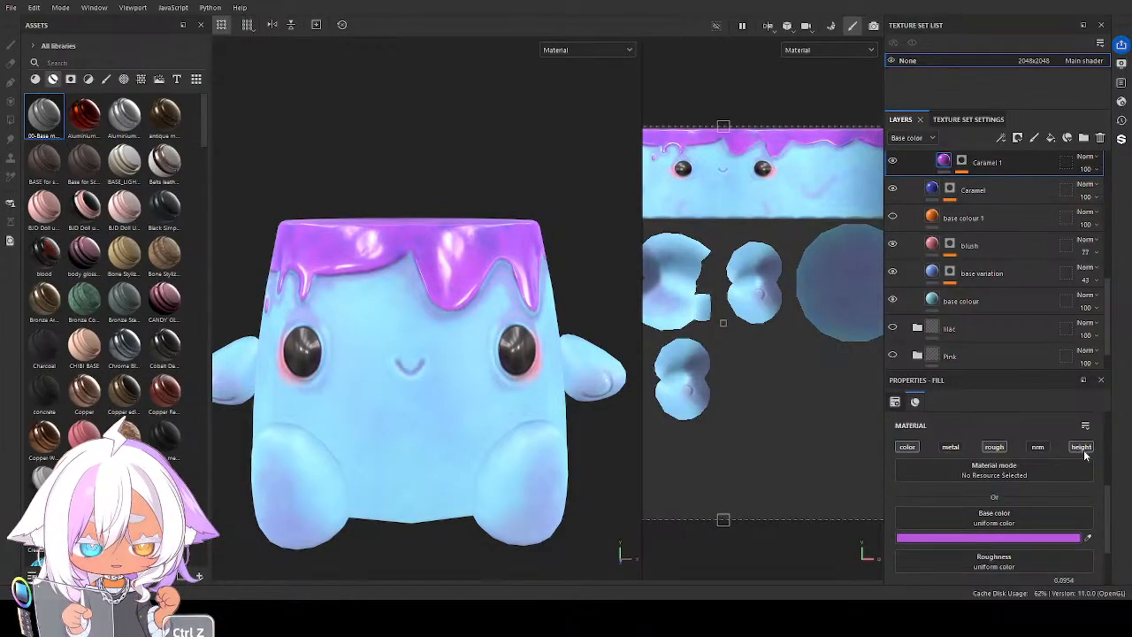
pyautogui.hotkey('ctrl', 'z')
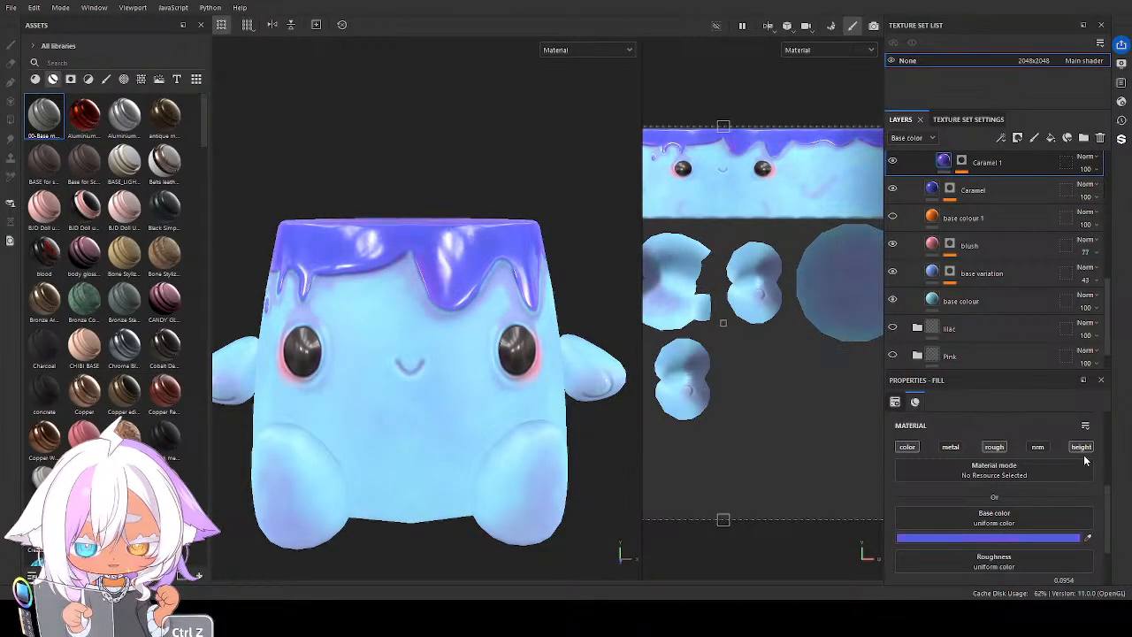
pyautogui.hotkey('ctrl', 'z')
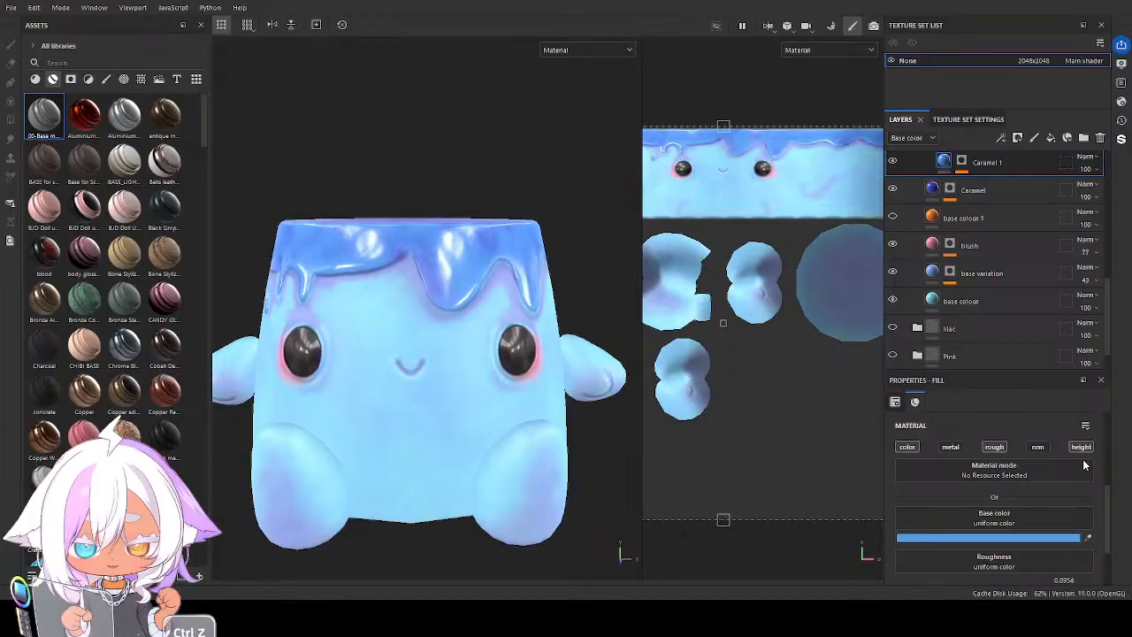
pyautogui.keyDown('alt'); pyautogui.moveTo(518, 383); pyautogui.dragTo(546, 404); pyautogui.keyUp('alt')
# Set the Base color of the sky folder's AO layer to a strong blue
pyautogui.scroll(2, 1009, 238)
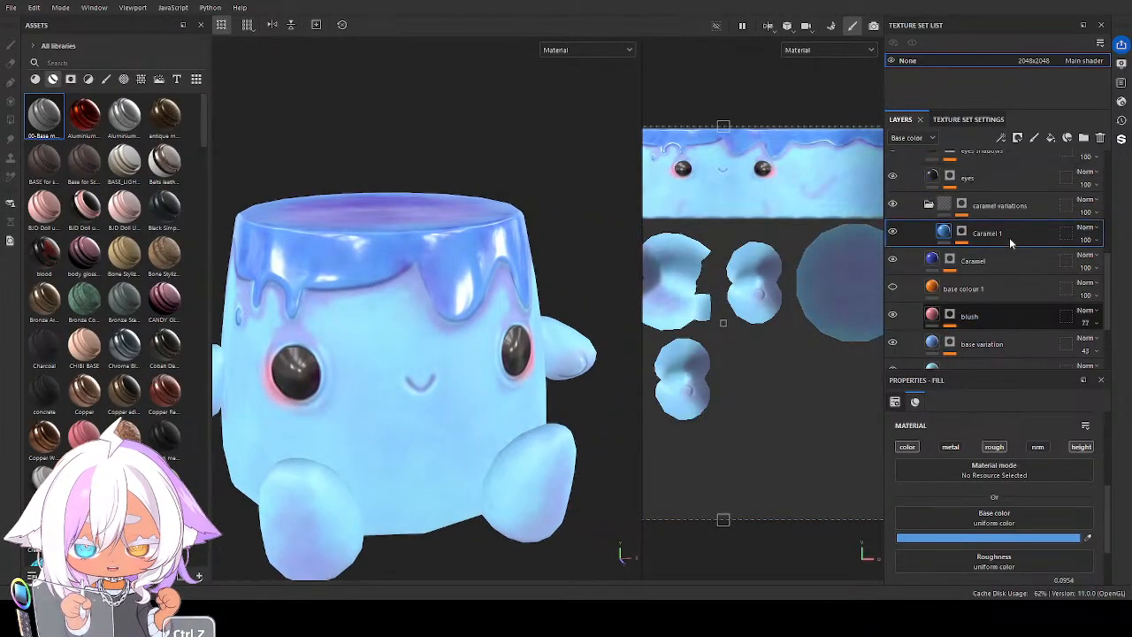
pyautogui.scroll(1, 1009, 237)
pyautogui.click(933, 160)
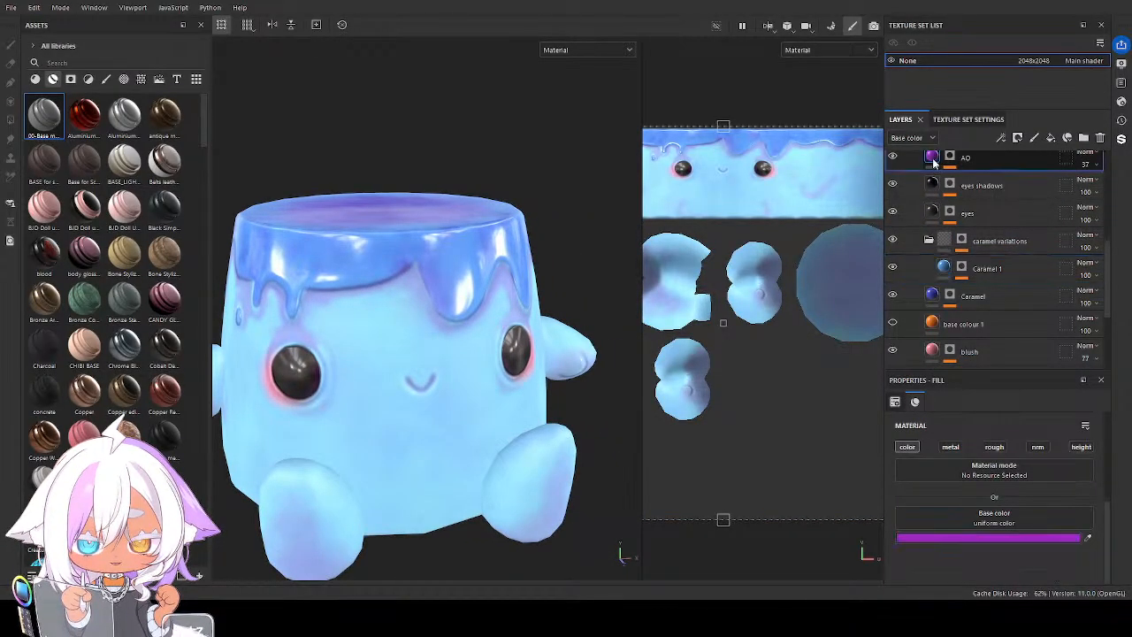
pyautogui.click(991, 540)
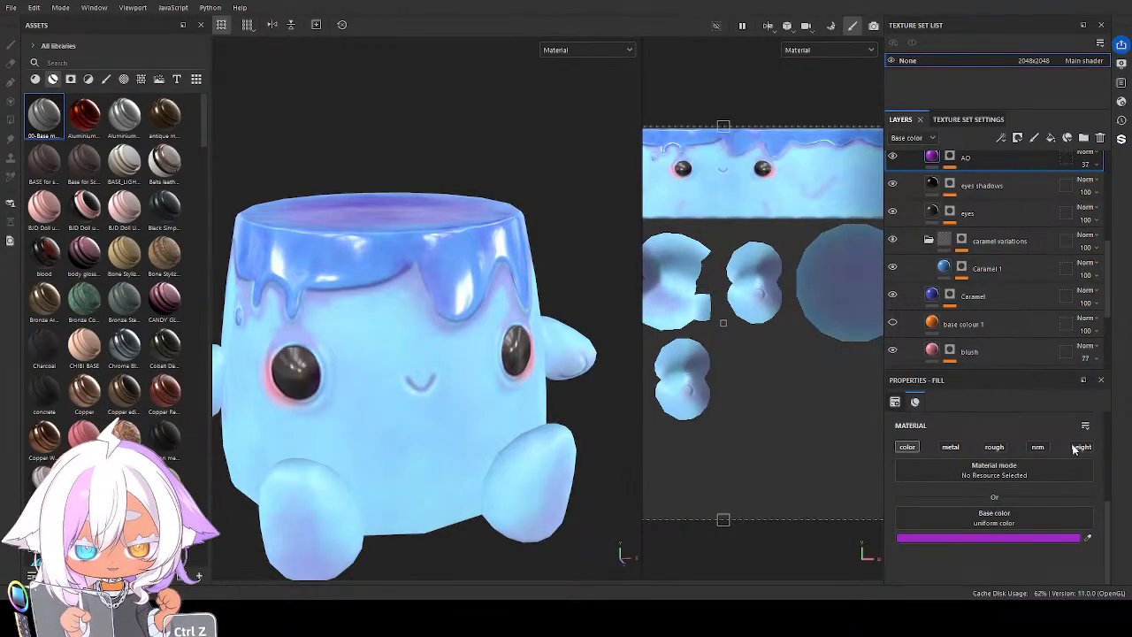
pyautogui.hotkey('ctrl', 'z')
pyautogui.hotkey('ctrl', 'z')
pyautogui.hotkey('ctrl', 'z')
pyautogui.hotkey('ctrl', 'z')
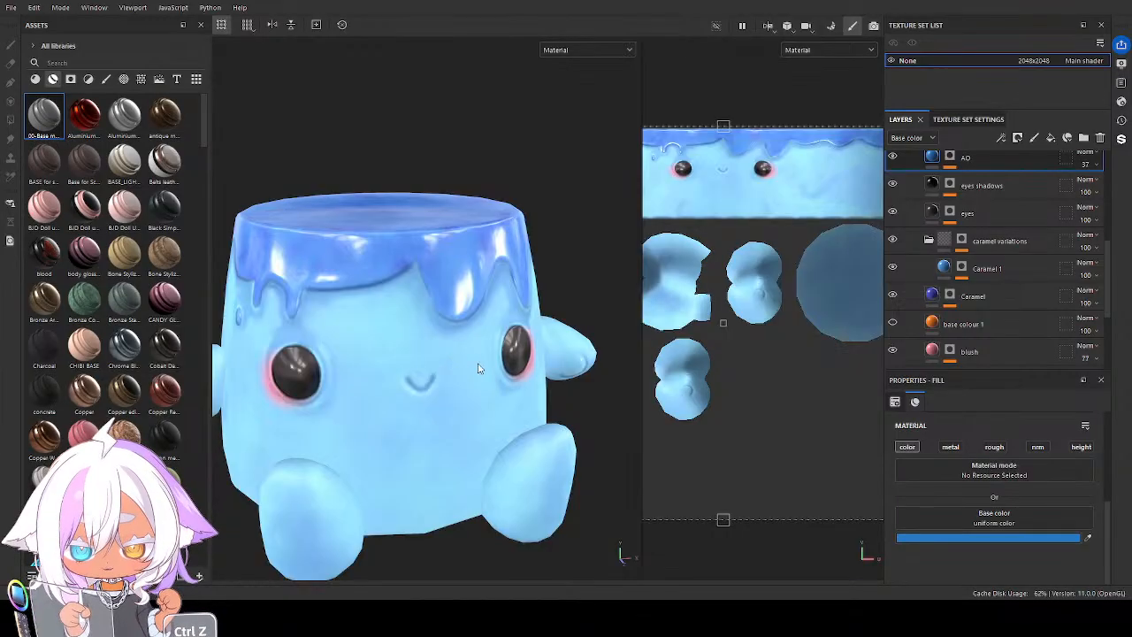
pyautogui.keyDown('alt'); pyautogui.moveTo(478, 369); pyautogui.dragTo(511, 401); pyautogui.keyUp('alt')
pyautogui.moveTo(503, 389)
pyautogui.keyDown('alt'); pyautogui.mouseDown(button='middle')
pyautogui.moveTo(540, 383)
pyautogui.moveTo(500, 383)
pyautogui.mouseUp(button='middle'); pyautogui.keyUp('alt')
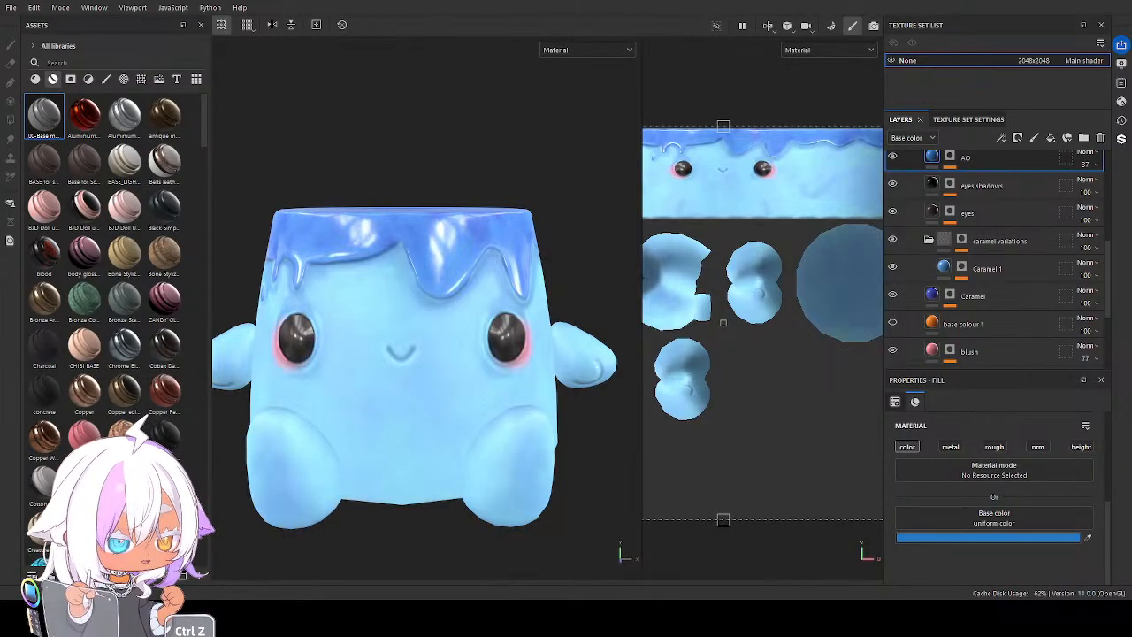
pyautogui.moveTo(323, 336)
pyautogui.keyDown('alt'); pyautogui.mouseDown()
pyautogui.moveTo(397, 343)
pyautogui.moveTo(328, 333)
pyautogui.mouseUp(); pyautogui.keyUp('alt')
pyautogui.keyDown('alt'); pyautogui.moveTo(397, 370); pyautogui.dragTo(395, 341, button='middle'); pyautogui.keyUp('alt')
pyautogui.keyDown('alt'); pyautogui.moveTo(395, 341); pyautogui.dragTo(472, 329); pyautogui.keyUp('alt')
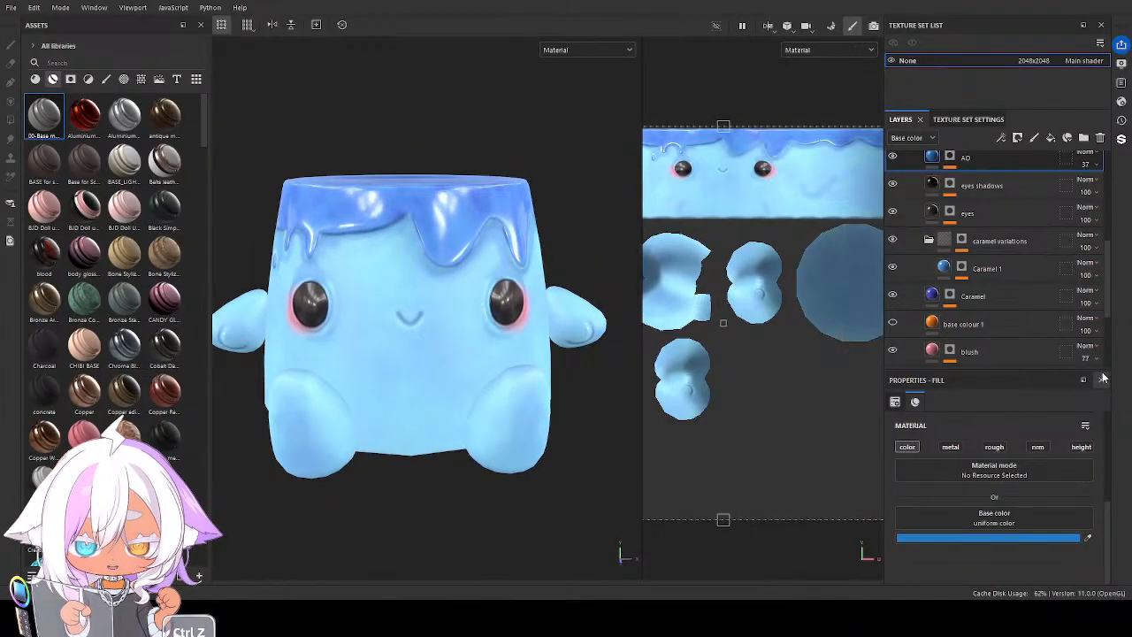
pyautogui.scroll(3, 931, 197)
pyautogui.scroll(6, 931, 196)
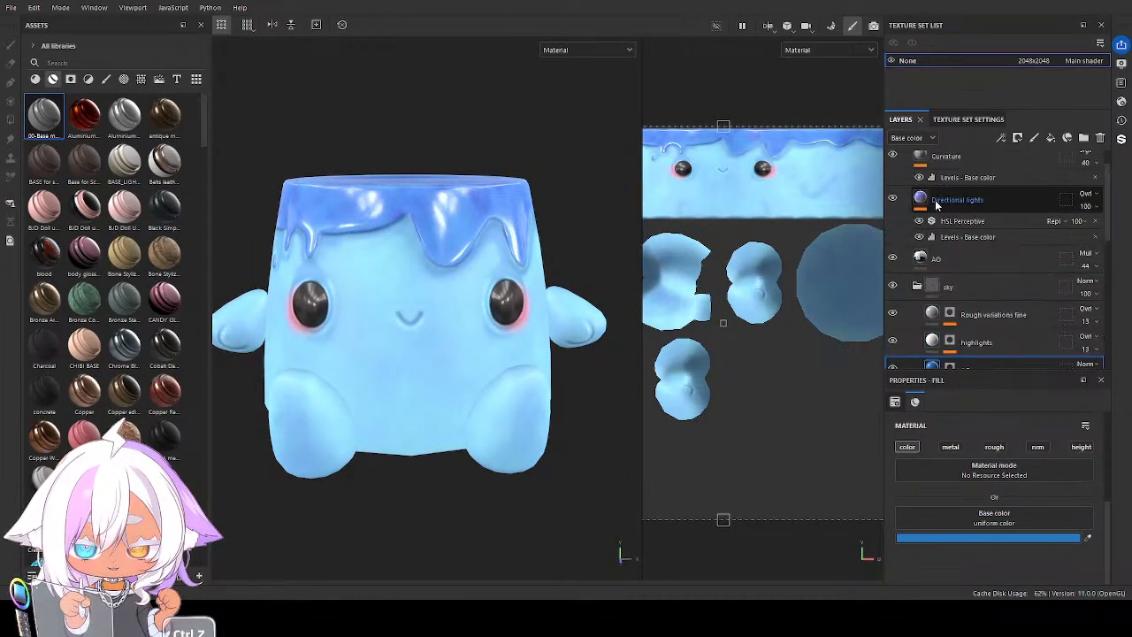
# Duplicate the sky folder, hide the original, and rename the copy to white
pyautogui.click(916, 288)
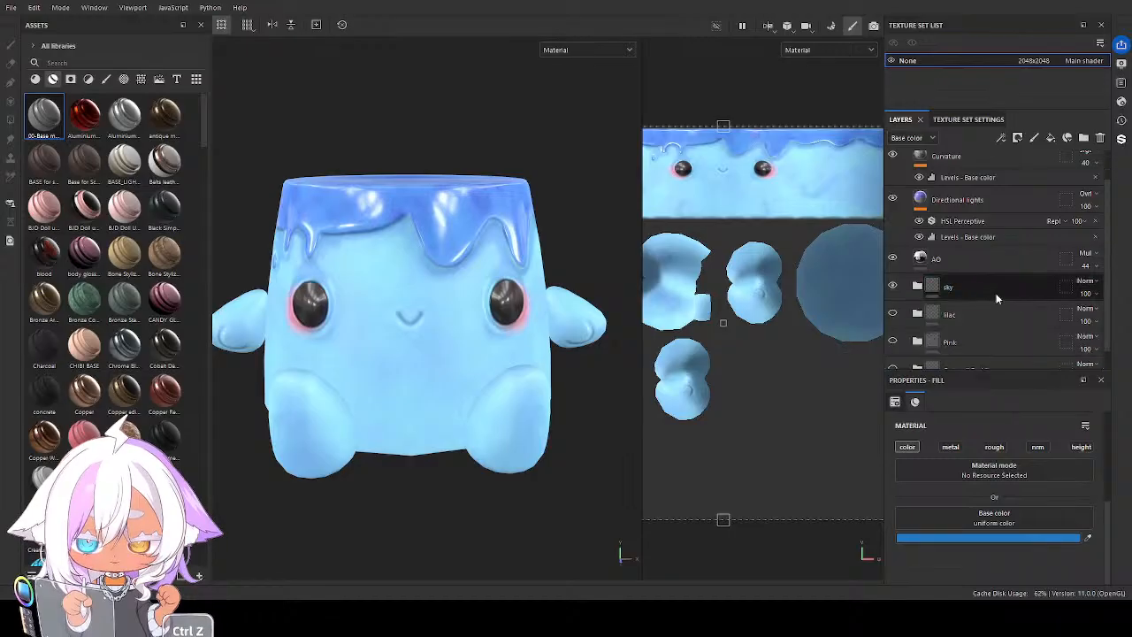
pyautogui.click(996, 299)
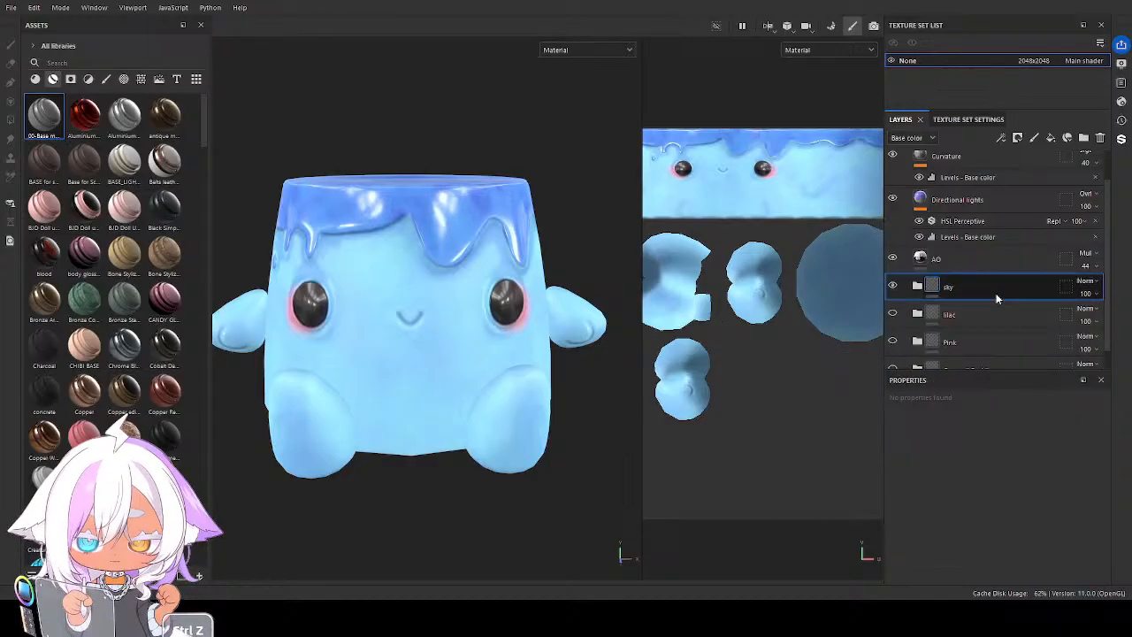
pyautogui.hotkey('ctrl', 'd')
pyautogui.click(892, 314)
pyautogui.doubleClick(951, 290)
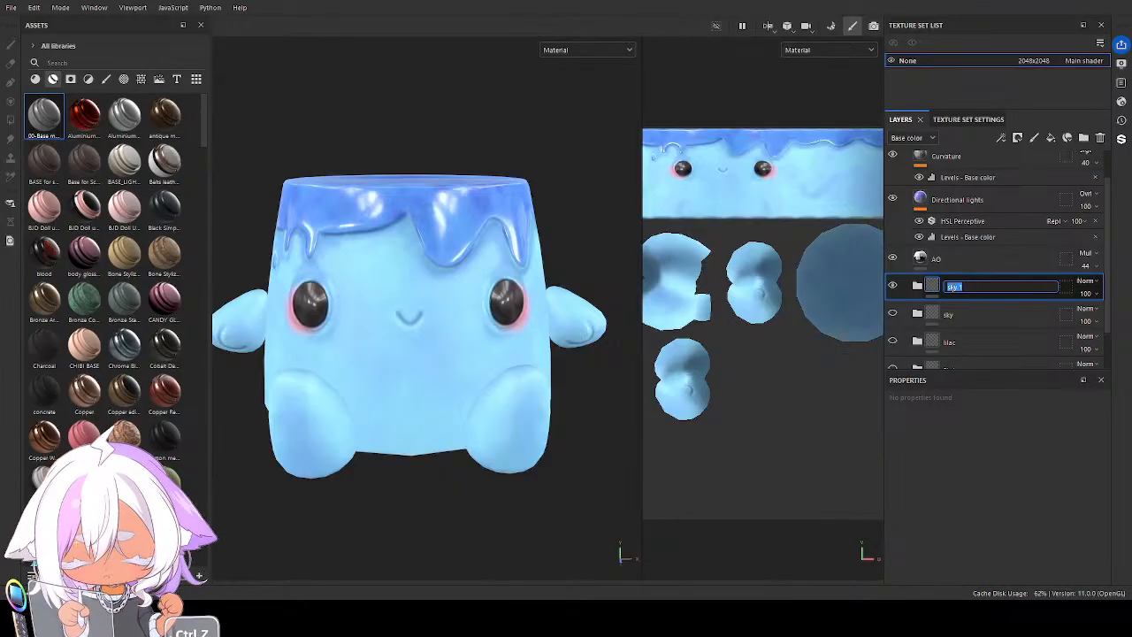
pyautogui.write('white')
pyautogui.press('Return')
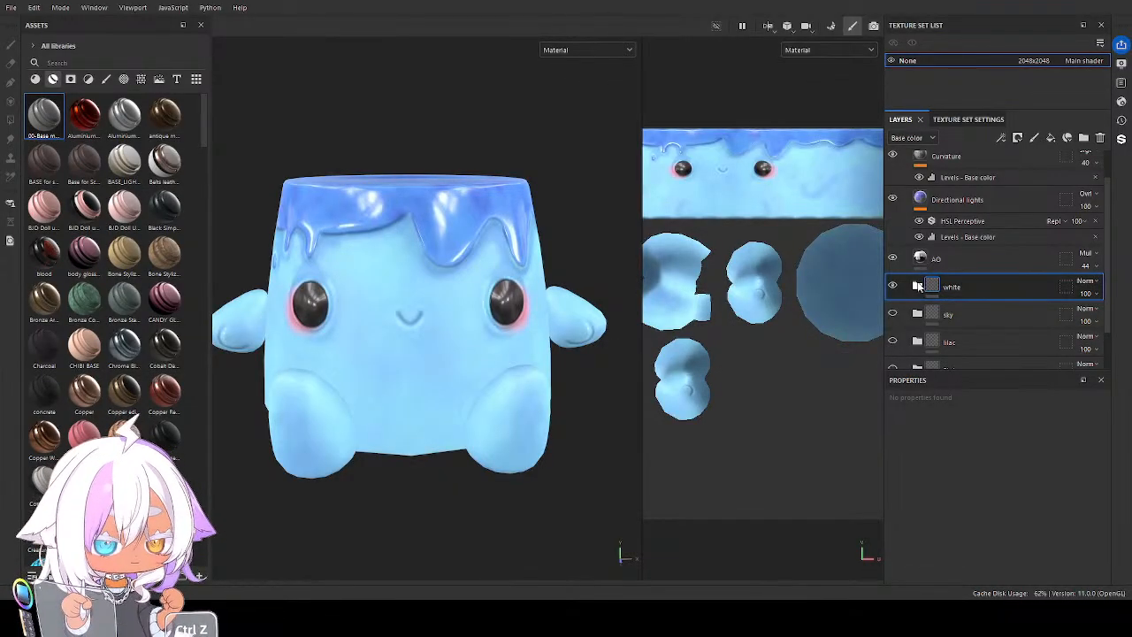
# Set the Base color of the white folder's base colour and base variation layers to off-white
pyautogui.click(917, 284)
pyautogui.scroll(-1, 961, 314)
pyautogui.scroll(-2, 961, 314)
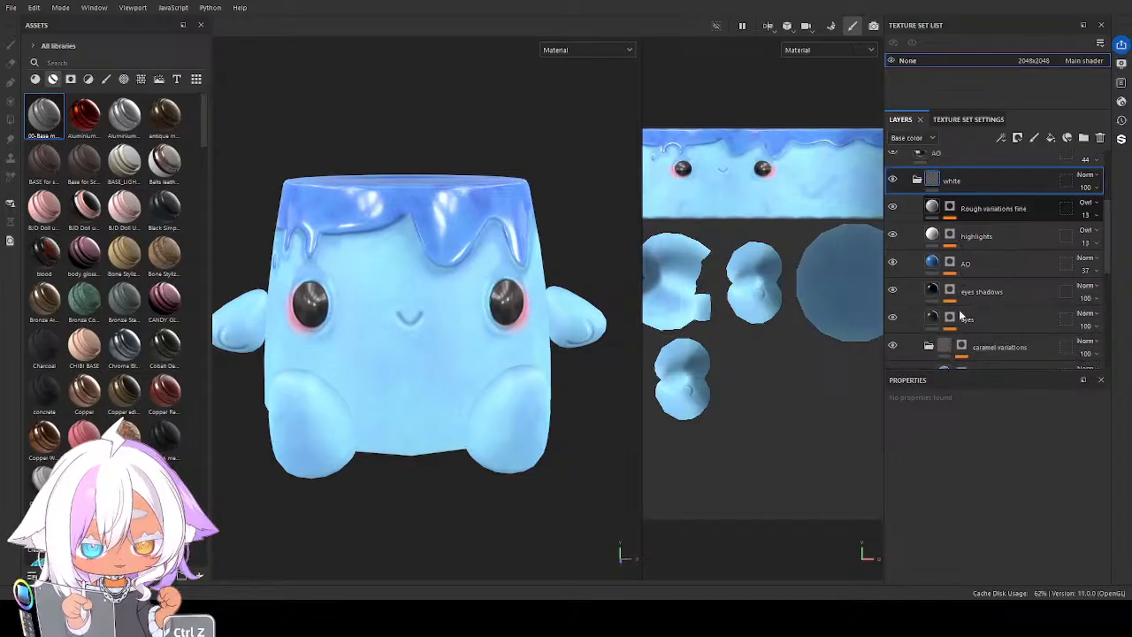
pyautogui.click(931, 261)
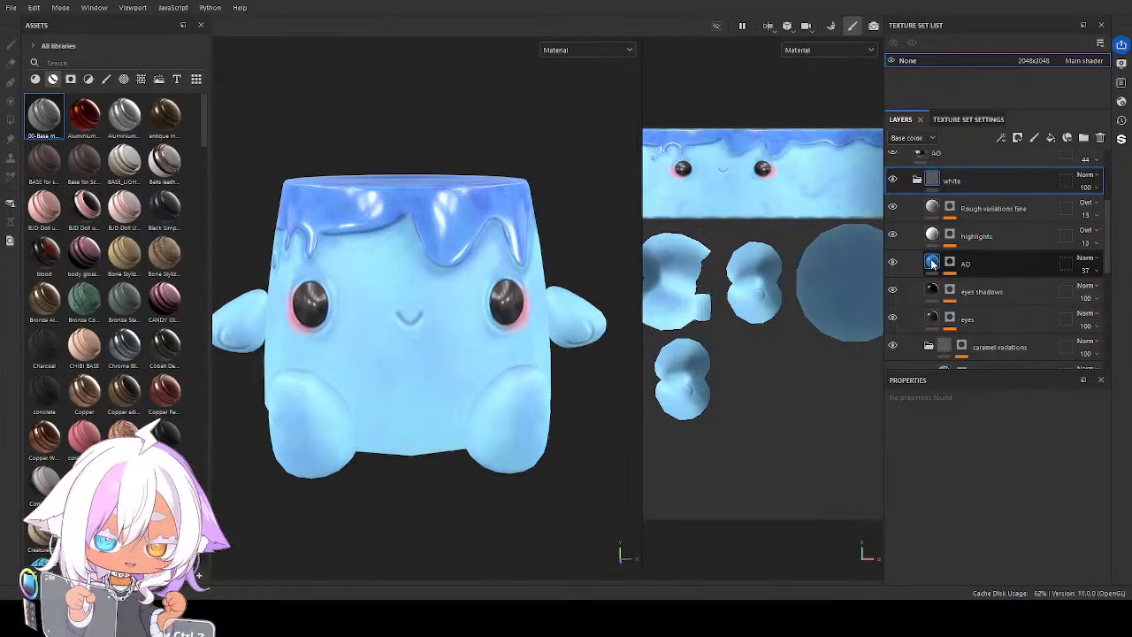
pyautogui.click(934, 268)
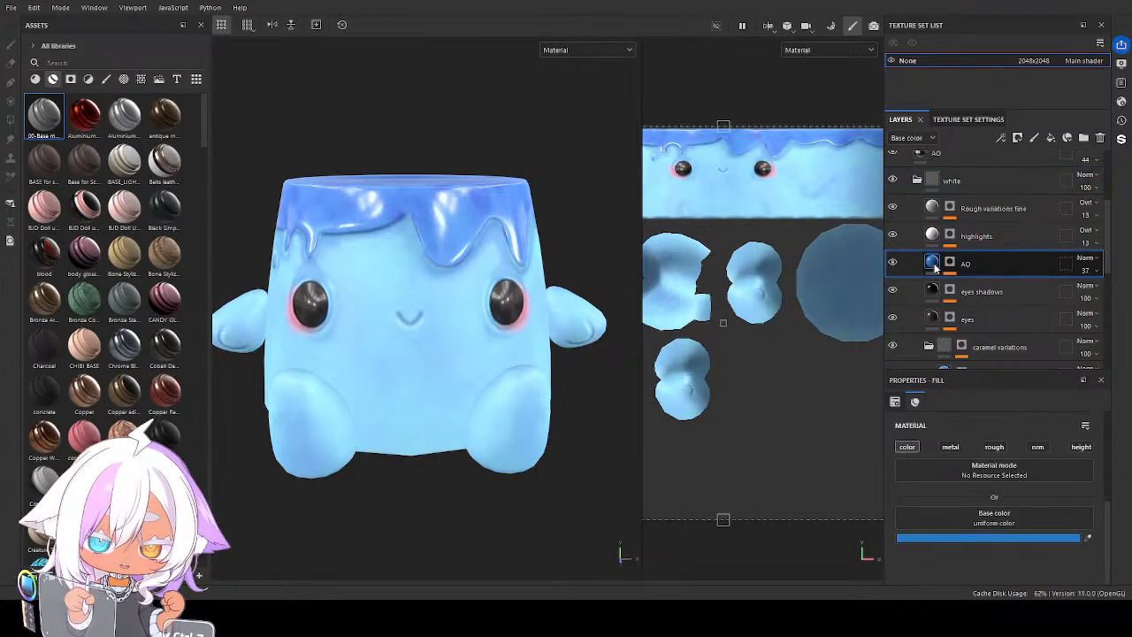
pyautogui.scroll(-4, 941, 276)
pyautogui.scroll(-3, 939, 275)
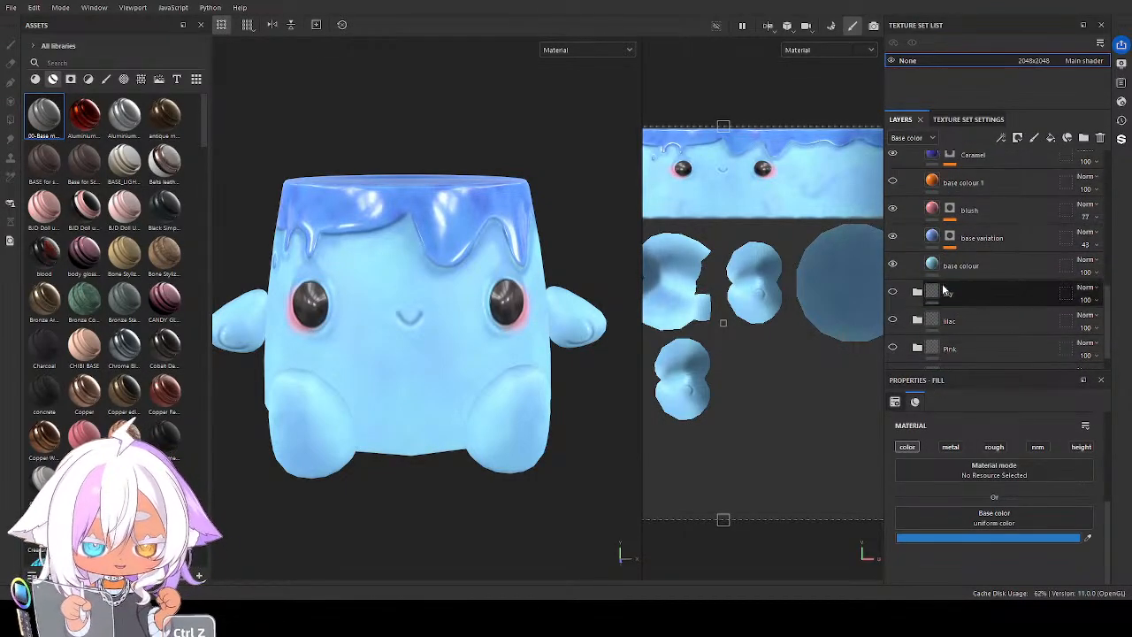
pyautogui.click(930, 265)
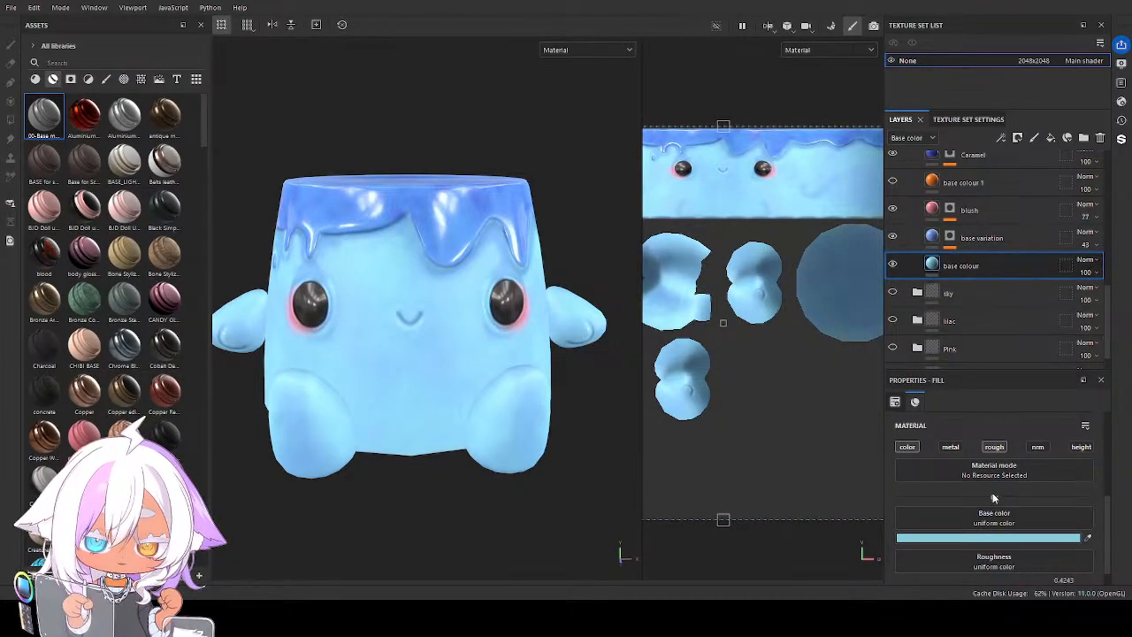
pyautogui.hotkey('ctrl', 'z')
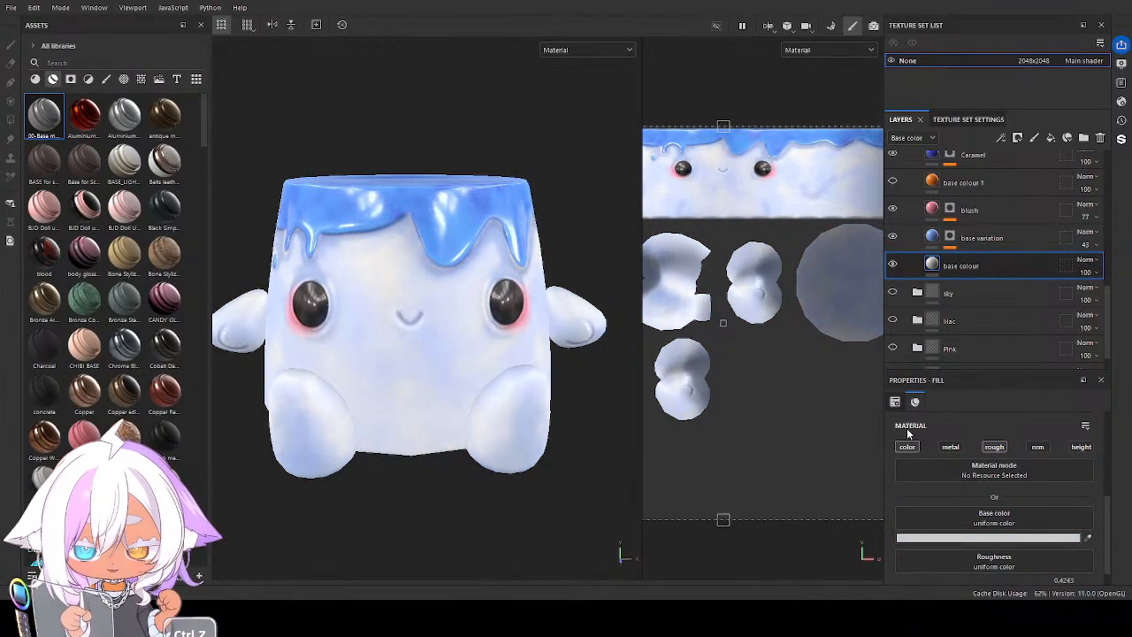
pyautogui.click(937, 240)
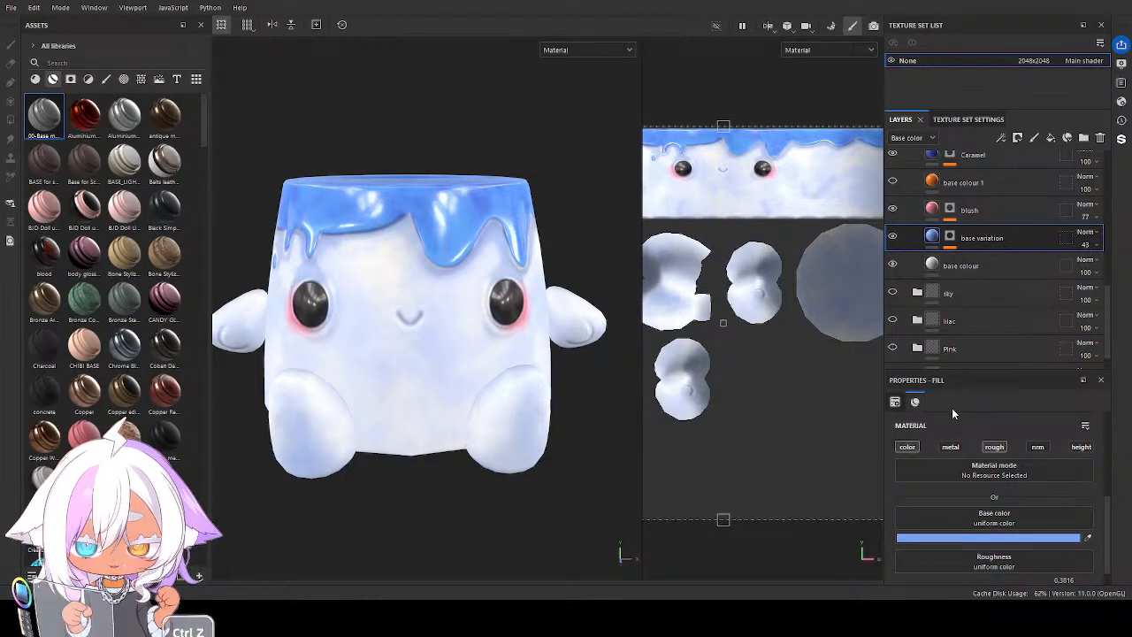
pyautogui.moveTo(949, 414); pyautogui.dragTo(913, 435)
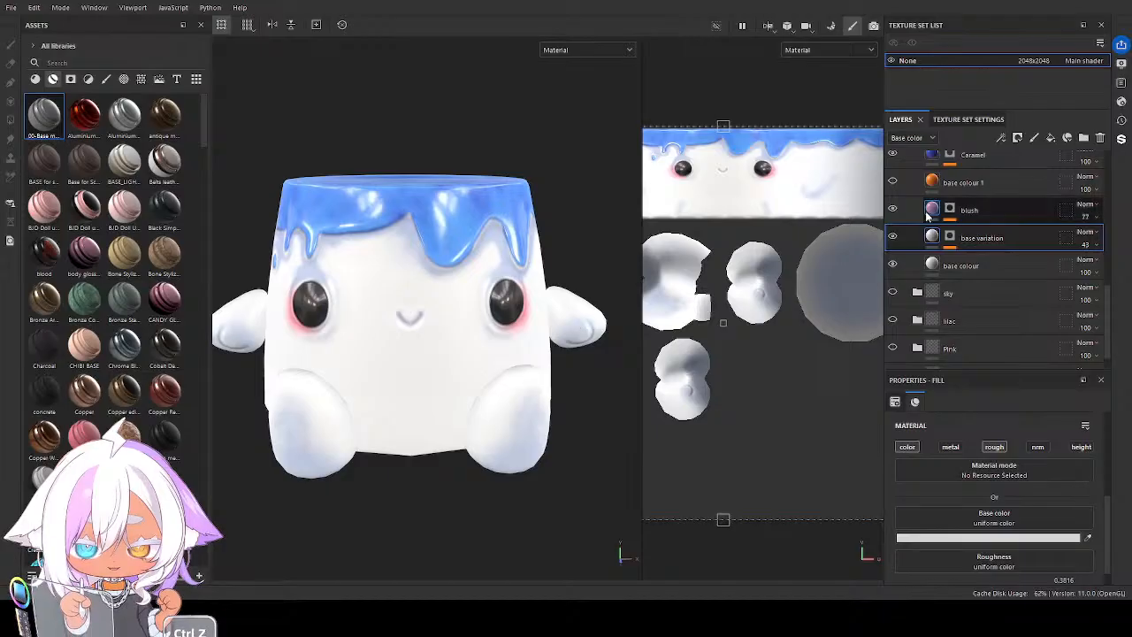
# Set the Base color of the Caramel and Caramel 1 layers in the white folder to near-white
pyautogui.scroll(3, 937, 221)
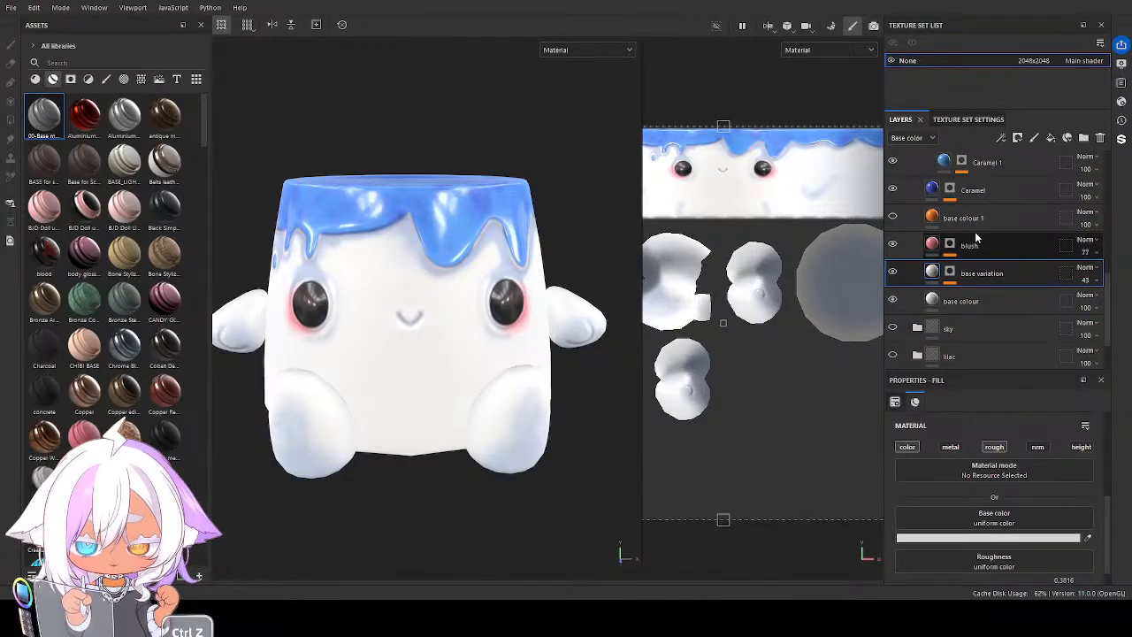
pyautogui.click(935, 263)
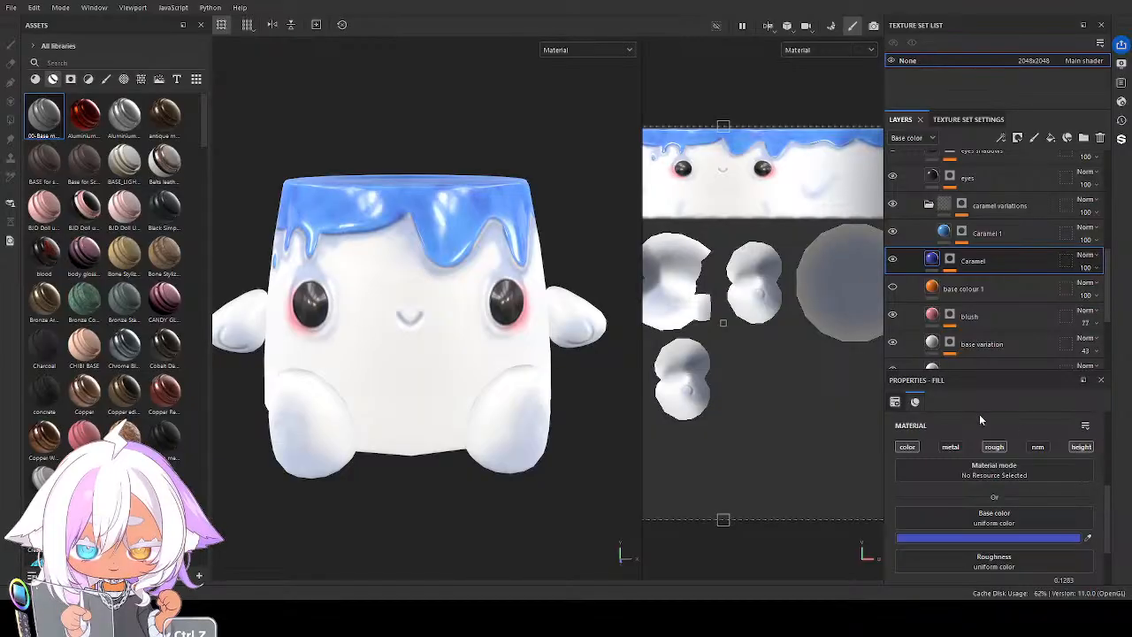
pyautogui.hotkey('ctrl', 'z')
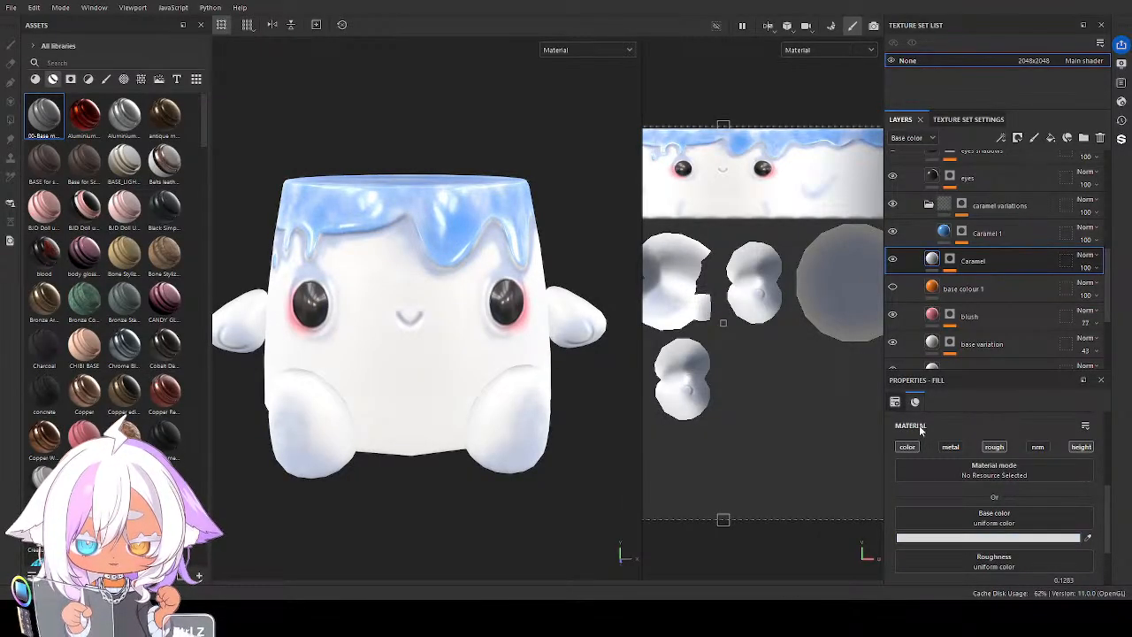
pyautogui.hotkey('ctrl', 'z')
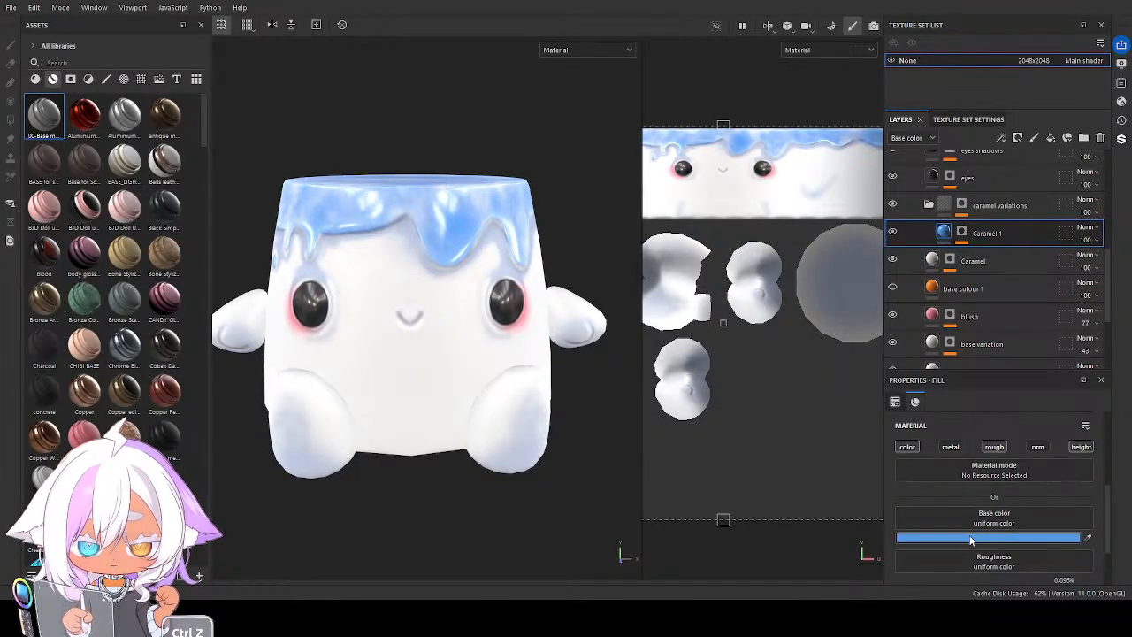
pyautogui.hotkey('ctrl', 'z')
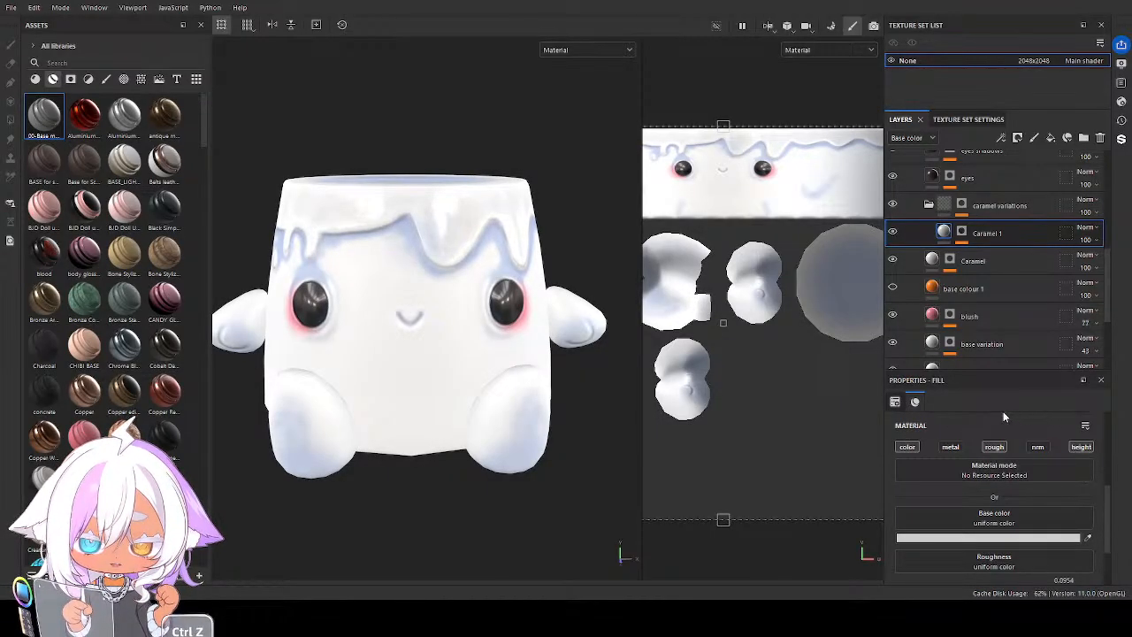
# Recolour the glaze by setting the Caramel 1 layer's Base color to candy pink and the Caramel layer's to a light salmon pink
pyautogui.hotkey('ctrl', 'z')
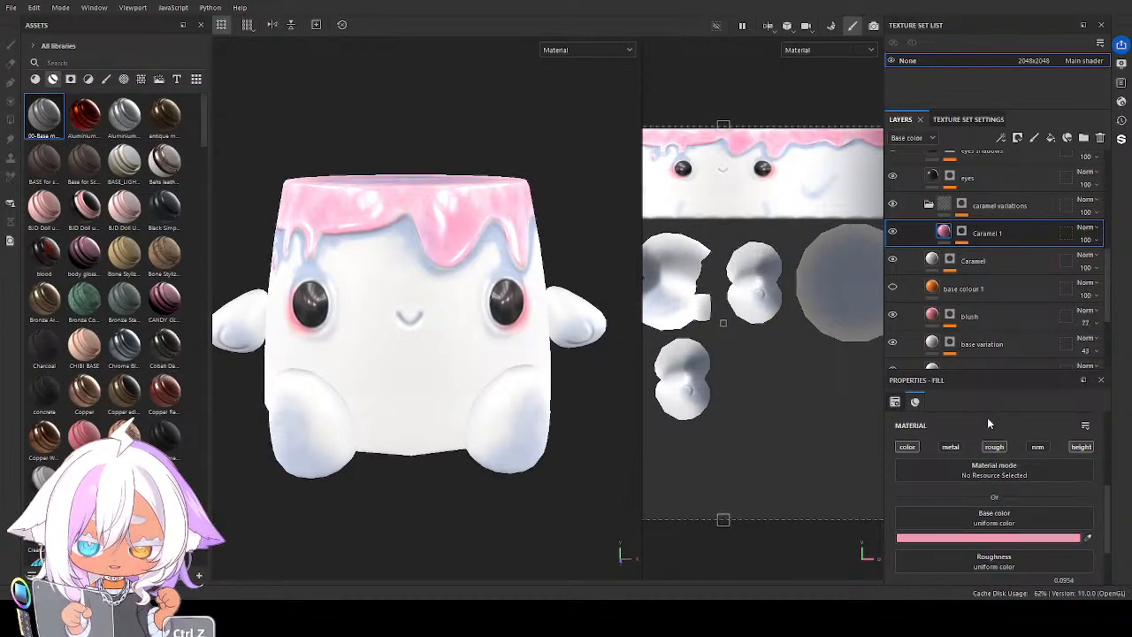
pyautogui.click(931, 260)
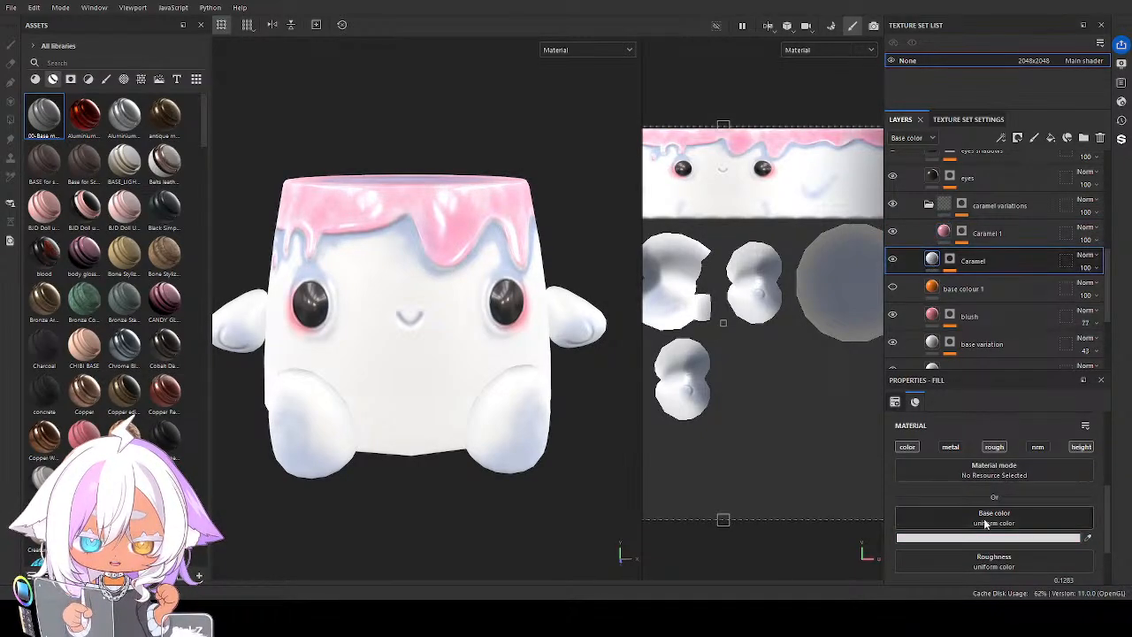
pyautogui.hotkey('ctrl', 'z')
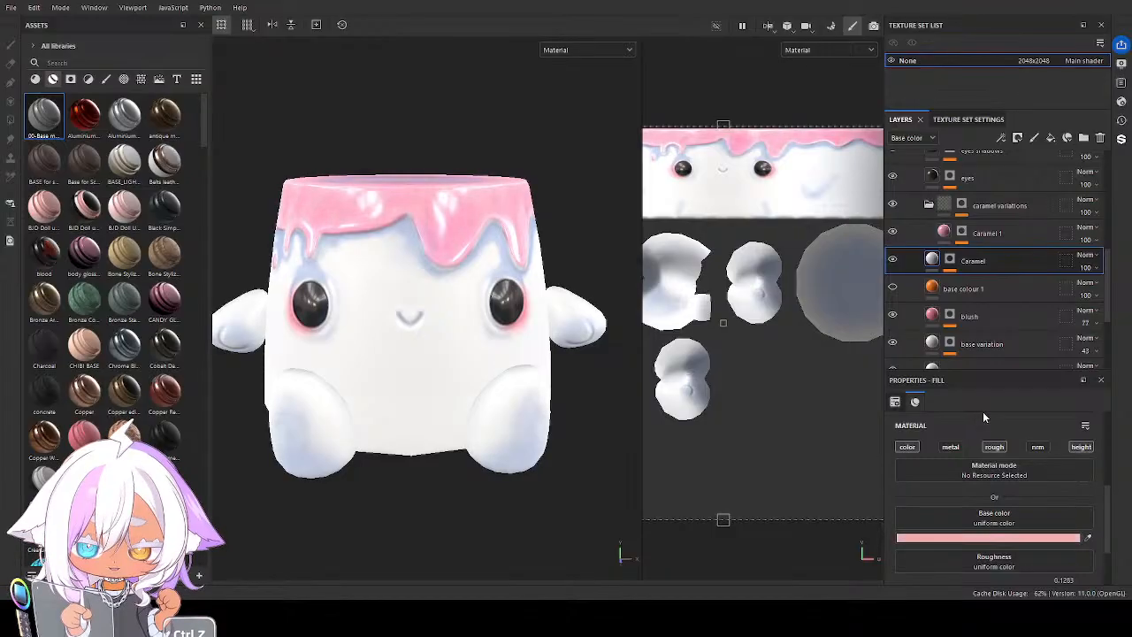
# Set the Base color of the white folder's AO layer to a pale greyish blue
pyautogui.keyDown('alt'); pyautogui.moveTo(478, 401); pyautogui.dragTo(455, 376); pyautogui.keyUp('alt')
pyautogui.scroll(1, 1005, 252)
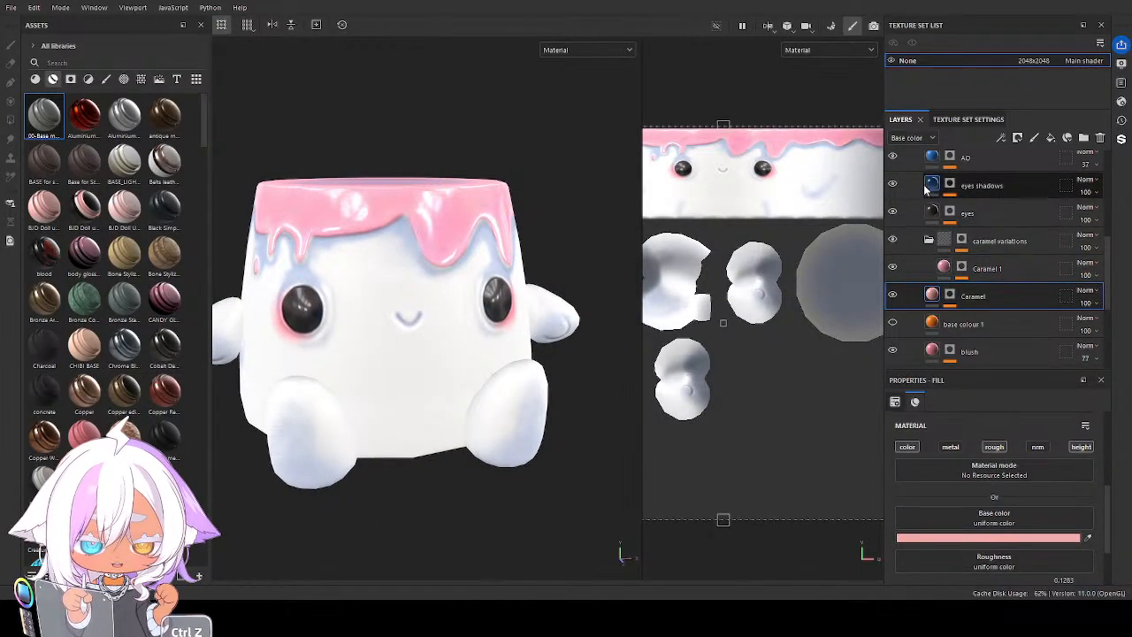
pyautogui.click(981, 161)
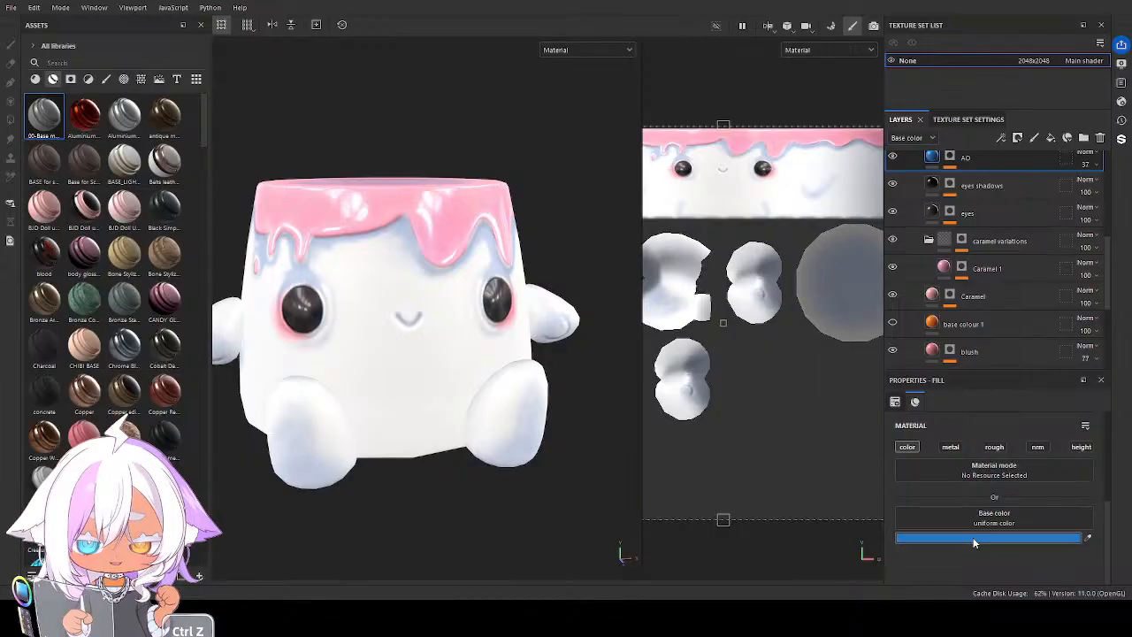
pyautogui.hotkey('ctrl', 'z')
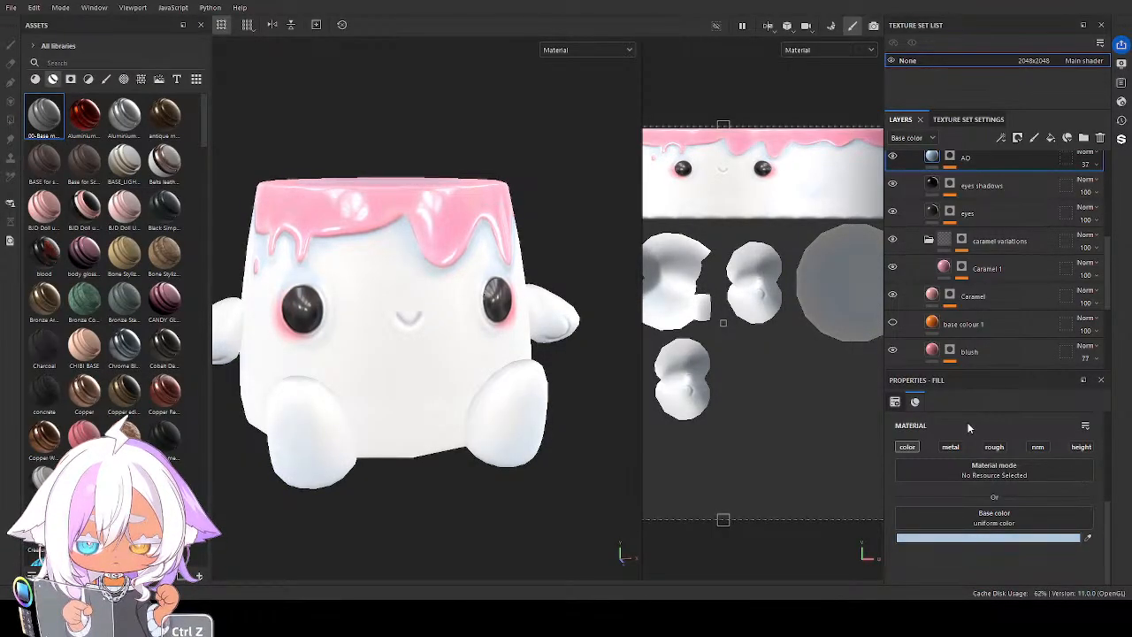
pyautogui.moveTo(483, 428)
pyautogui.keyDown('alt'); pyautogui.mouseDown()
pyautogui.moveTo(473, 341)
pyautogui.moveTo(374, 399)
pyautogui.moveTo(265, 398)
pyautogui.moveTo(416, 424)
pyautogui.moveTo(463, 404)
pyautogui.moveTo(480, 412)
pyautogui.mouseUp(); pyautogui.keyUp('alt')
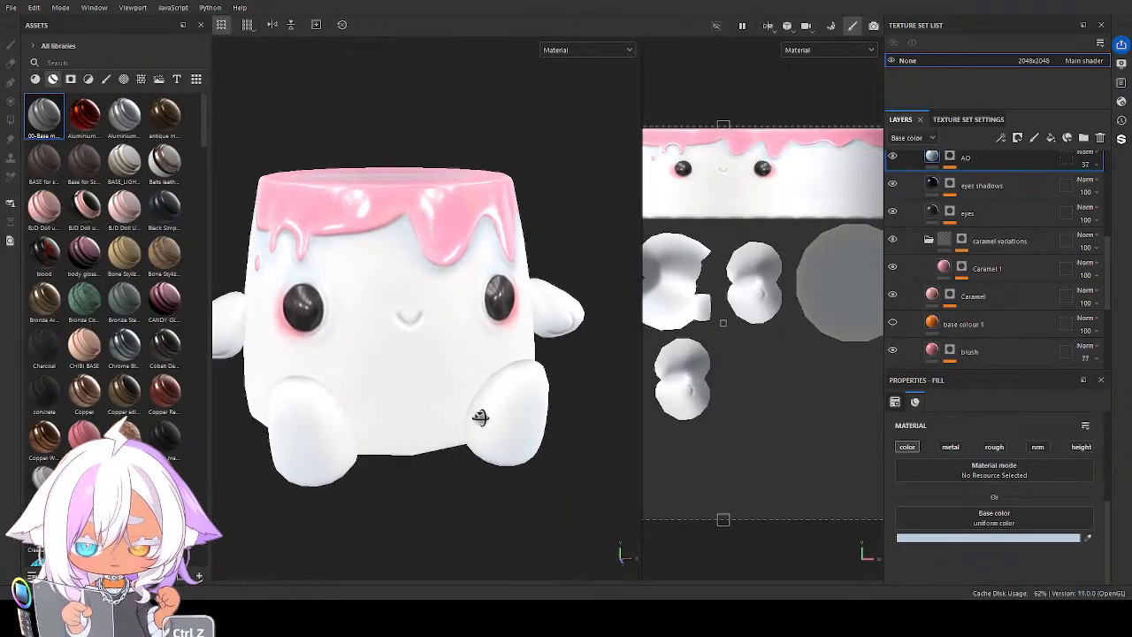
pyautogui.keyDown('alt'); pyautogui.moveTo(501, 254); pyautogui.dragTo(492, 324); pyautogui.keyUp('alt')
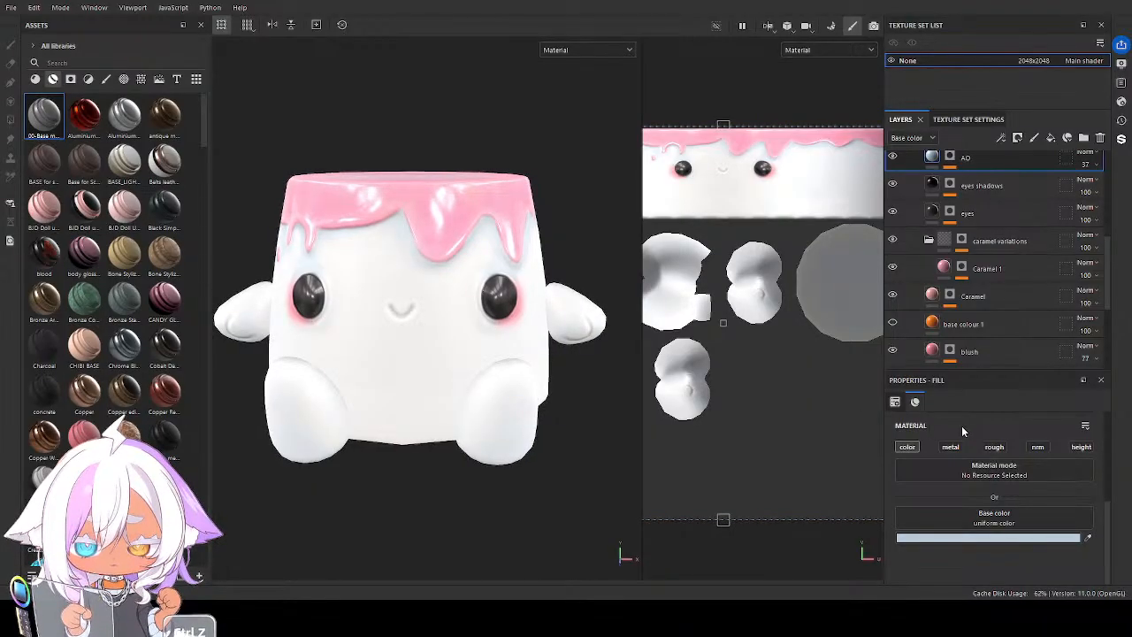
# Fine-tune the base colour layer's Base color to a soft neutral white and check the character from several angles
pyautogui.scroll(-2, 985, 353)
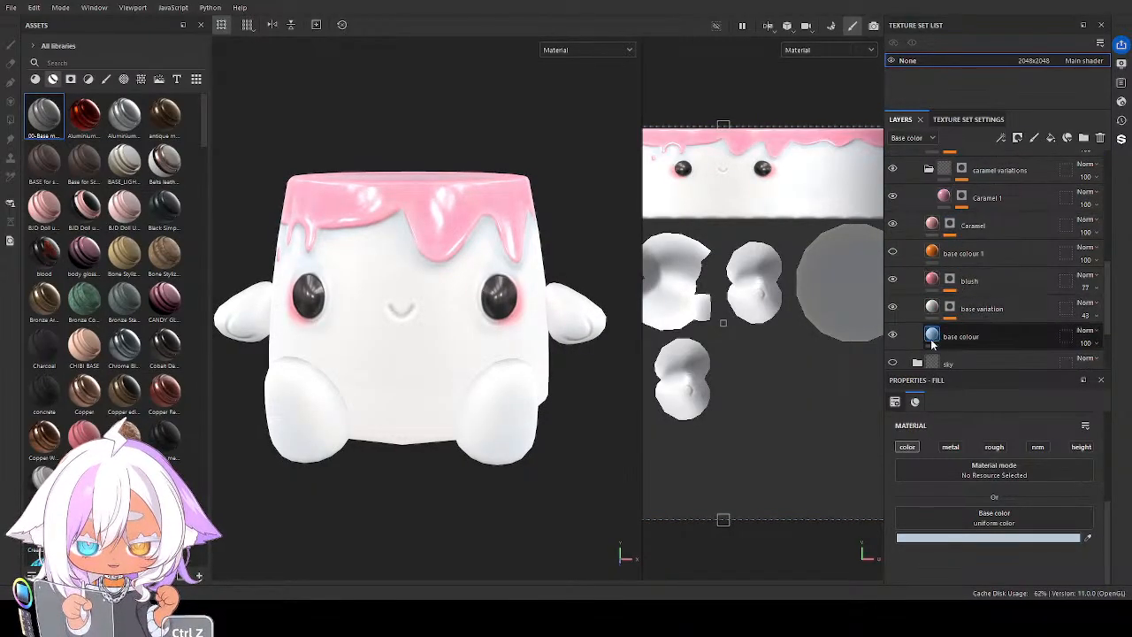
pyautogui.click(968, 336)
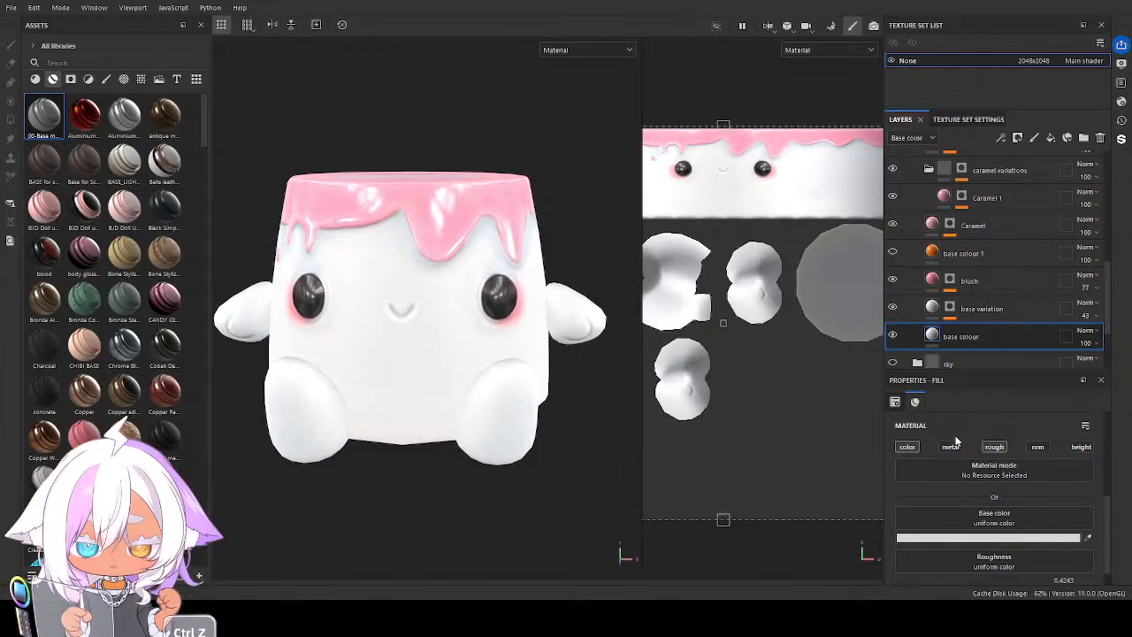
pyautogui.hotkey('ctrl', 'z')
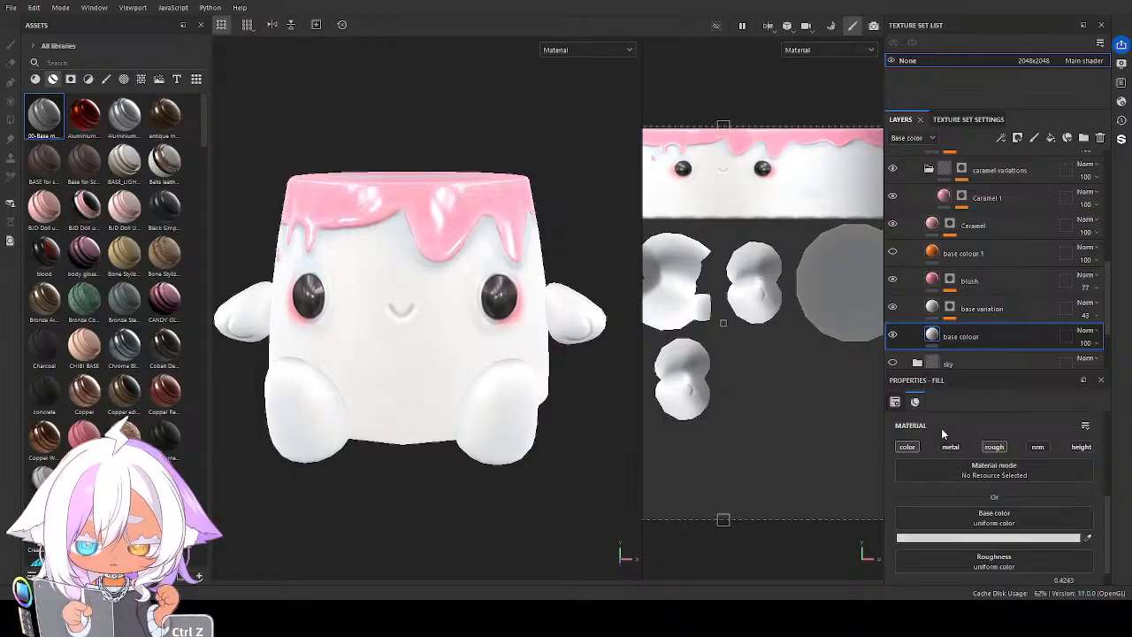
pyautogui.keyDown('alt'); pyautogui.moveTo(398, 353); pyautogui.dragTo(460, 404); pyautogui.keyUp('alt')
pyautogui.scroll(5, 418, 390)
pyautogui.scroll(-5, 493, 416)
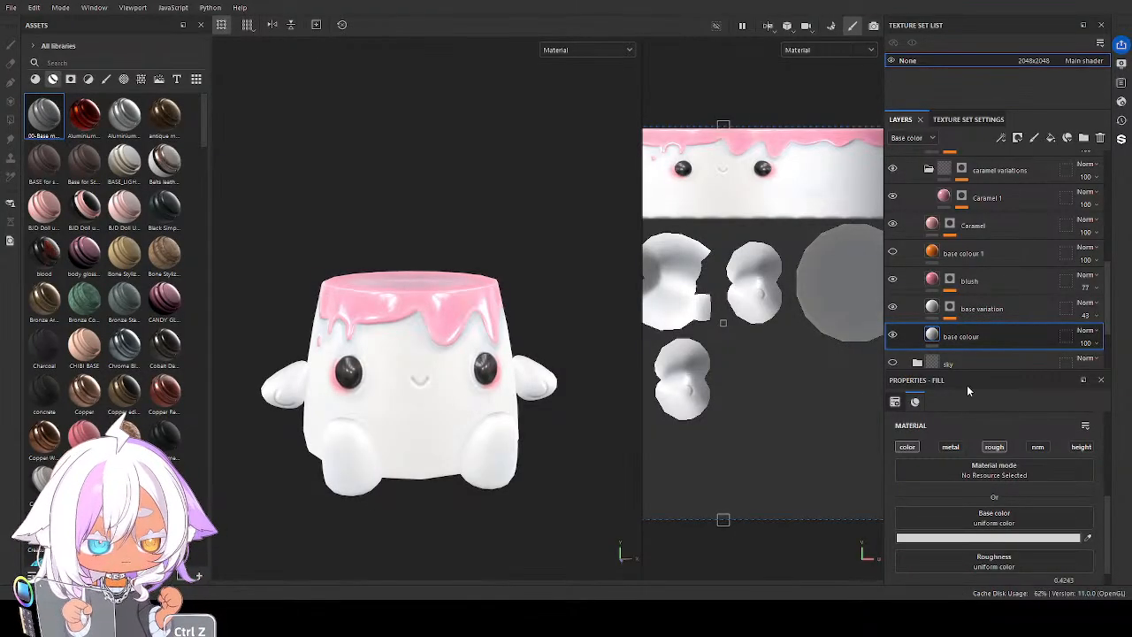
pyautogui.keyDown('alt'); pyautogui.moveTo(511, 442); pyautogui.dragTo(425, 430); pyautogui.keyUp('alt')
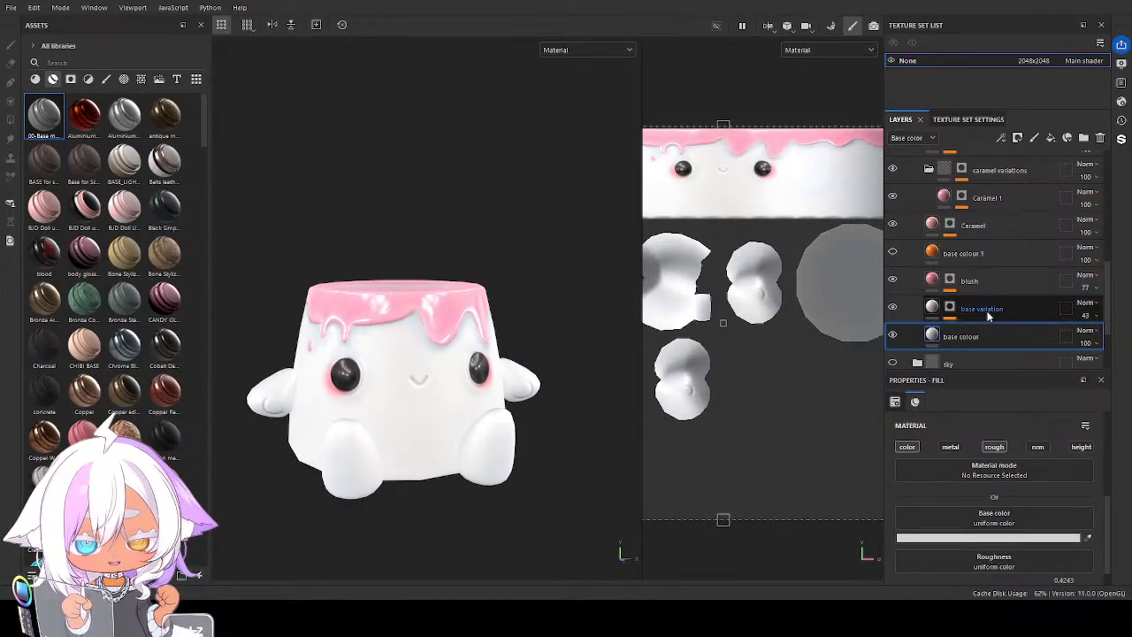
# Collapse the white folder and rename it to white strawberry
pyautogui.scroll(3, 987, 276)
pyautogui.scroll(5, 988, 277)
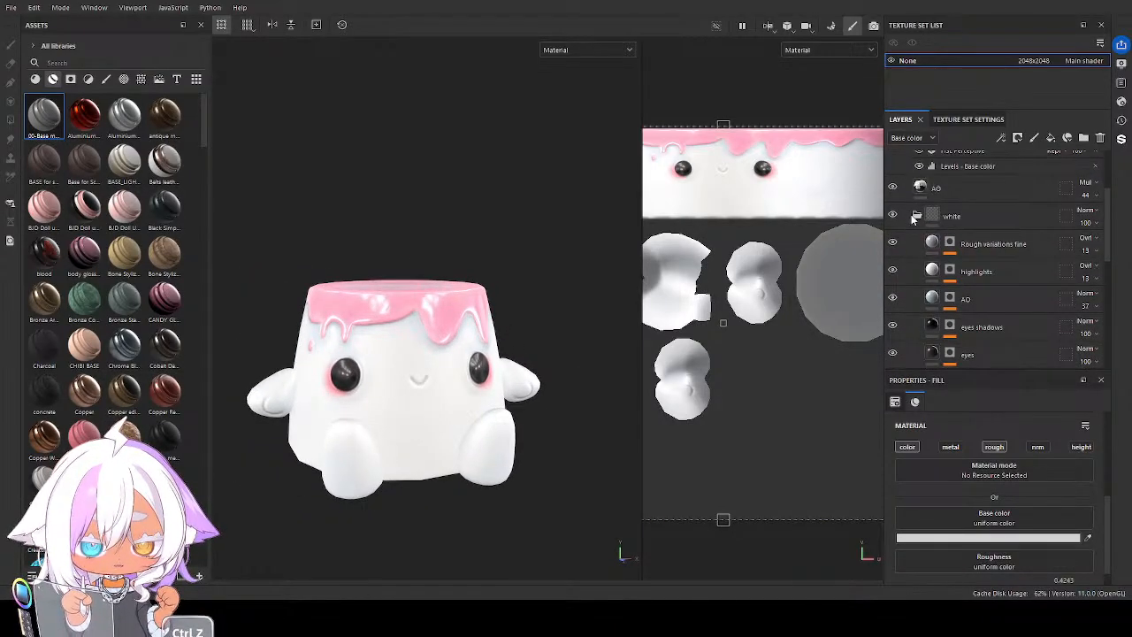
pyautogui.doubleClick(954, 238)
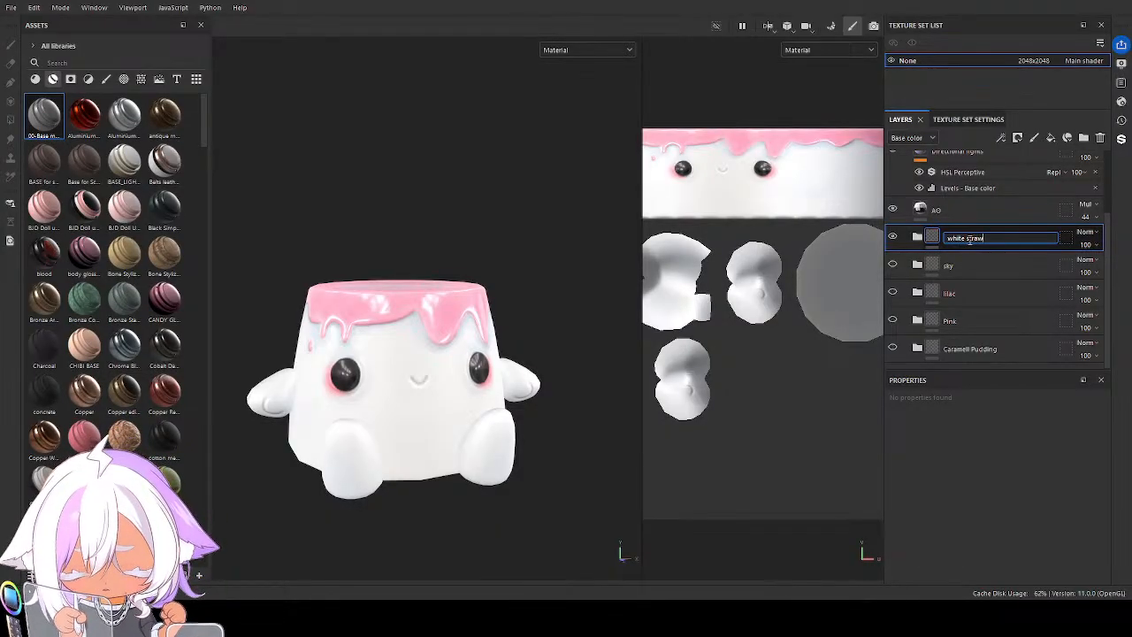
pyautogui.write('strawberry')
pyautogui.press('Return')
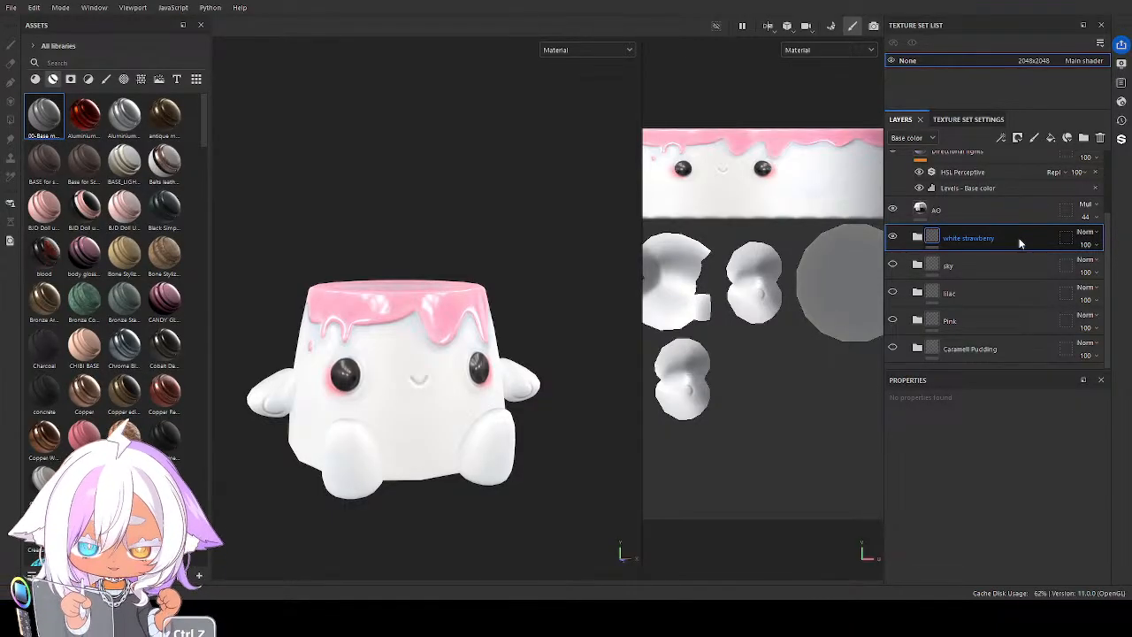
# Duplicate the white strawberry folder and rename the copy to black
pyautogui.hotkey('ctrl', 'd')
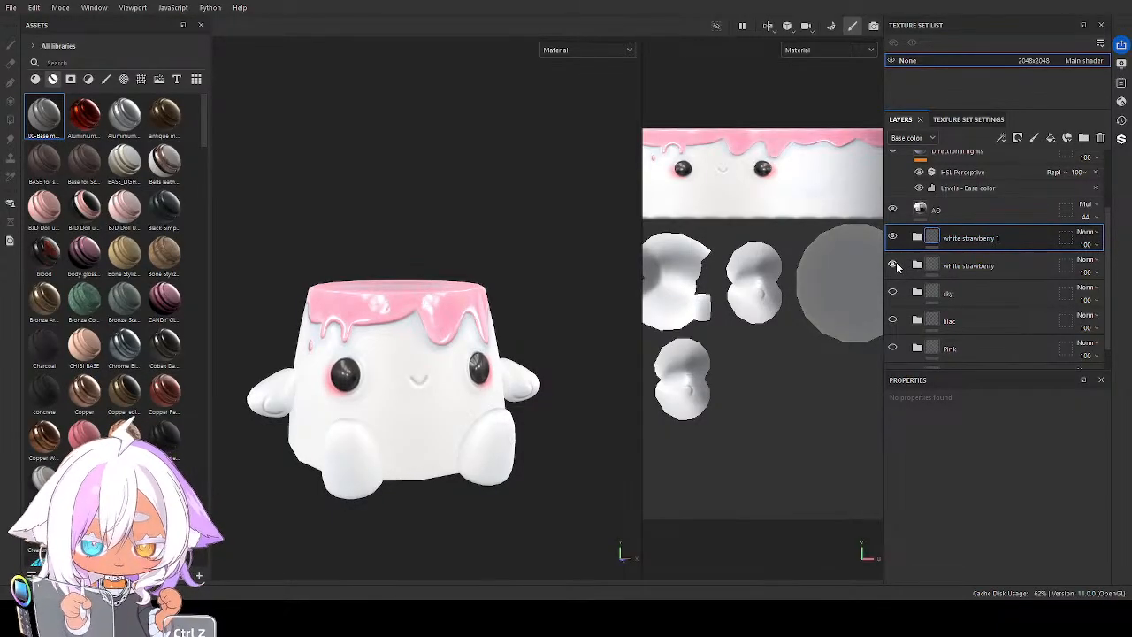
pyautogui.doubleClick(954, 240)
pyautogui.write('bl')
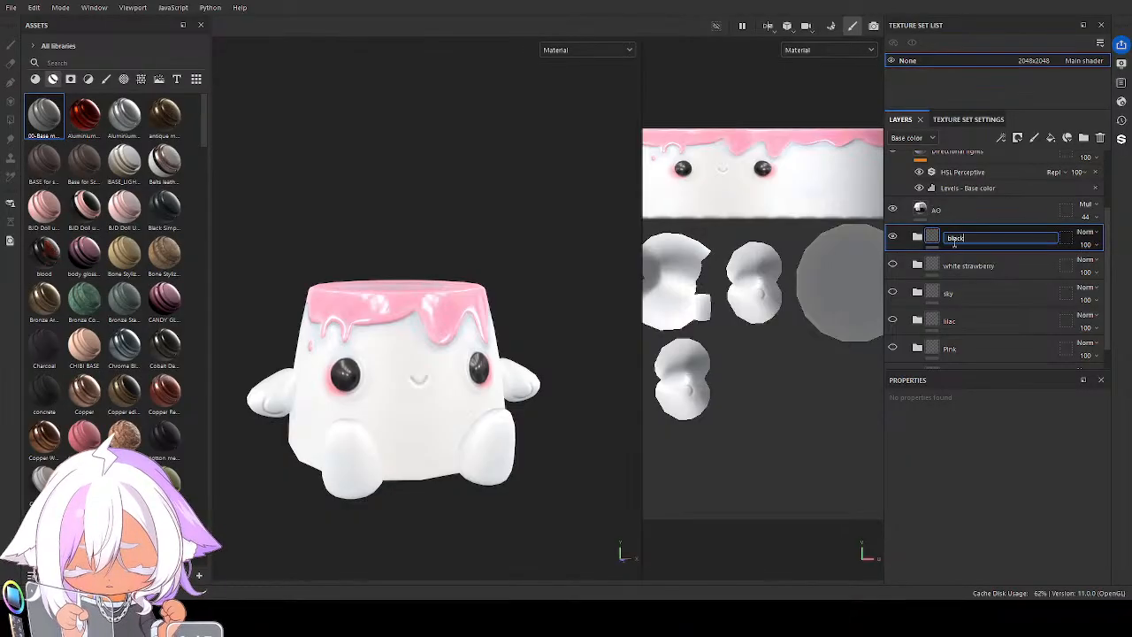
pyautogui.write('ack')
pyautogui.press('Return')
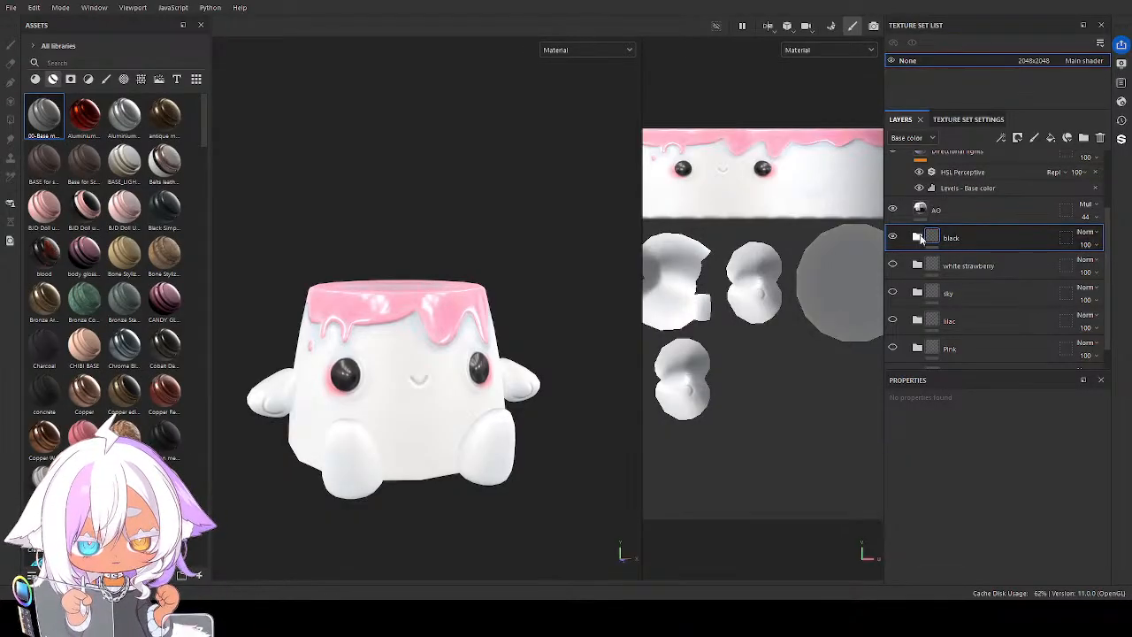
# Expand the black folder and set the base colour layer's Base color to dark charcoal and the base variation layer's to black
pyautogui.click(918, 237)
pyautogui.scroll(-5, 982, 323)
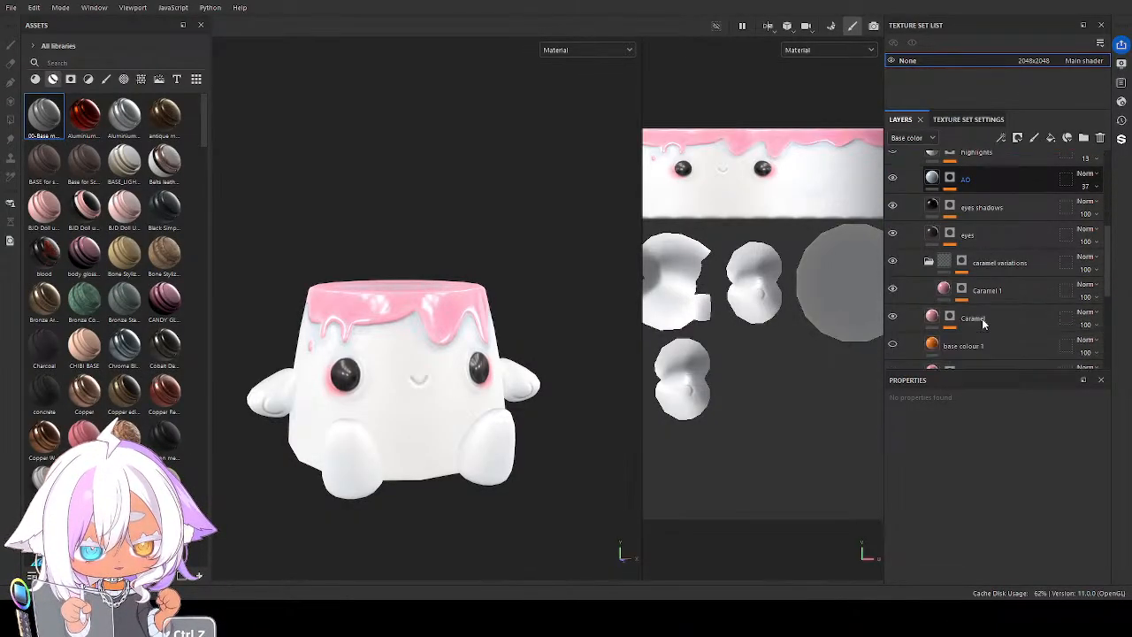
pyautogui.click(973, 288)
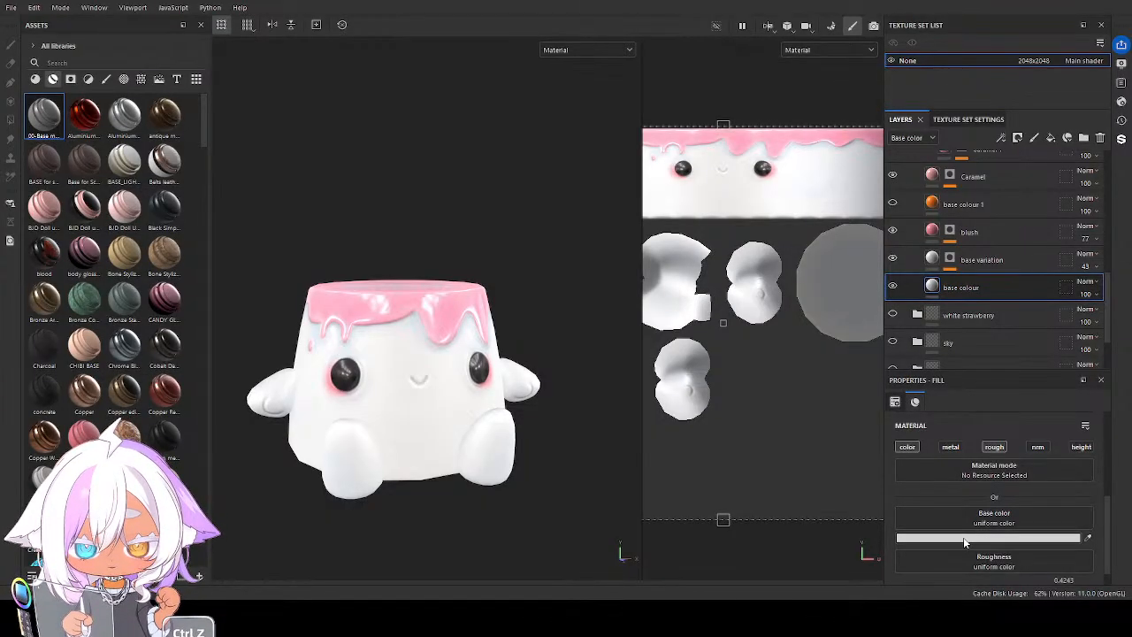
pyautogui.hotkey('ctrl', 'z')
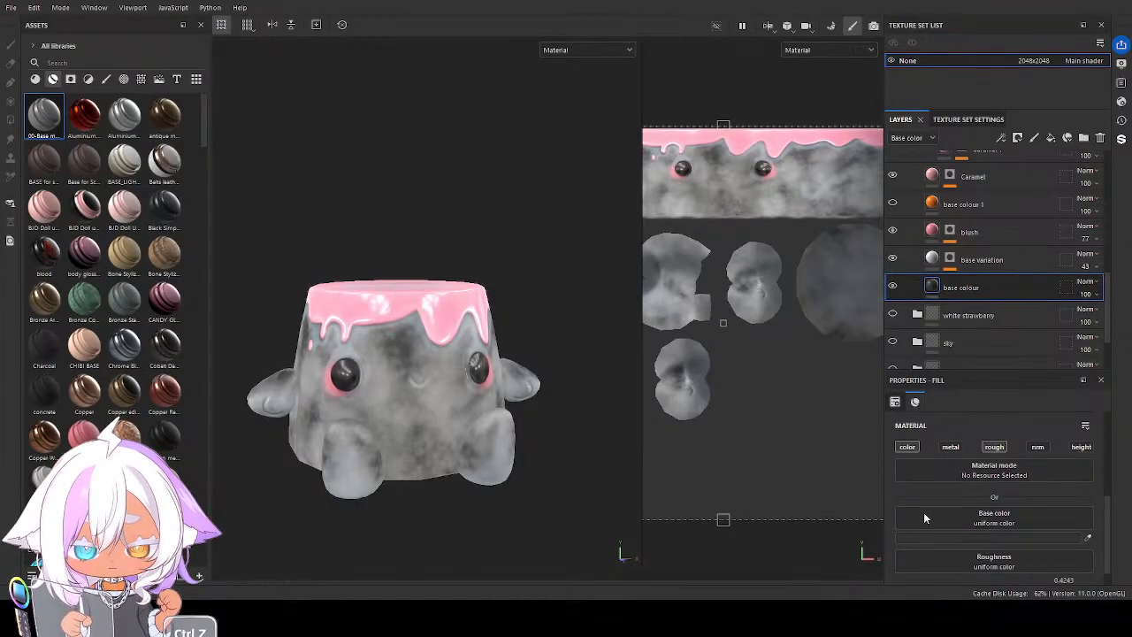
pyautogui.click(931, 259)
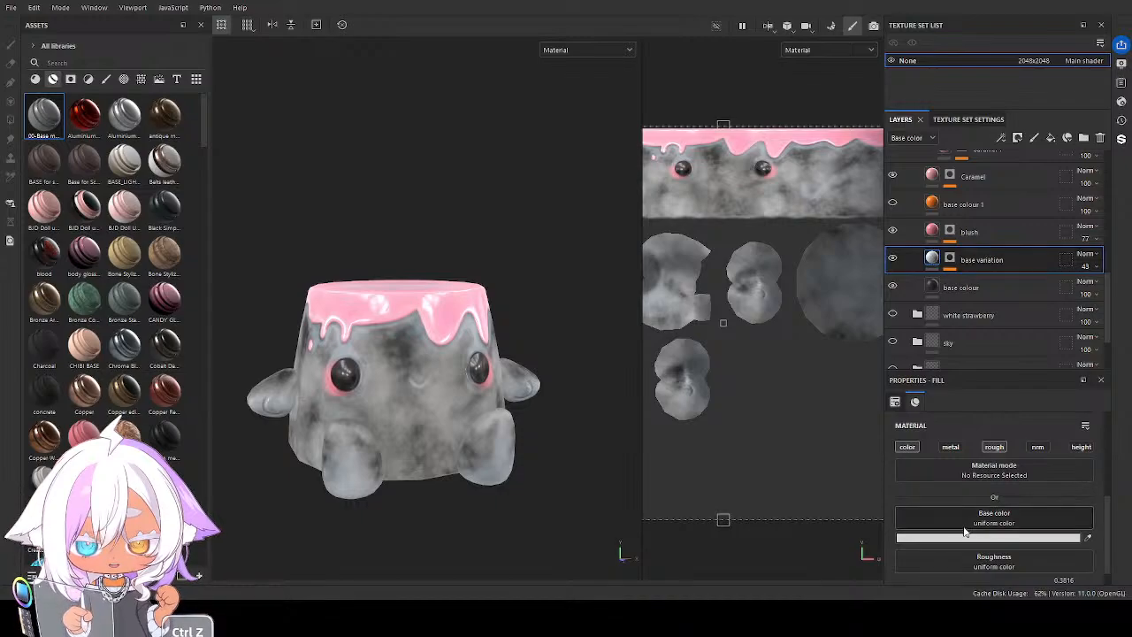
pyautogui.click(954, 539)
pyautogui.click(923, 518)
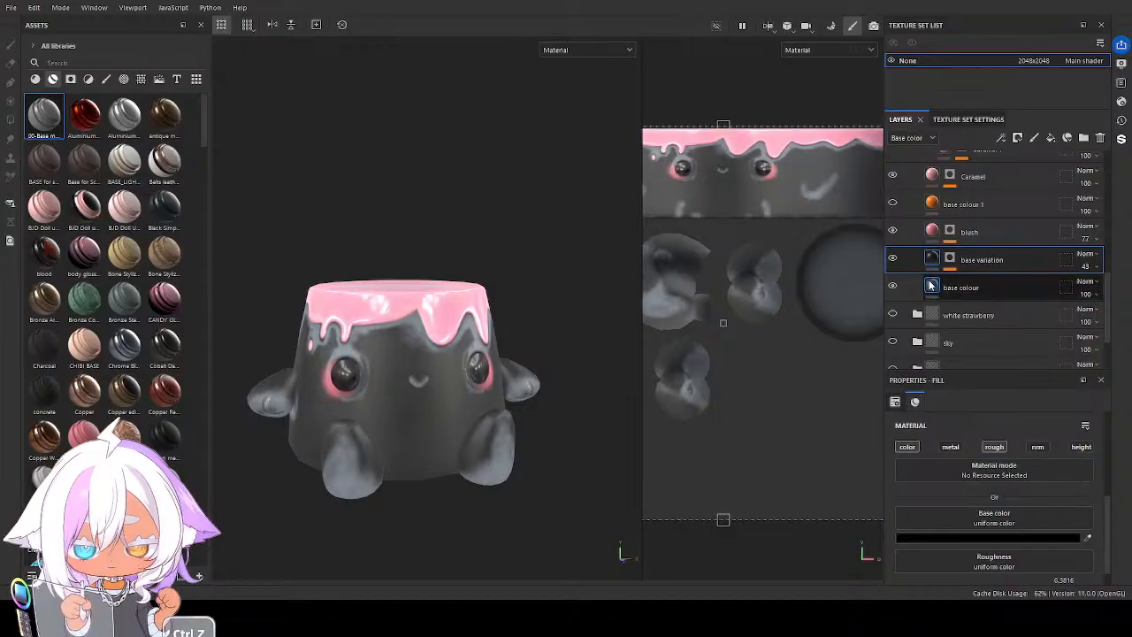
# Set the Base color of the black folder's blush layer to a muted dusty pink
pyautogui.click(931, 232)
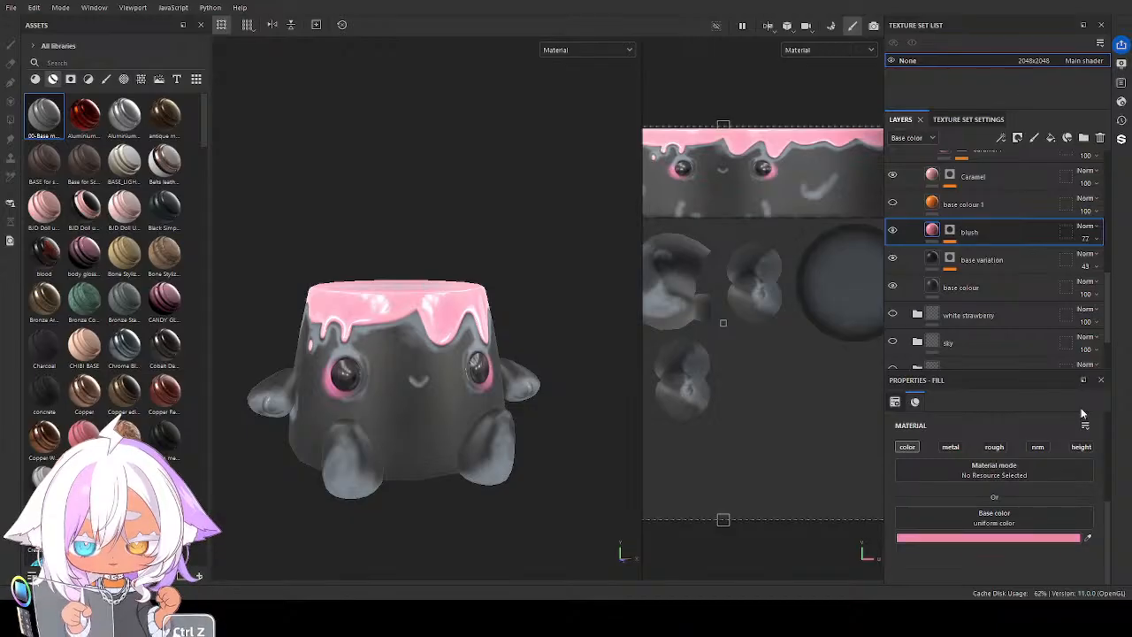
pyautogui.hotkey('ctrl', 'z')
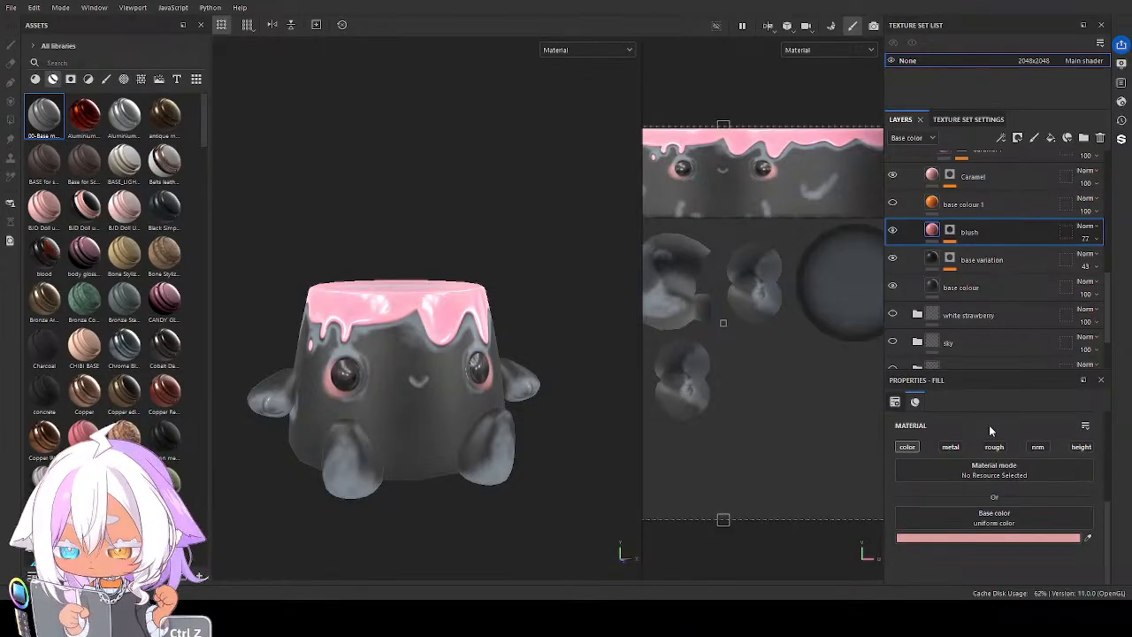
pyautogui.hotkey('ctrl', 'z')
pyautogui.hotkey('ctrl', 'z')
pyautogui.hotkey('ctrl', 'z')
pyautogui.hotkey('ctrl', 'z')
pyautogui.hotkey('ctrl', 'z')
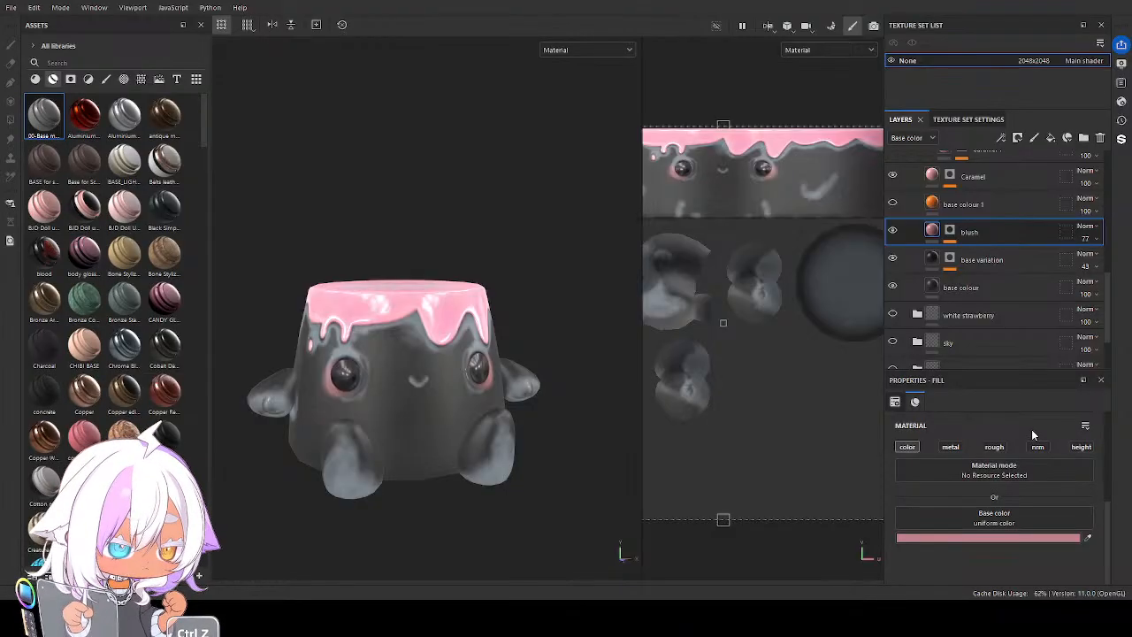
pyautogui.hotkey('ctrl', 'z')
# Set the Base color of the black folder's AO layer to black and check the character from another angle
pyautogui.click(931, 181)
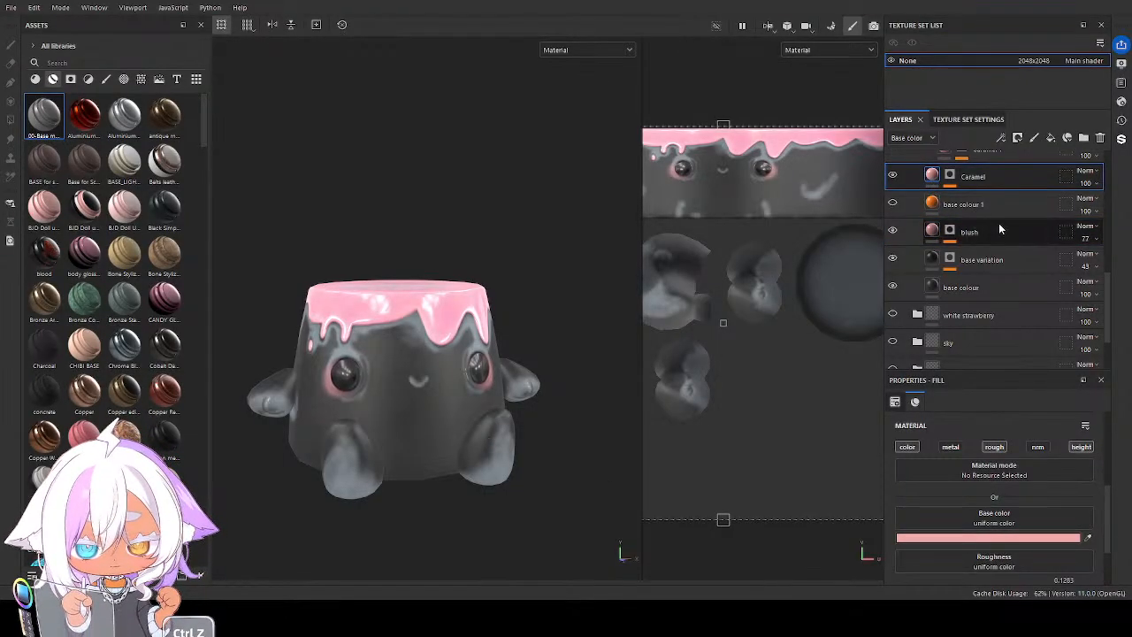
pyautogui.scroll(5, 999, 230)
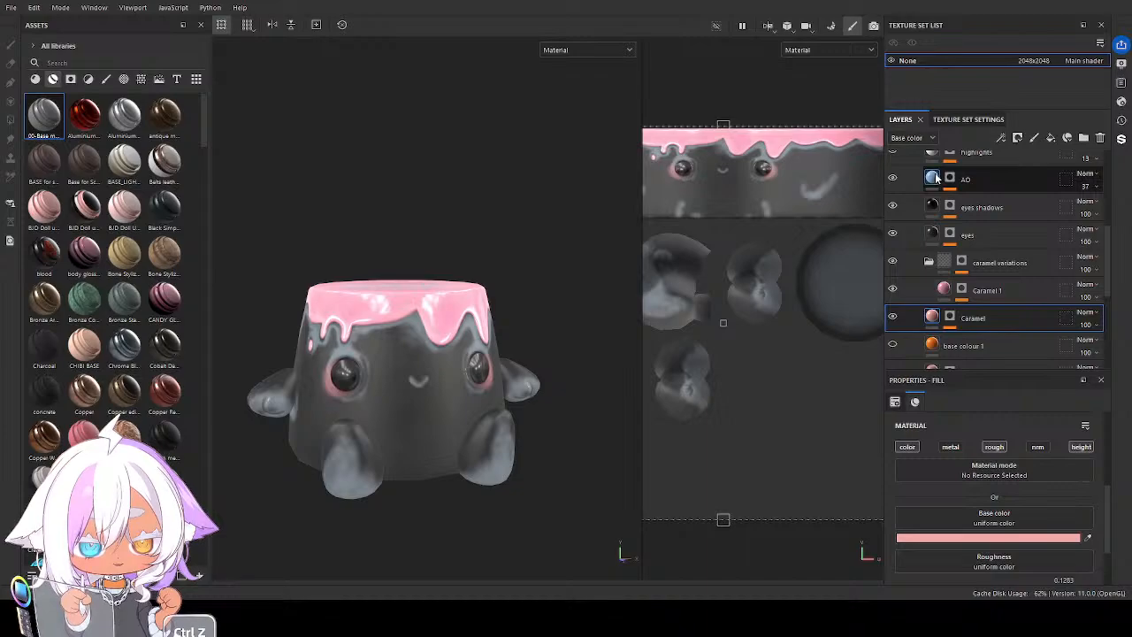
pyautogui.click(934, 178)
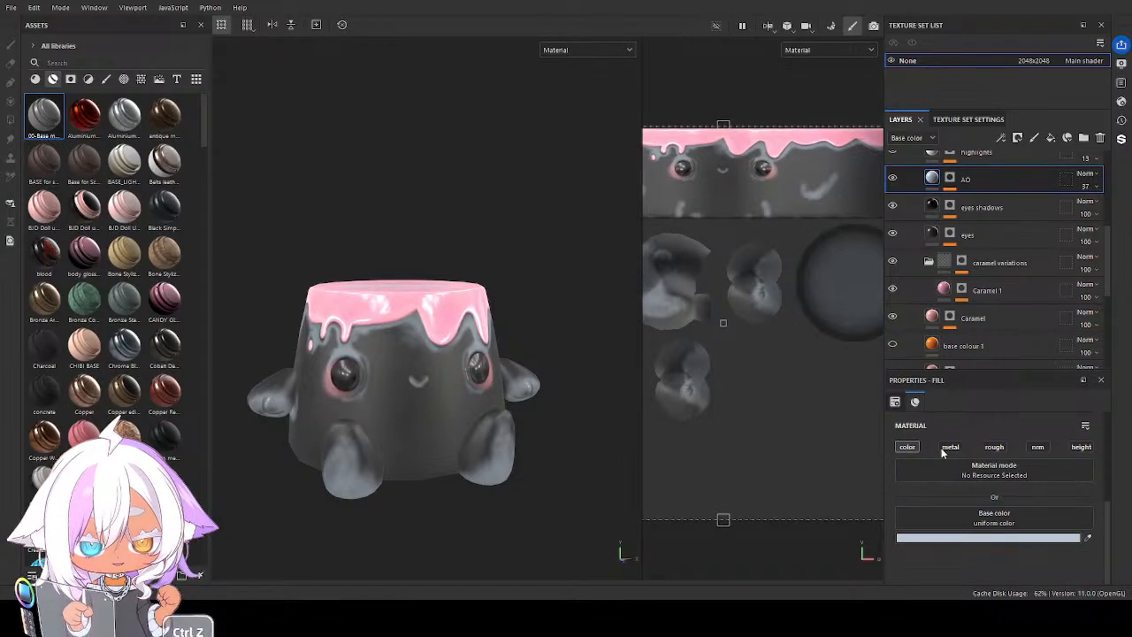
pyautogui.moveTo(941, 449); pyautogui.dragTo(899, 563)
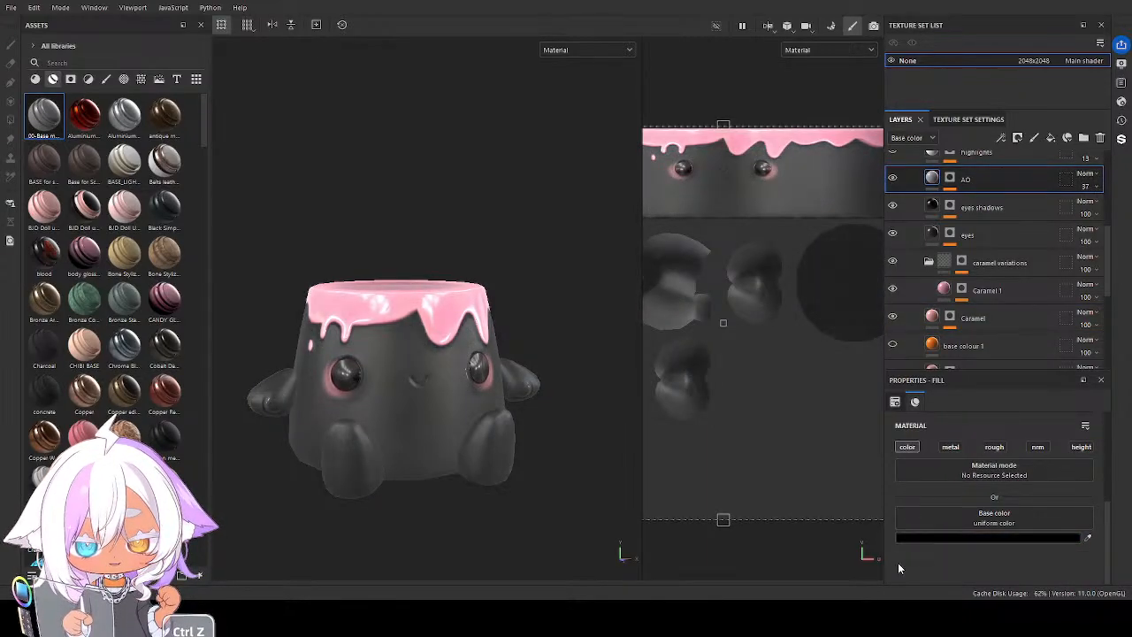
pyautogui.keyDown('alt'); pyautogui.moveTo(500, 398); pyautogui.dragTo(456, 423); pyautogui.keyUp('alt')
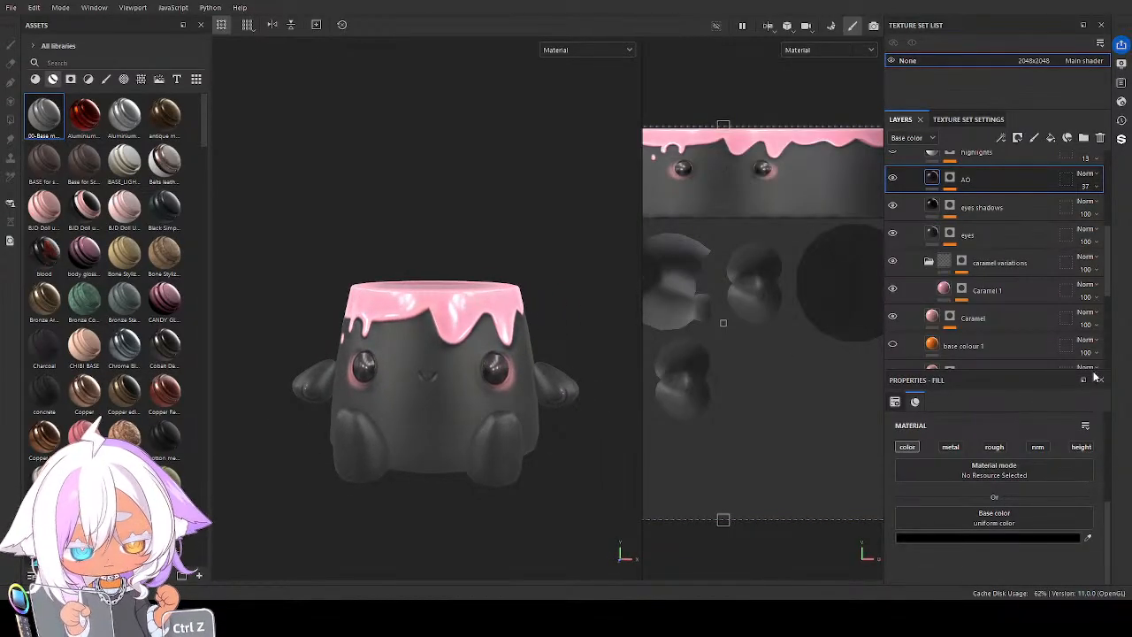
# Lighten the base variation layer's Base color to near-black and the base colour layer's to dark grey, then check the character's body
pyautogui.scroll(-1, 990, 298)
pyautogui.scroll(-2, 990, 300)
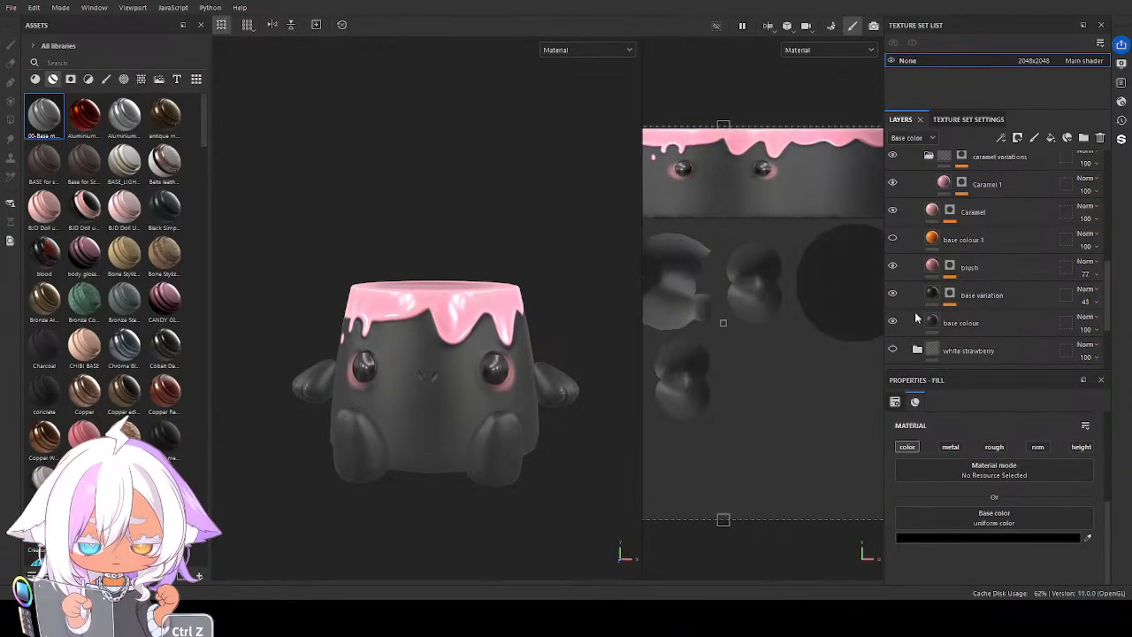
pyautogui.scroll(2, 452, 354)
pyautogui.click(977, 295)
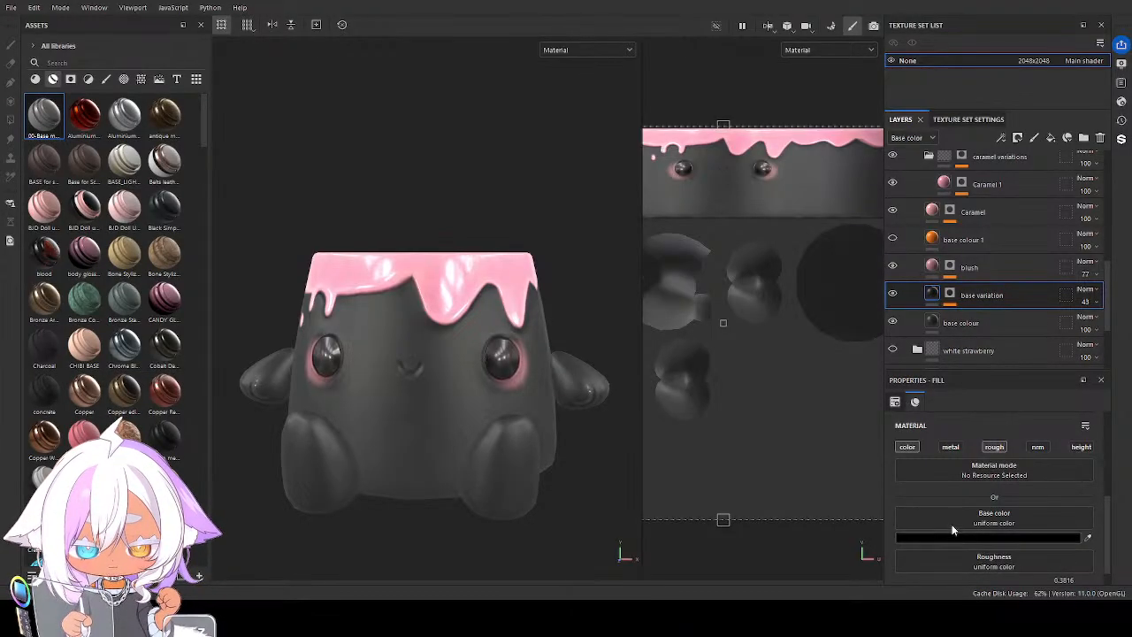
pyautogui.hotkey('ctrl', 'z')
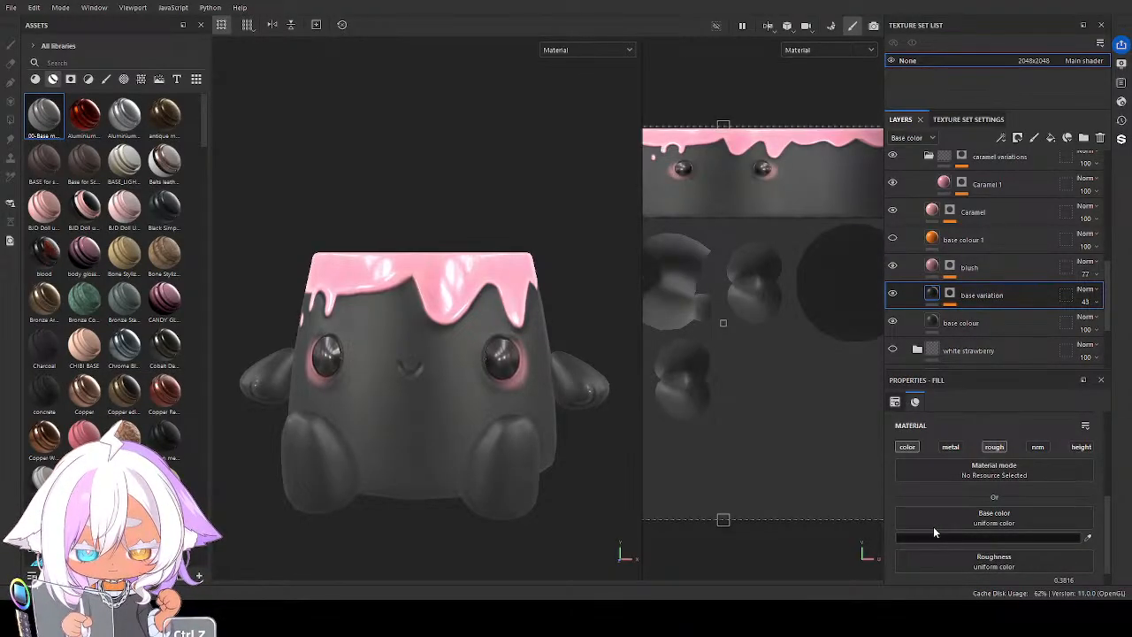
pyautogui.click(932, 323)
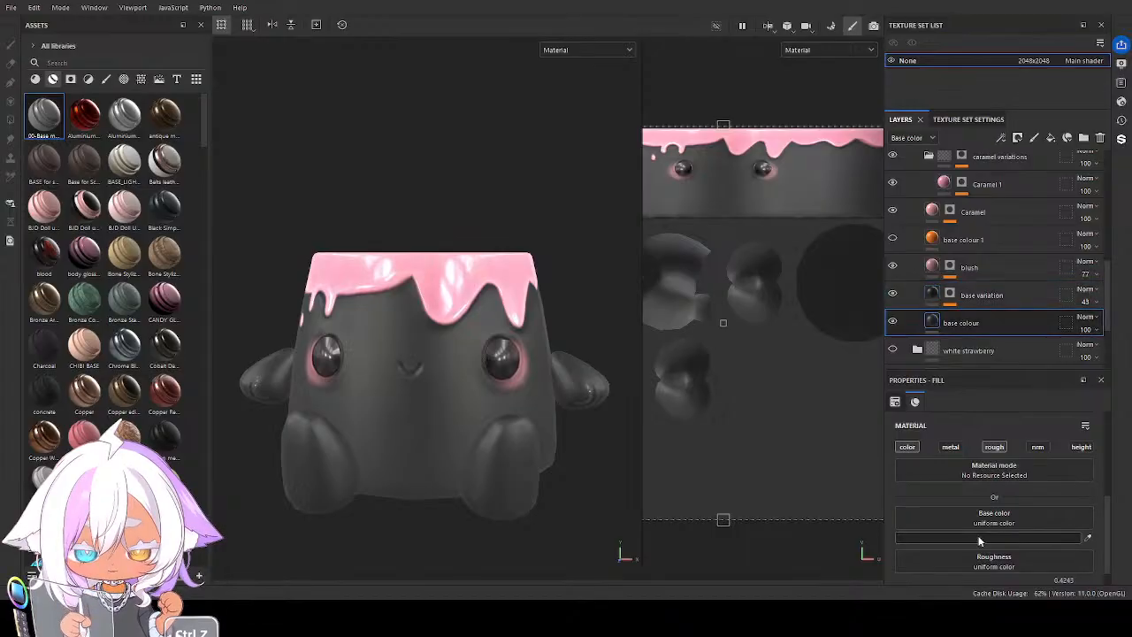
pyautogui.hotkey('ctrl', 'z')
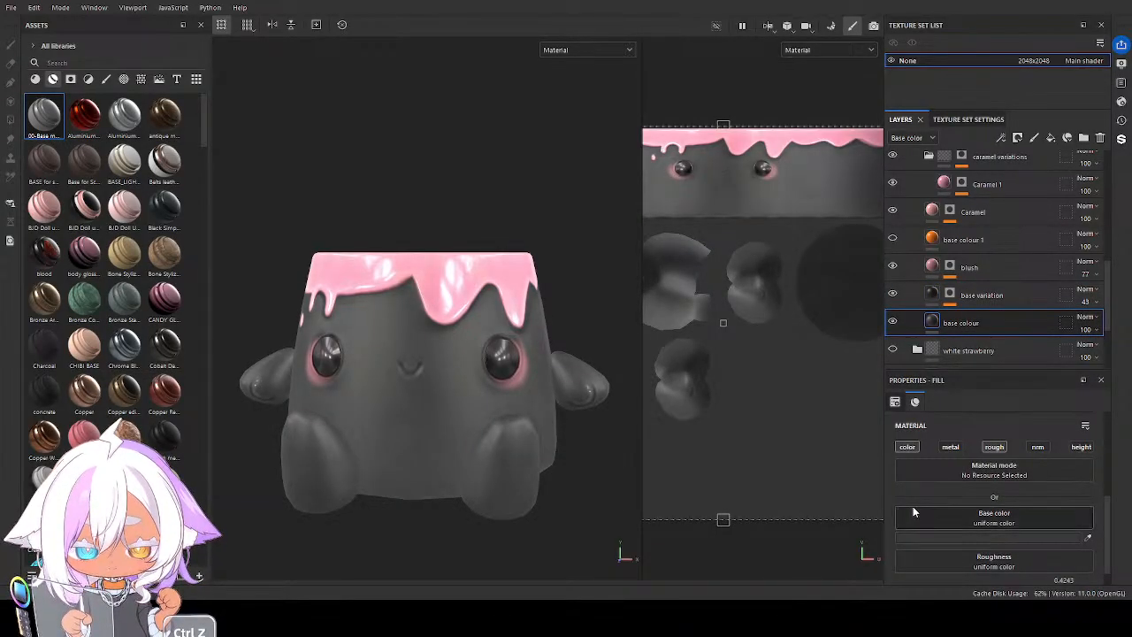
pyautogui.scroll(-2, 448, 427)
pyautogui.moveTo(474, 418)
pyautogui.keyDown('alt'); pyautogui.mouseDown()
pyautogui.moveTo(476, 399)
pyautogui.moveTo(600, 384)
pyautogui.moveTo(632, 417)
pyautogui.moveTo(587, 466)
pyautogui.moveTo(492, 435)
pyautogui.moveTo(485, 409)
pyautogui.moveTo(482, 435)
pyautogui.mouseUp(); pyautogui.keyUp('alt')
pyautogui.hotkey('ctrl', 'z')
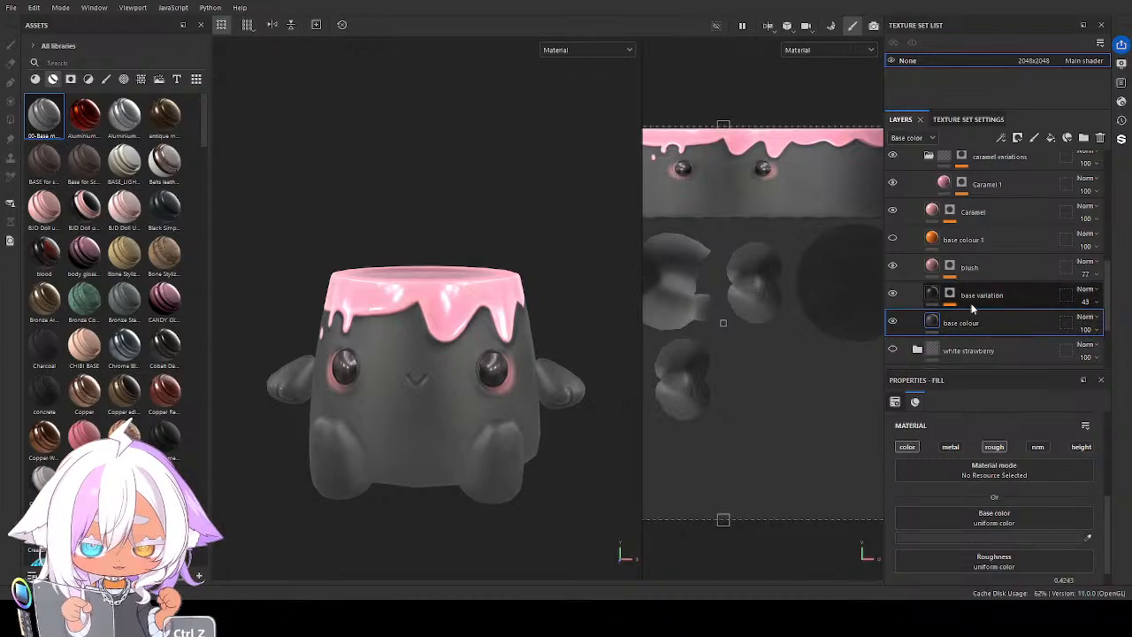
pyautogui.keyDown('alt'); pyautogui.moveTo(565, 418); pyautogui.dragTo(628, 359); pyautogui.keyUp('alt')
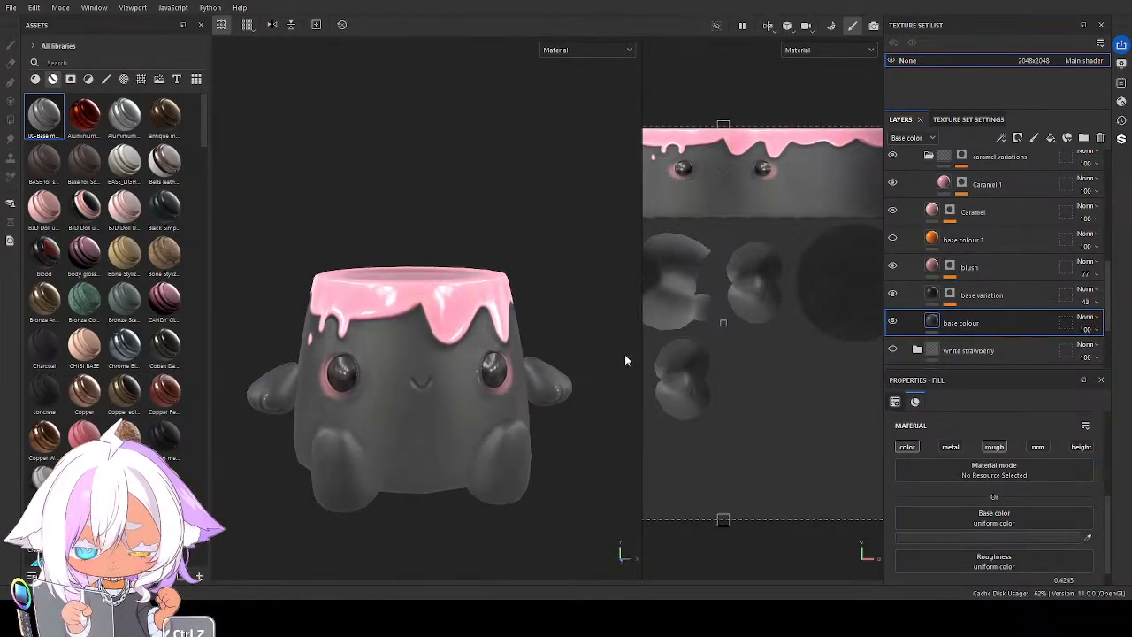
# Hide the Caramel 1 layer and set the Caramel layer's Base color to a dark bluish grey
pyautogui.scroll(1, 930, 230)
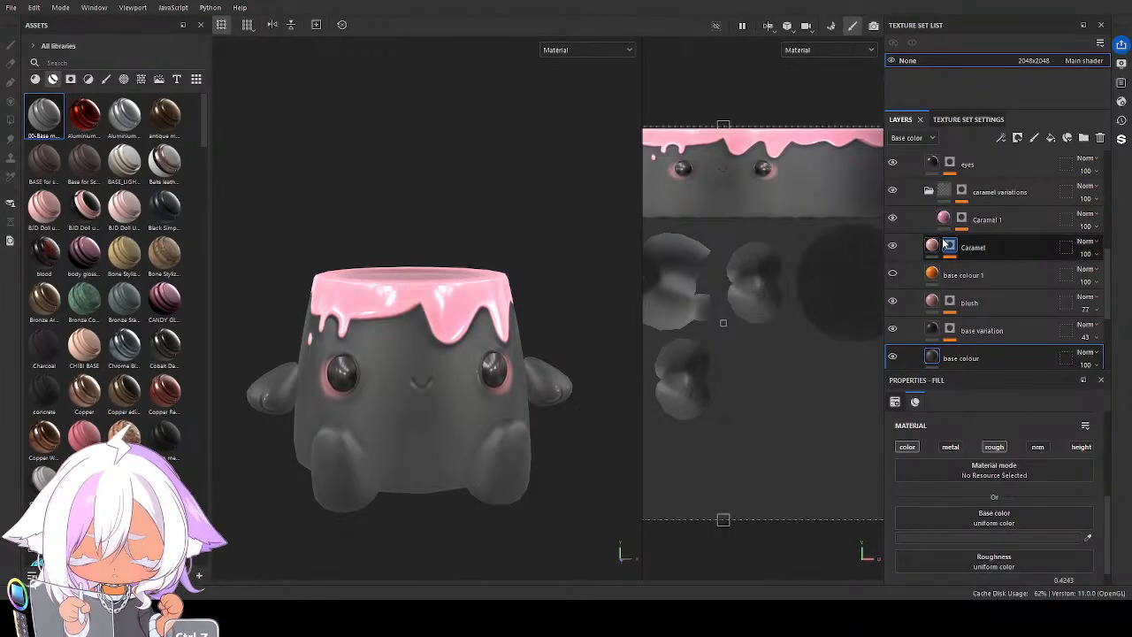
pyautogui.click(892, 217)
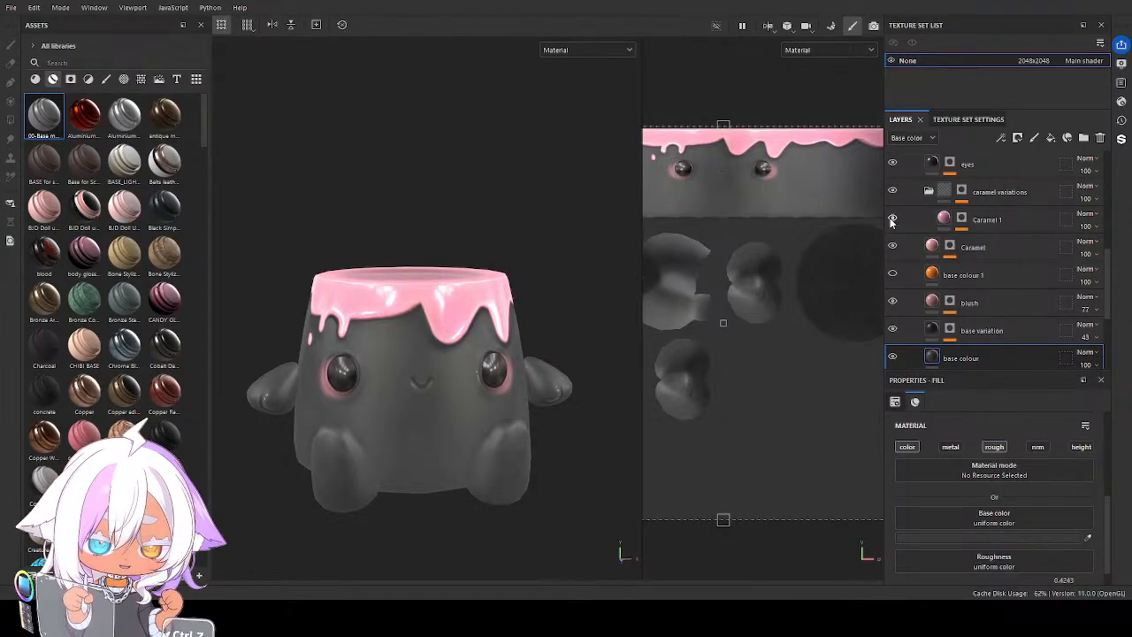
pyautogui.click(933, 247)
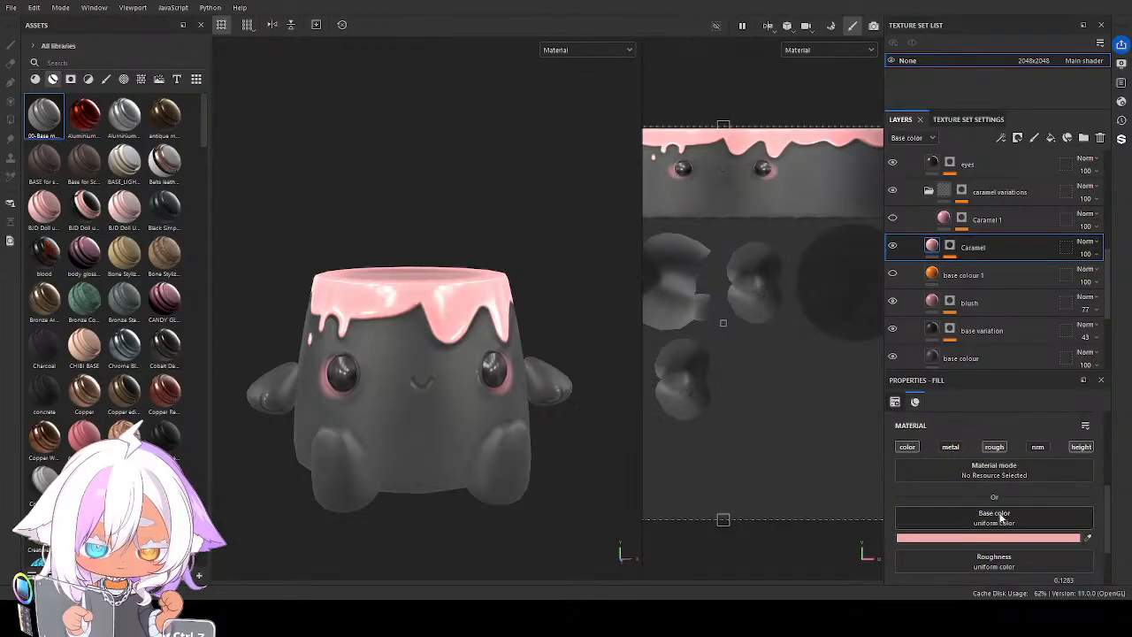
pyautogui.hotkey('ctrl', 'z')
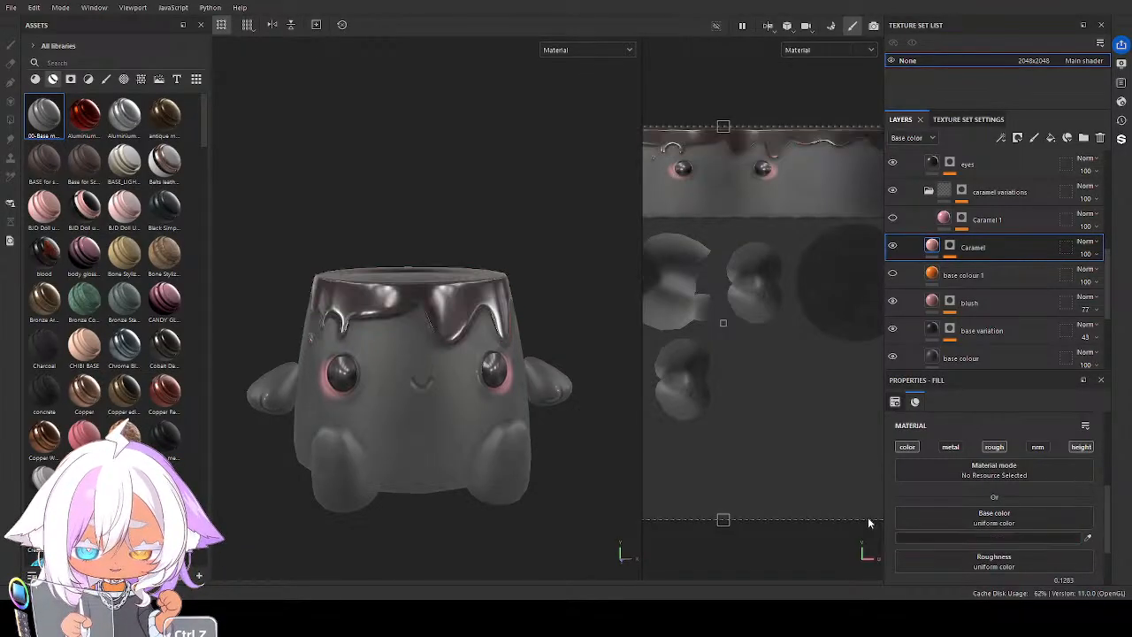
pyautogui.hotkey('ctrl', 'z')
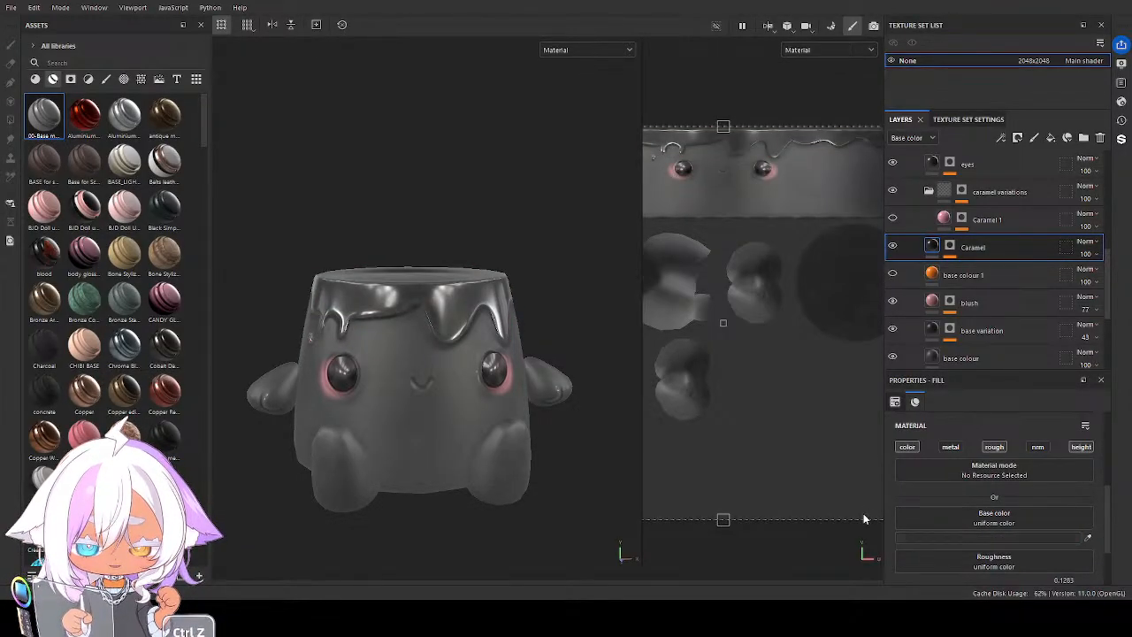
# Show the Caramel 1 layer again, set its Base color to a dark purplish brown, and check the glaze from the side
pyautogui.click(892, 219)
pyautogui.click(944, 221)
pyautogui.click(959, 540)
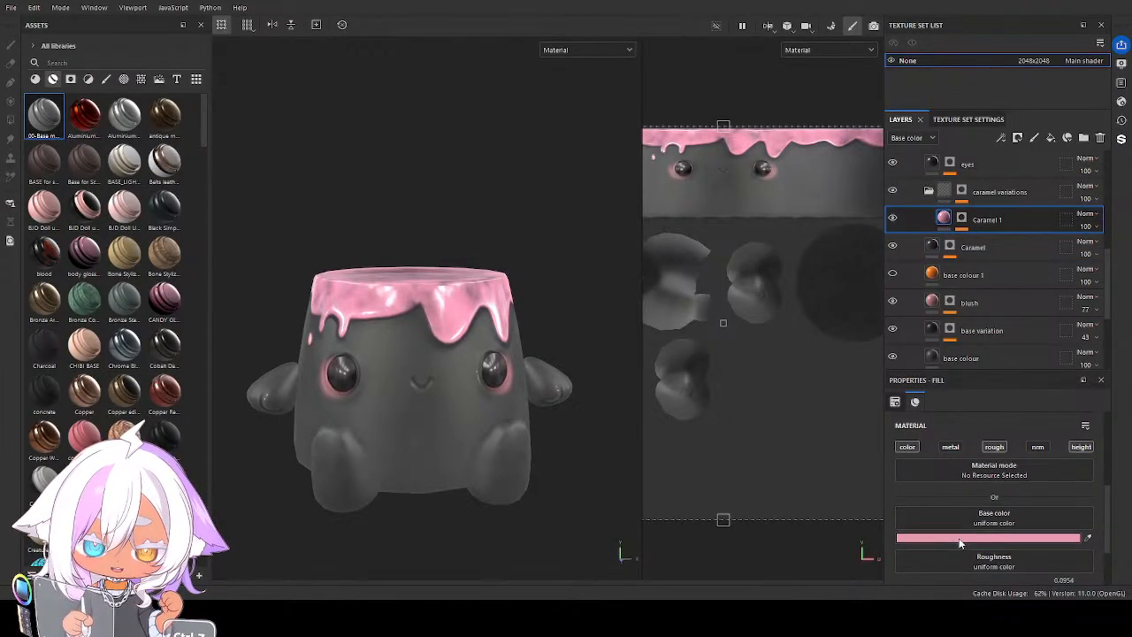
pyautogui.click(970, 510)
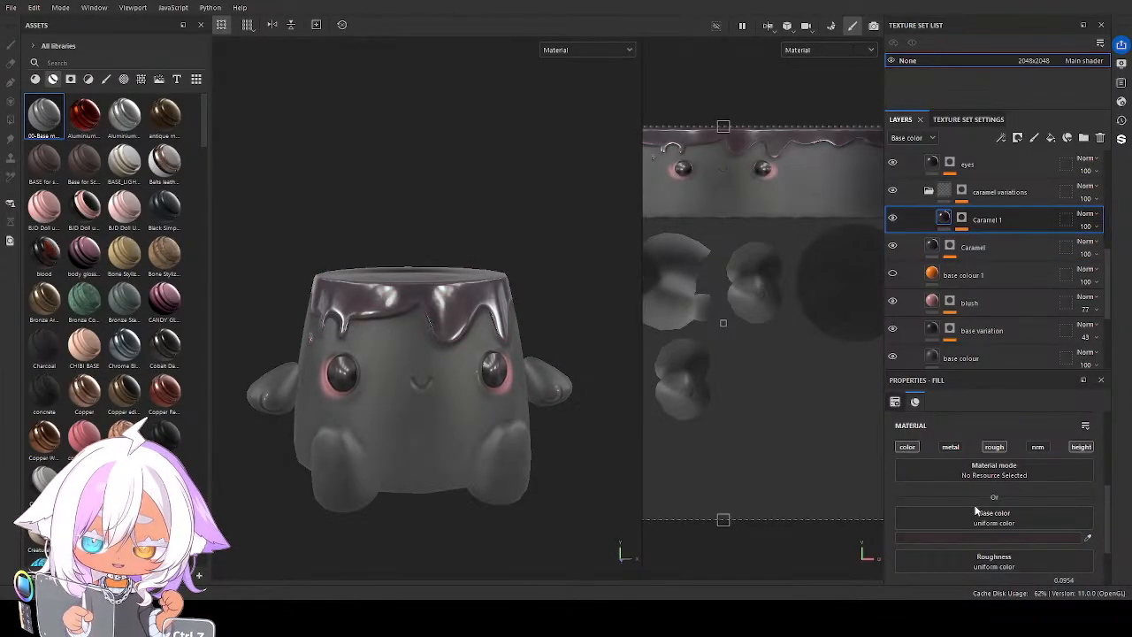
pyautogui.keyDown('alt'); pyautogui.moveTo(522, 367); pyautogui.dragTo(584, 402); pyautogui.keyUp('alt')
# Darken the base colour layer's Base color to charcoal and lighten the base variation layer's to dark grey
pyautogui.scroll(4, 416, 398)
pyautogui.scroll(-4, 496, 424)
pyautogui.scroll(-1, 1017, 332)
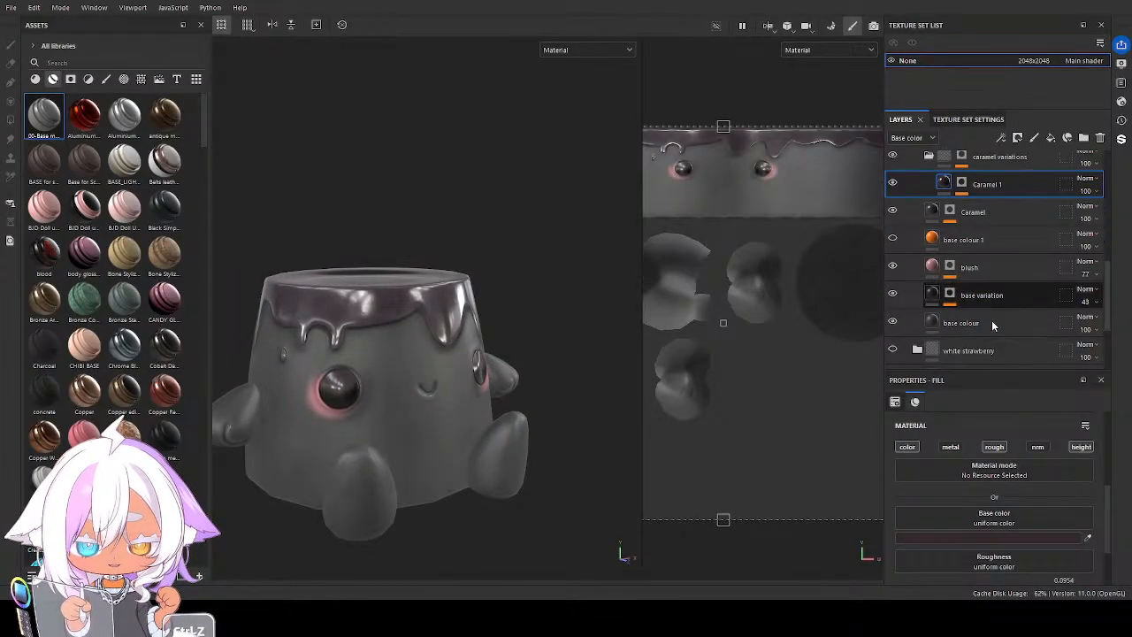
pyautogui.click(931, 327)
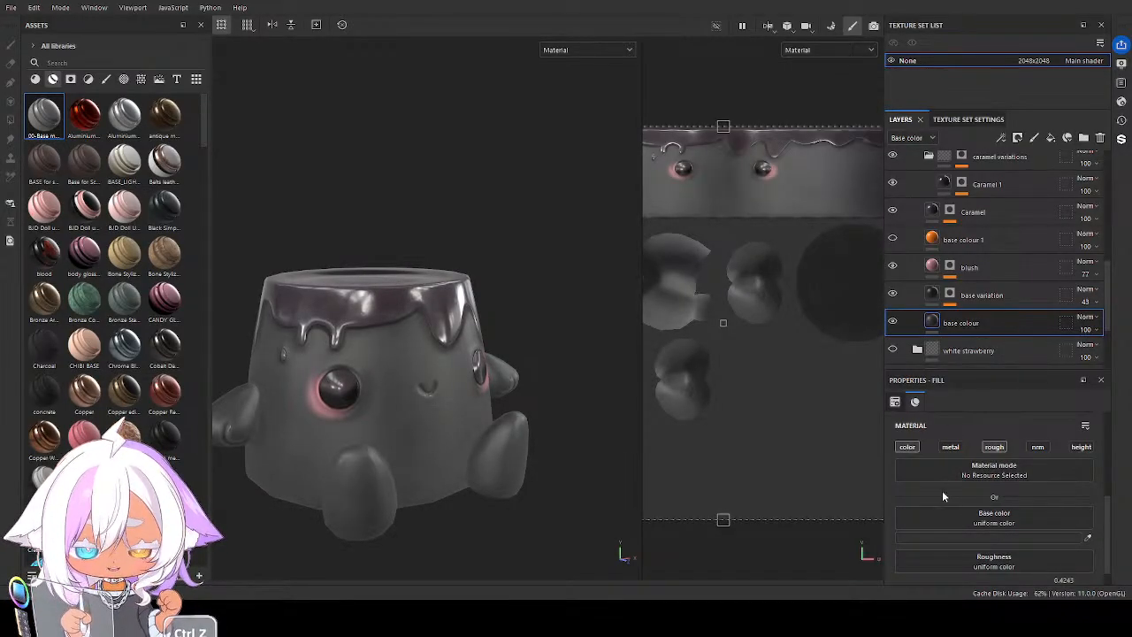
pyautogui.hotkey('ctrl', 'z')
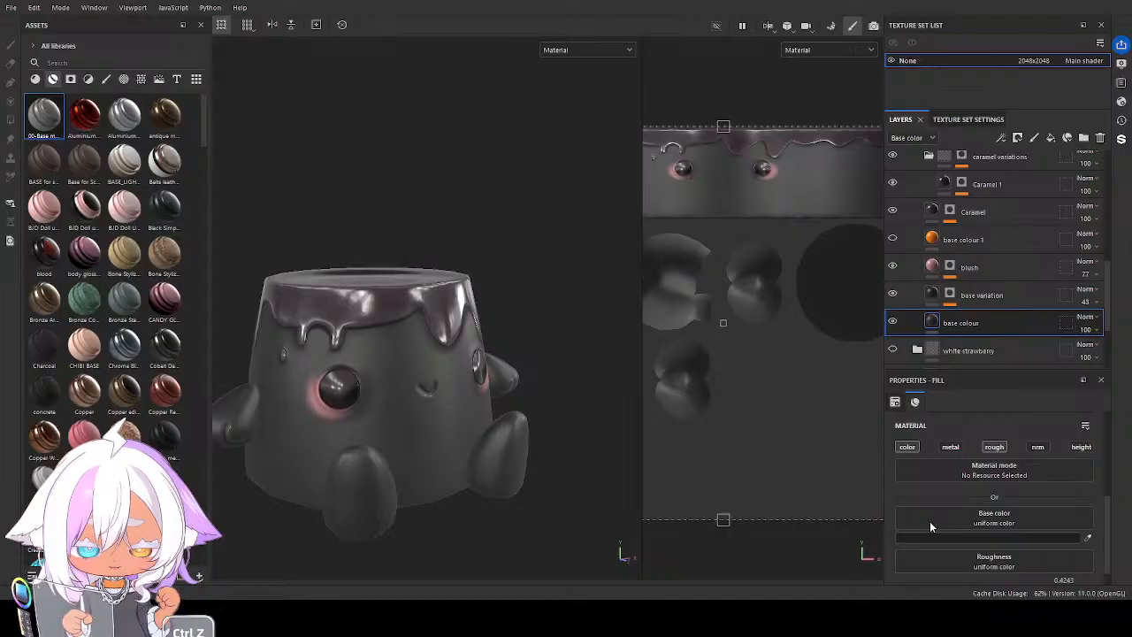
pyautogui.click(931, 297)
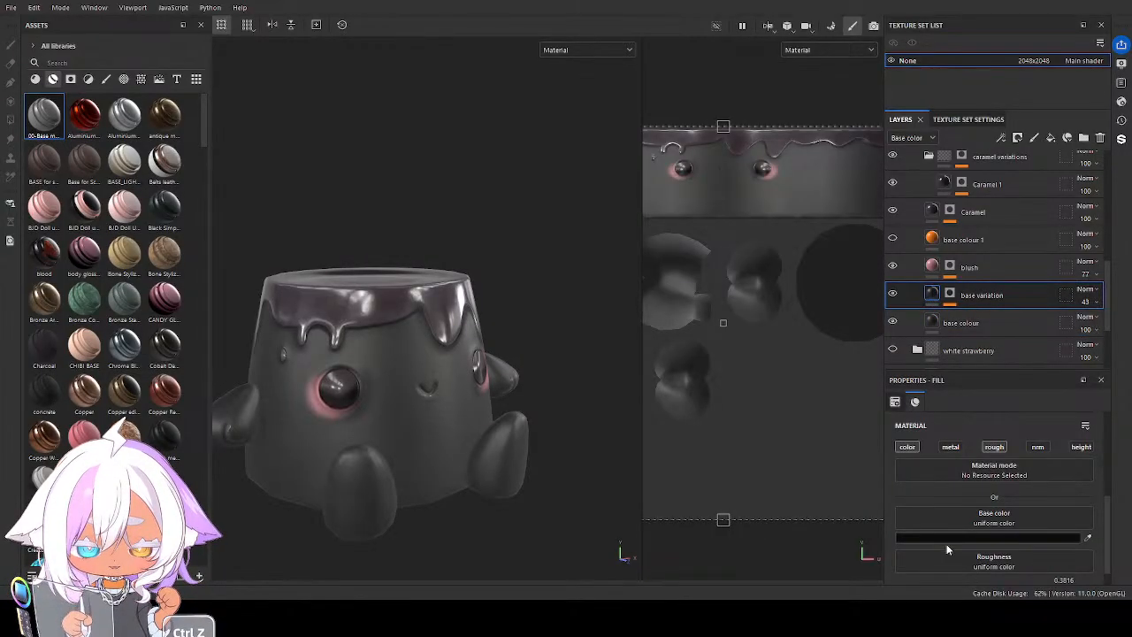
pyautogui.hotkey('ctrl', 'z')
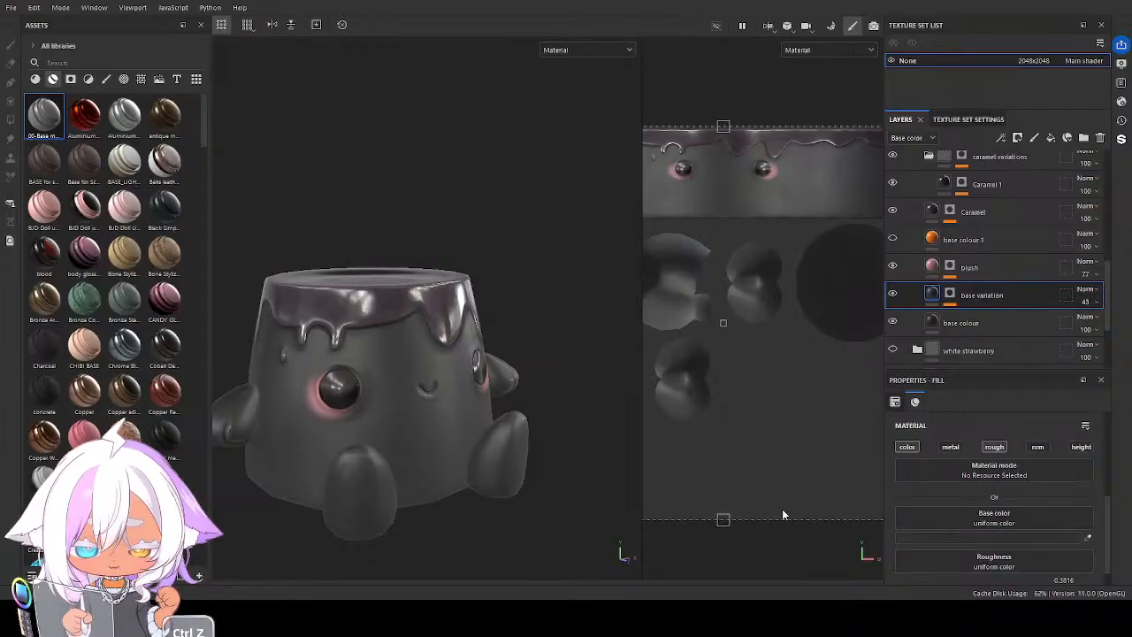
# Raise the opacity of the AO layer in the black folder to 67
pyautogui.keyDown('alt'); pyautogui.moveTo(477, 452); pyautogui.dragTo(530, 434); pyautogui.keyUp('alt')
pyautogui.scroll(2, 967, 292)
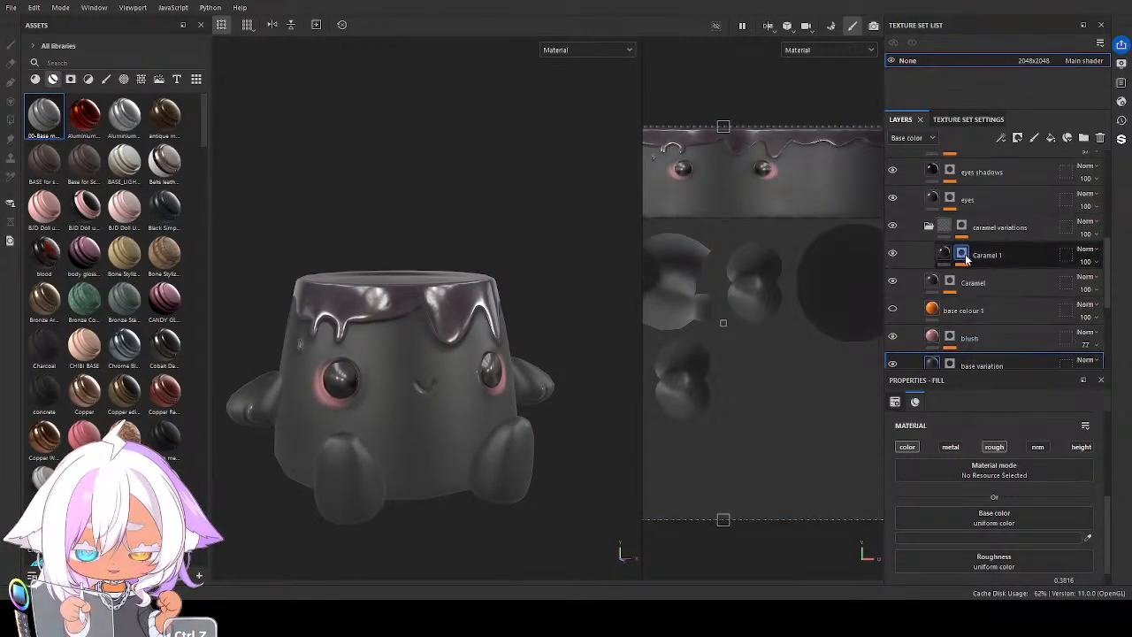
pyautogui.scroll(2, 937, 234)
pyautogui.click(930, 226)
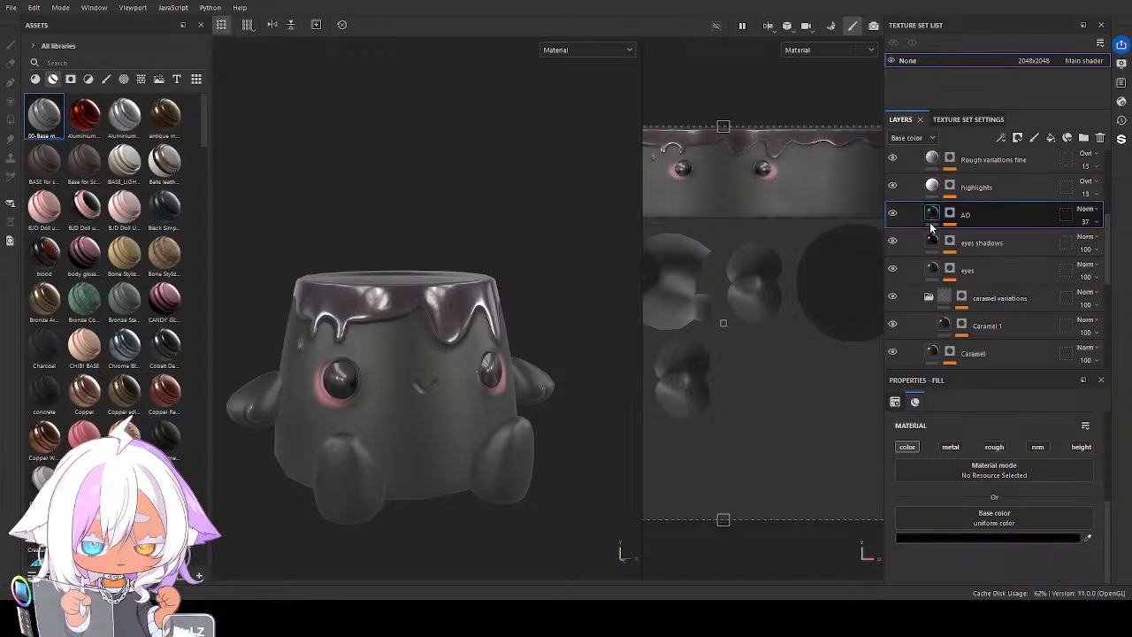
pyautogui.hotkey('ctrl', 'z')
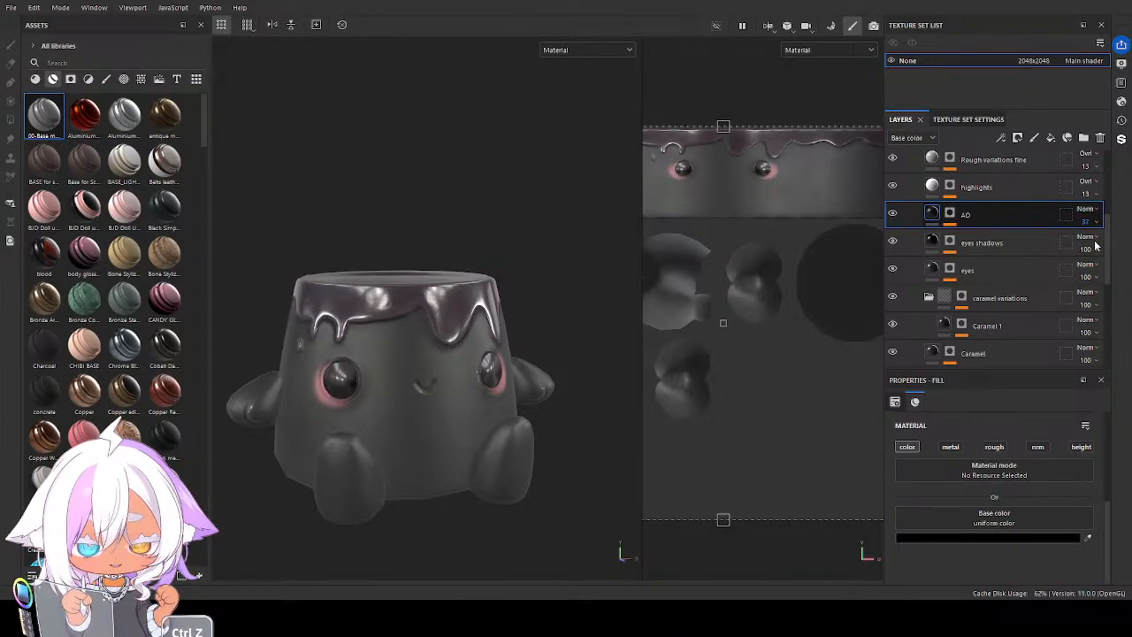
pyautogui.moveTo(1095, 246)
pyautogui.mouseDown()
pyautogui.moveTo(1127, 254)
pyautogui.moveTo(1112, 250)
pyautogui.mouseUp()
pyautogui.moveTo(529, 411)
pyautogui.keyDown('alt'); pyautogui.mouseDown()
pyautogui.moveTo(445, 395)
pyautogui.moveTo(490, 448)
pyautogui.moveTo(326, 377)
pyautogui.moveTo(516, 406)
pyautogui.mouseUp(); pyautogui.keyUp('alt')
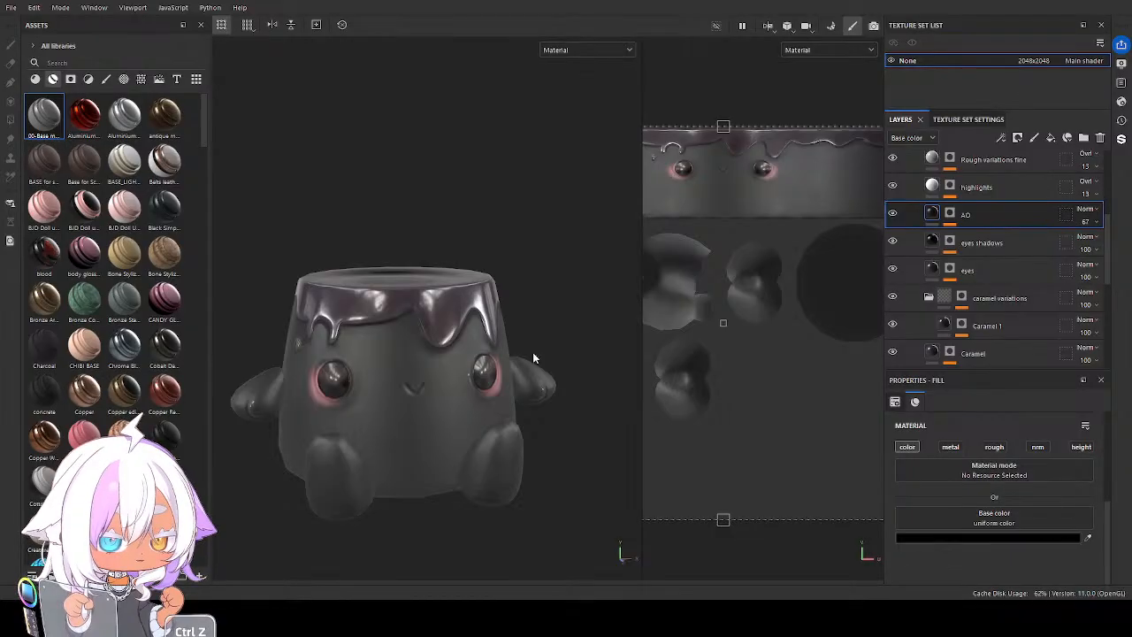
# Examine the black variation's face, glaze and body up close and from several angles
pyautogui.keyDown('alt'); pyautogui.moveTo(449, 380); pyautogui.dragTo(417, 372); pyautogui.keyUp('alt')
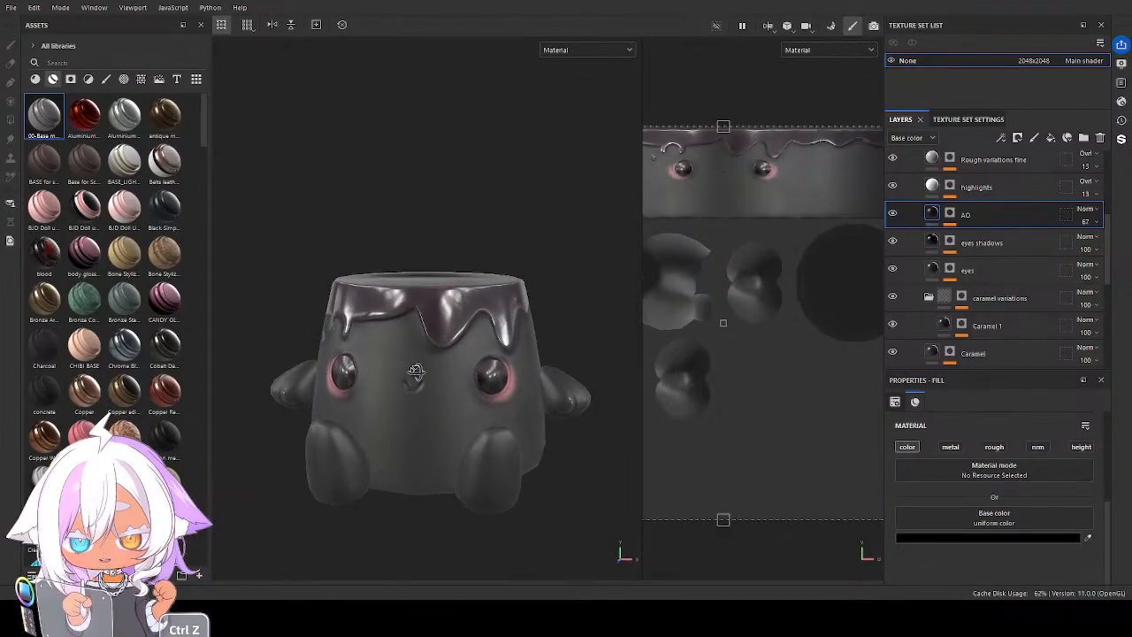
pyautogui.keyDown('alt'); pyautogui.moveTo(418, 387); pyautogui.dragTo(431, 344, button='middle'); pyautogui.keyUp('alt')
pyautogui.scroll(3, 444, 371)
pyautogui.moveTo(446, 368)
pyautogui.keyDown('alt'); pyautogui.mouseDown()
pyautogui.moveTo(460, 404)
pyautogui.moveTo(462, 372)
pyautogui.mouseUp(); pyautogui.keyUp('alt')
pyautogui.scroll(5, 461, 371)
pyautogui.scroll(3, 461, 371)
pyautogui.keyDown('alt'); pyautogui.moveTo(421, 339); pyautogui.dragTo(490, 380, button='middle'); pyautogui.keyUp('alt')
pyautogui.scroll(-8, 469, 366)
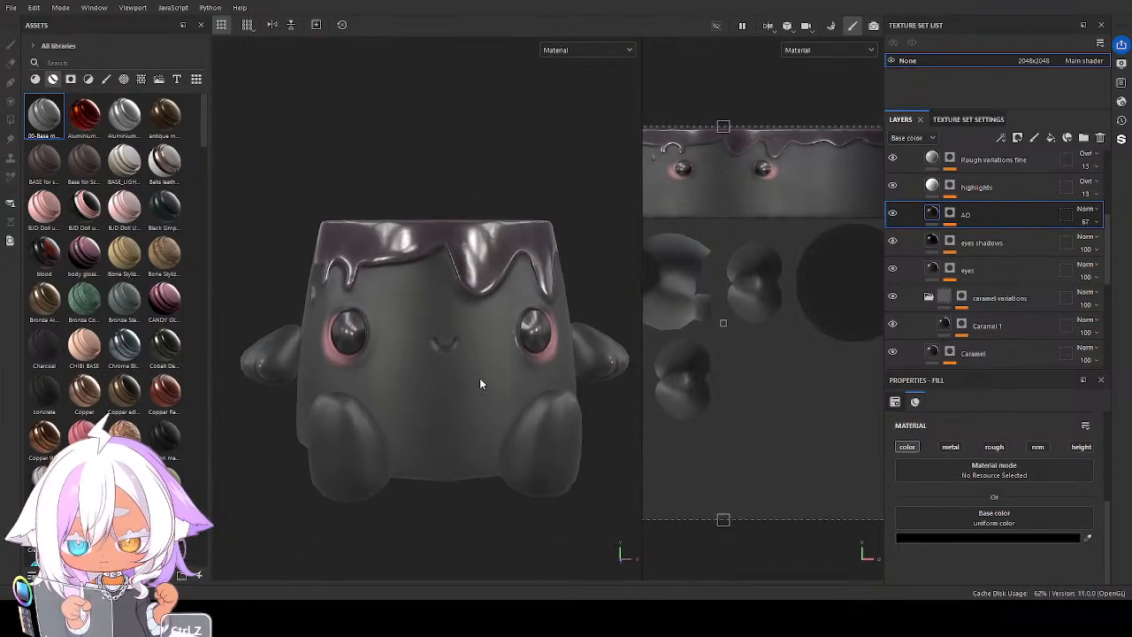
pyautogui.keyDown('alt'); pyautogui.moveTo(479, 377); pyautogui.dragTo(504, 375); pyautogui.keyUp('alt')
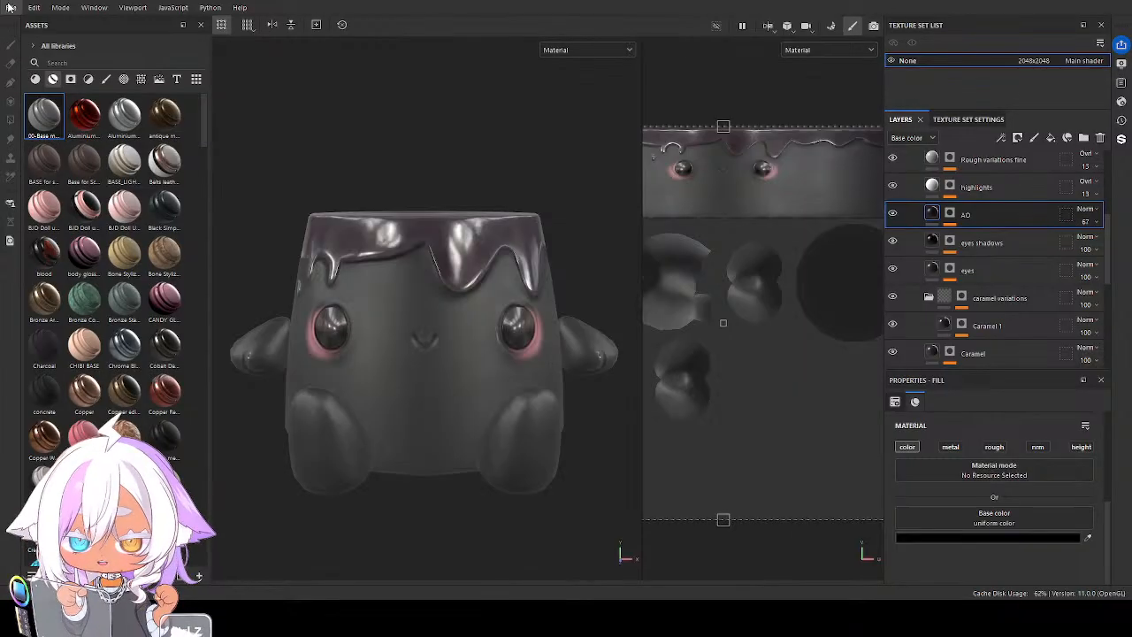
# Collapse the black folder and hide it
pyautogui.scroll(4, 983, 239)
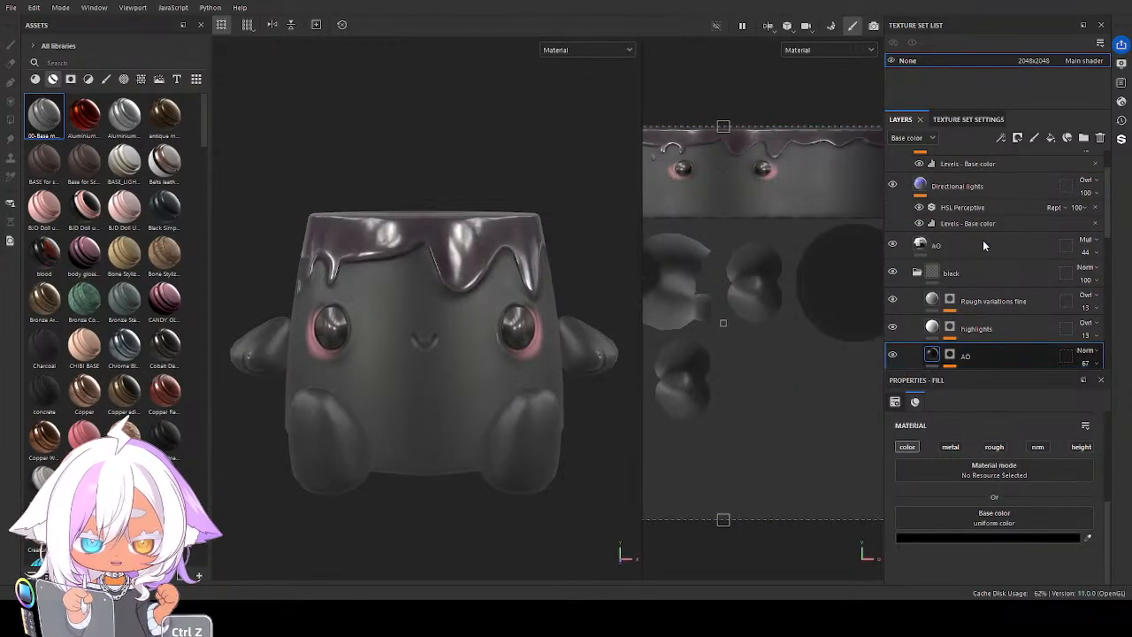
pyautogui.click(917, 272)
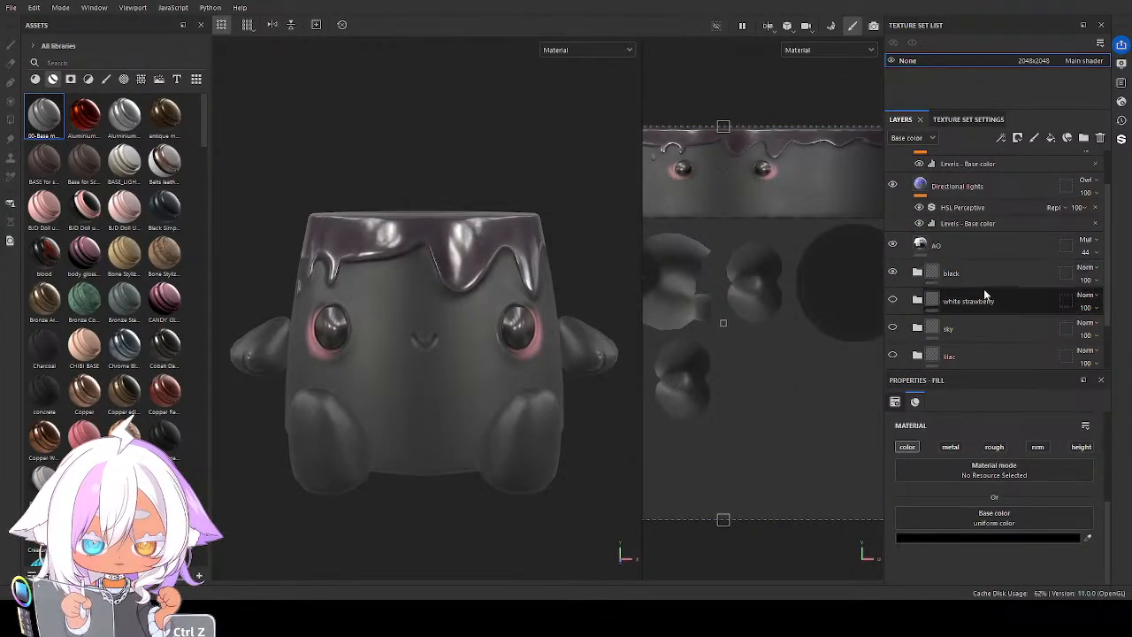
pyautogui.scroll(-2, 985, 296)
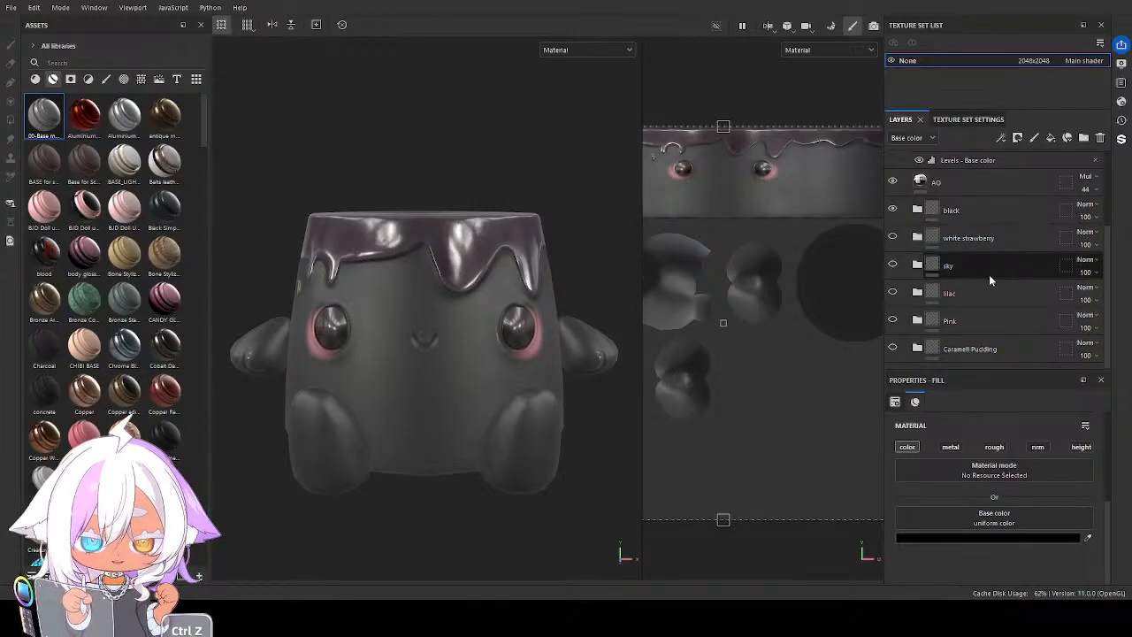
pyautogui.click(892, 211)
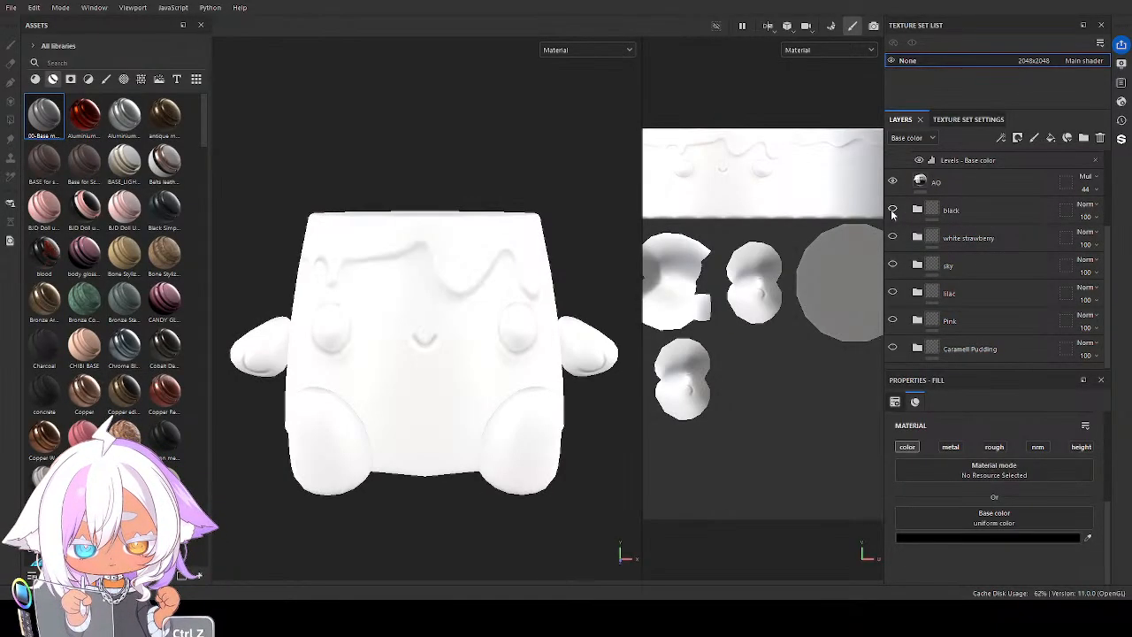
# Duplicate the sky folder as leaf and make the copy visible
pyautogui.click(976, 268)
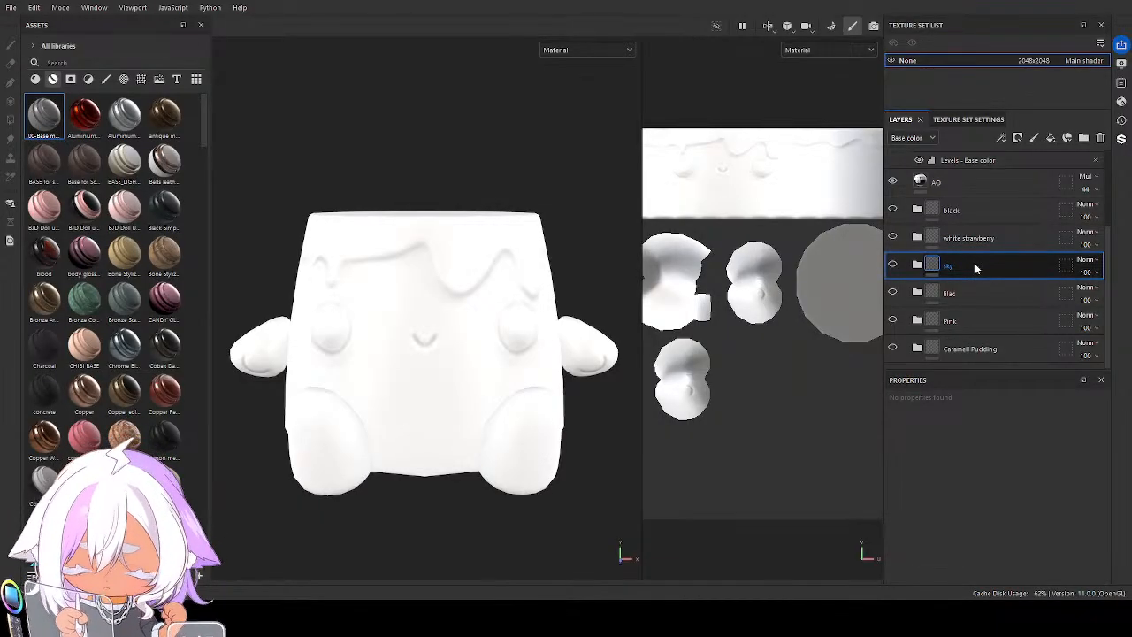
pyautogui.hotkey('ctrl', 'd')
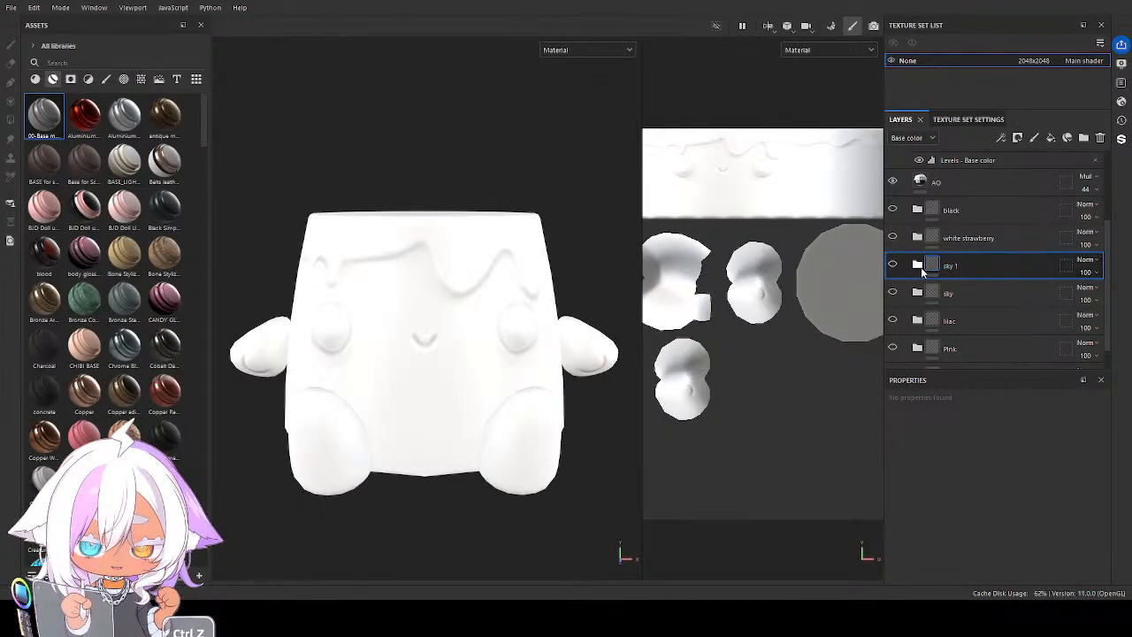
pyautogui.doubleClick(951, 267)
pyautogui.press('BackSpace')
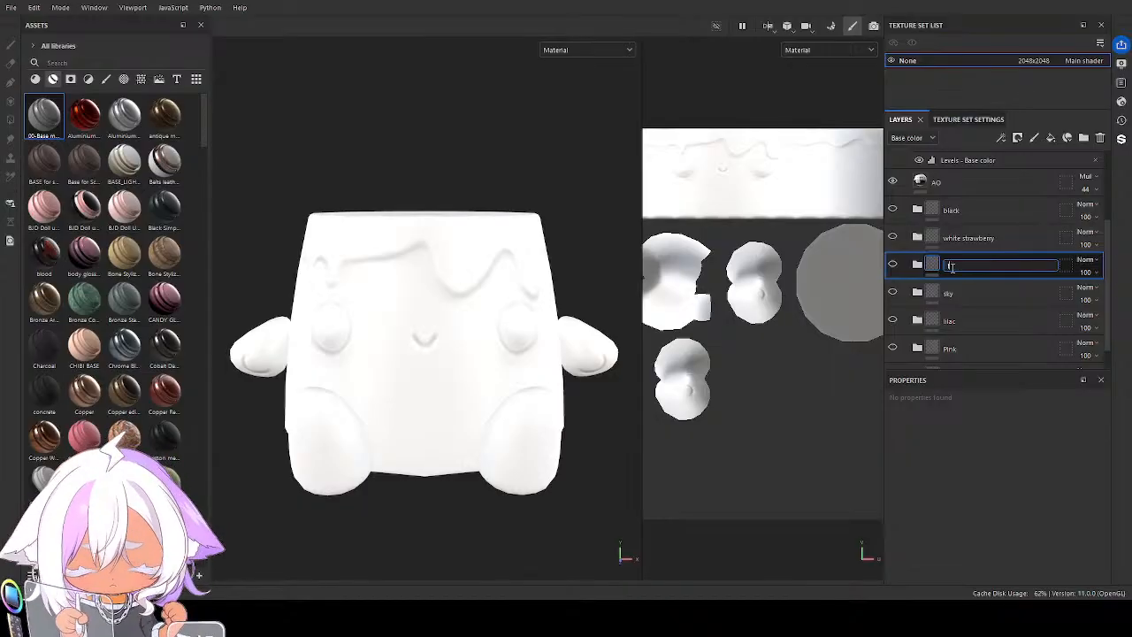
pyautogui.write('leaf')
pyautogui.press('Return')
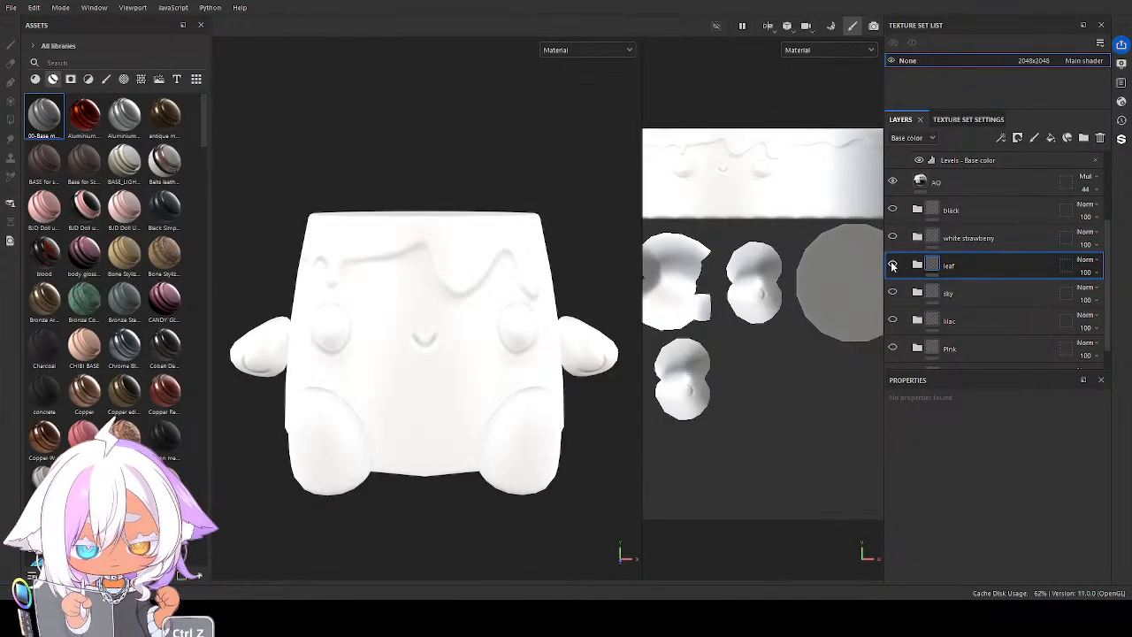
pyautogui.click(892, 265)
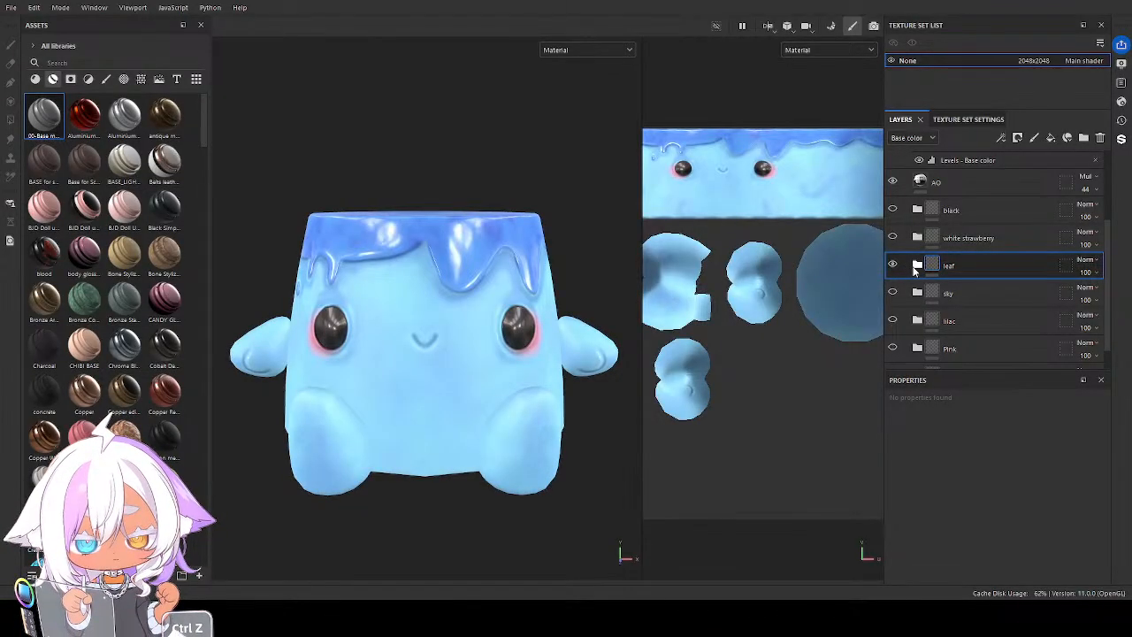
# Set the Base color of the leaf folder's base colour layer to a medium green
pyautogui.click(917, 265)
pyautogui.scroll(-1, 939, 296)
pyautogui.scroll(-2, 939, 296)
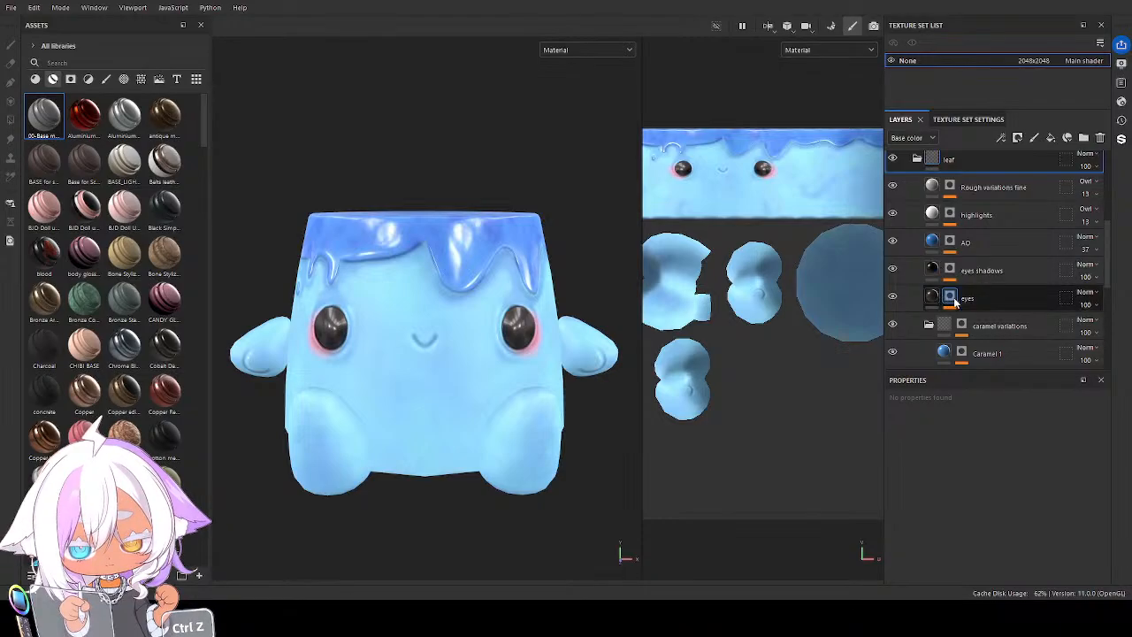
pyautogui.scroll(-2, 952, 300)
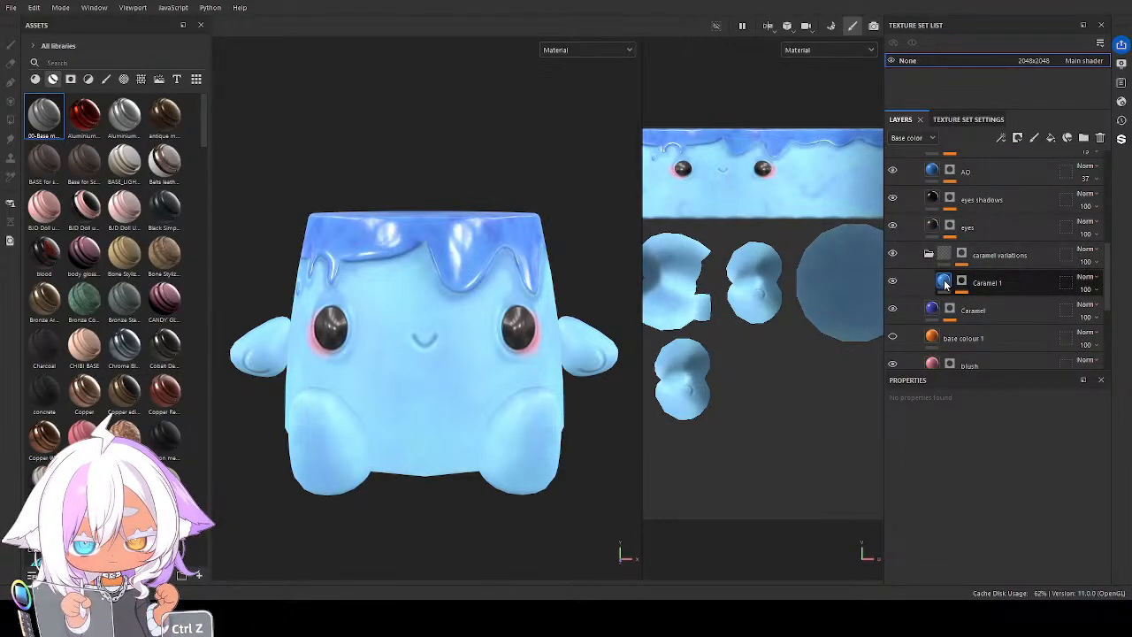
pyautogui.scroll(-2, 945, 283)
pyautogui.click(945, 354)
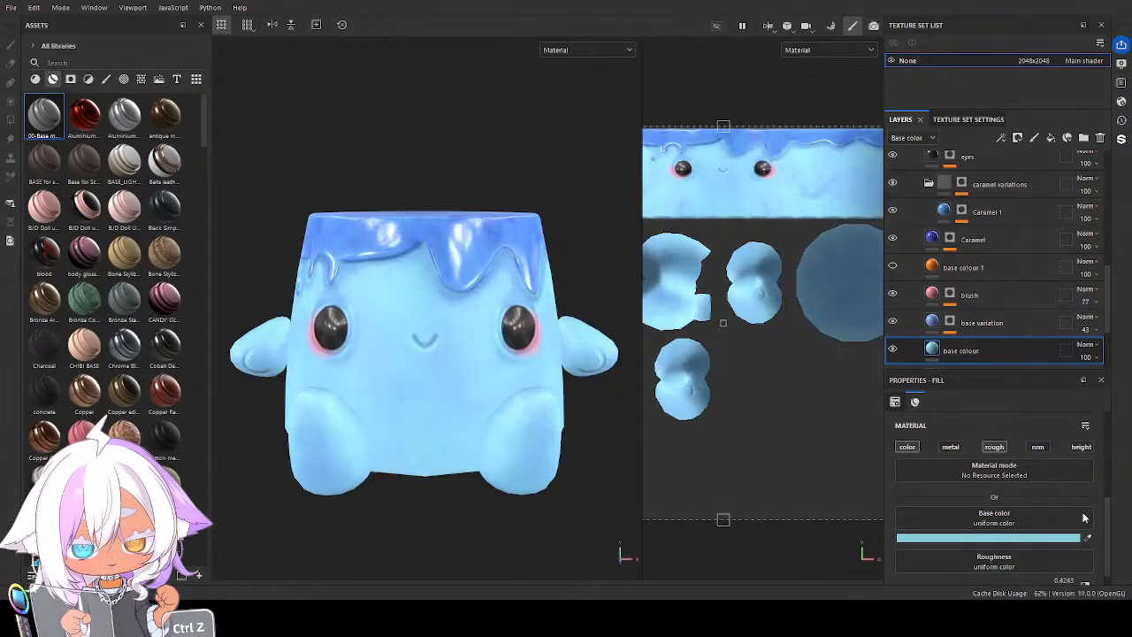
pyautogui.hotkey('ctrl', 'z')
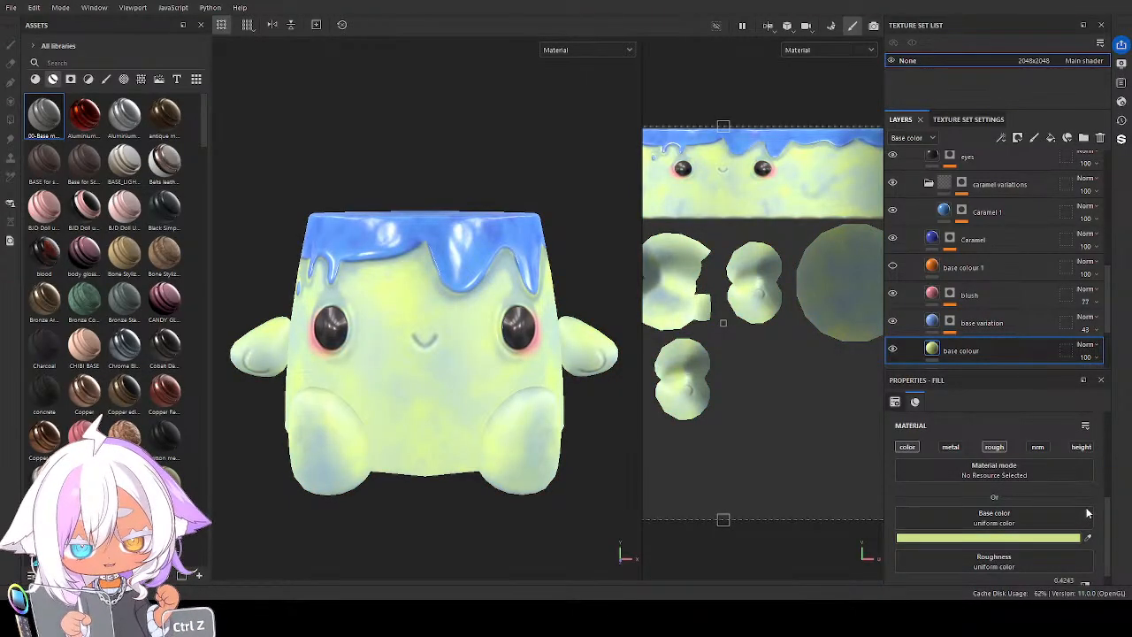
pyautogui.hotkey('ctrl', 'z')
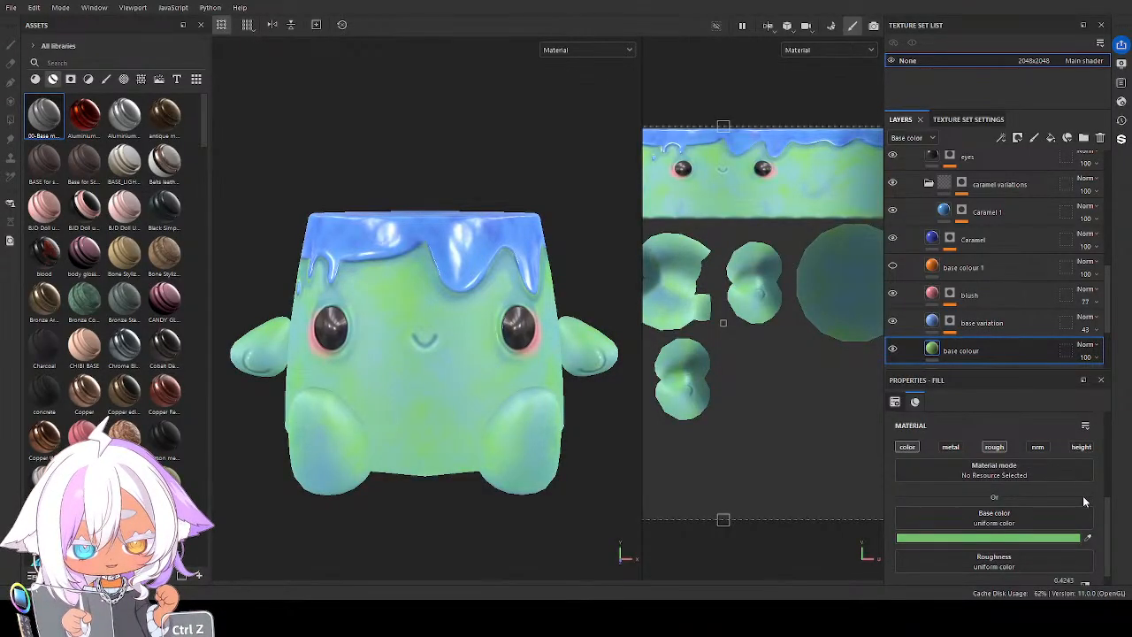
pyautogui.hotkey('ctrl', 'z')
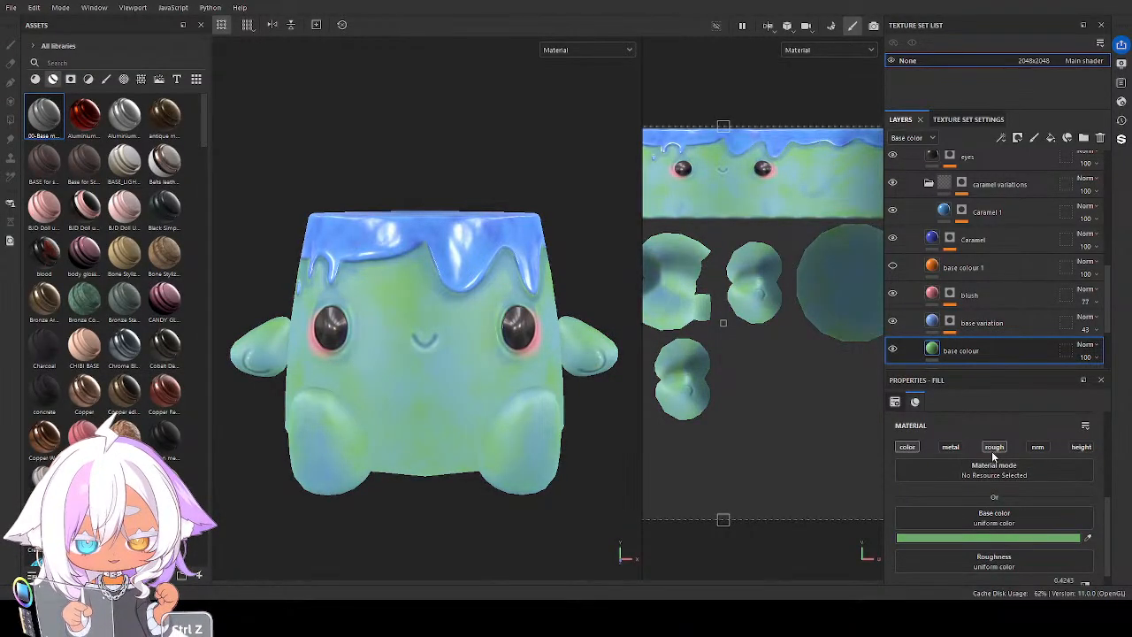
# Set the leaf folder's base variation layer to a bright green Base color and check the body from above
pyautogui.hotkey('ctrl', 'z')
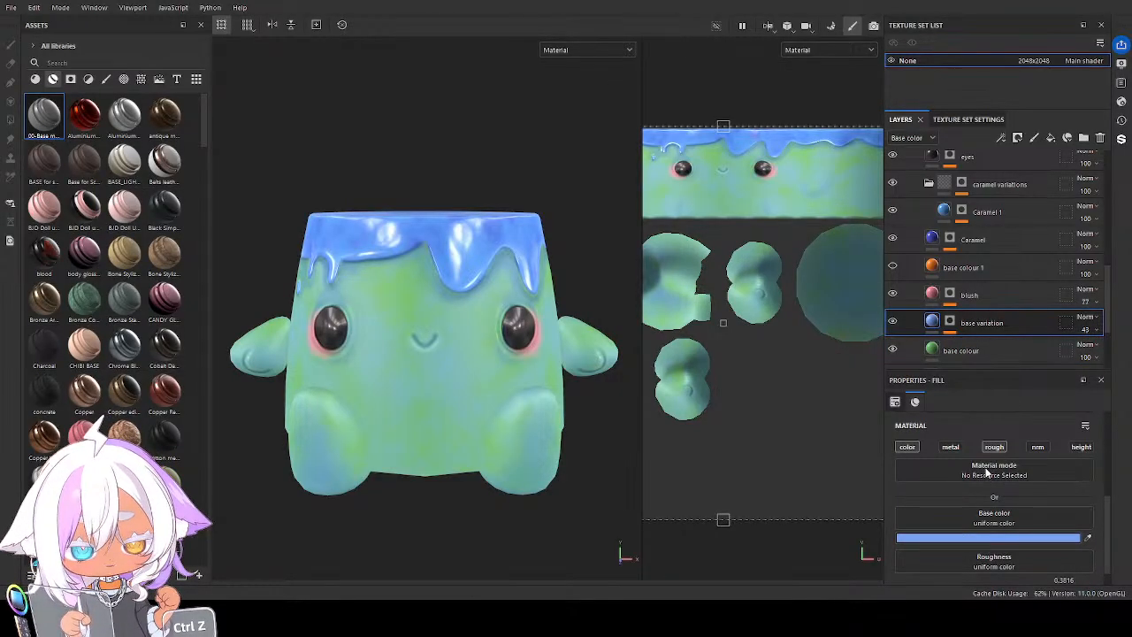
pyautogui.hotkey('ctrl', 'z')
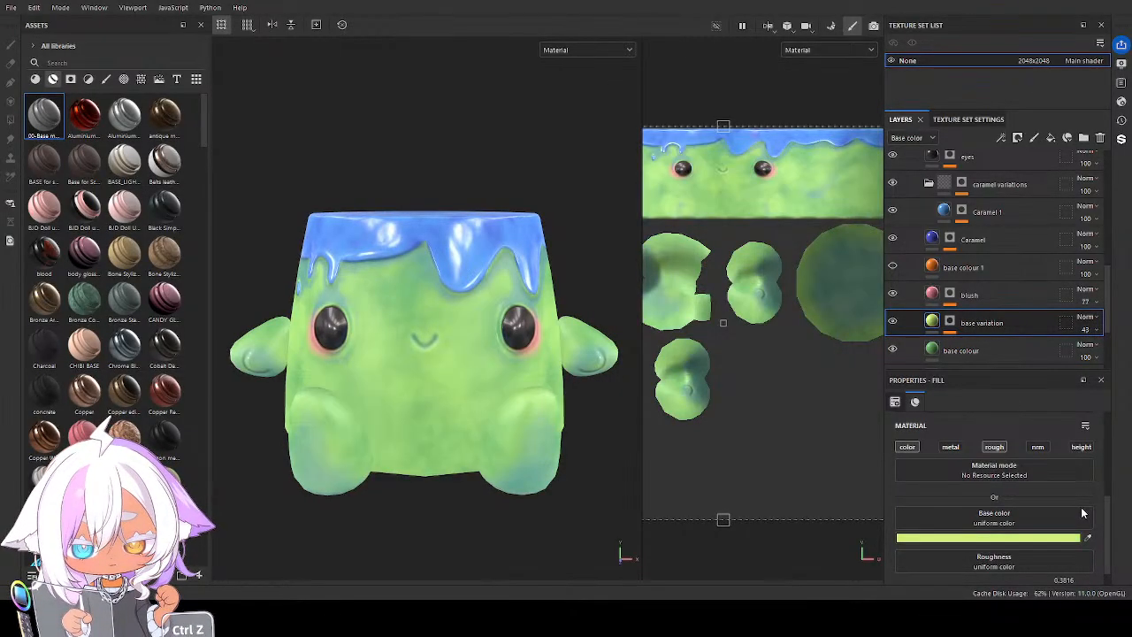
pyautogui.hotkey('ctrl', 'z')
pyautogui.hotkey('ctrl', 'z')
pyautogui.hotkey('ctrl', 'z')
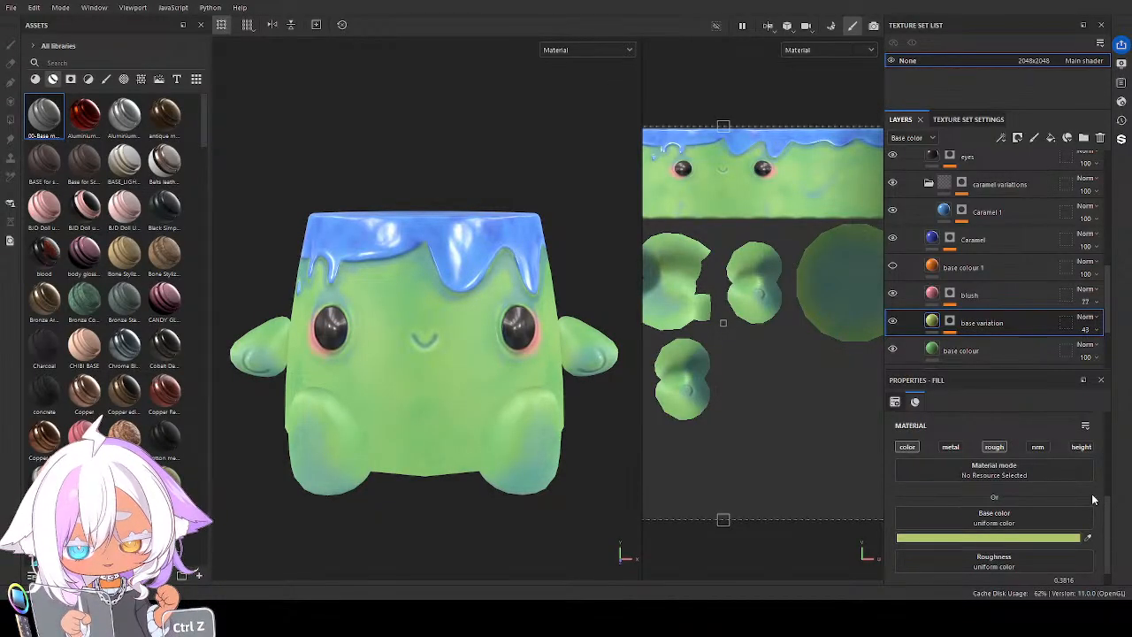
pyautogui.hotkey('ctrl', 'z')
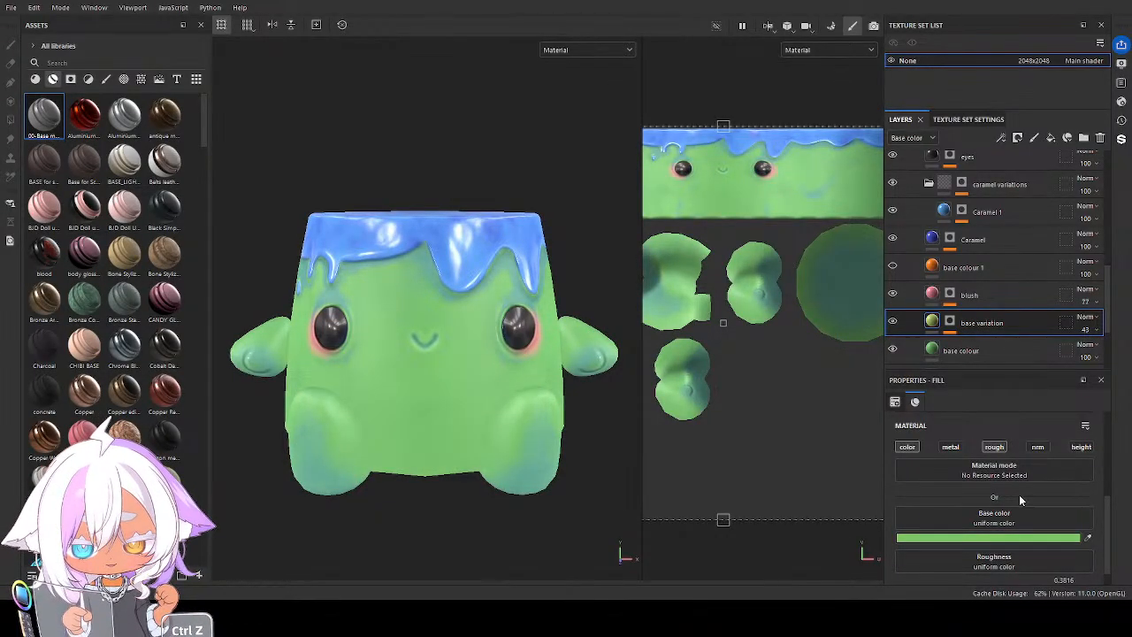
pyautogui.keyDown('alt'); pyautogui.moveTo(460, 348); pyautogui.dragTo(454, 460); pyautogui.keyUp('alt')
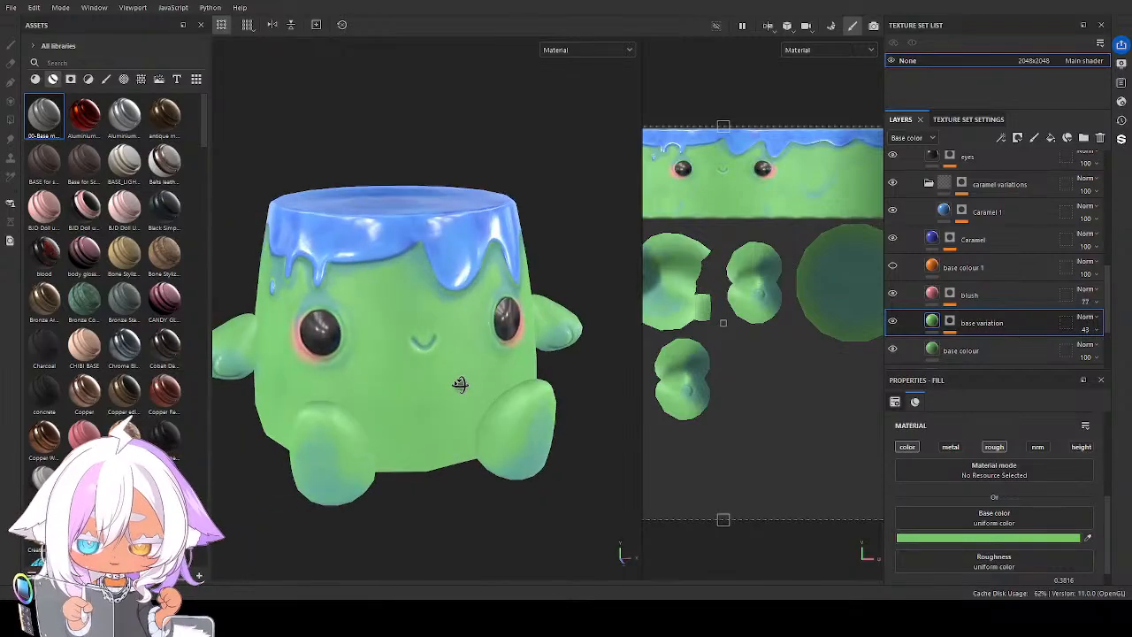
# Recolour the leaf glaze by setting the Caramel layer's Base color to yellow-green and the Caramel 1 layer's to lime green
pyautogui.click(937, 240)
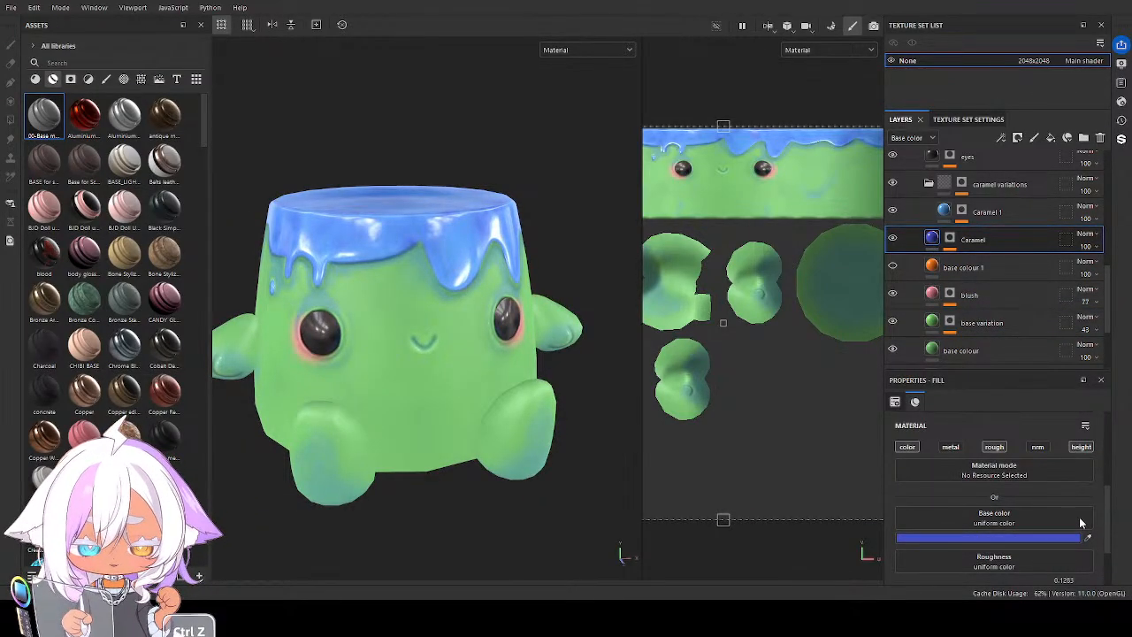
pyautogui.hotkey('ctrl', 'z')
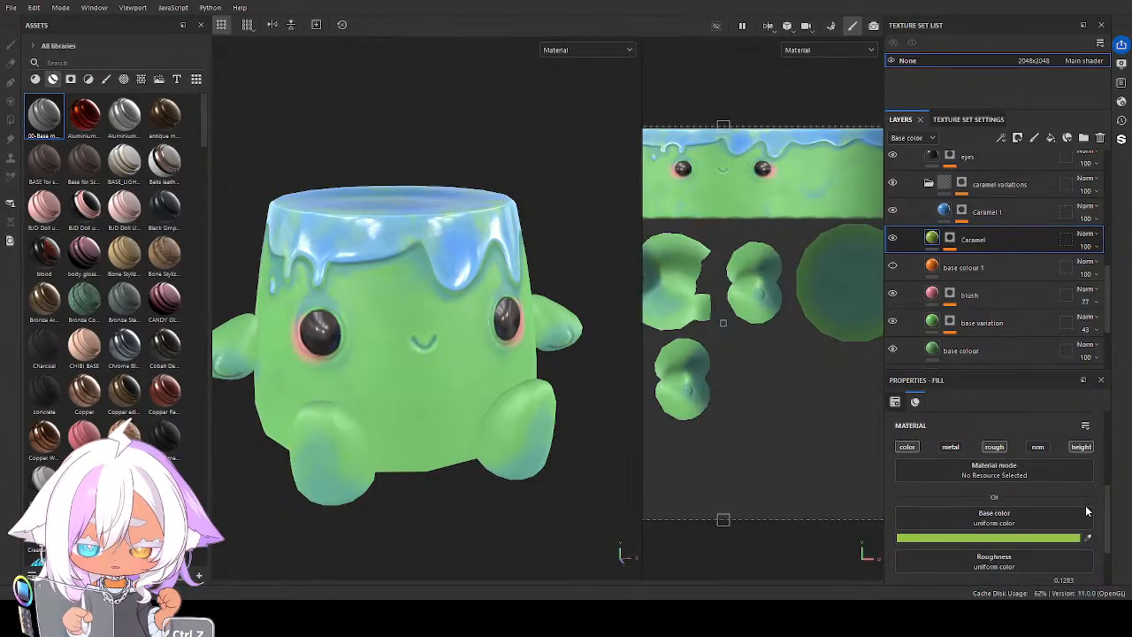
pyautogui.click(946, 212)
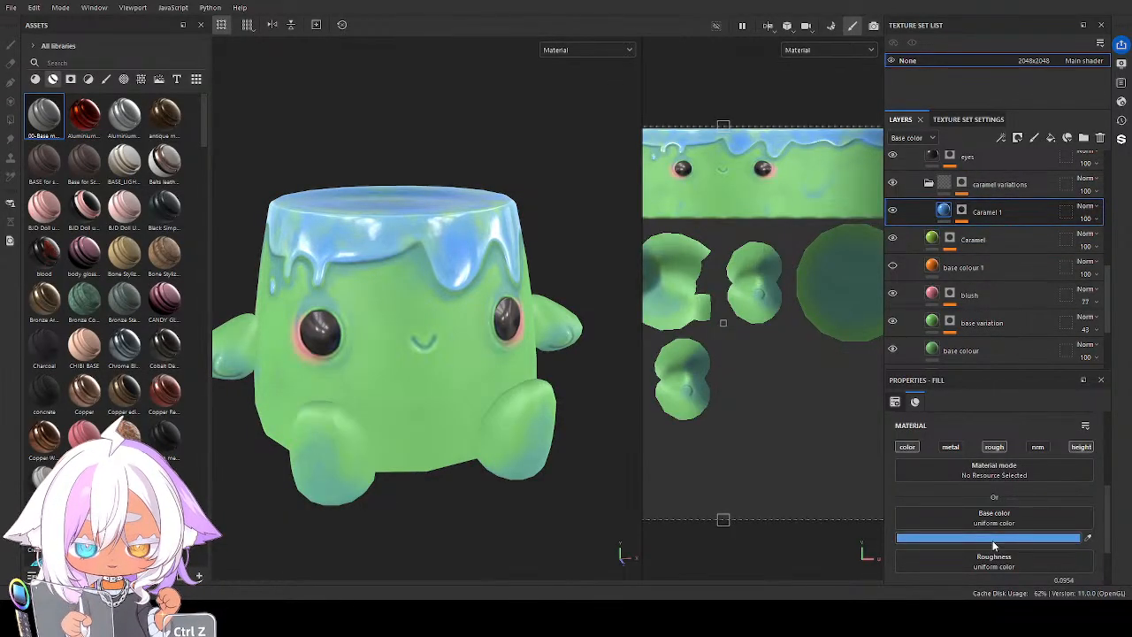
pyautogui.hotkey('ctrl', 'z')
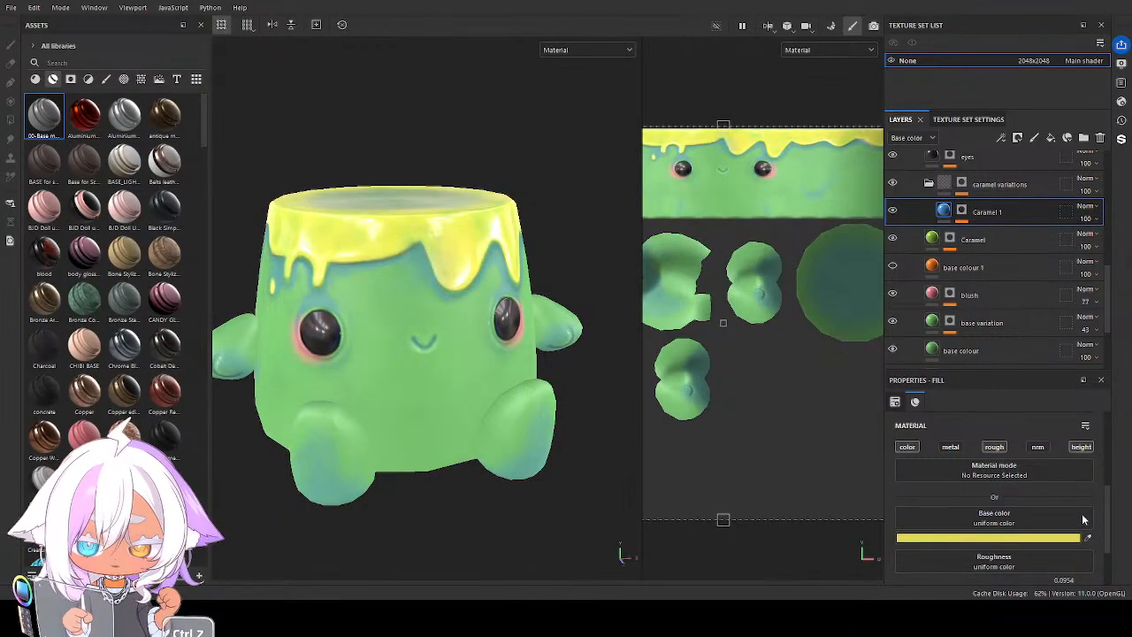
pyautogui.hotkey('ctrl', 'z')
pyautogui.hotkey('ctrl', 'z')
pyautogui.moveTo(506, 413)
pyautogui.keyDown('alt'); pyautogui.mouseDown()
pyautogui.moveTo(538, 385)
pyautogui.moveTo(525, 403)
pyautogui.mouseUp(); pyautogui.keyUp('alt')
# Set the Base color of the leaf folder's AO layer to a vivid yellowish green
pyautogui.scroll(2, 995, 229)
pyautogui.click(981, 170)
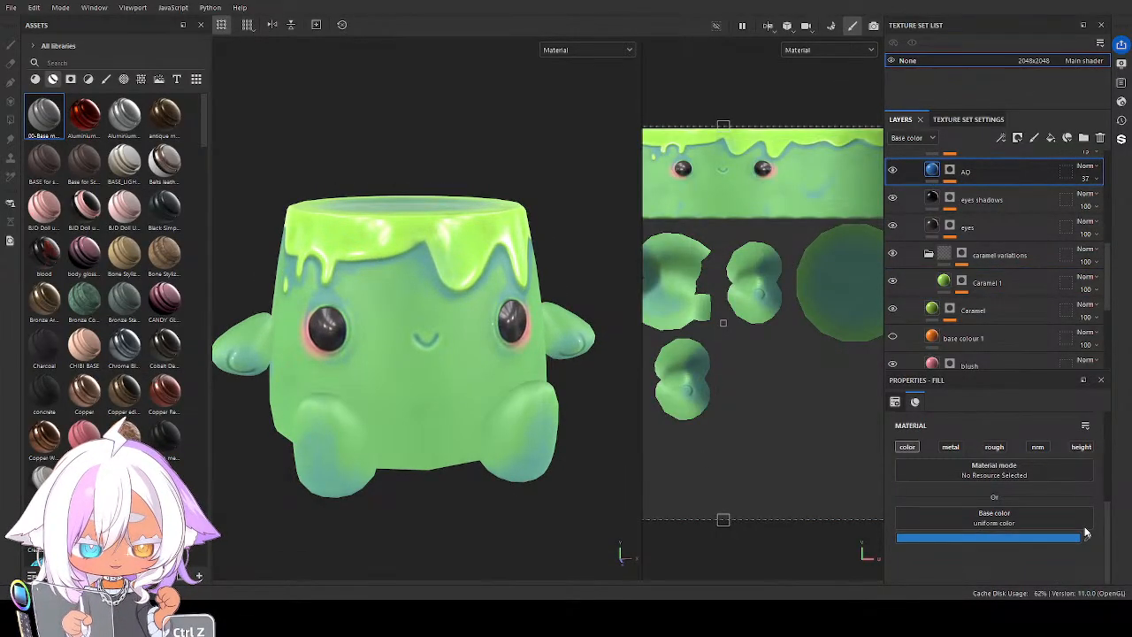
pyautogui.moveTo(1086, 525); pyautogui.dragTo(1093, 510)
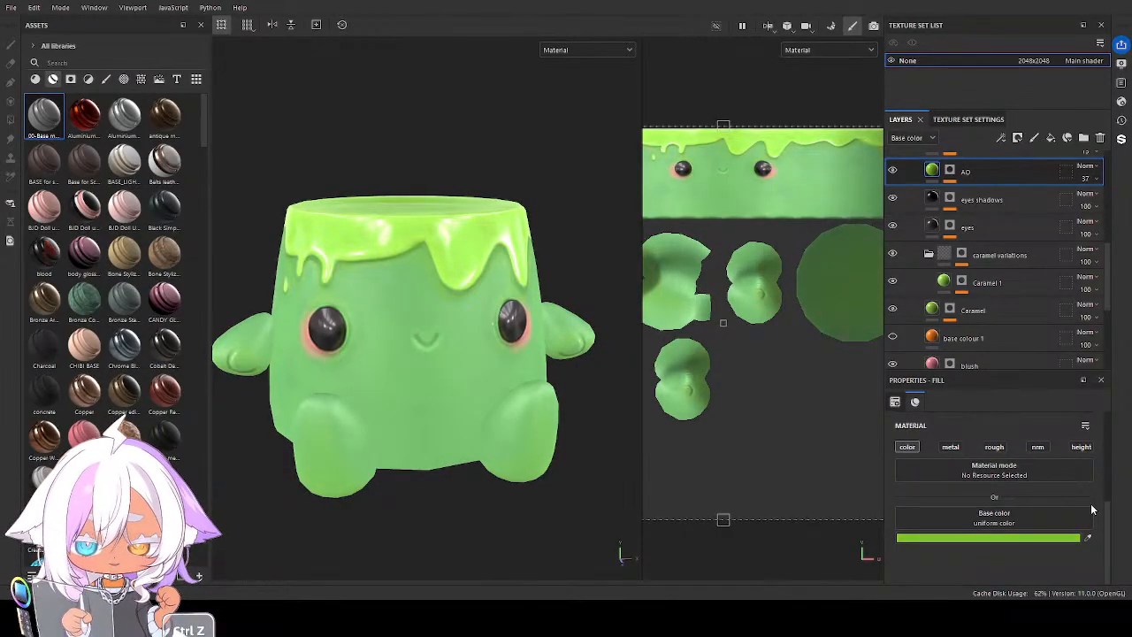
# Darken the leaf folder's base colour layer to a deeper, muted green Base color
pyautogui.keyDown('alt'); pyautogui.moveTo(603, 457); pyautogui.dragTo(599, 424); pyautogui.keyUp('alt')
pyautogui.scroll(-5, 955, 274)
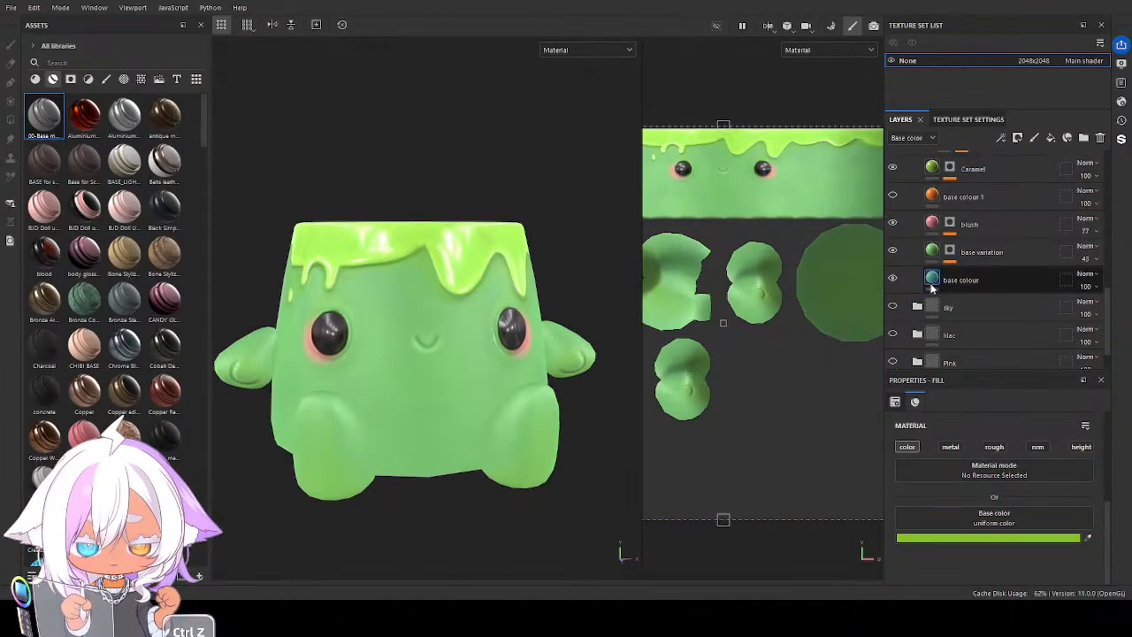
pyautogui.click(935, 281)
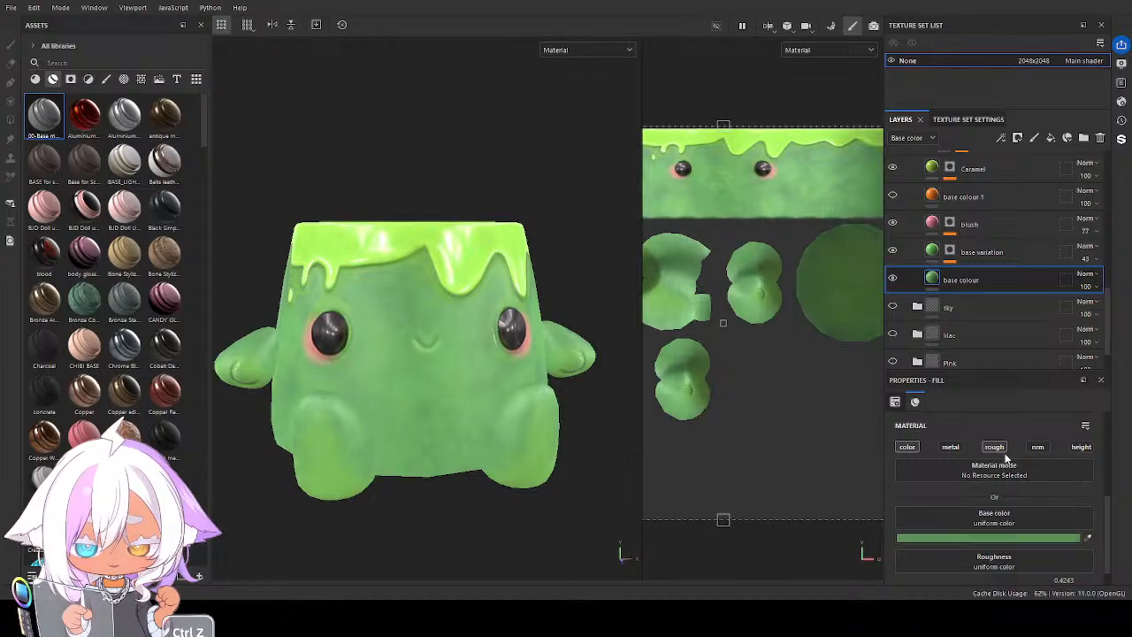
# Try minty and yellowish tones on the leaf folder's base colour layer and settle its Base color on a medium green
pyautogui.hotkey('ctrl', 'z')
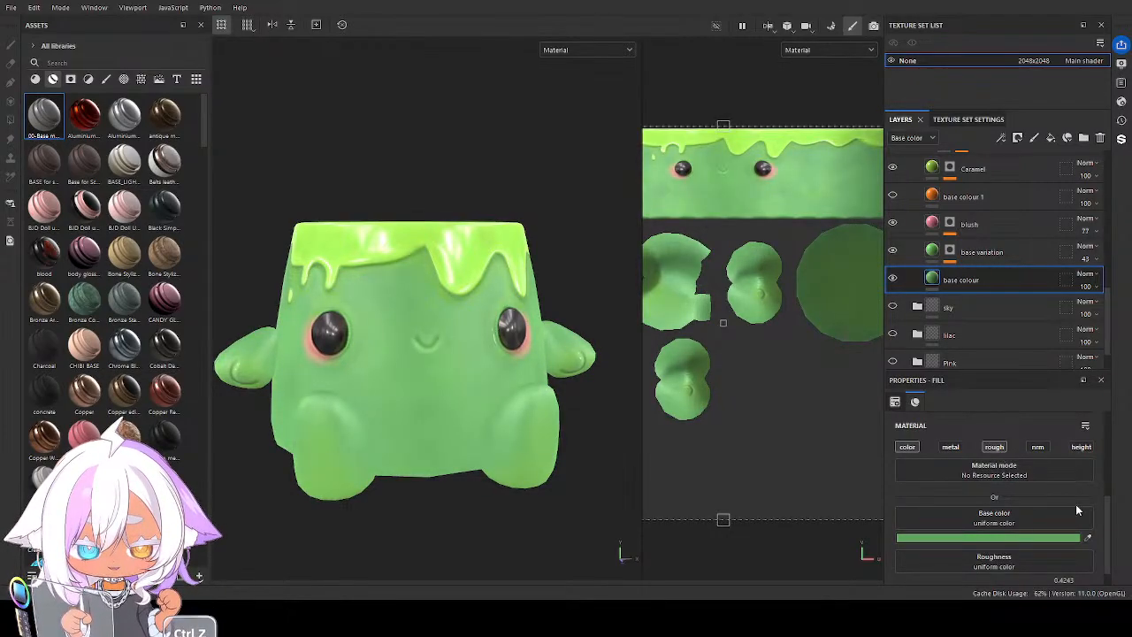
pyautogui.hotkey('ctrl', 'z')
pyautogui.hotkey('ctrl', 'z')
pyautogui.hotkey('ctrl', 'z')
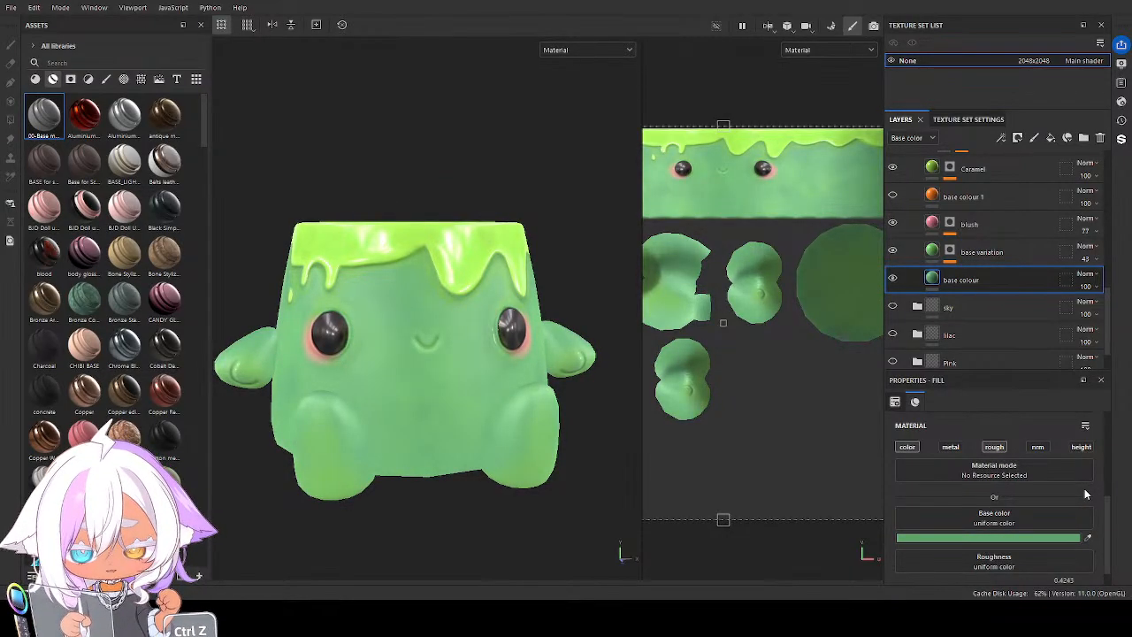
pyautogui.hotkey('ctrl', 'z')
pyautogui.hotkey('ctrl', 'z')
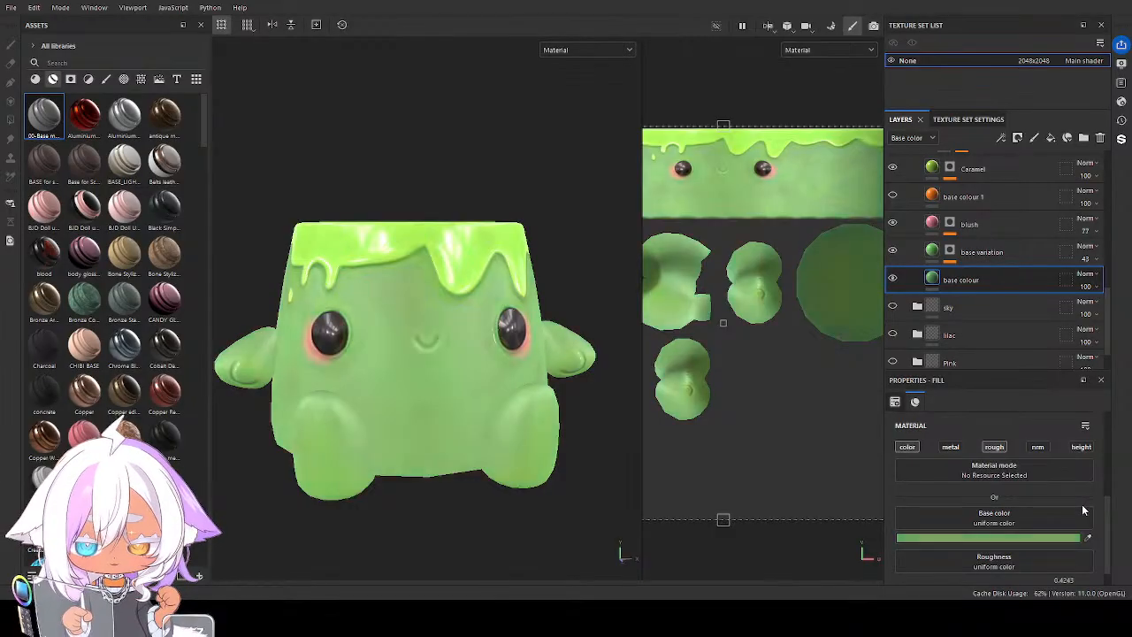
pyautogui.hotkey('ctrl', 'z')
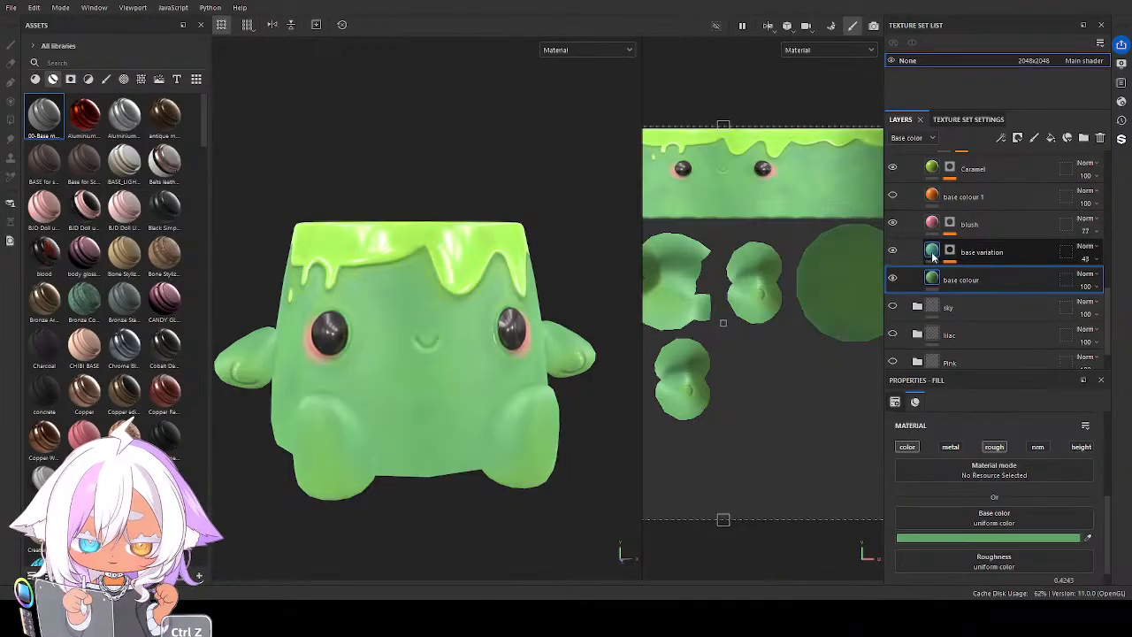
# Recolour the leaf body details by giving base variation a soft yellow-green Base color and blush a salmon one
pyautogui.click(931, 254)
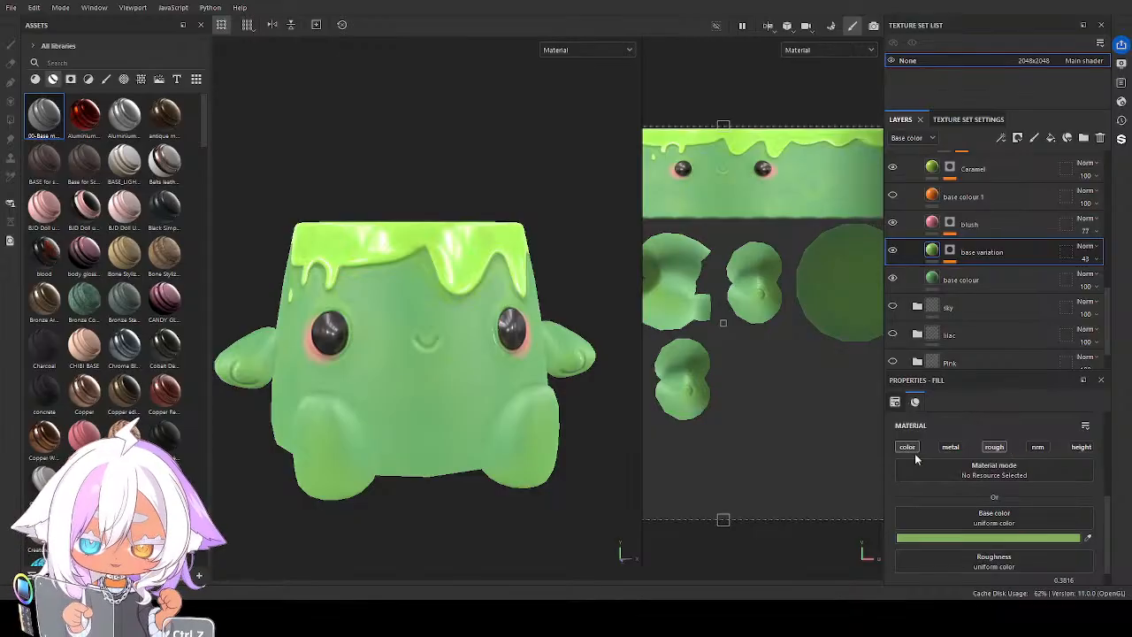
pyautogui.keyDown('alt'); pyautogui.moveTo(532, 415); pyautogui.dragTo(797, 329); pyautogui.keyUp('alt')
pyautogui.scroll(2, 937, 292)
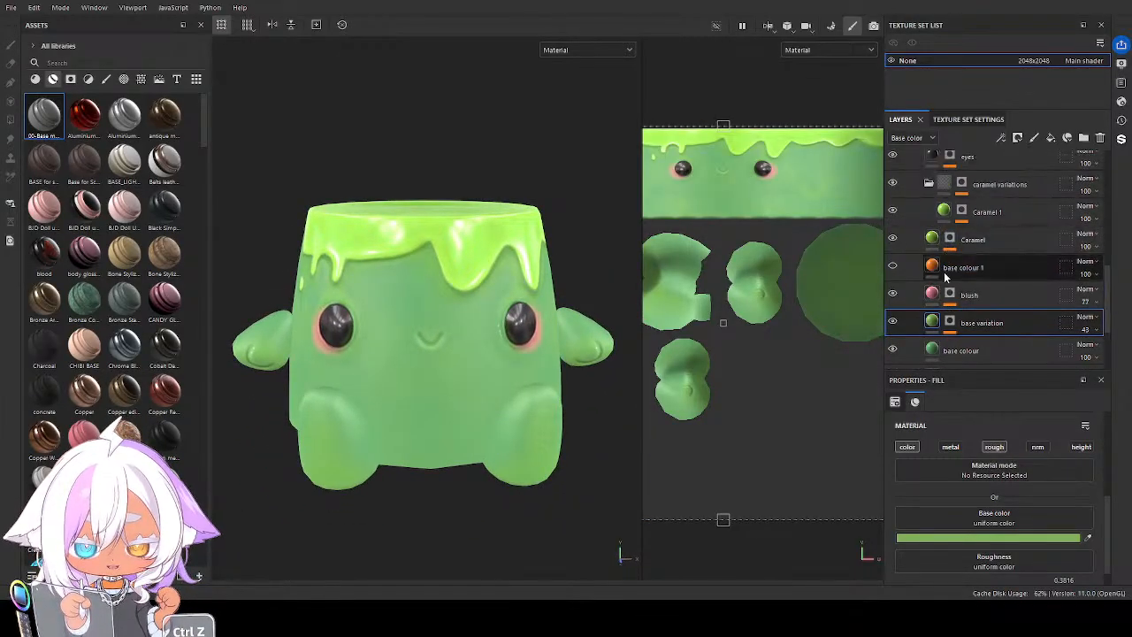
pyautogui.click(936, 302)
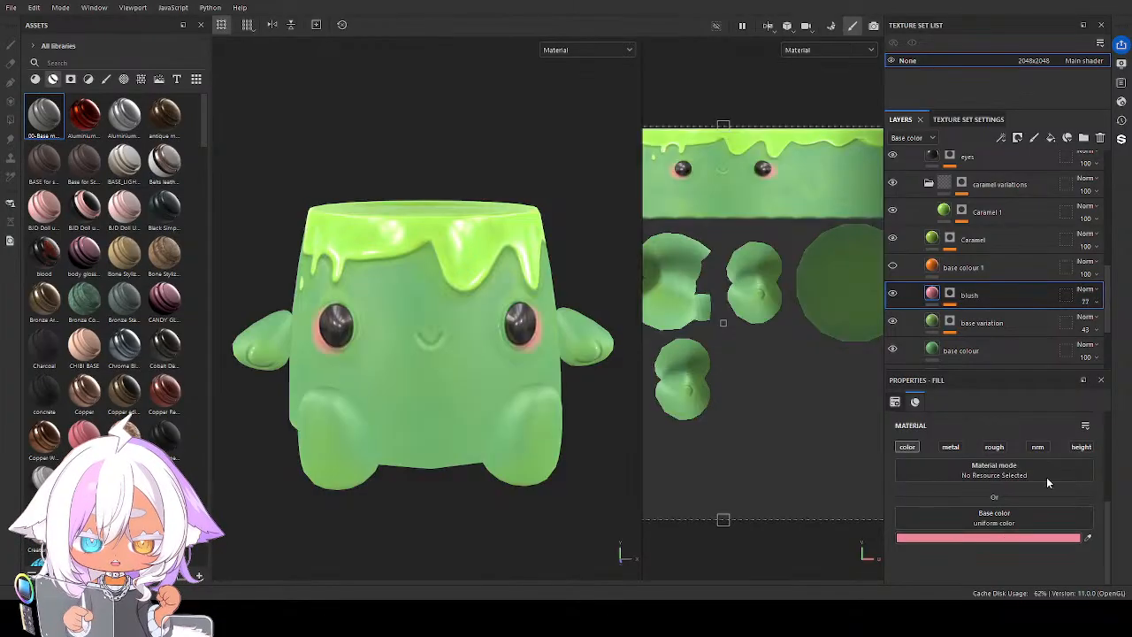
pyautogui.hotkey('ctrl', 'z')
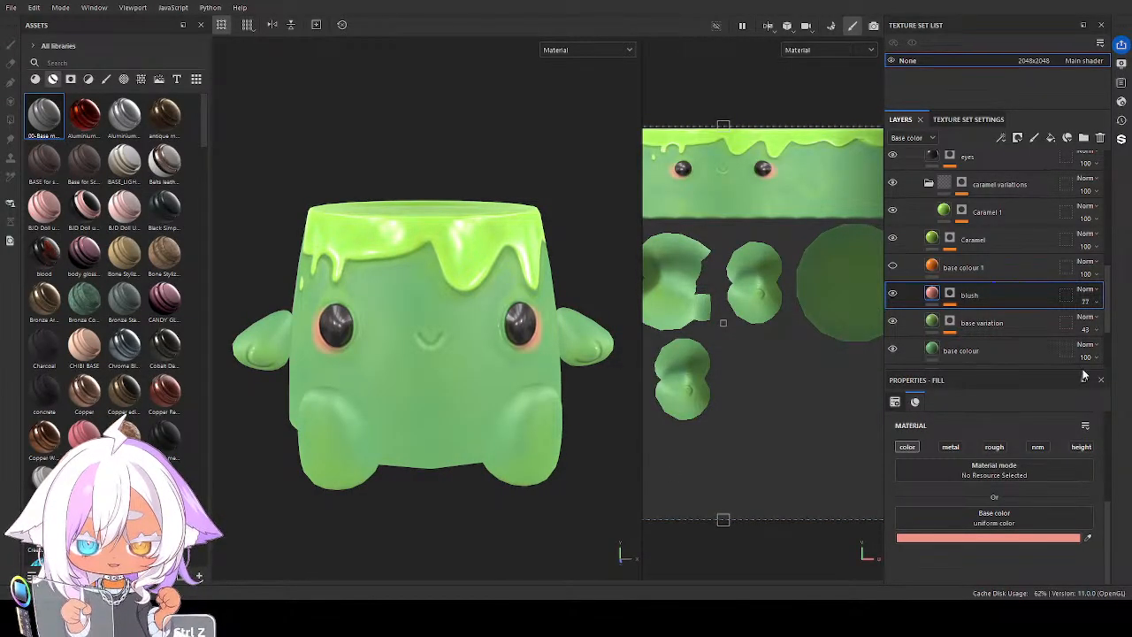
# Set the Base color of the leaf folder's Caramel layer to a darker grass green
pyautogui.scroll(1, 1076, 334)
pyautogui.click(991, 275)
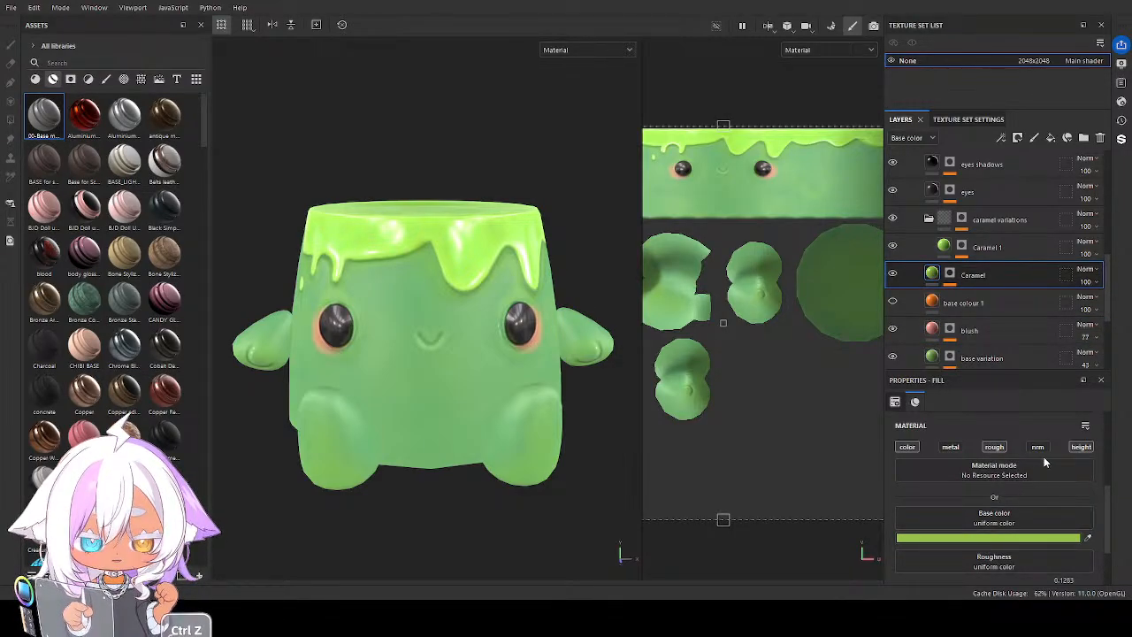
pyautogui.hotkey('ctrl', 'z')
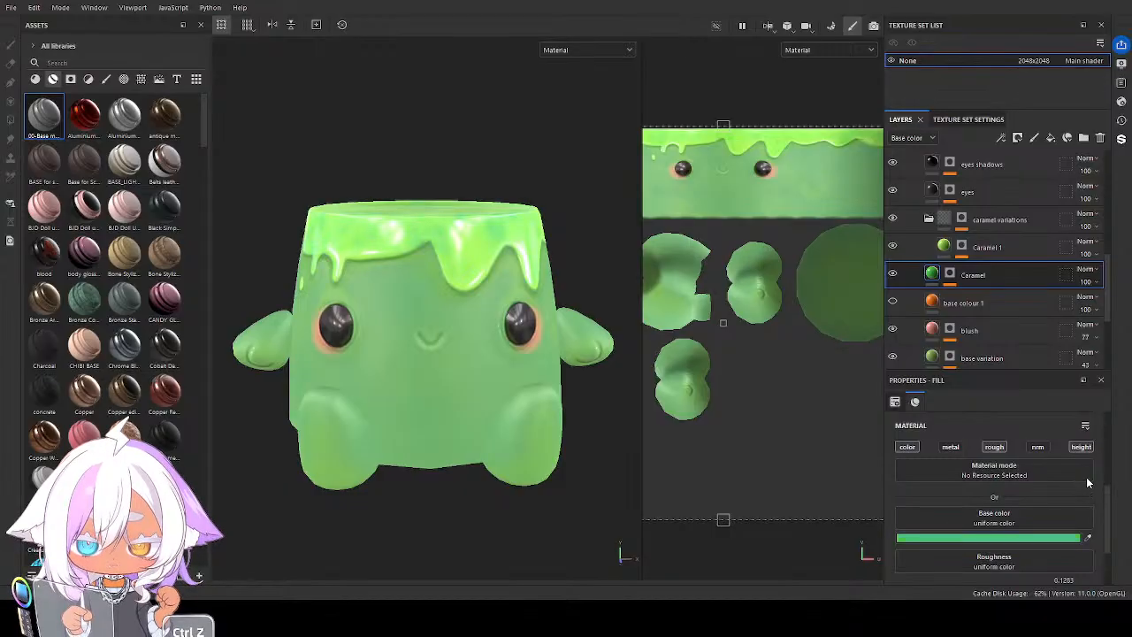
pyautogui.hotkey('ctrl', 'z')
pyautogui.hotkey('ctrl', 'z')
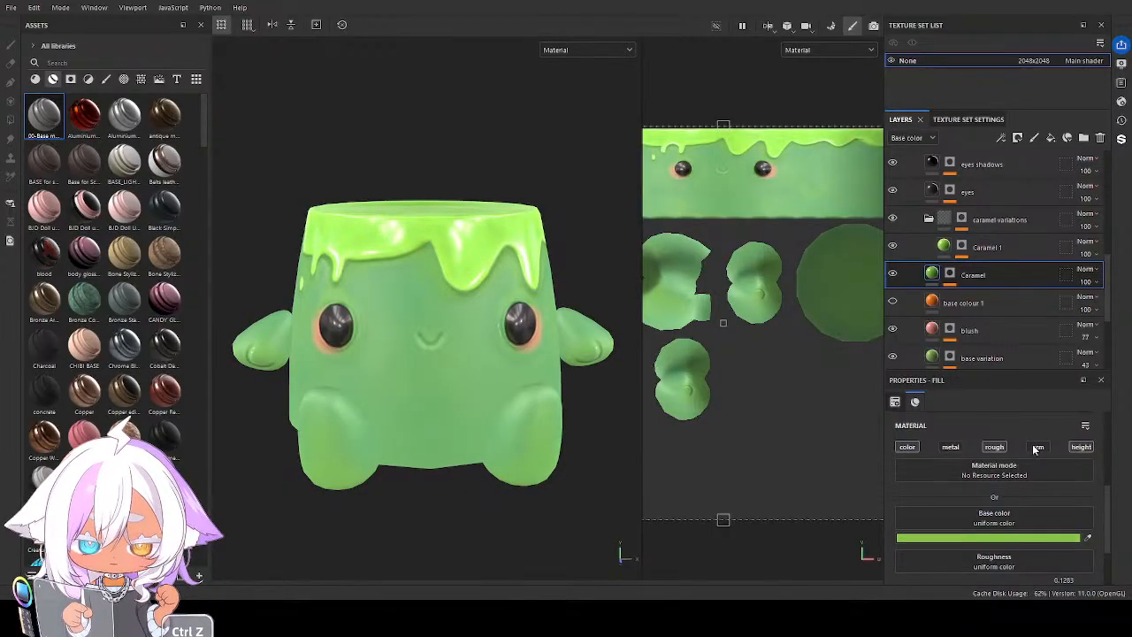
pyautogui.hotkey('ctrl', 'z')
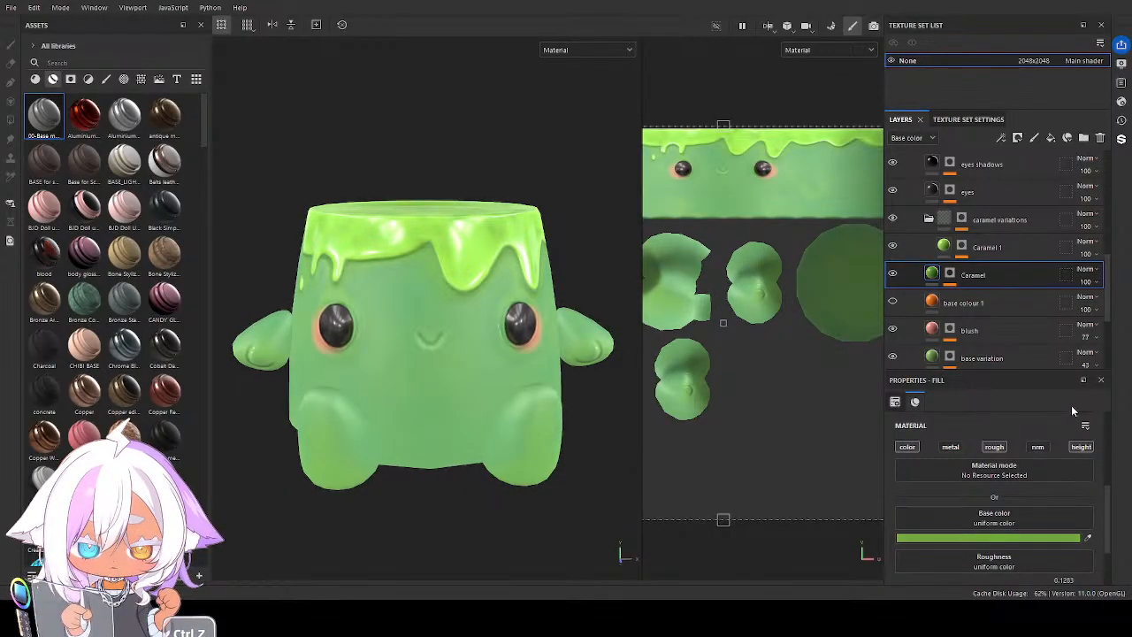
# Shift the Base color of the leaf folder's Caramel 1 layer to a slightly deeper lime green
pyautogui.click(944, 247)
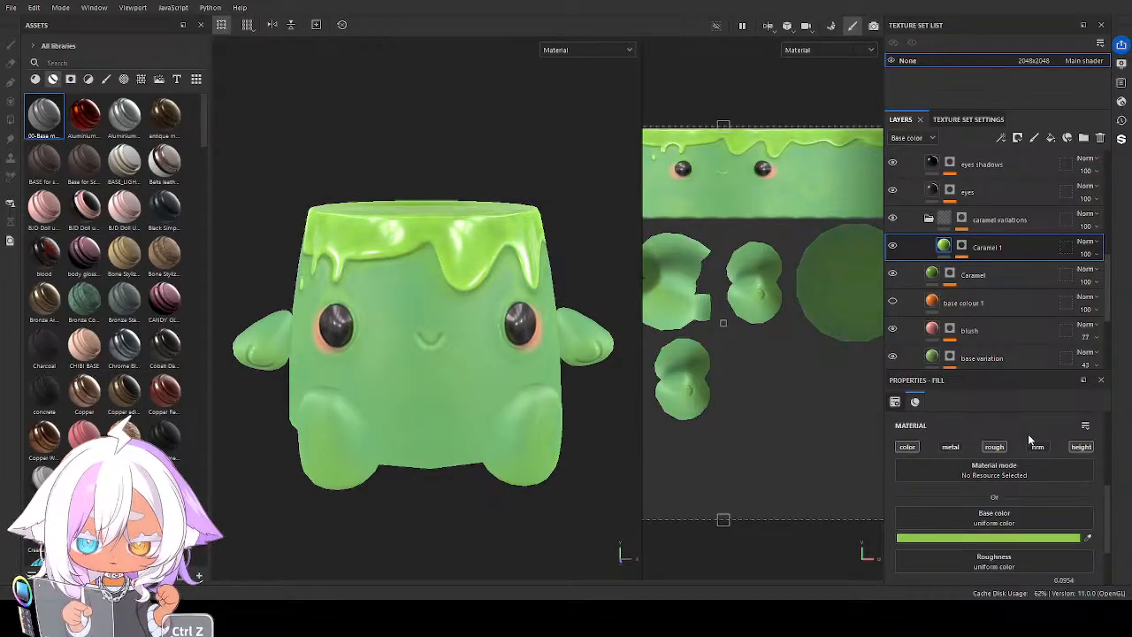
pyautogui.hotkey('ctrl', 'z')
pyautogui.keyDown('alt'); pyautogui.moveTo(568, 399); pyautogui.dragTo(523, 352); pyautogui.keyUp('alt')
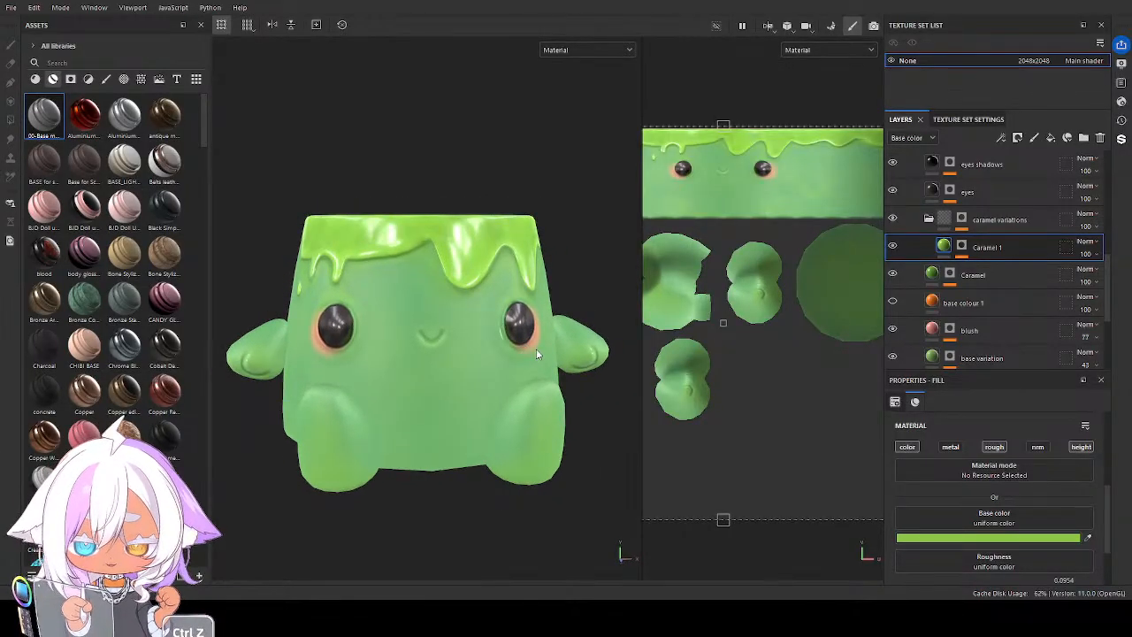
# Set the leaf folder's AO layer to a deeper leaf-green Base color and save the project
pyautogui.scroll(3, 983, 208)
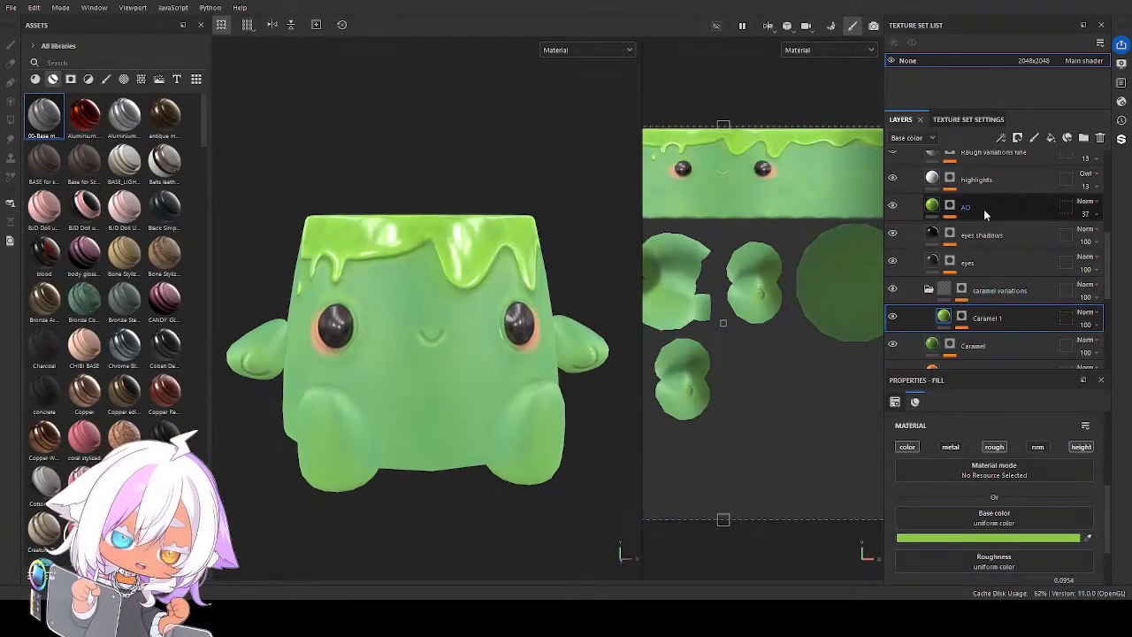
pyautogui.click(931, 208)
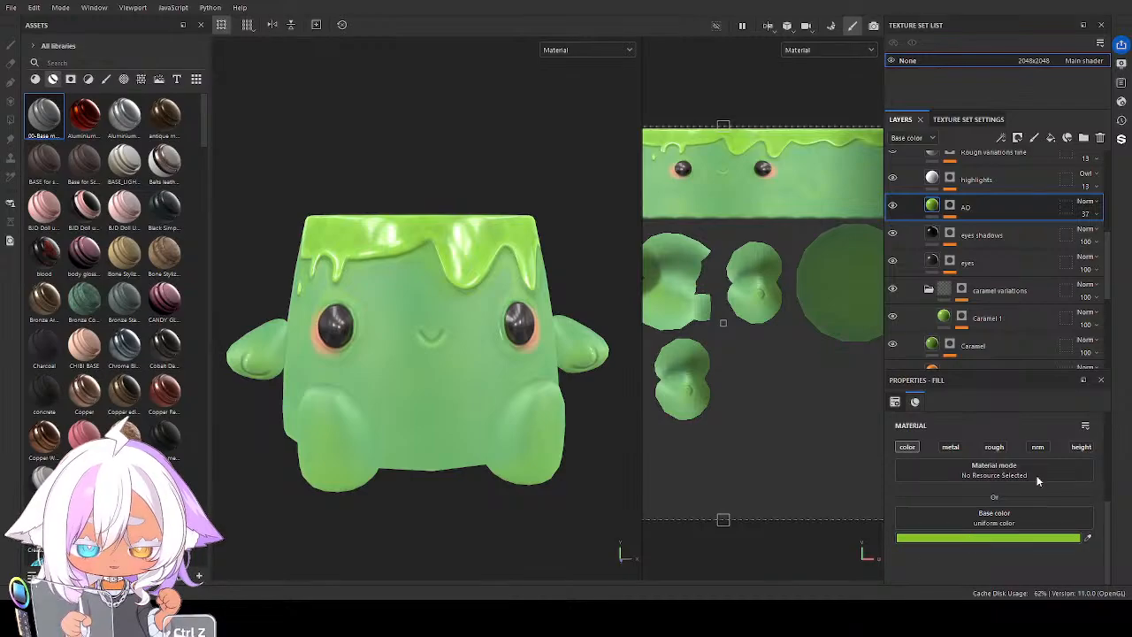
pyautogui.hotkey('ctrl', 'z')
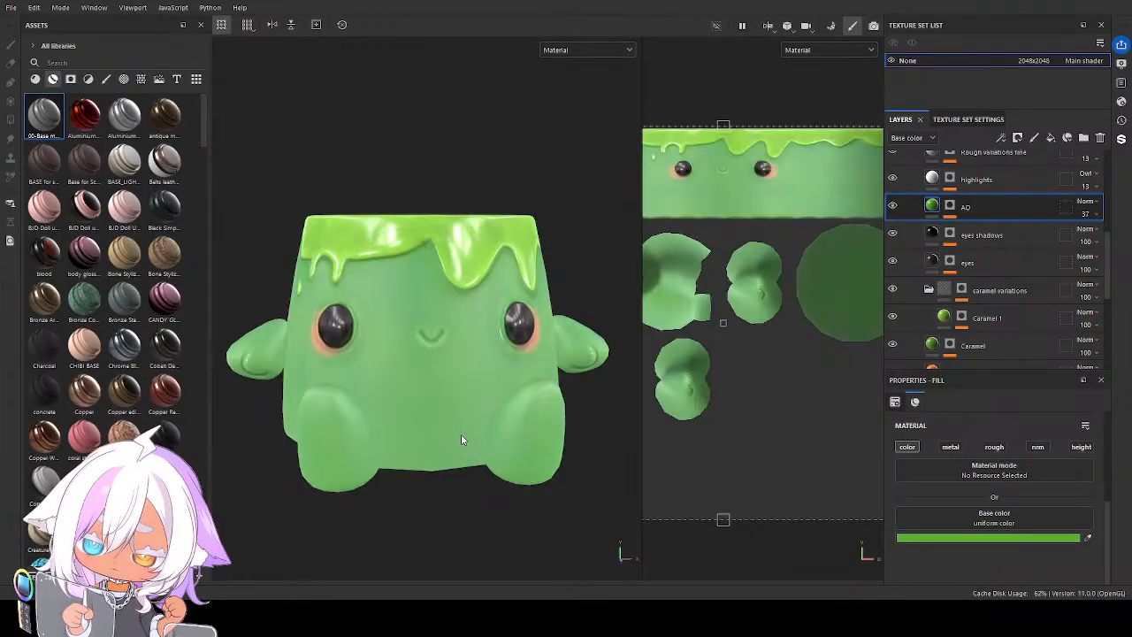
pyautogui.moveTo(461, 434)
pyautogui.keyDown('alt'); pyautogui.mouseDown()
pyautogui.moveTo(534, 341)
pyautogui.moveTo(480, 457)
pyautogui.moveTo(424, 444)
pyautogui.moveTo(435, 416)
pyautogui.moveTo(556, 472)
pyautogui.moveTo(453, 386)
pyautogui.moveTo(463, 430)
pyautogui.mouseUp(); pyautogui.keyUp('alt')
pyautogui.hotkey('ctrl', 's')
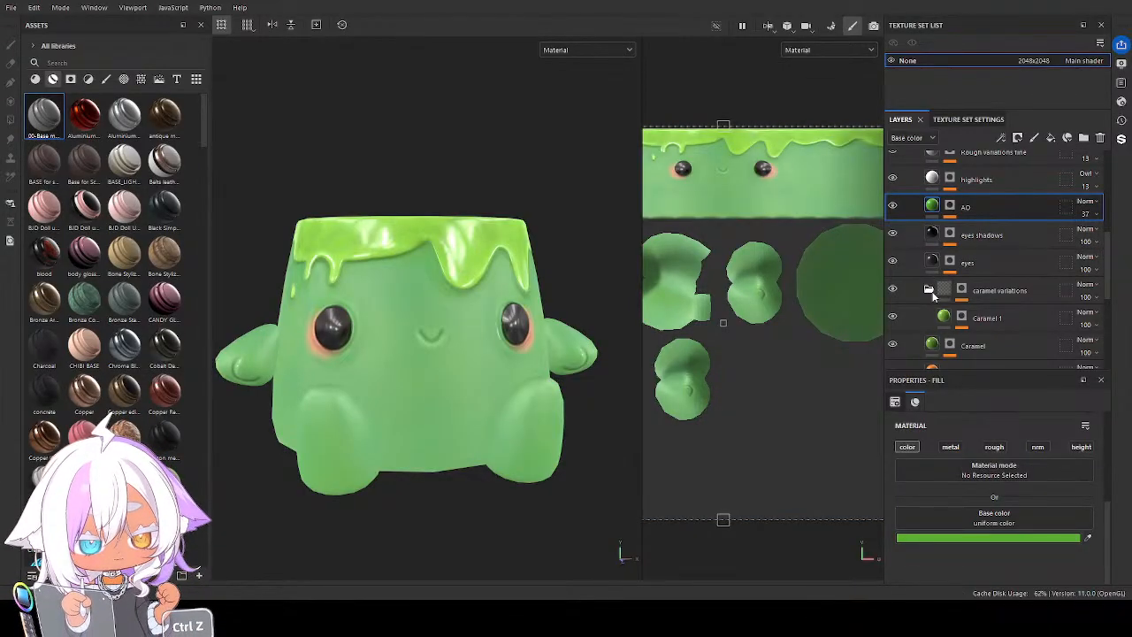
# Collapse the leaf folder, duplicate it and hide the original
pyautogui.scroll(3, 928, 230)
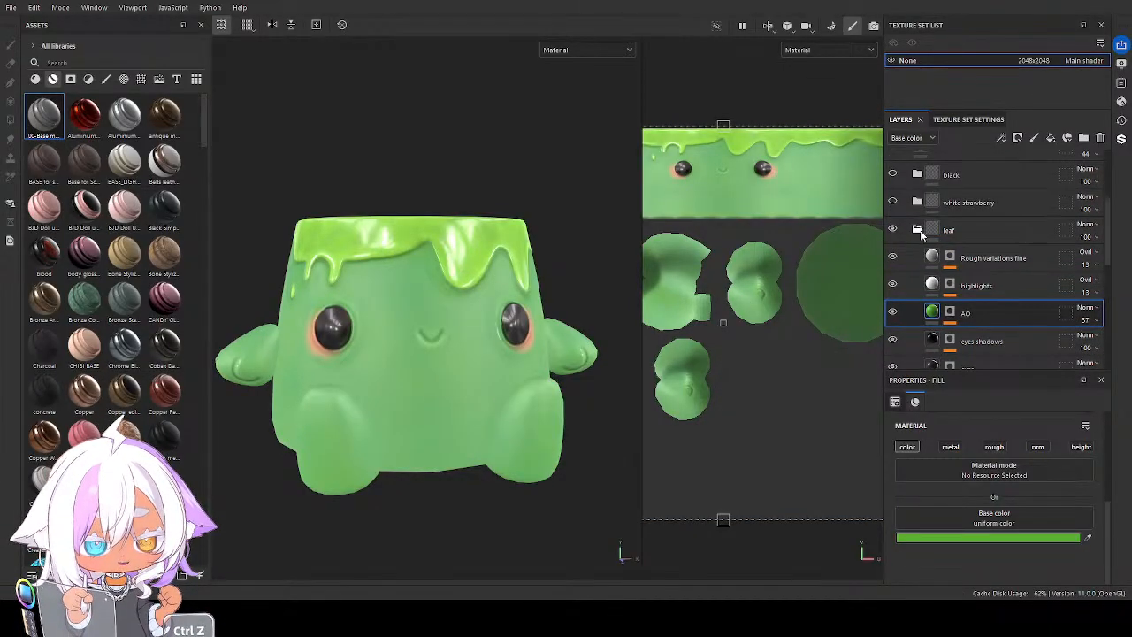
pyautogui.click(920, 232)
pyautogui.moveTo(447, 377)
pyautogui.keyDown('alt'); pyautogui.mouseDown()
pyautogui.moveTo(482, 382)
pyautogui.moveTo(451, 381)
pyautogui.moveTo(453, 372)
pyautogui.mouseUp(); pyautogui.keyUp('alt')
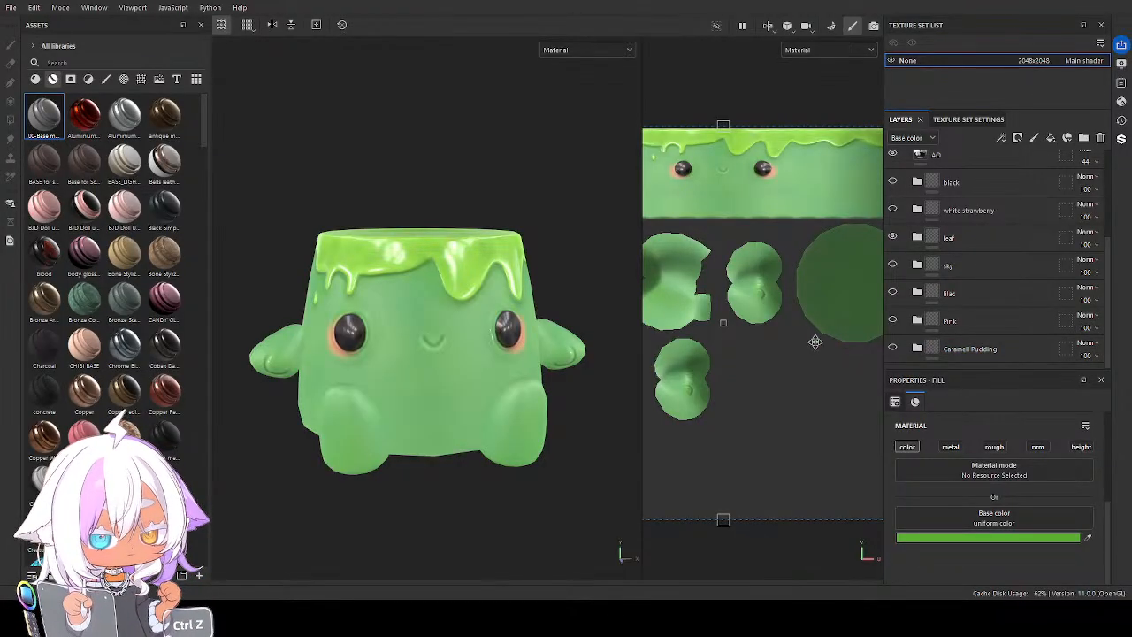
pyautogui.scroll(2, 969, 256)
pyautogui.scroll(-1, 968, 252)
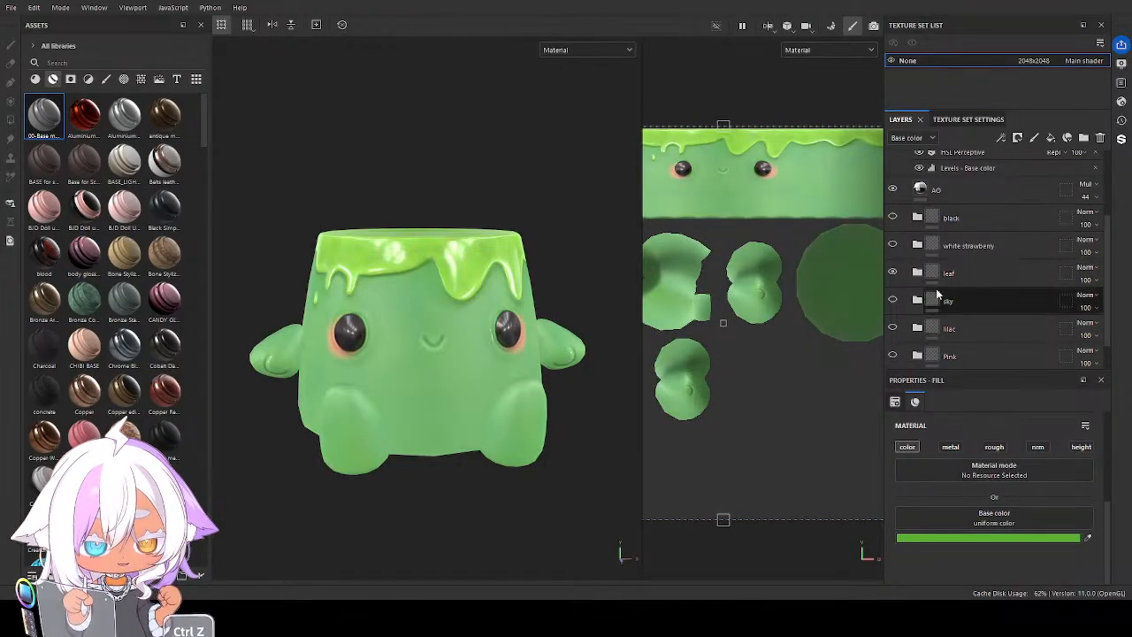
pyautogui.click(1000, 277)
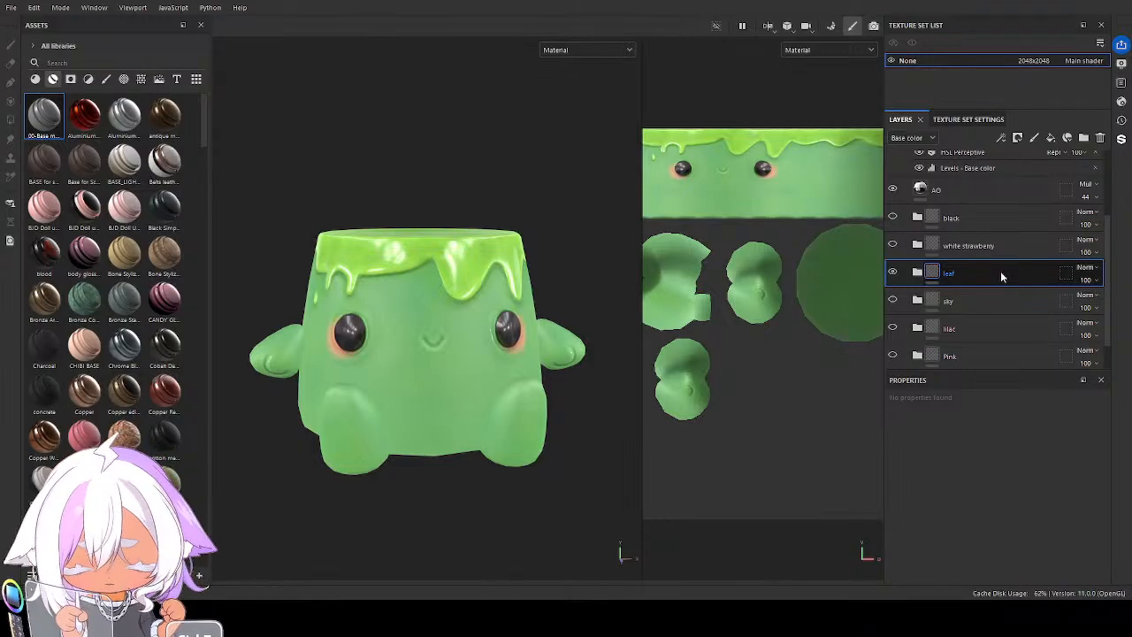
pyautogui.hotkey('ctrl', 'z')
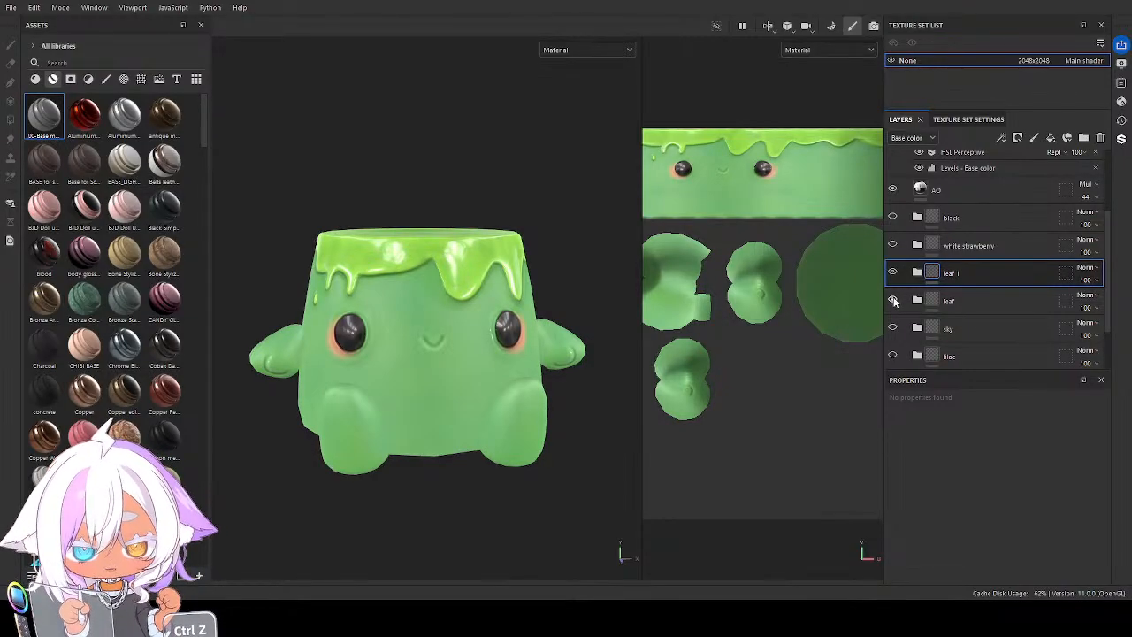
# Set the Base color of the base colour layer inside the duplicated leaf folder to dark brown
pyautogui.click(917, 272)
pyautogui.scroll(-1, 965, 312)
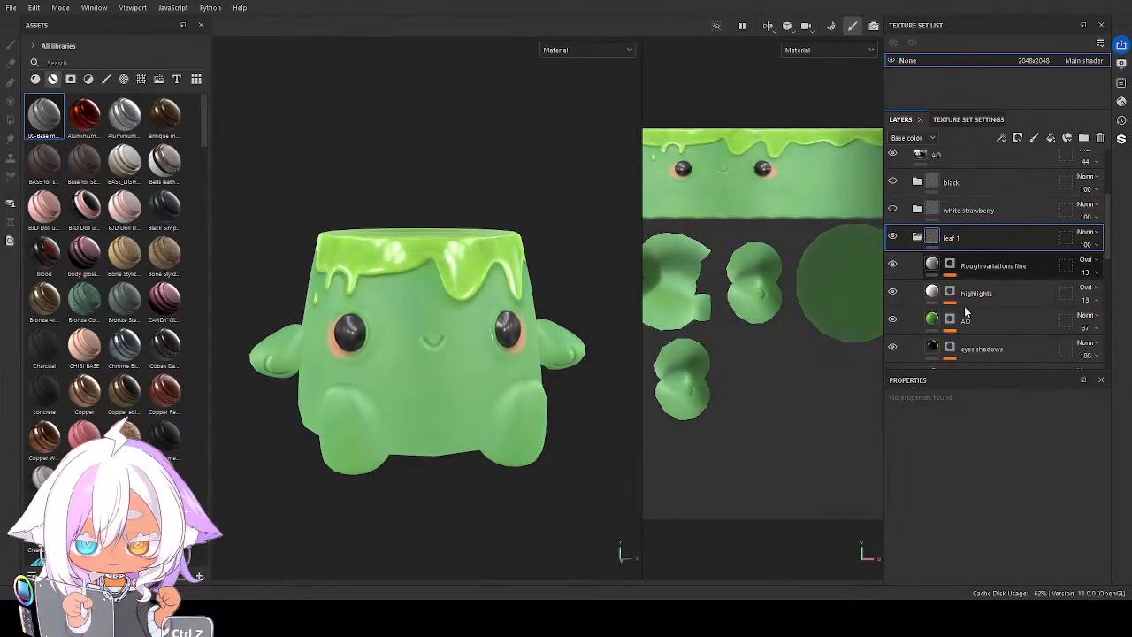
pyautogui.scroll(-2, 965, 311)
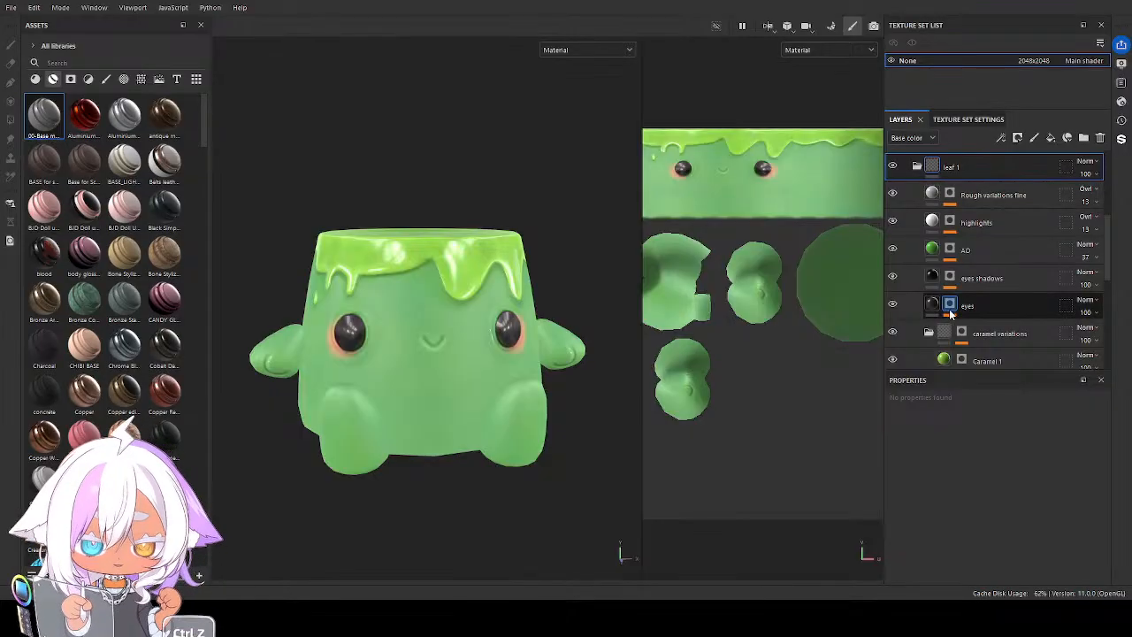
pyautogui.scroll(-4, 964, 311)
pyautogui.hotkey('ctrl', 'z')
pyautogui.click(960, 287)
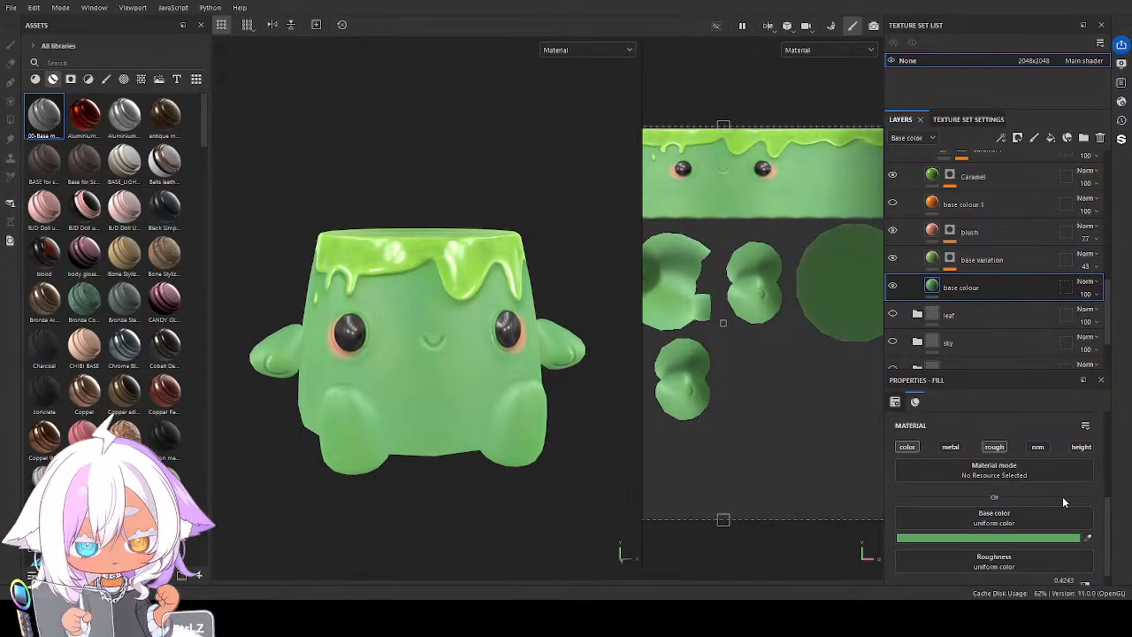
pyautogui.click(1084, 535)
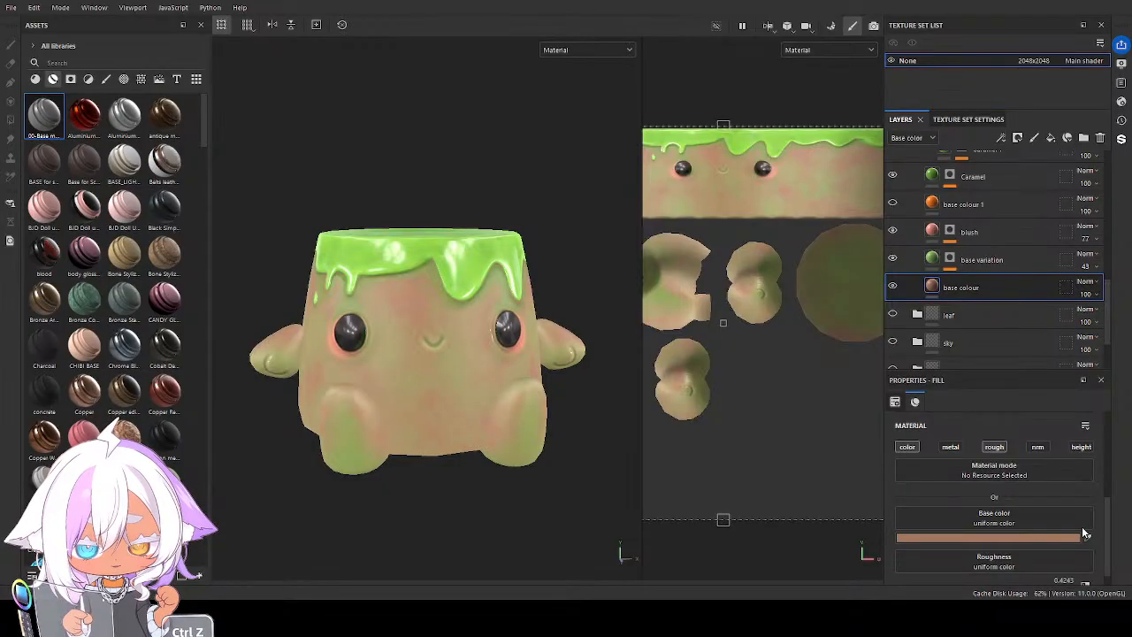
pyautogui.hotkey('ctrl', 'z')
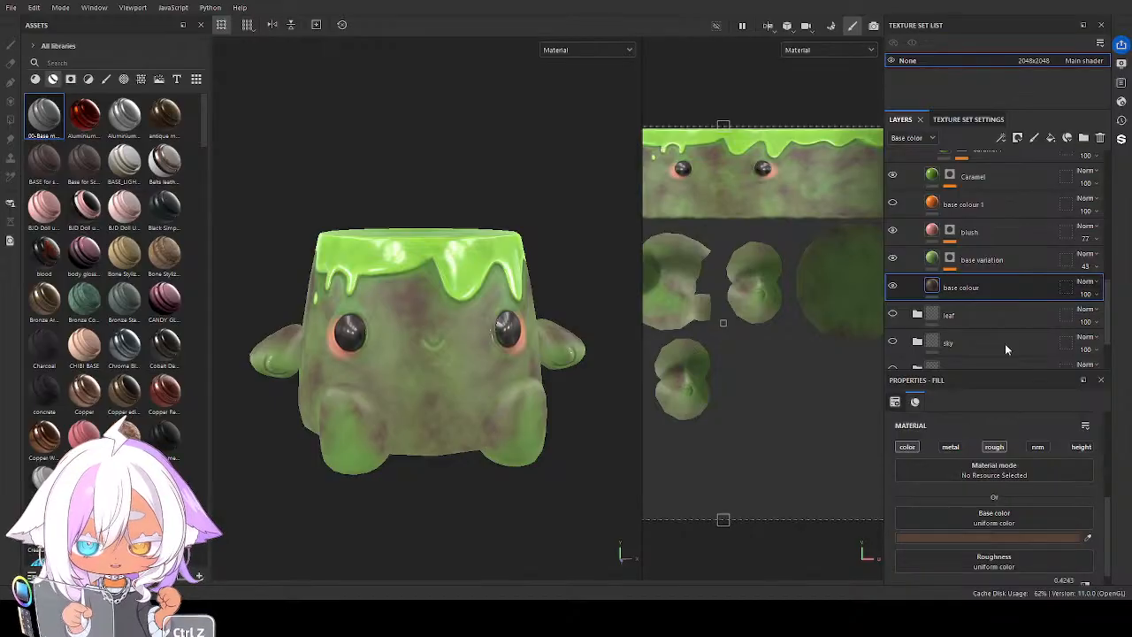
# Set the Base color of the duplicate folder's base variation layer to a muted mid brown
pyautogui.click(999, 259)
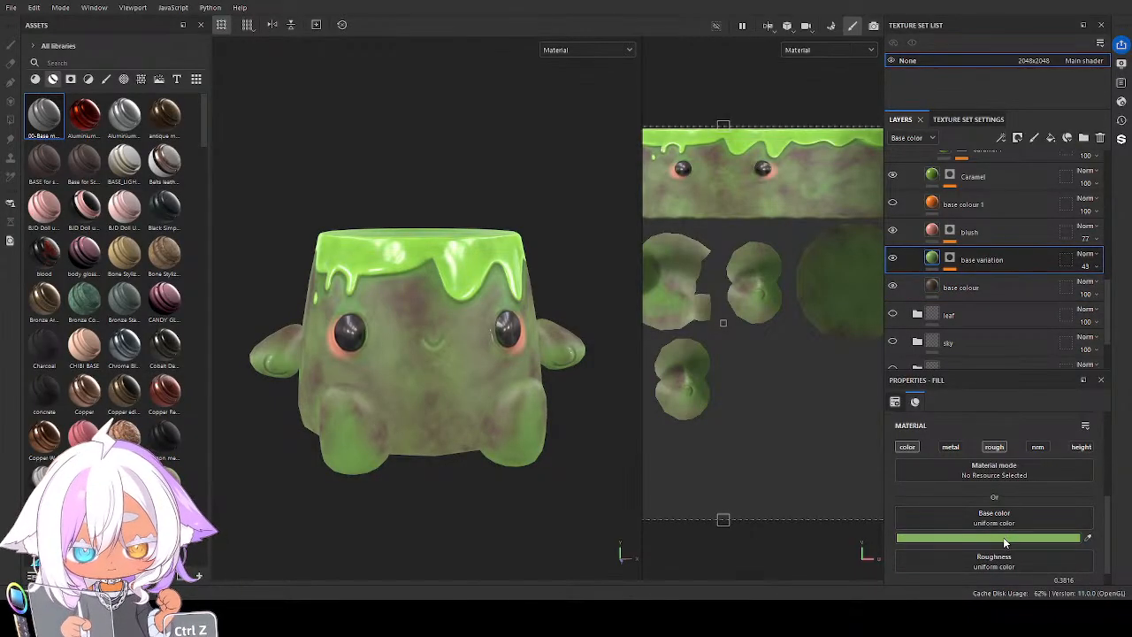
pyautogui.hotkey('ctrl', 'z')
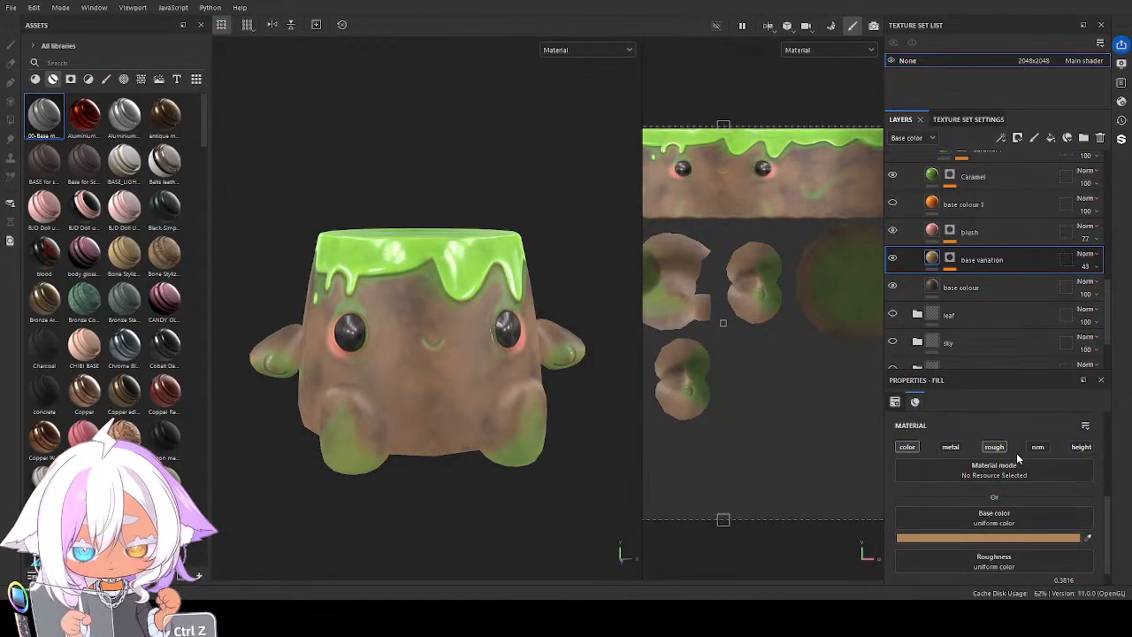
pyautogui.hotkey('ctrl', 'z')
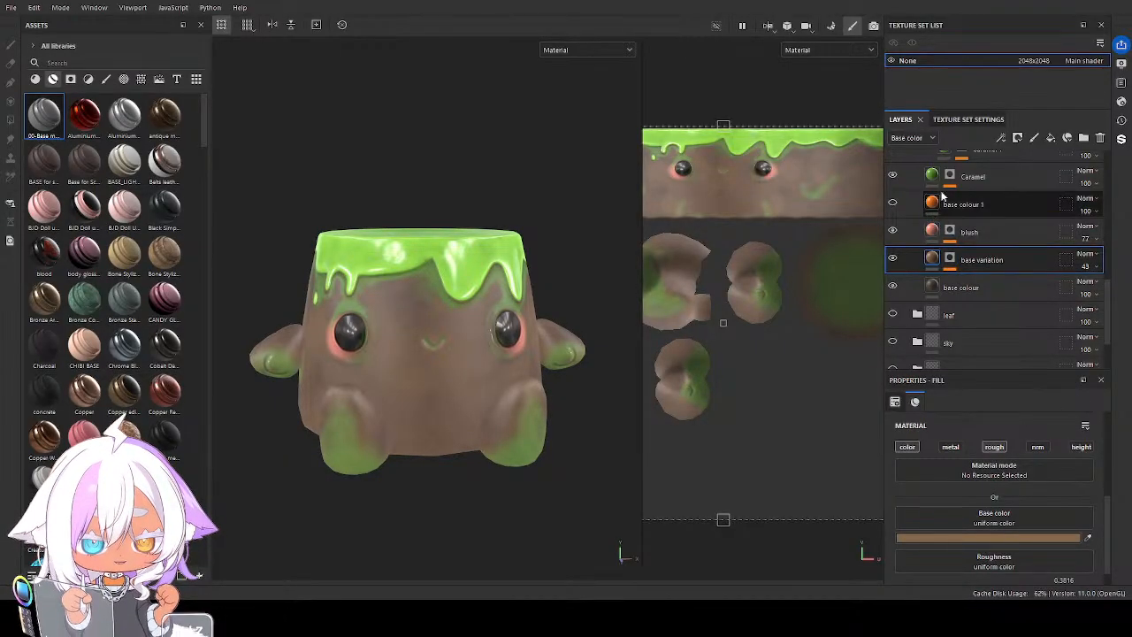
# Set the Base color of the duplicate folder's Caramel layer to a very dark brown
pyautogui.click(936, 176)
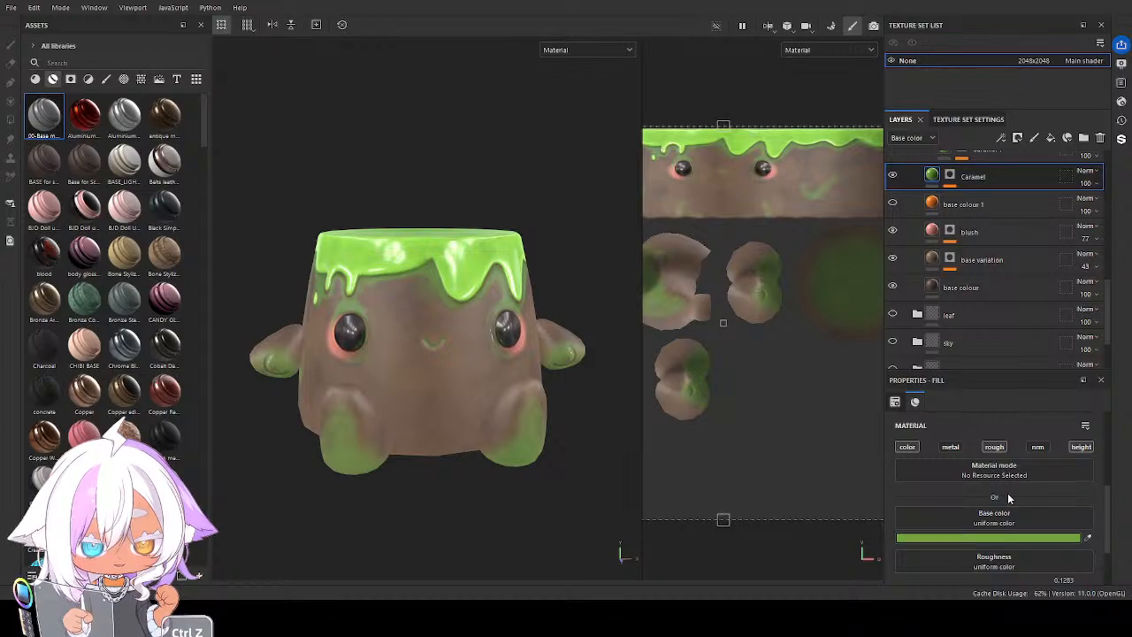
pyautogui.hotkey('ctrl', 'z')
pyautogui.hotkey('ctrl', 'z')
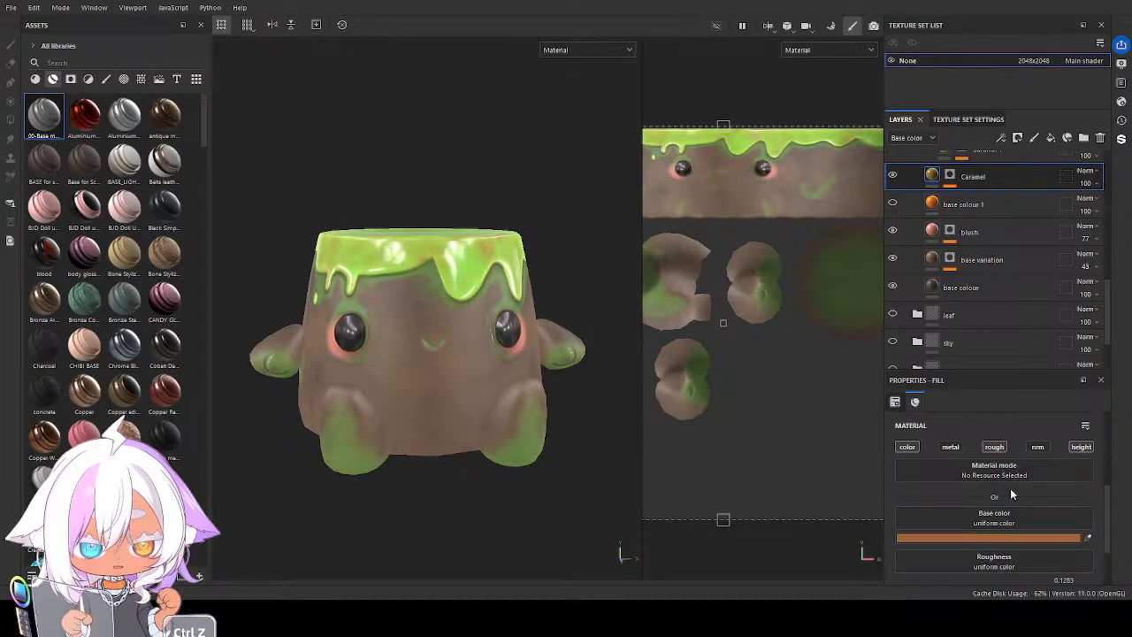
pyautogui.hotkey('ctrl', 'z')
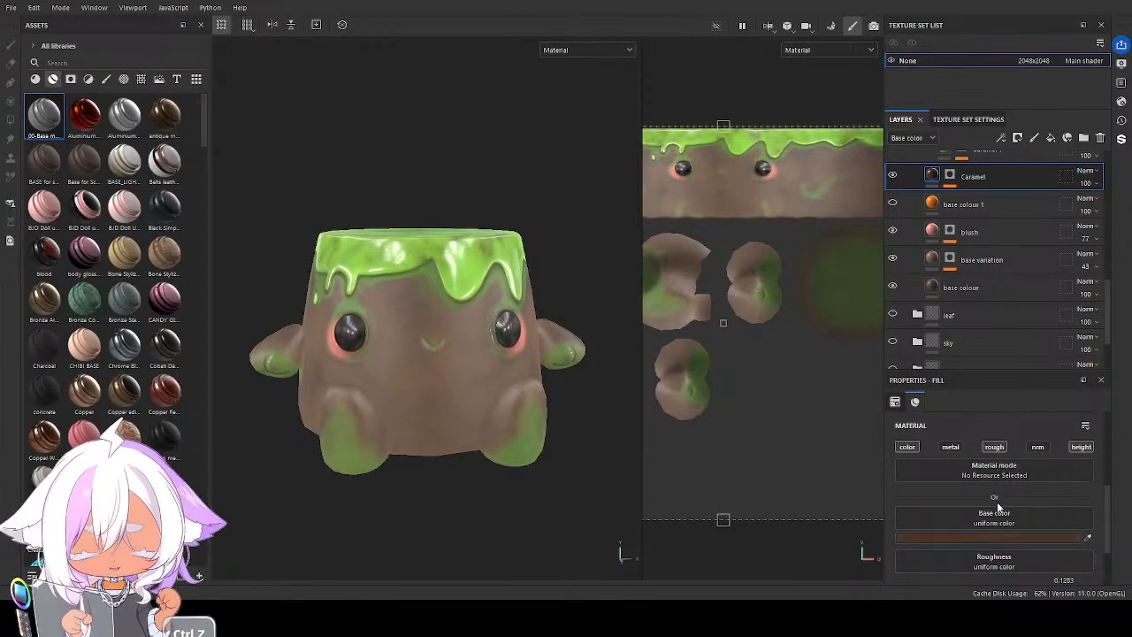
pyautogui.hotkey('ctrl', 'z')
pyautogui.hotkey('ctrl', 'z')
pyautogui.hotkey('ctrl', 'z')
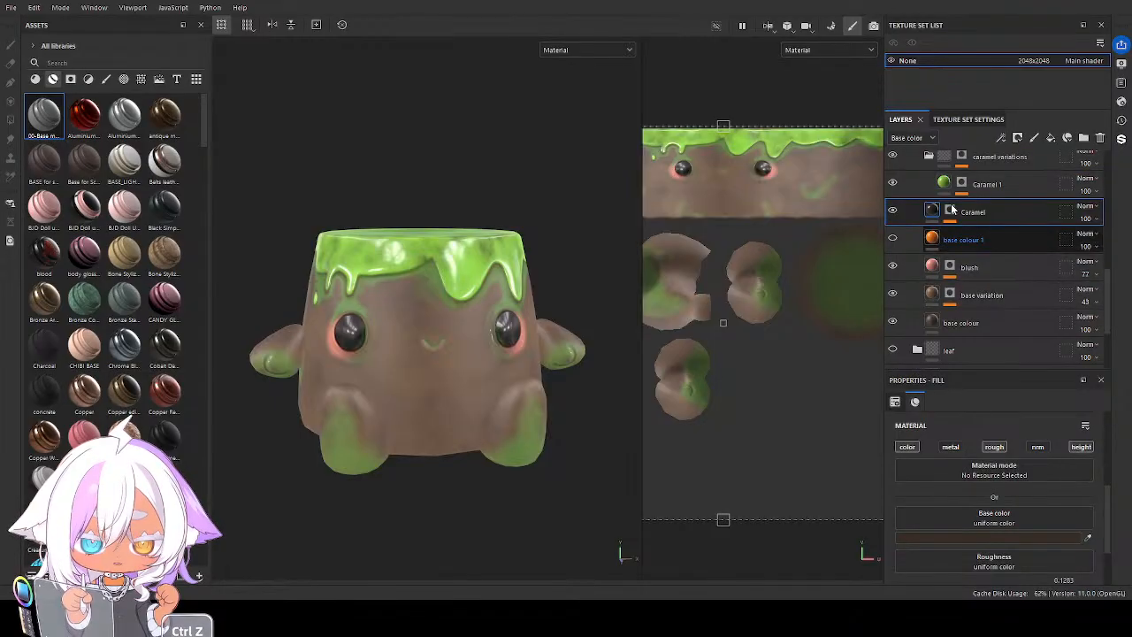
# Set the Base color of the Caramel 1 layer in the caramel variations folder to a very dark reddish brown
pyautogui.click(946, 187)
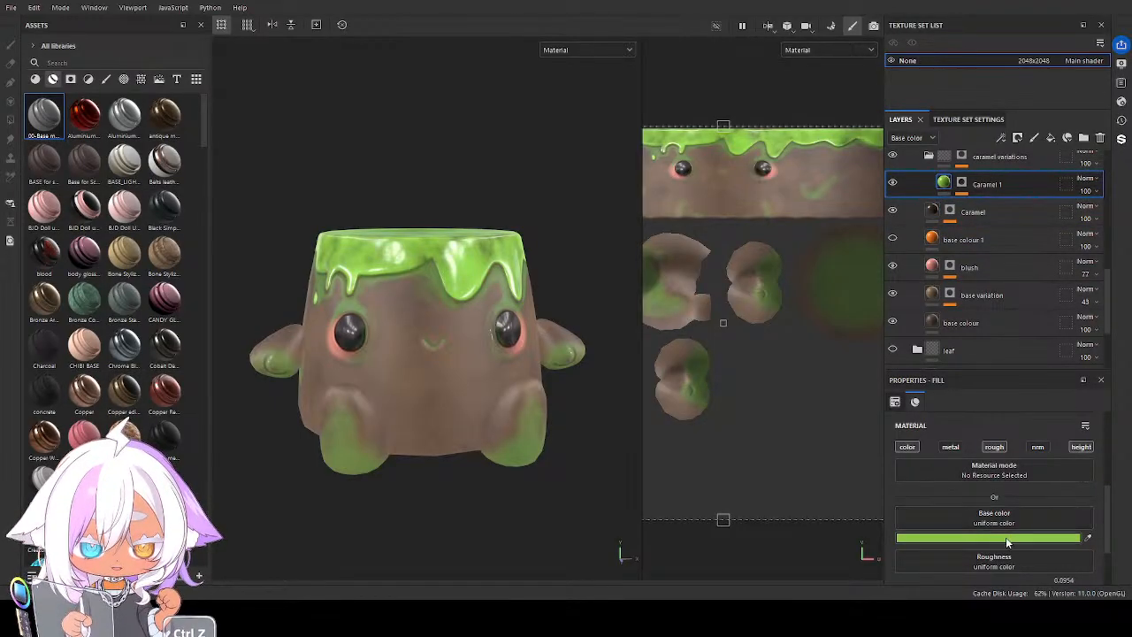
pyautogui.hotkey('ctrl', 'z')
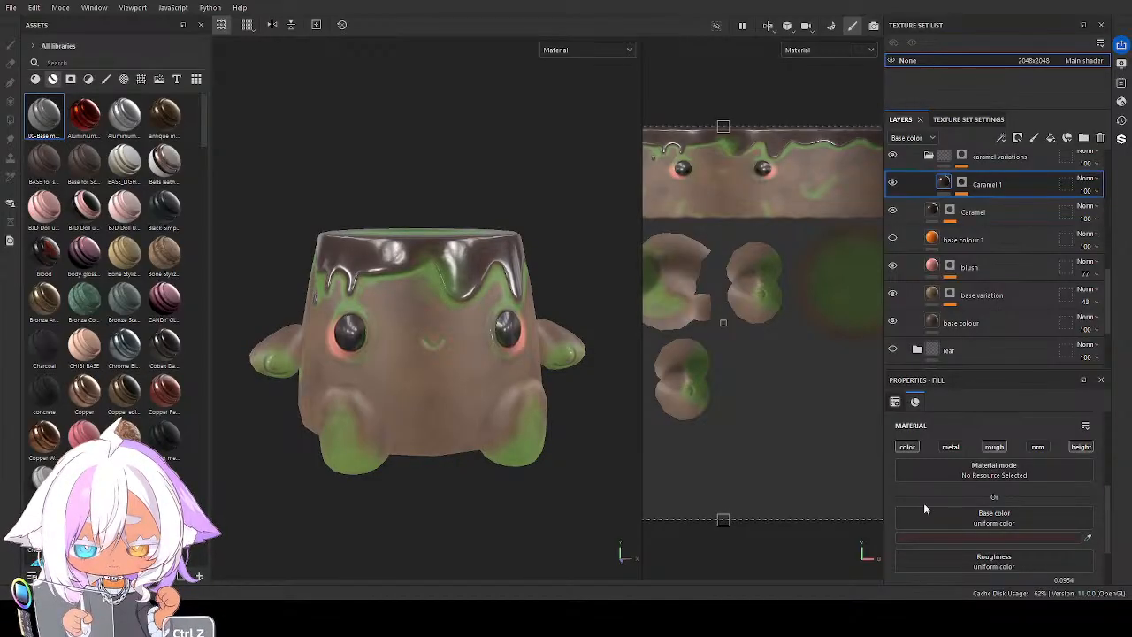
# Set the Base color of the duplicate folder's AO layer to a muted orange-brown
pyautogui.scroll(4, 990, 283)
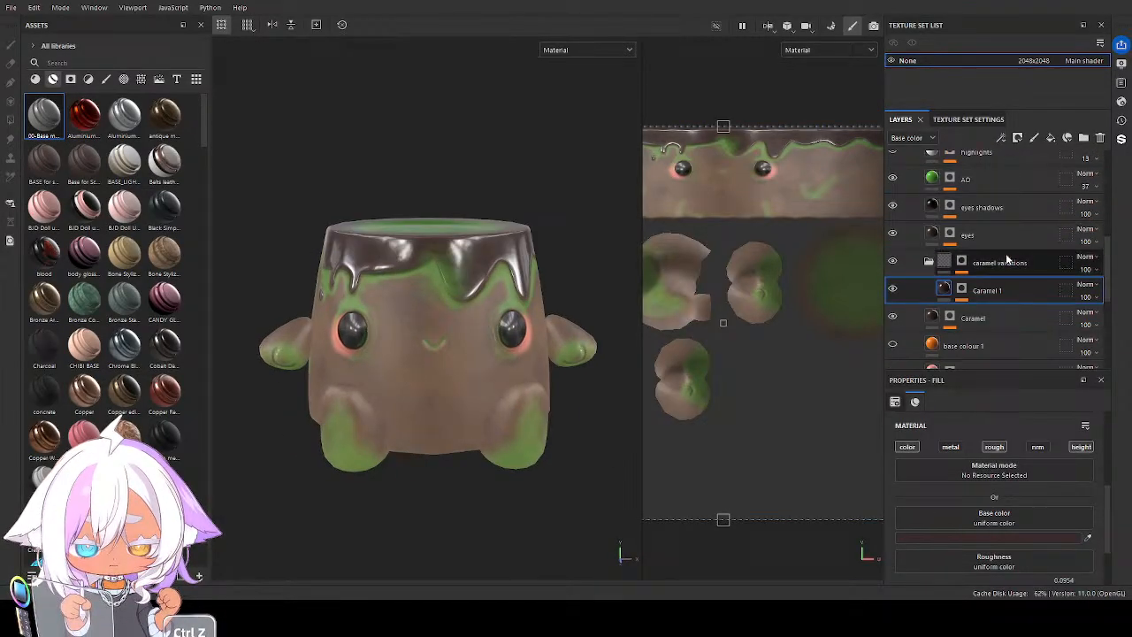
pyautogui.click(936, 177)
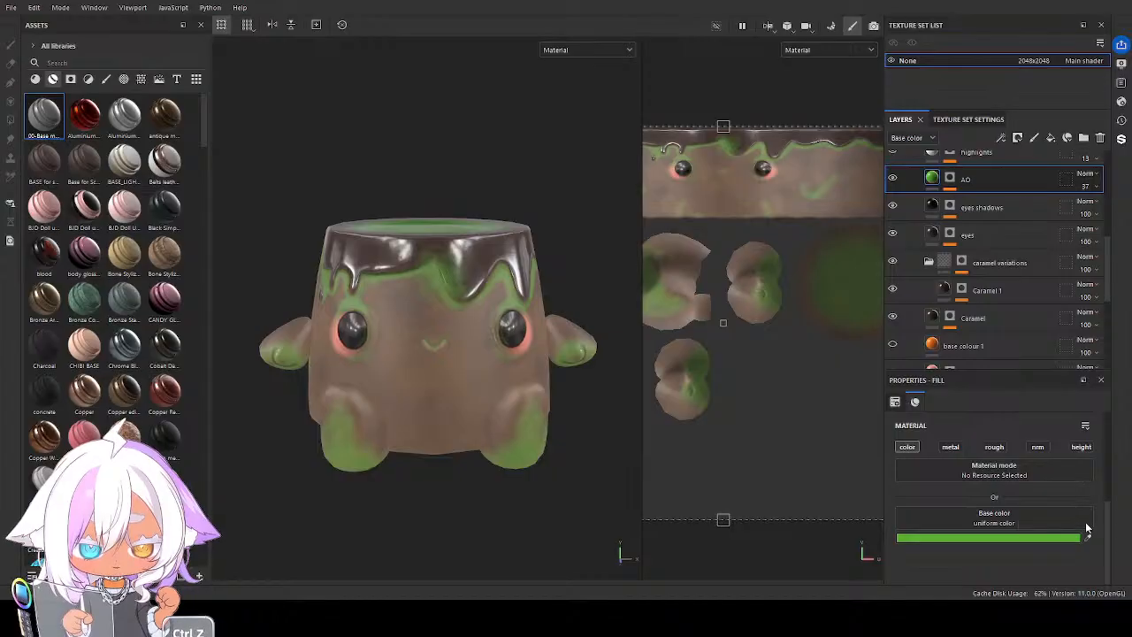
pyautogui.hotkey('ctrl', 'z')
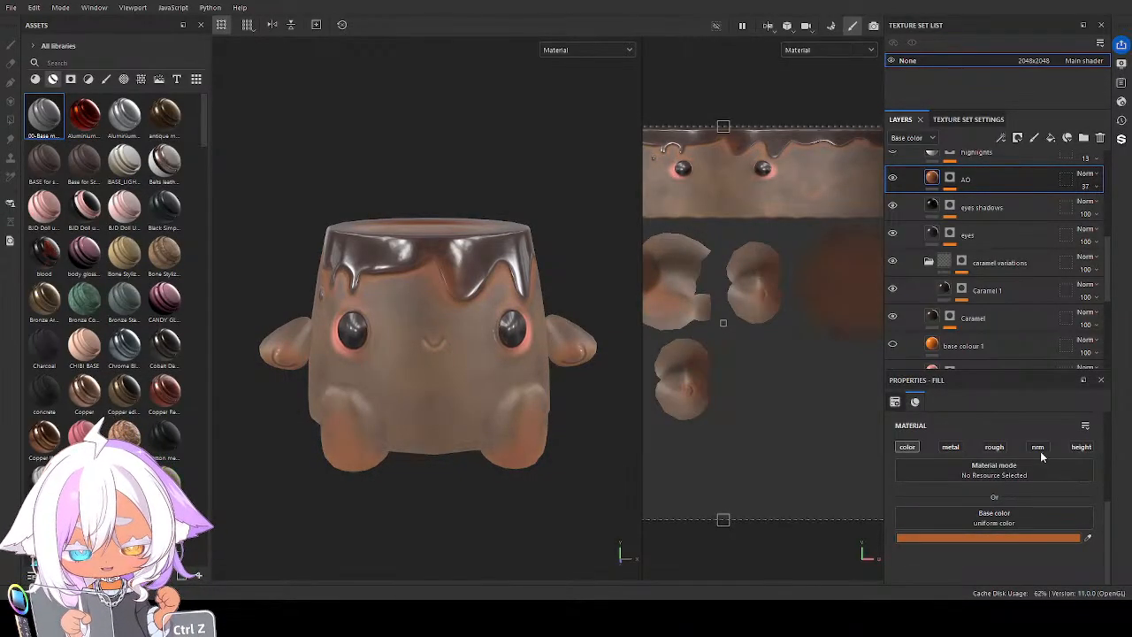
pyautogui.hotkey('ctrl', 'z')
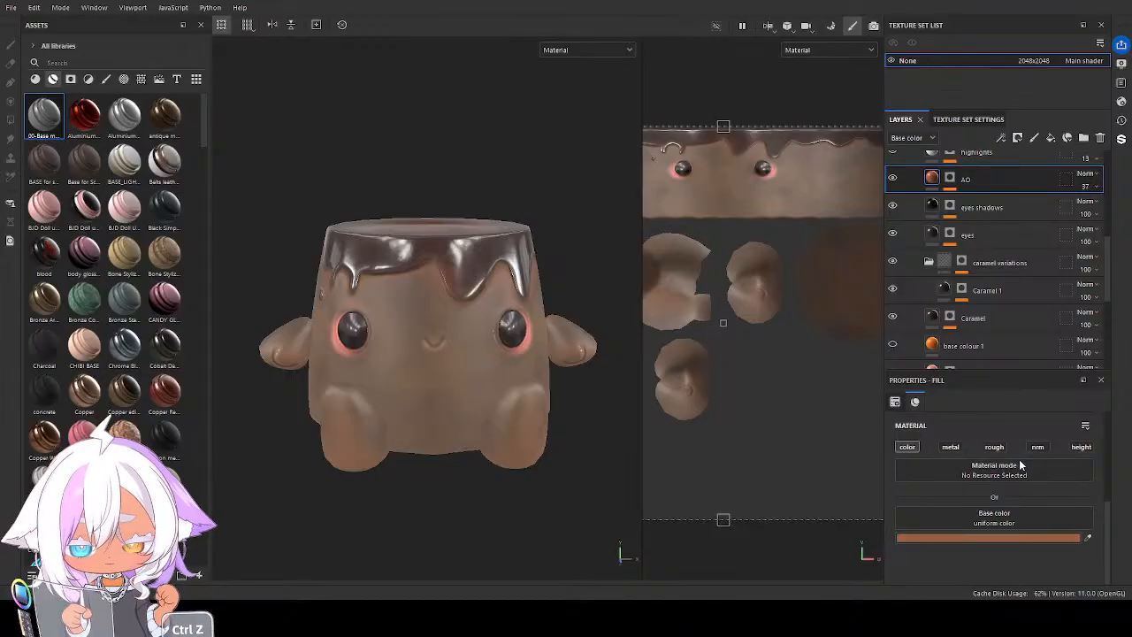
pyautogui.keyDown('alt'); pyautogui.moveTo(542, 410); pyautogui.dragTo(554, 383); pyautogui.keyUp('alt')
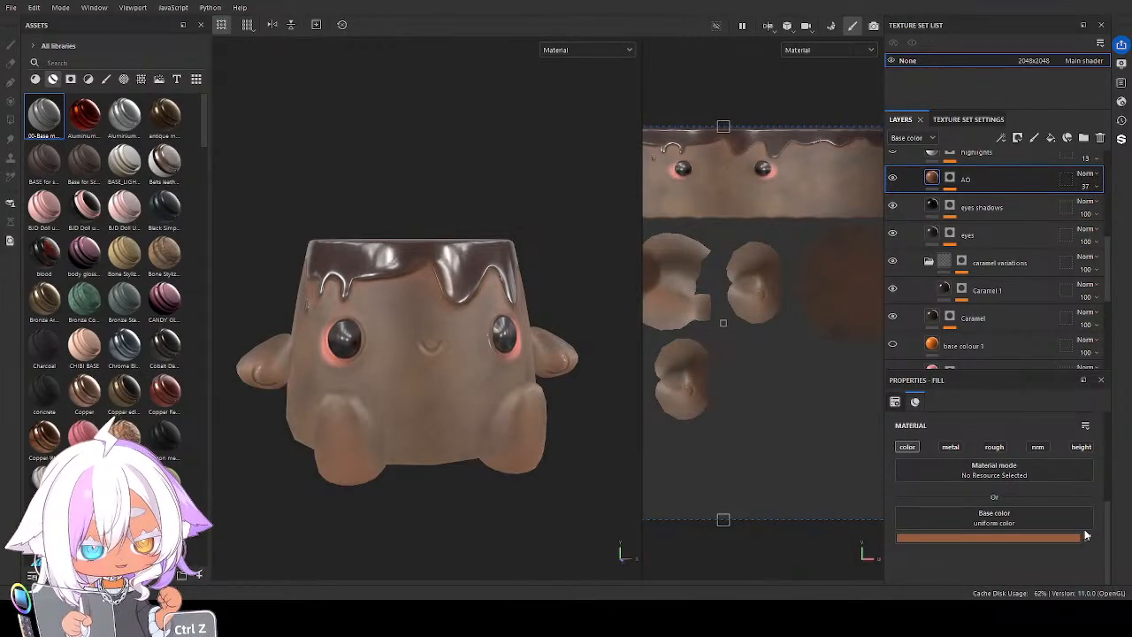
pyautogui.hotkey('ctrl', 'z')
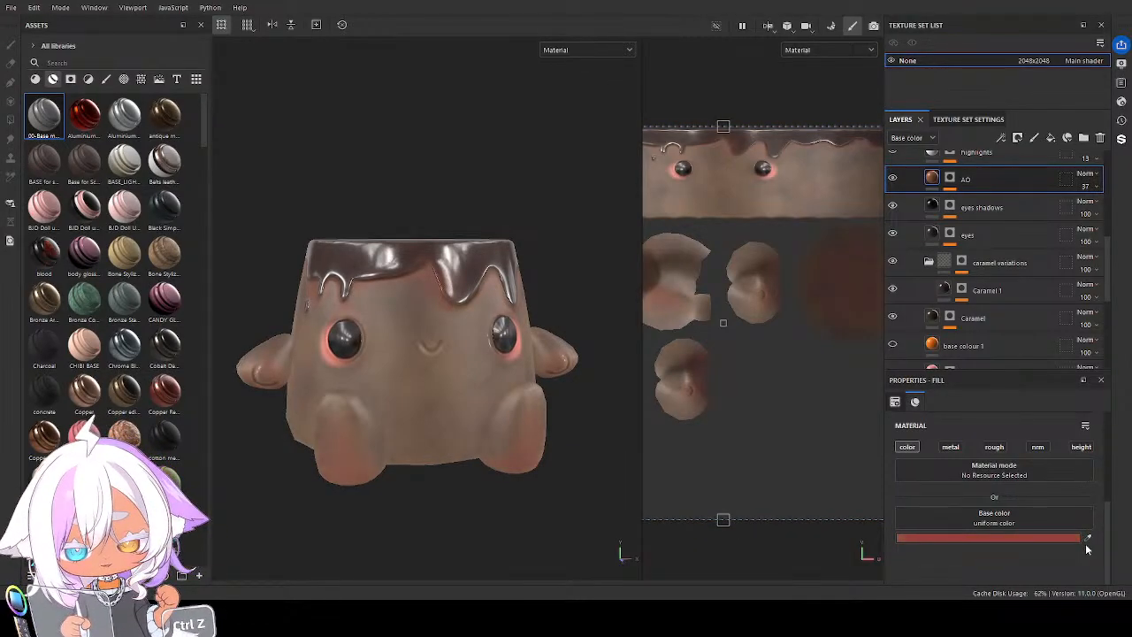
pyautogui.hotkey('ctrl', 'z')
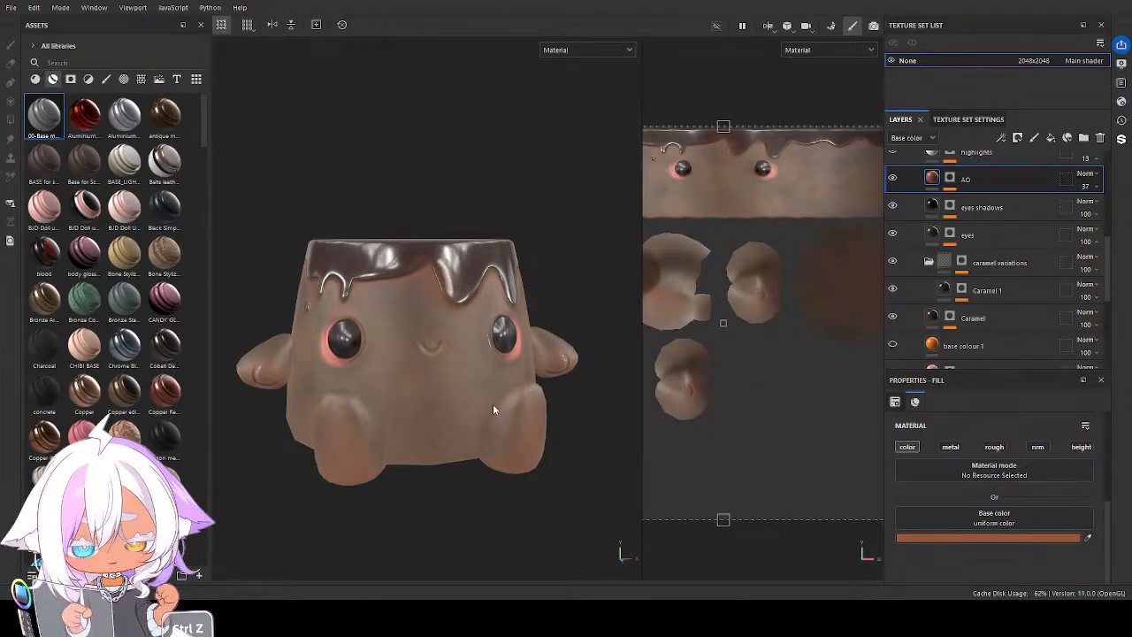
pyautogui.moveTo(495, 403)
pyautogui.keyDown('alt'); pyautogui.mouseDown()
pyautogui.moveTo(483, 383)
pyautogui.moveTo(474, 400)
pyautogui.mouseUp(); pyautogui.keyUp('alt')
# Adjust the Base color of the duplicate folder's base colour layer to a warmer dark brown
pyautogui.scroll(-2, 947, 263)
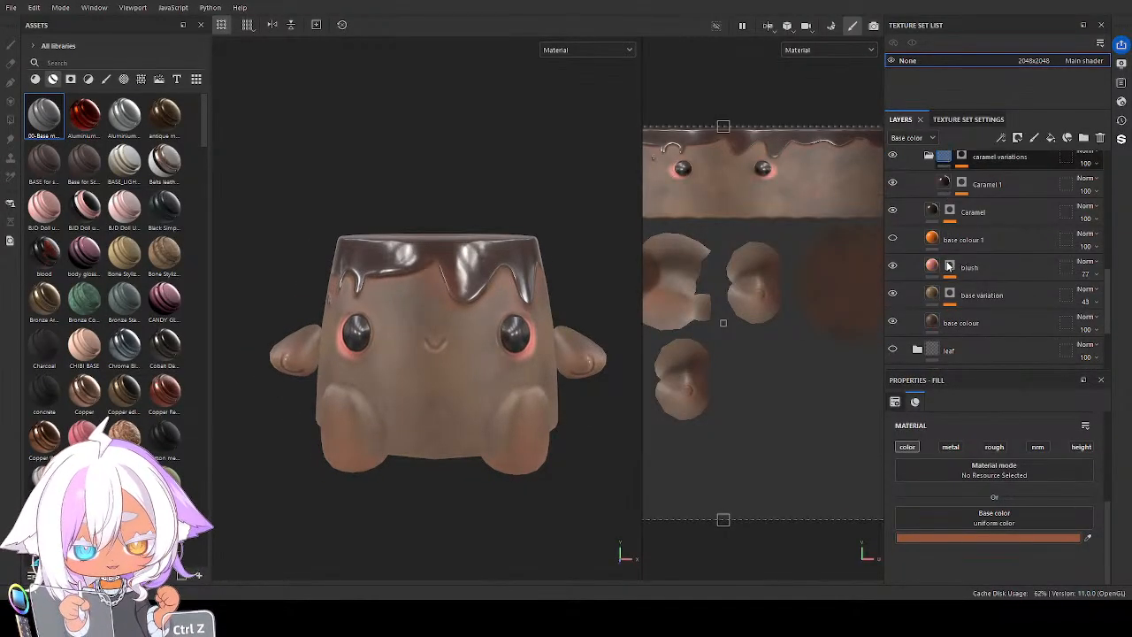
pyautogui.scroll(-2, 948, 266)
pyautogui.click(959, 253)
pyautogui.click(991, 446)
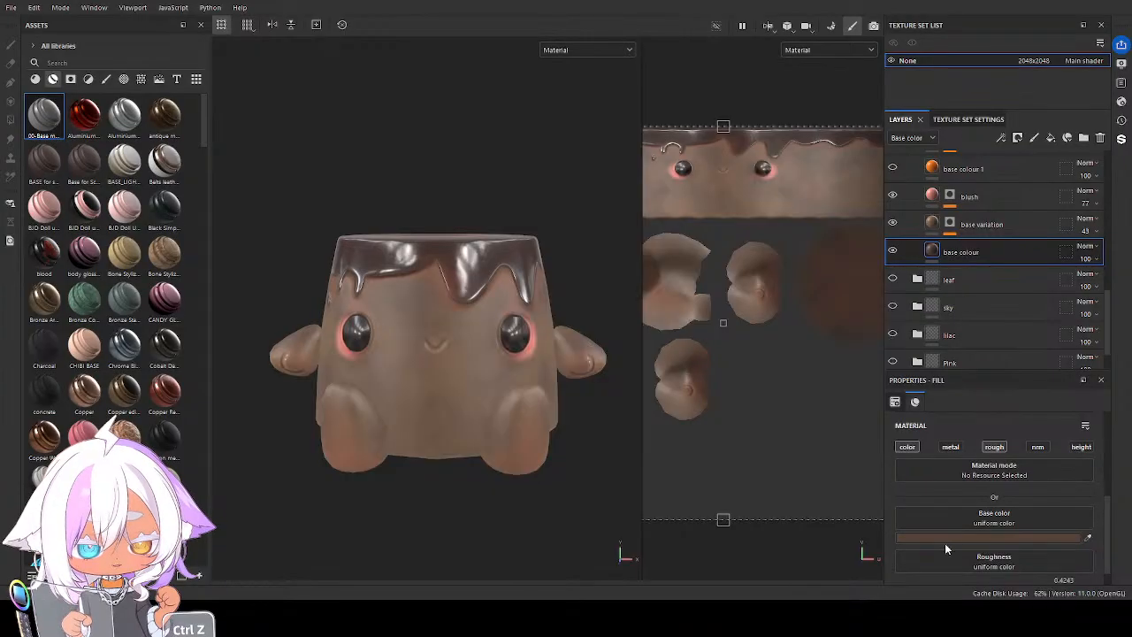
pyautogui.hotkey('ctrl', 'z')
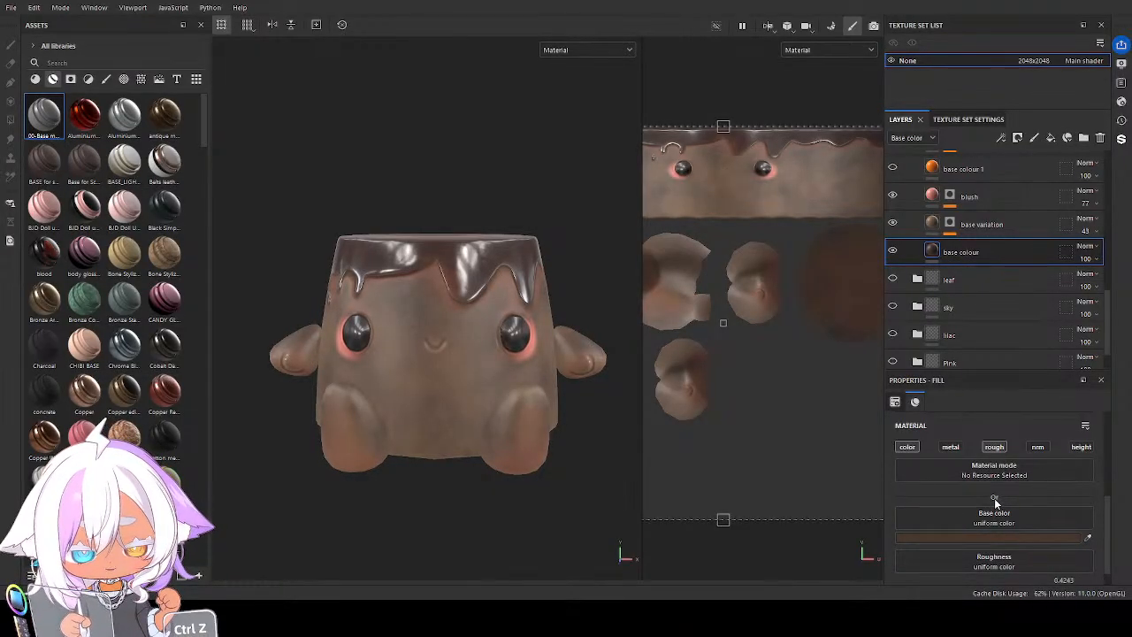
# Set the Base color of the duplicate folder's base variation layer to a darker chocolate brown
pyautogui.click(937, 226)
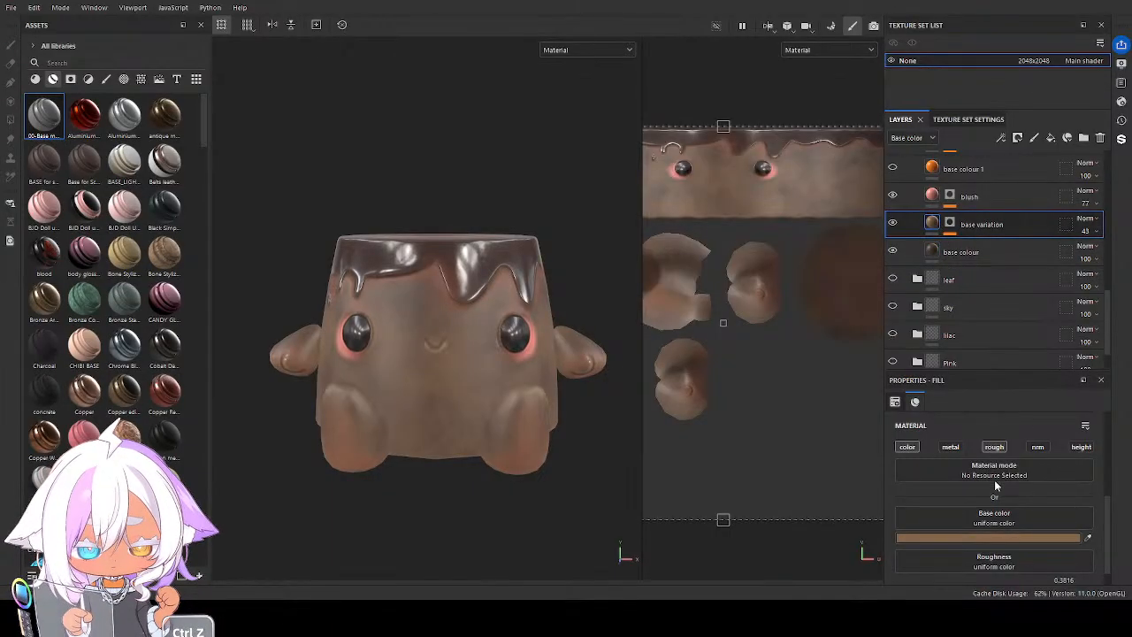
pyautogui.hotkey('ctrl', 'z')
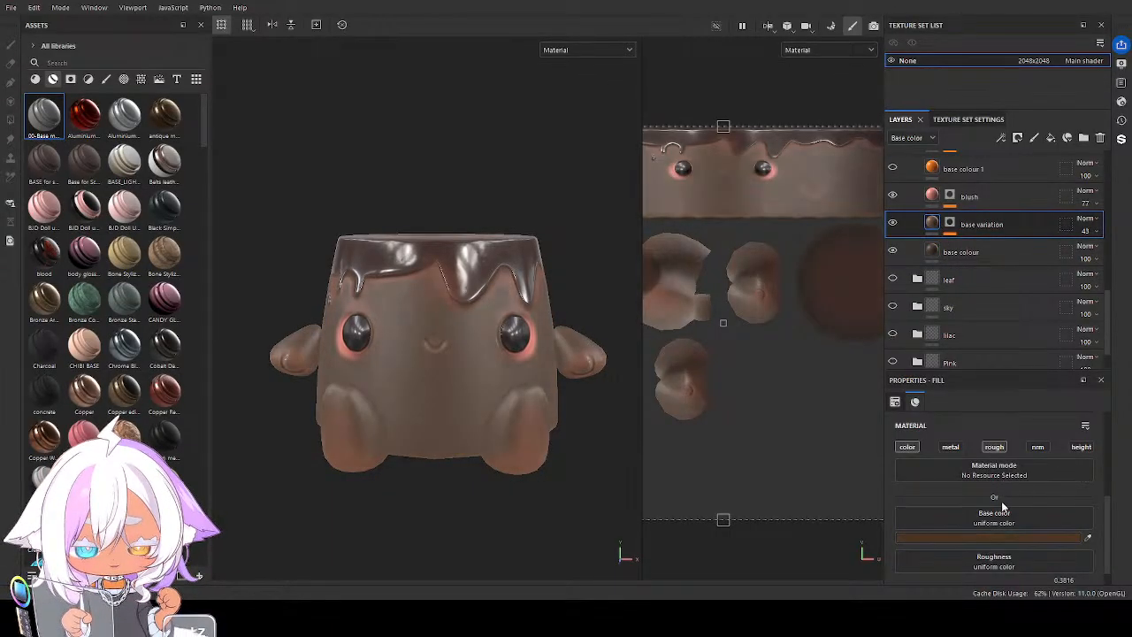
pyautogui.hotkey('ctrl', 'z')
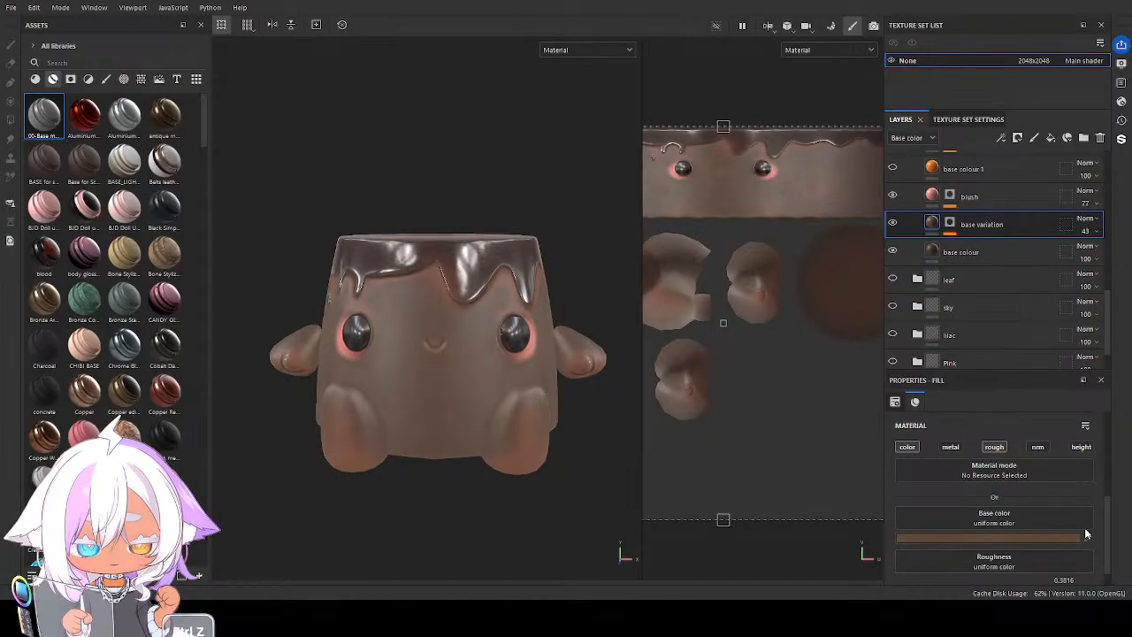
pyautogui.moveTo(465, 431)
pyautogui.keyDown('alt'); pyautogui.mouseDown()
pyautogui.moveTo(538, 394)
pyautogui.moveTo(530, 427)
pyautogui.moveTo(462, 433)
pyautogui.mouseUp(); pyautogui.keyUp('alt')
# Change the Base color of the duplicate folder's AO layer to a dark reddish brown
pyautogui.scroll(3, 982, 243)
pyautogui.scroll(3, 977, 219)
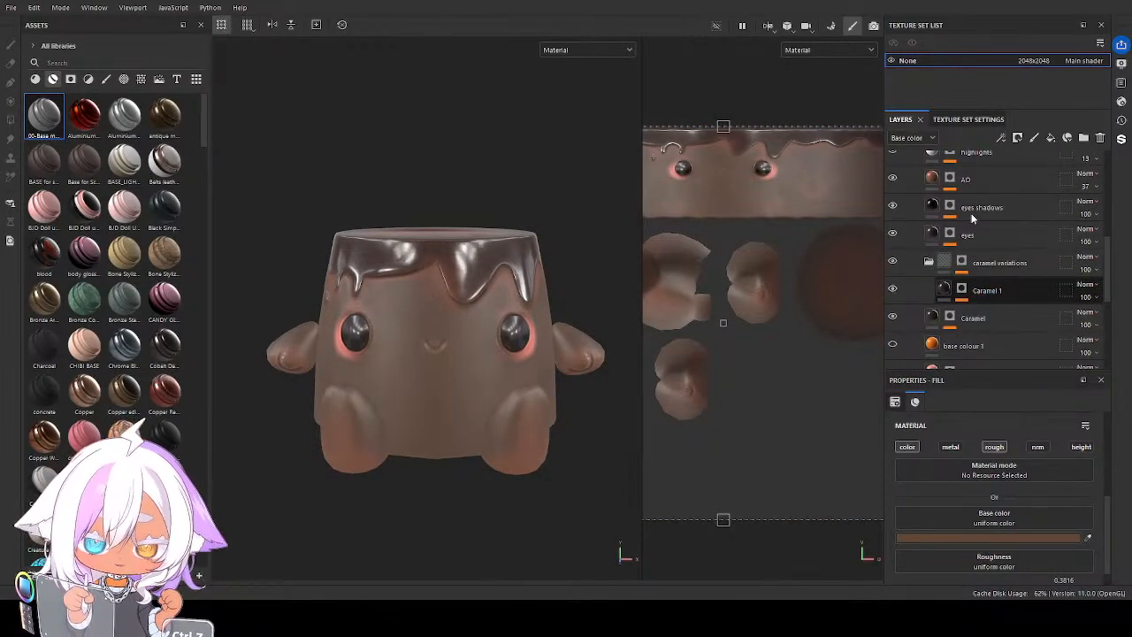
pyautogui.click(973, 179)
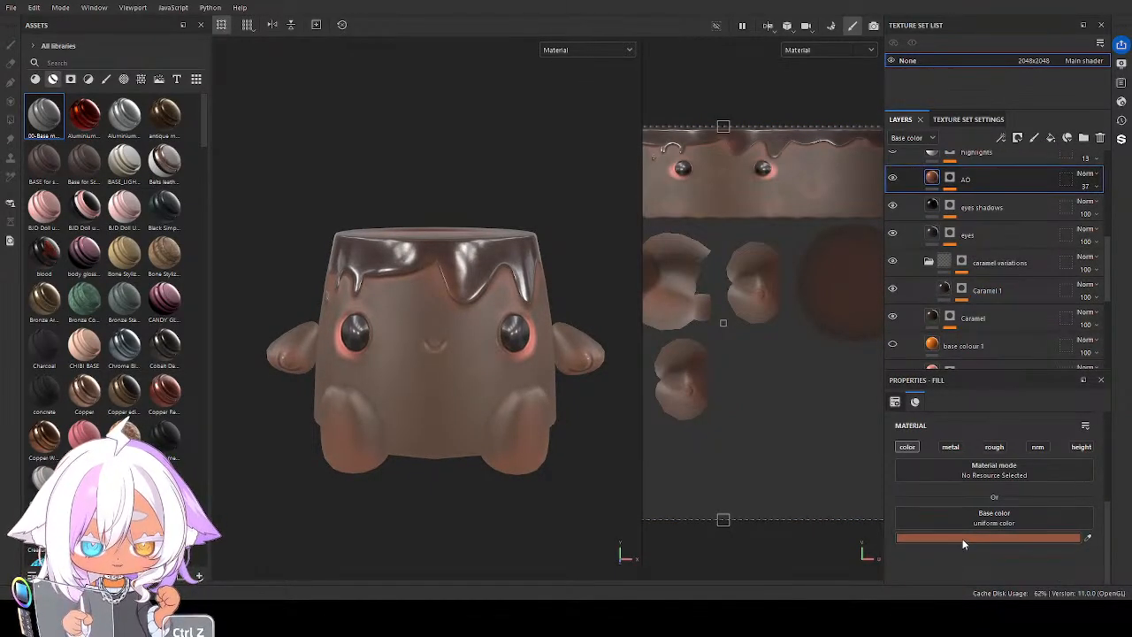
pyautogui.hotkey('ctrl', 'z')
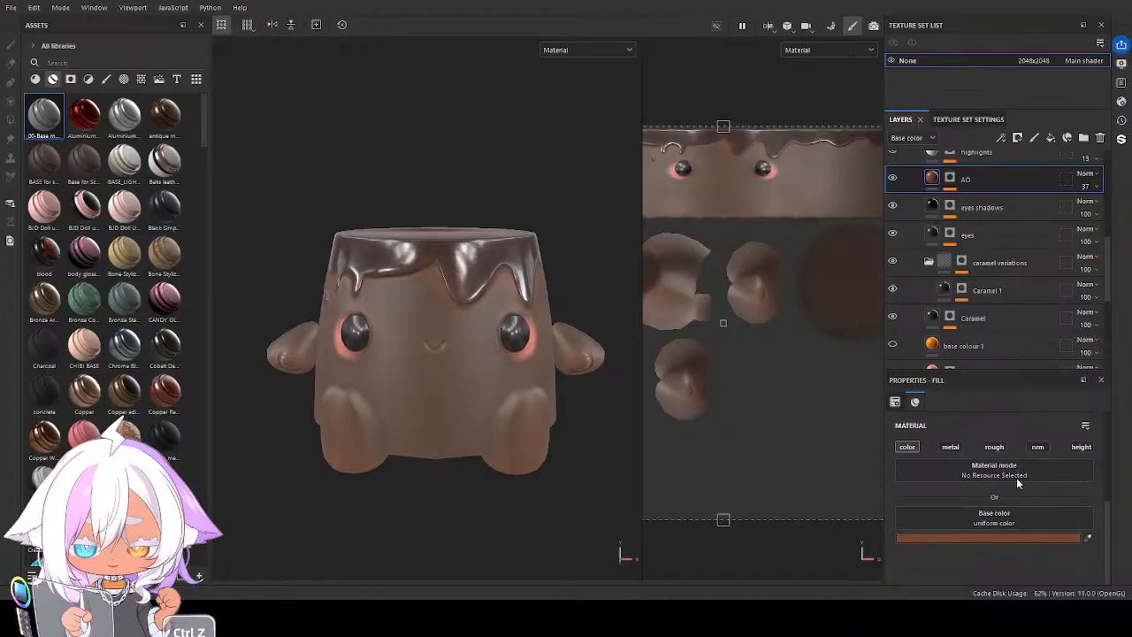
pyautogui.hotkey('ctrl', 'z')
pyautogui.hotkey('ctrl', 'z')
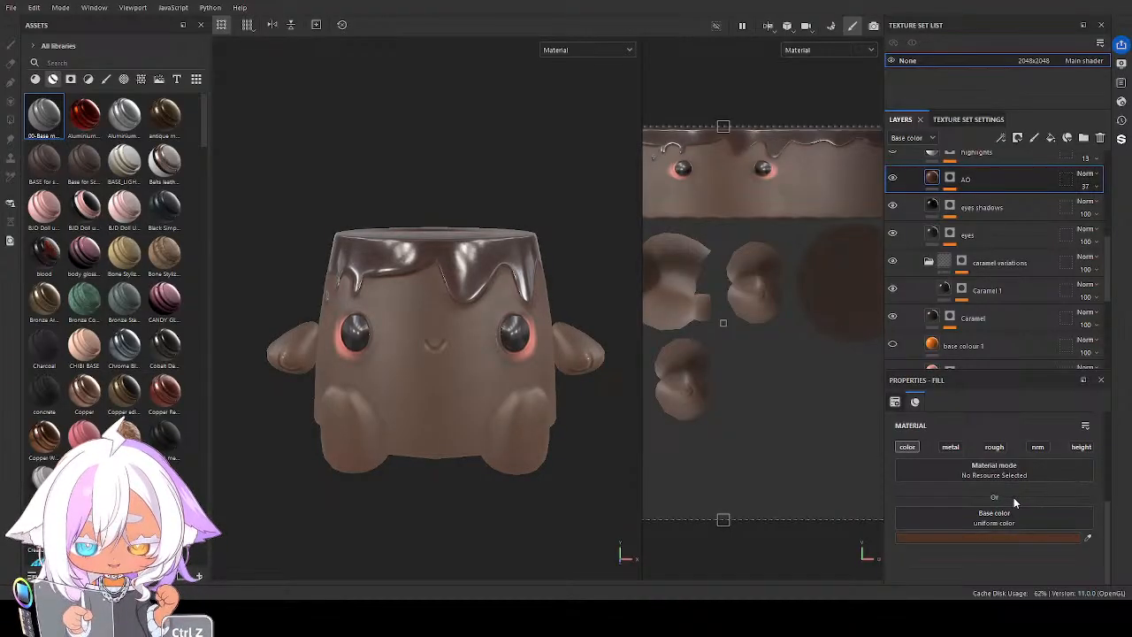
pyautogui.hotkey('ctrl', 'z')
pyautogui.hotkey('ctrl', 'z')
pyautogui.hotkey('ctrl', 'z')
pyautogui.hotkey('ctrl', 'z')
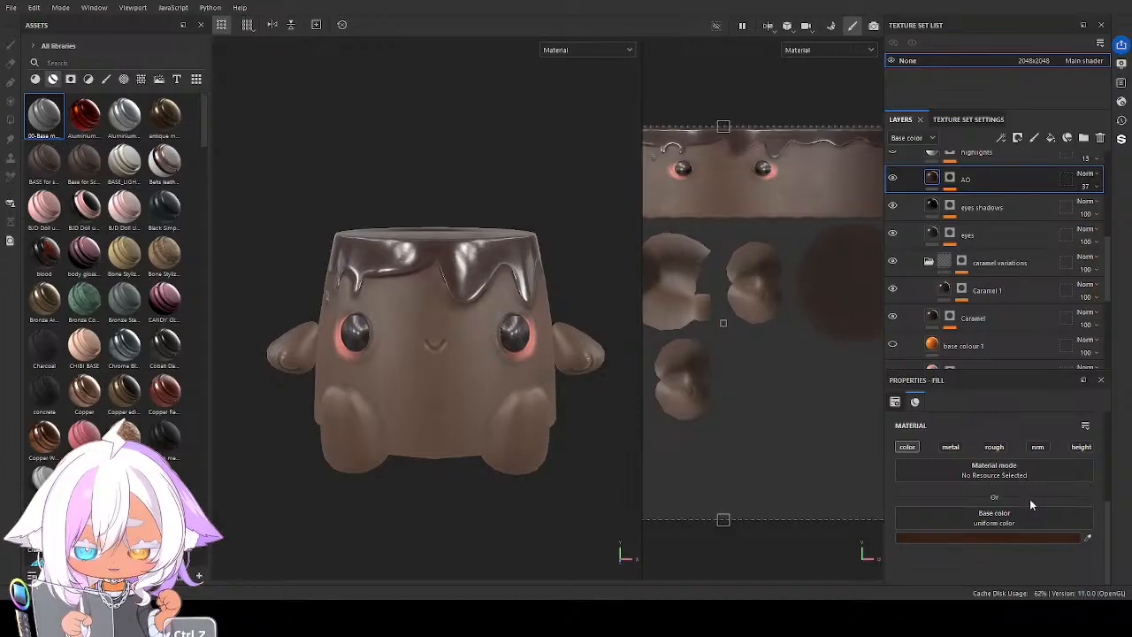
pyautogui.keyDown('alt'); pyautogui.moveTo(448, 332); pyautogui.dragTo(442, 423); pyautogui.keyUp('alt')
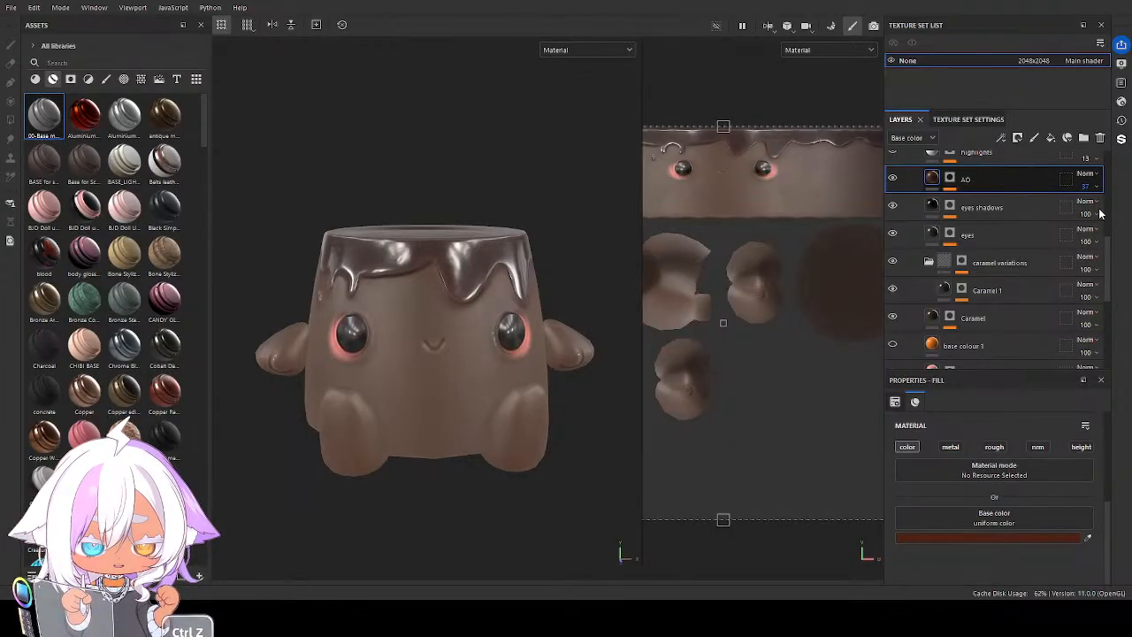
# Raise the AO layer's opacity to 75
pyautogui.moveTo(1099, 208); pyautogui.dragTo(1113, 212)
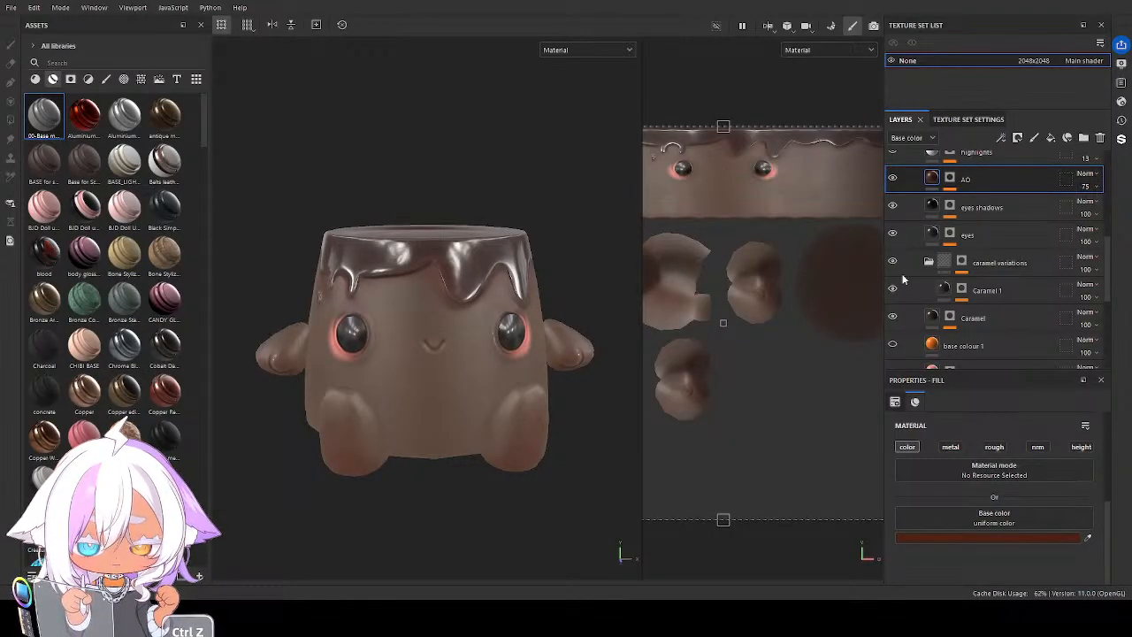
pyautogui.moveTo(405, 428)
pyautogui.keyDown('alt'); pyautogui.mouseDown()
pyautogui.moveTo(345, 433)
pyautogui.moveTo(516, 424)
pyautogui.moveTo(354, 438)
pyautogui.moveTo(396, 468)
pyautogui.moveTo(457, 220)
pyautogui.moveTo(435, 349)
pyautogui.moveTo(441, 411)
pyautogui.moveTo(423, 416)
pyautogui.mouseUp(); pyautogui.keyUp('alt')
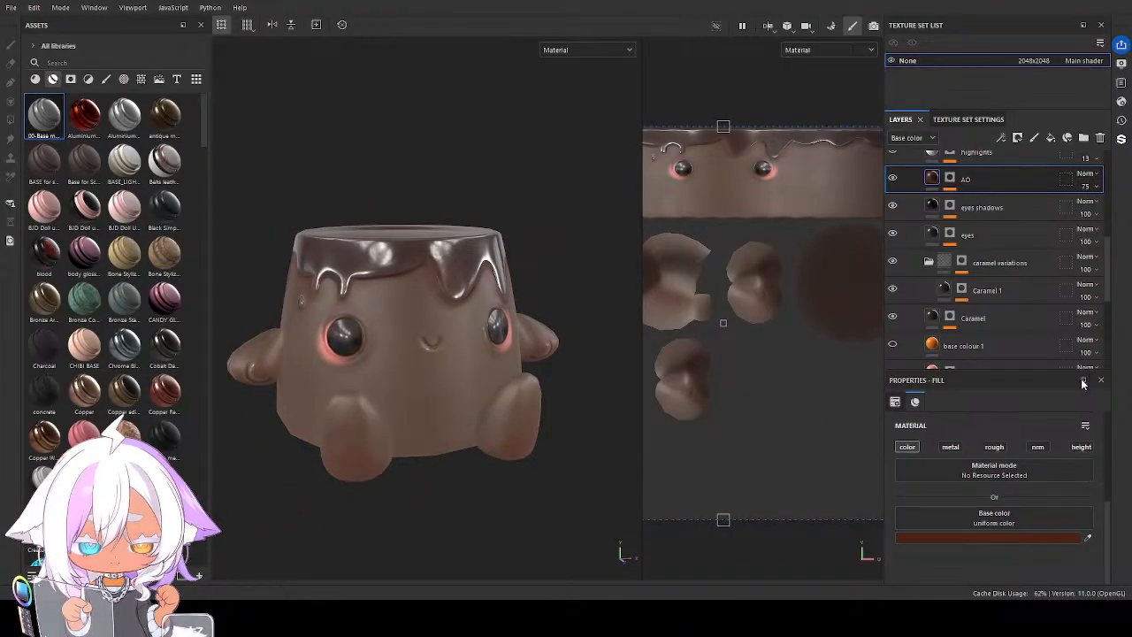
pyautogui.keyDown('alt'); pyautogui.moveTo(423, 462); pyautogui.dragTo(400, 458); pyautogui.keyUp('alt')
# Set the Base color of the duplicate folder's blush layer to a muted rosy pink
pyautogui.scroll(-2, 982, 283)
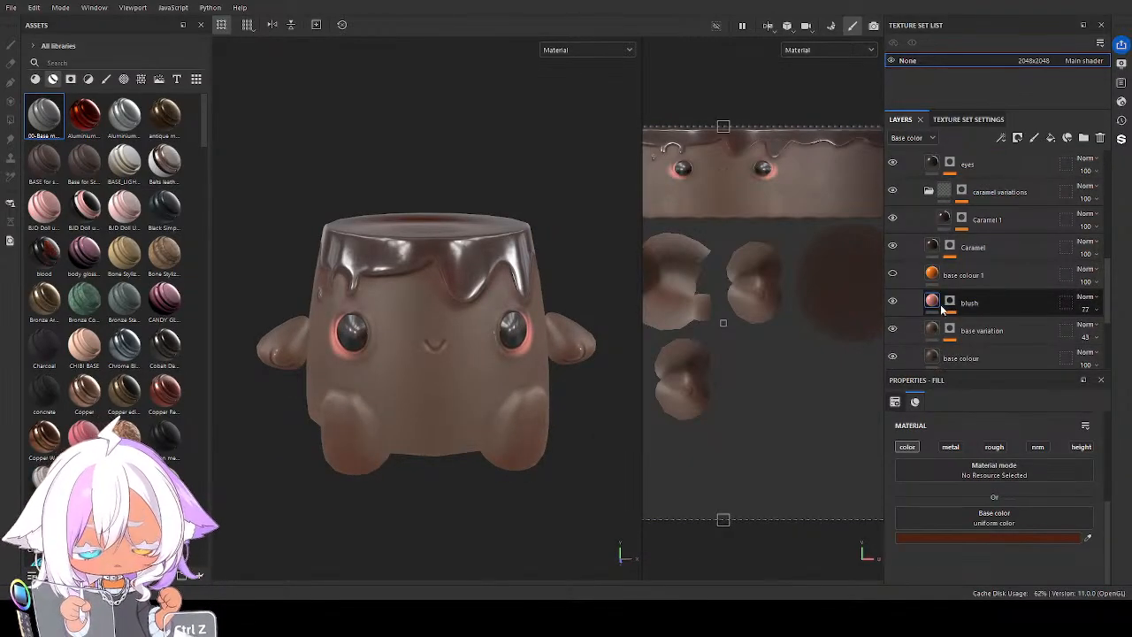
pyautogui.click(943, 306)
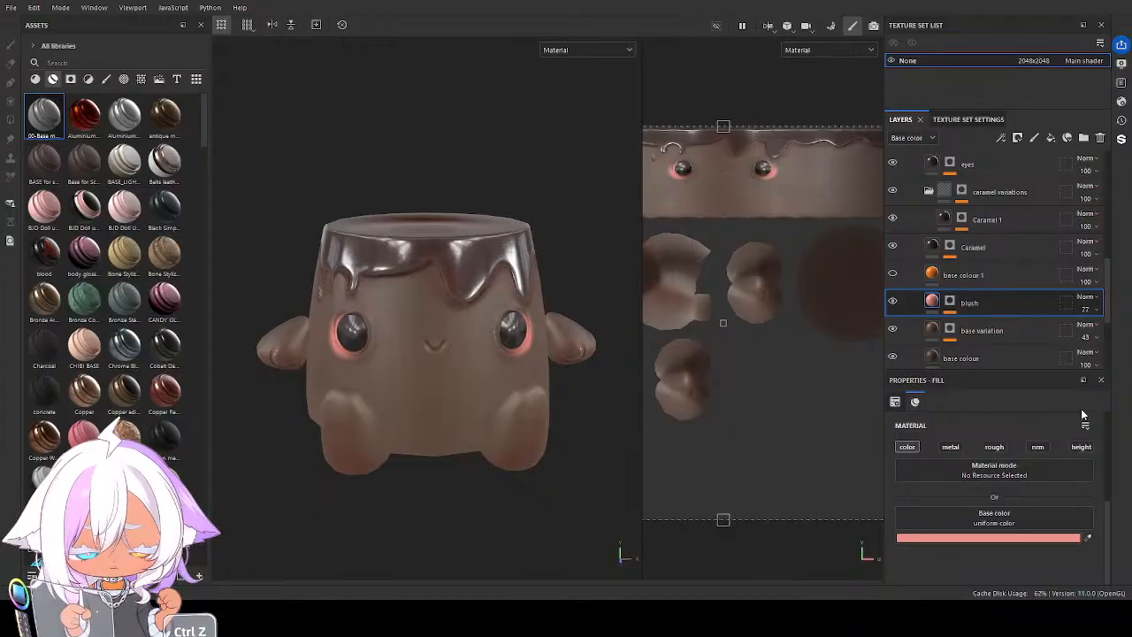
pyautogui.hotkey('ctrl', 'z')
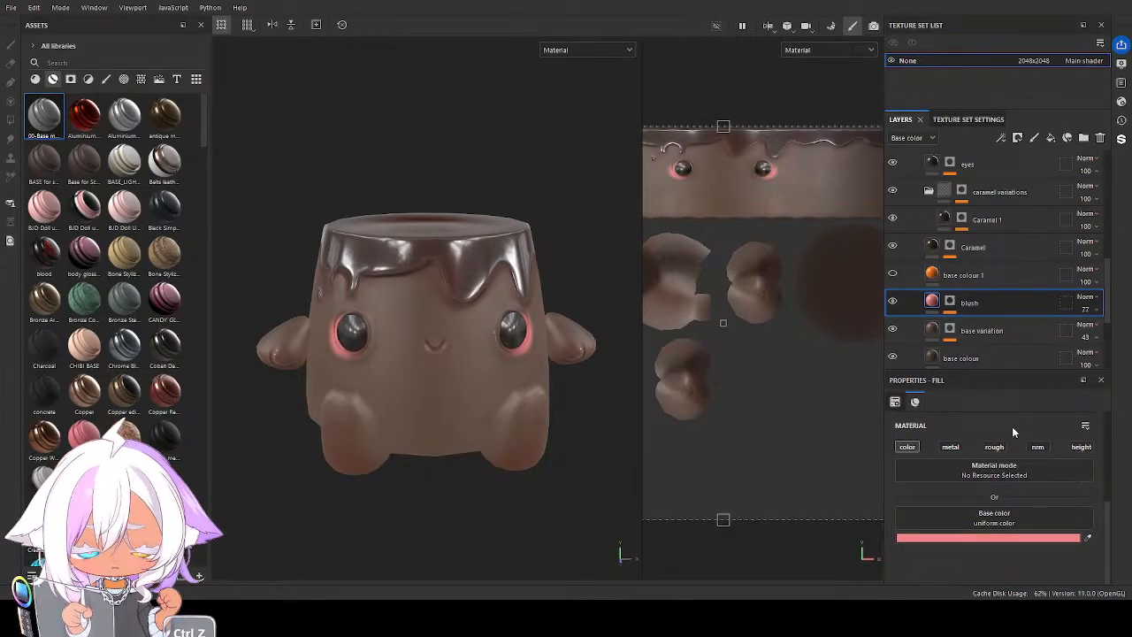
pyautogui.hotkey('ctrl', 'z')
pyautogui.hotkey('ctrl', 'z')
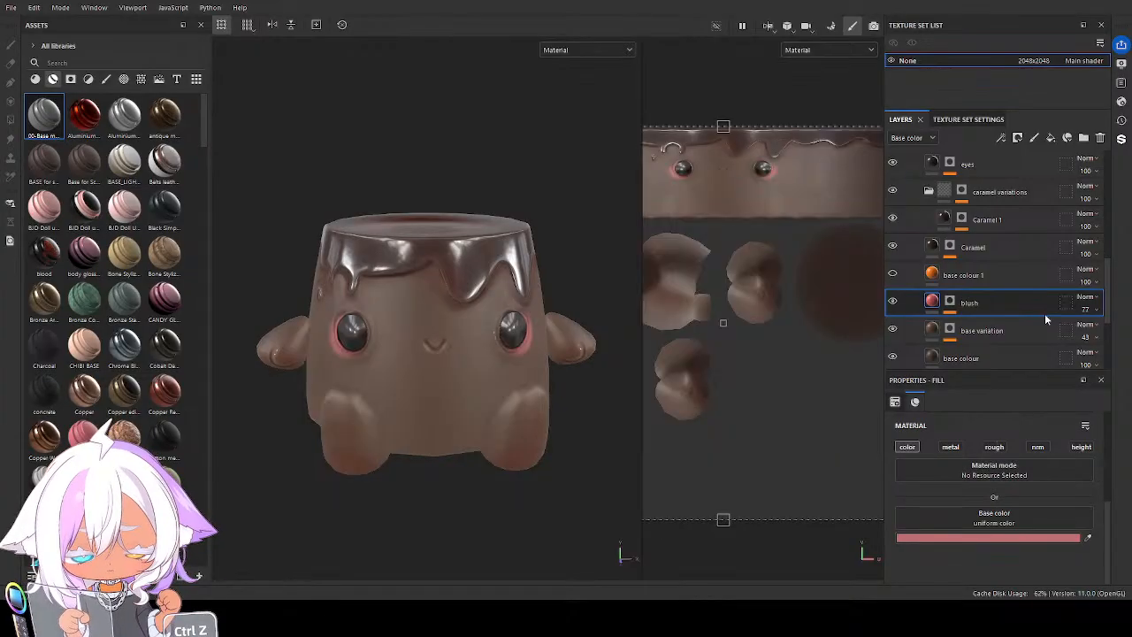
pyautogui.hotkey('ctrl', 'z')
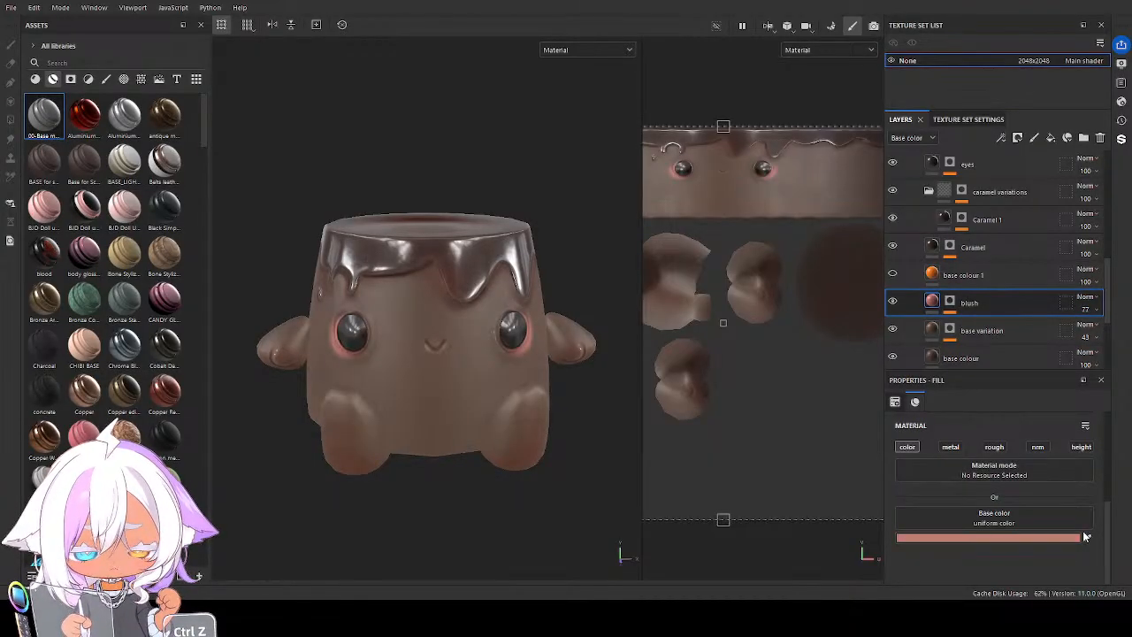
pyautogui.hotkey('ctrl', 'z')
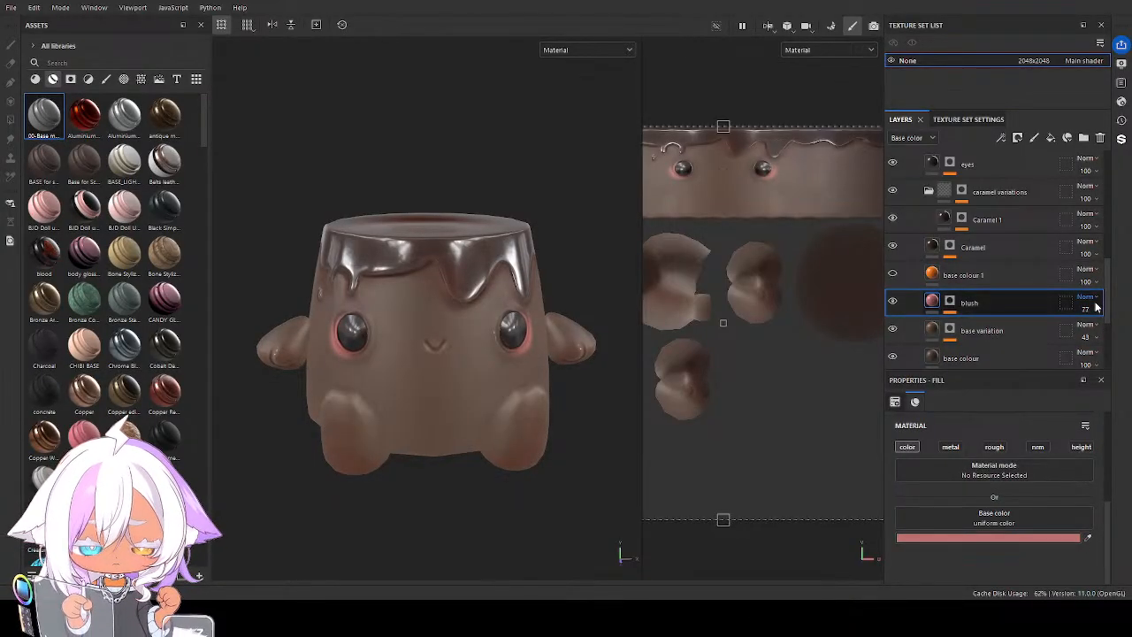
# Lower the blush layer's opacity to 50 and save the project
pyautogui.moveTo(1112, 335); pyautogui.dragTo(1101, 338)
pyautogui.keyDown('alt'); pyautogui.moveTo(527, 387); pyautogui.dragTo(428, 378); pyautogui.keyUp('alt')
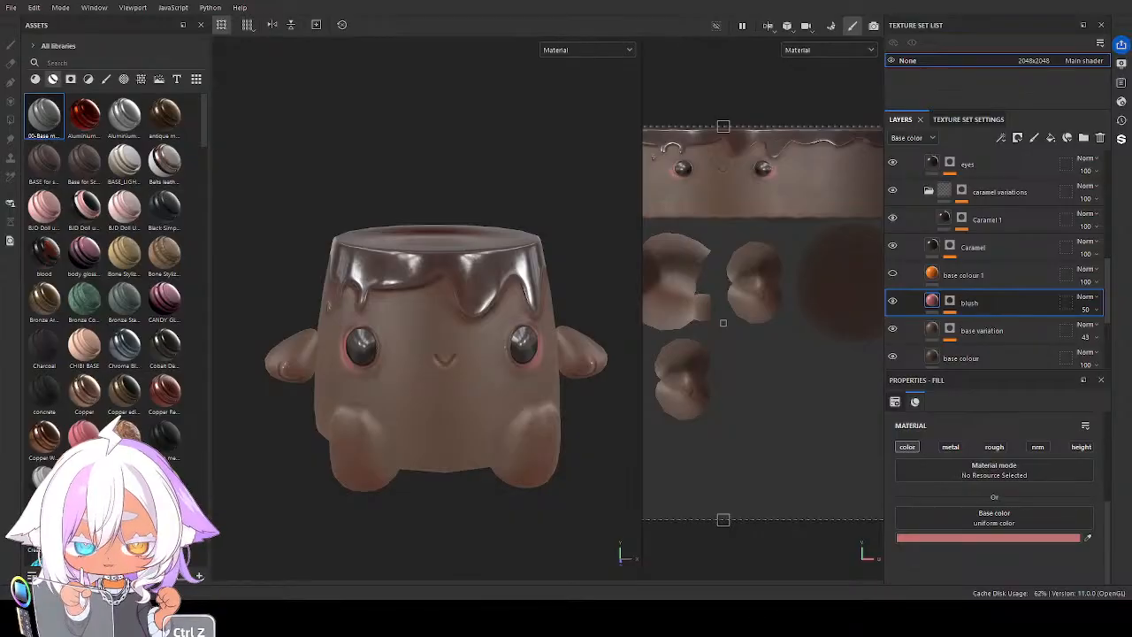
pyautogui.click(14, 8)
pyautogui.click(35, 110)
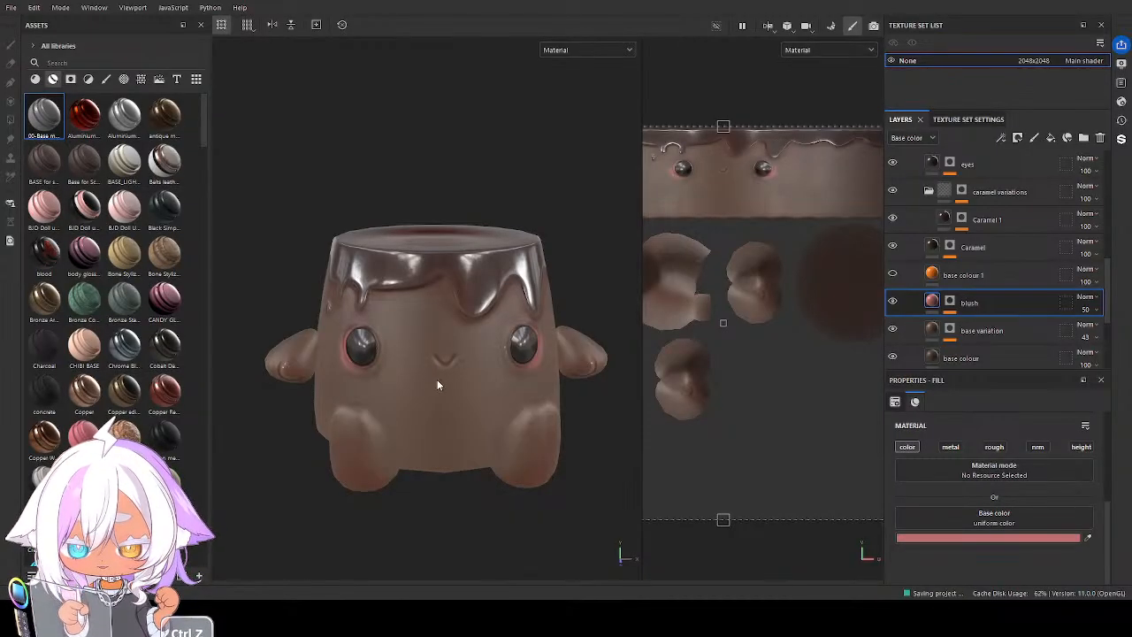
# Collapse the leaf 1 folder and rename it choco
pyautogui.scroll(-5, 437, 382)
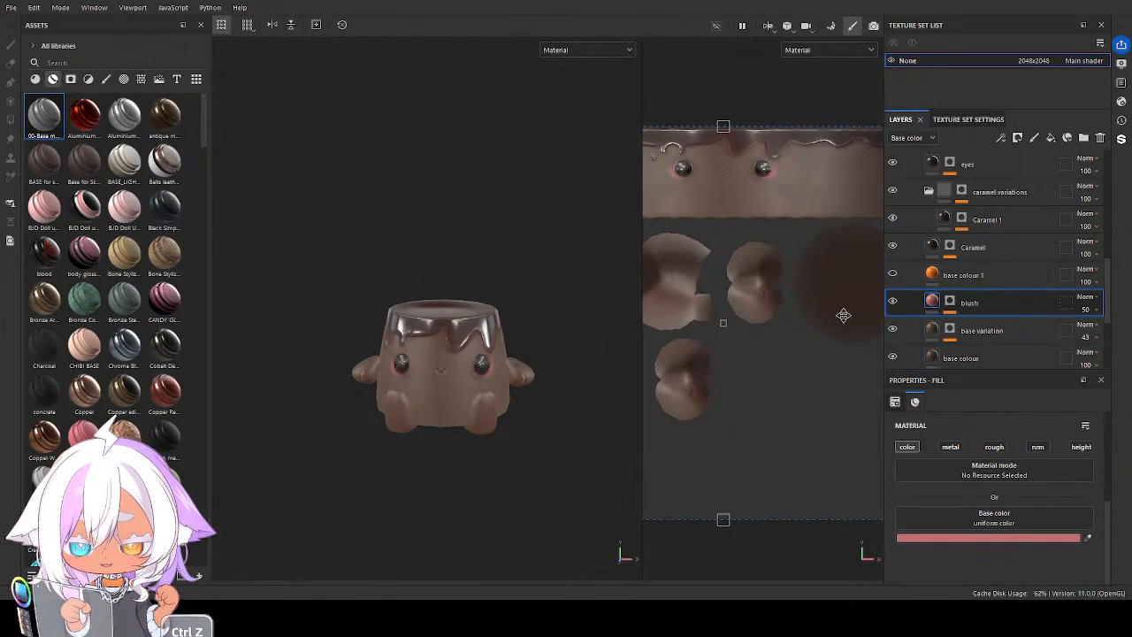
pyautogui.keyDown('alt'); pyautogui.moveTo(458, 394); pyautogui.dragTo(480, 407); pyautogui.keyUp('alt')
pyautogui.scroll(4, 970, 251)
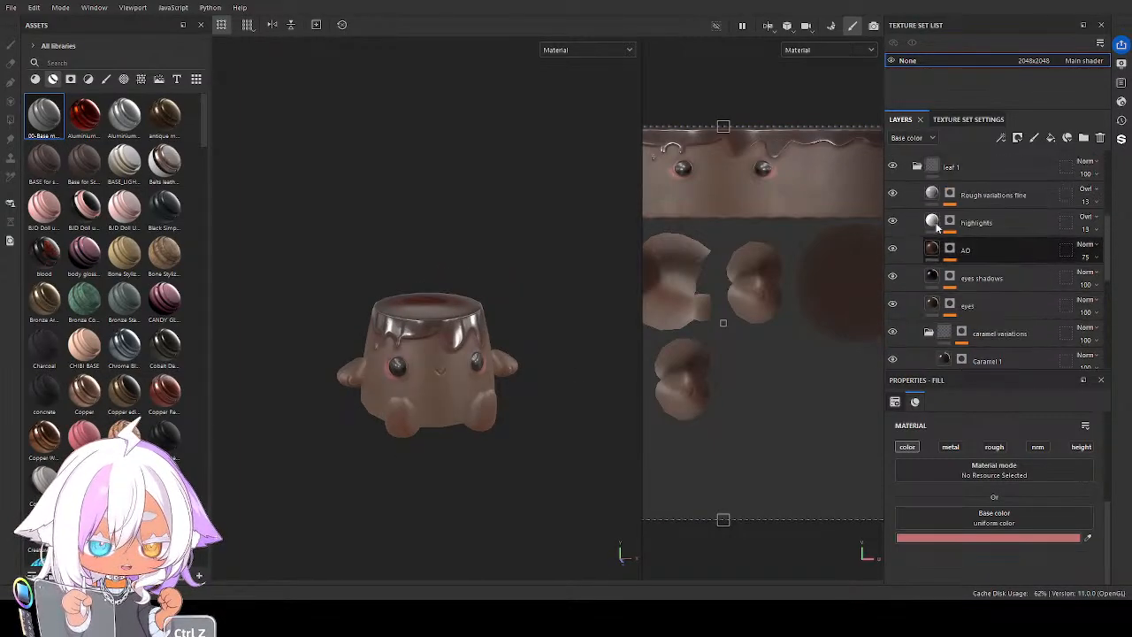
pyautogui.click(919, 165)
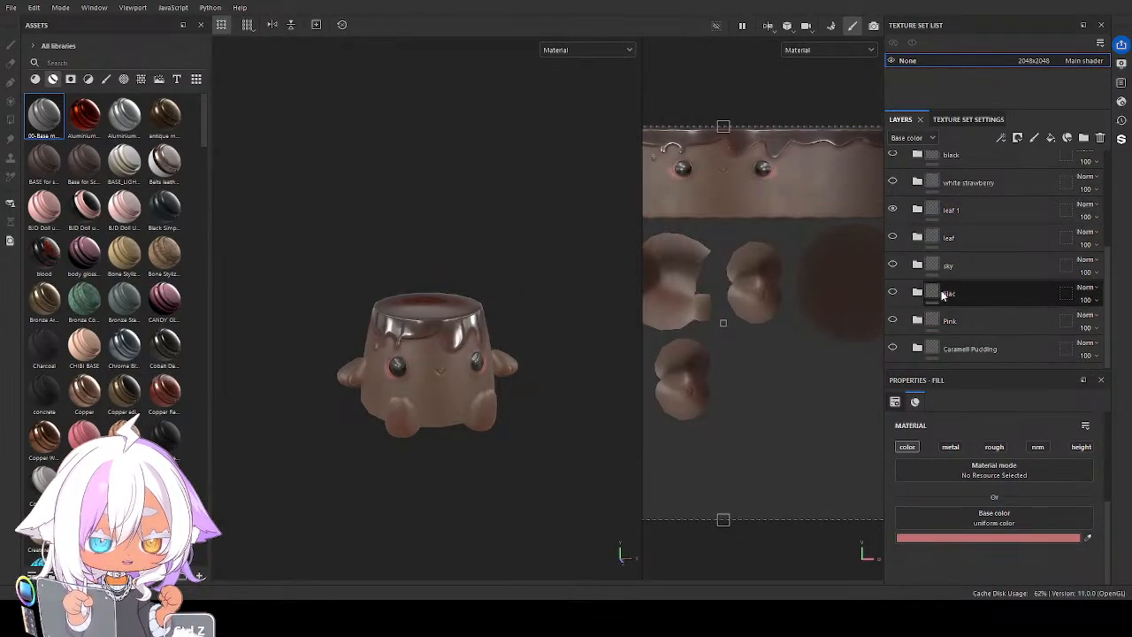
pyautogui.doubleClick(947, 213)
pyautogui.write('ch')
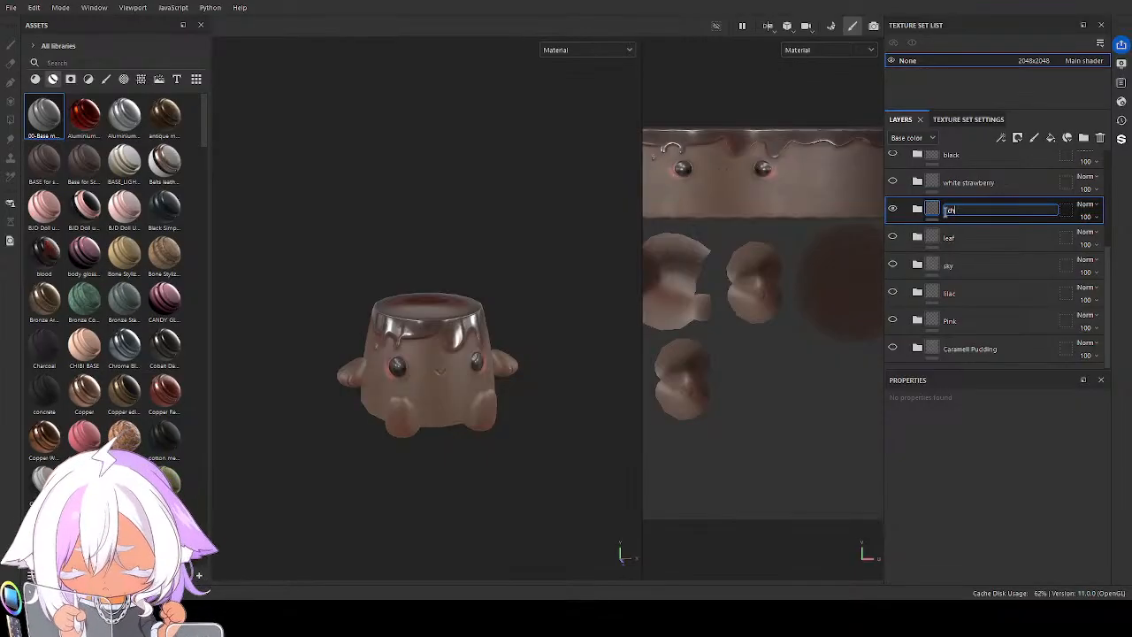
pyautogui.write('oco')
pyautogui.press('Return')
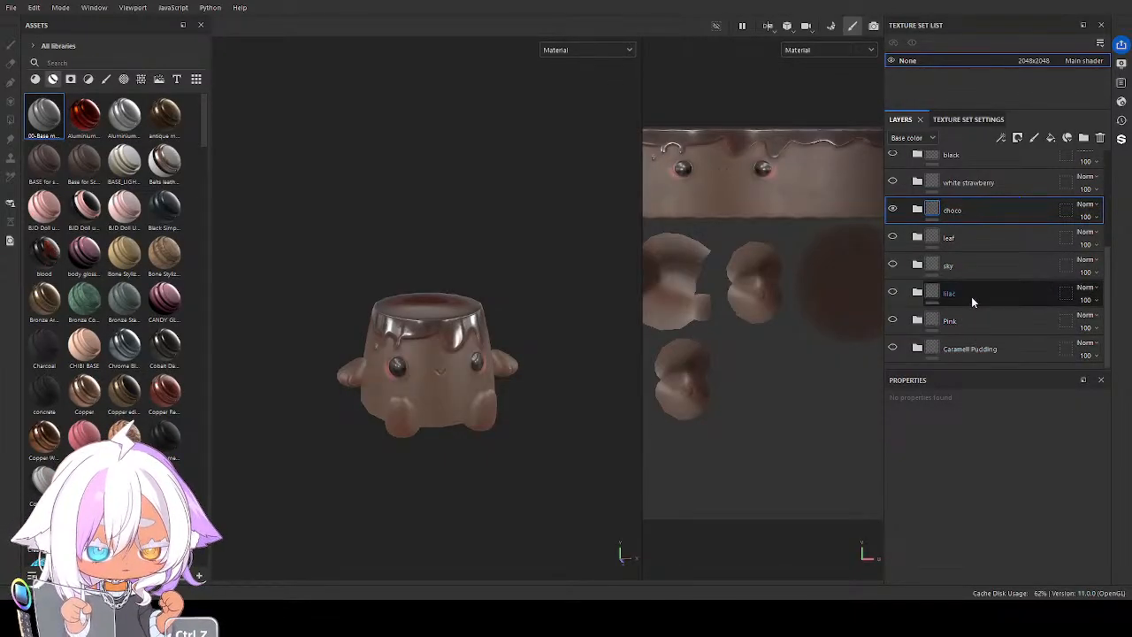
# Examine the chocolate variation of the character from several angles and distances
pyautogui.click(962, 158)
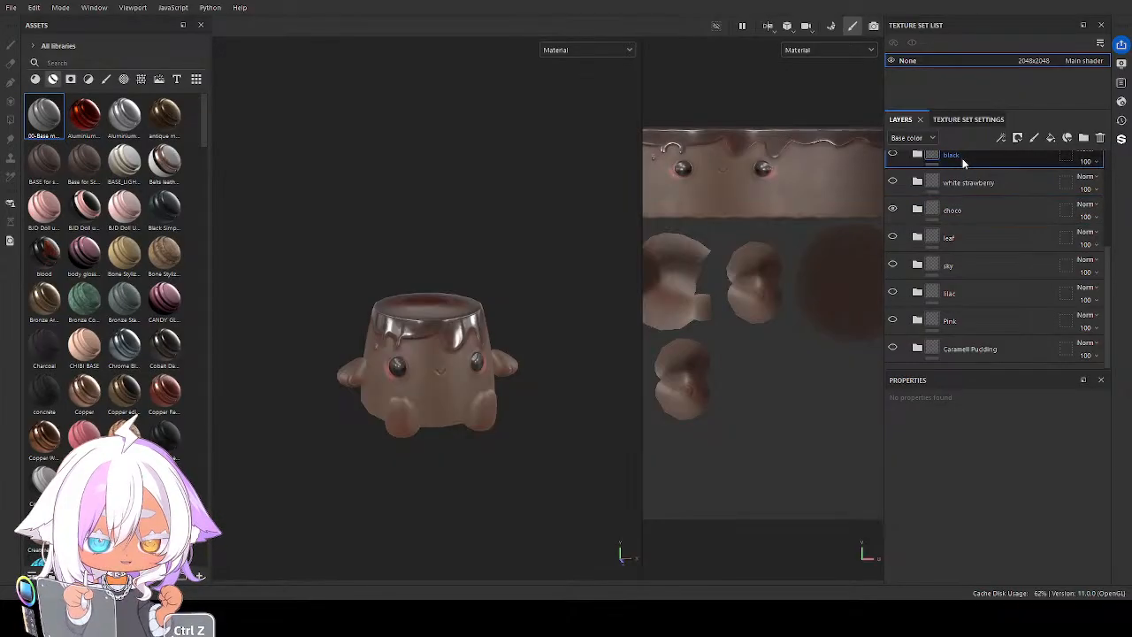
pyautogui.scroll(2, 972, 191)
pyautogui.scroll(-1, 986, 295)
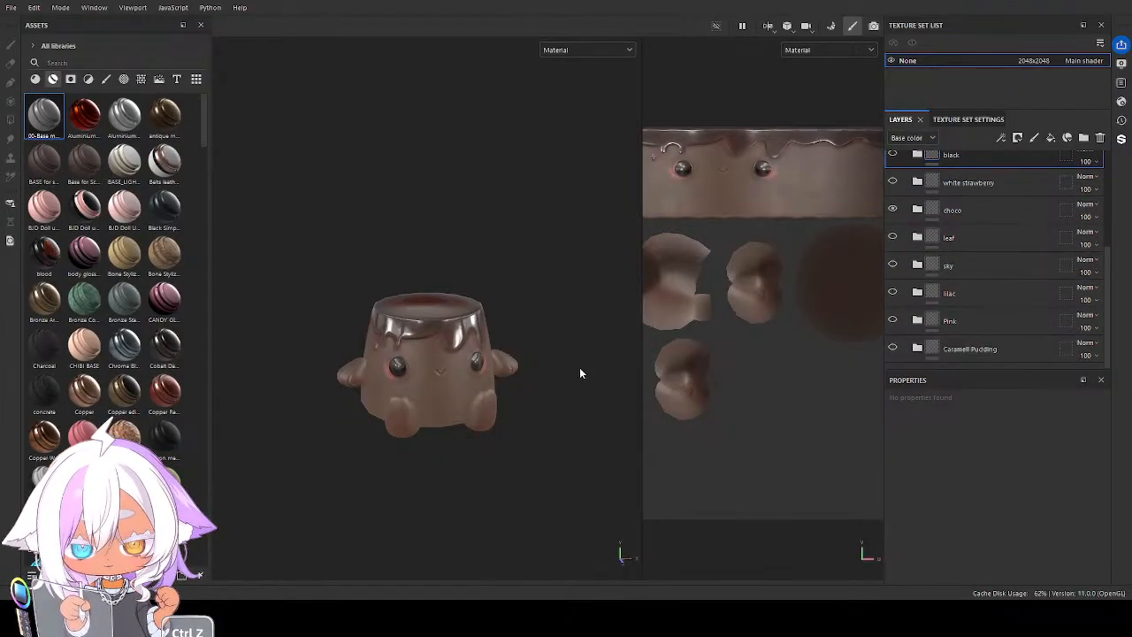
pyautogui.keyDown('alt'); pyautogui.moveTo(578, 371); pyautogui.dragTo(470, 405); pyautogui.keyUp('alt')
pyautogui.keyDown('alt'); pyautogui.moveTo(470, 405); pyautogui.dragTo(489, 410, button='middle'); pyautogui.keyUp('alt')
pyautogui.scroll(3, 489, 410)
pyautogui.scroll(2, 489, 409)
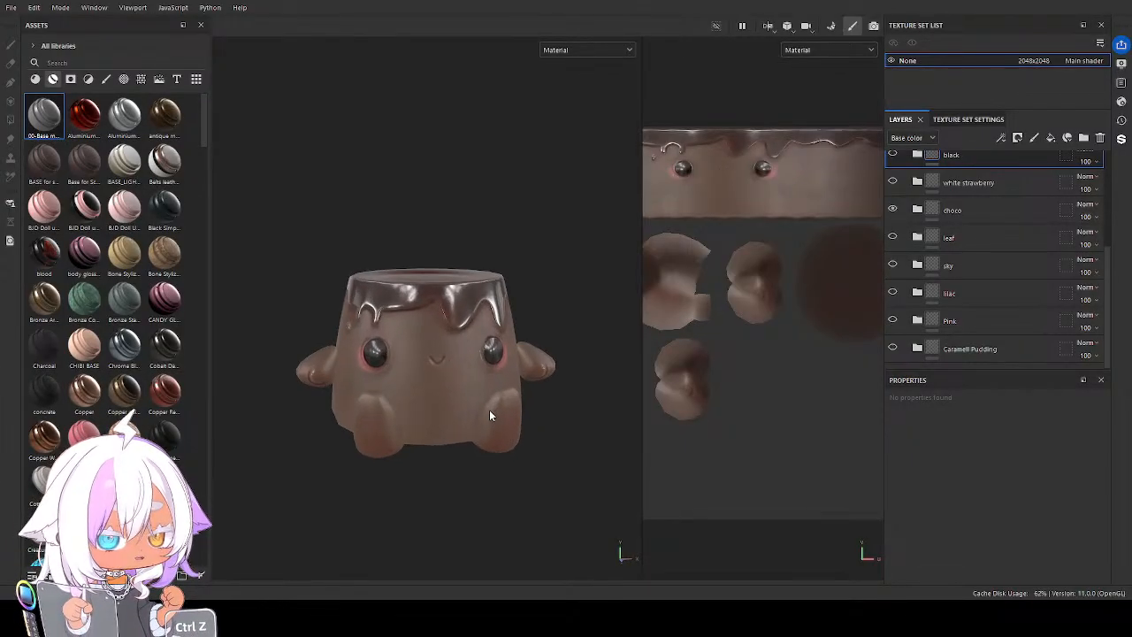
pyautogui.keyDown('alt'); pyautogui.moveTo(489, 410); pyautogui.dragTo(446, 420); pyautogui.keyUp('alt')
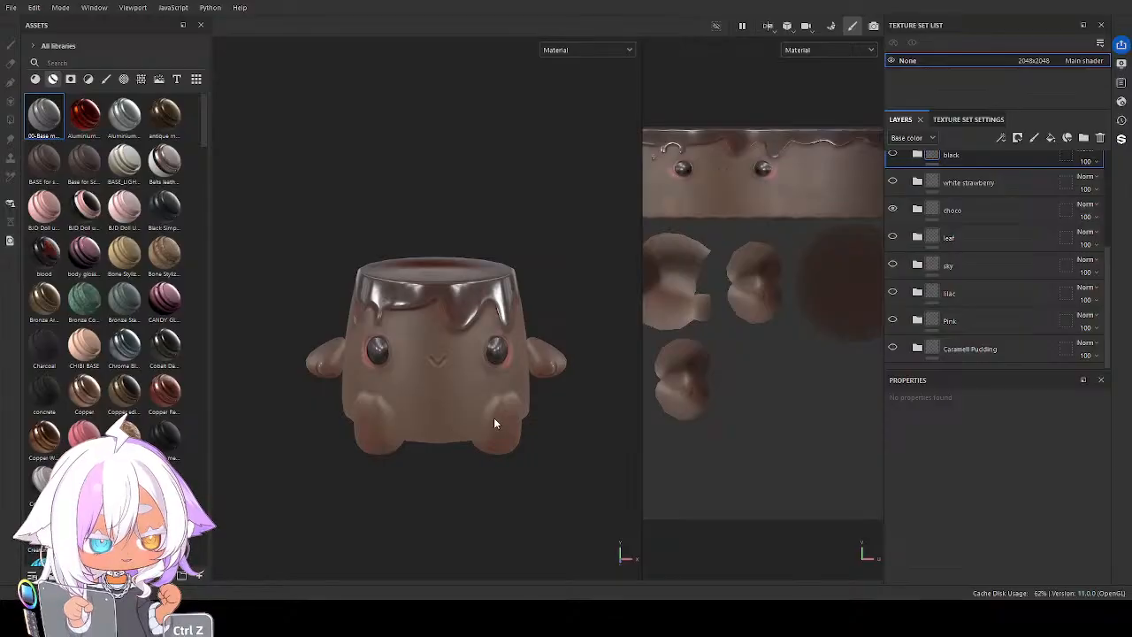
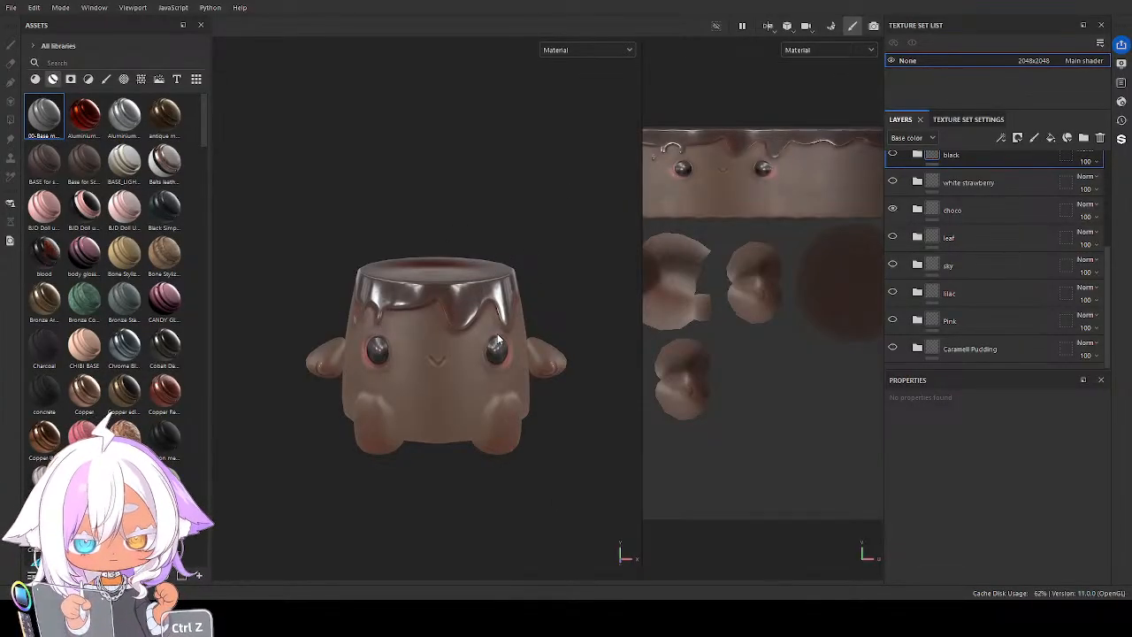
# Examine the chocolate character's Roughness, Normal and Normal+Height+Mesh channels from different angles
pyautogui.scroll(2, 960, 234)
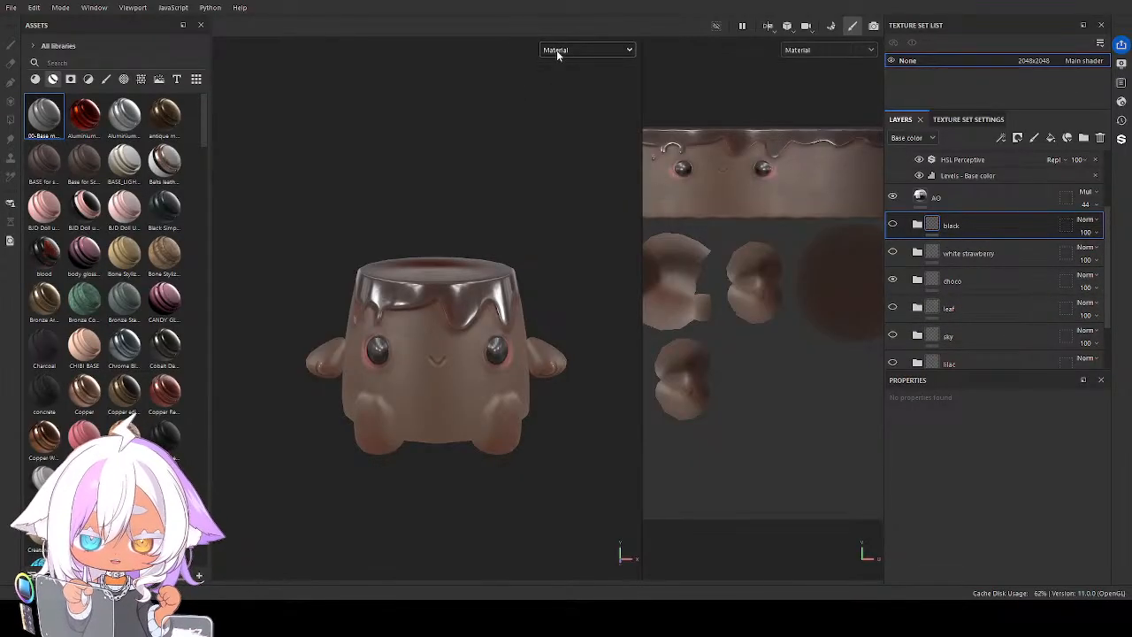
pyautogui.click(580, 121)
pyautogui.keyDown('alt'); pyautogui.moveTo(424, 349); pyautogui.dragTo(326, 377); pyautogui.keyUp('alt')
pyautogui.scroll(5, 457, 381)
pyautogui.scroll(-5, 421, 361)
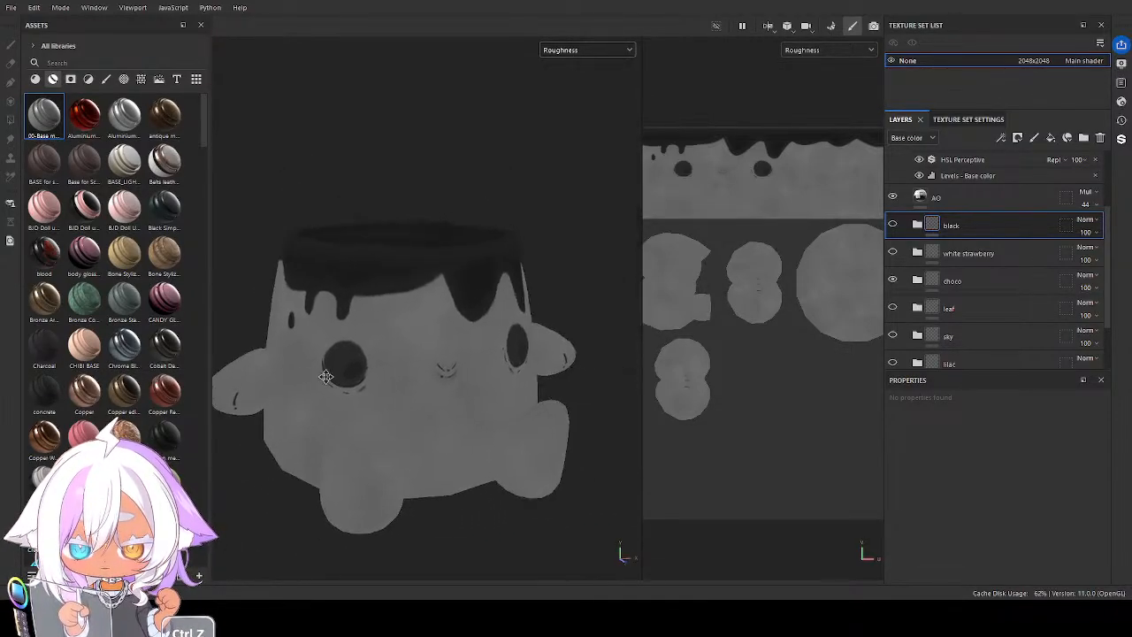
pyautogui.click(585, 131)
pyautogui.scroll(-1, 504, 272)
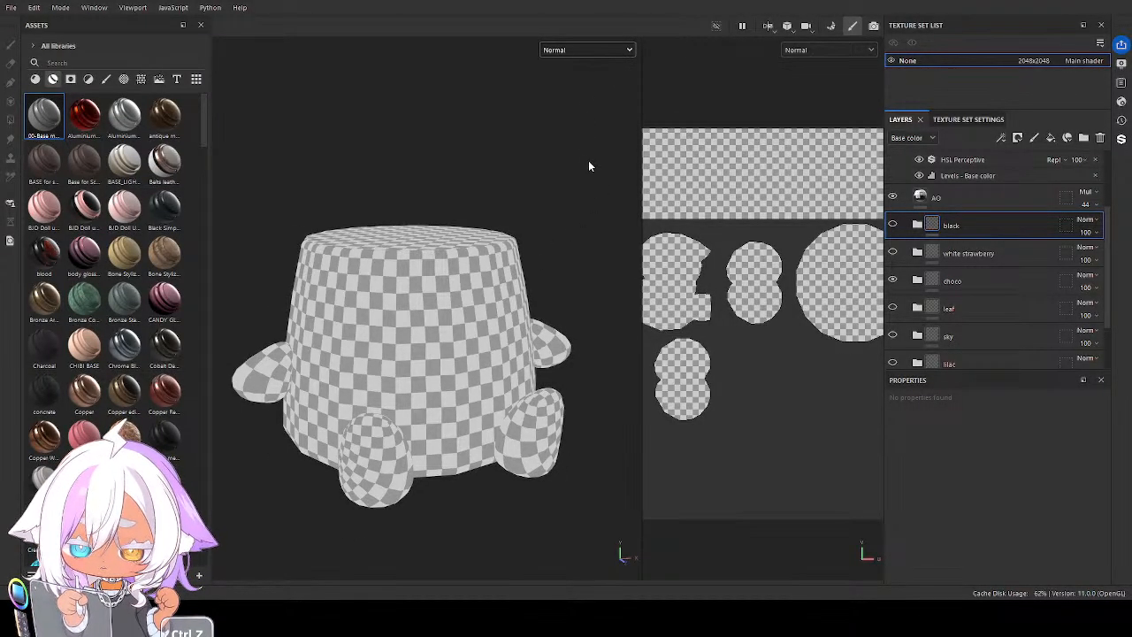
pyautogui.press('c')
pyautogui.keyDown('alt'); pyautogui.moveTo(588, 164); pyautogui.dragTo(624, 76); pyautogui.keyUp('alt')
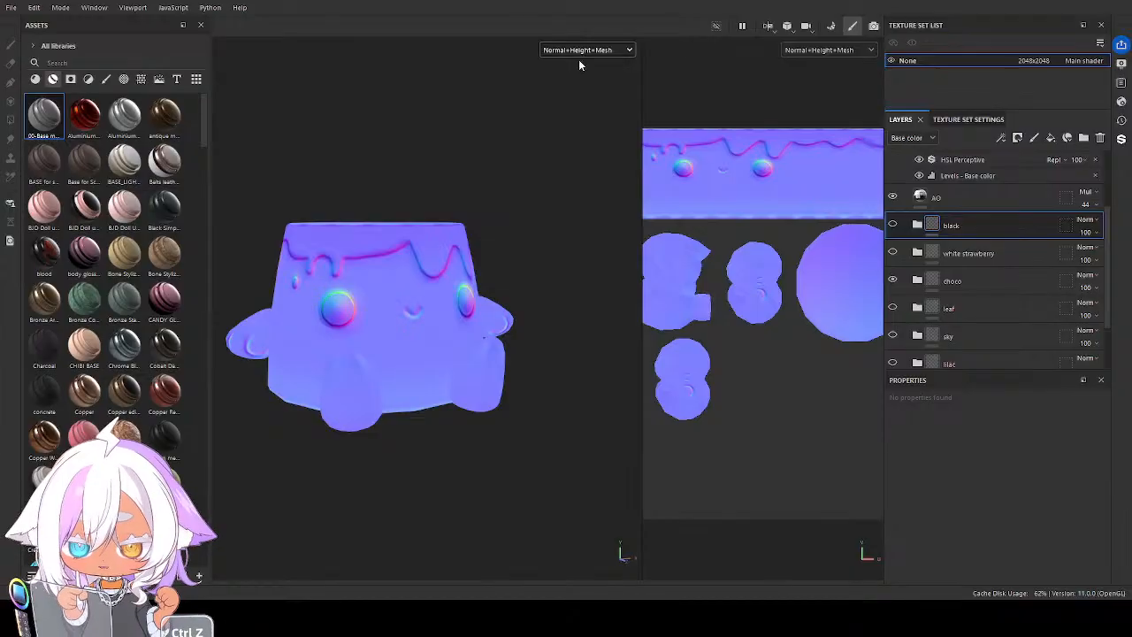
# Inspect the character's Base color channel from the front and return the display to Material
pyautogui.press('c')
pyautogui.keyDown('alt'); pyautogui.moveTo(409, 286); pyautogui.dragTo(382, 341); pyautogui.keyUp('alt')
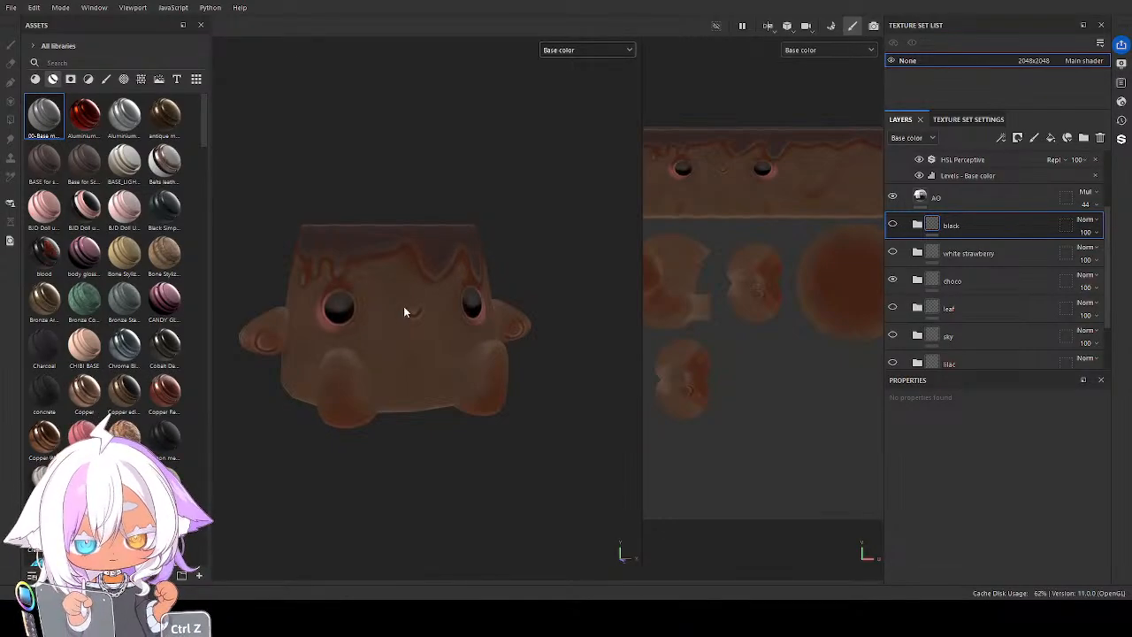
pyautogui.keyDown('alt'); pyautogui.moveTo(403, 312); pyautogui.dragTo(442, 346); pyautogui.keyUp('alt')
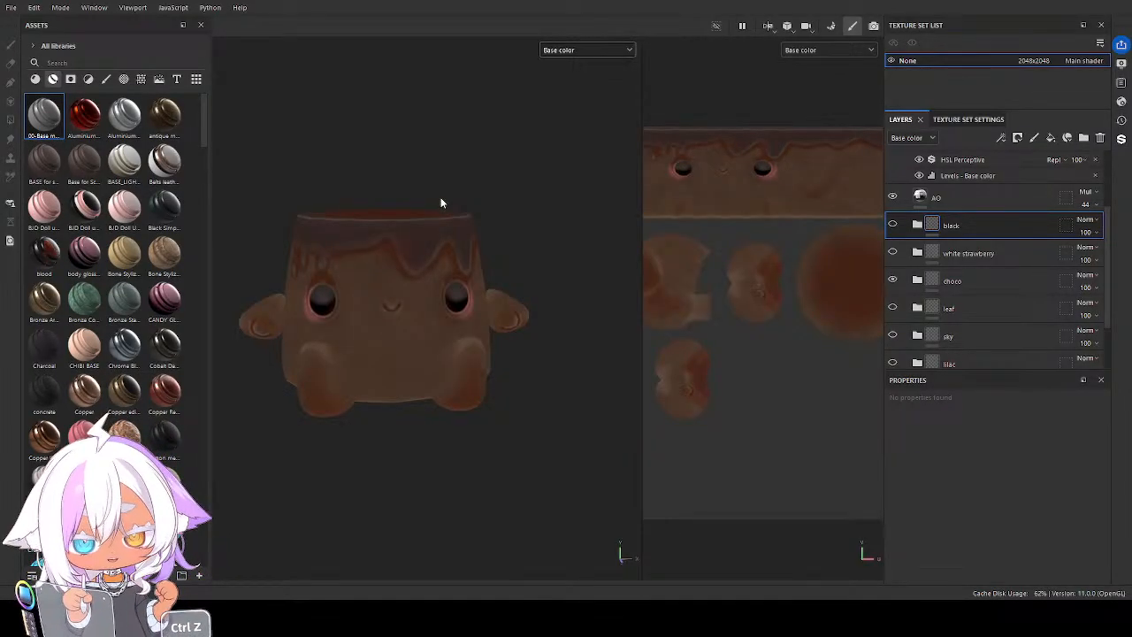
pyautogui.click(572, 51)
pyautogui.click(570, 76)
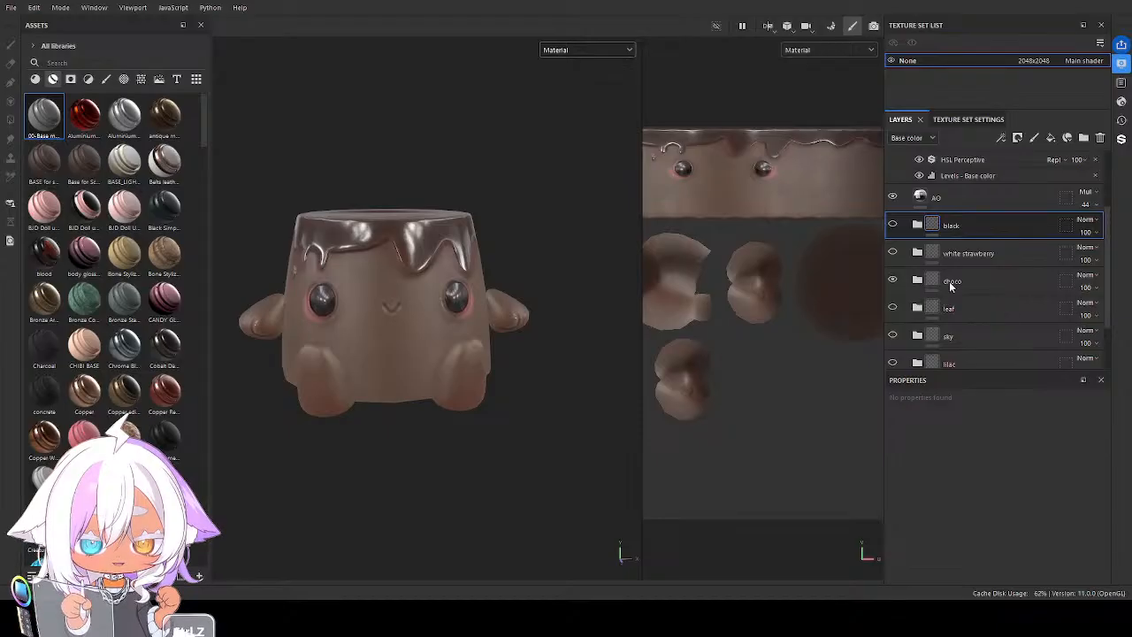
# Inspect the chocolate texture's UV layout in the 2D view, from the whole sheet to the face strip
pyautogui.scroll(-3, 735, 244)
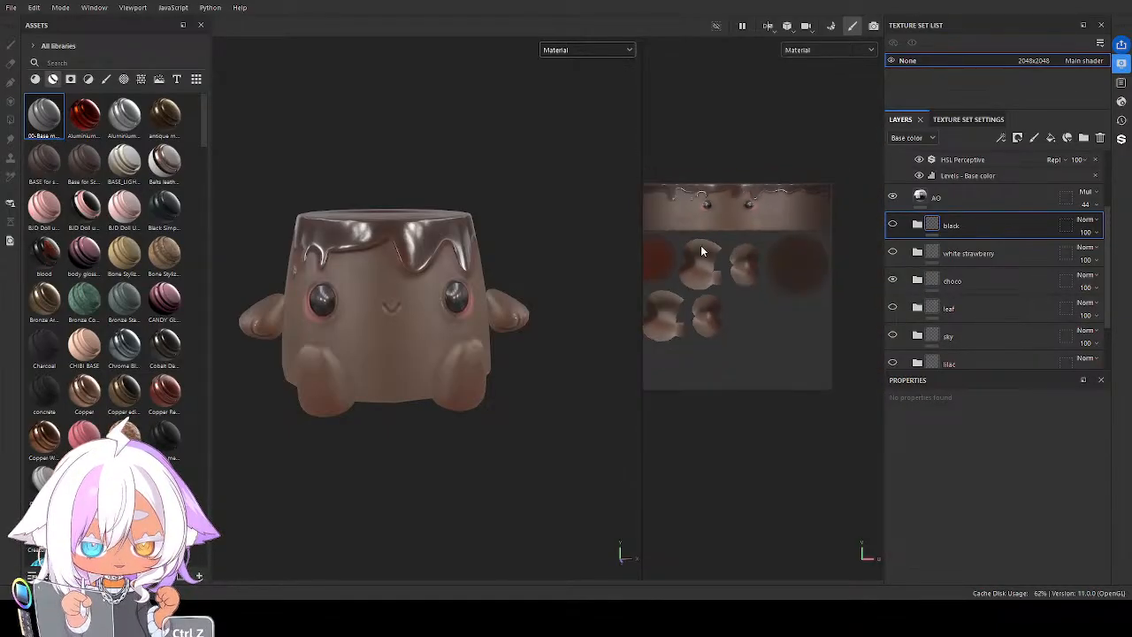
pyautogui.keyDown('alt'); pyautogui.moveTo(695, 274); pyautogui.dragTo(717, 263); pyautogui.keyUp('alt')
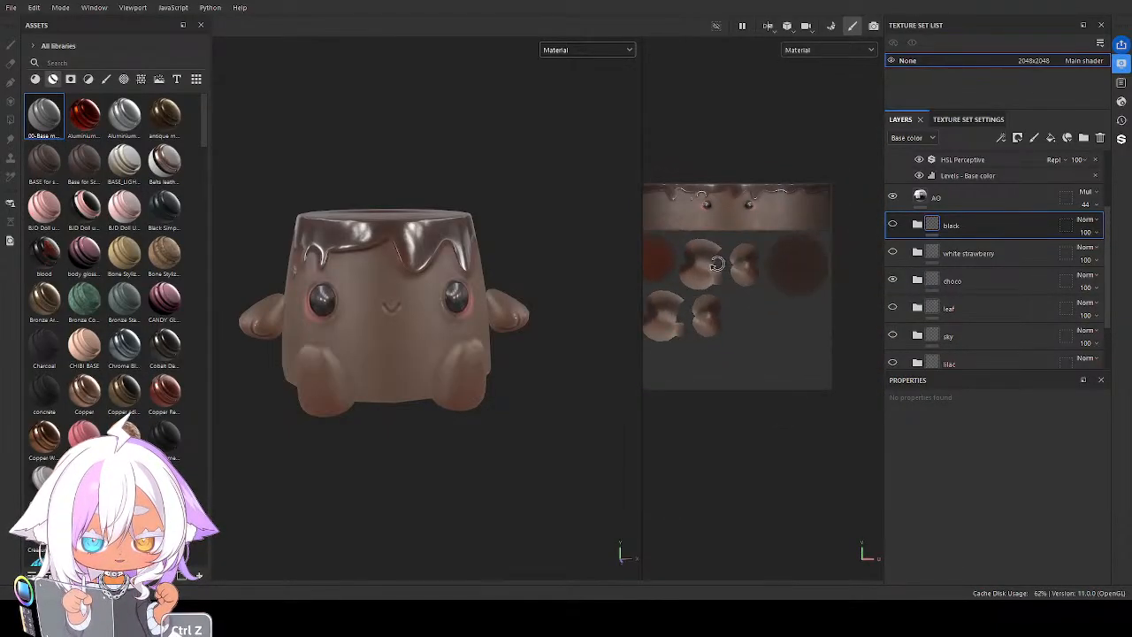
pyautogui.moveTo(708, 325)
pyautogui.keyDown('alt'); pyautogui.mouseDown()
pyautogui.moveTo(730, 309)
pyautogui.moveTo(702, 326)
pyautogui.mouseUp(); pyautogui.keyUp('alt')
pyautogui.press('ctrl')
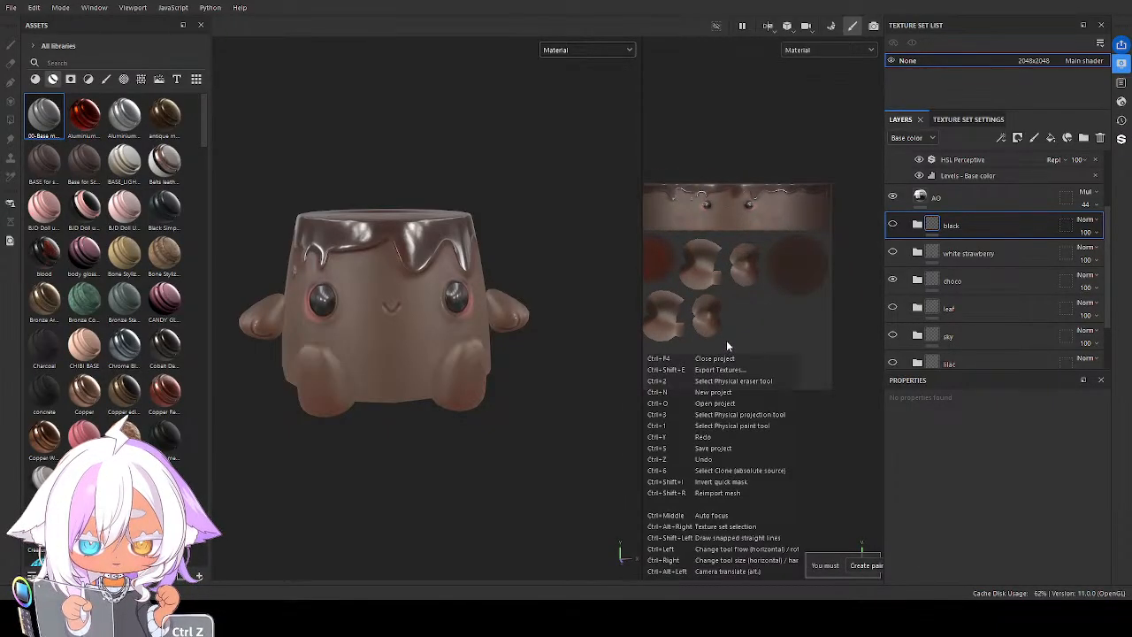
pyautogui.moveTo(698, 317)
pyautogui.keyDown('alt'); pyautogui.mouseDown(button='middle')
pyautogui.moveTo(735, 318)
pyautogui.moveTo(719, 362)
pyautogui.mouseUp(button='middle'); pyautogui.keyUp('alt')
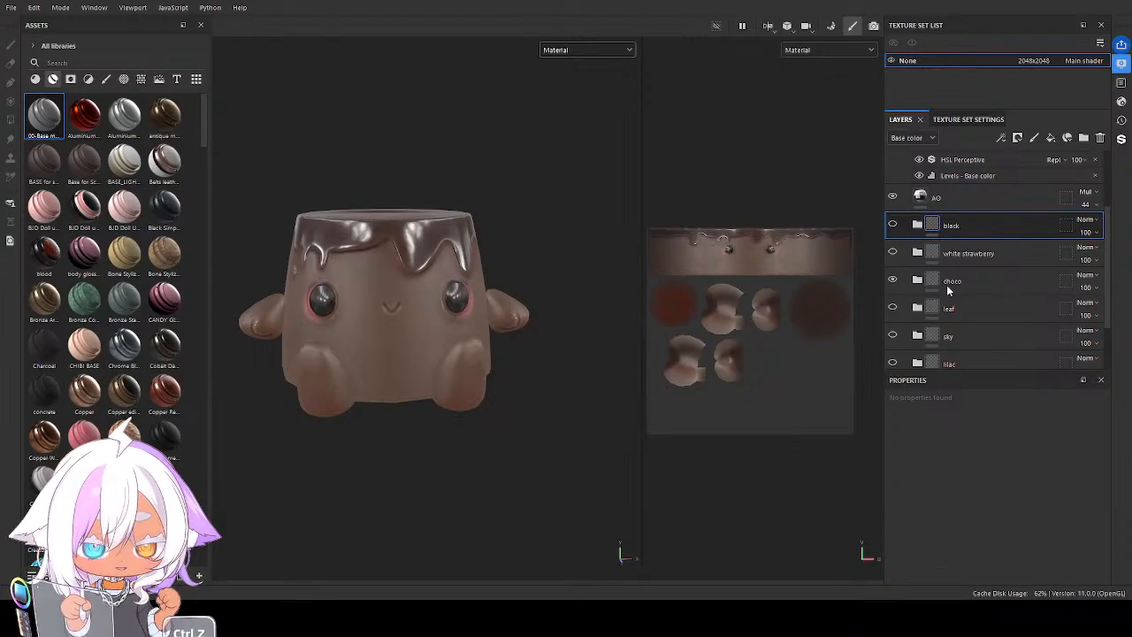
pyautogui.click(892, 308)
pyautogui.keyDown('shift'); pyautogui.moveTo(909, 305); pyautogui.dragTo(1076, 311, button='right'); pyautogui.keyUp('shift')
pyautogui.scroll(6, 768, 268)
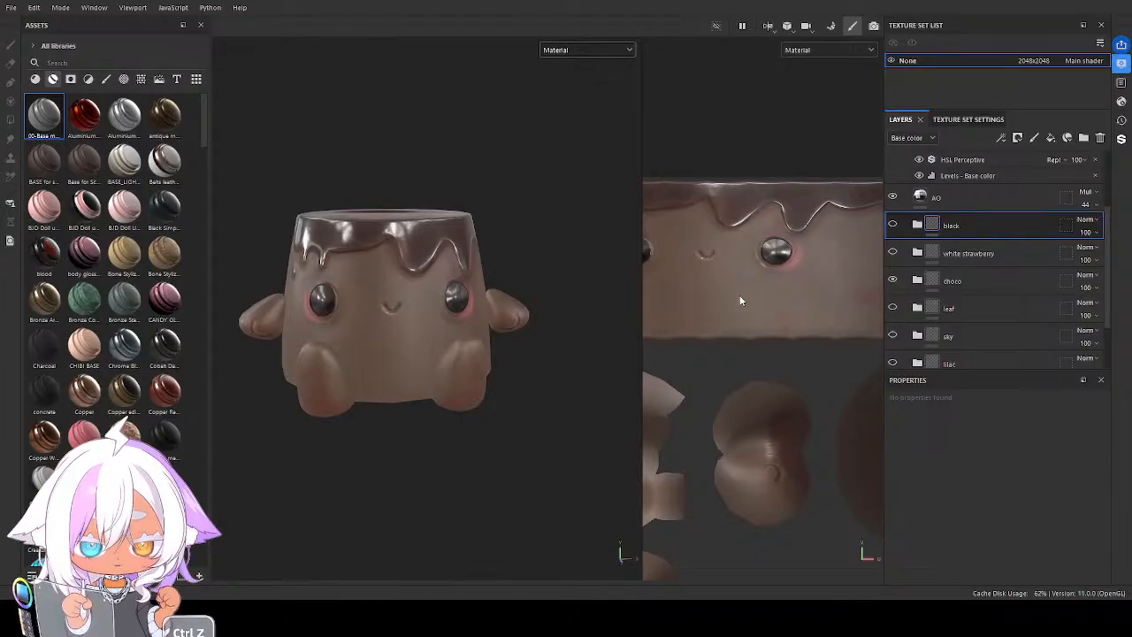
pyautogui.keyDown('alt'); pyautogui.moveTo(738, 296); pyautogui.dragTo(798, 326, button='middle'); pyautogui.keyUp('alt')
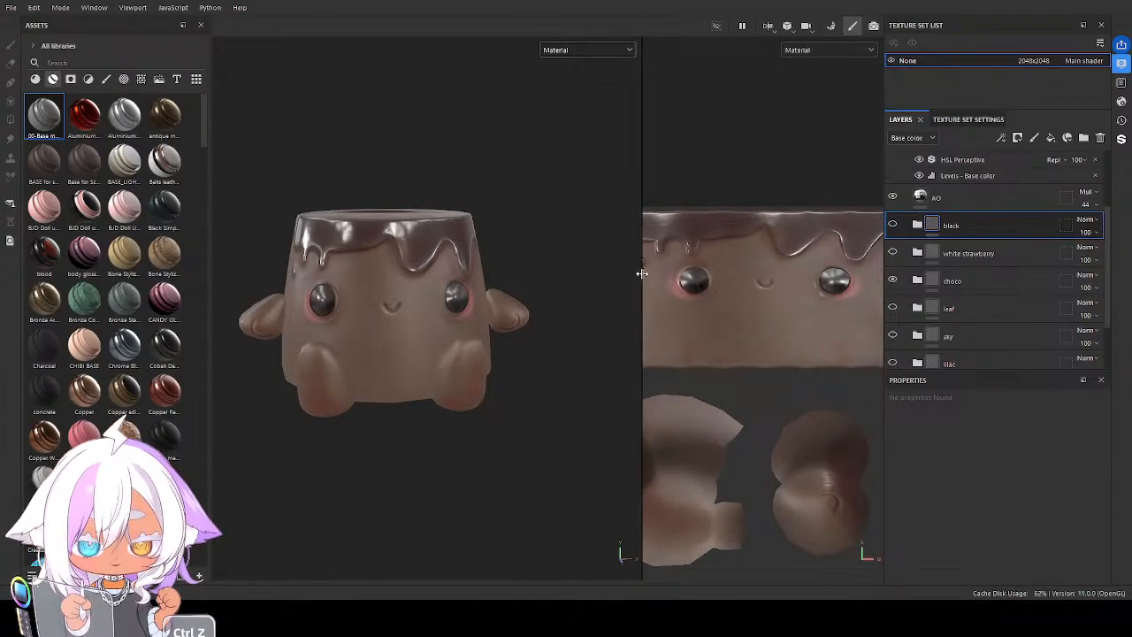
# Enlarge the 2D view and examine the baked shading and highlights on the chocolate glaze, eyes and limb islands
pyautogui.moveTo(642, 276); pyautogui.dragTo(346, 268)
pyautogui.hotkey('ctrl', 'z')
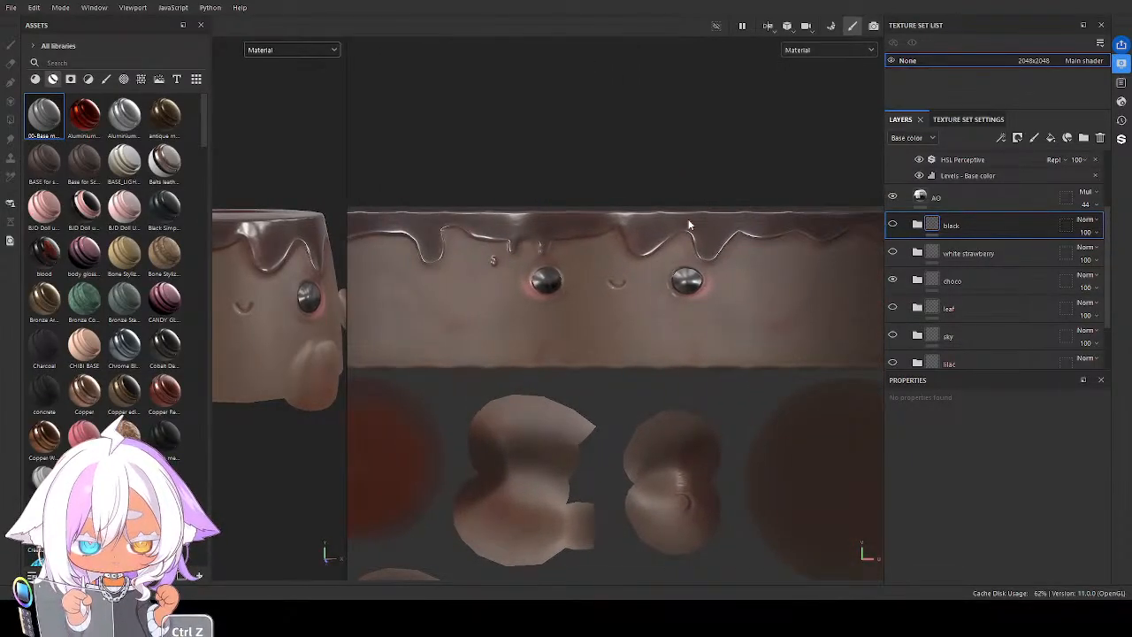
pyautogui.keyDown('alt'); pyautogui.moveTo(640, 298); pyautogui.dragTo(637, 249, button='middle'); pyautogui.keyUp('alt')
pyautogui.scroll(-3, 638, 249)
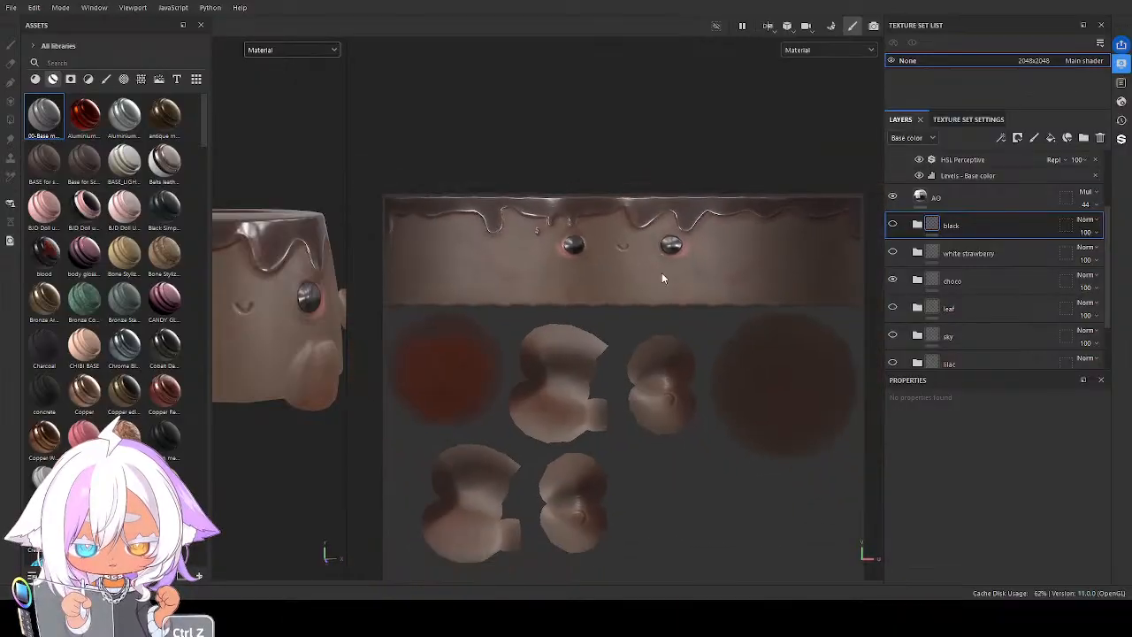
pyautogui.keyDown('alt'); pyautogui.moveTo(681, 284); pyautogui.dragTo(667, 263, button='middle'); pyautogui.keyUp('alt')
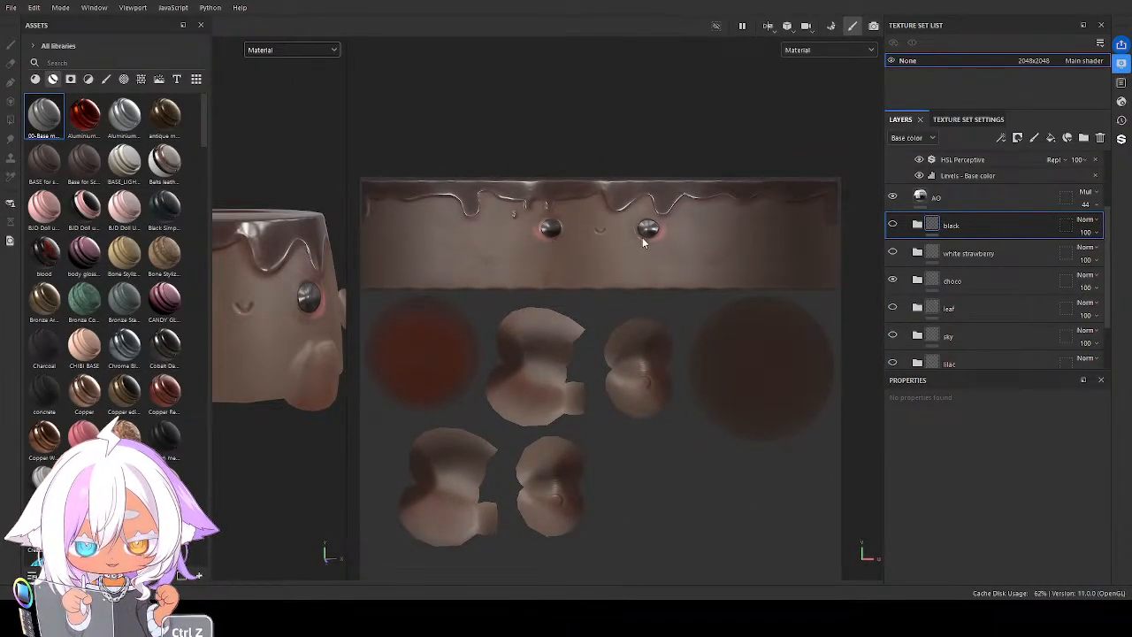
pyautogui.scroll(2, 633, 254)
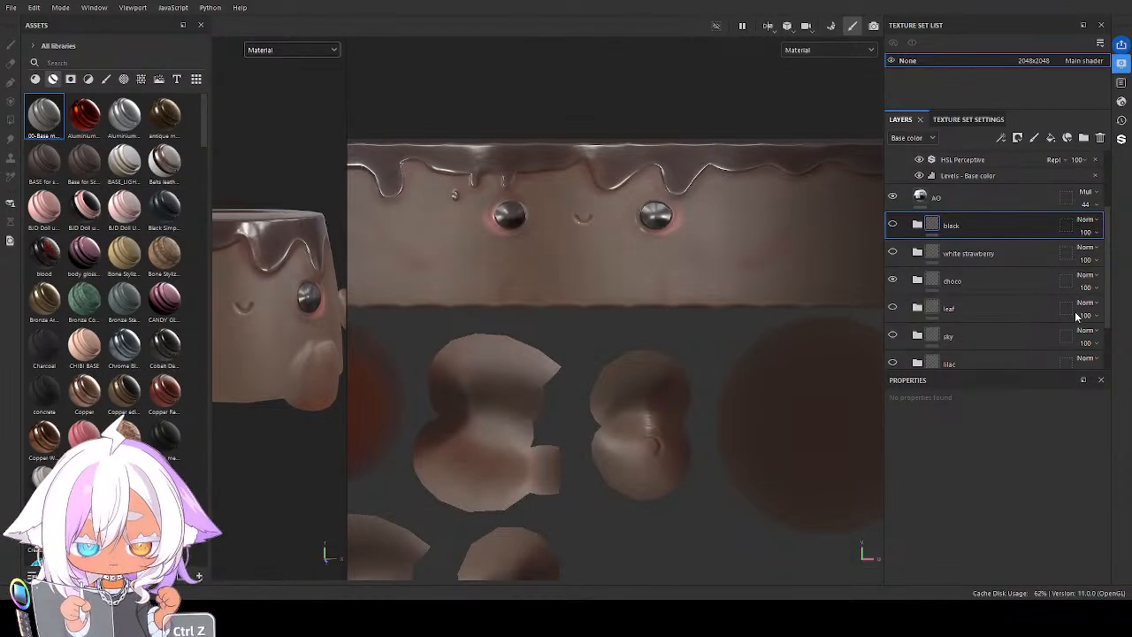
pyautogui.hotkey('ctrl', 'z')
pyautogui.hotkey('ctrl', 'z')
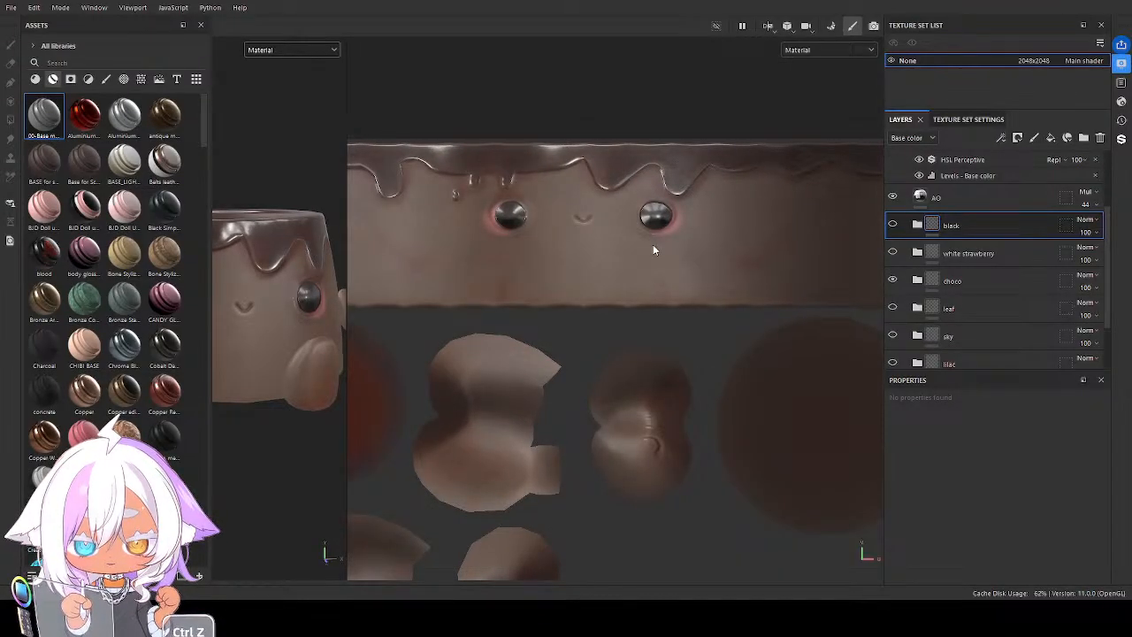
pyautogui.moveTo(722, 265); pyautogui.dragTo(798, 277, button='middle')
pyautogui.scroll(-1, 735, 268)
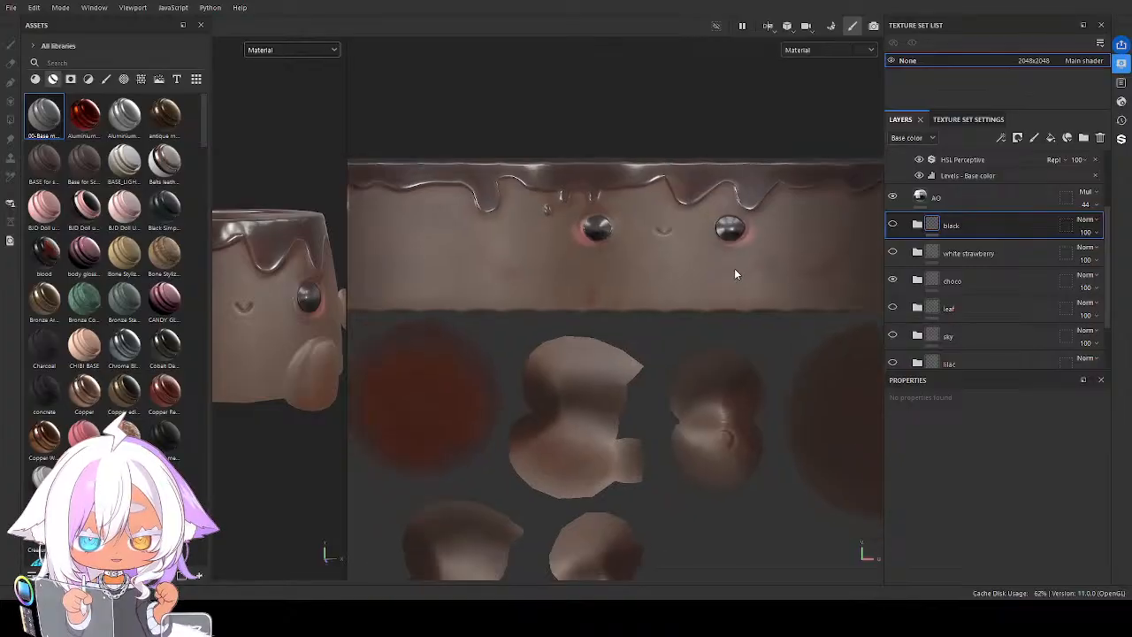
pyautogui.scroll(-3, 707, 292)
pyautogui.moveTo(635, 341); pyautogui.dragTo(644, 299, button='middle')
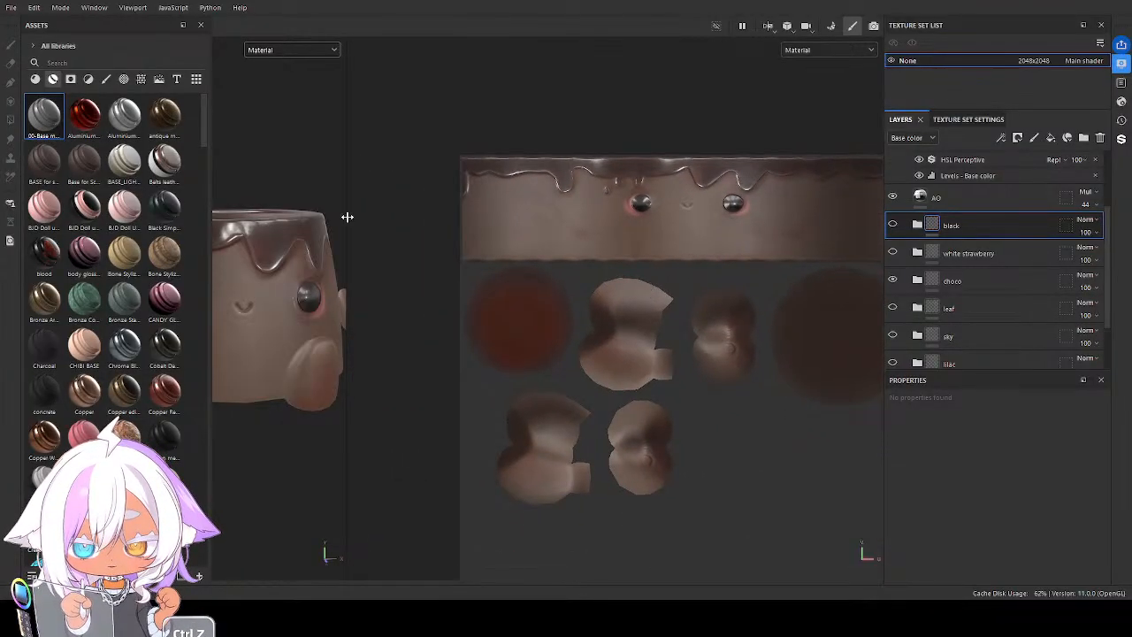
# Widen the 3D view again and examine the chocolate character from slightly different angles
pyautogui.moveTo(345, 205); pyautogui.dragTo(726, 226)
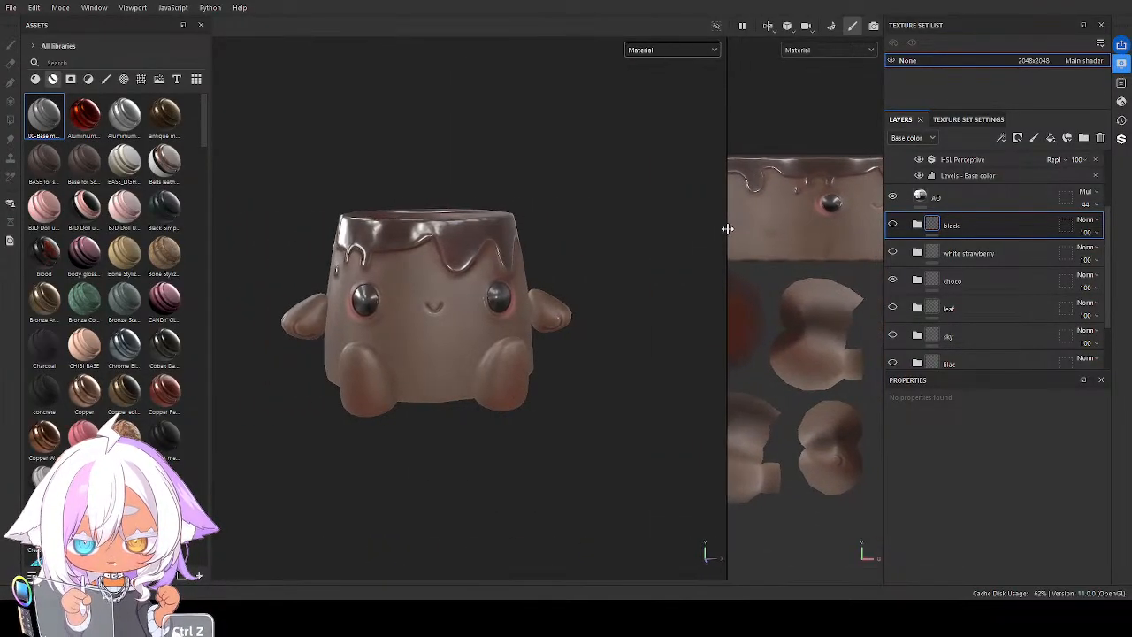
pyautogui.hotkey('ctrl', 'z')
pyautogui.hotkey('ctrl', 'z')
pyautogui.hotkey('ctrl', 'z')
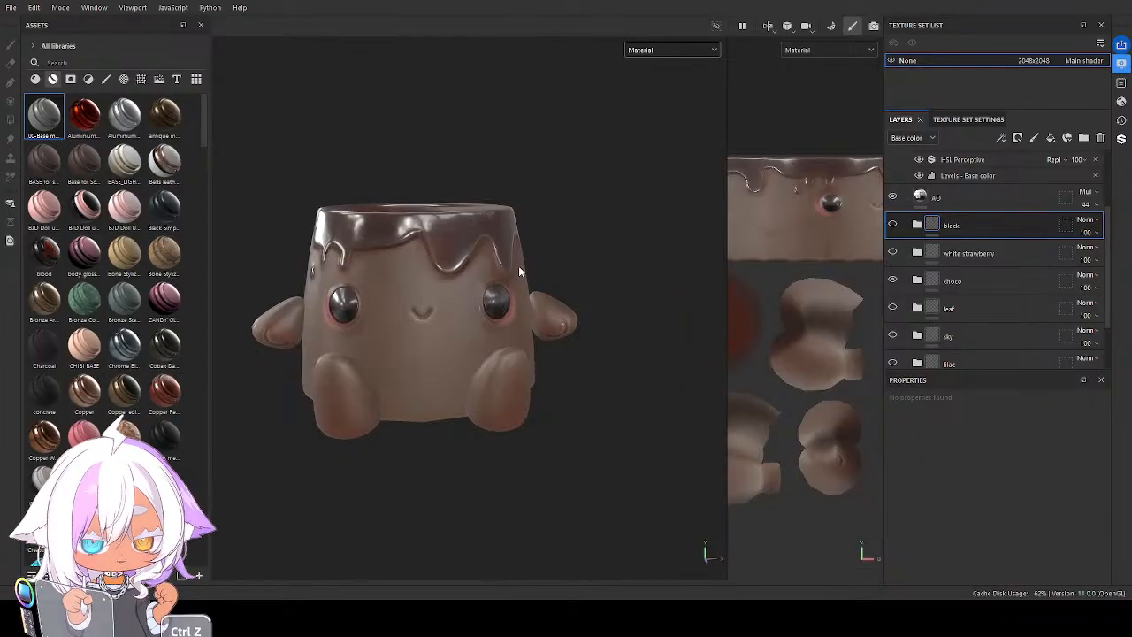
pyautogui.keyDown('alt'); pyautogui.moveTo(519, 268); pyautogui.dragTo(500, 290); pyautogui.keyUp('alt')
pyautogui.hotkey('ctrl', 'z')
pyautogui.hotkey('ctrl', 'z')
pyautogui.hotkey('ctrl', 'z')
pyautogui.hotkey('ctrl', 'z')
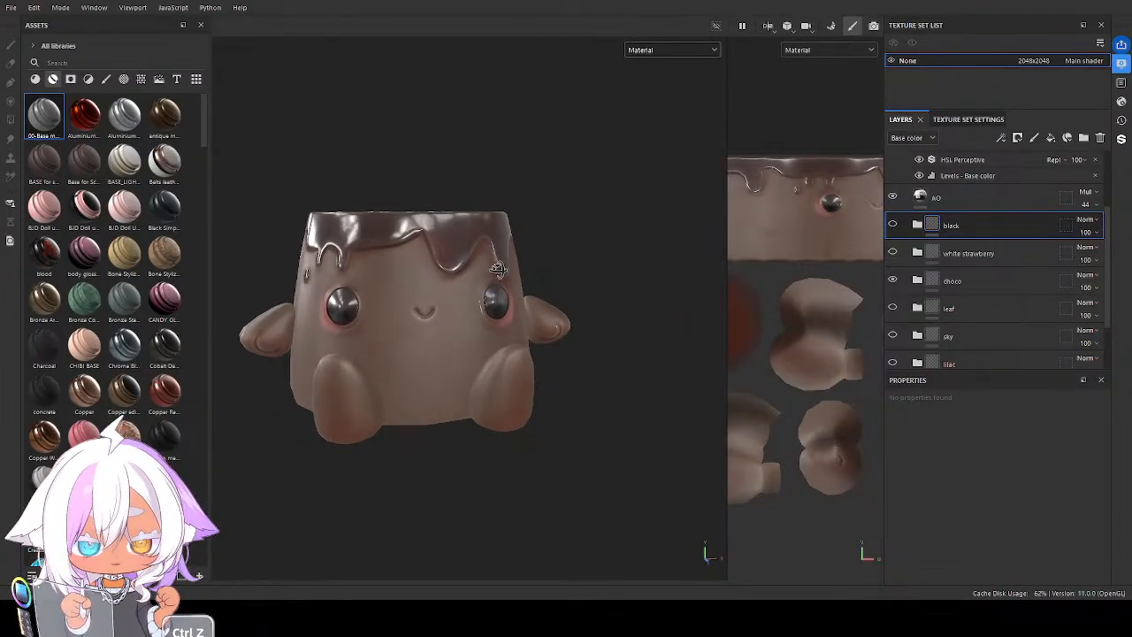
# Open the texture export settings and set the output directory to the TWS-26-08-Puddings/txt folder
pyautogui.click(12, 9)
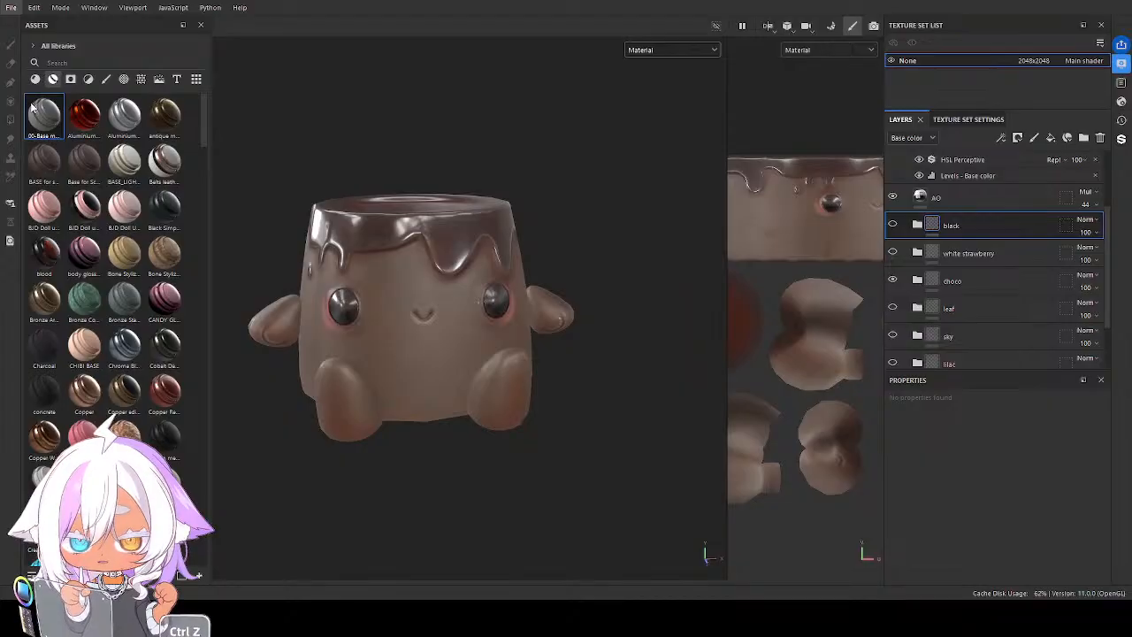
pyautogui.click(31, 104)
pyautogui.click(12, 9)
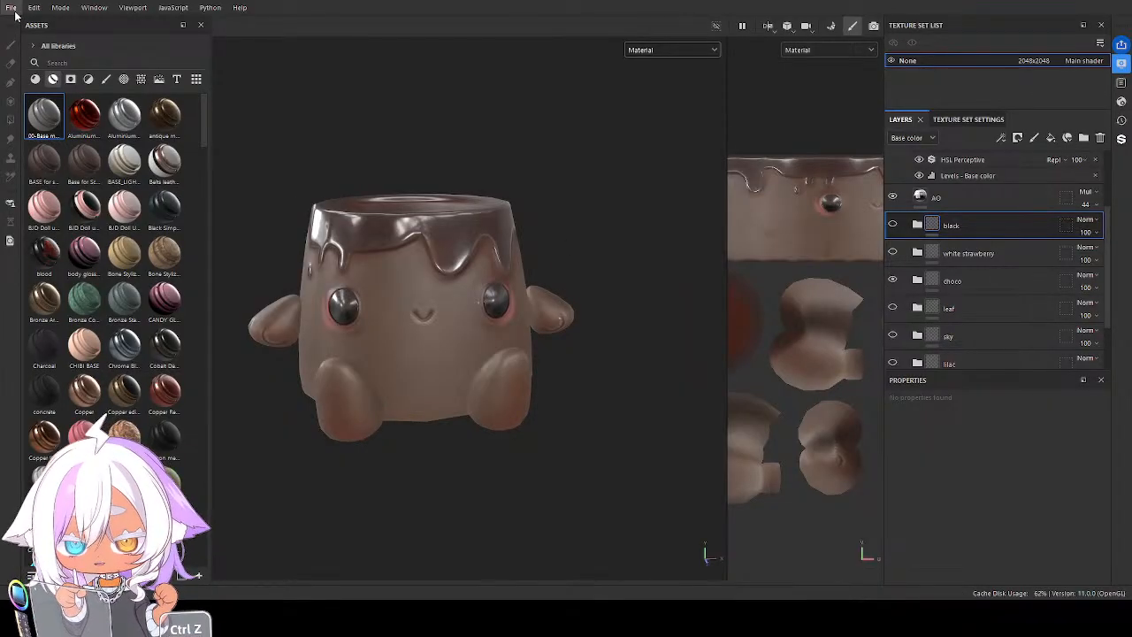
pyautogui.click(330, 219)
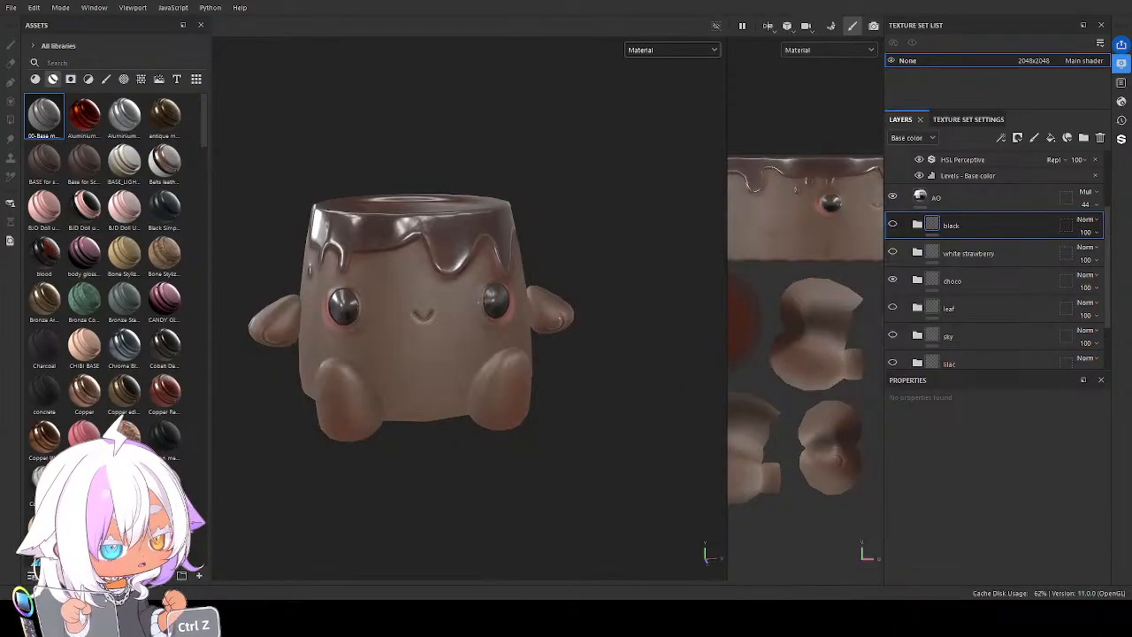
pyautogui.hotkey('ctrl', 'shift', 'e')
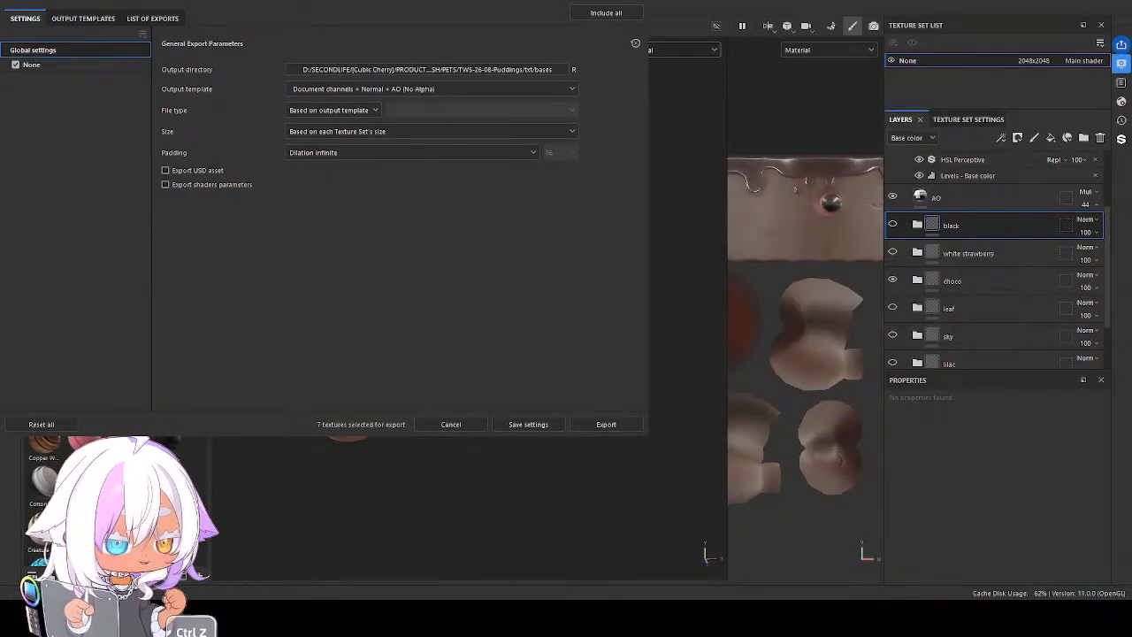
pyautogui.moveTo(323, 3); pyautogui.dragTo(619, 62)
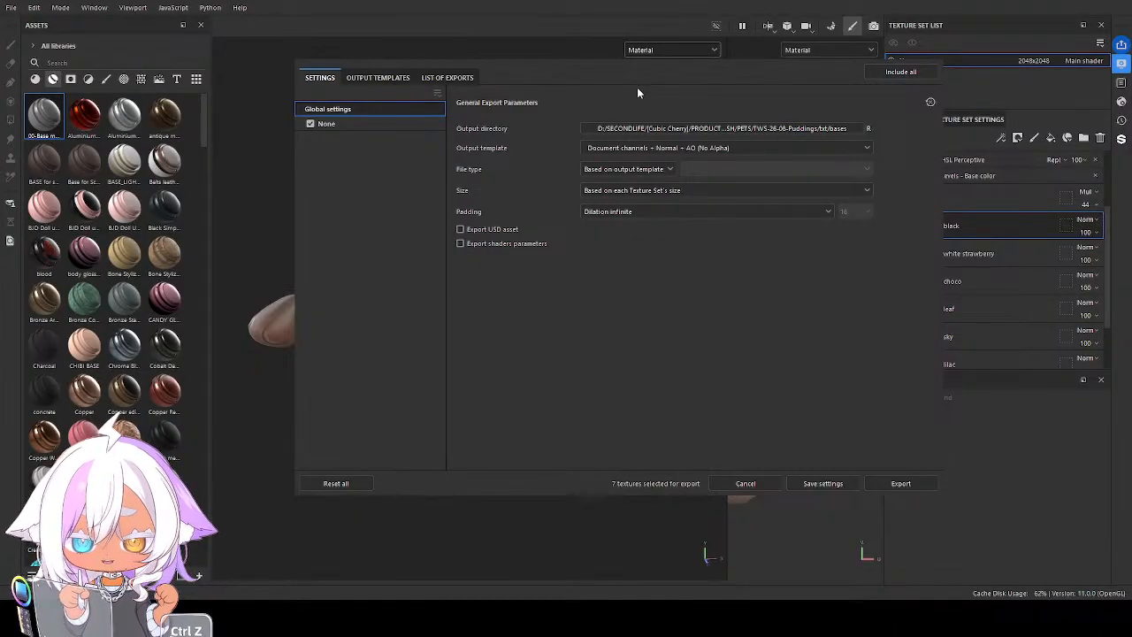
pyautogui.click(739, 365)
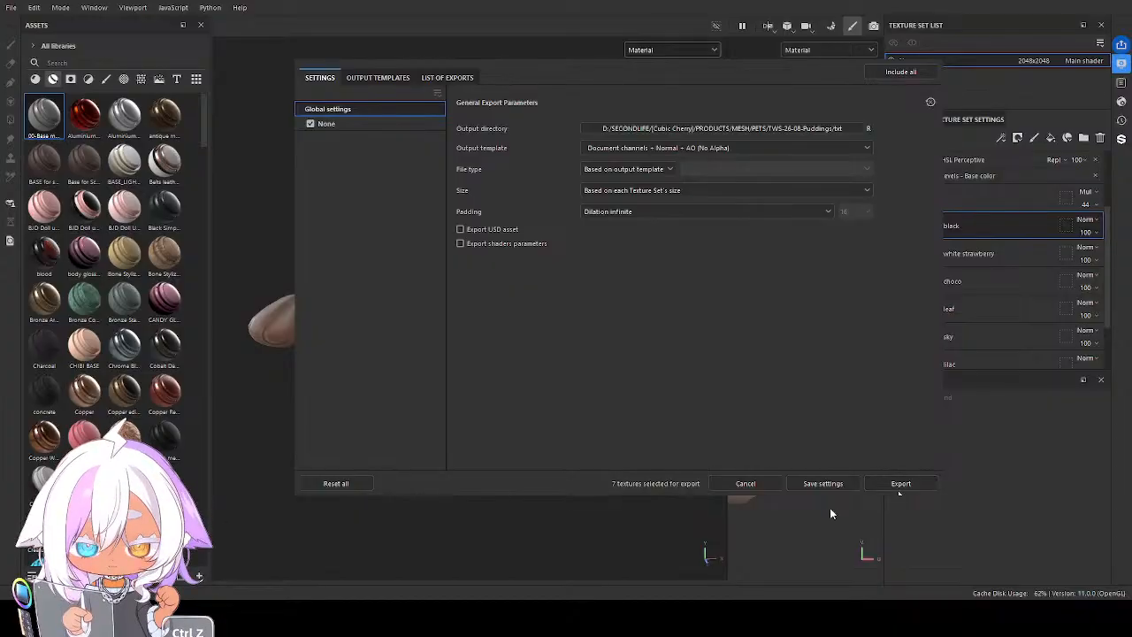
pyautogui.click(897, 483)
# Rename the output map of the 2D view x SL preset to CHOCO_$textureSet
pyautogui.click(362, 79)
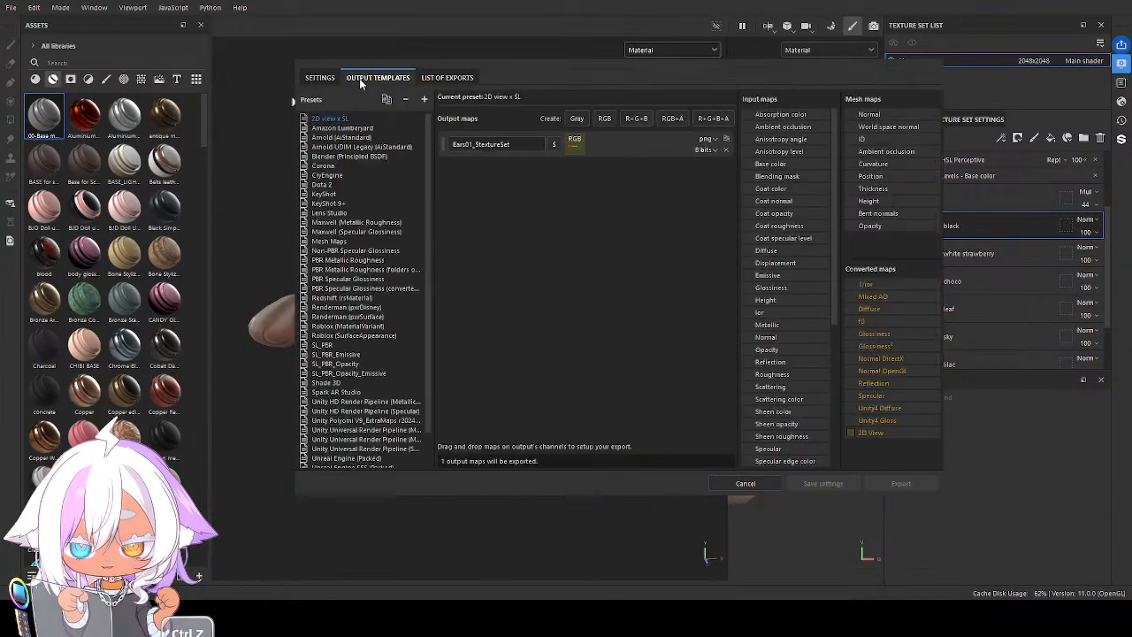
pyautogui.moveTo(473, 145); pyautogui.dragTo(432, 151)
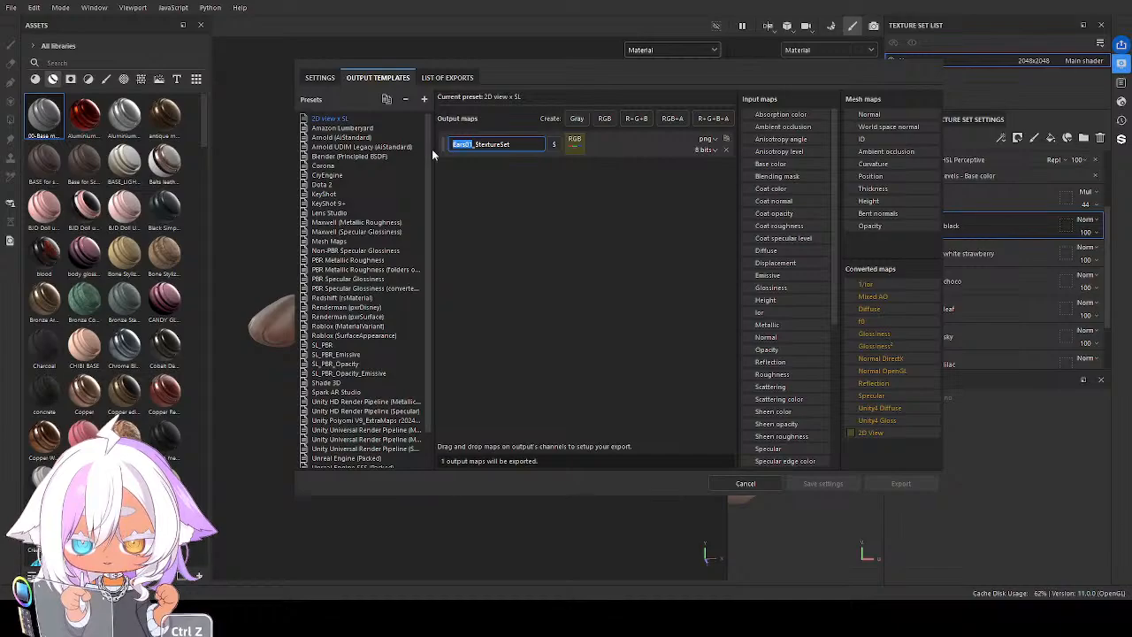
pyautogui.write('CHOCO')
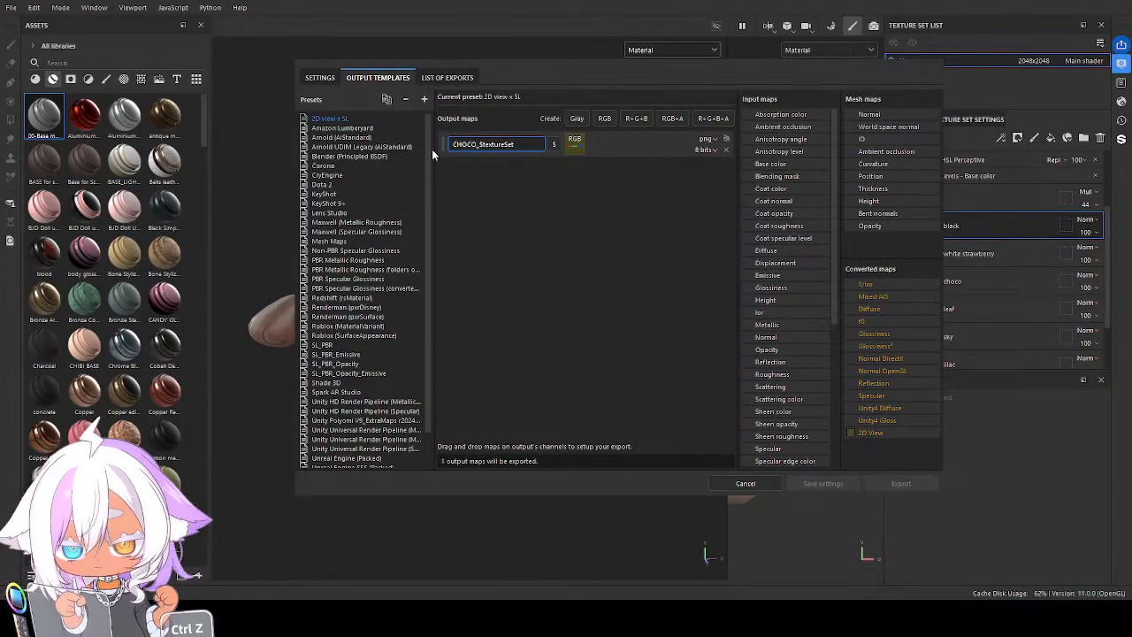
# Set the export's output template to 2D view x SL and close the export dialog
pyautogui.click(327, 81)
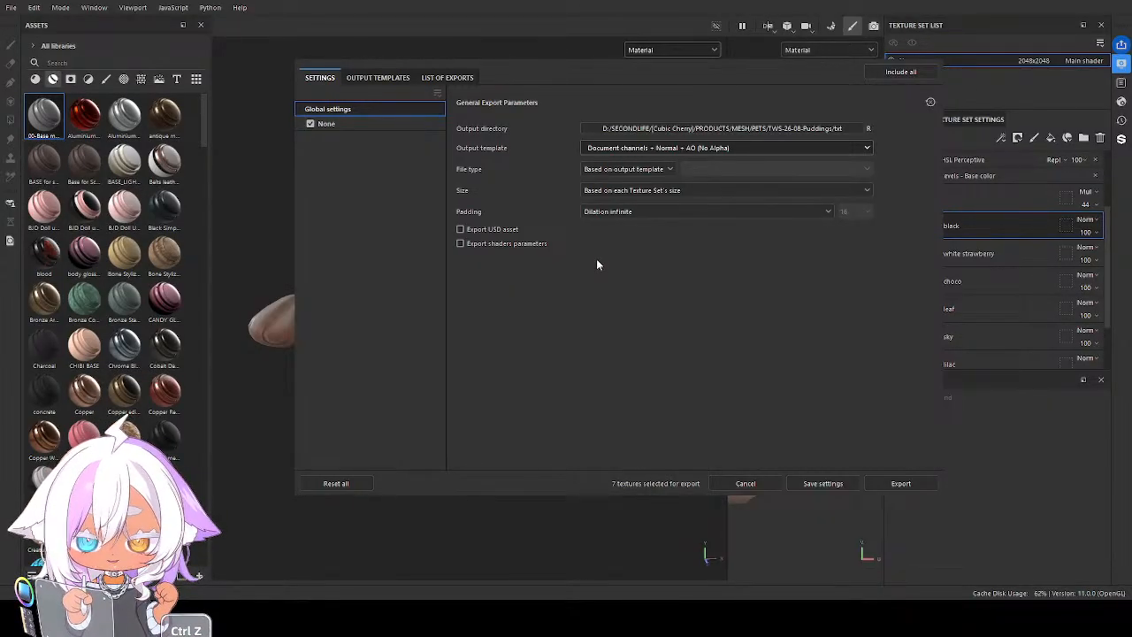
pyautogui.hotkey('ctrl', 'z')
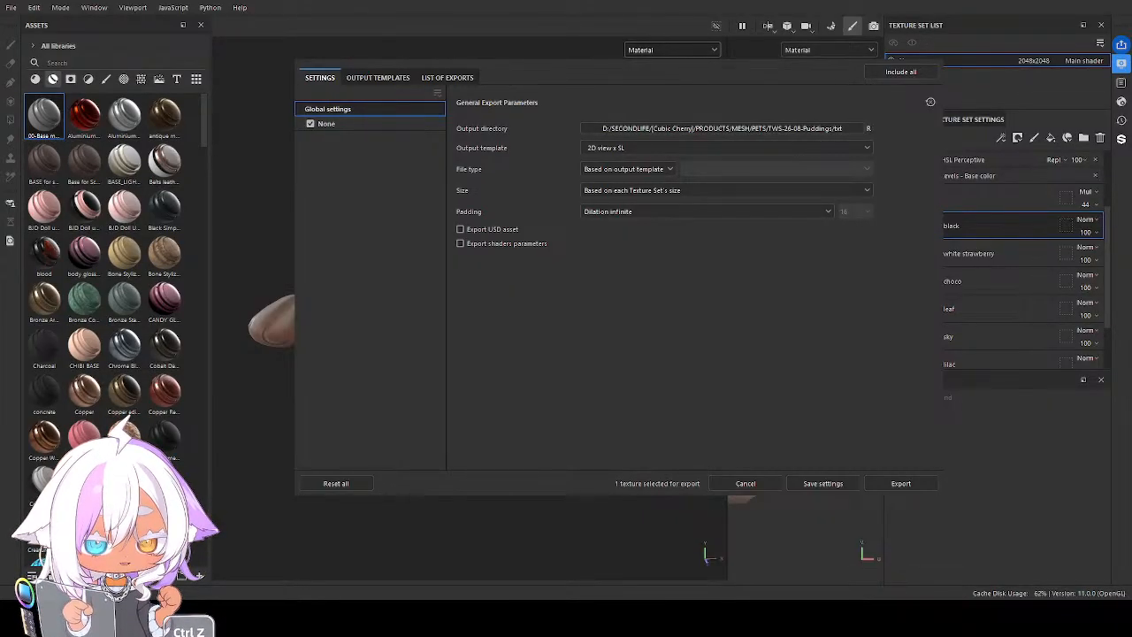
pyautogui.press('Escape')
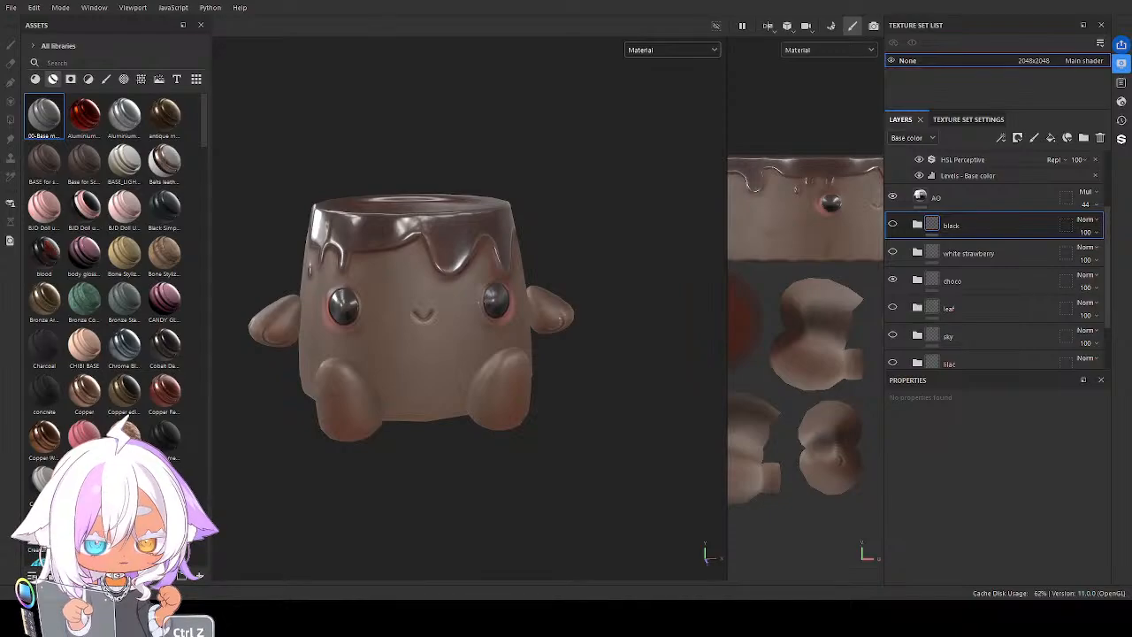
# Export the chocolate version with the 2D view x SL output template and again with the SL_PBR template
pyautogui.hotkey('ctrl', 'shift', 'e')
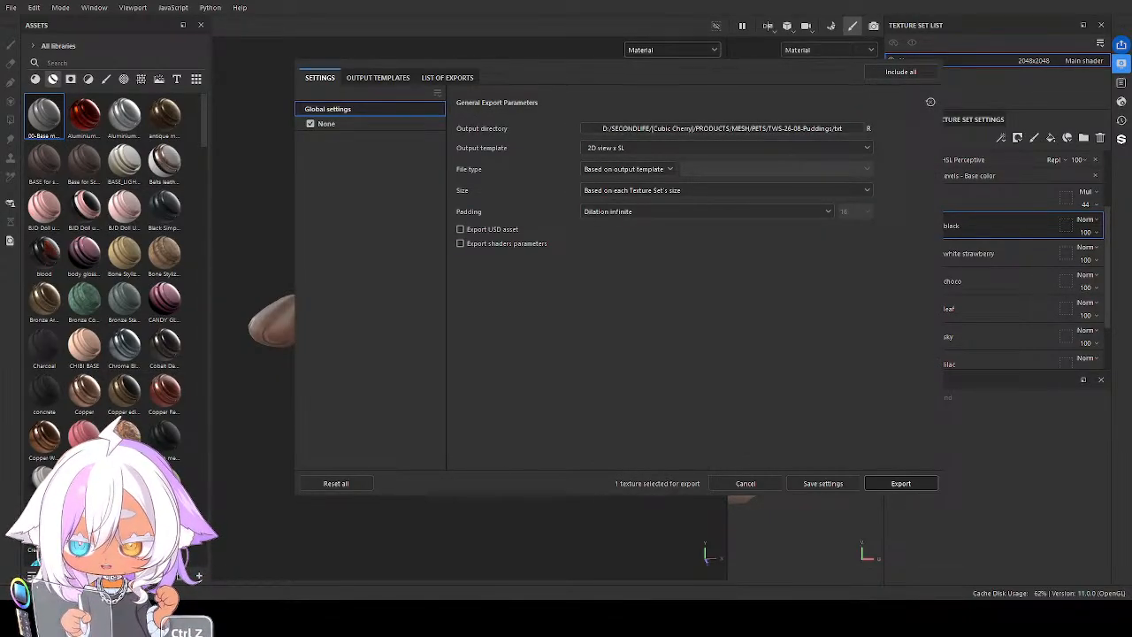
pyautogui.click(900, 483)
pyautogui.click(320, 78)
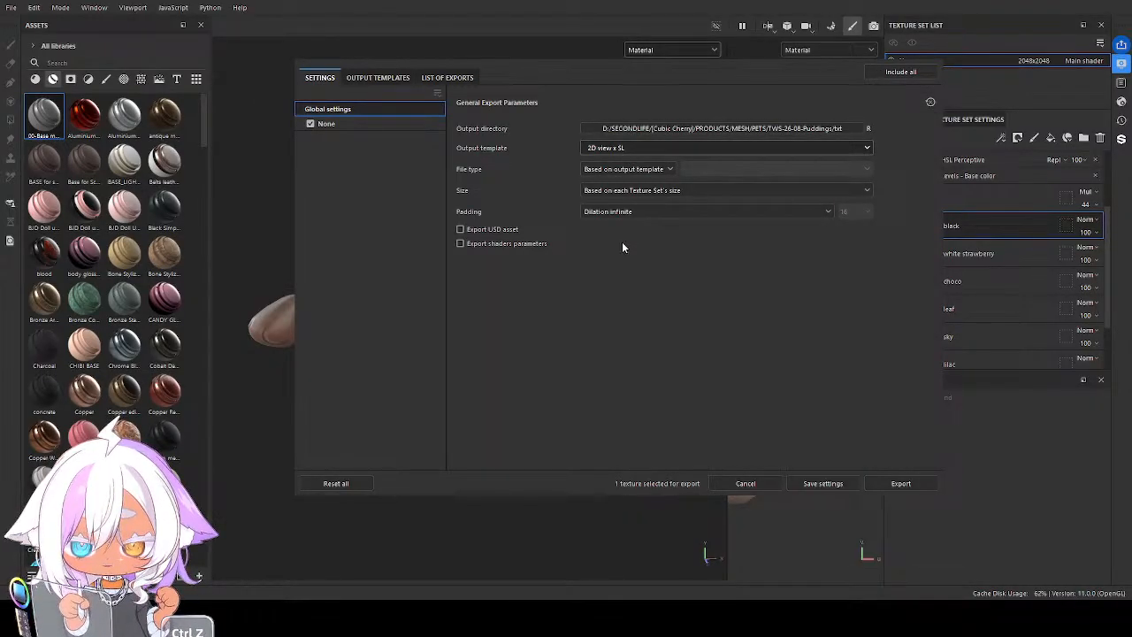
pyautogui.click(595, 236)
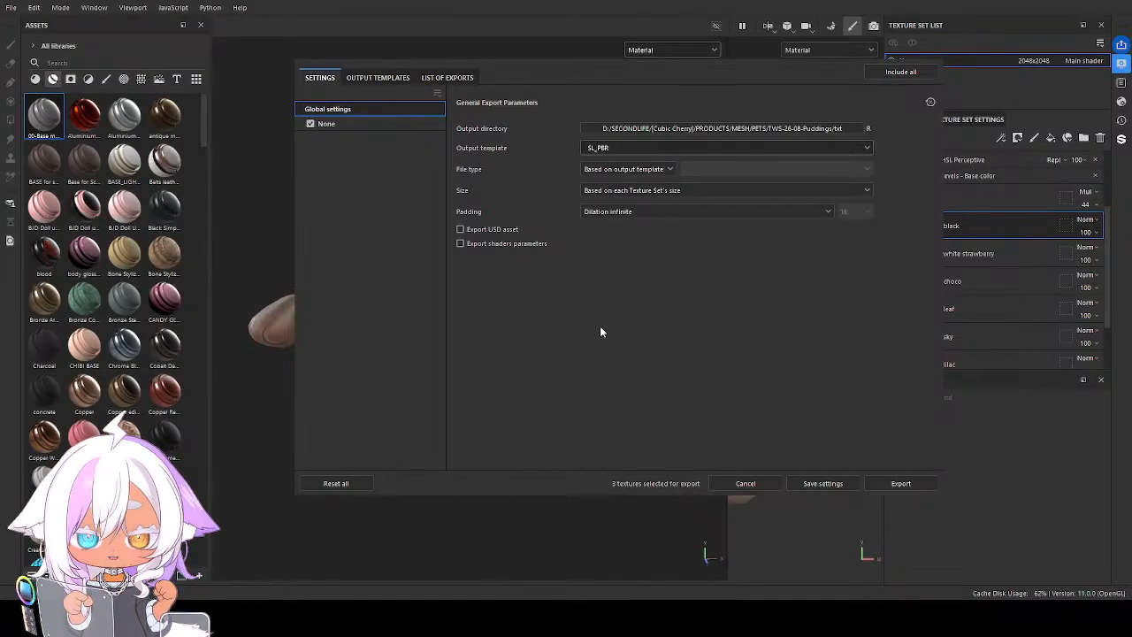
pyautogui.hotkey('ctrl', 'z')
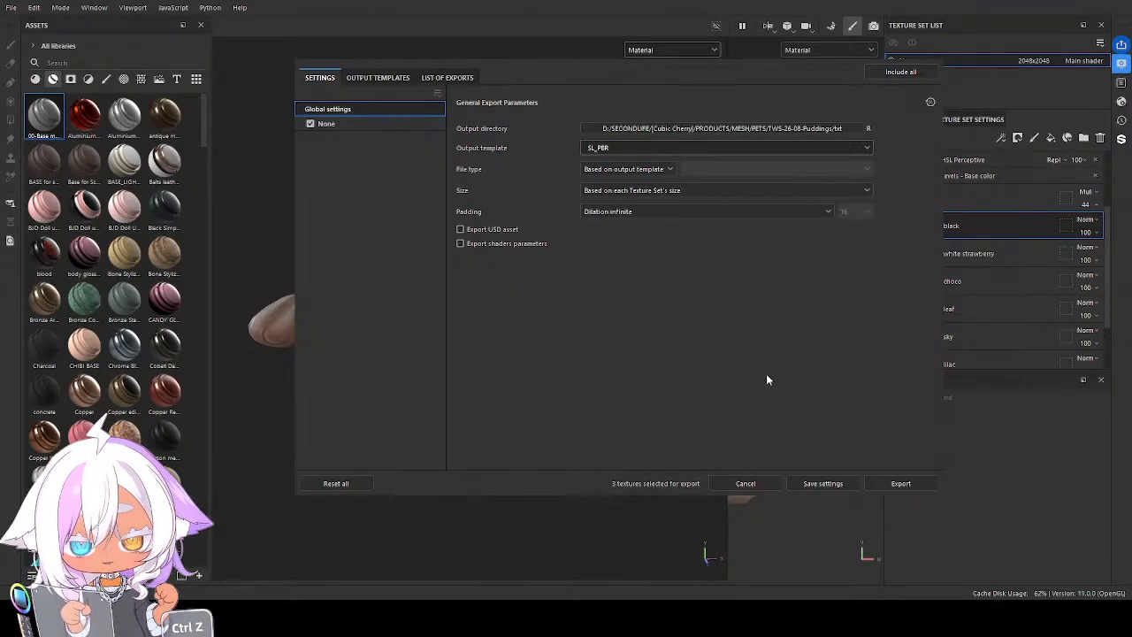
pyautogui.click(902, 484)
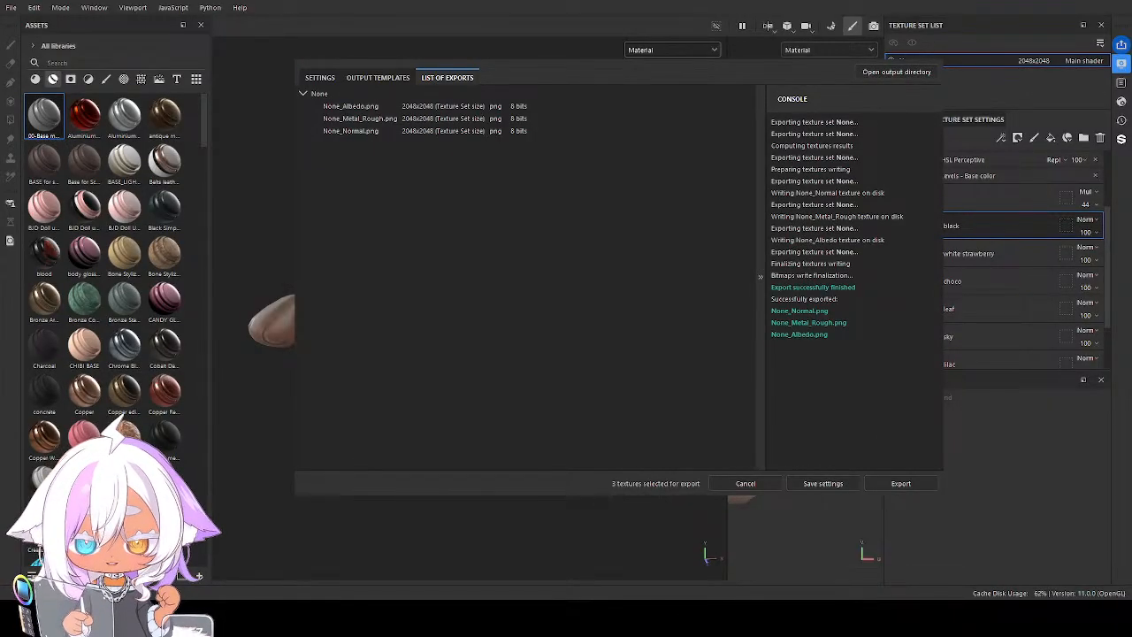
pyautogui.hotkey('ctrl', 'z')
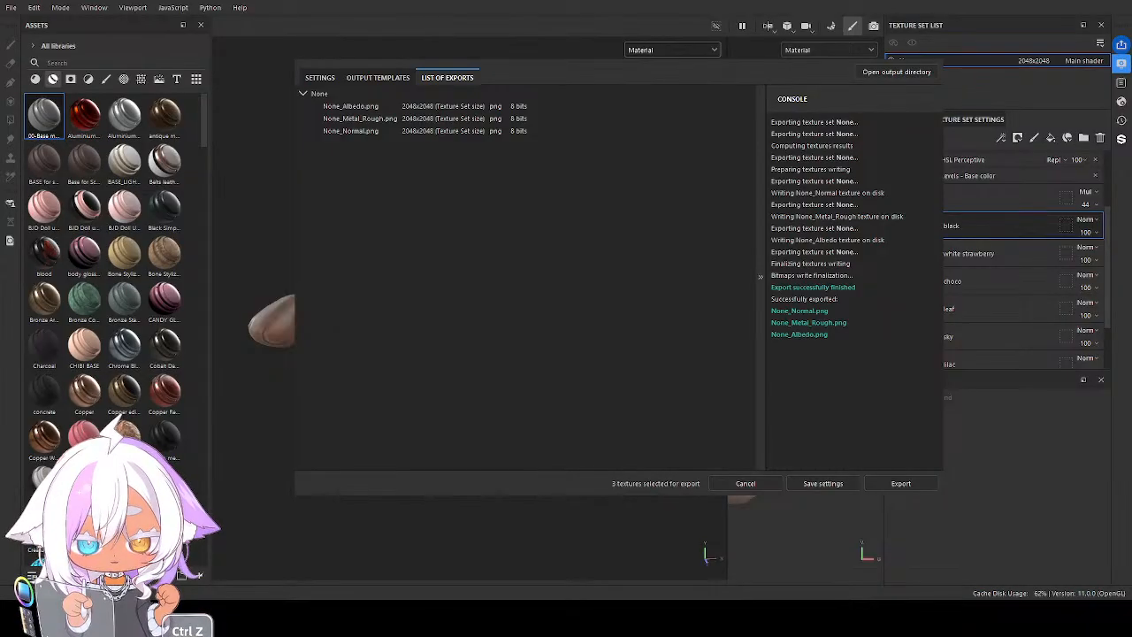
pyautogui.click(745, 484)
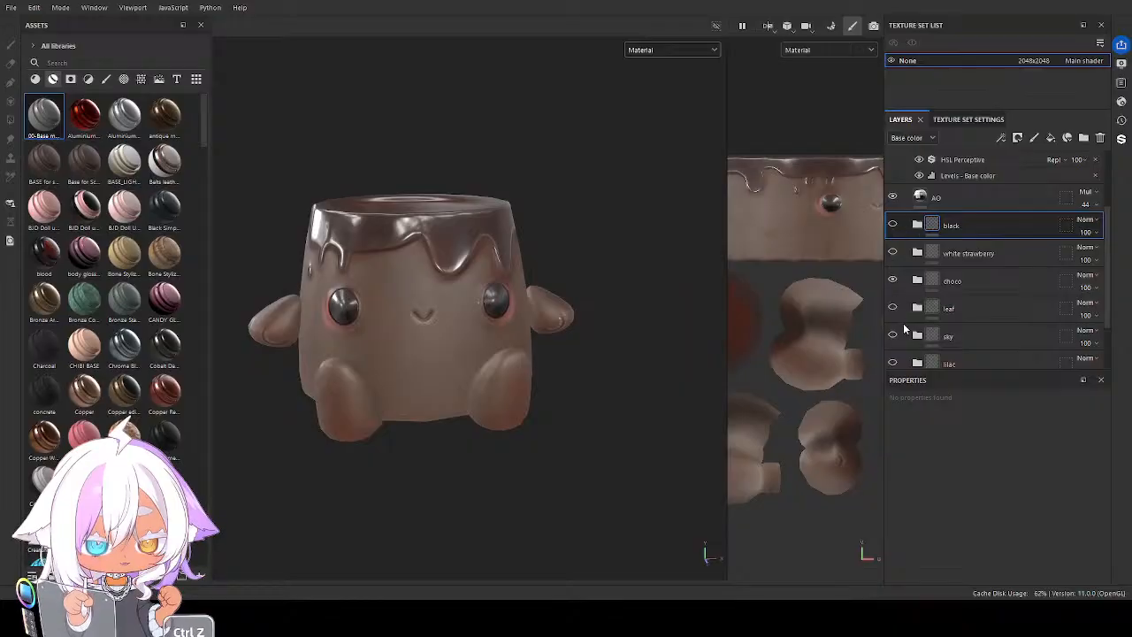
# Hide the choco folder and show the Caramell Pudding folder in the layer stack
pyautogui.scroll(-2, 907, 321)
pyautogui.scroll(2, 911, 320)
pyautogui.click(892, 279)
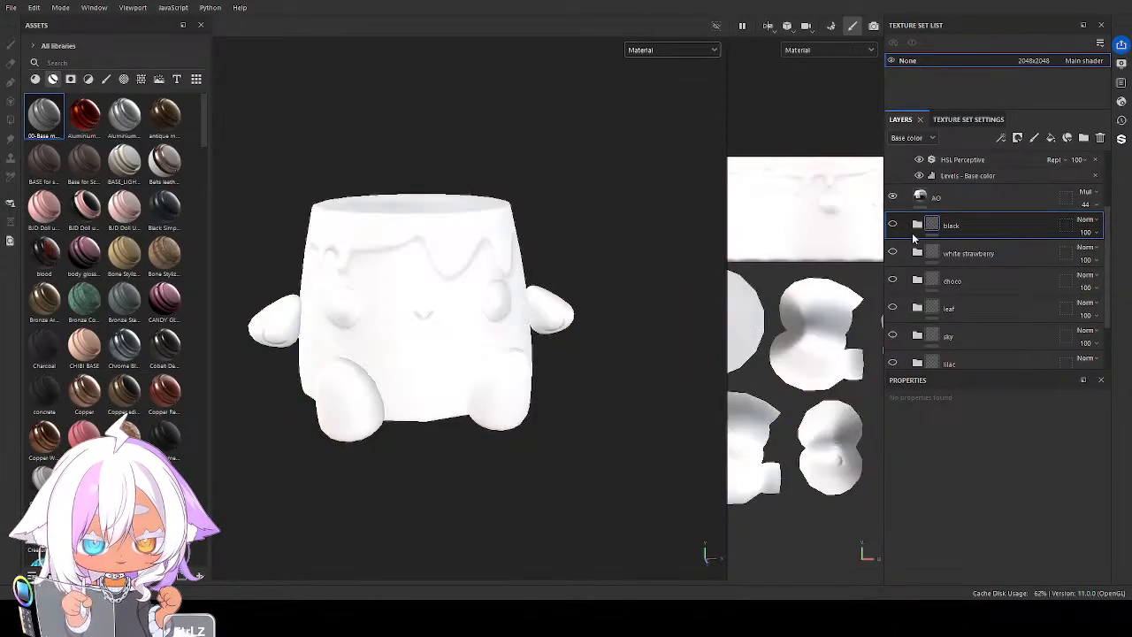
pyautogui.scroll(-2, 911, 283)
pyautogui.click(892, 349)
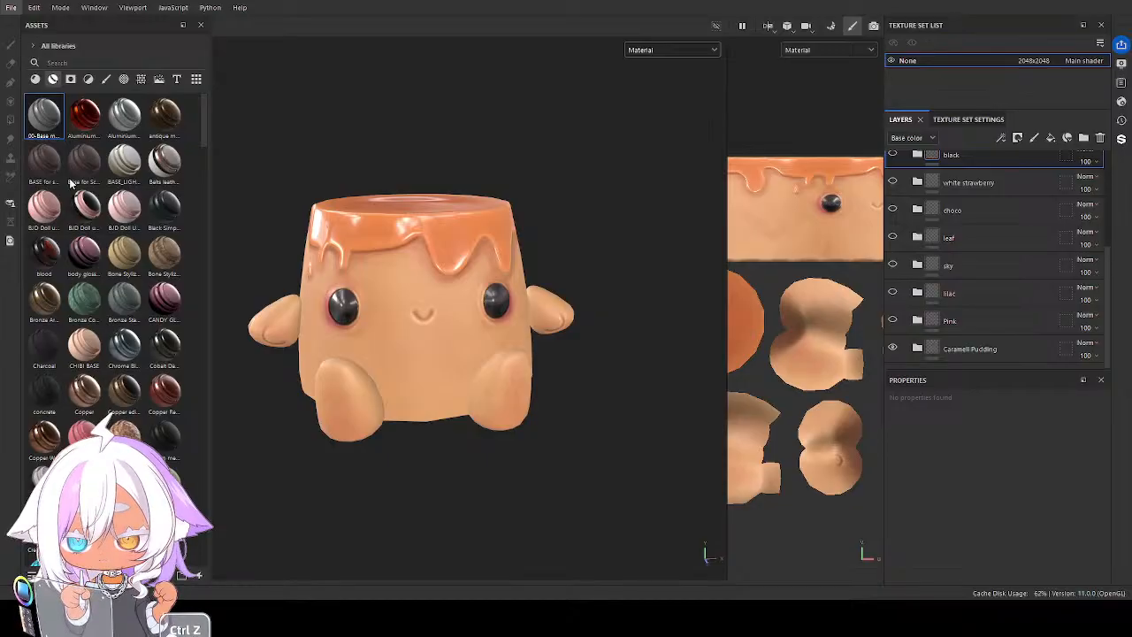
# Export the caramel version with the SL_PBR template and rename the 2D view x SL output map to CARAMEL_$textureSet
pyautogui.hotkey('ctrl', 'shift', 'e')
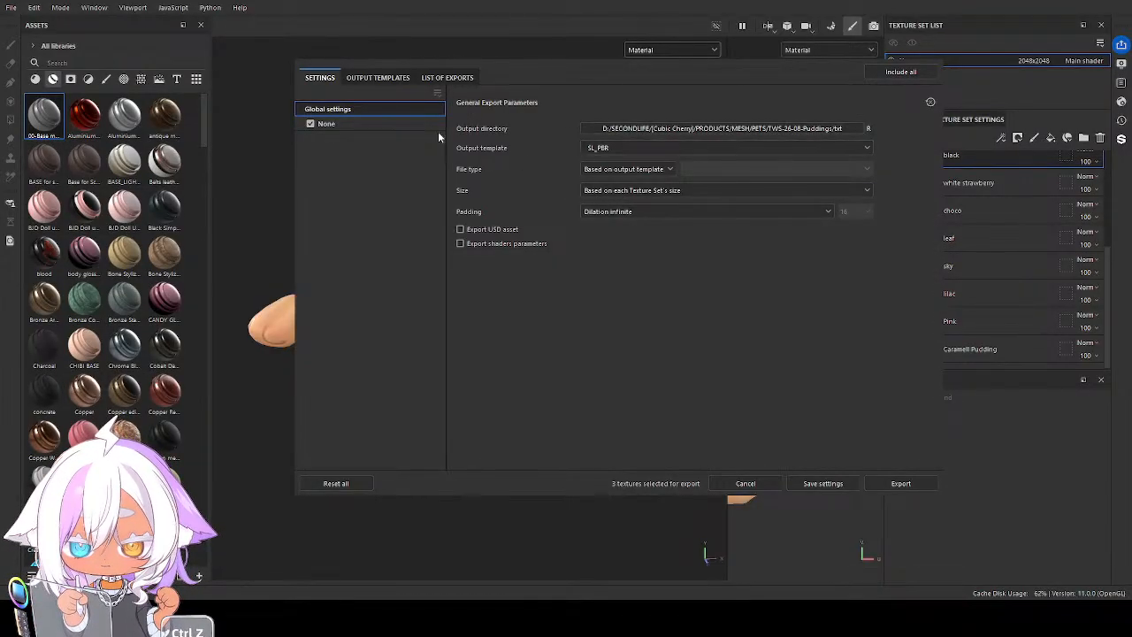
pyautogui.click(915, 484)
pyautogui.click(377, 78)
pyautogui.click(479, 144)
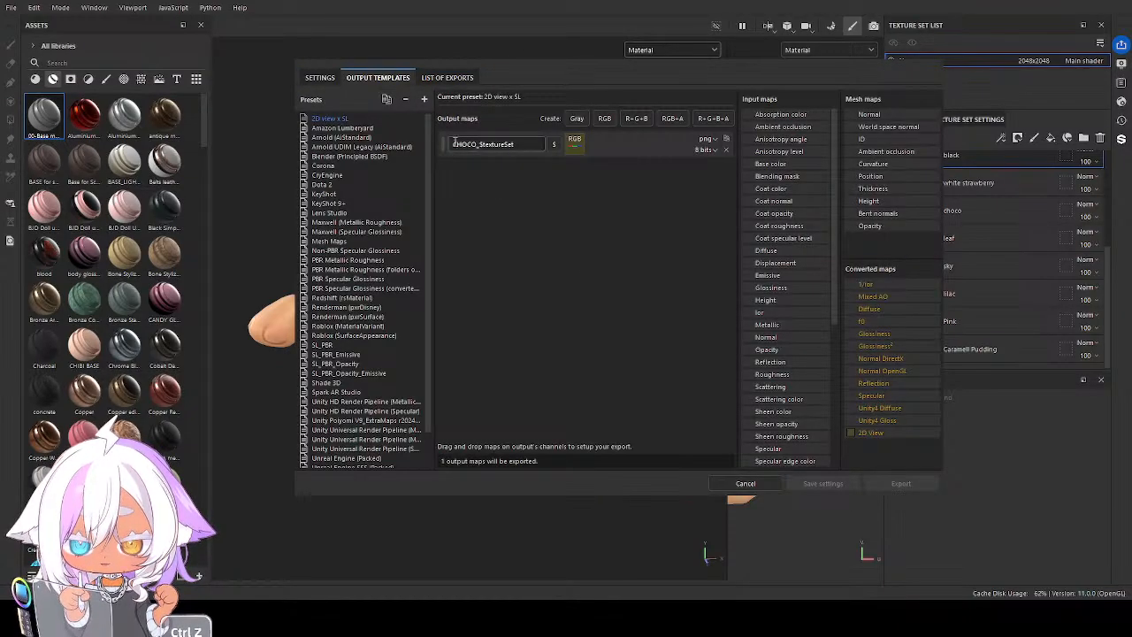
pyautogui.moveTo(478, 144); pyautogui.dragTo(433, 148)
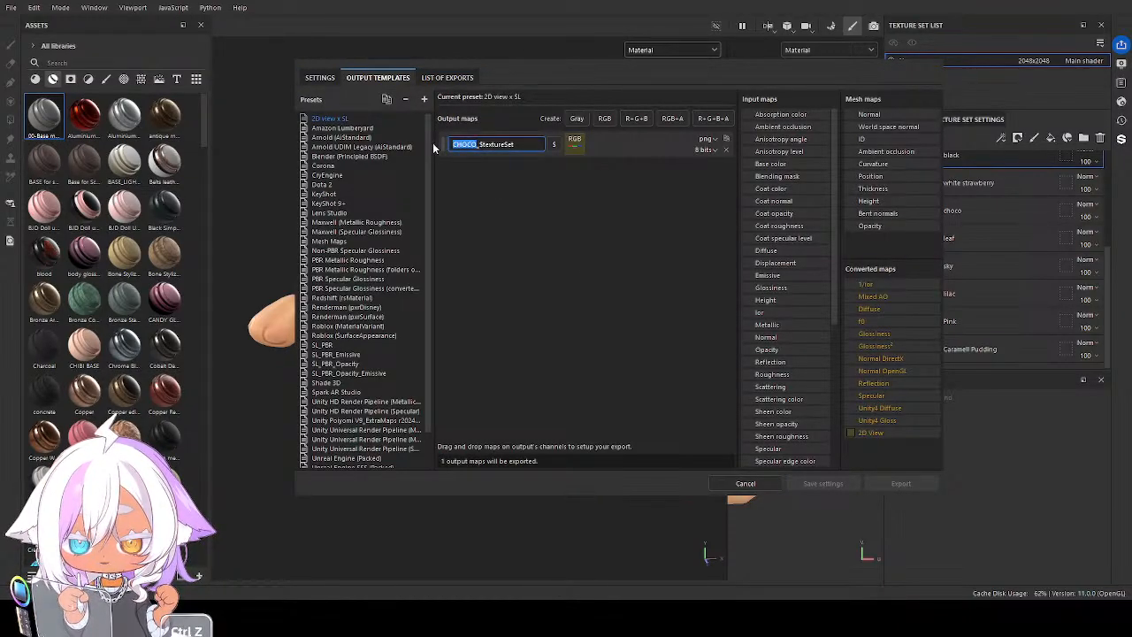
pyautogui.write('CARAMEL')
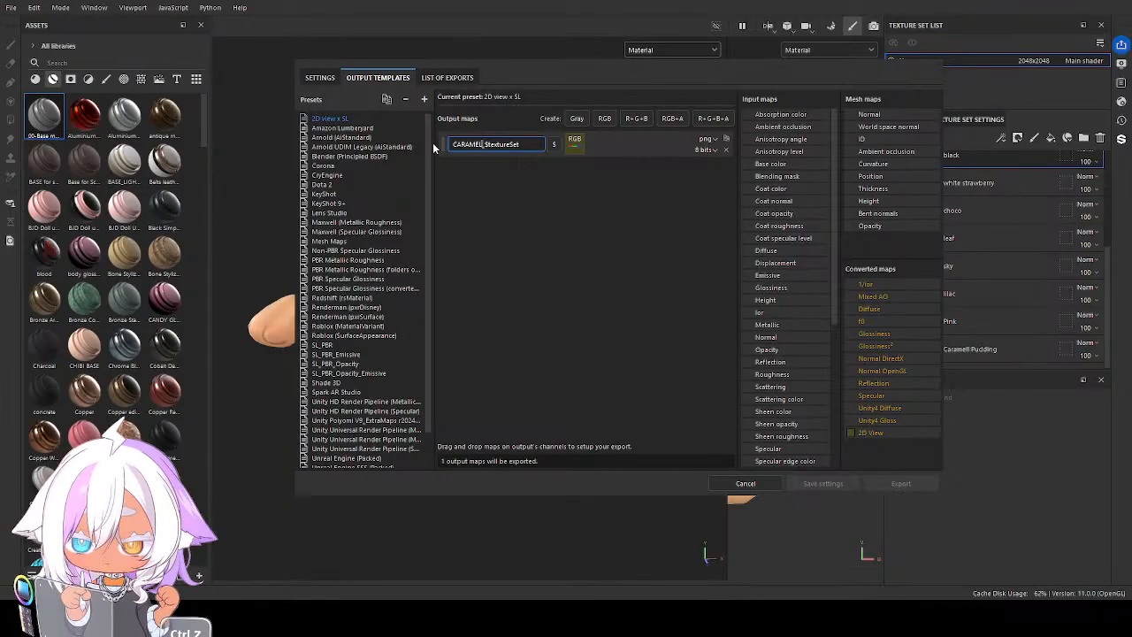
# Set the output template to 2D view x SL and export the caramel texture
pyautogui.click(319, 78)
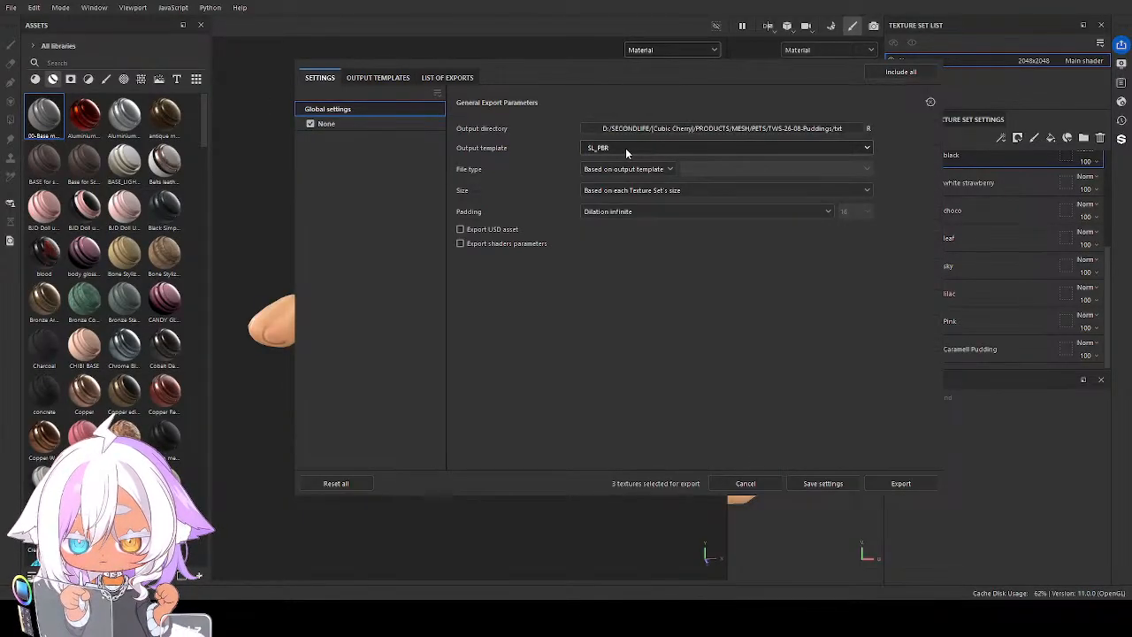
pyautogui.click(620, 263)
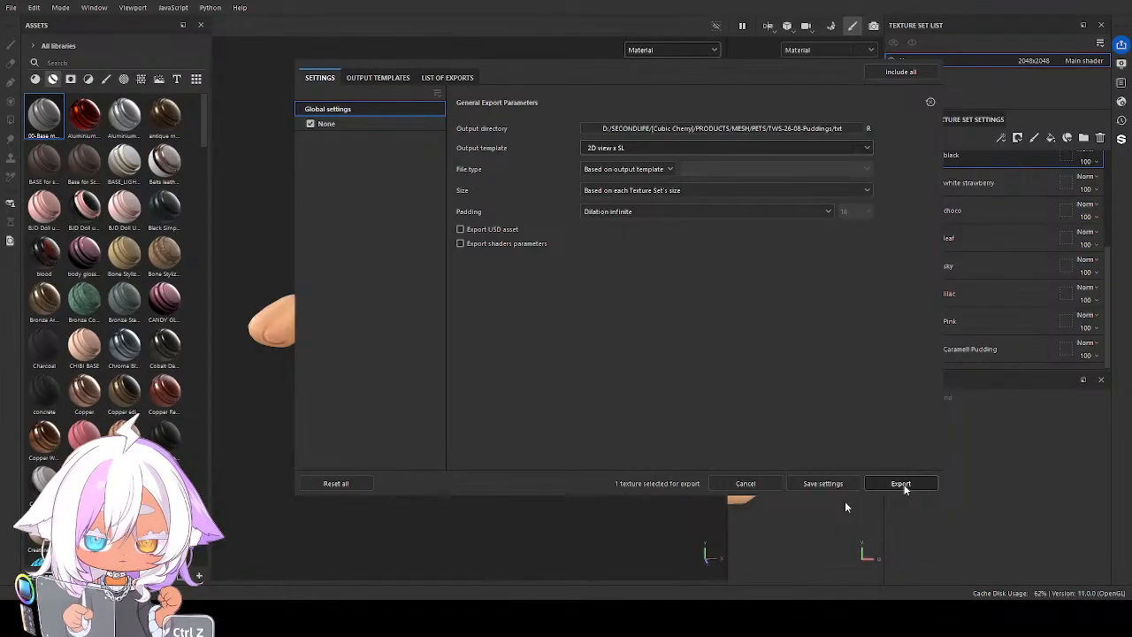
pyautogui.hotkey('ctrl', 'z')
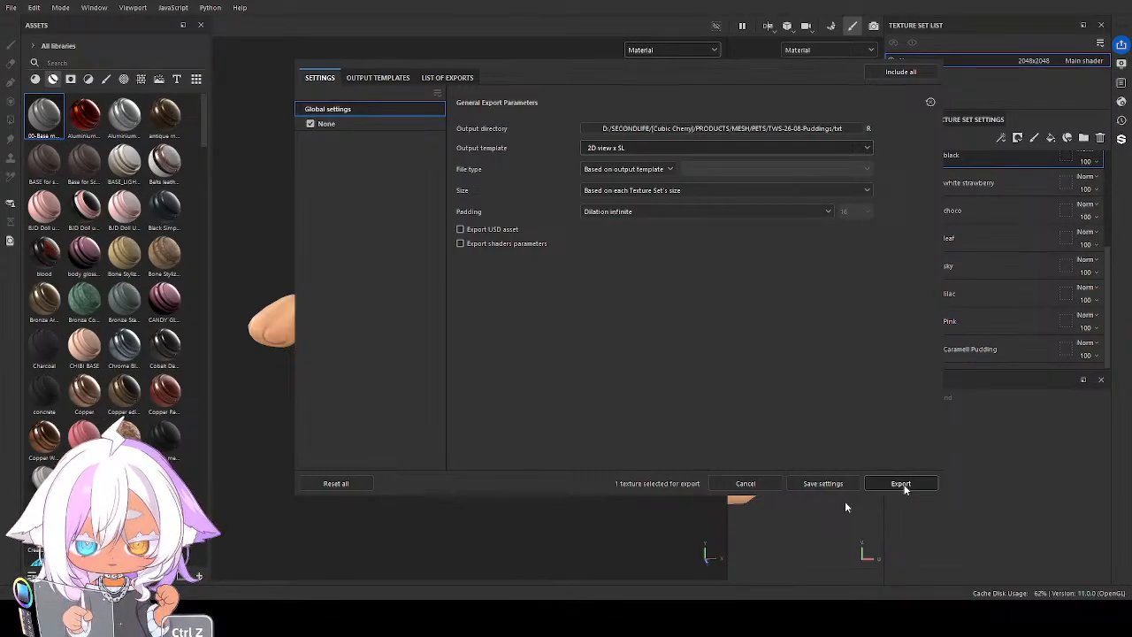
pyautogui.click(900, 484)
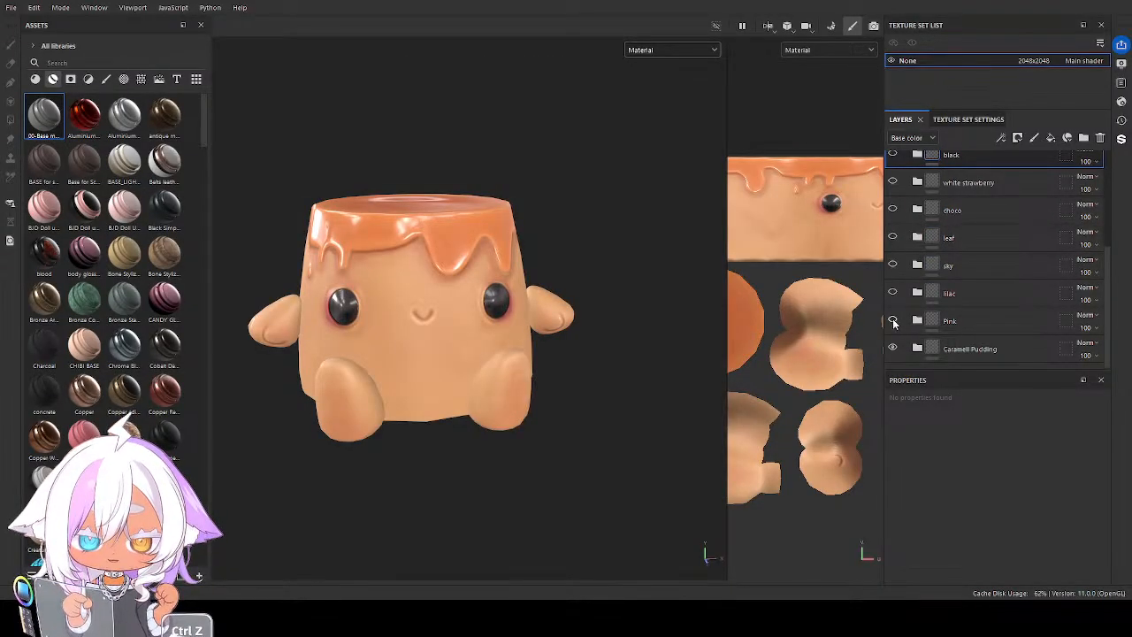
# Show the Pink folder instead of Caramell Pudding and rename the 2D view x SL output map to PINK_$textureSet
pyautogui.click(891, 320)
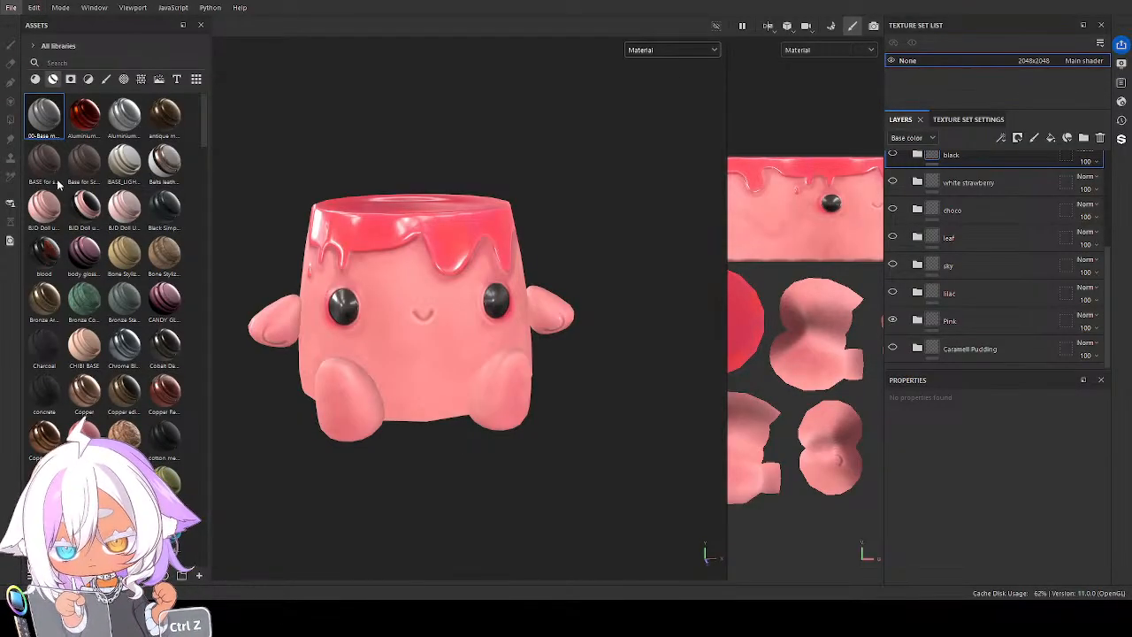
pyautogui.hotkey('ctrl', 'shift', 'e')
pyautogui.hotkey('ctrl', 'z')
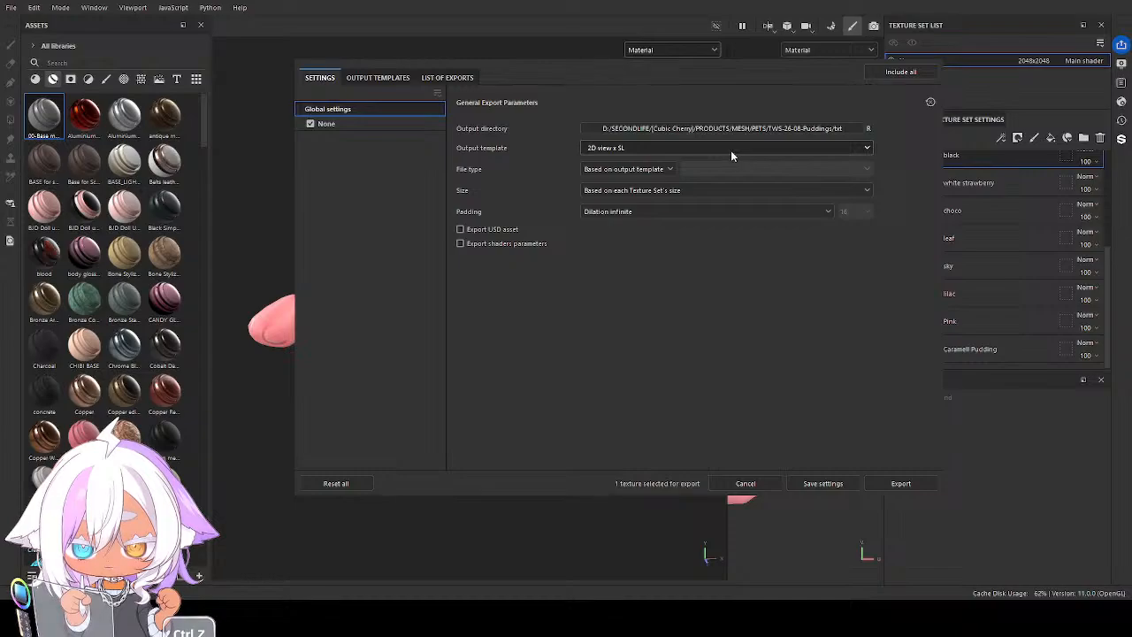
pyautogui.click(387, 78)
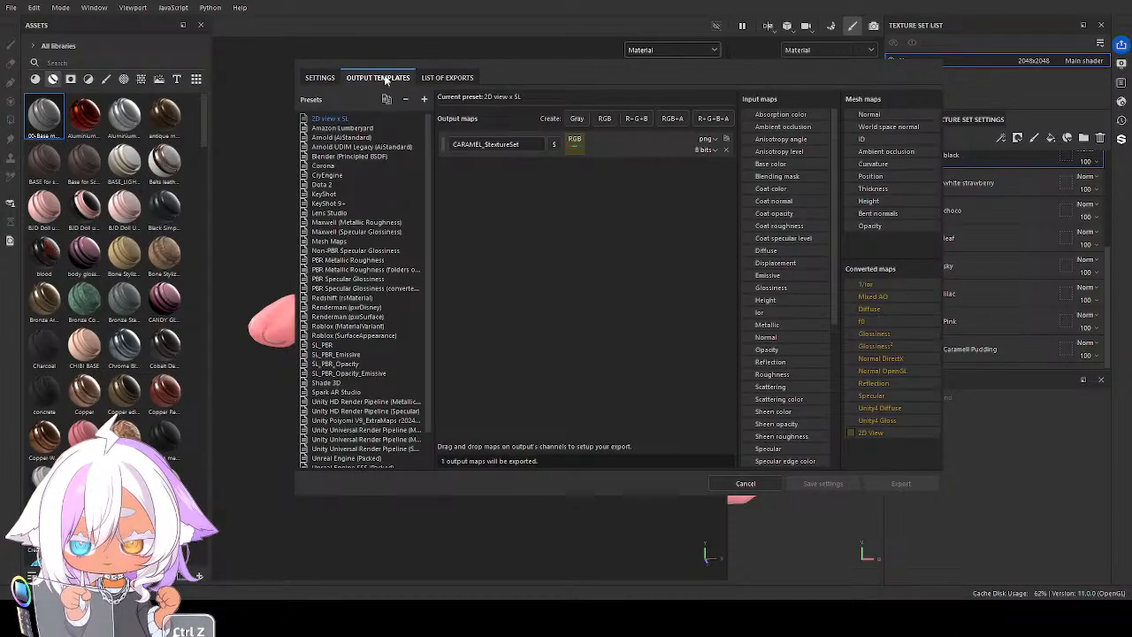
pyautogui.doubleClick(467, 144)
pyautogui.write('p')
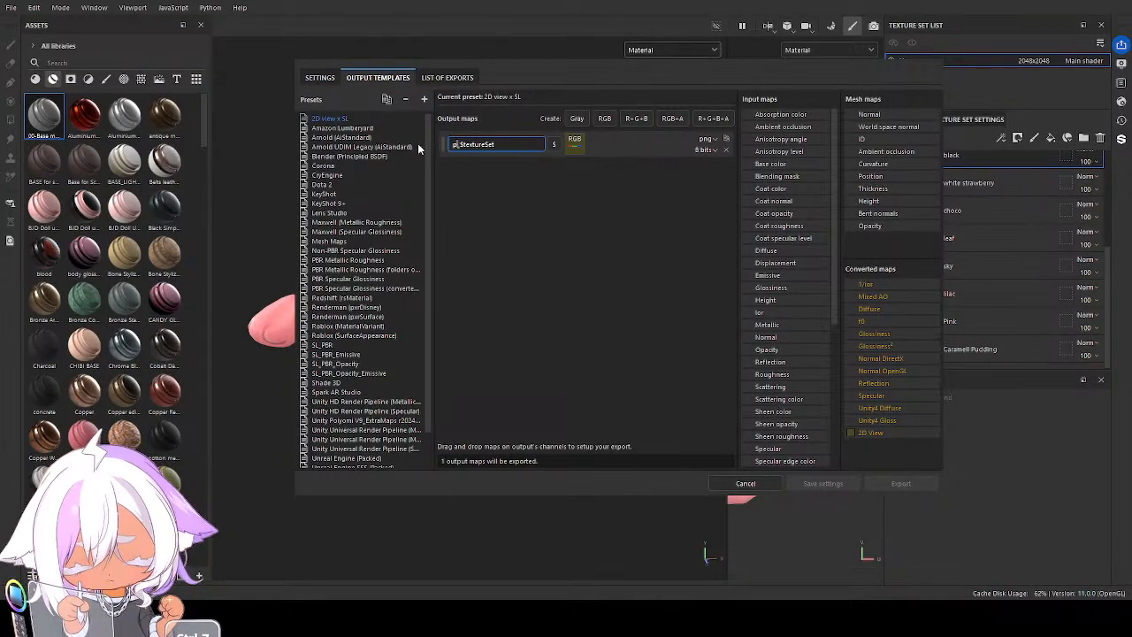
pyautogui.write('INK')
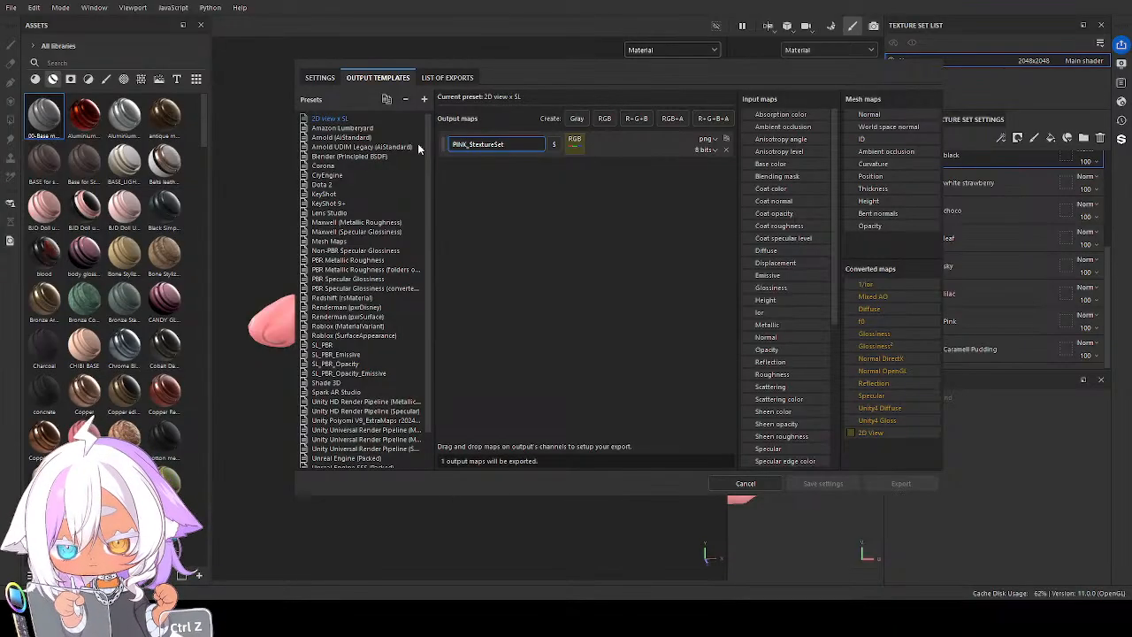
# Export the pink version with the 2D view x SL template and again with the SL_PBR template
pyautogui.click(323, 80)
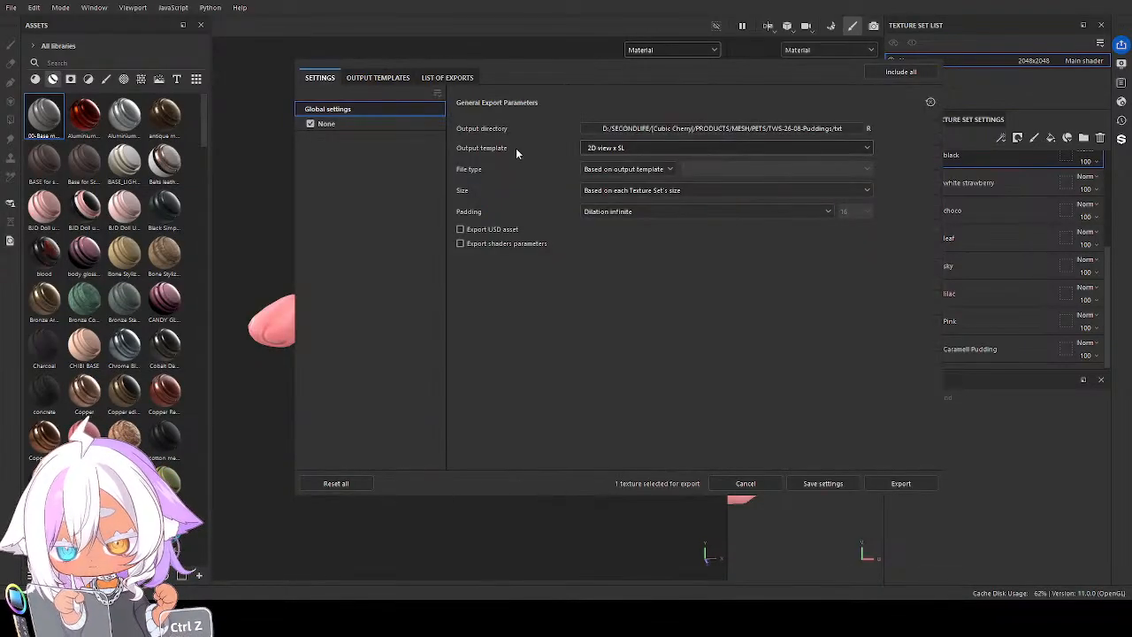
pyautogui.click(898, 484)
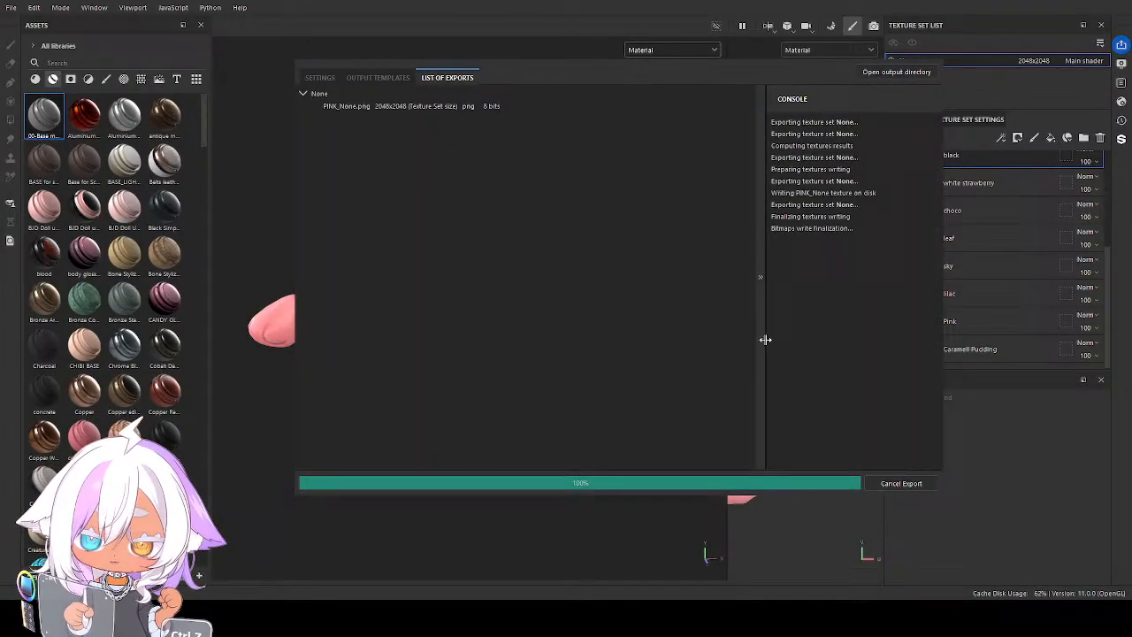
pyautogui.click(371, 79)
pyautogui.click(321, 79)
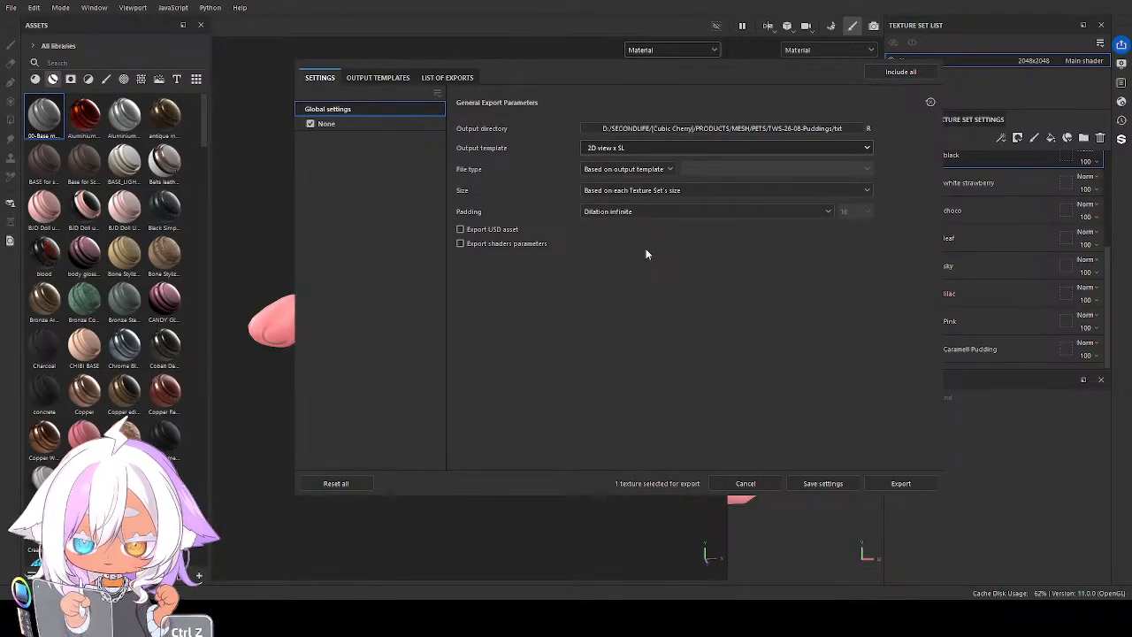
pyautogui.click(611, 231)
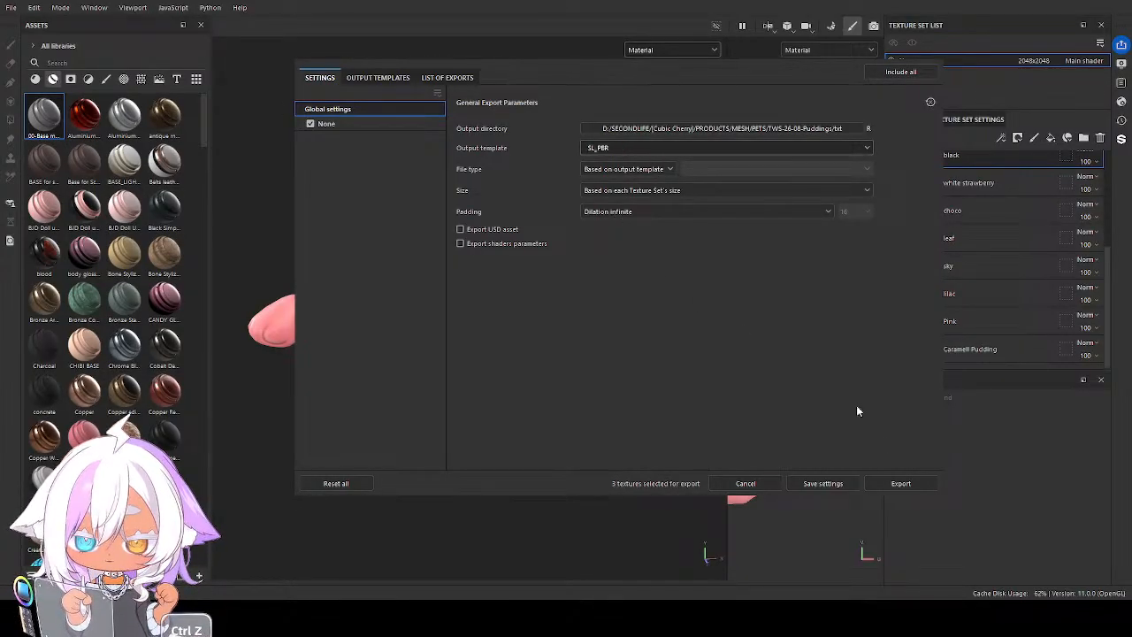
pyautogui.click(900, 483)
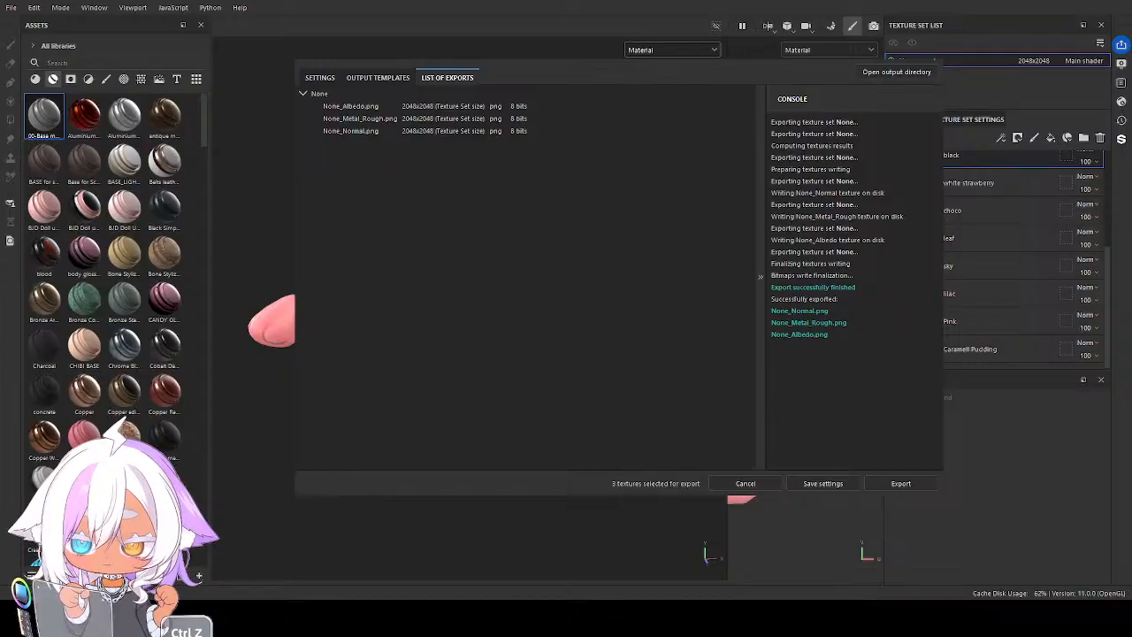
pyautogui.click(871, 66)
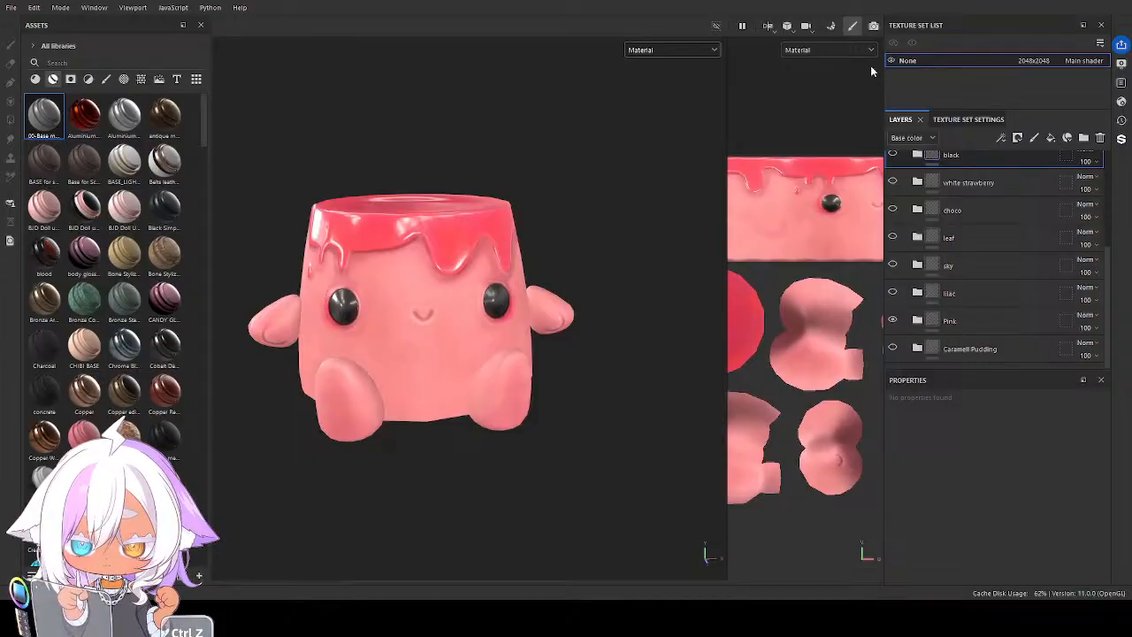
# Show the lilac folder instead of Pink and export its textures with the SL_PBR template
pyautogui.click(892, 320)
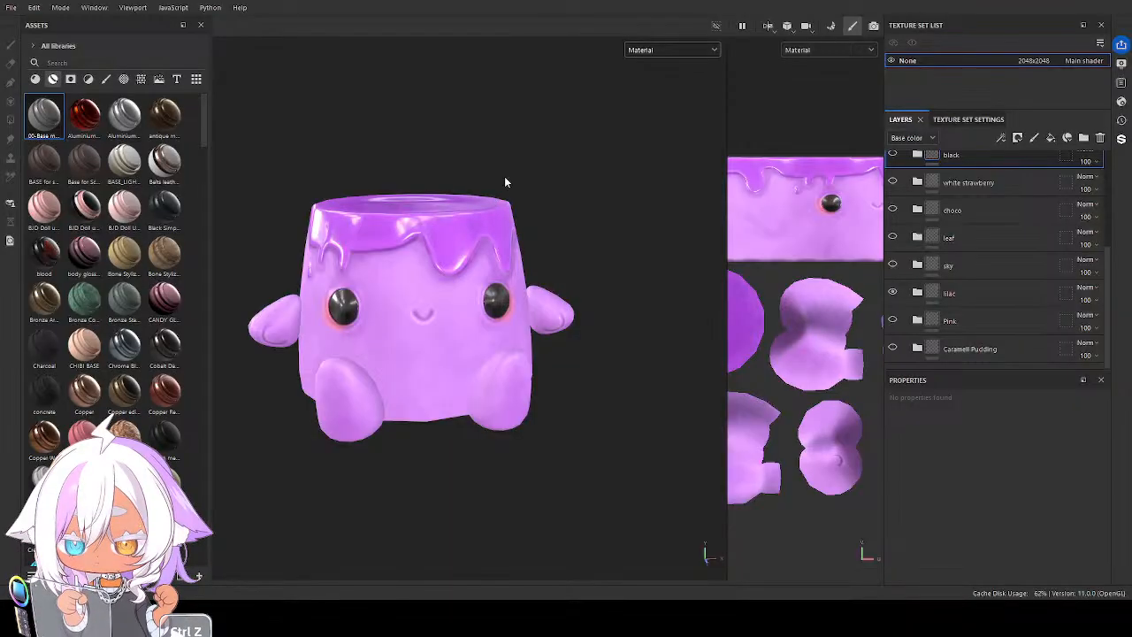
pyautogui.hotkey('ctrl', 'shift', 'e')
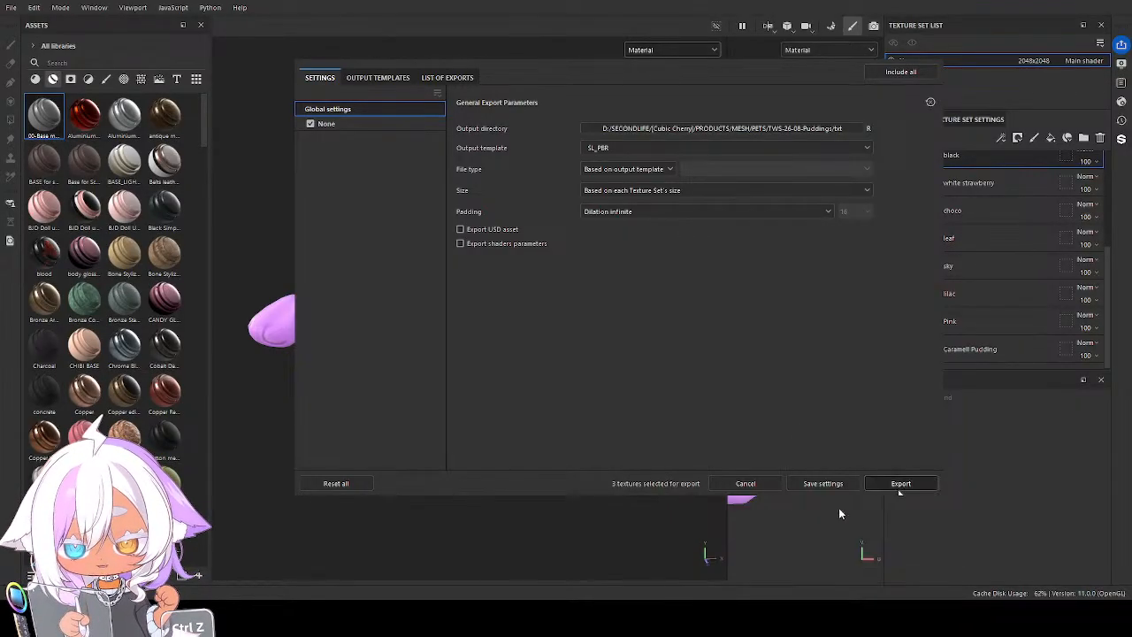
pyautogui.click(900, 483)
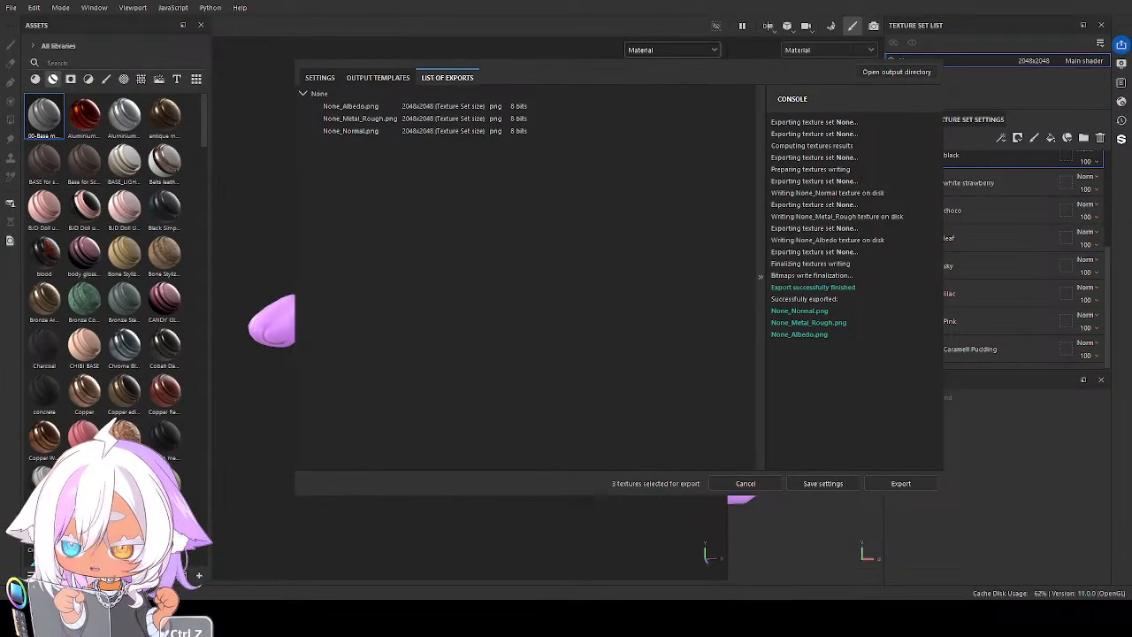
# Rename the 2D view x SL output map to LILAC_$textureSet and export the lilac texture with the 2D view x SL template
pyautogui.click(378, 78)
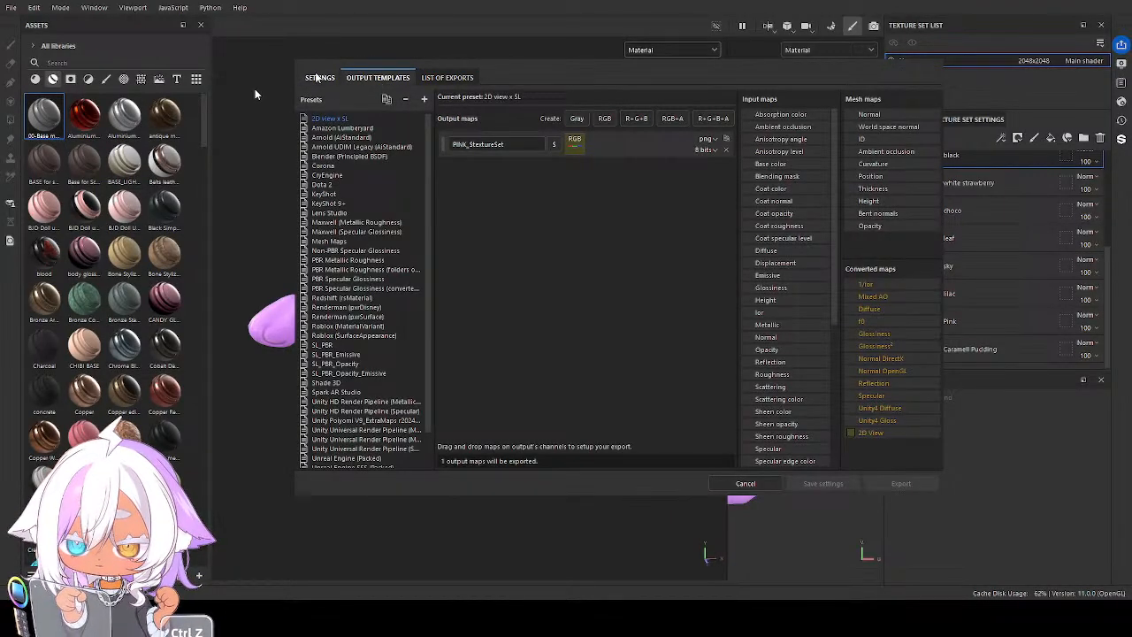
pyautogui.click(467, 147)
pyautogui.moveTo(467, 147); pyautogui.dragTo(413, 149)
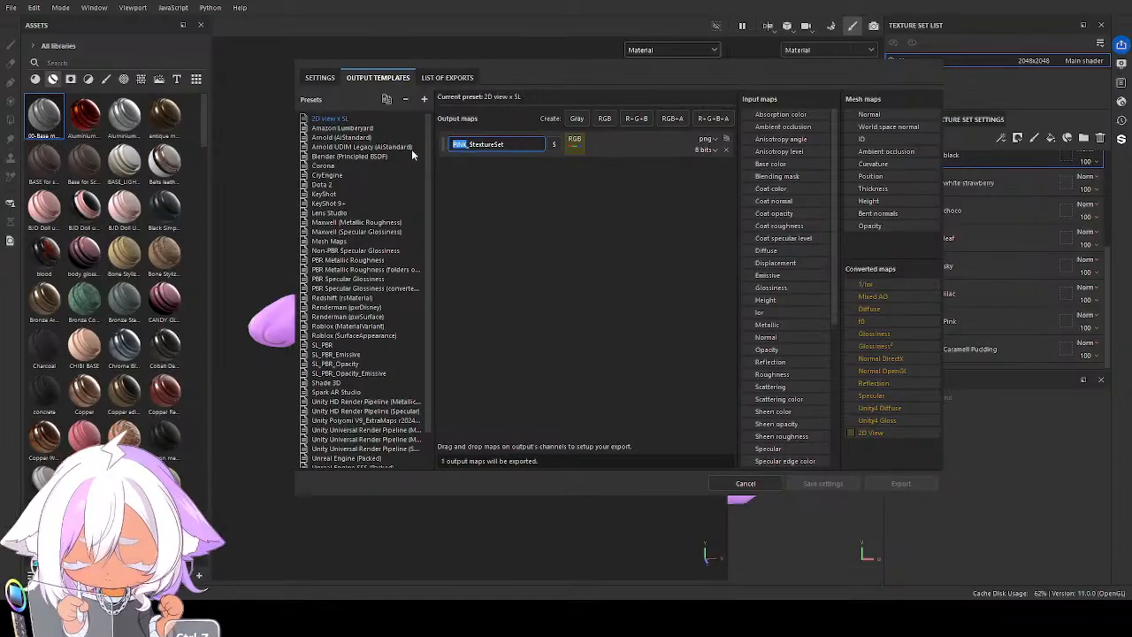
pyautogui.write('LILAC')
pyautogui.click(320, 78)
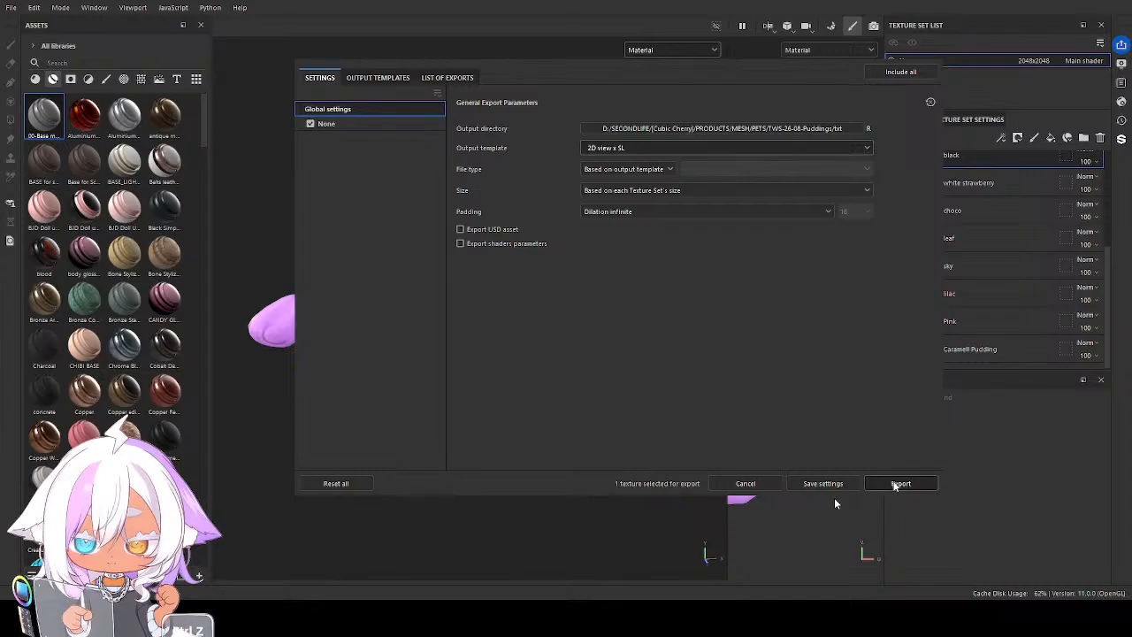
pyautogui.click(898, 482)
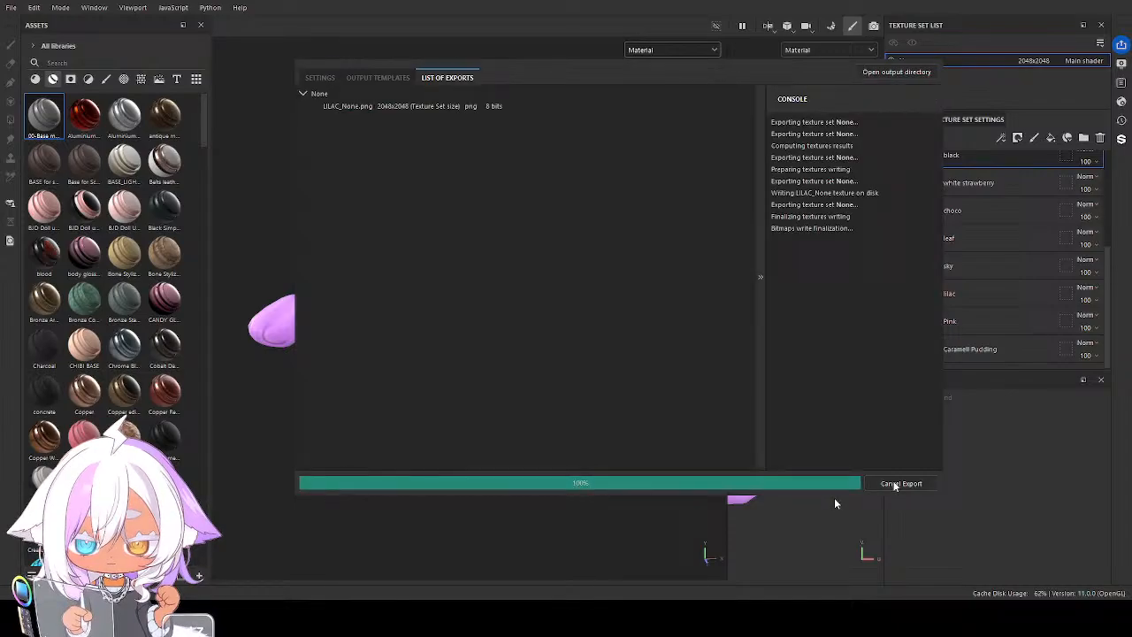
# Show the sky folder instead of lilac and rename the 2D view x SL output map to SKY_$textureSet
pyautogui.click(929, 51)
pyautogui.click(892, 292)
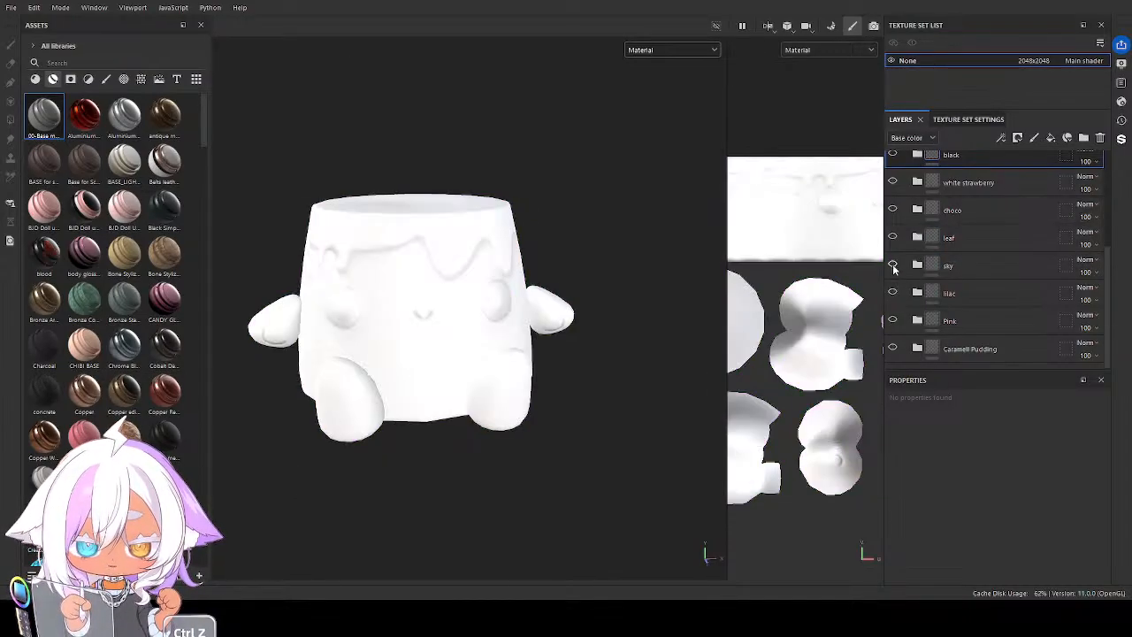
pyautogui.click(892, 264)
pyautogui.hotkey('ctrl', 'z')
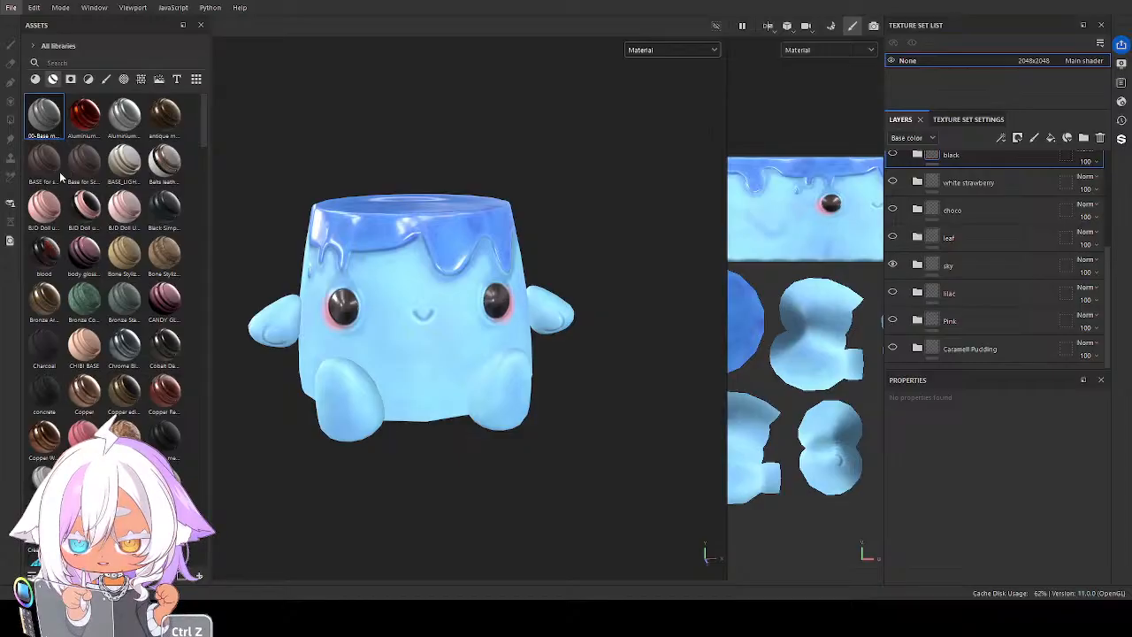
pyautogui.hotkey('ctrl', 'shift', 'e')
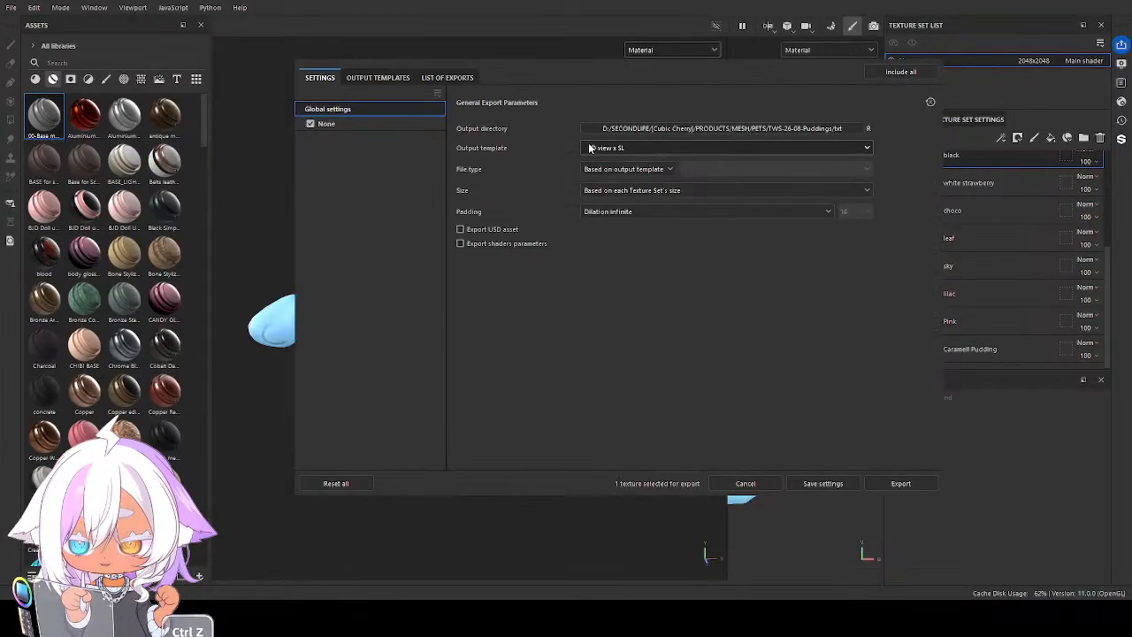
pyautogui.click(378, 77)
pyautogui.moveTo(467, 145); pyautogui.dragTo(451, 145)
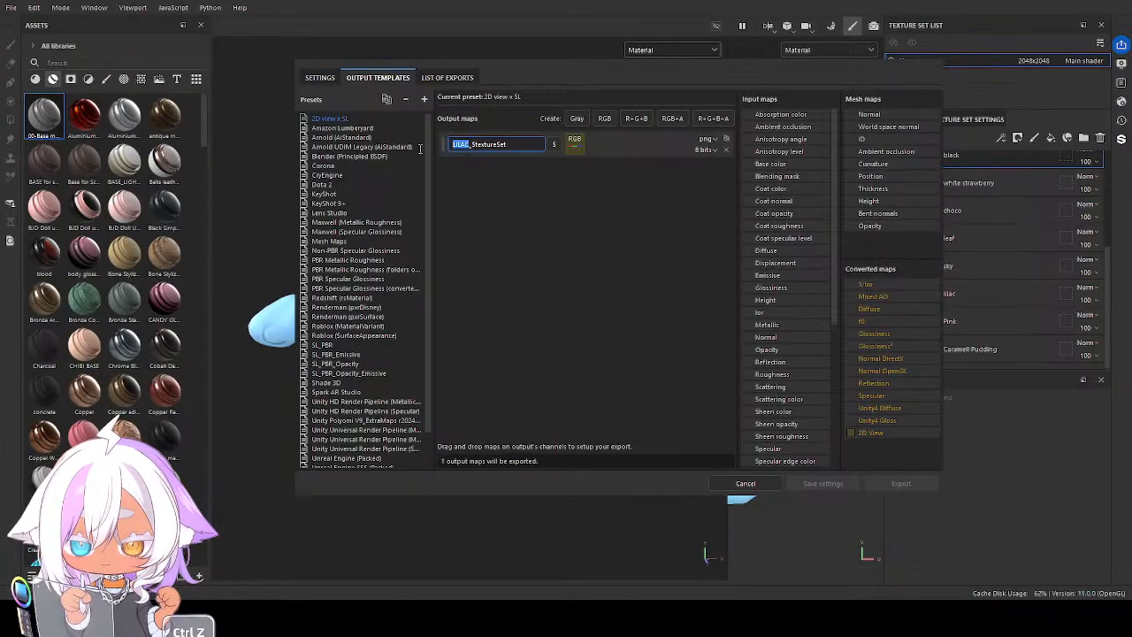
pyautogui.write('SKY')
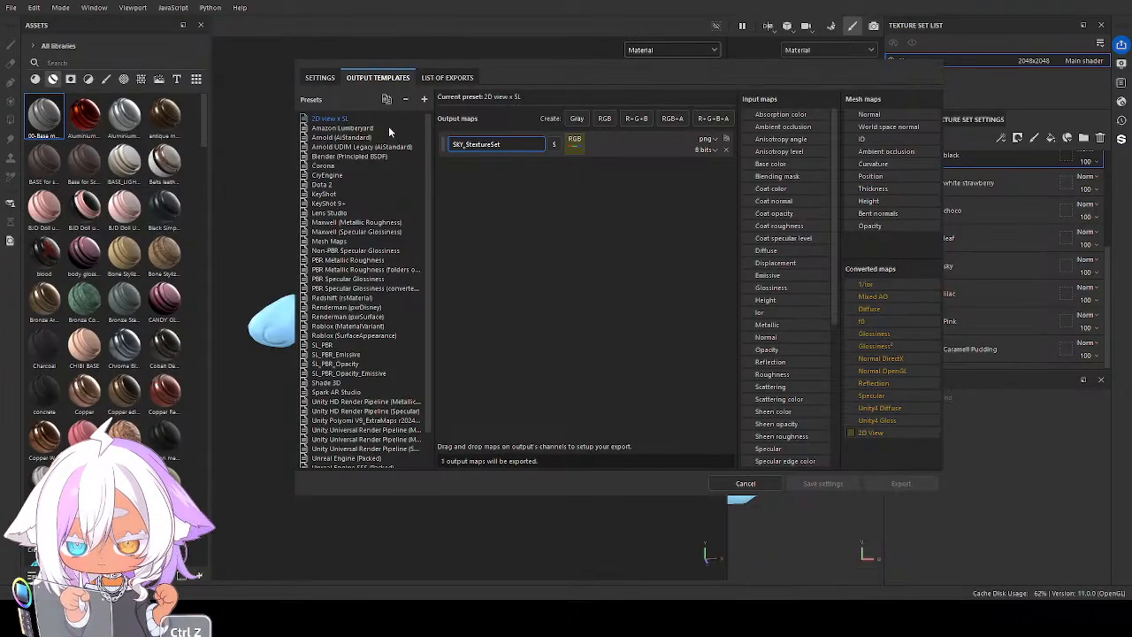
# Export the sky version with the 2D view x SL template and again with the SL_PBR template
pyautogui.click(320, 77)
pyautogui.click(898, 485)
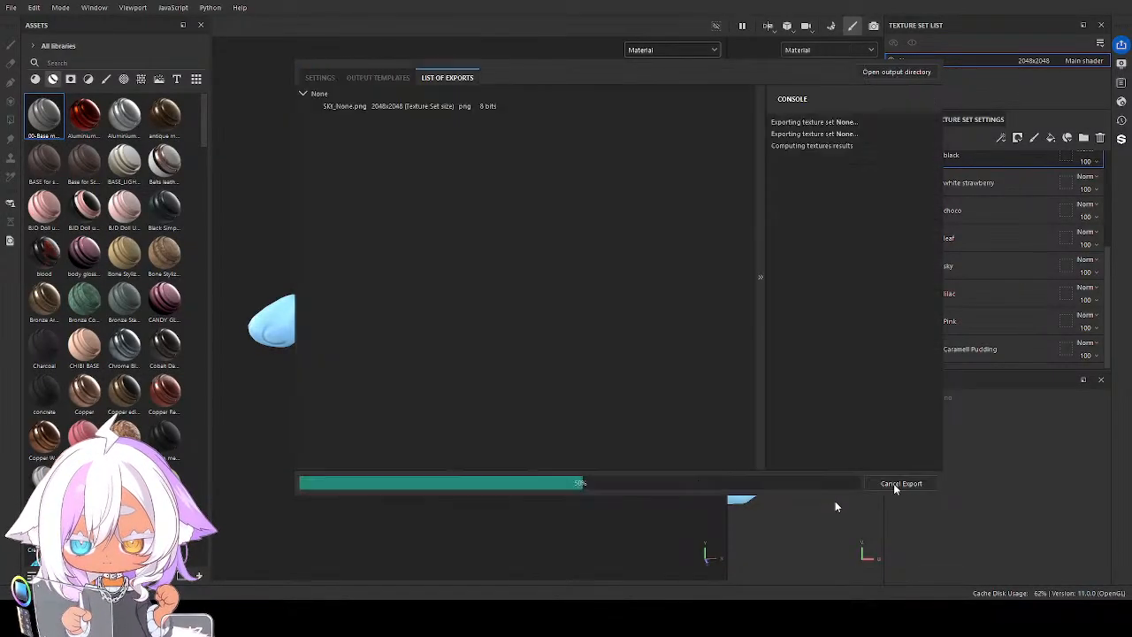
pyautogui.click(320, 78)
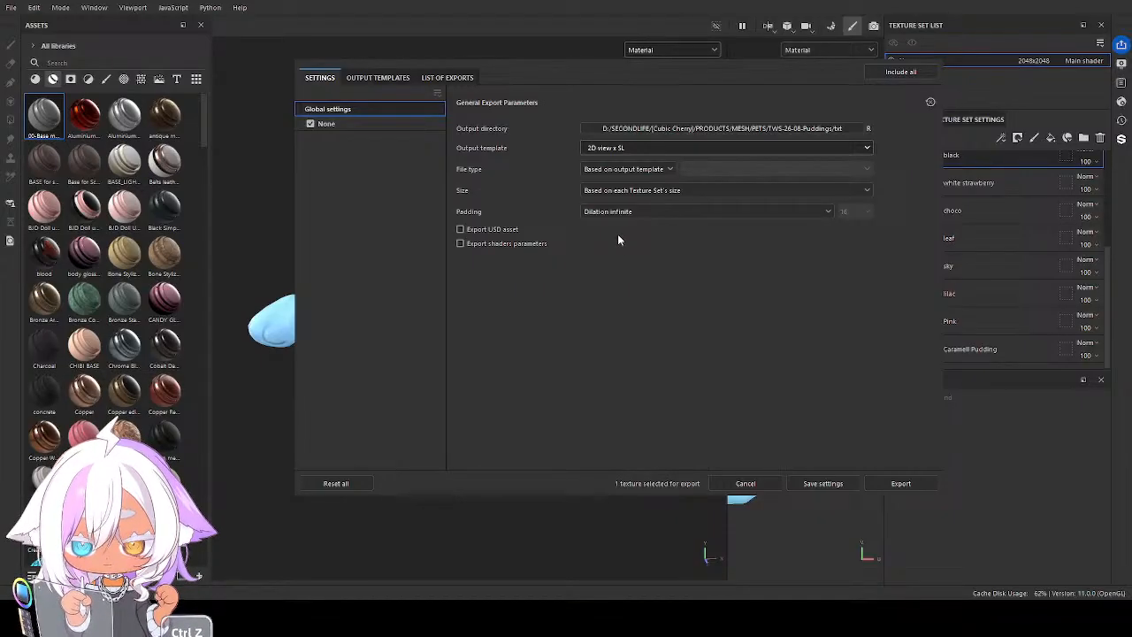
pyautogui.click(900, 484)
pyautogui.click(936, 54)
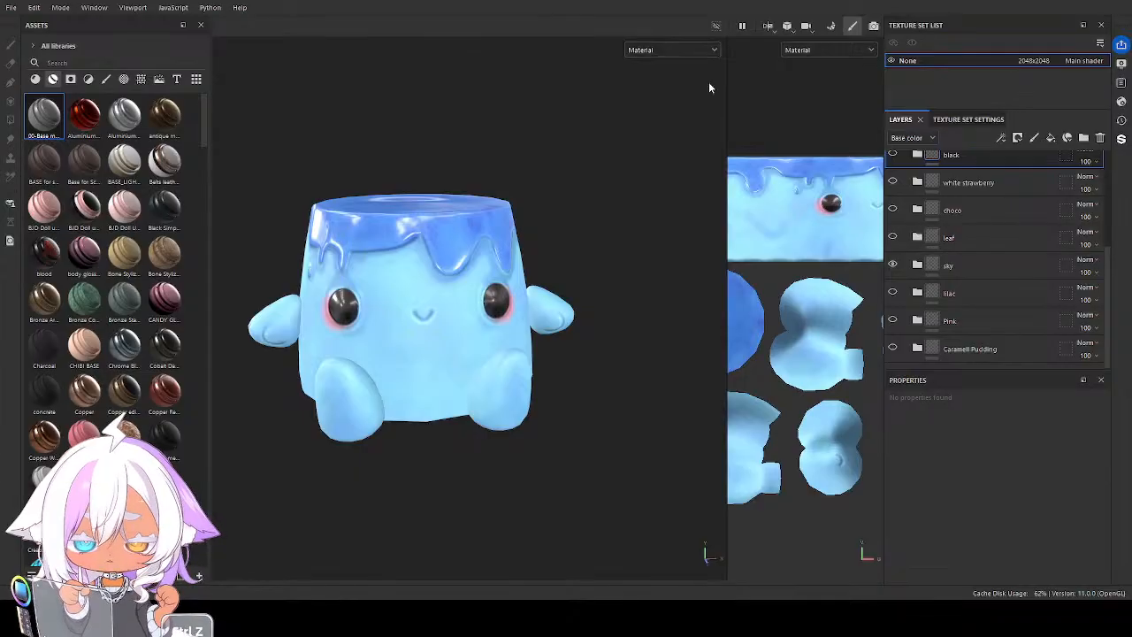
# Show the leaf folder instead of sky and rename the 2D view x SL output map to LEAF_$textureSet
pyautogui.click(893, 265)
pyautogui.click(893, 238)
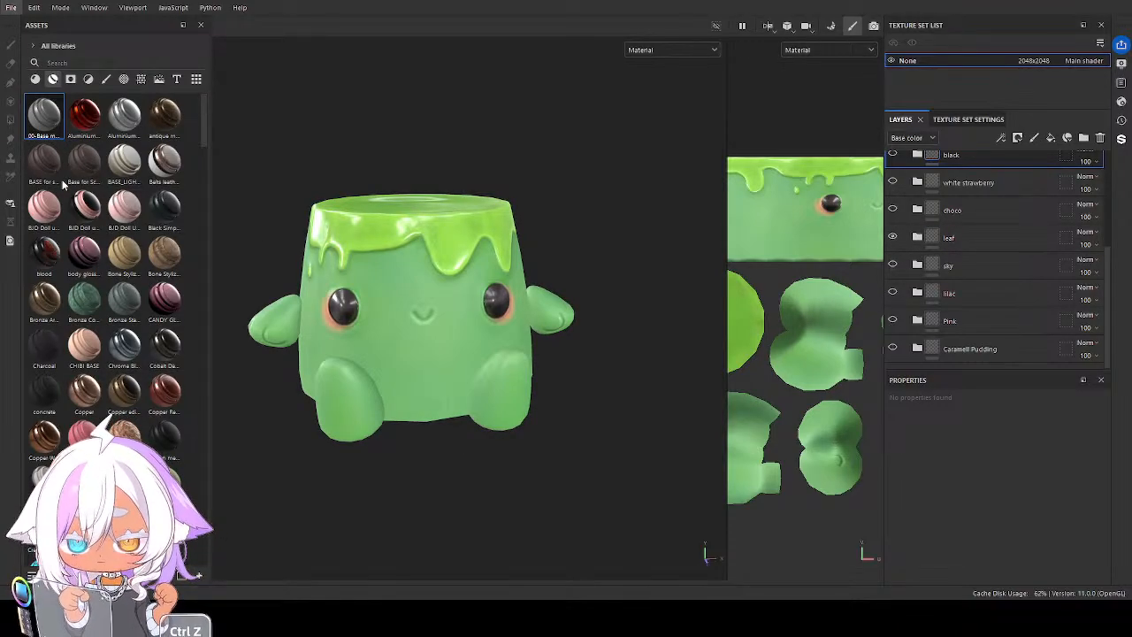
pyautogui.hotkey('ctrl', 'shift', 'e')
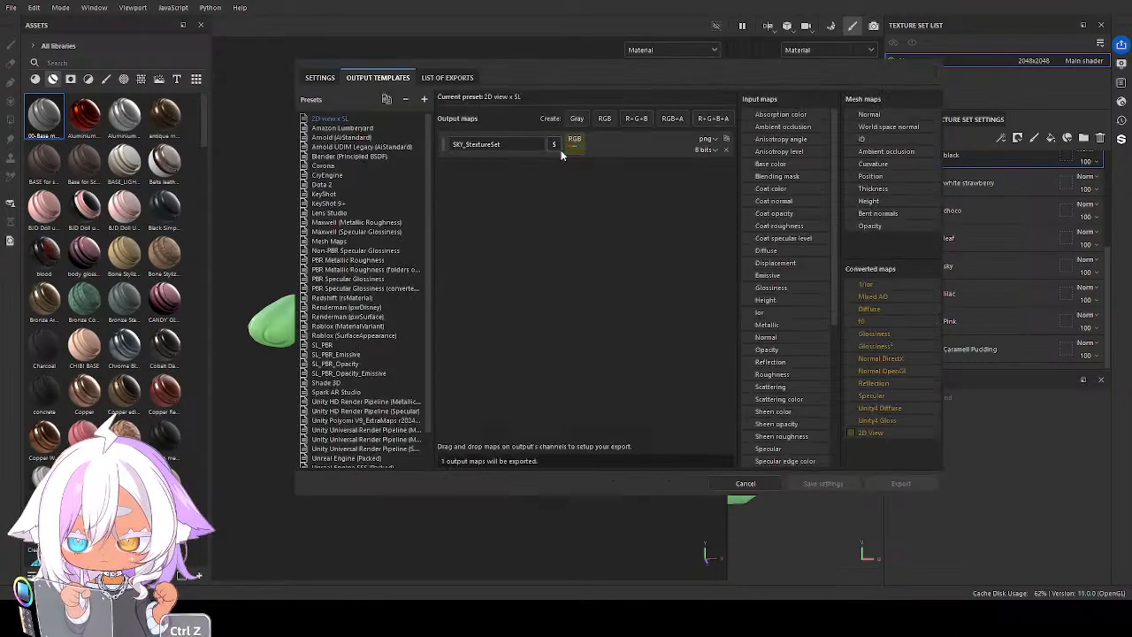
pyautogui.doubleClick(463, 142)
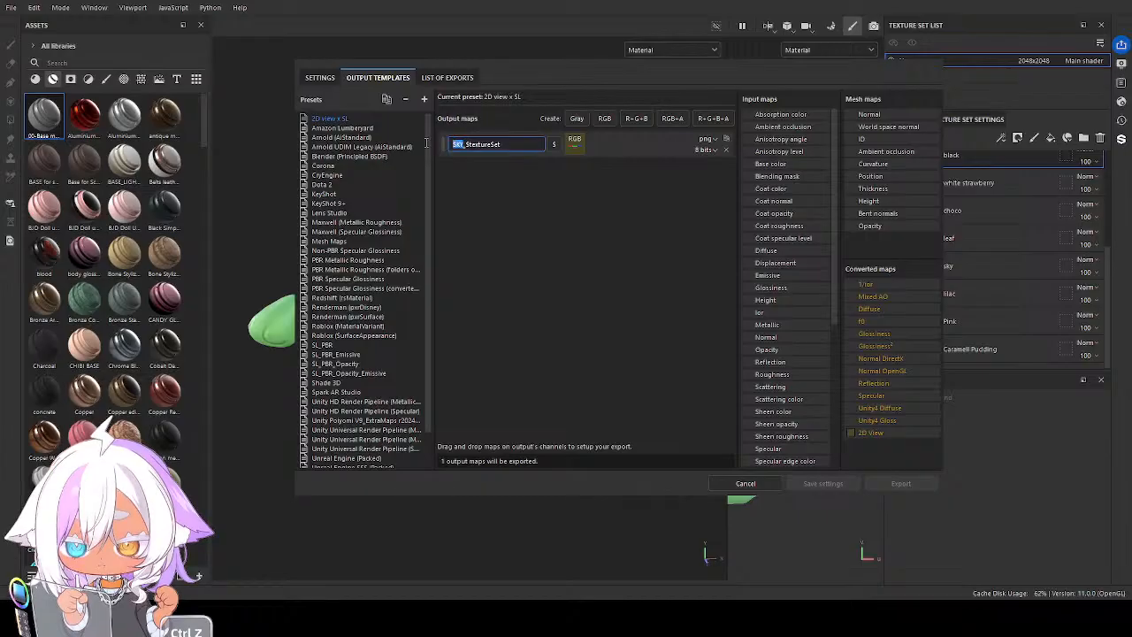
pyautogui.write('LEAF')
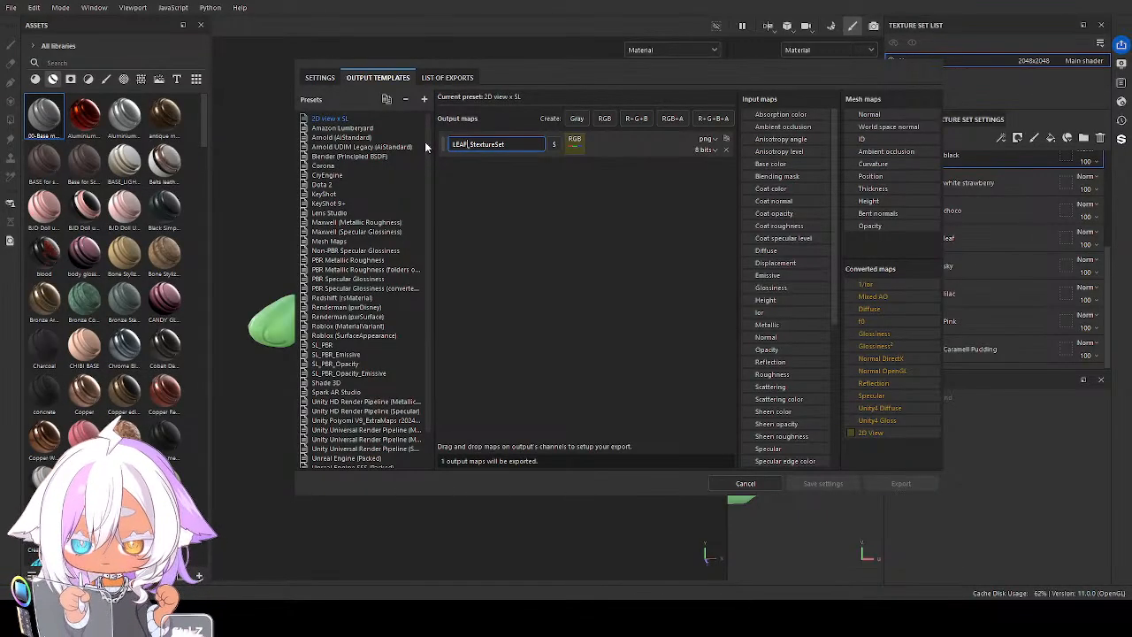
# Export the leaf version with the SL_PBR template and again with the 2D view x SL template
pyautogui.click(319, 77)
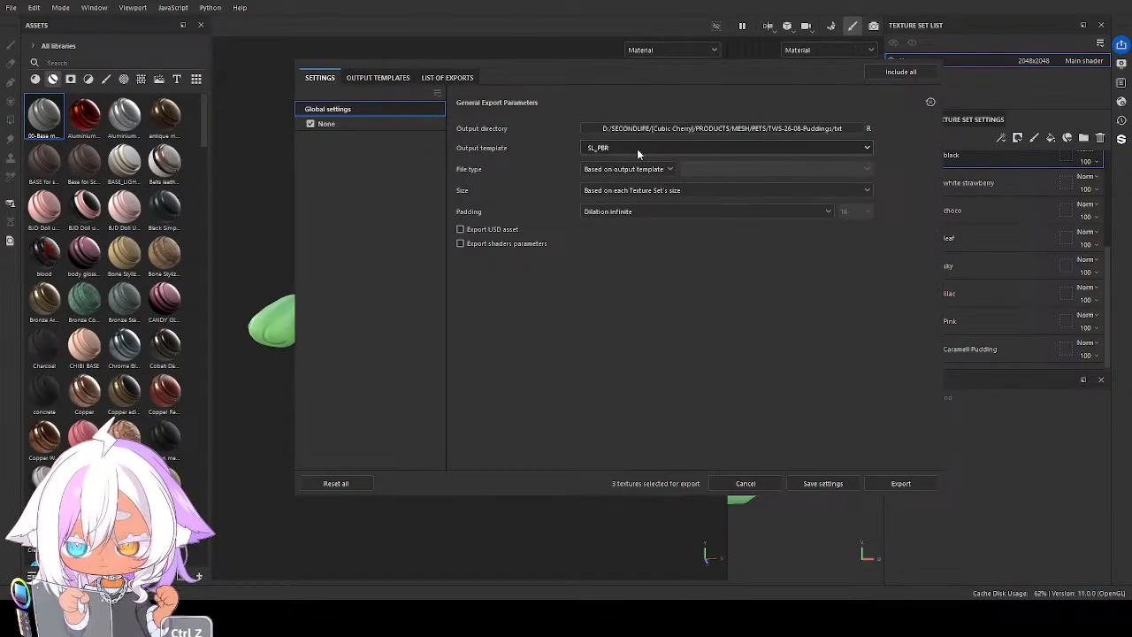
pyautogui.click(912, 485)
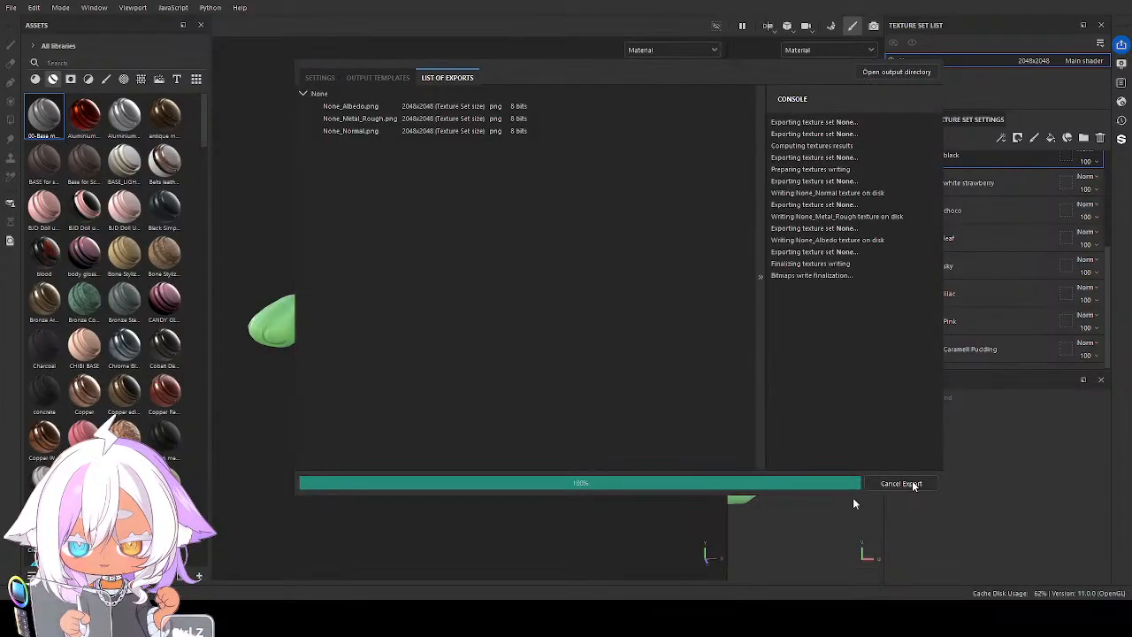
pyautogui.click(319, 77)
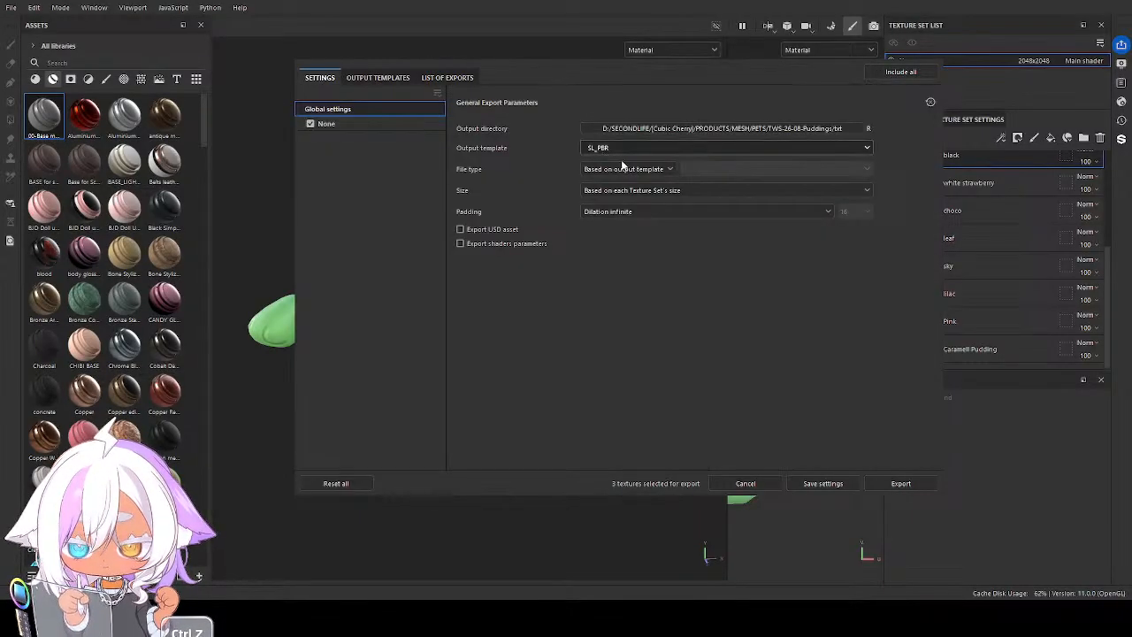
pyautogui.click(901, 483)
pyautogui.click(926, 58)
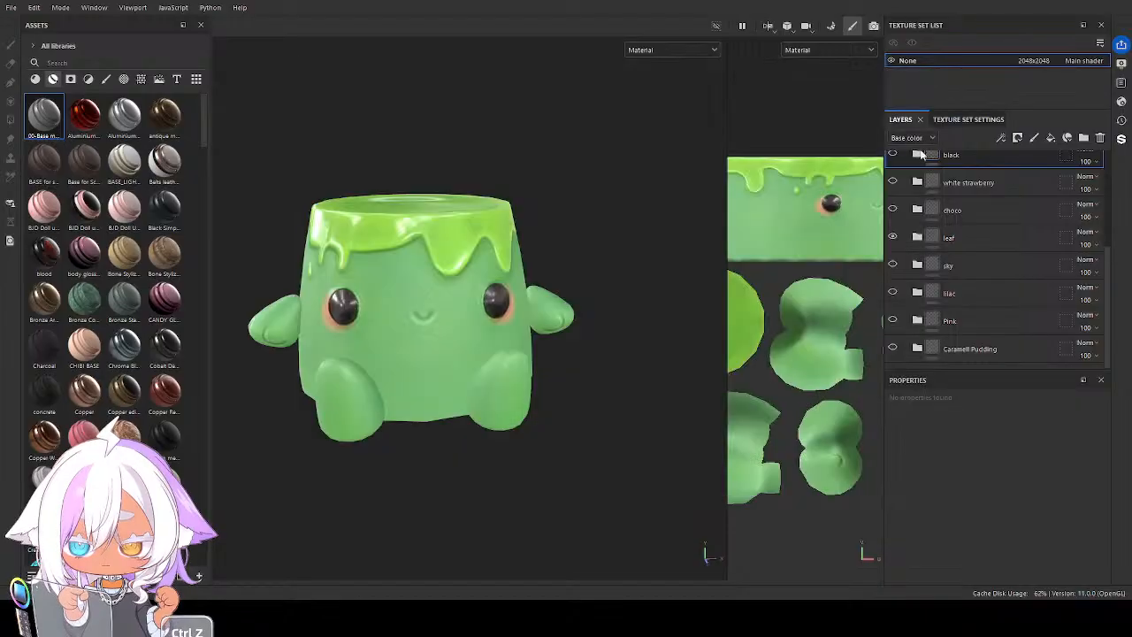
# Hide the leaf folder, show white strawberry and rename the 2D view x SL output map to WHITE_$textureSet
pyautogui.click(892, 237)
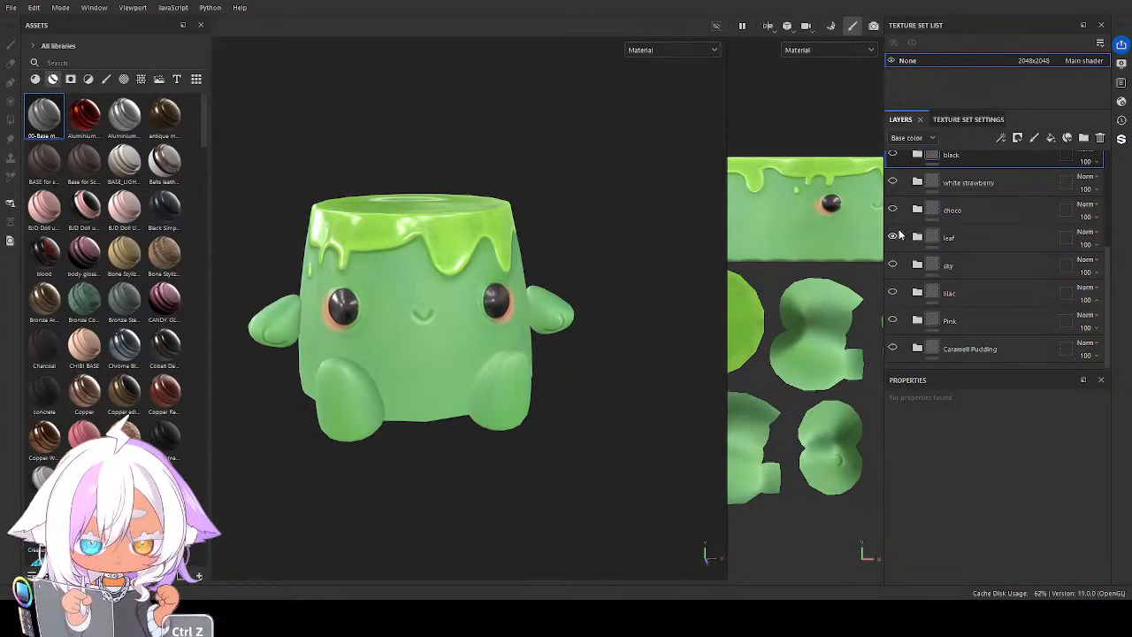
pyautogui.hotkey('ctrl', 'z')
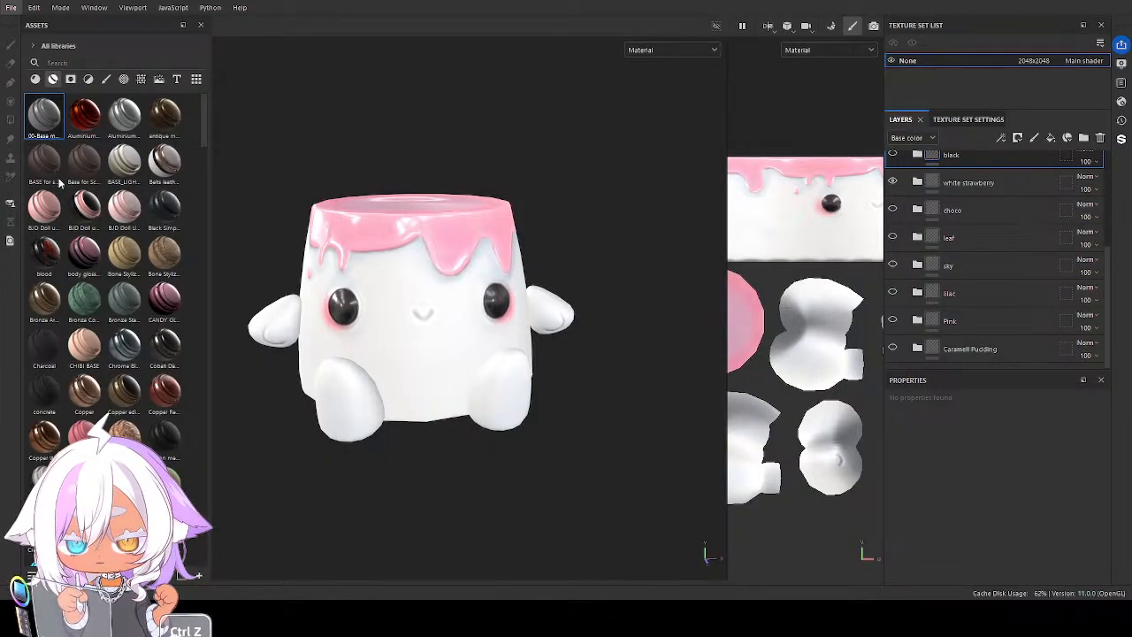
pyautogui.hotkey('ctrl', 'shift', 'e')
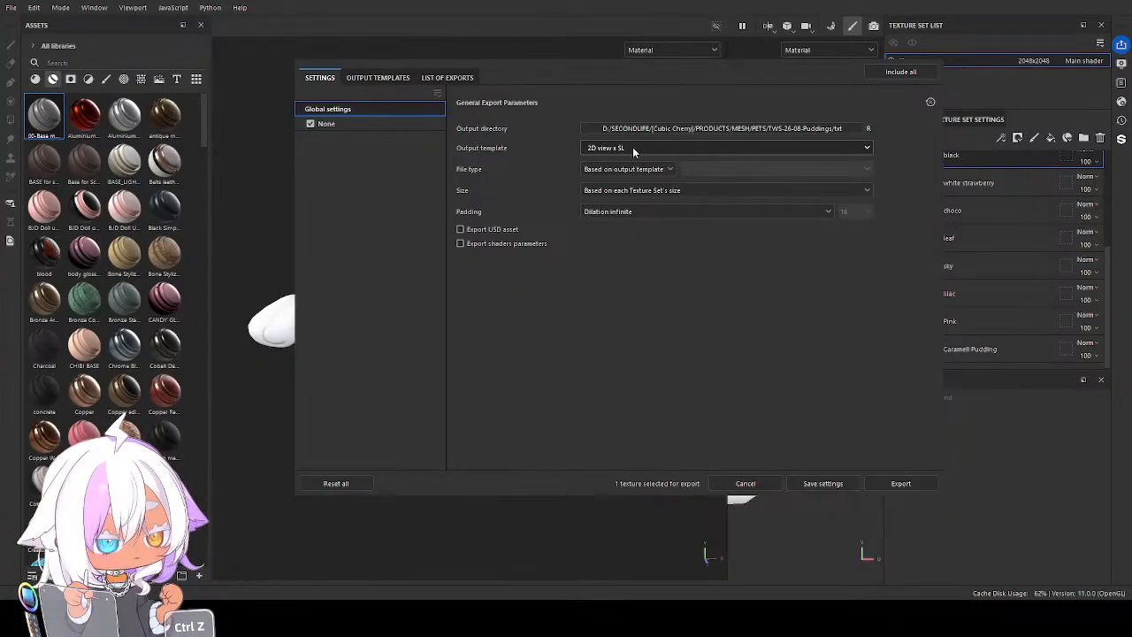
pyautogui.click(383, 77)
pyautogui.click(466, 144)
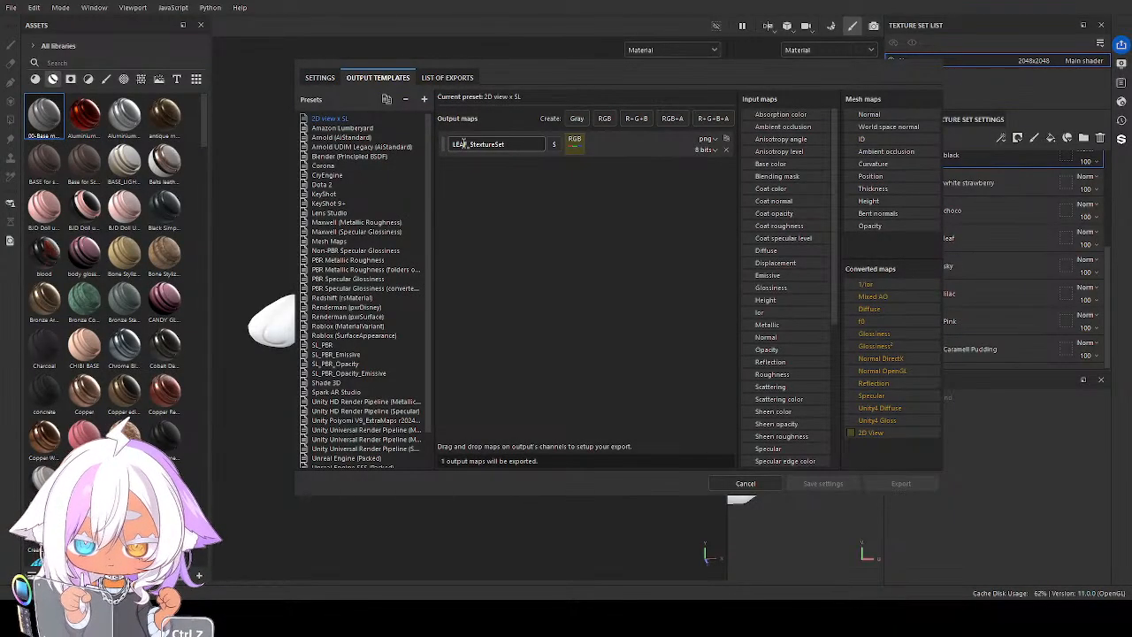
pyautogui.moveTo(469, 145); pyautogui.dragTo(449, 146)
pyautogui.write('WHITE')
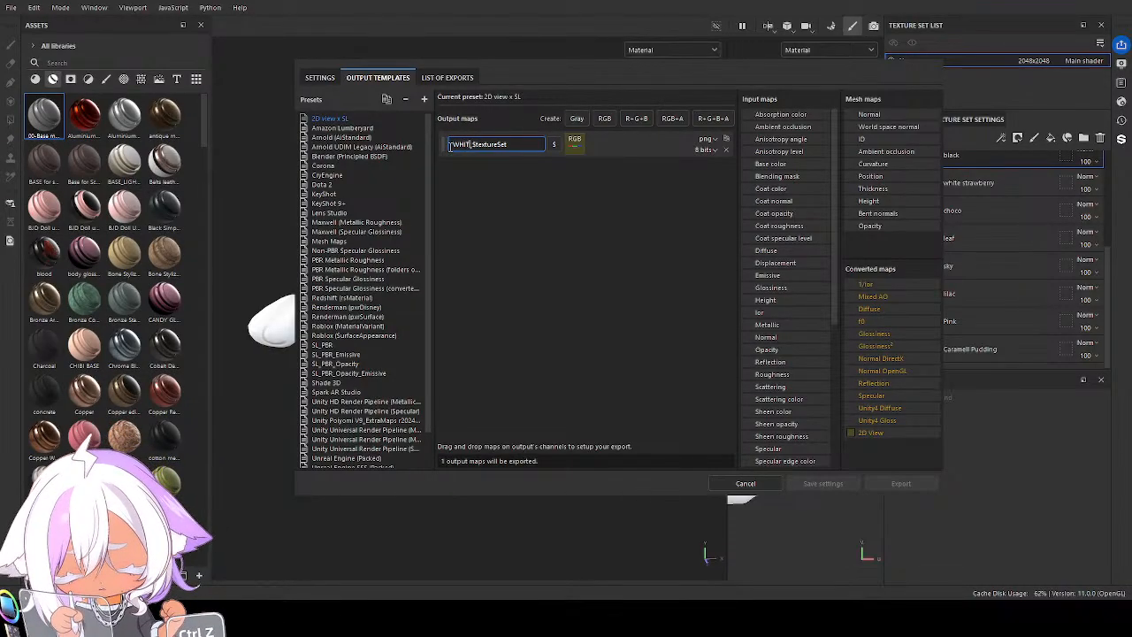
# Export the white strawberry version with the 2D view x SL template and again with the SL_PBR template
pyautogui.click(323, 78)
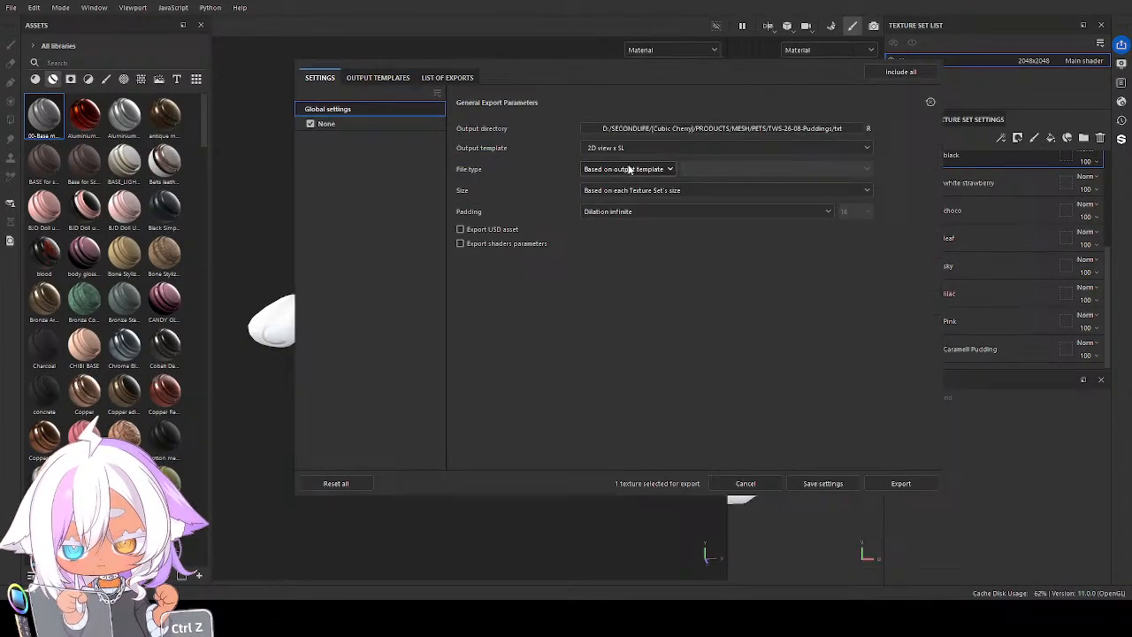
pyautogui.click(898, 485)
pyautogui.click(320, 78)
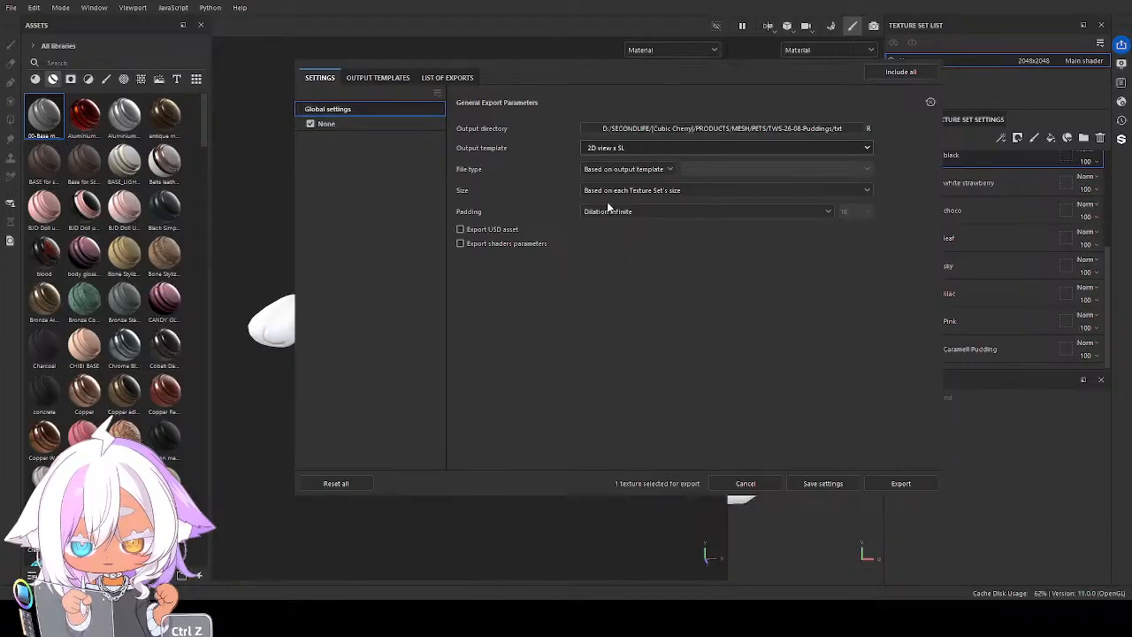
pyautogui.click(900, 483)
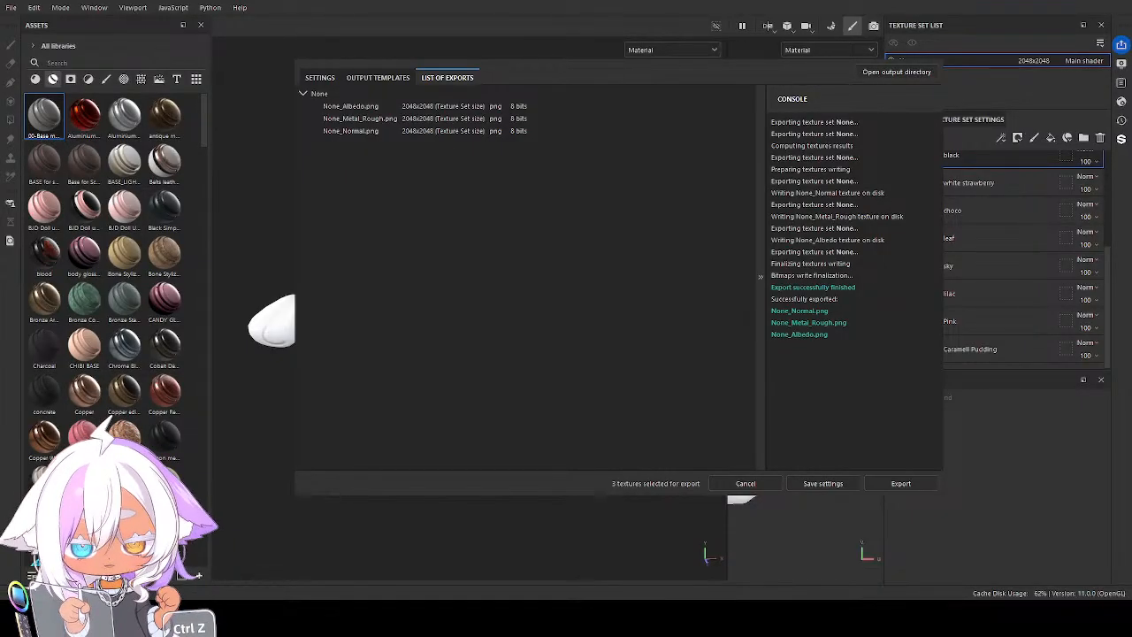
pyautogui.click(936, 61)
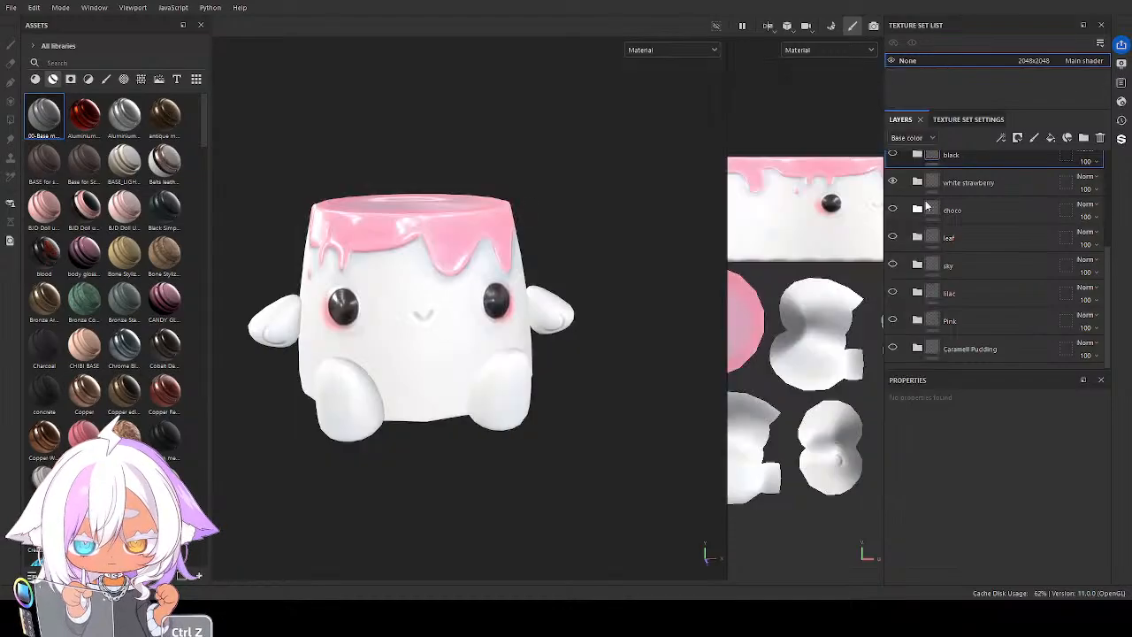
# Show the black folder instead of white strawberry and rename the 2D view x SL output map to BLK_$textureSet
pyautogui.scroll(1, 946, 231)
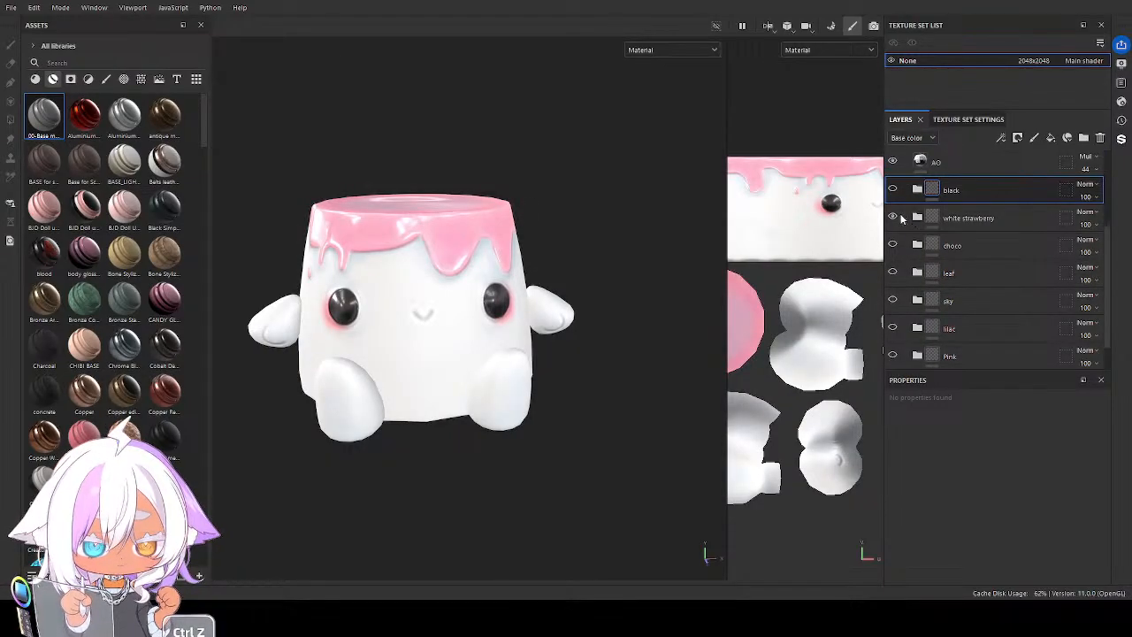
pyautogui.click(891, 218)
pyautogui.click(893, 190)
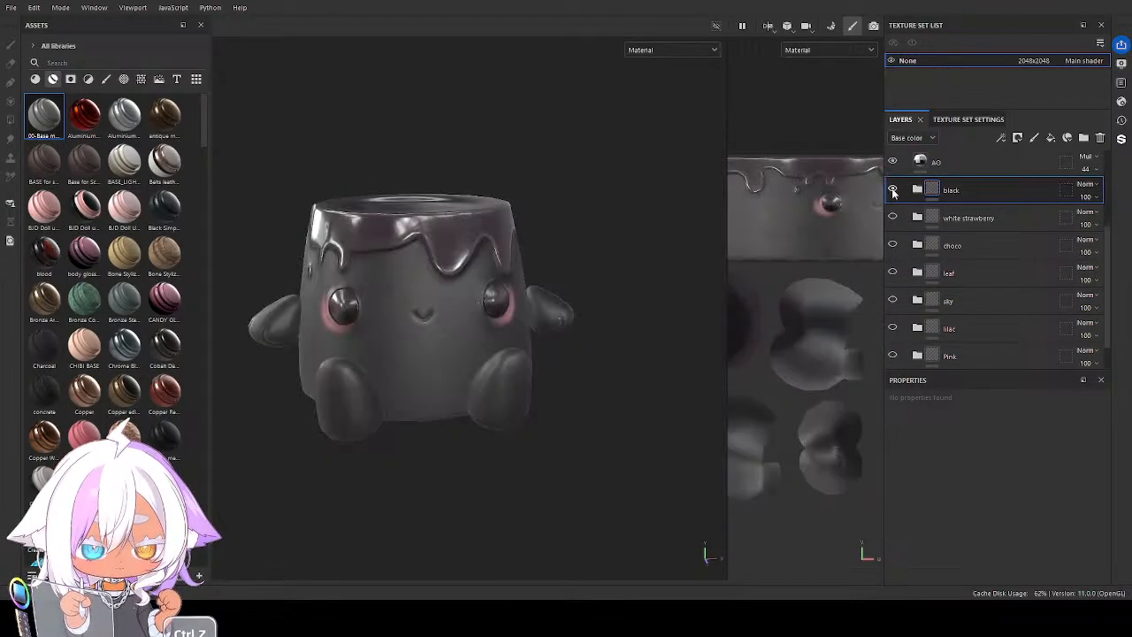
pyautogui.click(14, 8)
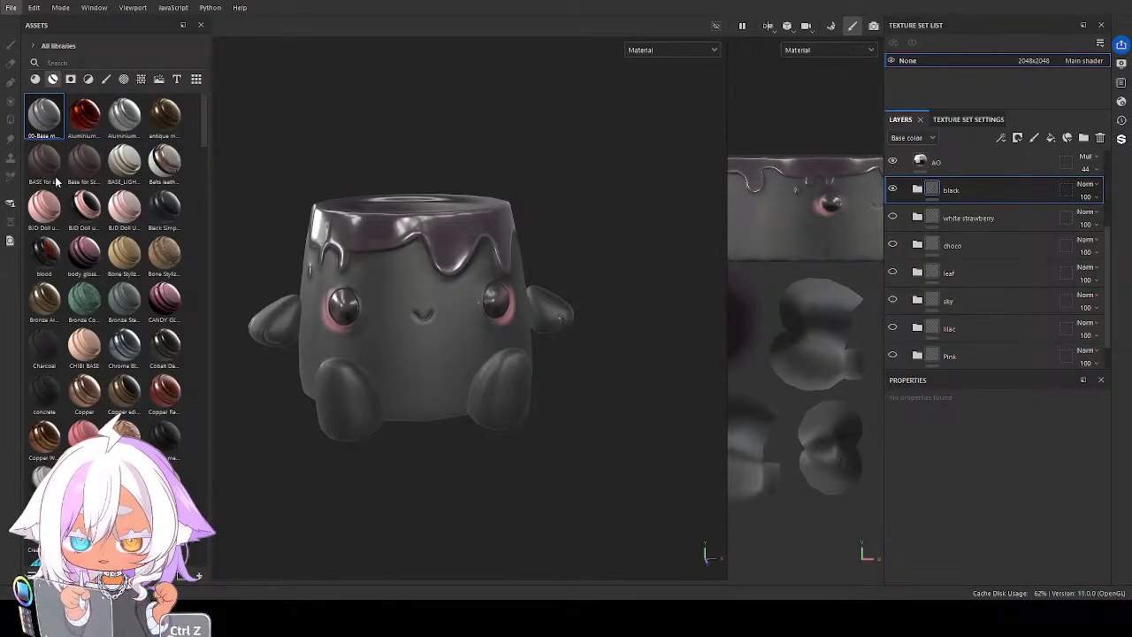
pyautogui.click(56, 178)
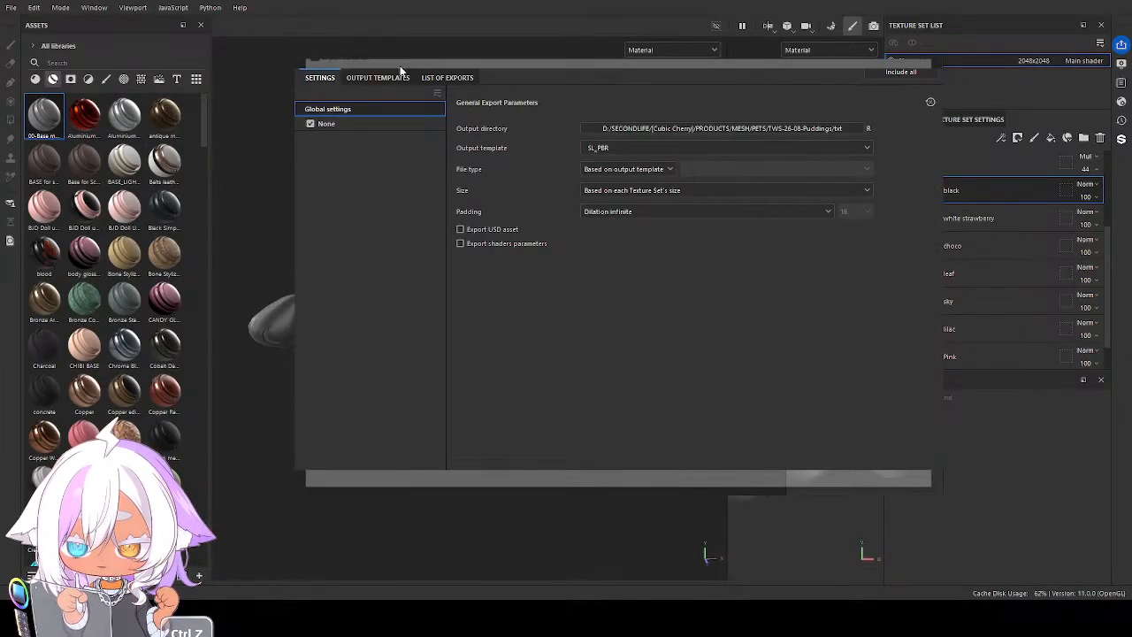
pyautogui.click(377, 78)
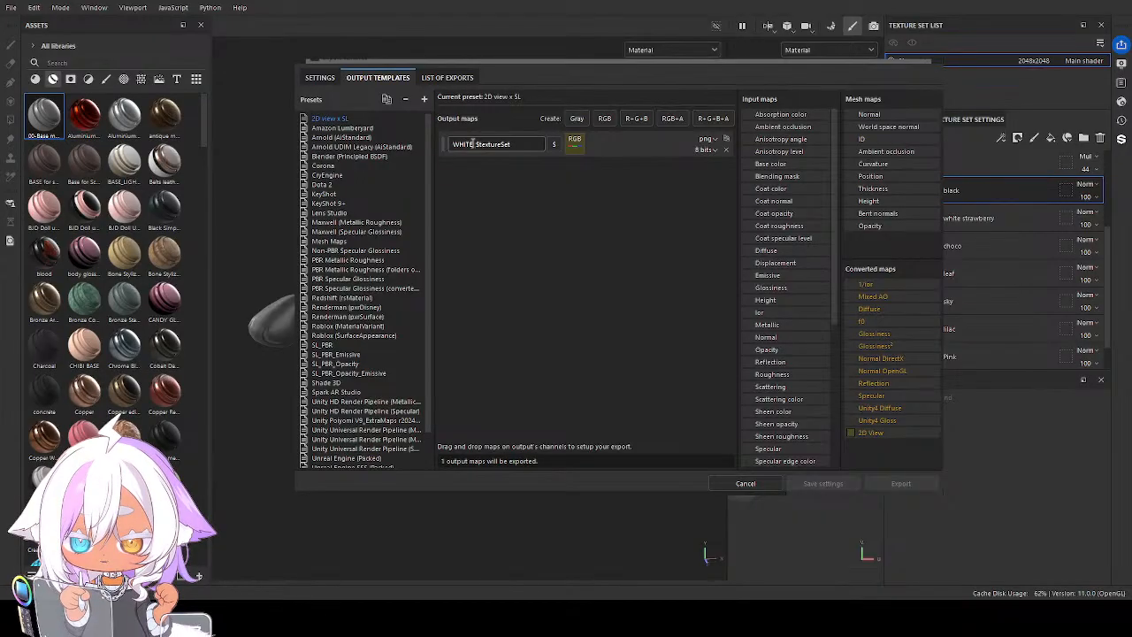
pyautogui.moveTo(475, 144); pyautogui.dragTo(451, 144)
pyautogui.write('BLK')
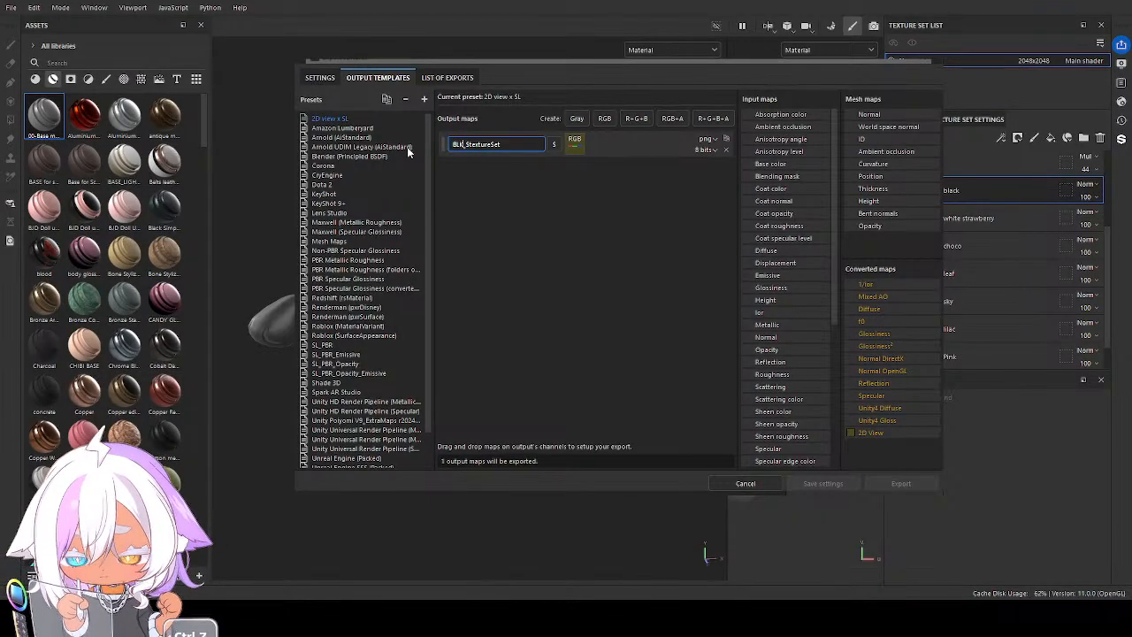
# Export the black version with the SL_PBR template and again with the 2D view x SL template, and save the project
pyautogui.click(320, 78)
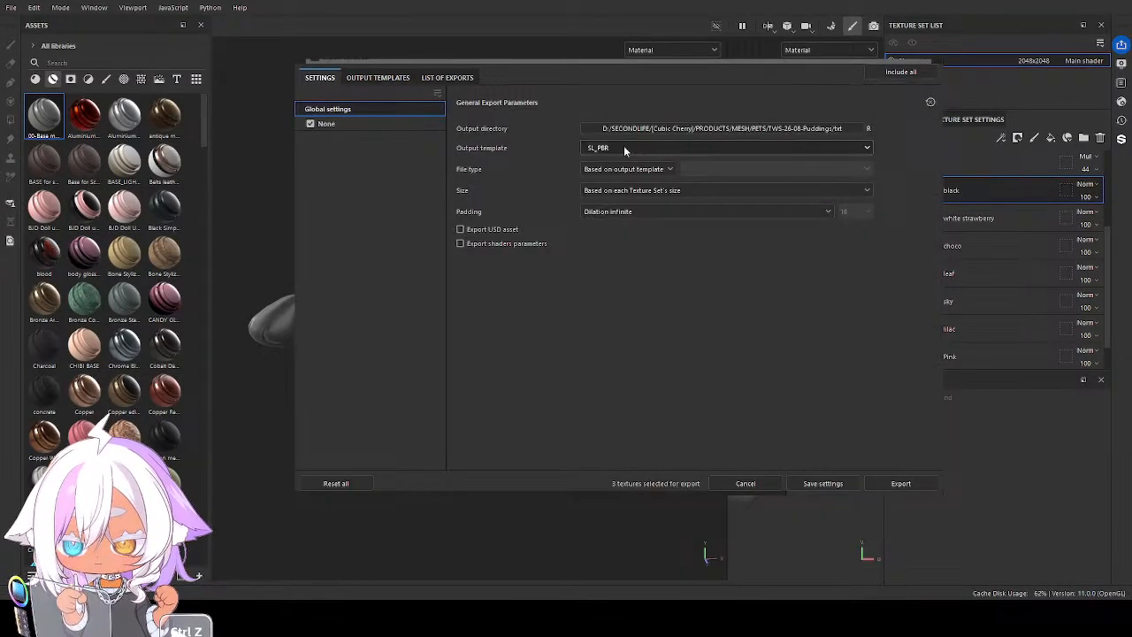
pyautogui.click(900, 482)
pyautogui.click(328, 77)
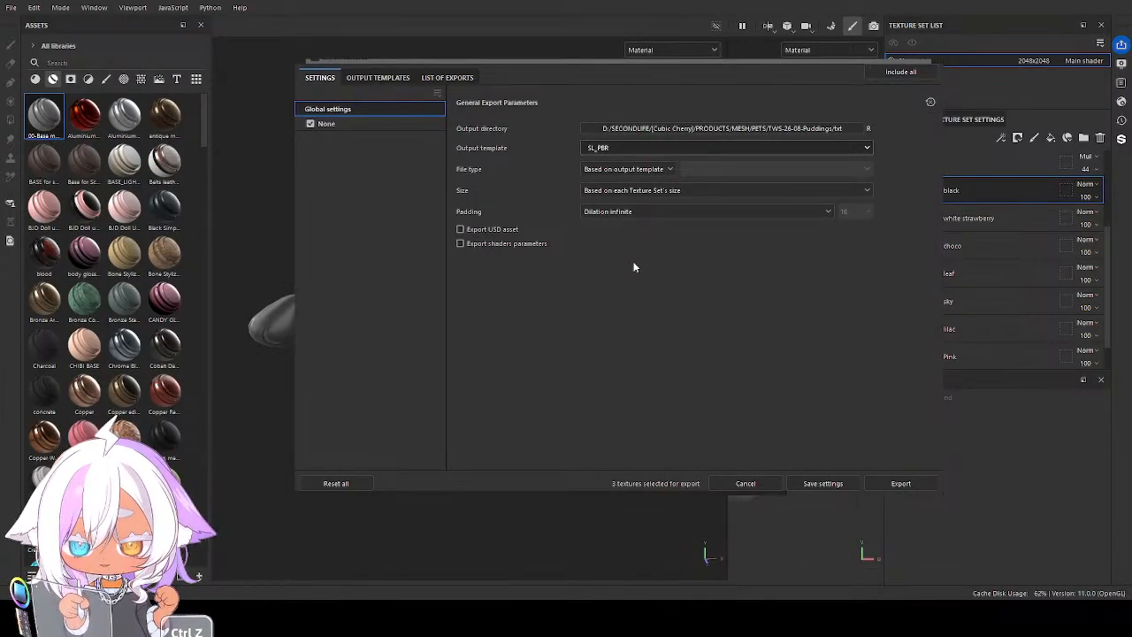
pyautogui.click(900, 483)
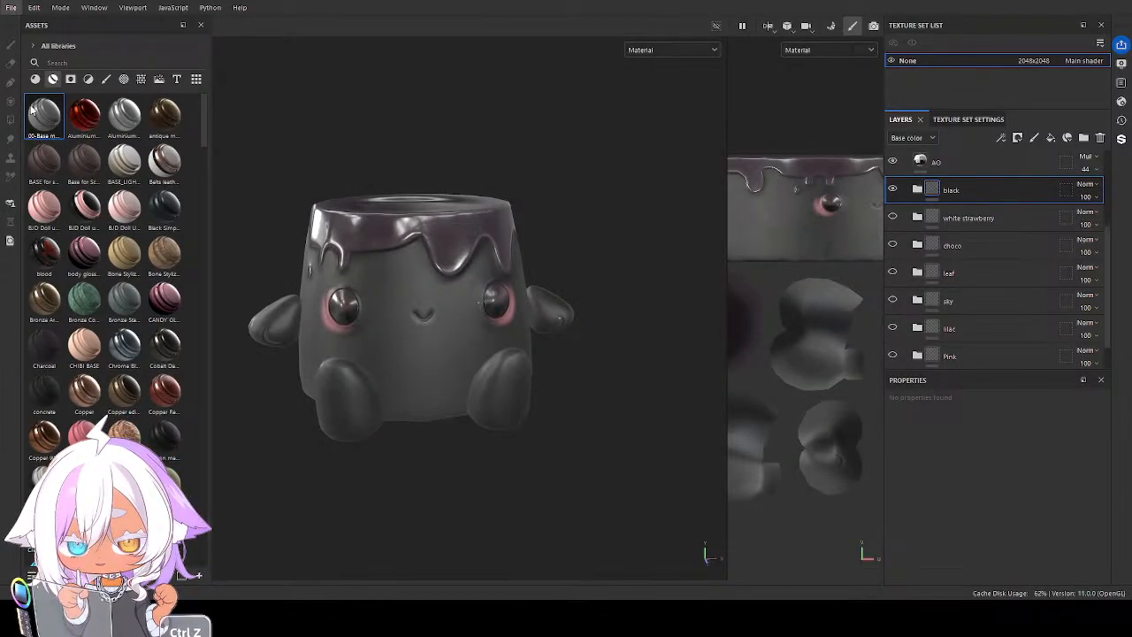
pyautogui.hotkey('ctrl', 's')
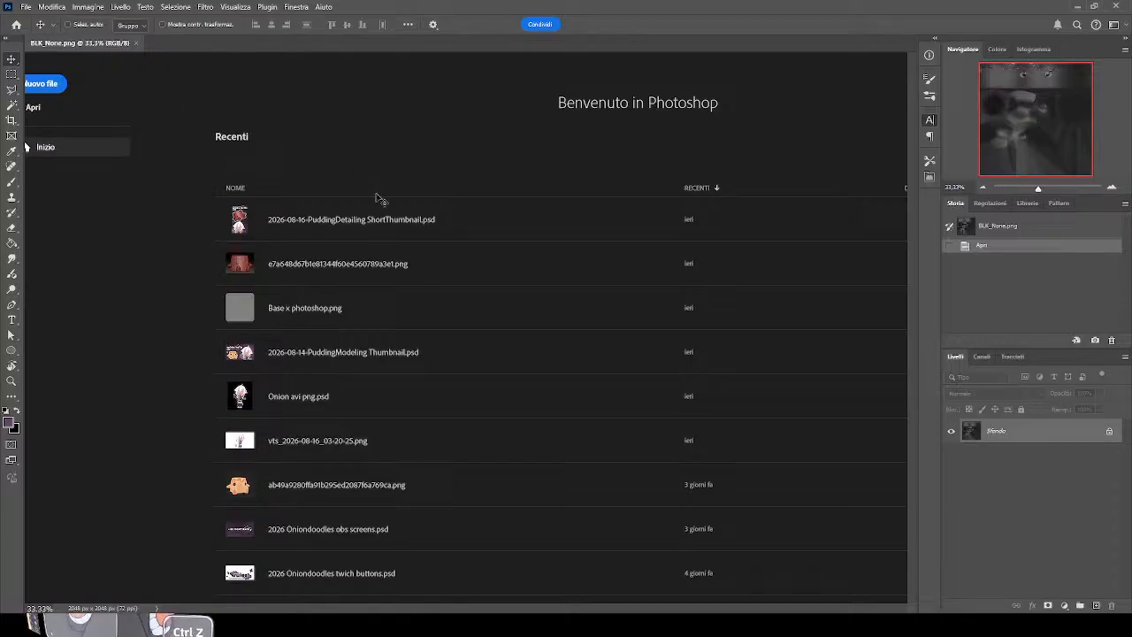
pyautogui.click(101, 44)
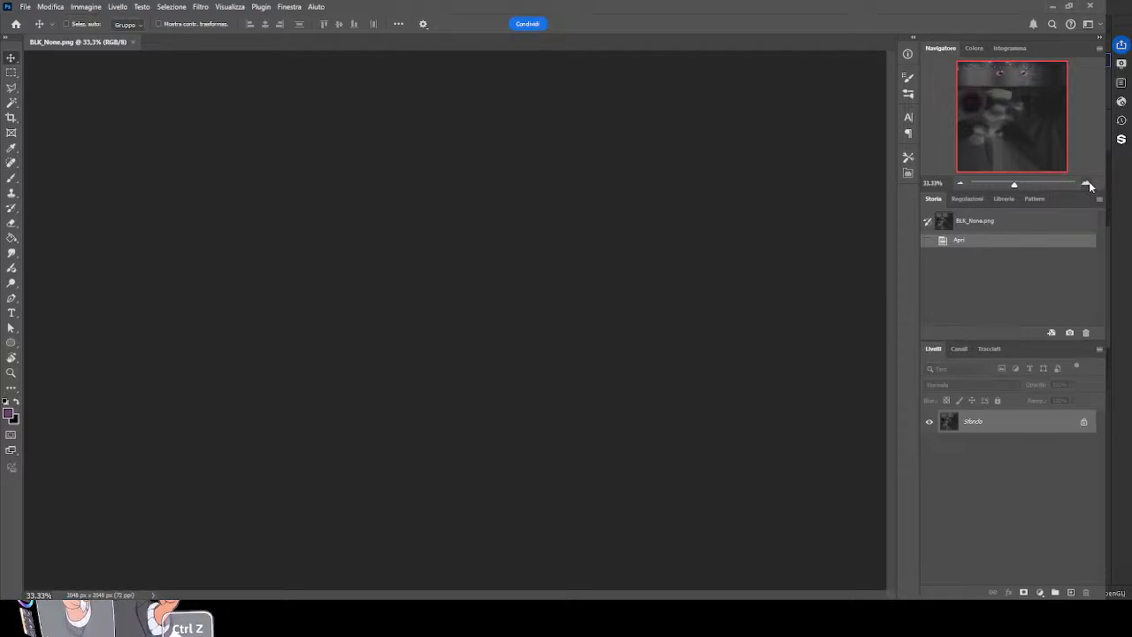
pyautogui.click(1088, 184)
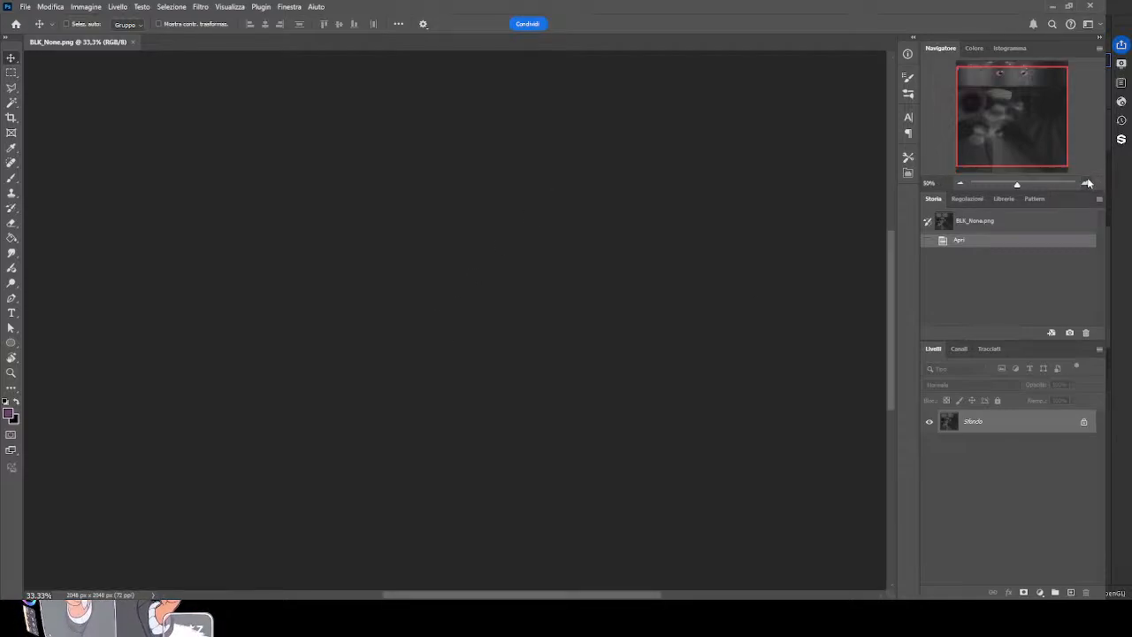
pyautogui.click(958, 184)
pyautogui.click(959, 184)
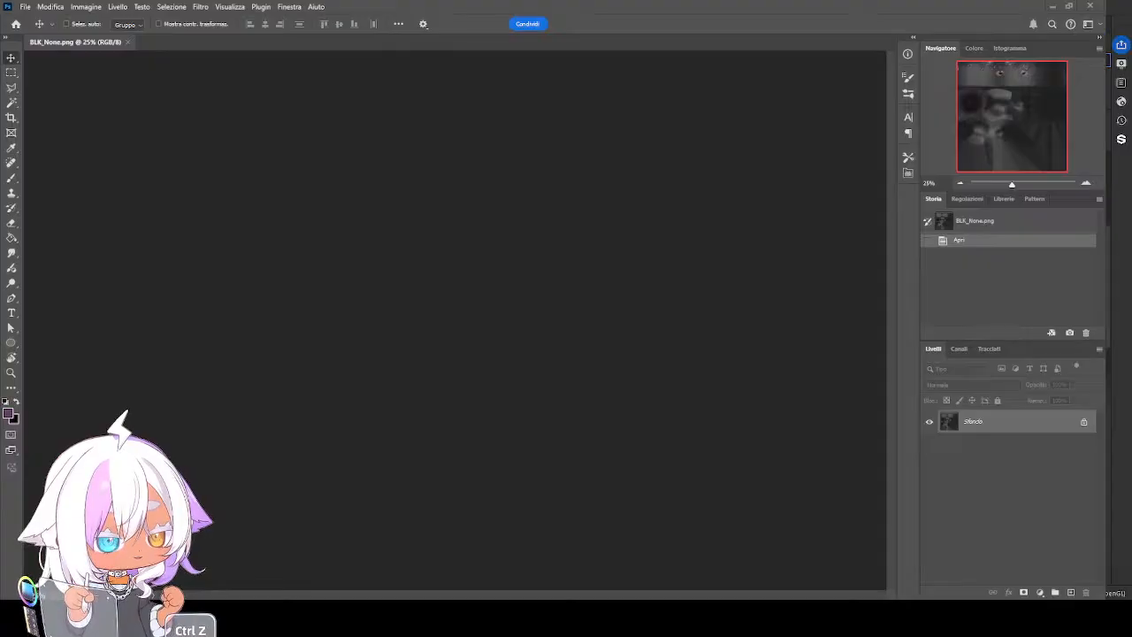
pyautogui.moveTo(618, 7)
pyautogui.mouseDown()
pyautogui.moveTo(619, 26)
pyautogui.moveTo(645, 26)
pyautogui.moveTo(618, 26)
pyautogui.moveTo(644, 44)
pyautogui.moveTo(733, 27)
pyautogui.moveTo(620, 8)
pyautogui.moveTo(618, 44)
pyautogui.moveTo(618, 29)
pyautogui.mouseUp()
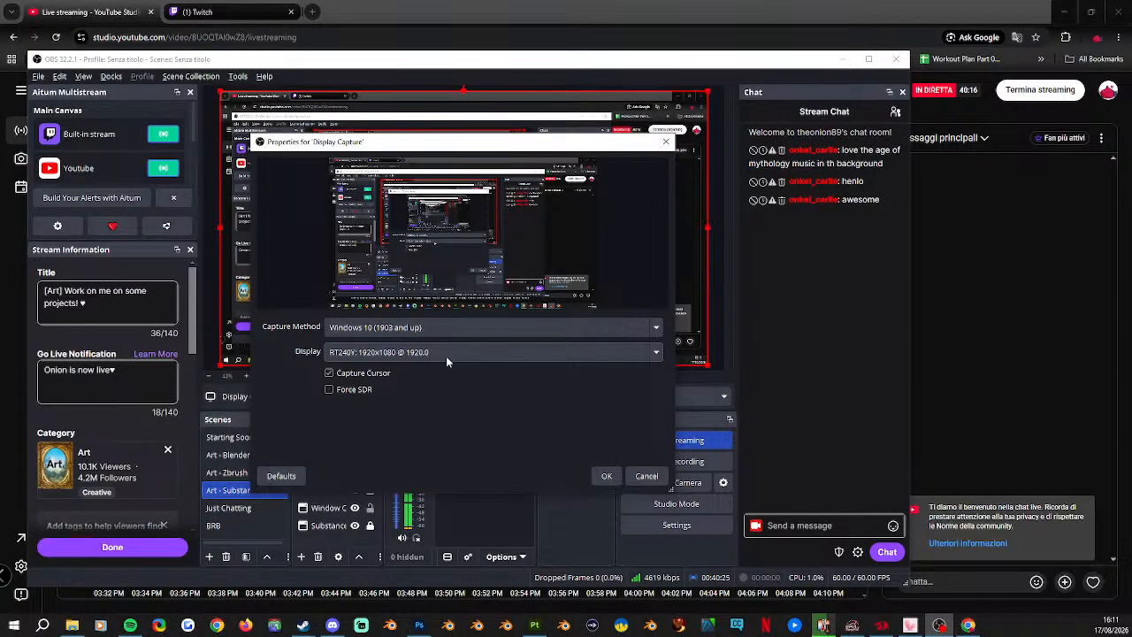
pyautogui.click(447, 352)
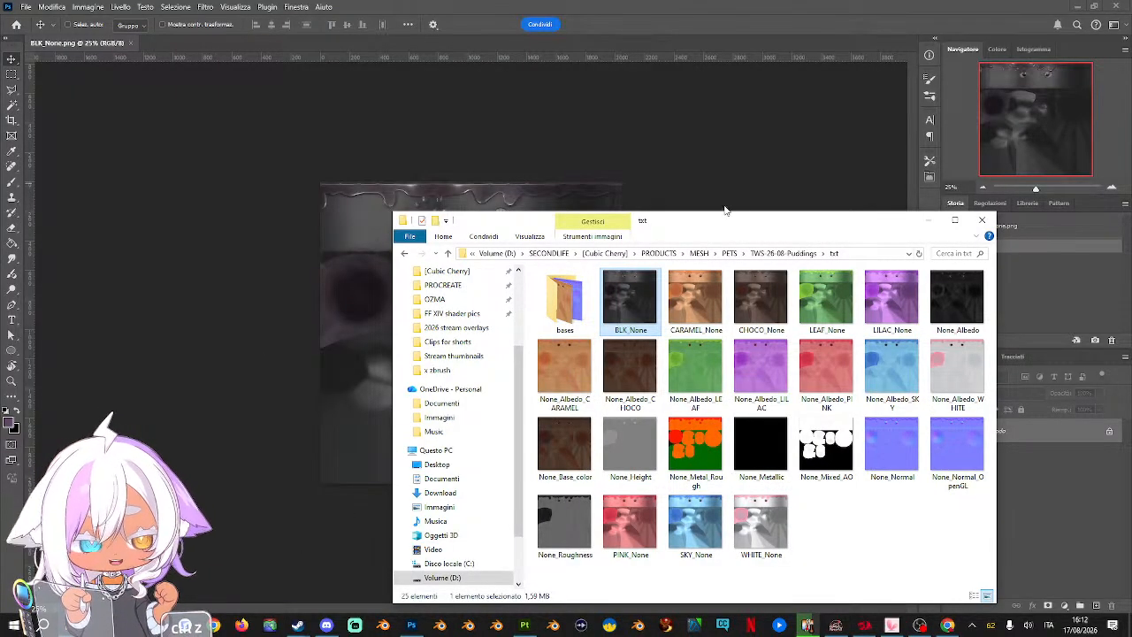
# Place the CARAMEL_None texture in the BLK_None.png document, and delete the black background layer after converting it to a regular layer
pyautogui.moveTo(675, 222); pyautogui.dragTo(601, 635)
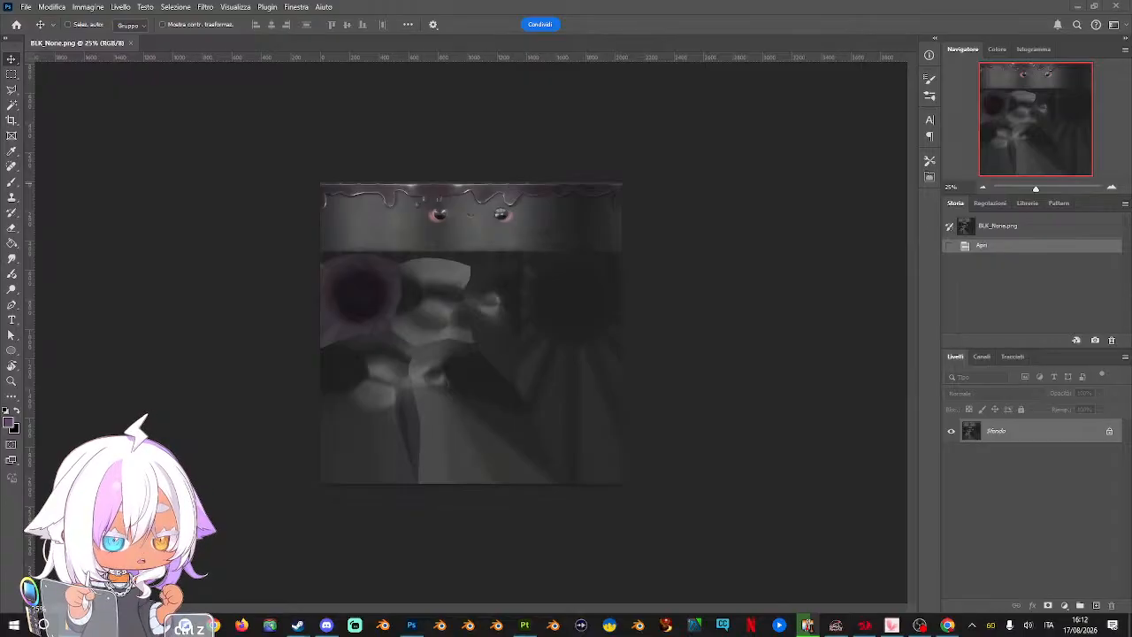
pyautogui.moveTo(1131, 331); pyautogui.dragTo(538, 306)
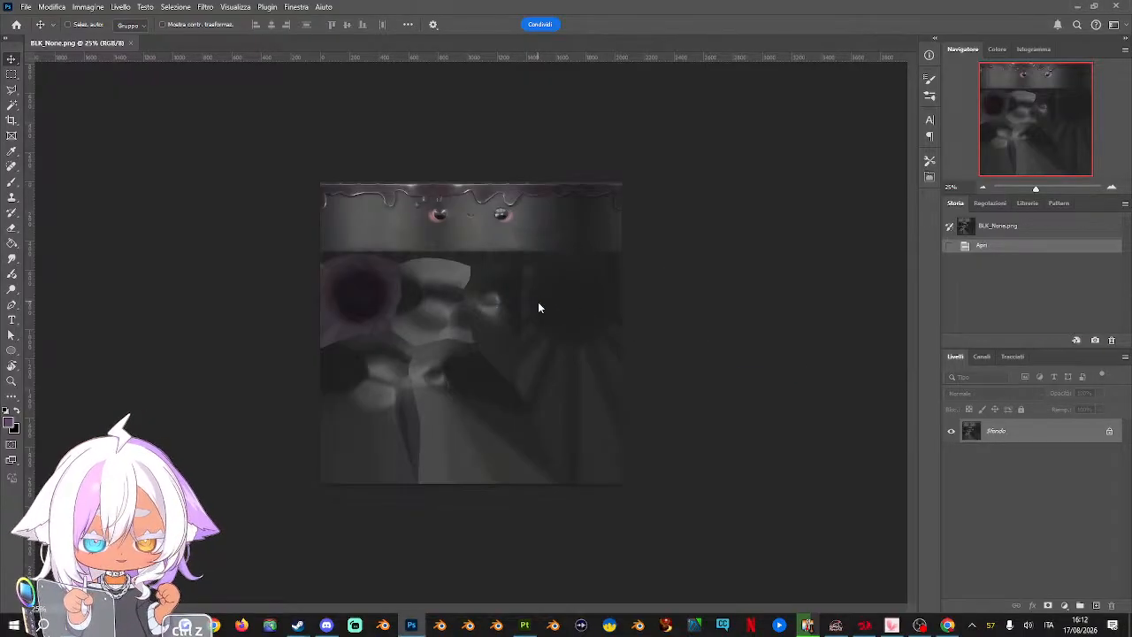
pyautogui.press('Return')
pyautogui.doubleClick(971, 455)
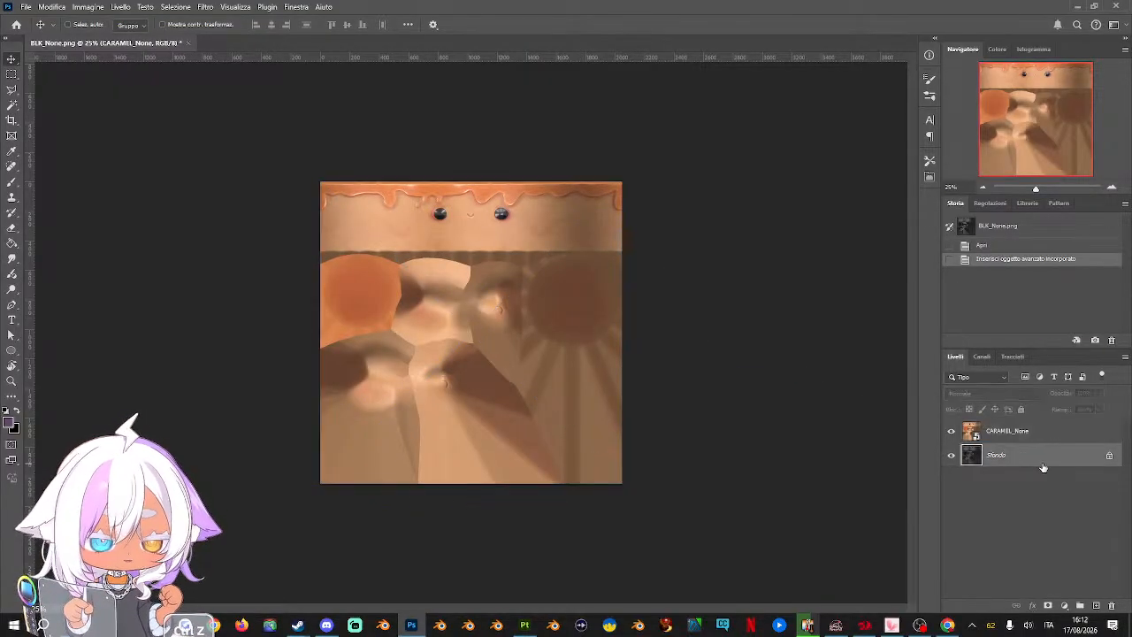
pyautogui.click(678, 185)
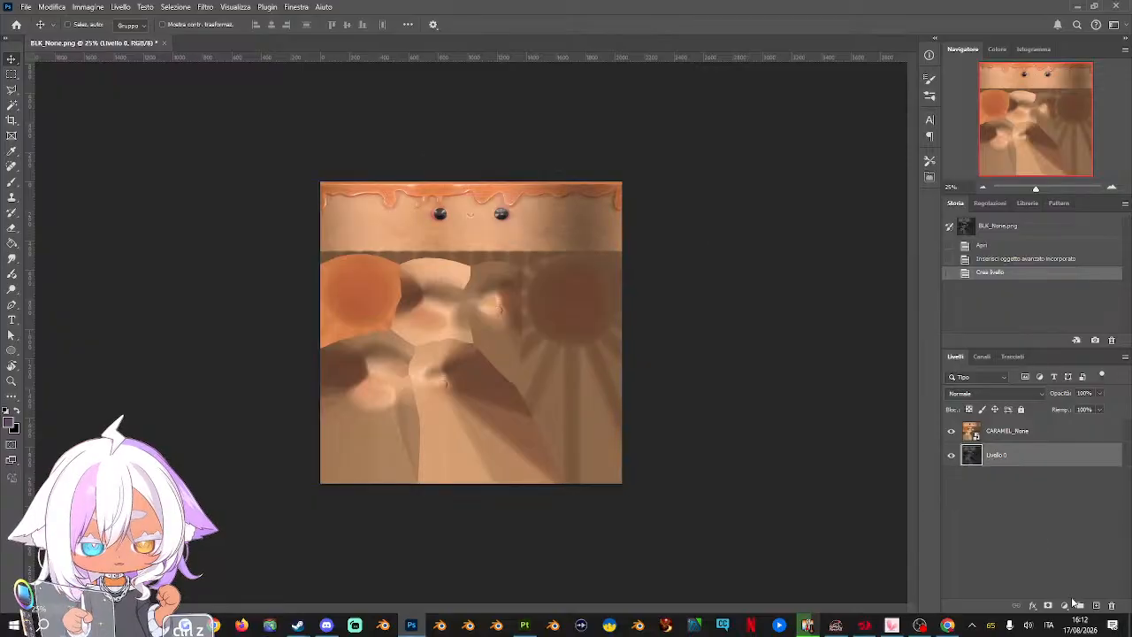
pyautogui.click(1110, 606)
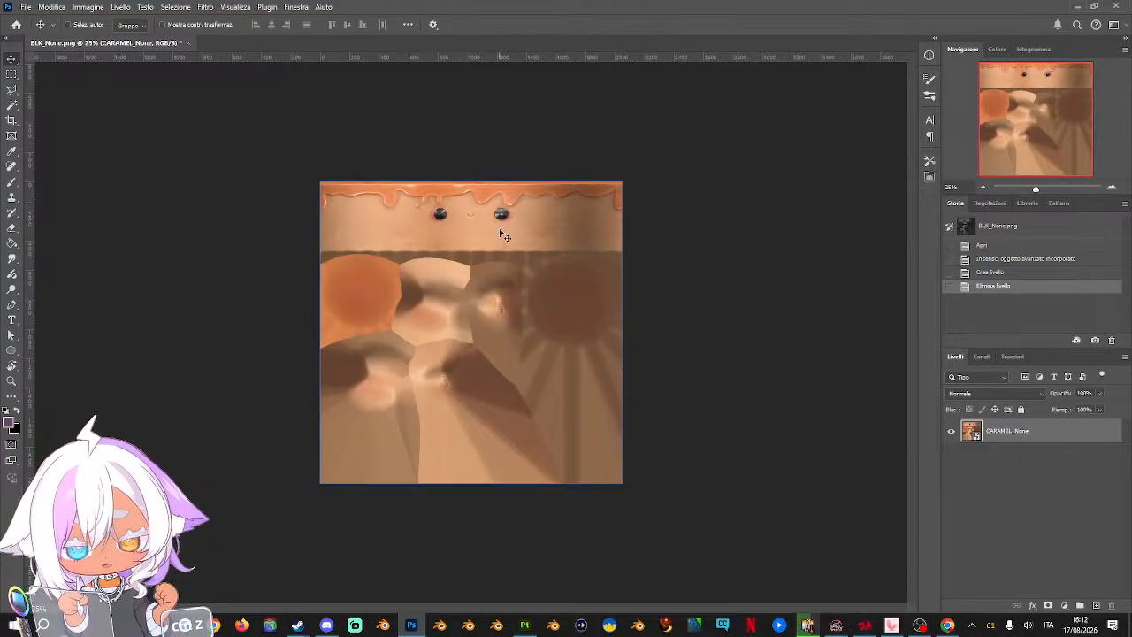
# Place the None_Albedo_CARAMEL texture as a new layer above CARAMEL_None
pyautogui.moveTo(1, 369); pyautogui.dragTo(409, 310)
pyautogui.press('Return')
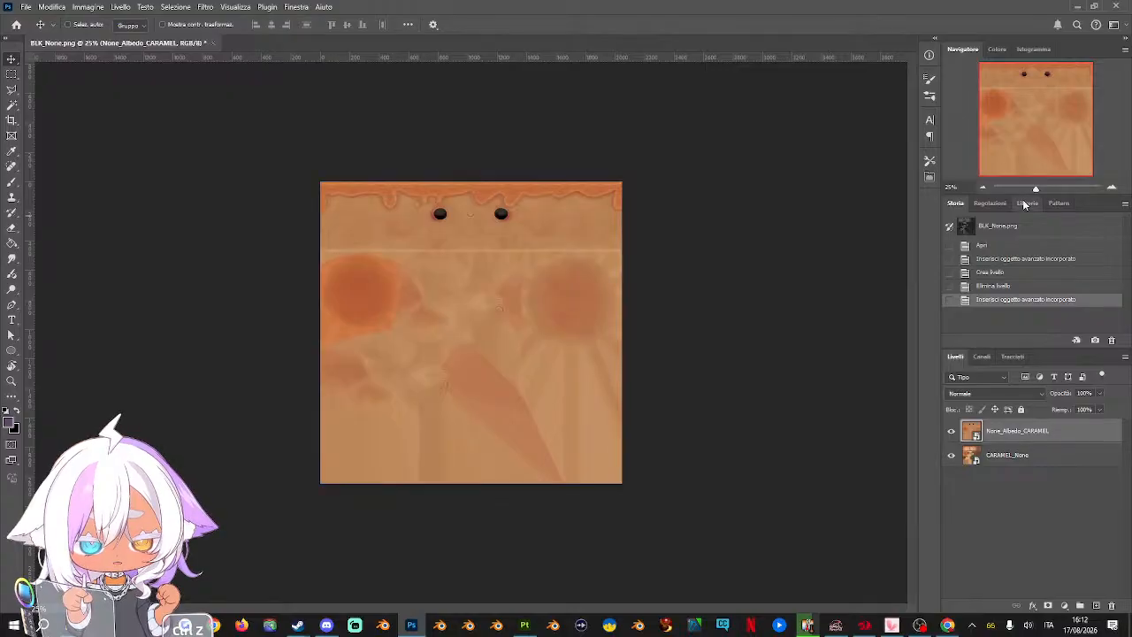
pyautogui.click(1113, 189)
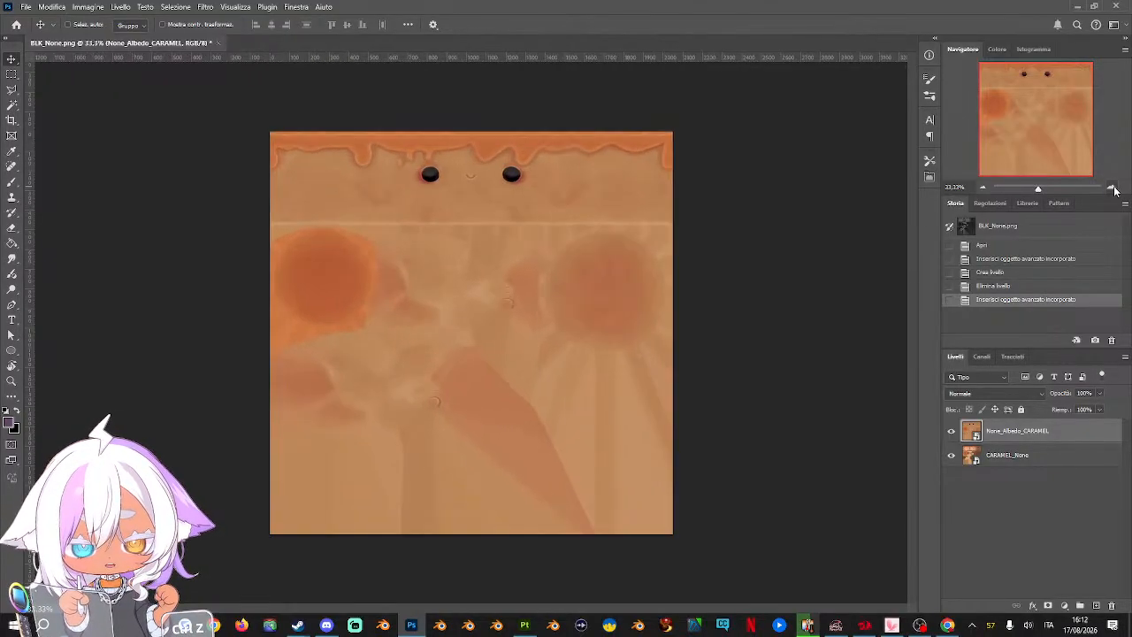
pyautogui.hotkey('ctrl', 'z')
pyautogui.hotkey('ctrl', 'z')
pyautogui.hotkey('ctrl', 'z')
pyautogui.hotkey('ctrl', 'z')
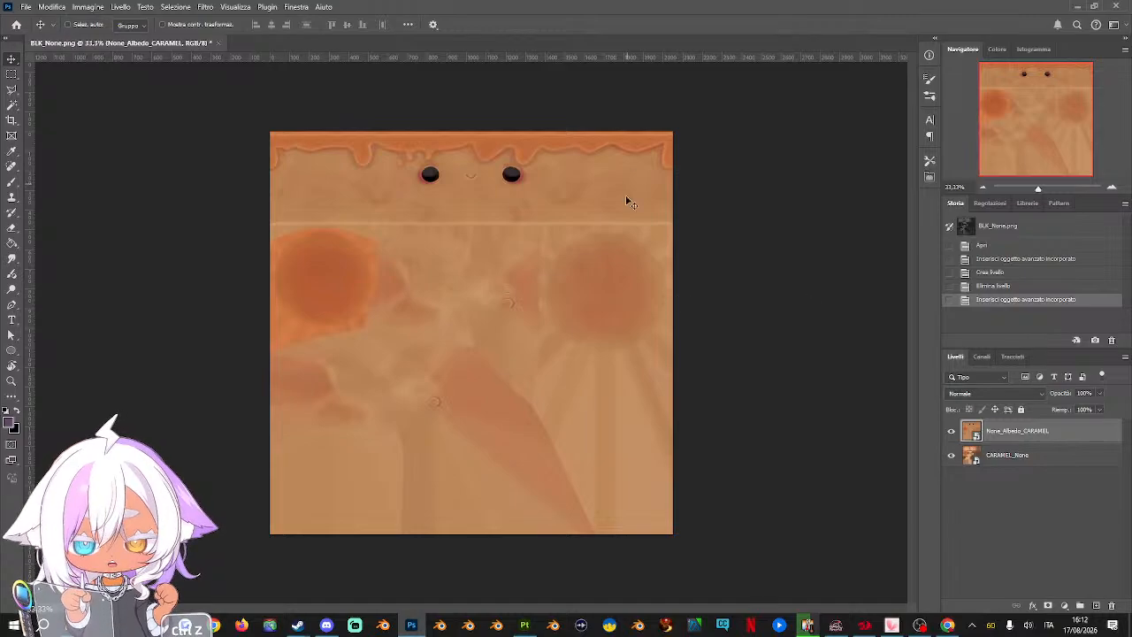
pyautogui.hotkey('ctrl', 'z')
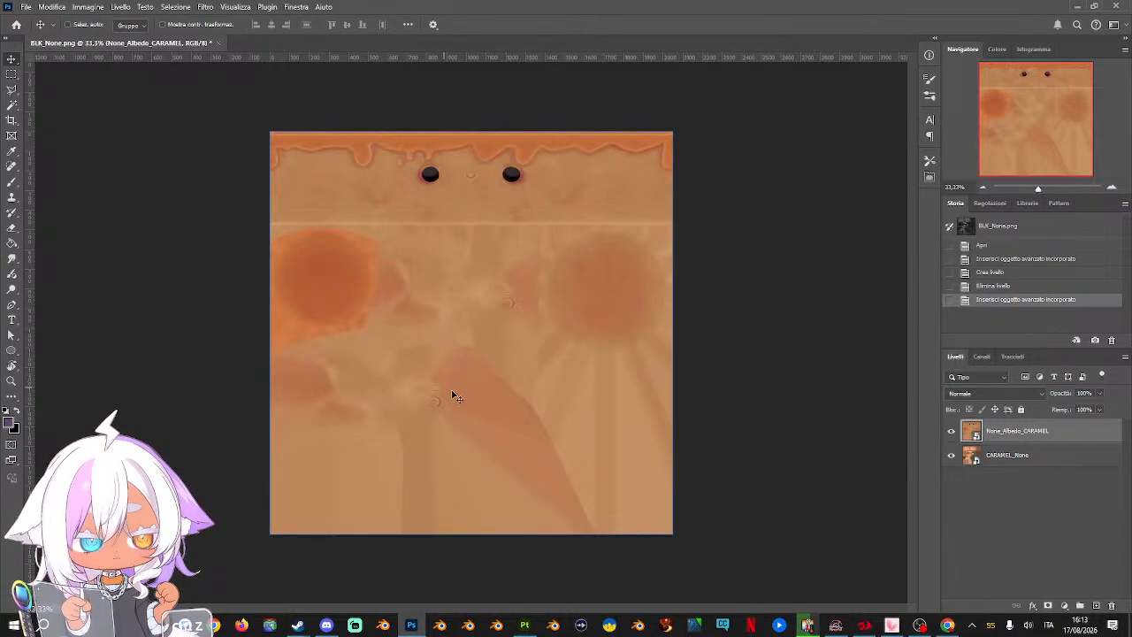
pyautogui.hotkey('ctrl', 'z')
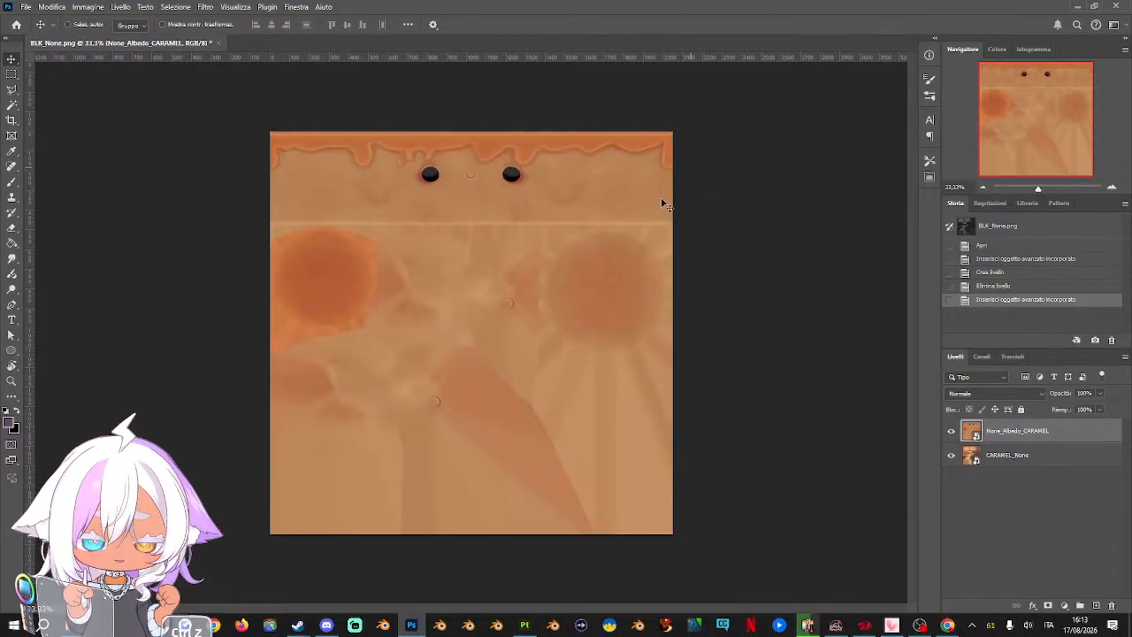
# Compare the None_Albedo_CARAMEL layer with the texture beneath it and set its opacity to 55%
pyautogui.click(951, 432)
pyautogui.click(951, 432)
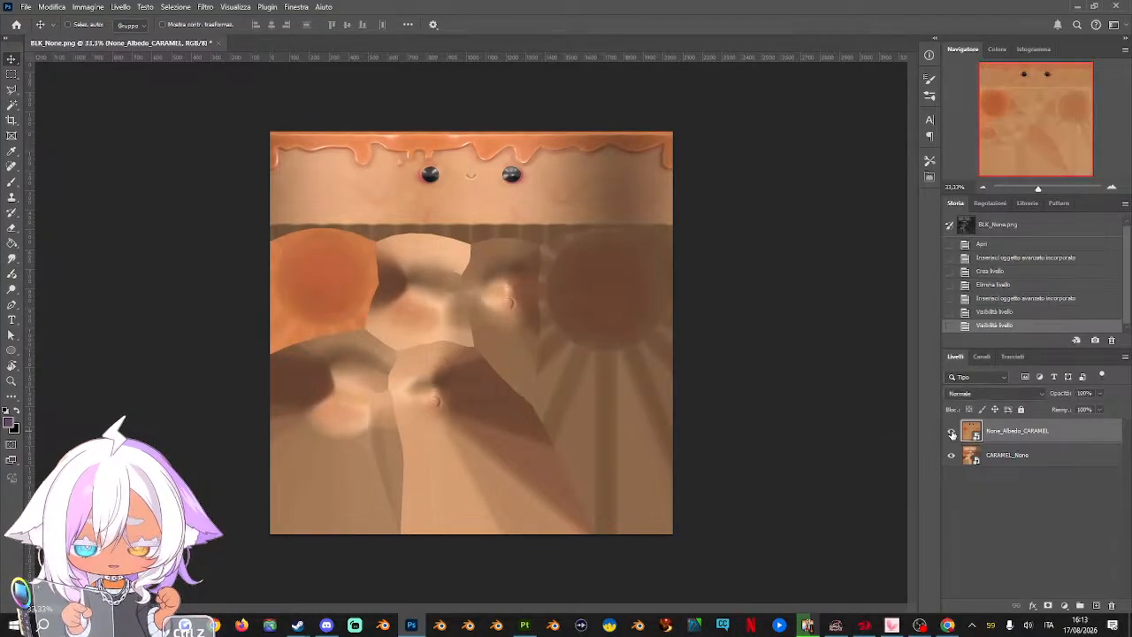
pyautogui.click(1099, 392)
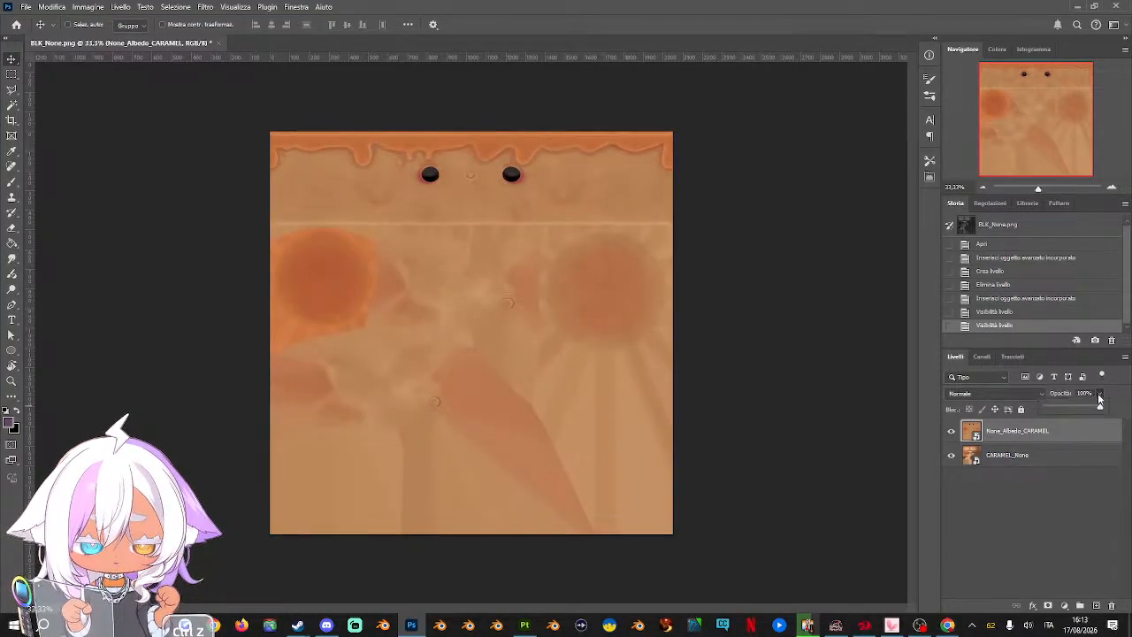
pyautogui.click(1081, 409)
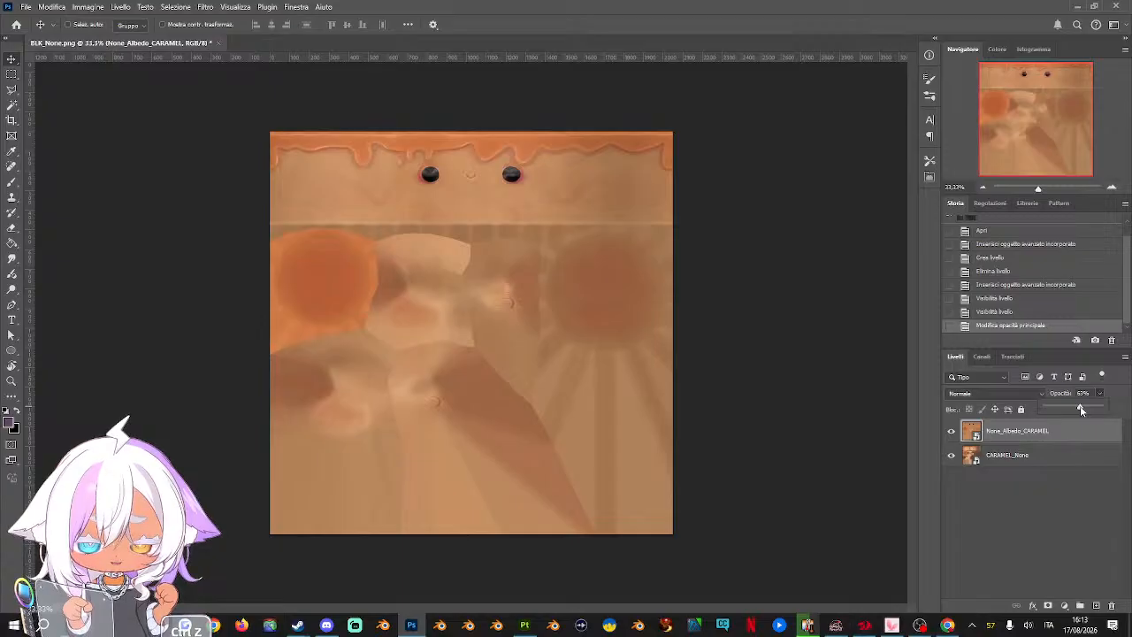
pyautogui.moveTo(1081, 408); pyautogui.dragTo(1067, 407)
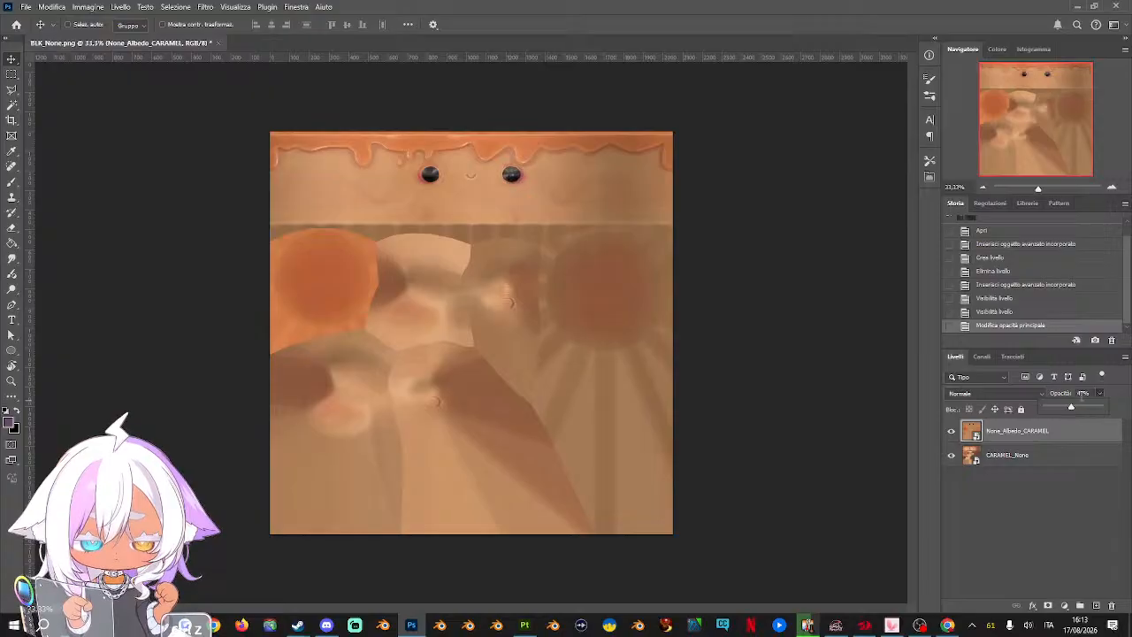
pyautogui.click(1083, 393)
pyautogui.write('55')
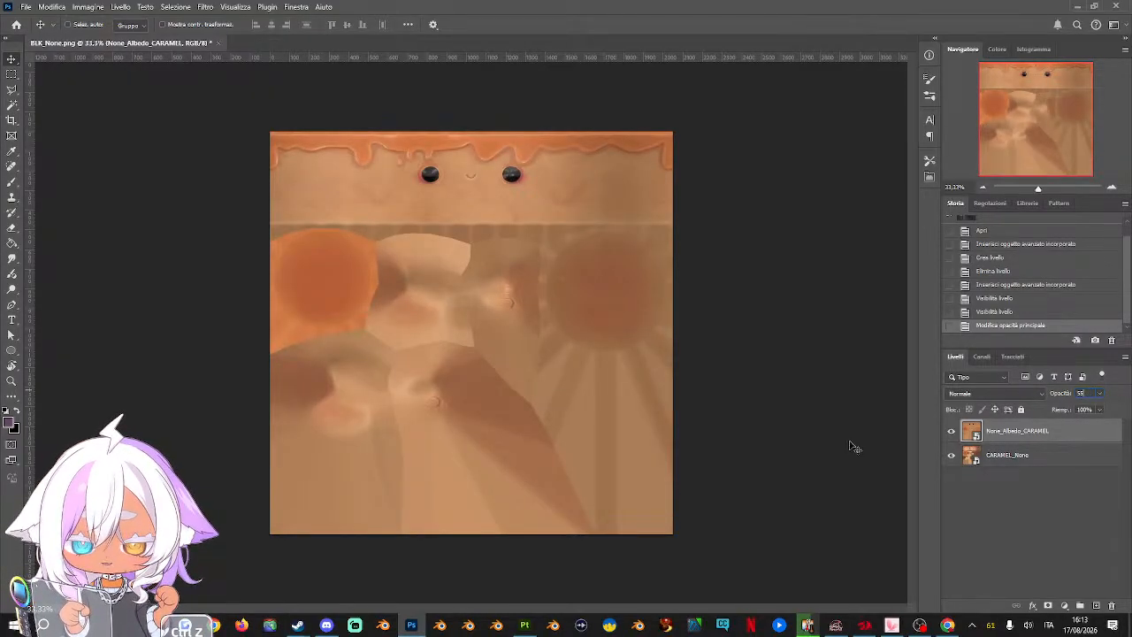
# Toggle the None_Albedo_CARAMEL layer's visibility to compare the blended caramel texture with the unblended one
pyautogui.click(952, 431)
pyautogui.click(951, 433)
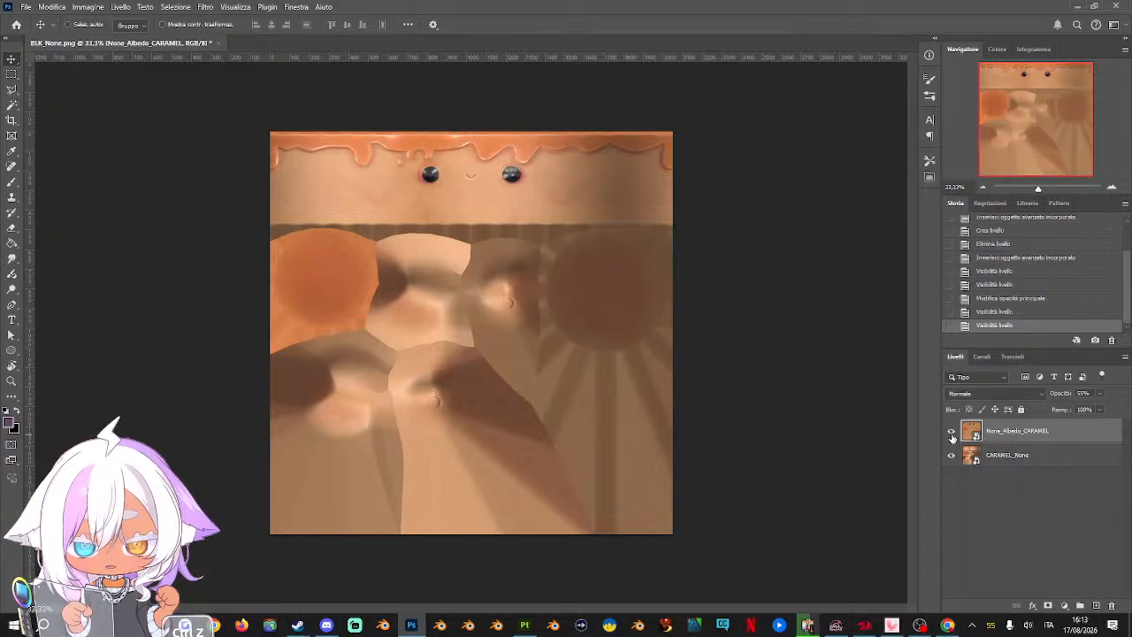
pyautogui.click(952, 434)
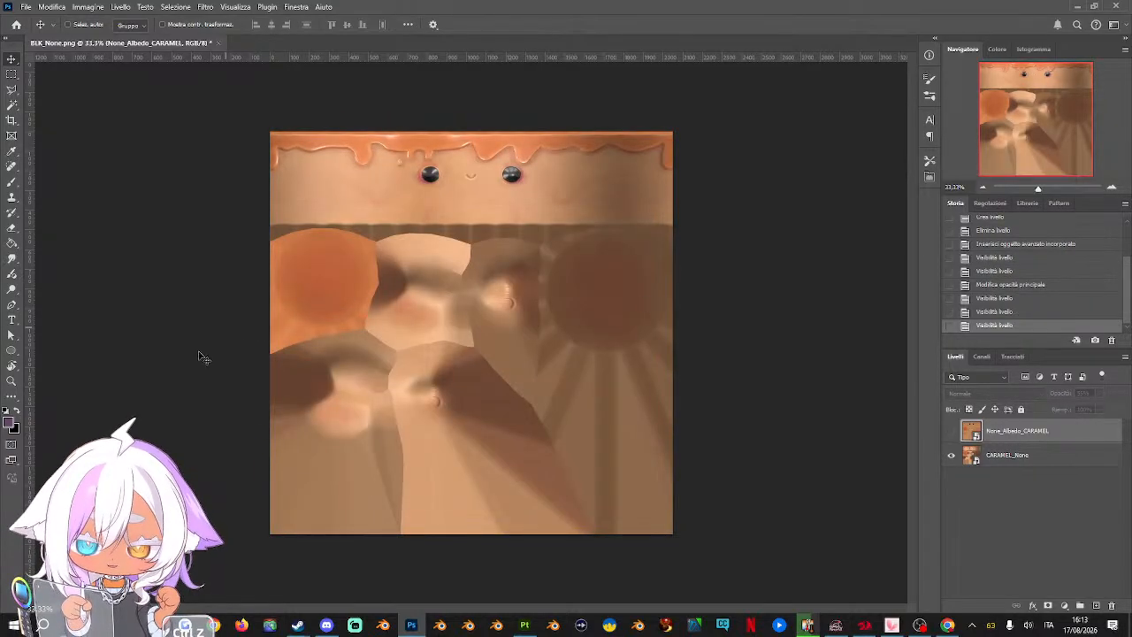
pyautogui.click(952, 431)
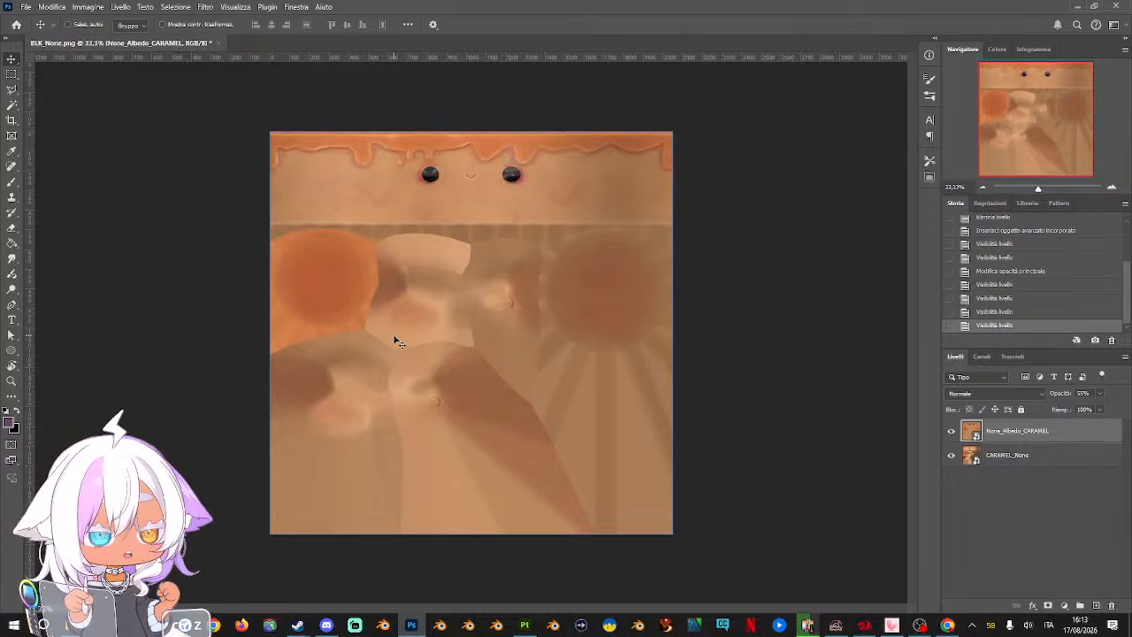
pyautogui.click(1048, 465)
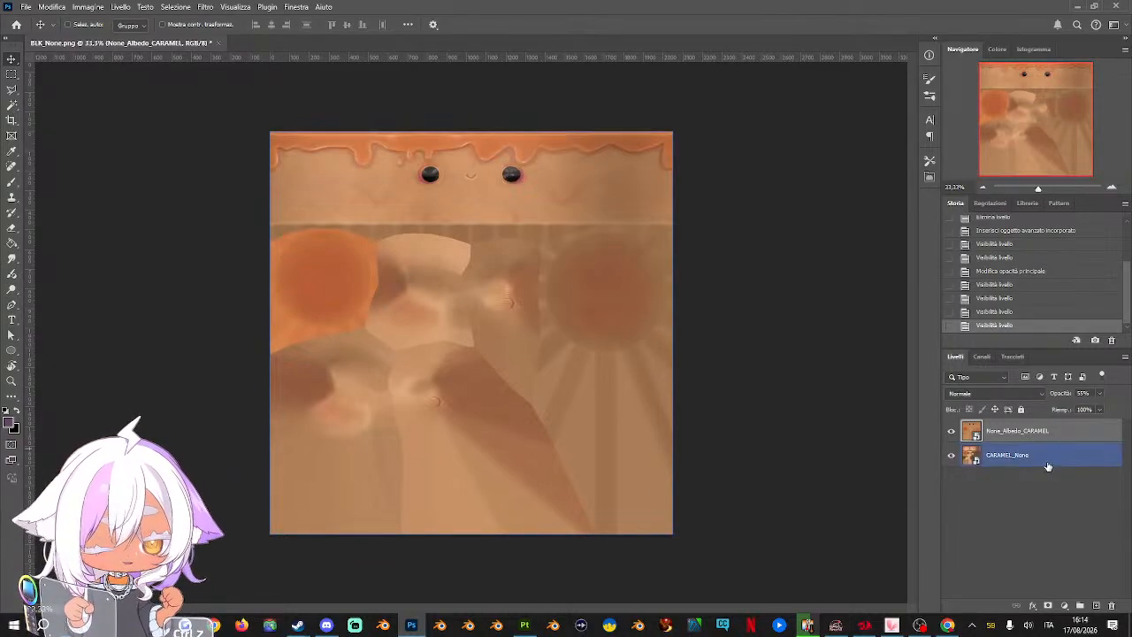
pyautogui.keyDown('shift'); pyautogui.click(1049, 462); pyautogui.keyUp('shift')
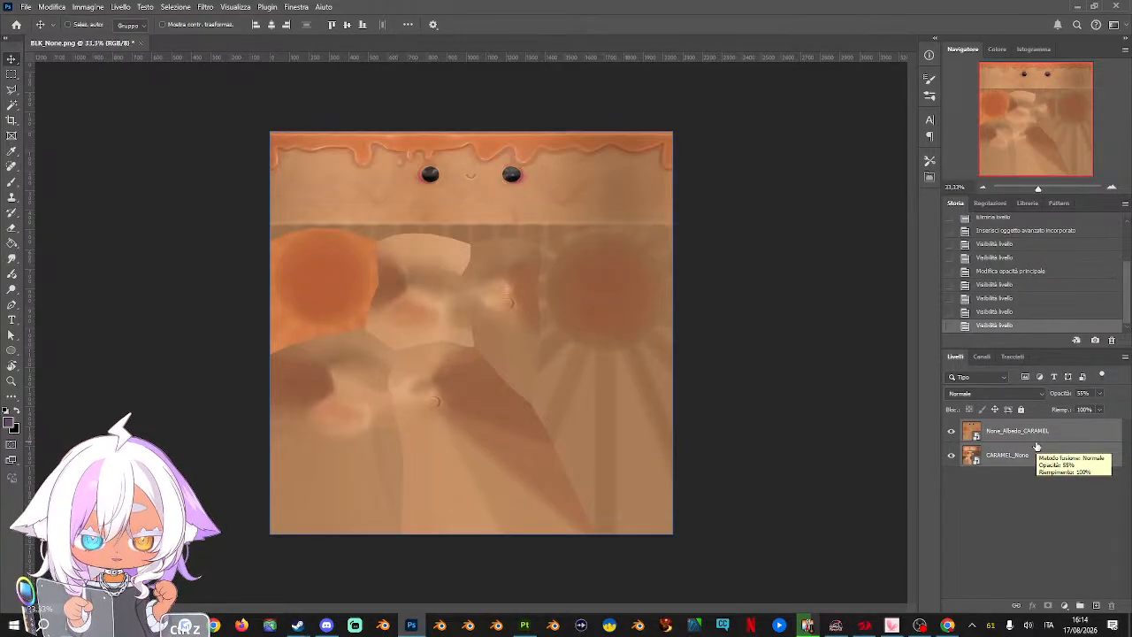
pyautogui.rightClick(1032, 438)
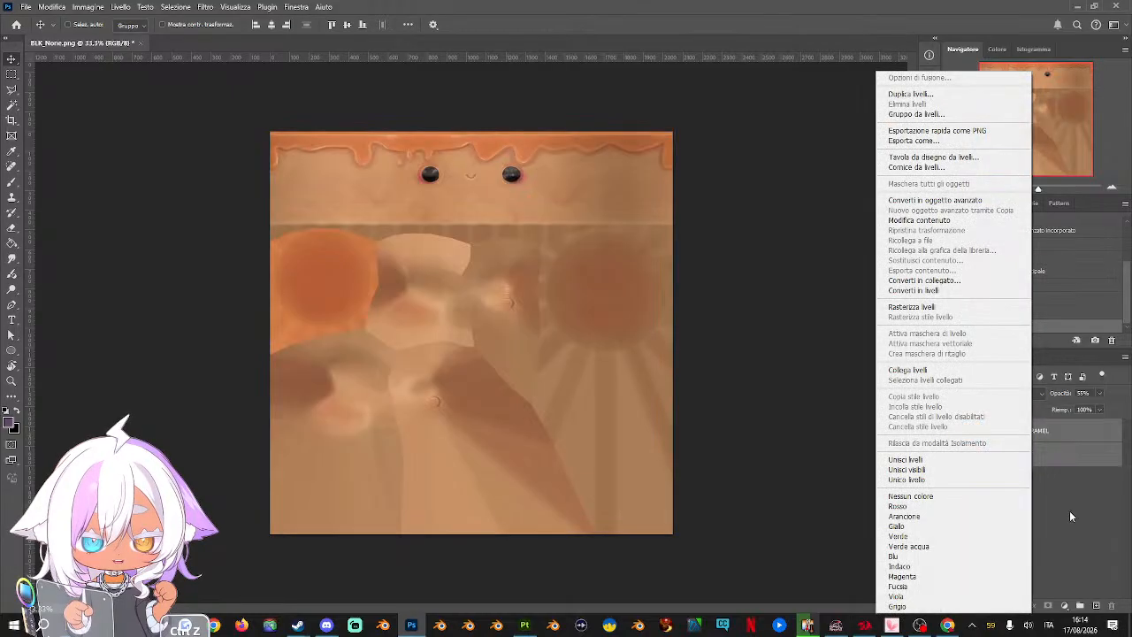
pyautogui.click(1069, 510)
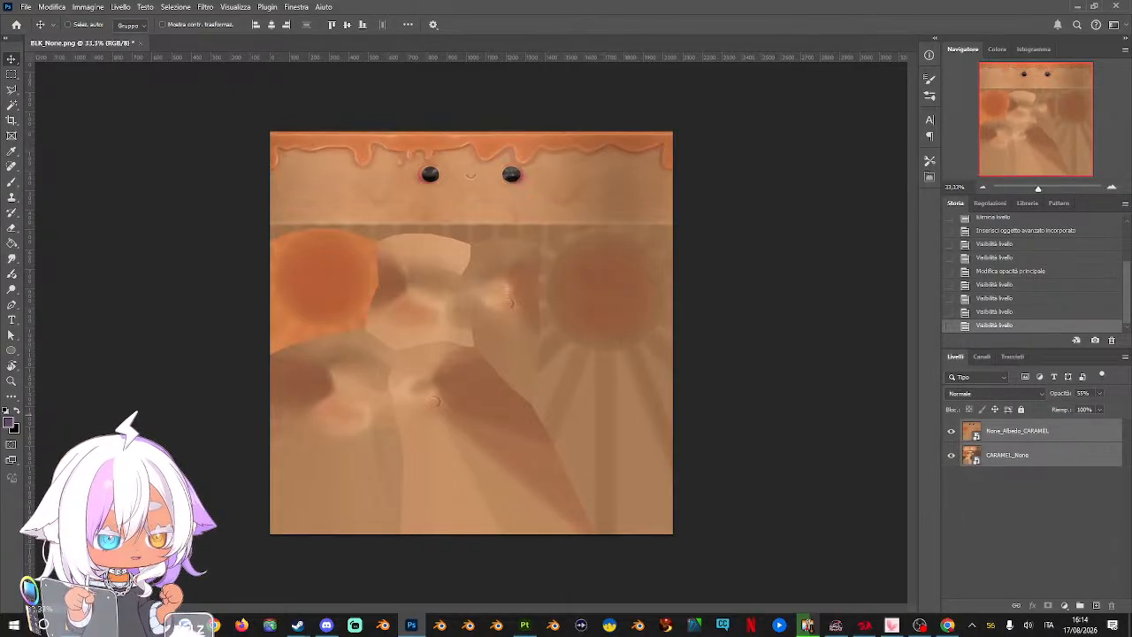
pyautogui.hotkey('ctrl', 'z')
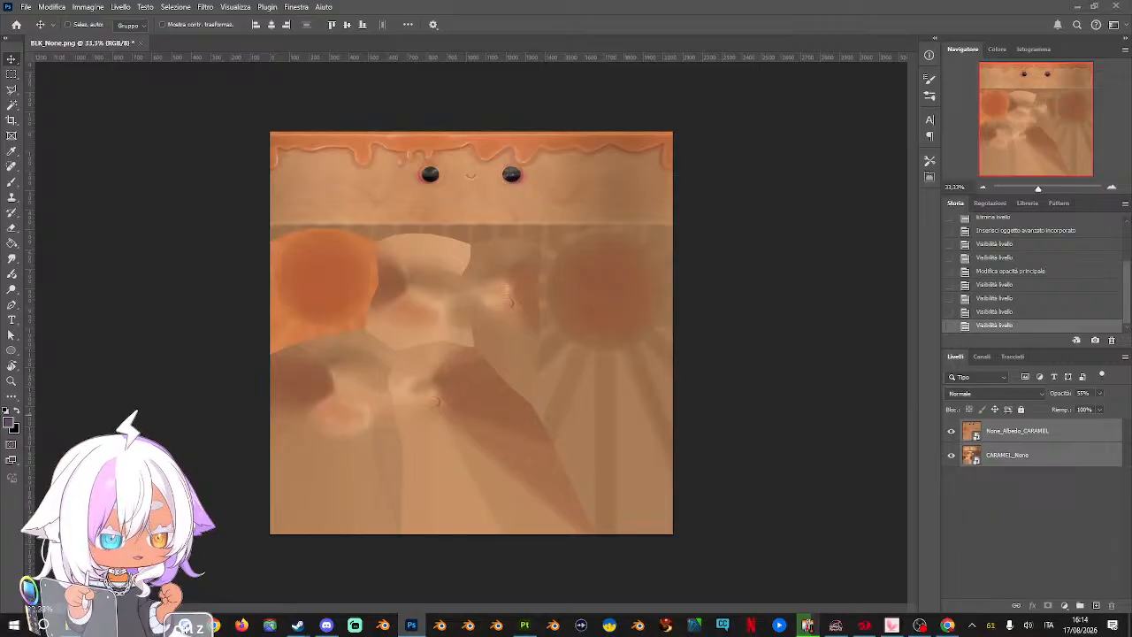
# Place the CHOCO_None texture above the caramel layers and the None_Albedo_CHOCO texture on top of it
pyautogui.moveTo(1130, 283); pyautogui.dragTo(562, 295)
pyautogui.press('Return')
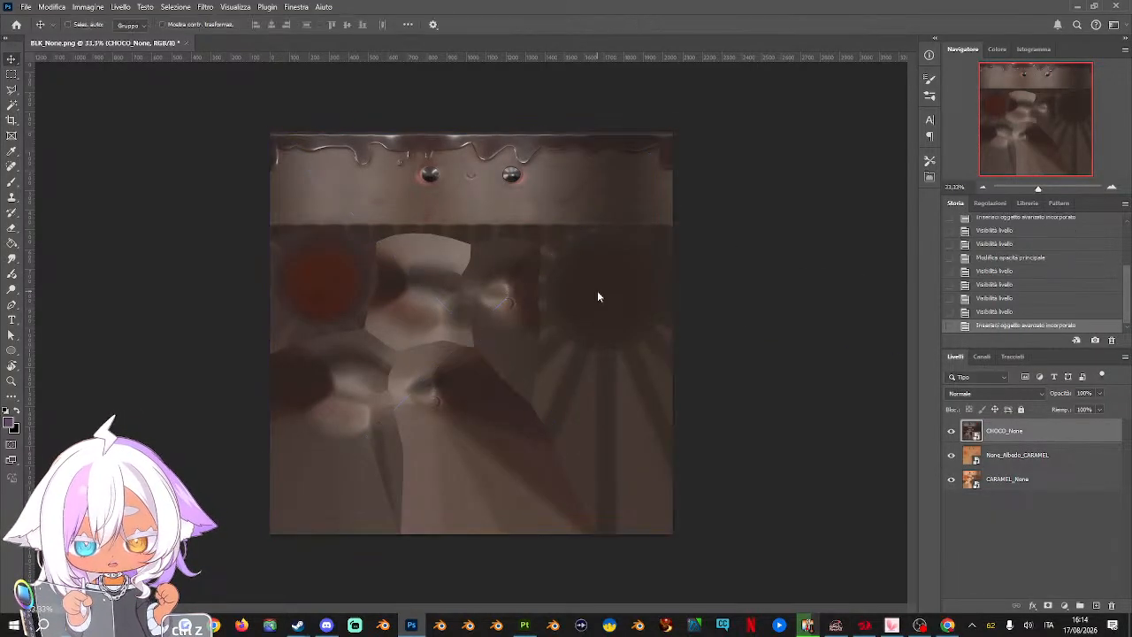
pyautogui.moveTo(1131, 292); pyautogui.dragTo(550, 286)
pyautogui.press('Return')
pyautogui.press('Return')
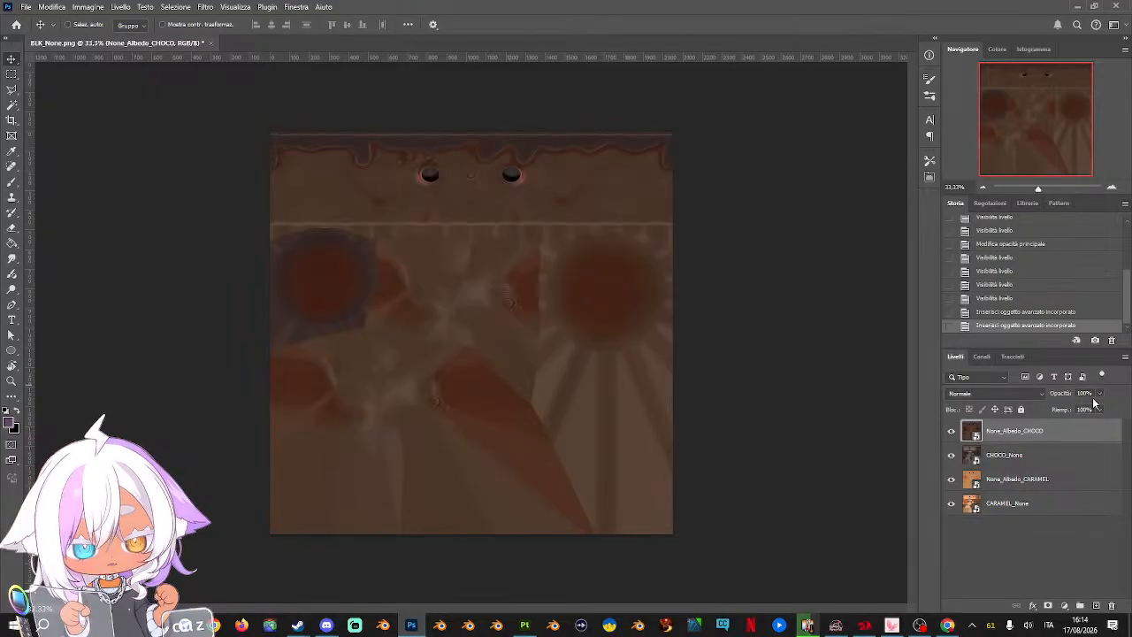
# Set the None_Albedo_CHOCO layer's opacity to 55%, matching the caramel albedo layer, and deselect all layers
pyautogui.click(1055, 483)
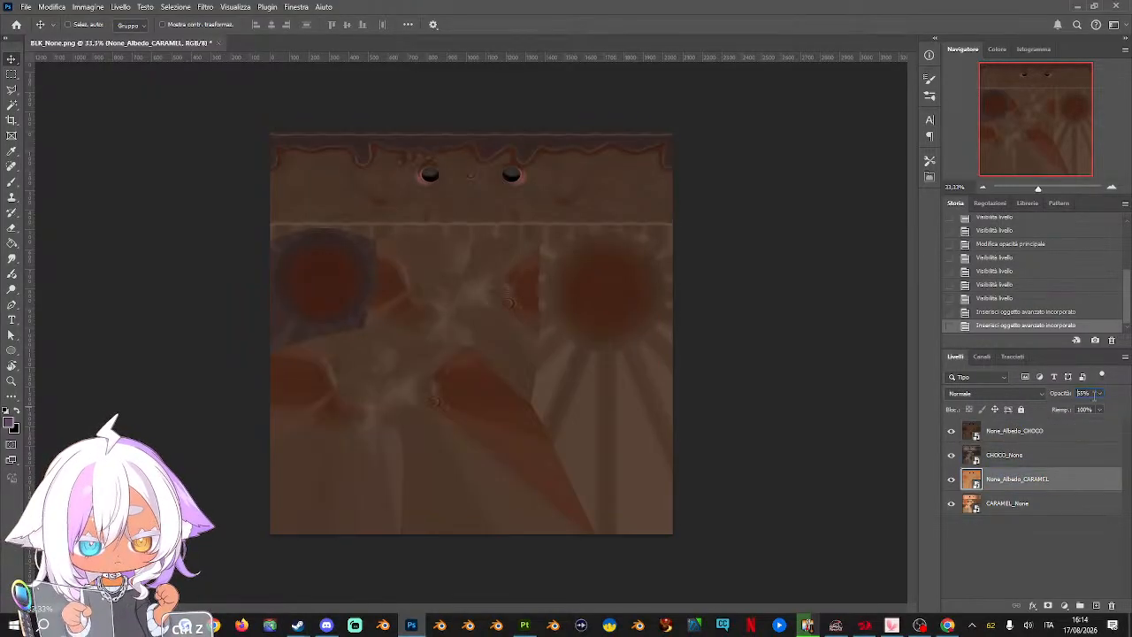
pyautogui.click(1051, 437)
pyautogui.click(1084, 392)
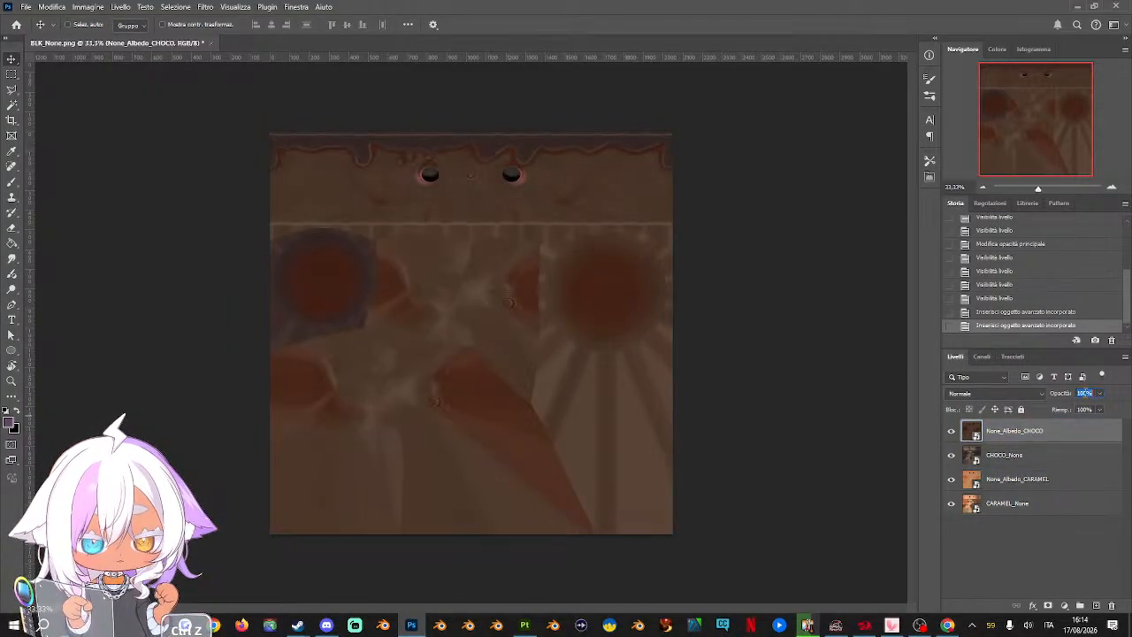
pyautogui.write('55')
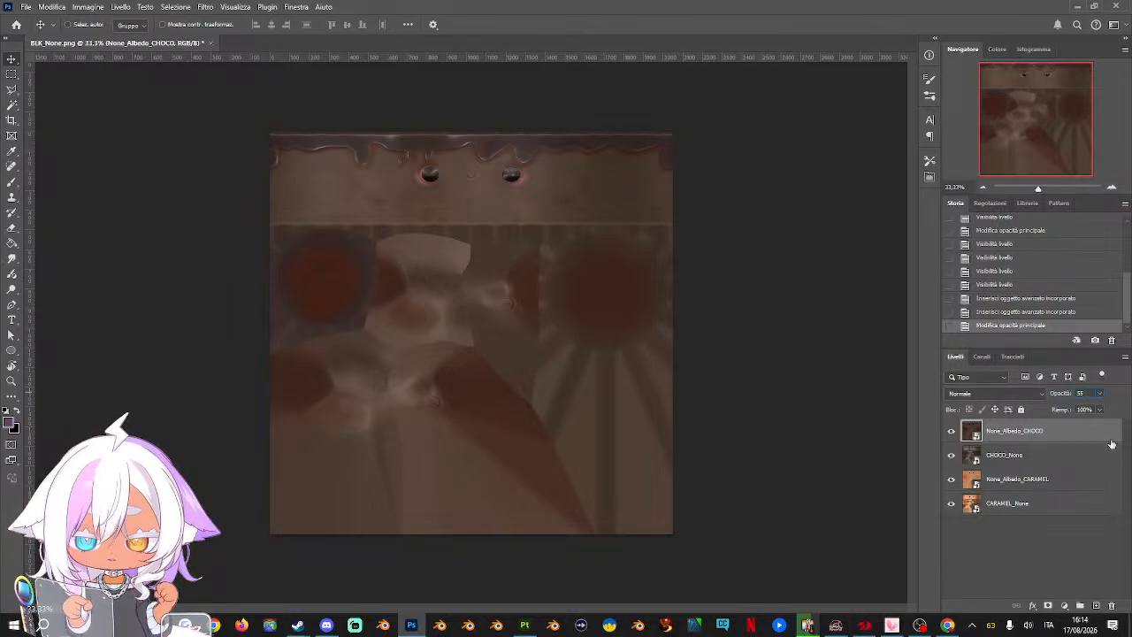
pyautogui.click(1063, 453)
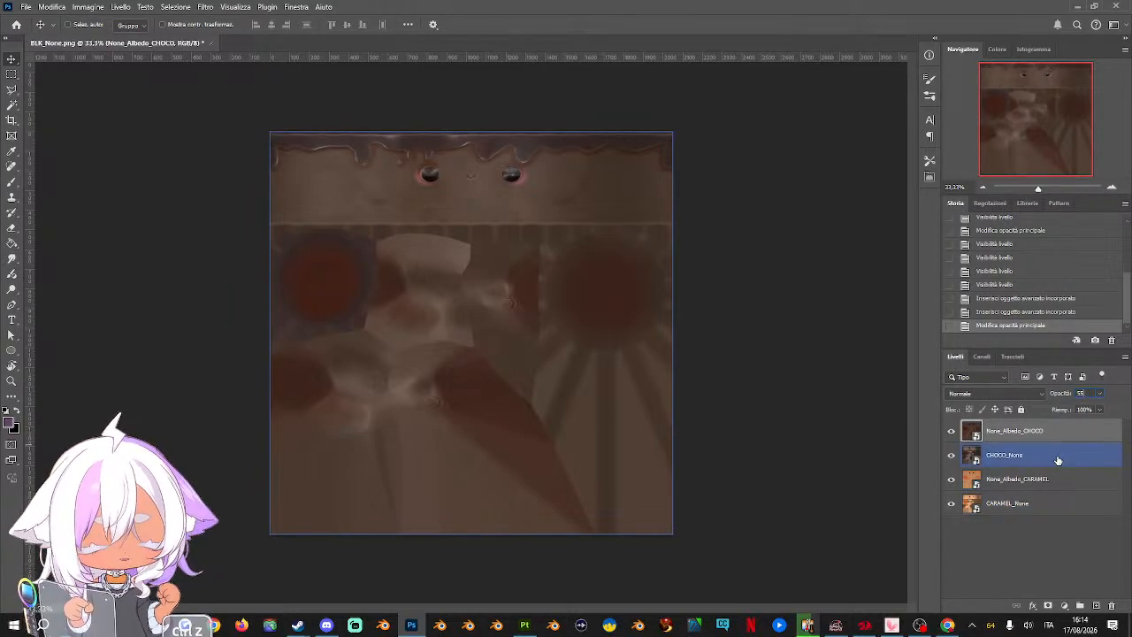
pyautogui.click(1041, 562)
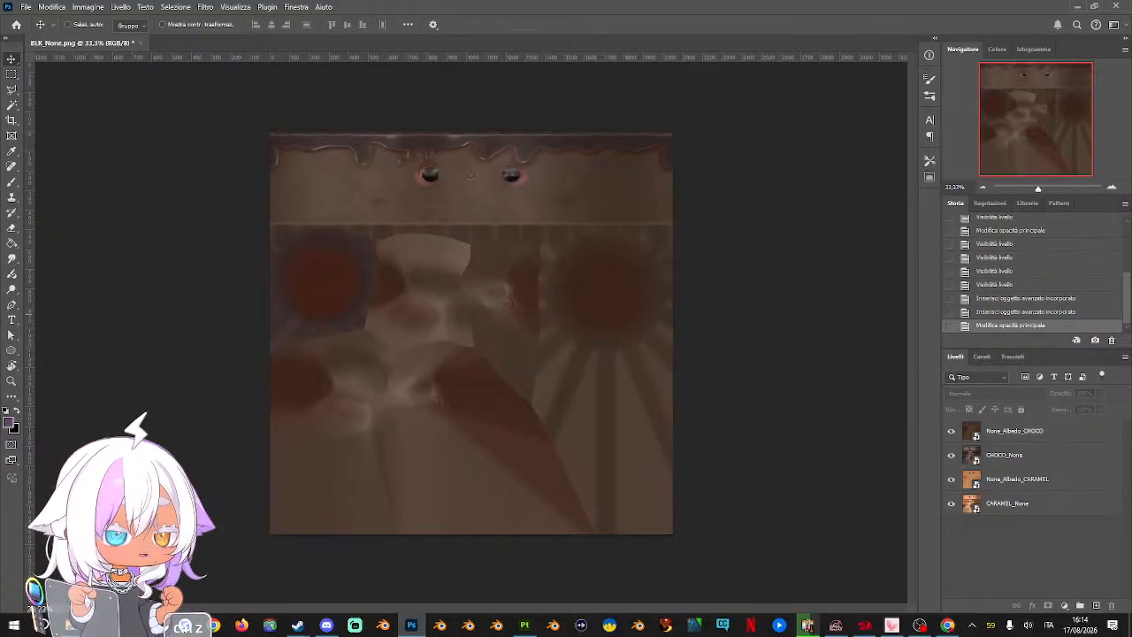
# Place the LEAF_None texture with None_Albedo_LEAF above it at the top of the stack, and set None_Albedo_LEAF's opacity to 55%
pyautogui.moveTo(1131, 277); pyautogui.dragTo(579, 271)
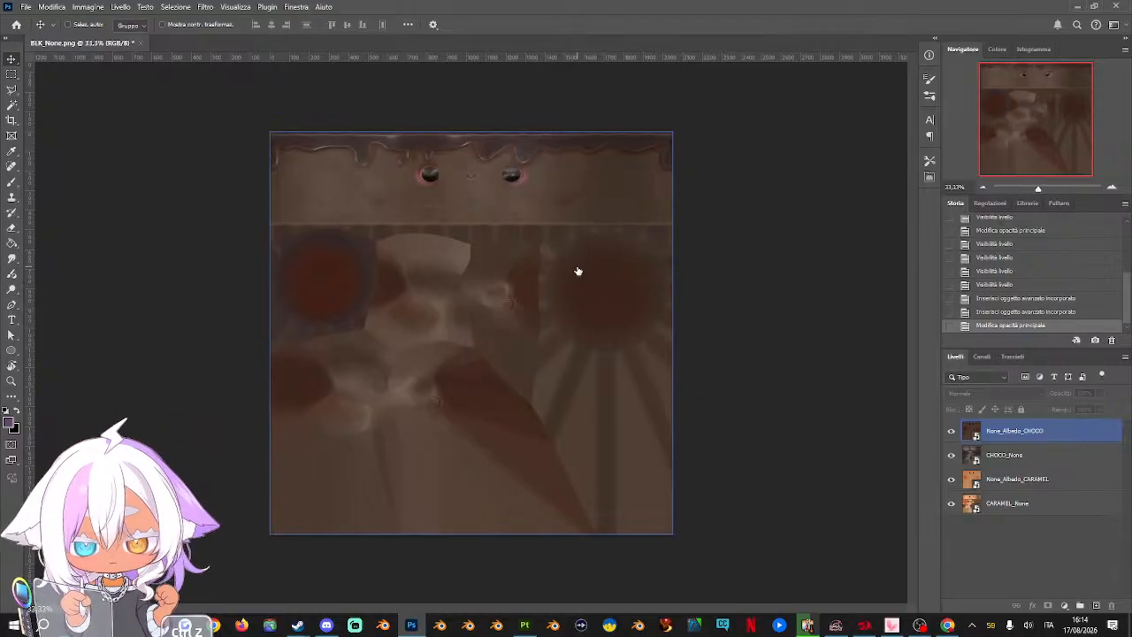
pyautogui.press('Return')
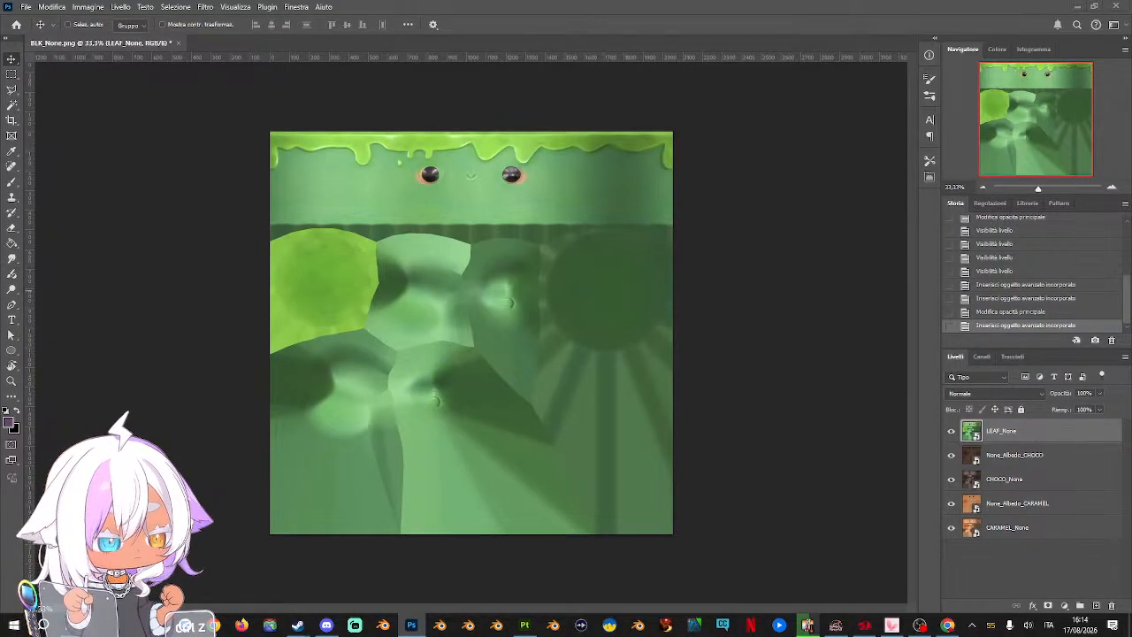
pyautogui.moveTo(1130, 274); pyautogui.dragTo(576, 295)
pyautogui.press('Return')
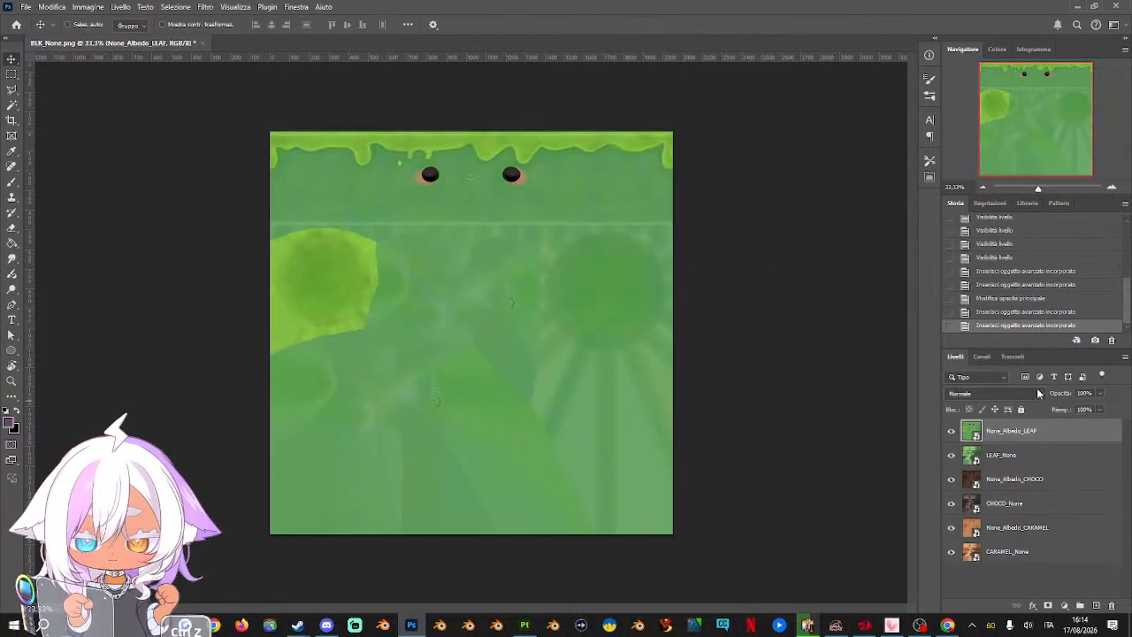
pyautogui.click(1084, 392)
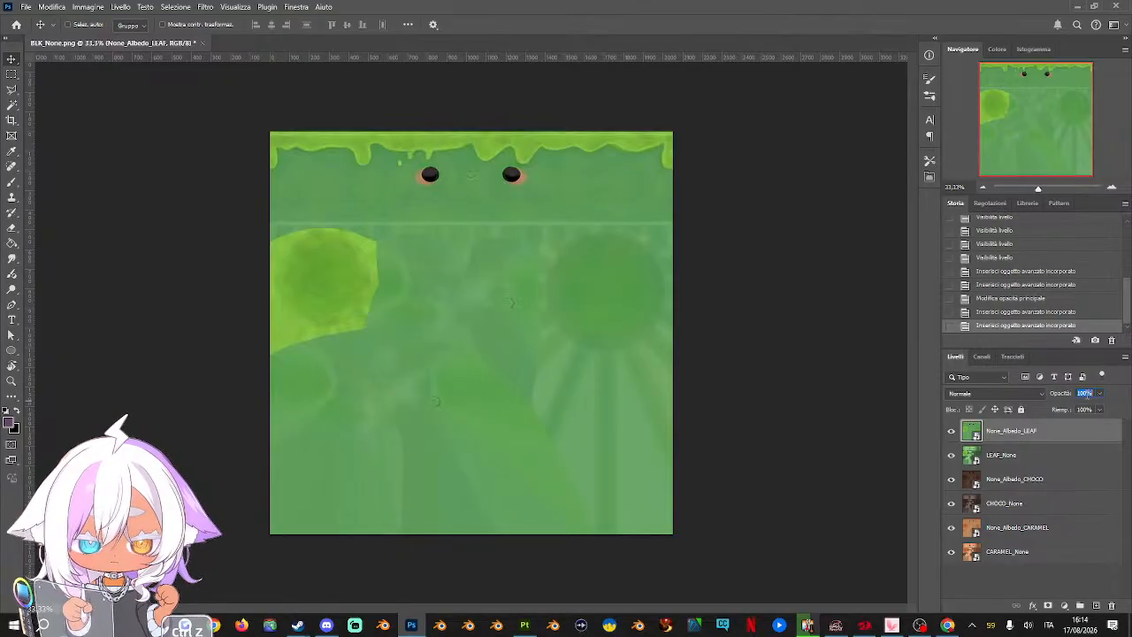
pyautogui.write('55')
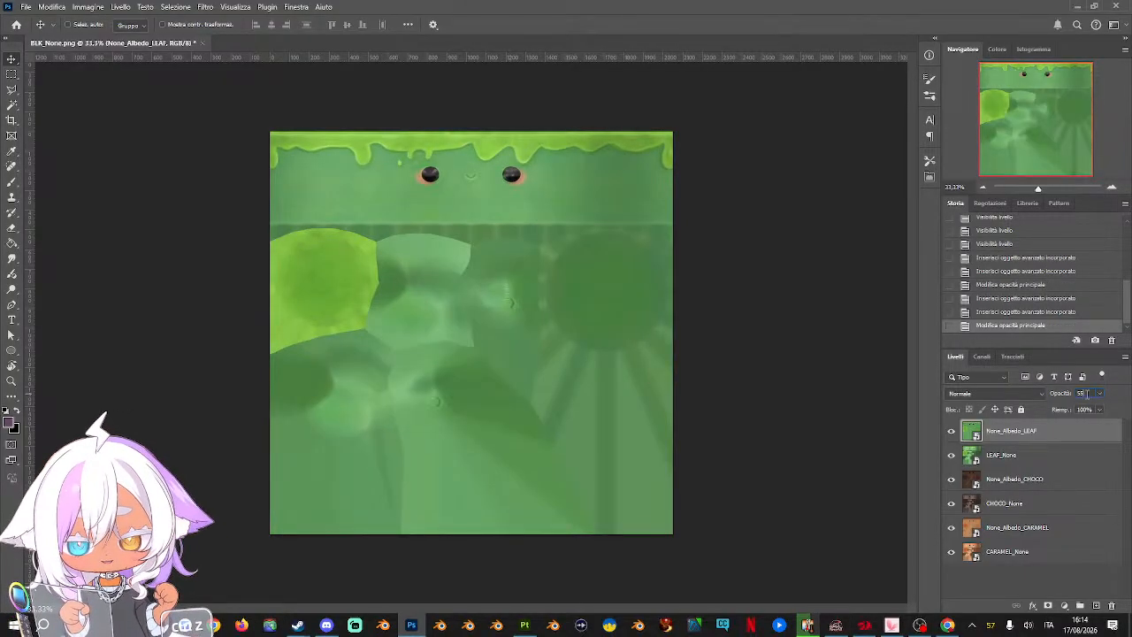
pyautogui.press('Return')
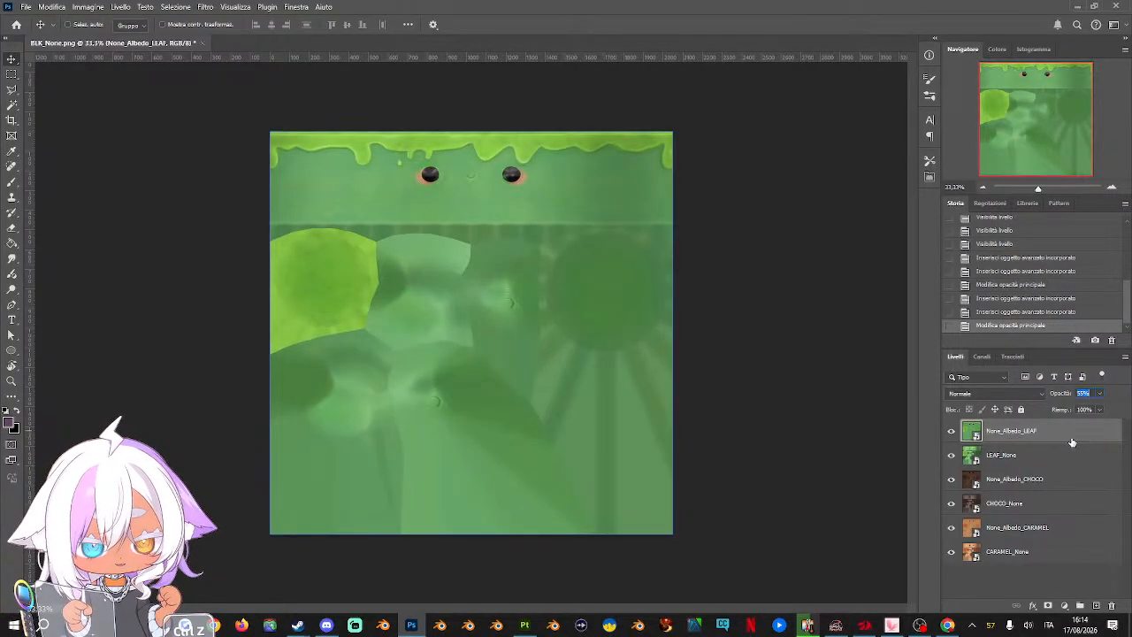
# Place the LILAC_None texture with None_Albedo_LILAC above it over the leaf layers, and set None_Albedo_LILAC's opacity to 55%
pyautogui.moveTo(1130, 354); pyautogui.dragTo(407, 336)
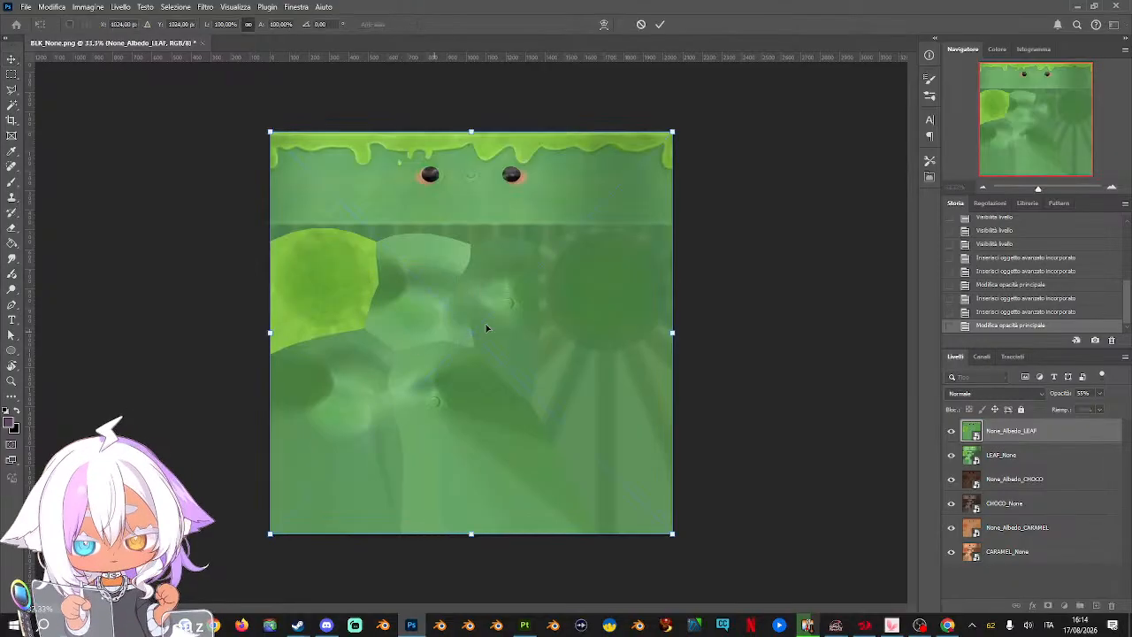
pyautogui.press('Return')
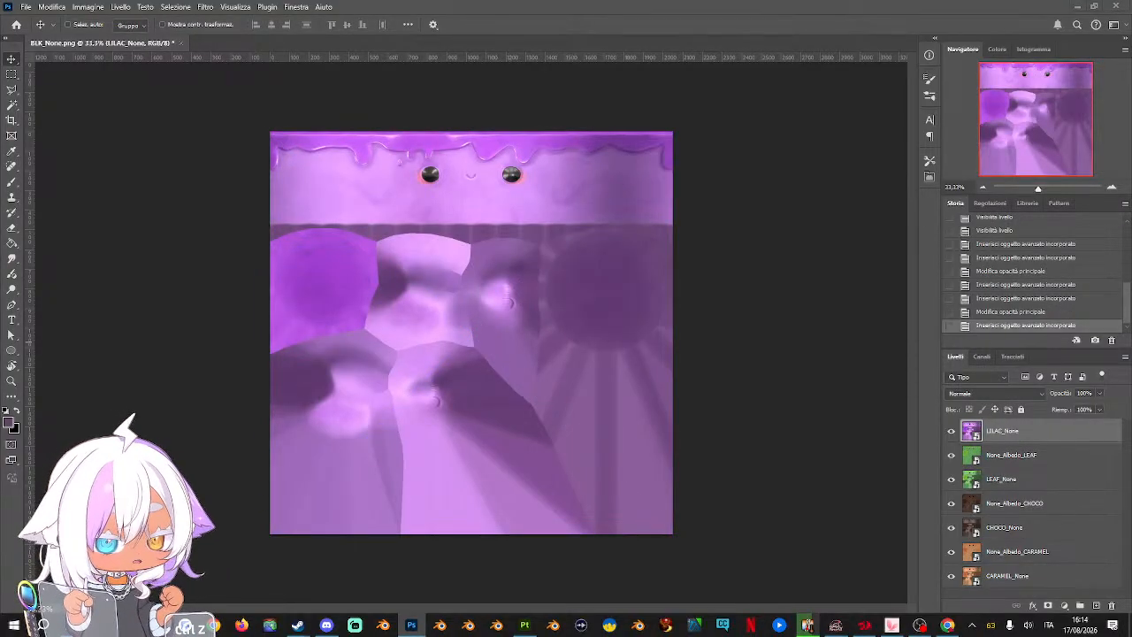
pyautogui.moveTo(1130, 353); pyautogui.dragTo(571, 346)
pyautogui.press('Return')
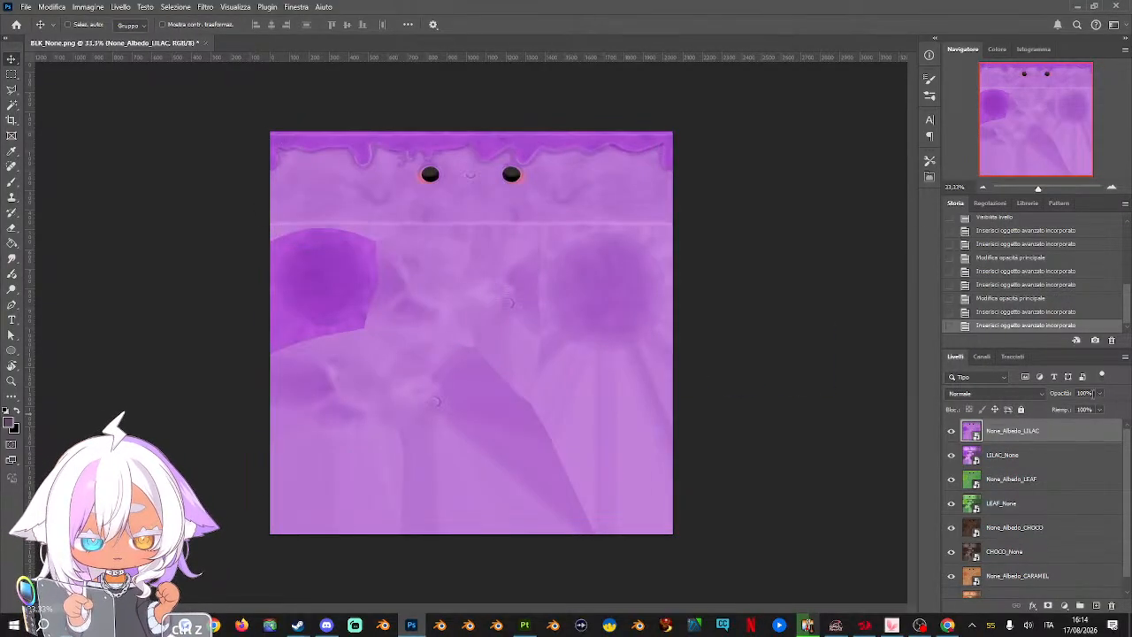
pyautogui.click(1086, 394)
pyautogui.write('55')
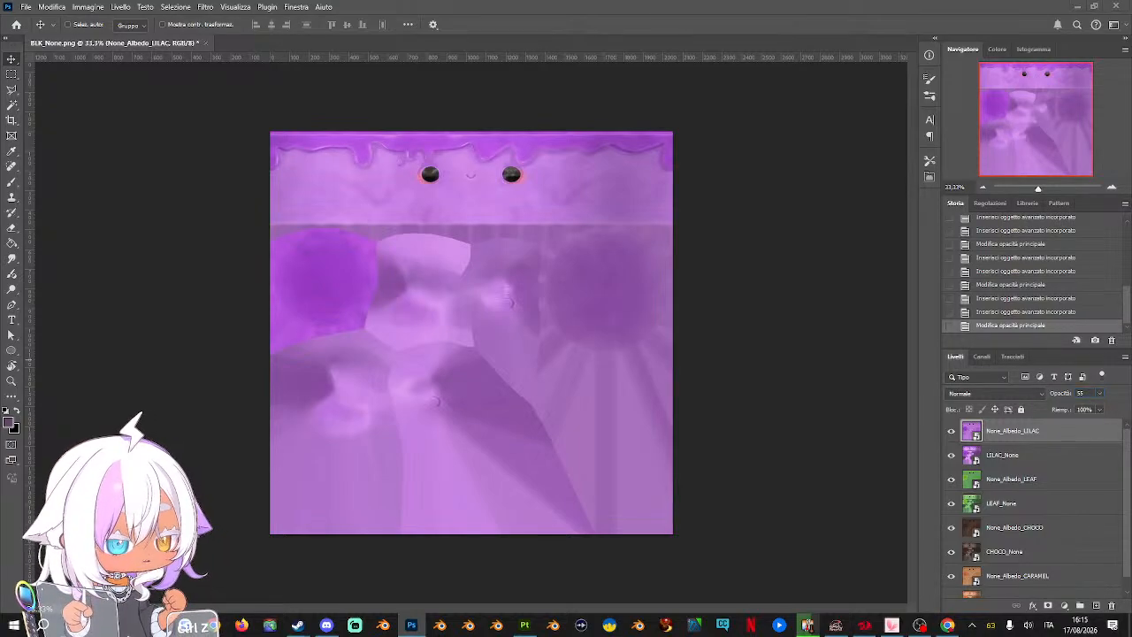
# Place the PINK_None texture with None_Albedo_PINK above it over the lilac layers, and set None_Albedo_PINK's opacity to 55%
pyautogui.moveTo(1130, 230); pyautogui.dragTo(394, 228)
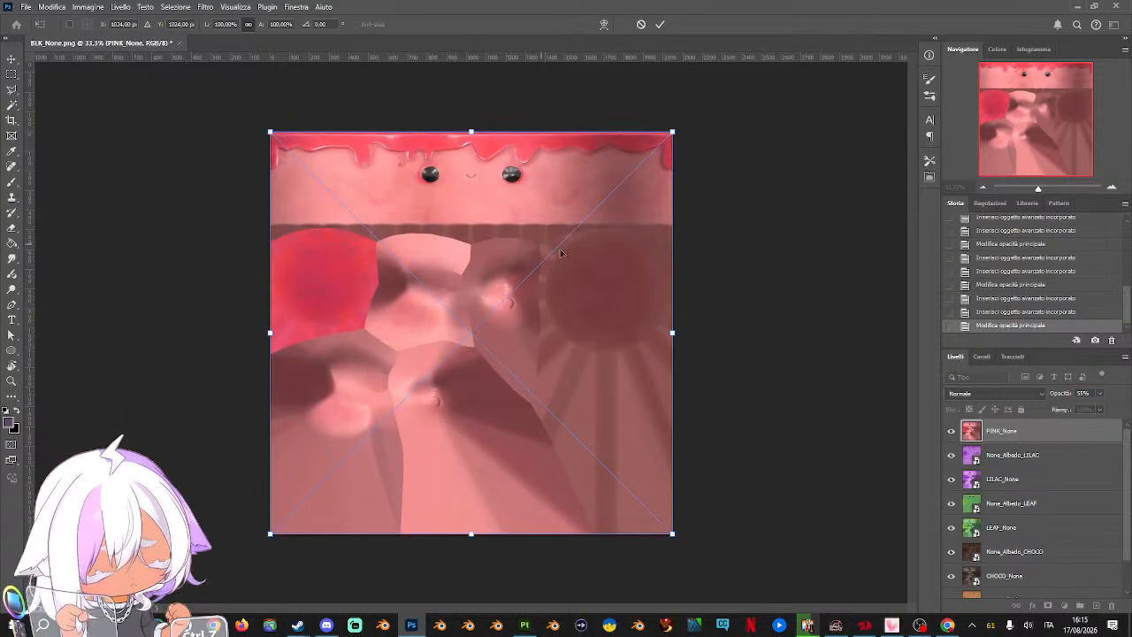
pyautogui.press('Return')
pyautogui.moveTo(1131, 372); pyautogui.dragTo(576, 328)
pyautogui.press('Return')
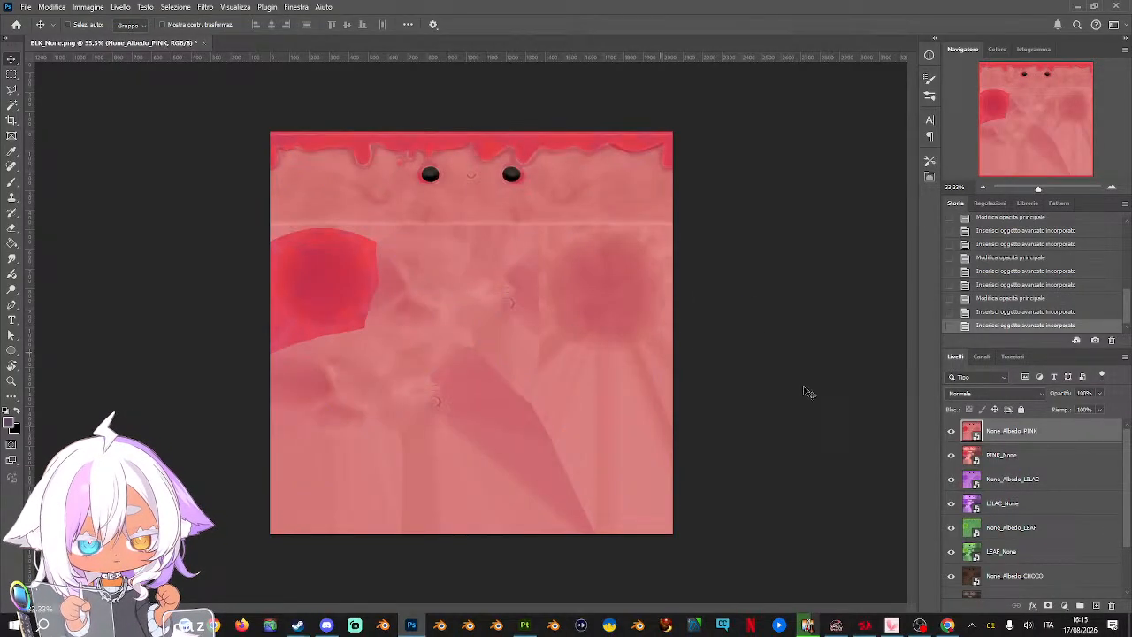
pyautogui.doubleClick(1087, 394)
pyautogui.write('55')
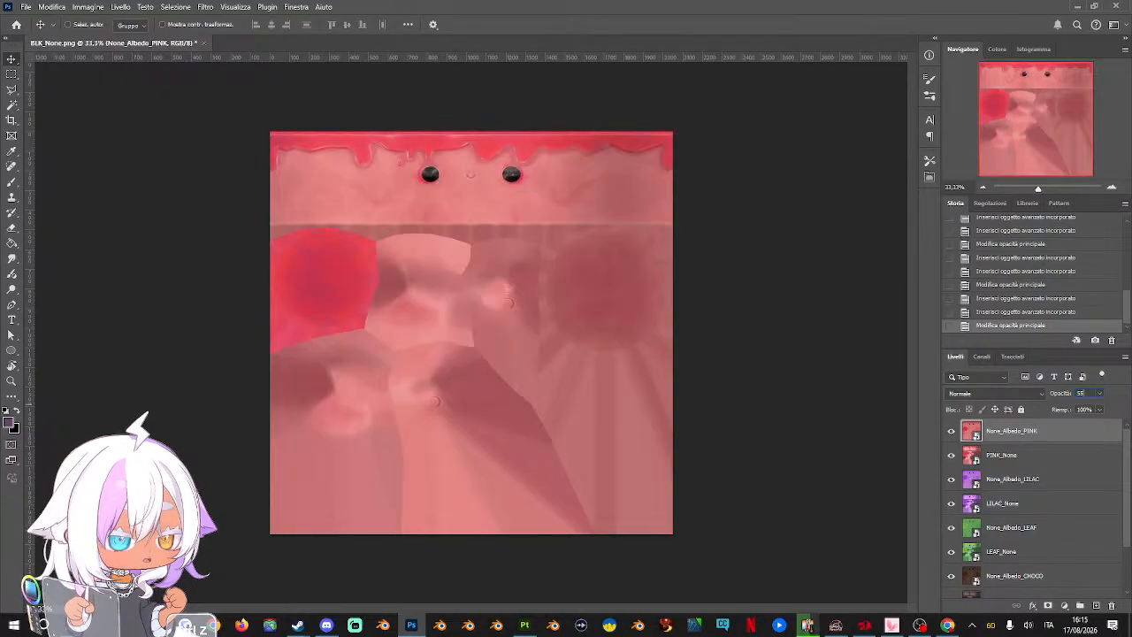
# Place the SKY_None texture with None_Albedo_SKY above it over the pink layers, and set None_Albedo_SKY's opacity to 55%
pyautogui.moveTo(1131, 375); pyautogui.dragTo(534, 319)
pyautogui.press('Return')
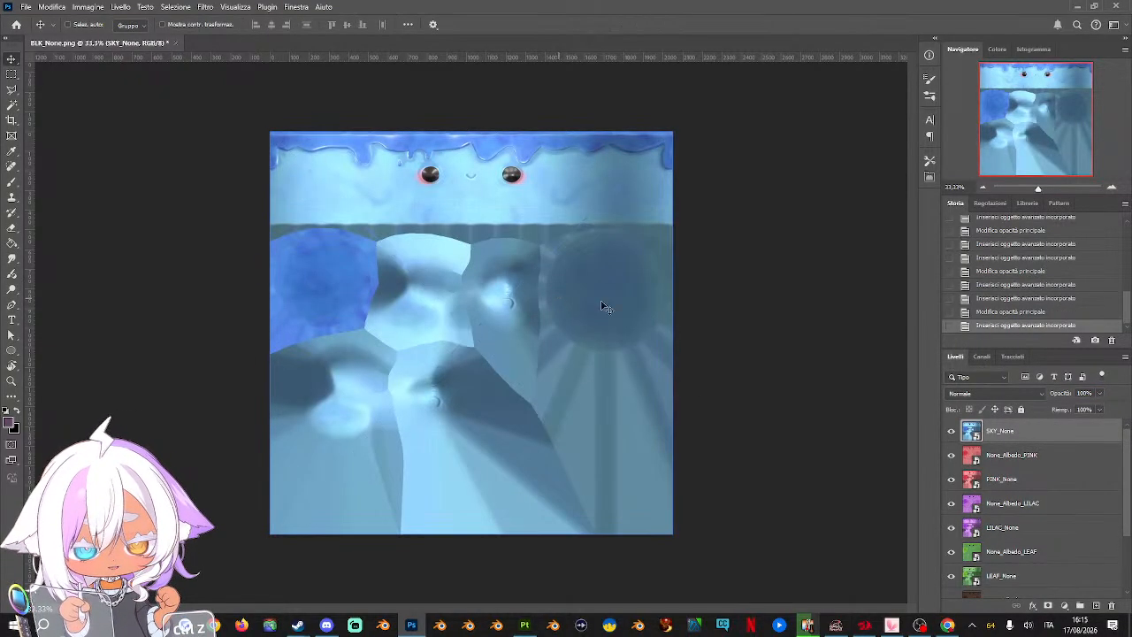
pyautogui.moveTo(1131, 354); pyautogui.dragTo(540, 320)
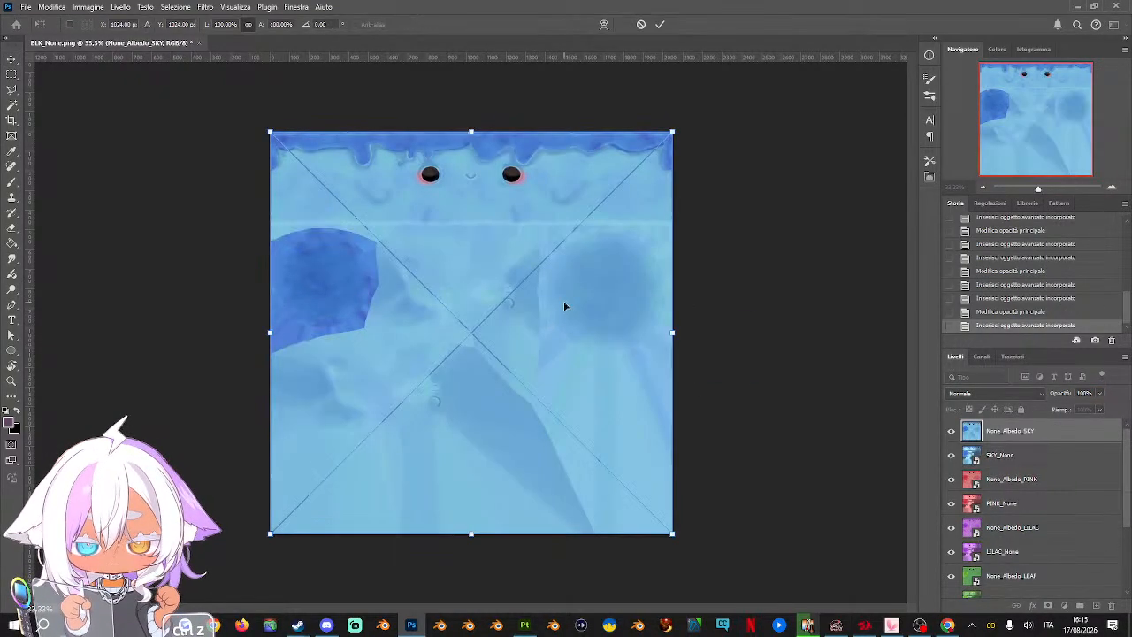
pyautogui.press('Return')
pyautogui.click(1084, 393)
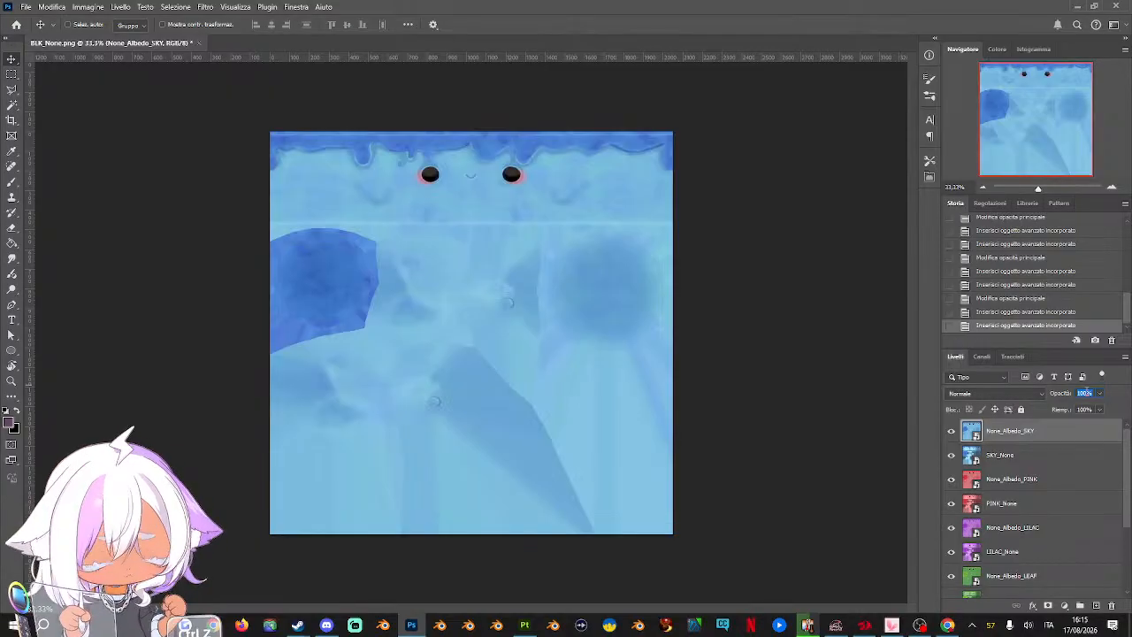
pyautogui.write('55')
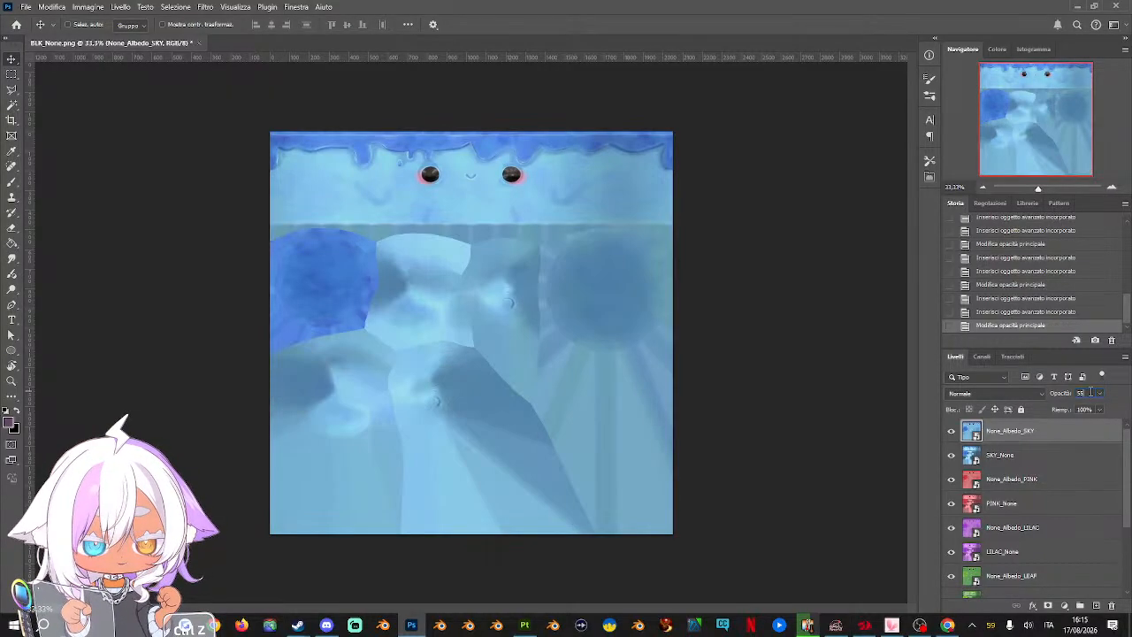
pyautogui.press('Return')
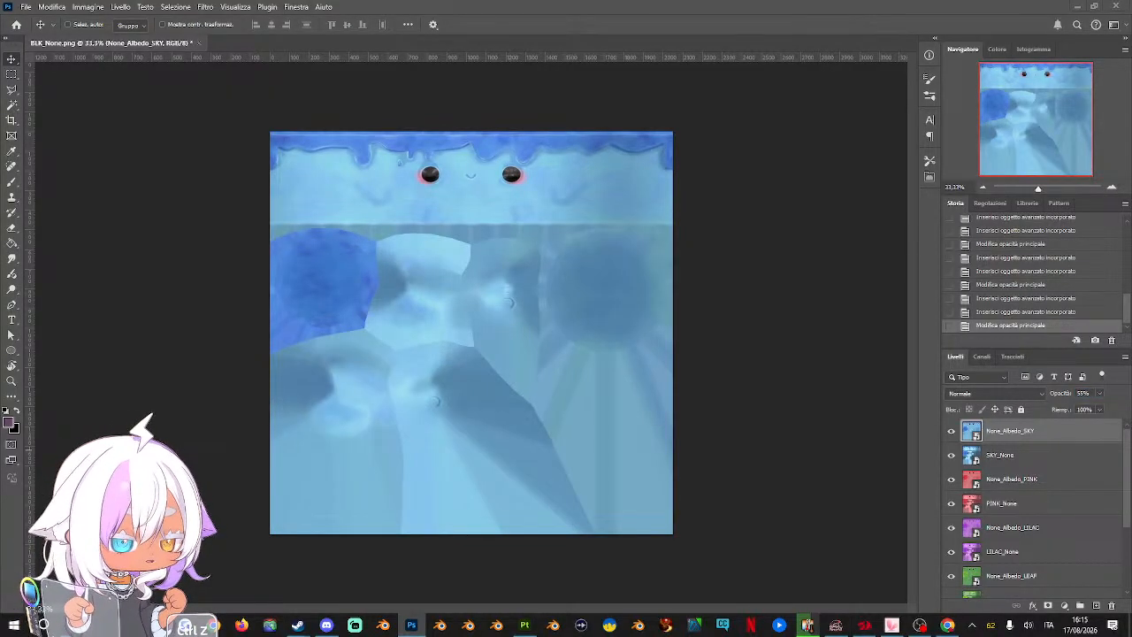
# Place the WHITE_None texture above the sky layers and the None_Albedo_WHITE texture on top of it
pyautogui.moveTo(515, 302); pyautogui.dragTo(530, 306)
pyautogui.press('Return')
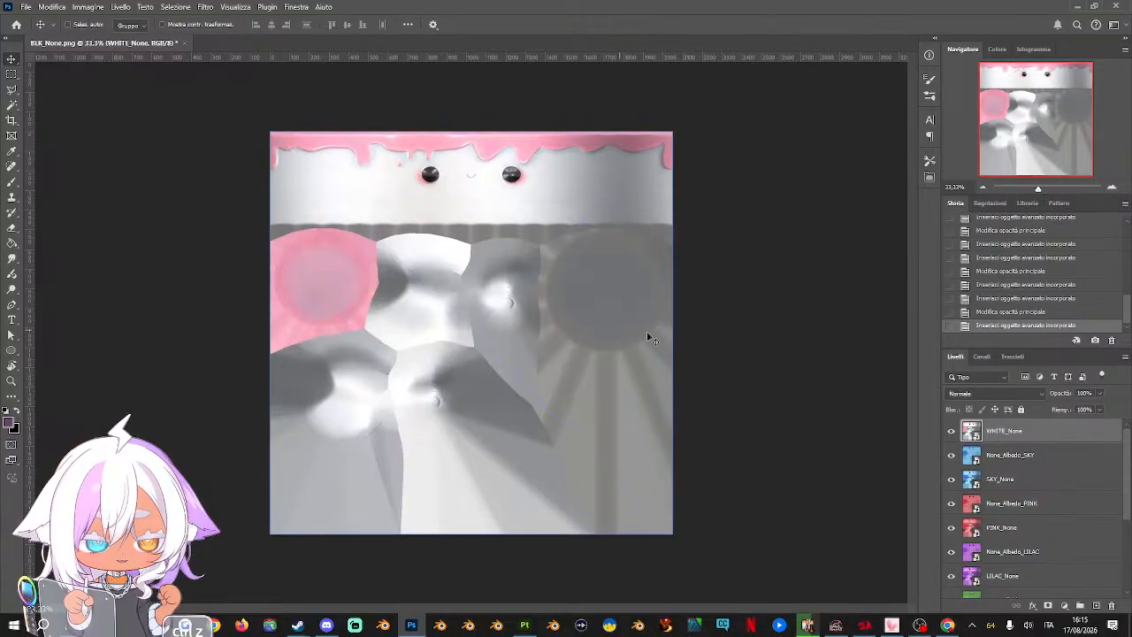
pyautogui.moveTo(596, 318); pyautogui.dragTo(576, 313)
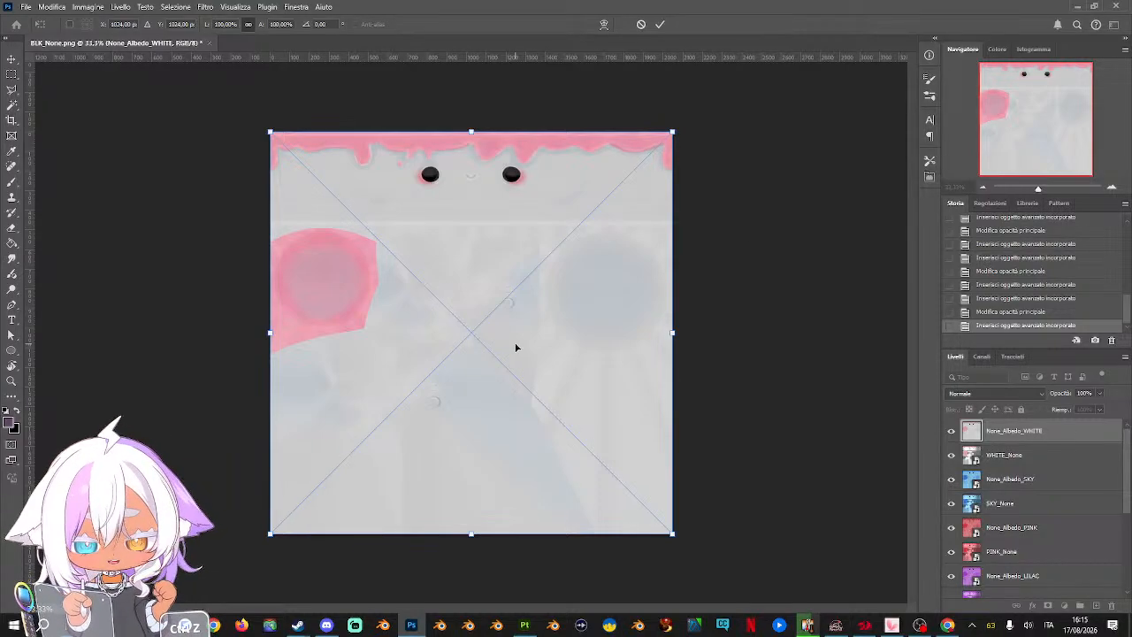
pyautogui.press('Return')
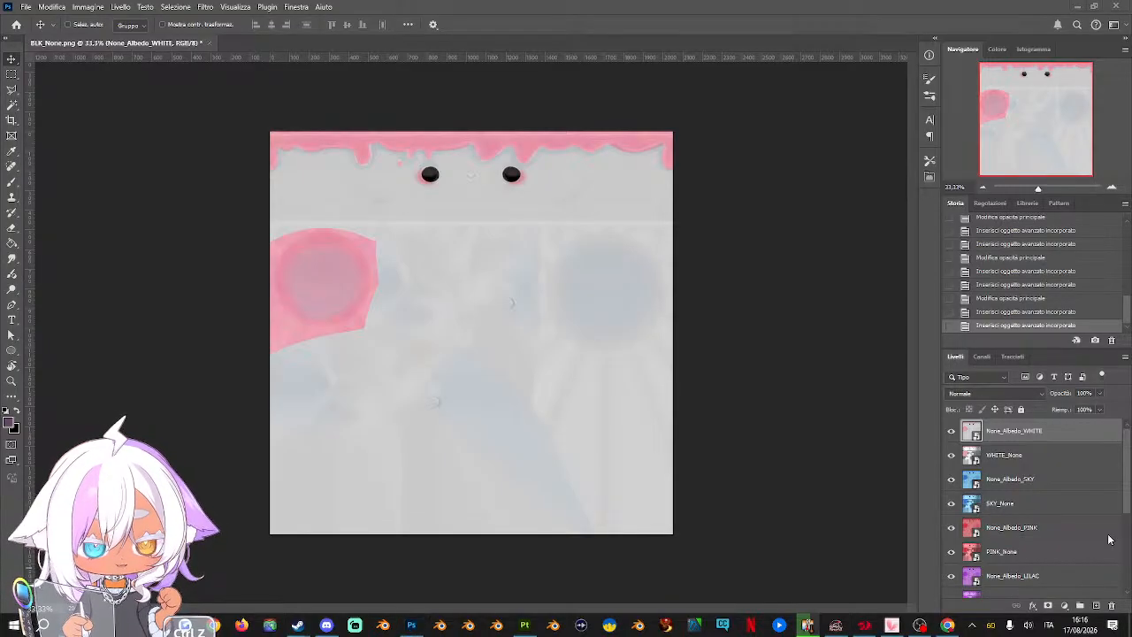
# Try 55% and 34% opacity on the None_Albedo_WHITE layer and settle on 40%
pyautogui.click(1092, 393)
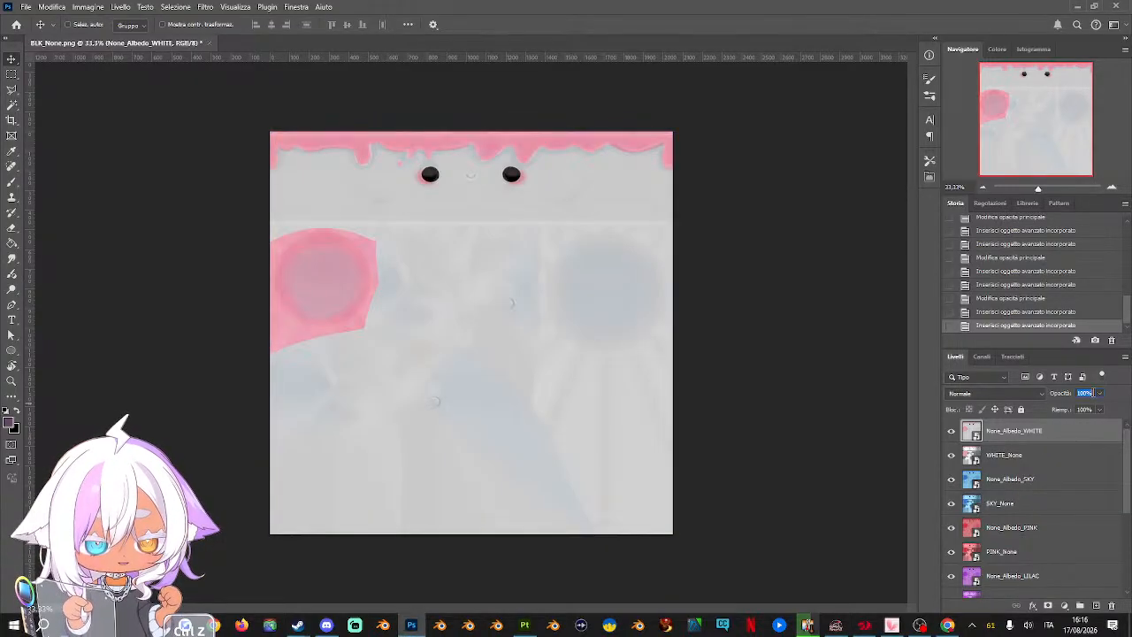
pyautogui.write('55')
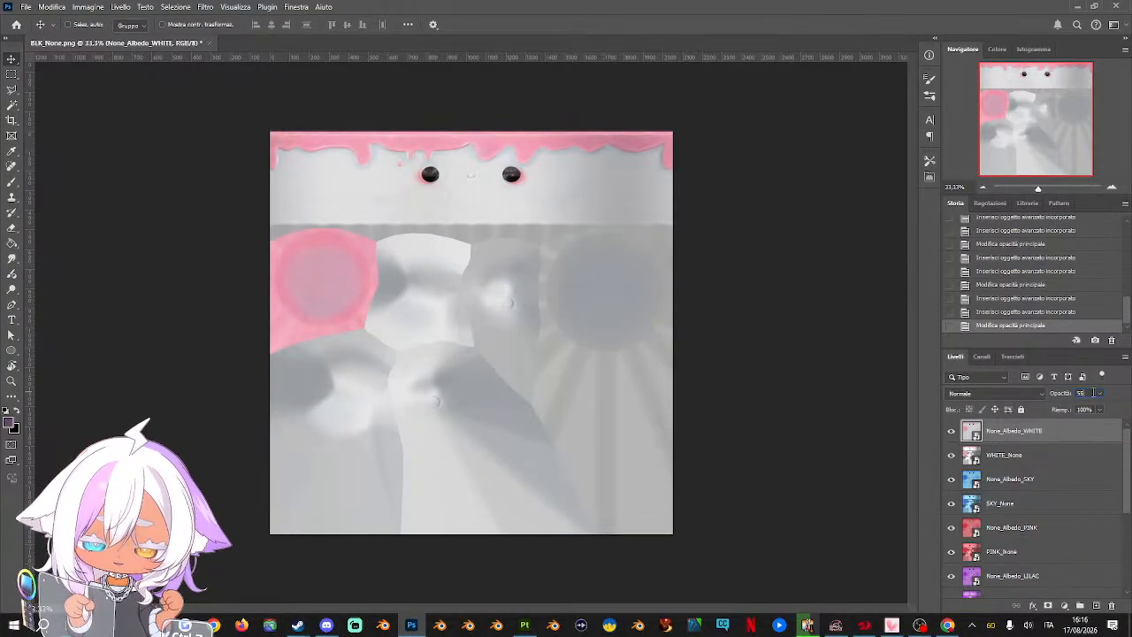
pyautogui.click(1100, 394)
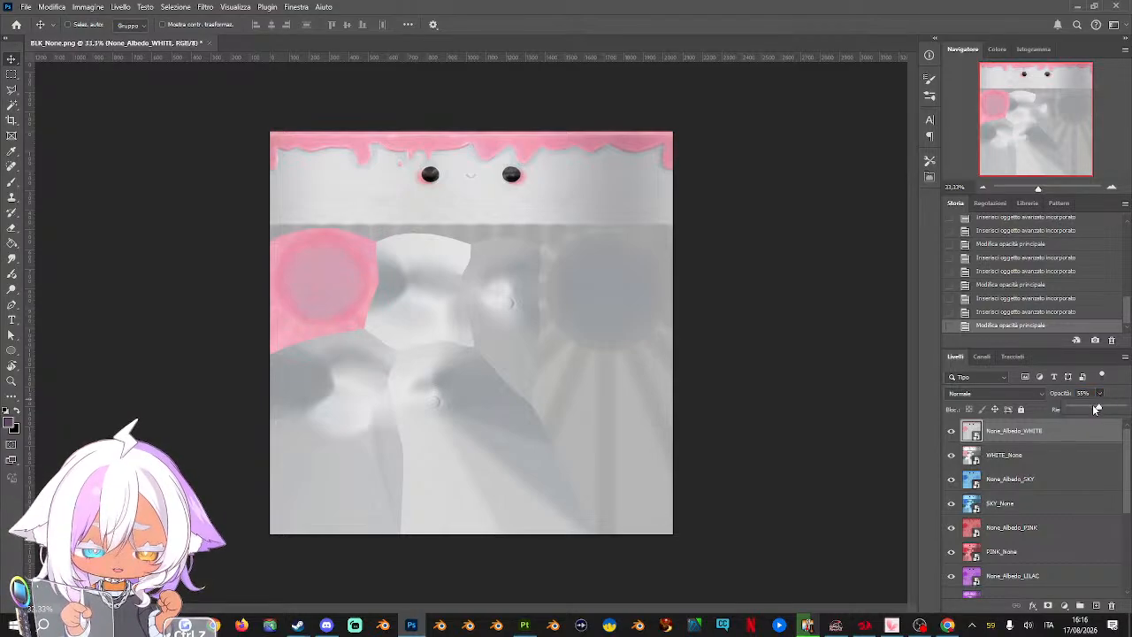
pyautogui.moveTo(1095, 409); pyautogui.dragTo(1088, 410)
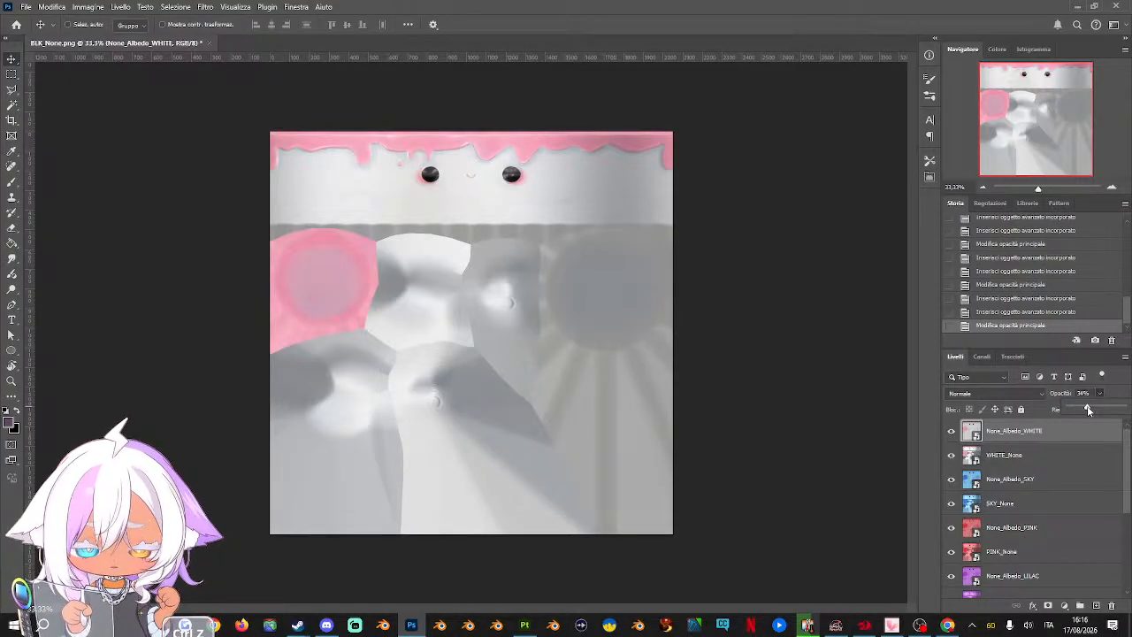
pyautogui.moveTo(1088, 409); pyautogui.dragTo(1078, 407)
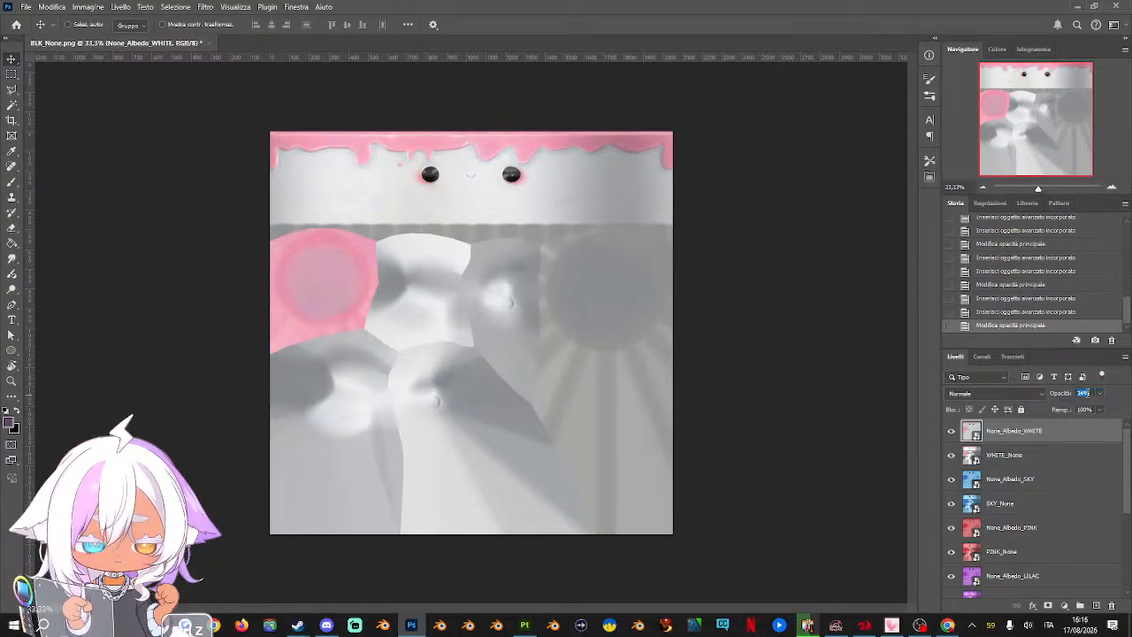
pyautogui.write('40')
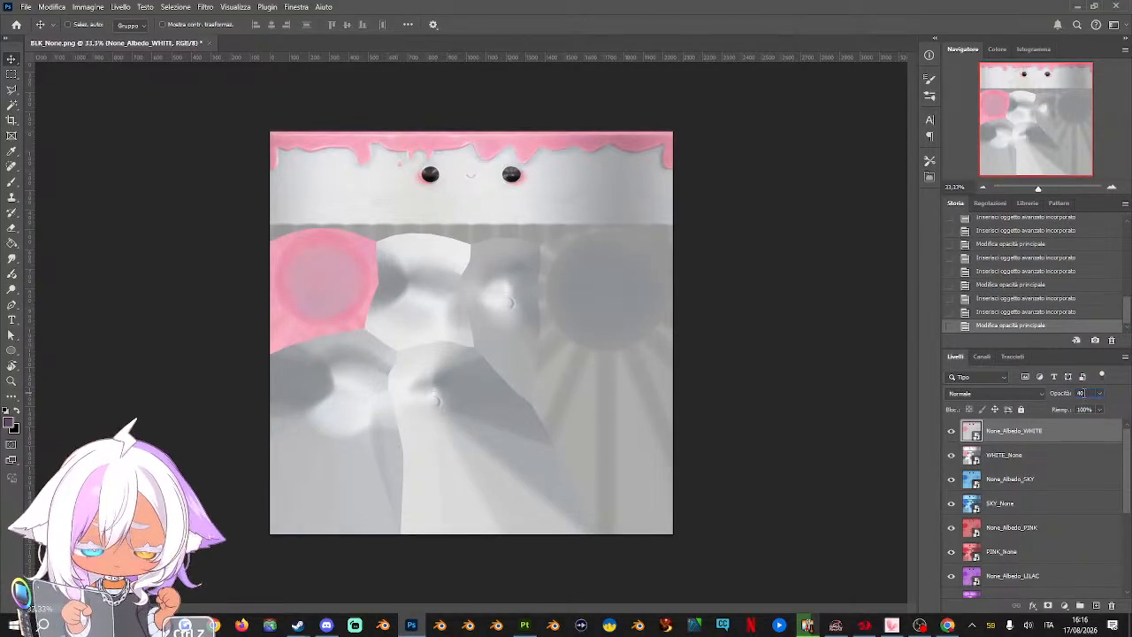
pyautogui.press('Return')
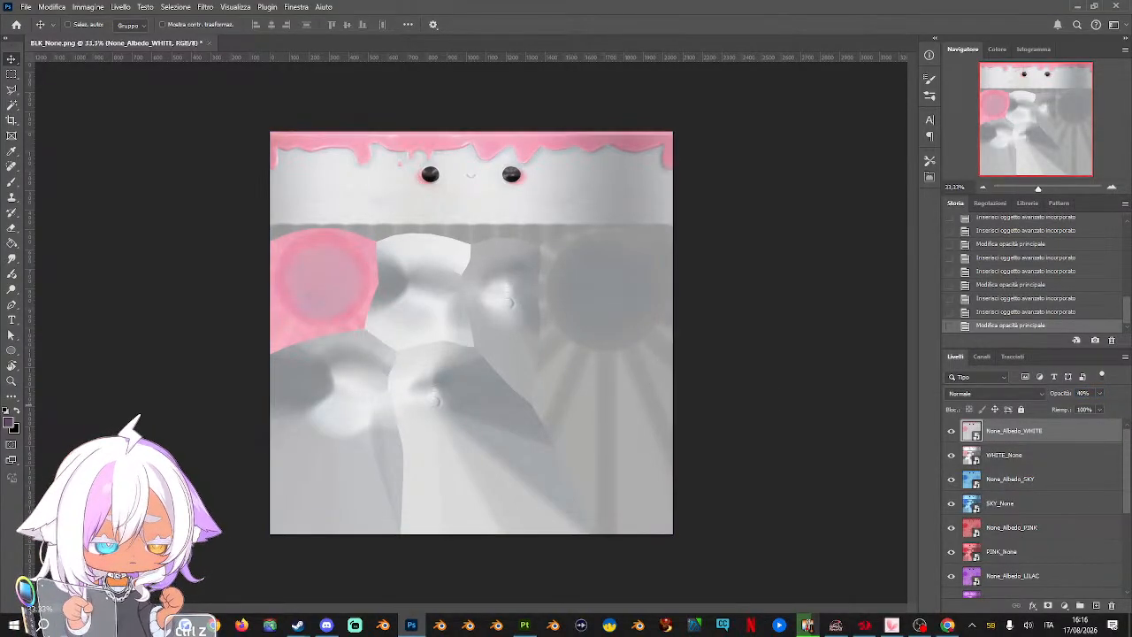
# Place the BLK_None texture with None_Albedo above it over the white layers, and lower None_Albedo's opacity to 65%
pyautogui.moveTo(1131, 342); pyautogui.dragTo(576, 345)
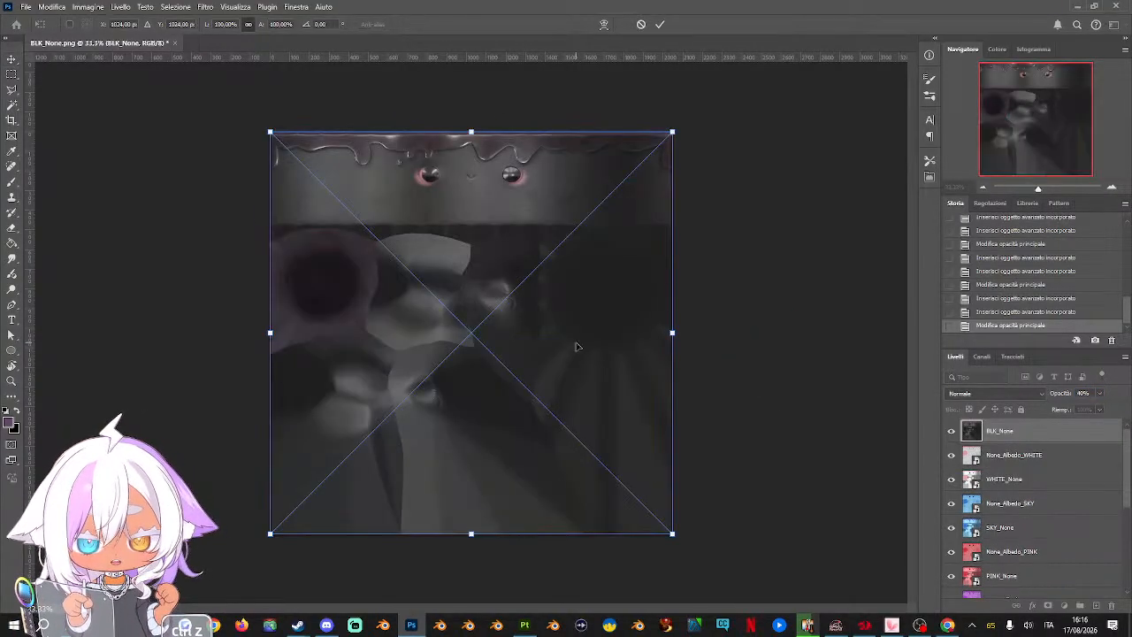
pyautogui.press('Return')
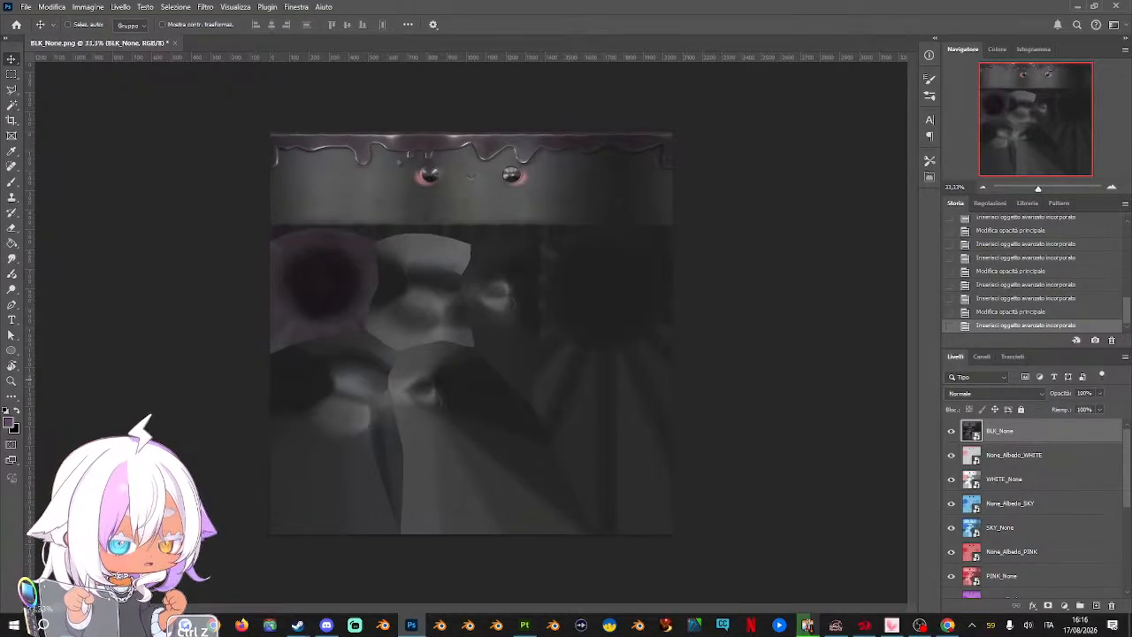
pyautogui.moveTo(1131, 371); pyautogui.dragTo(500, 349)
pyautogui.press('Return')
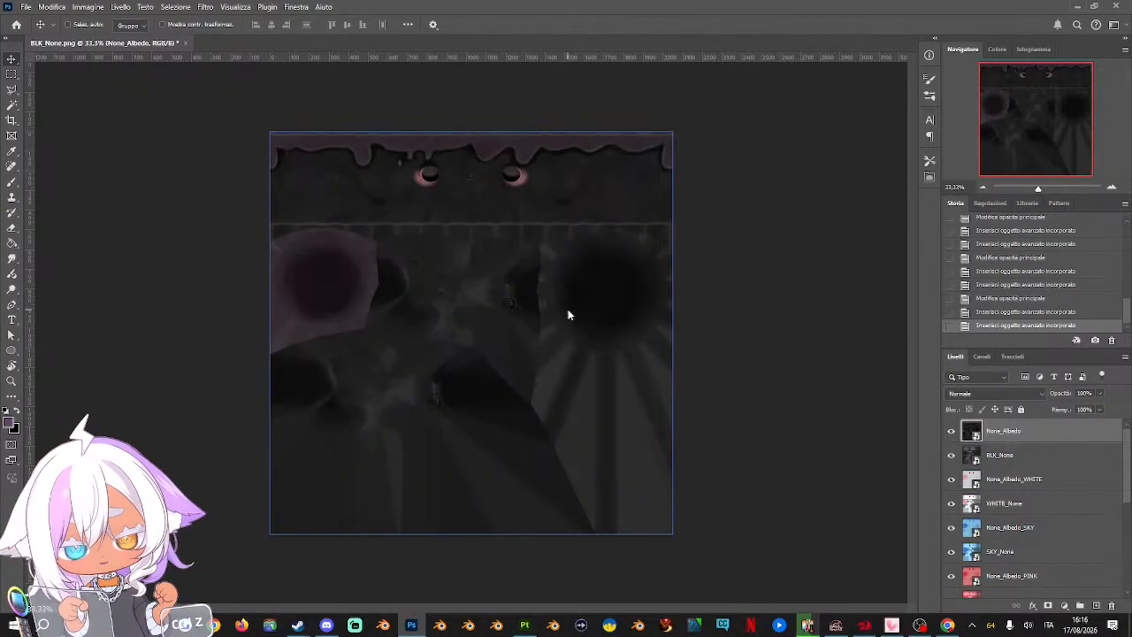
pyautogui.click(1099, 393)
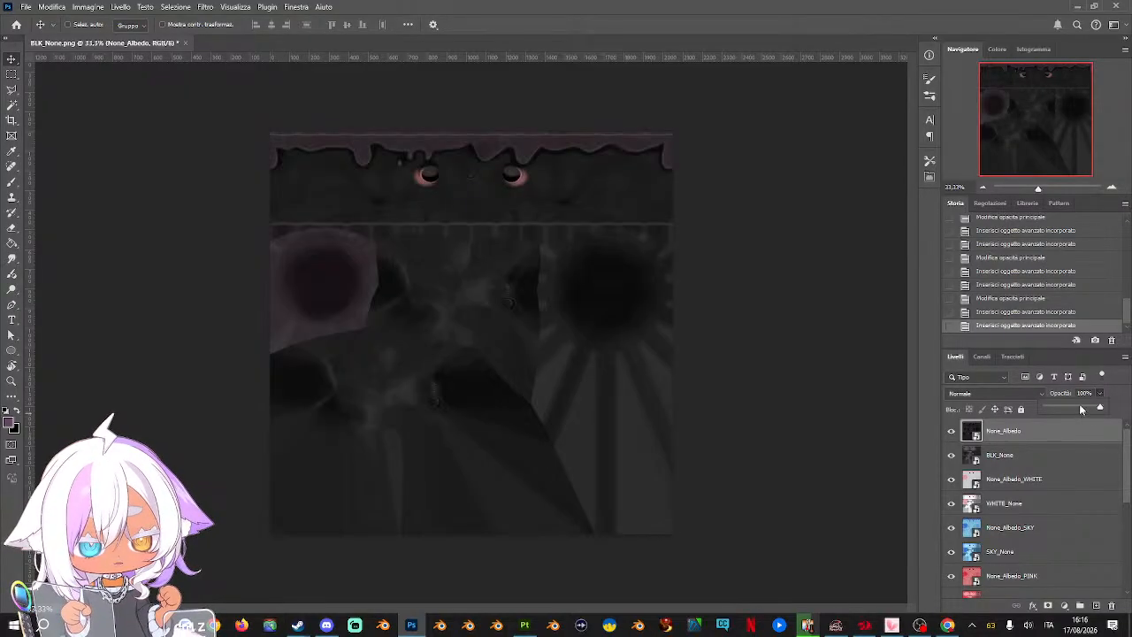
pyautogui.click(1081, 407)
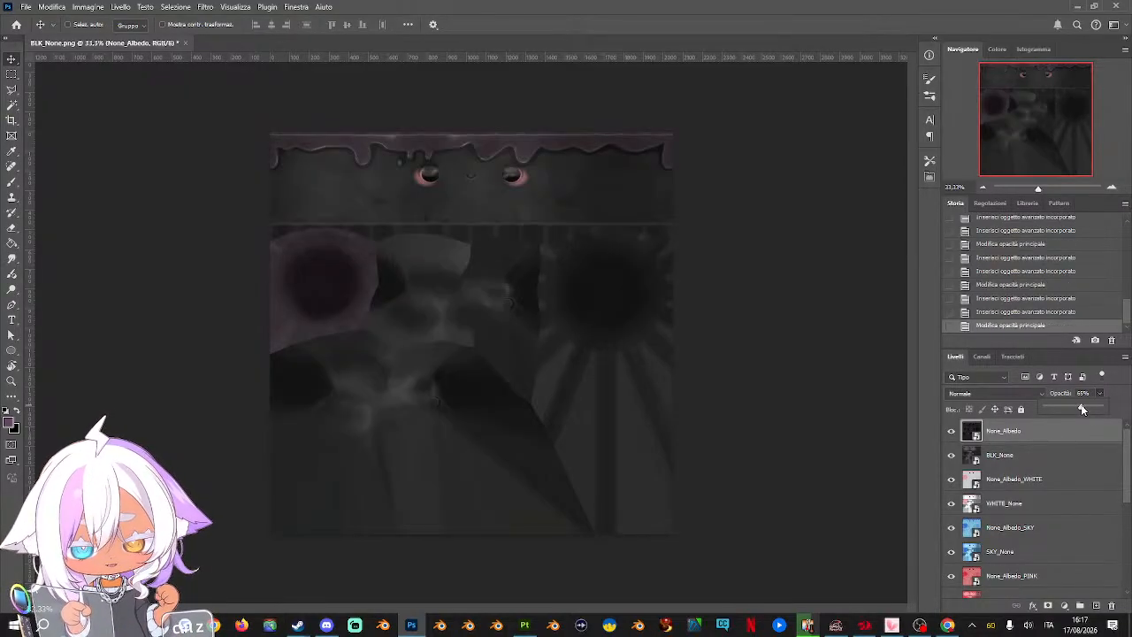
pyautogui.moveTo(1082, 408); pyautogui.dragTo(1082, 406)
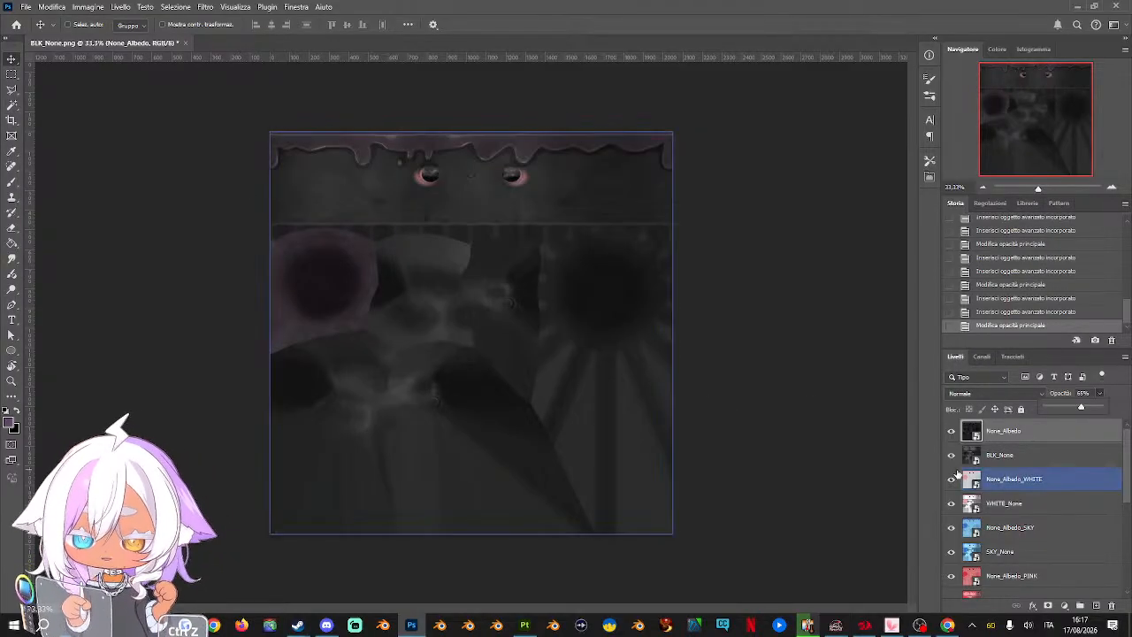
# Save the layered document as the Photoshop file TWS-26-08-Pudding with maximized compatibility
pyautogui.click(26, 6)
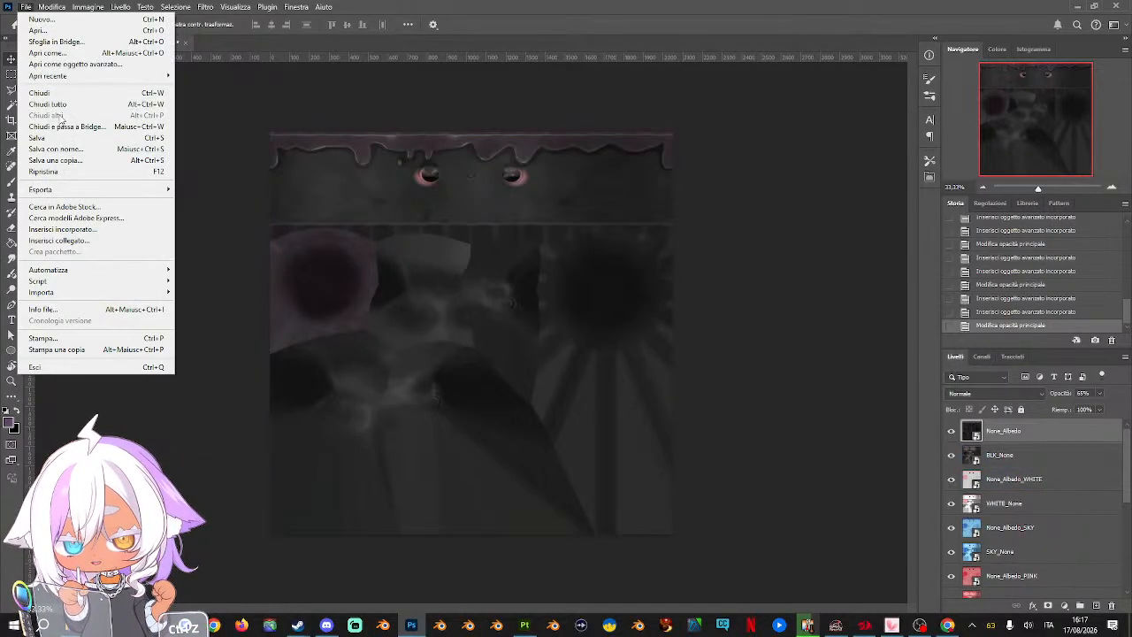
pyautogui.click(62, 148)
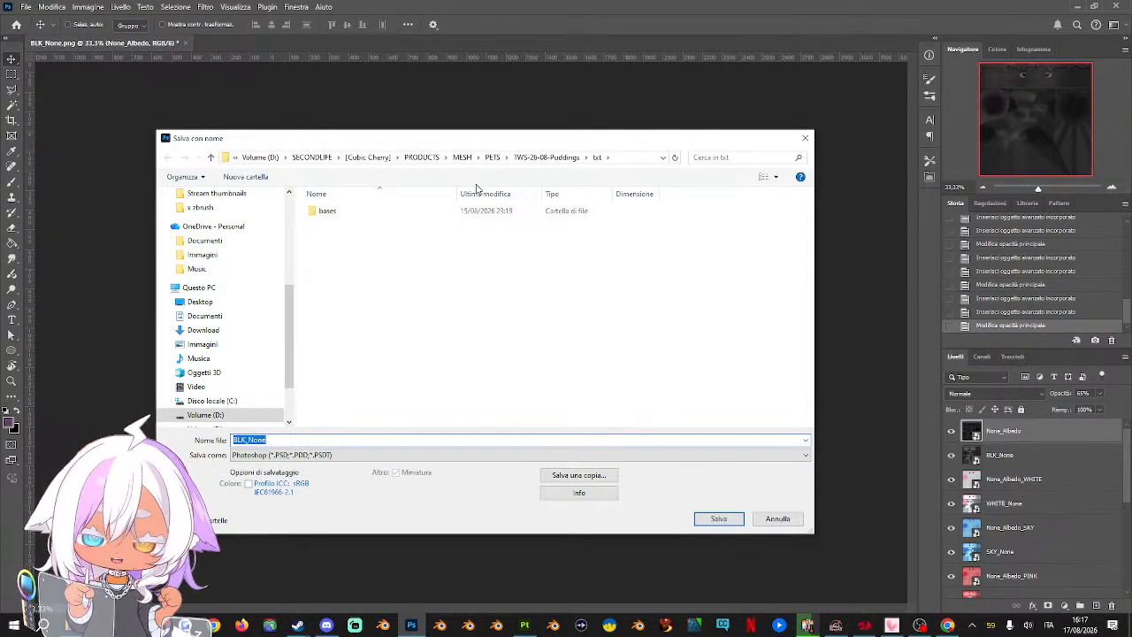
pyautogui.scroll(2, 247, 345)
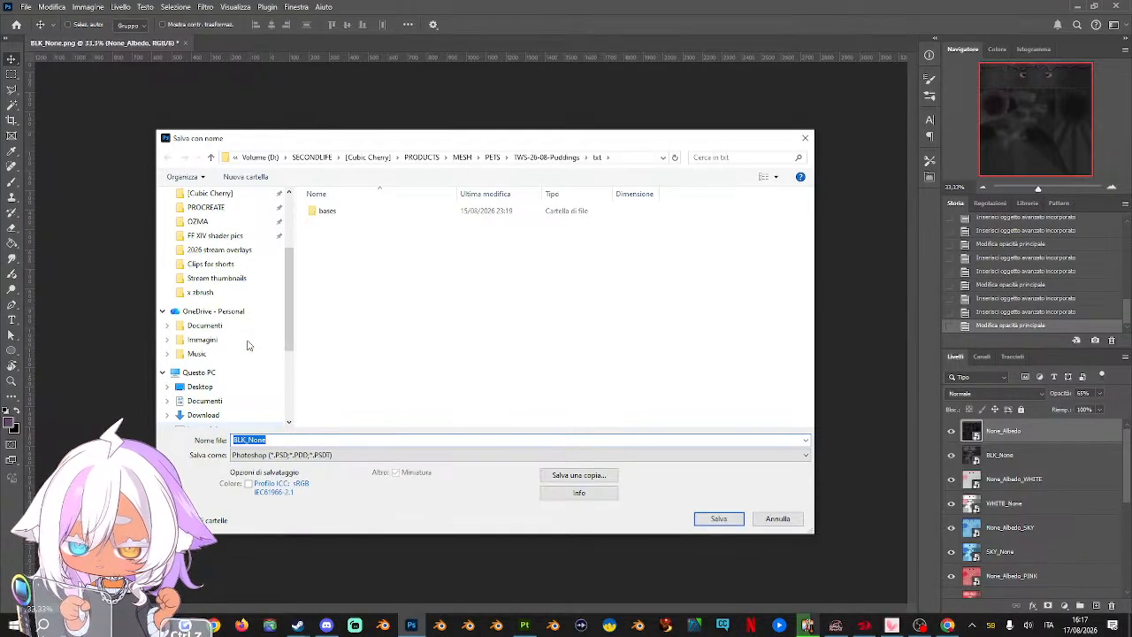
pyautogui.scroll(-1, 247, 344)
pyautogui.press('Escape')
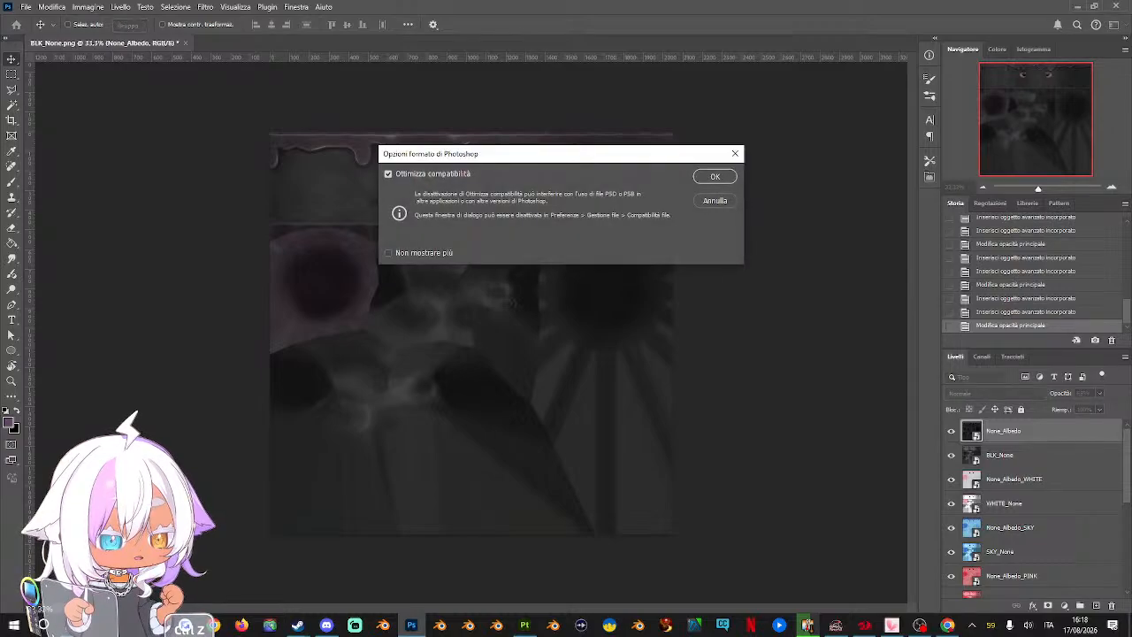
pyautogui.press('Return')
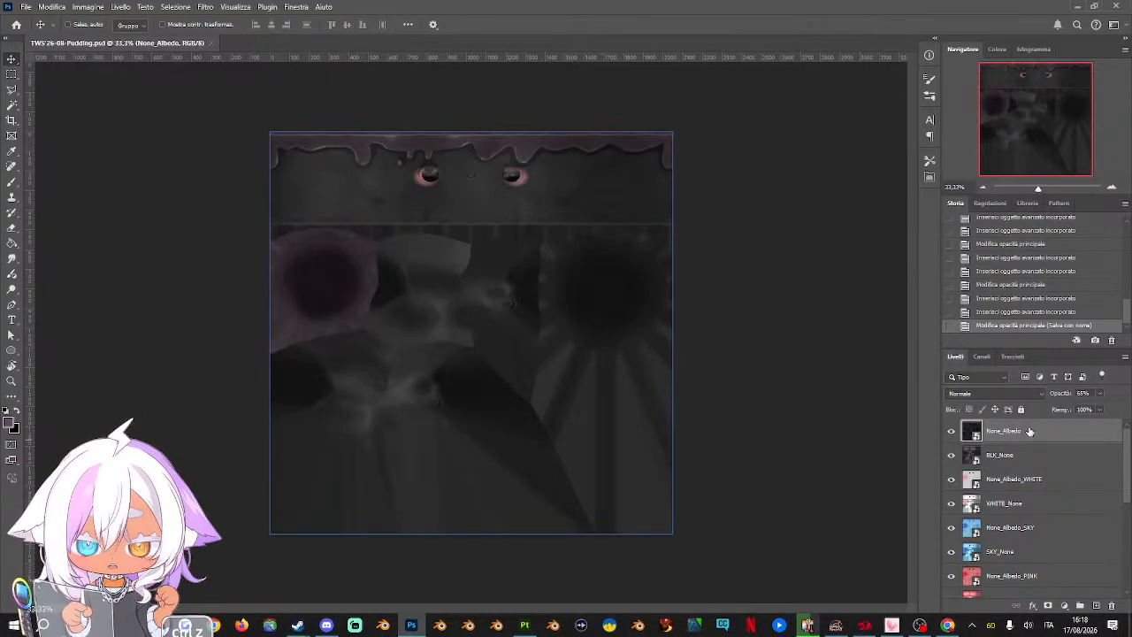
# Group all the texture layers, from None_Albedo down to CARAMEL_None
pyautogui.scroll(-5, 1039, 528)
pyautogui.click(1038, 522)
pyautogui.click(1037, 534)
pyautogui.click(1039, 584)
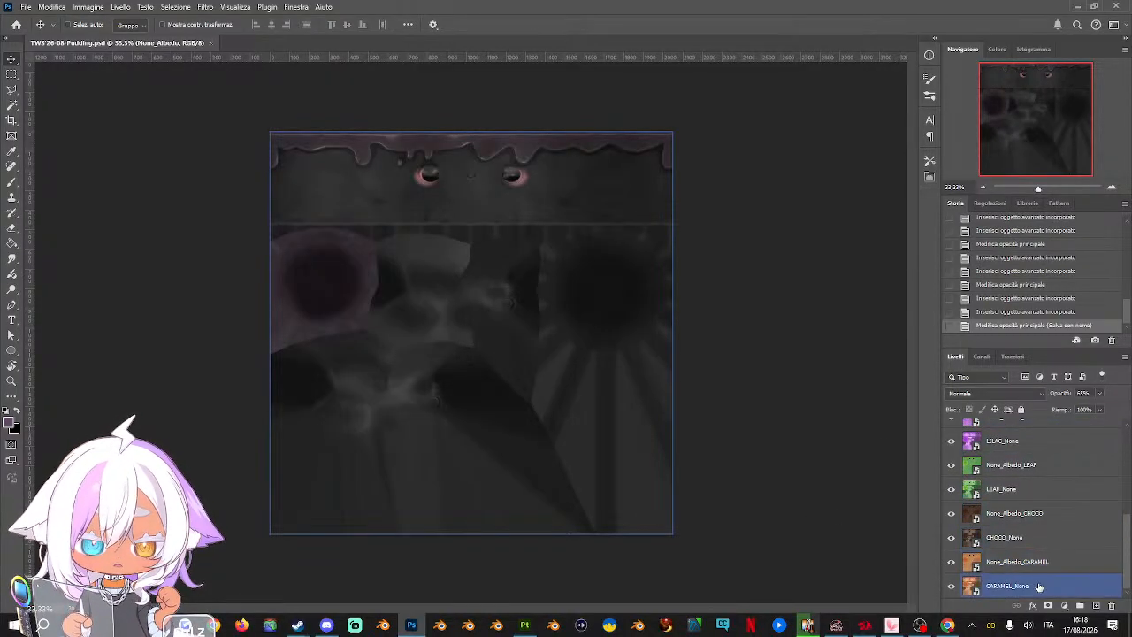
pyautogui.hotkey('ctrl', 'alt', 'a')
pyautogui.hotkey('ctrl', 'g')
# Name the new layer group "colours"
pyautogui.doubleClick(998, 426)
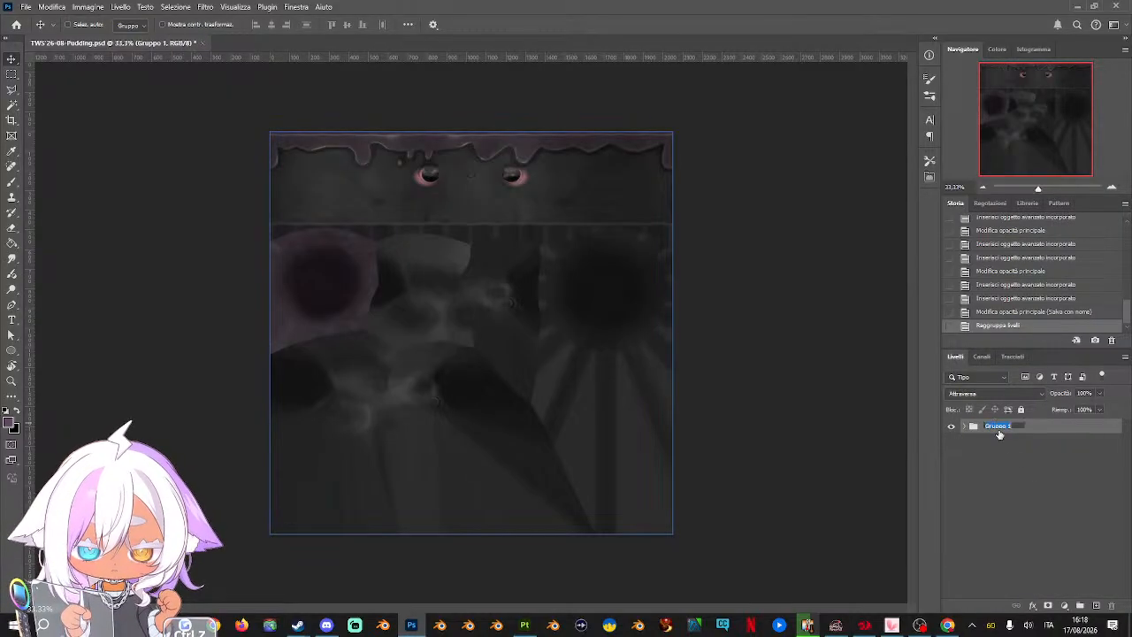
pyautogui.write('coours')
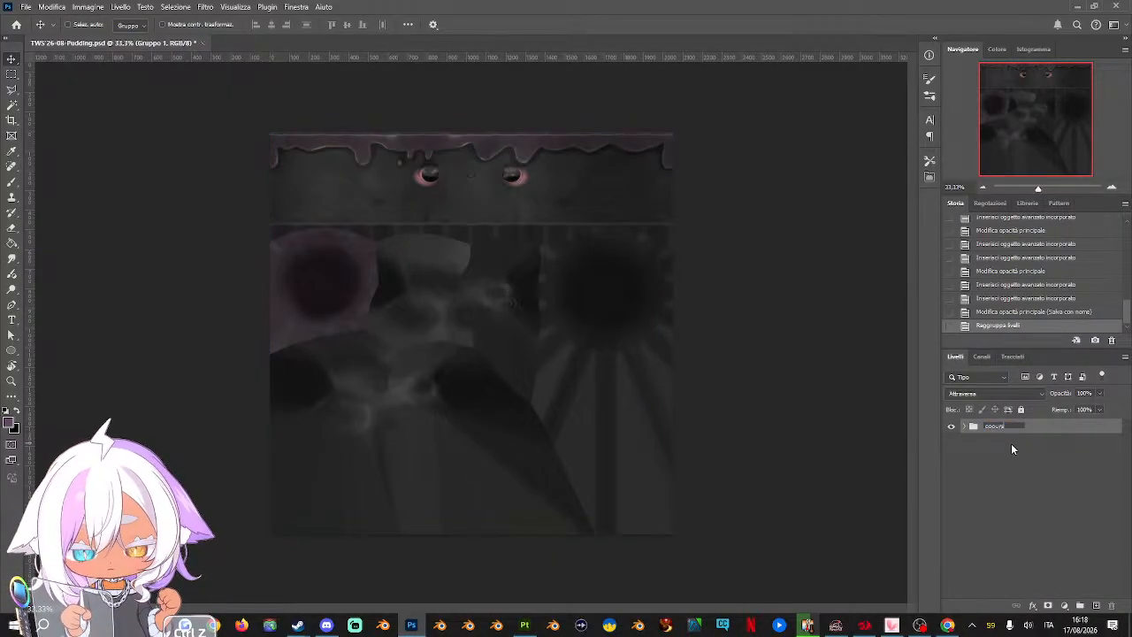
pyautogui.press('Return')
pyautogui.doubleClick(992, 426)
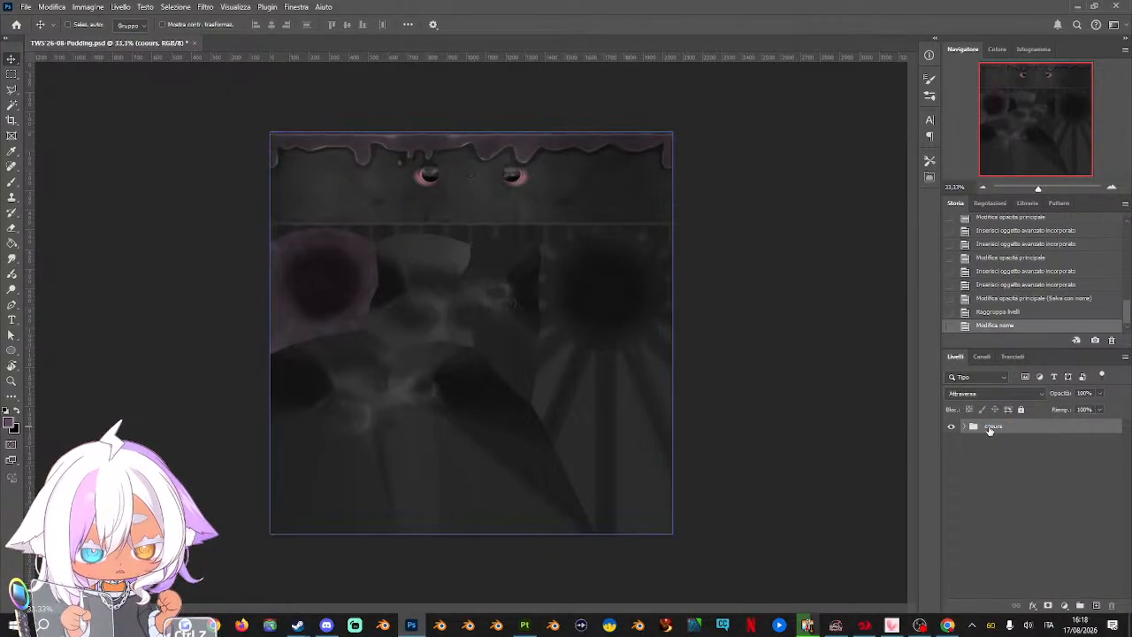
pyautogui.write('colours')
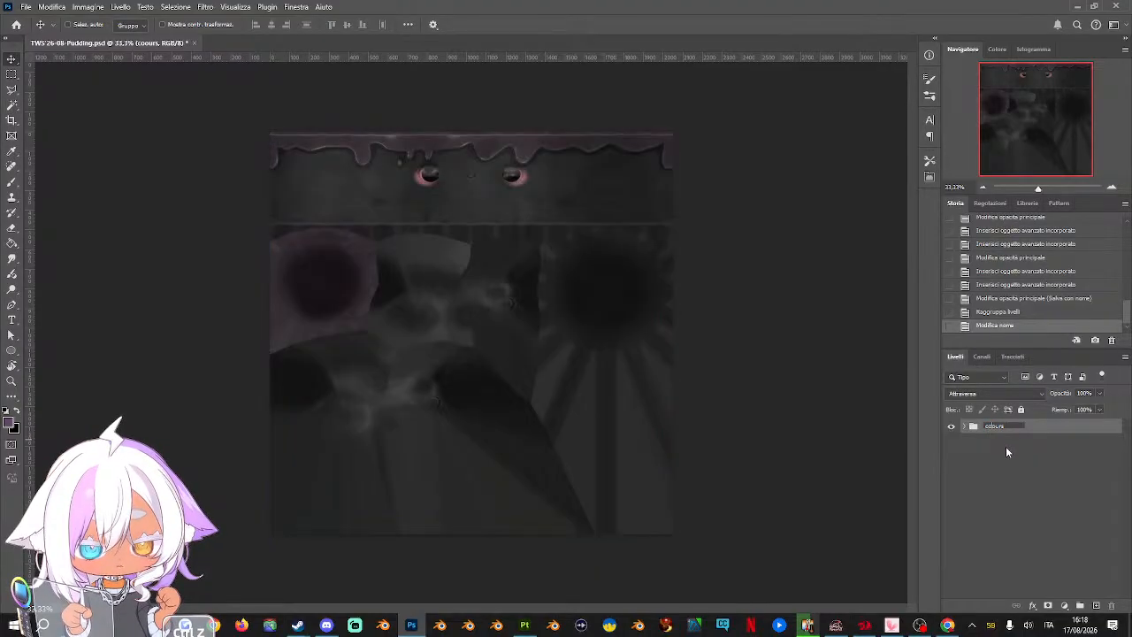
pyautogui.press('Return')
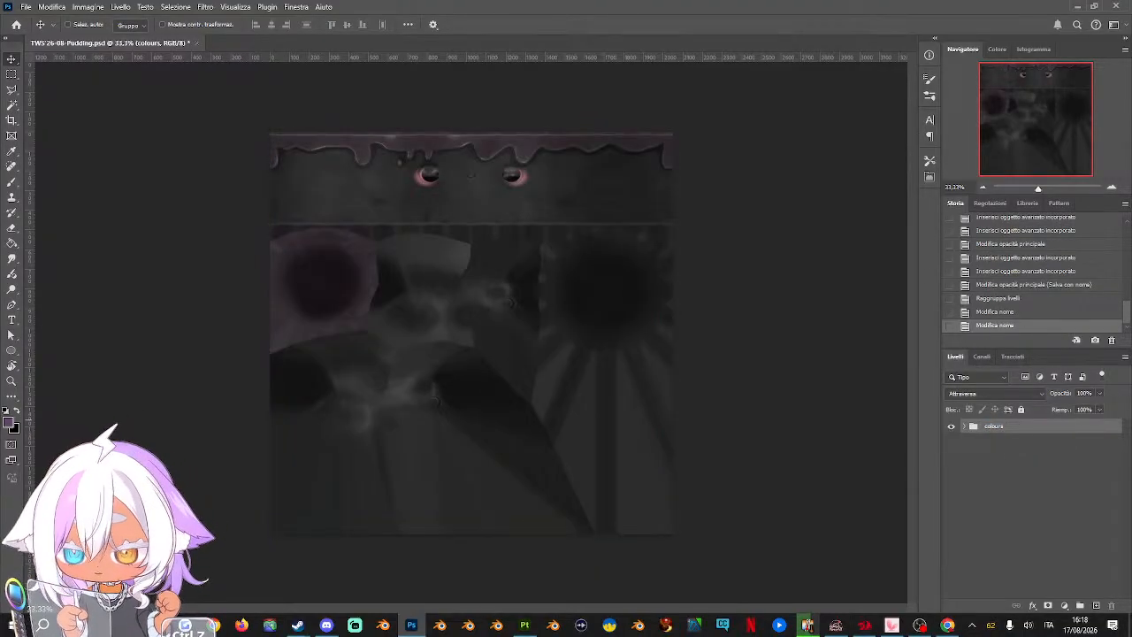
# Place the None_Metal_Rough texture above the colours group
pyautogui.moveTo(1130, 300); pyautogui.dragTo(541, 318)
pyautogui.press('Return')
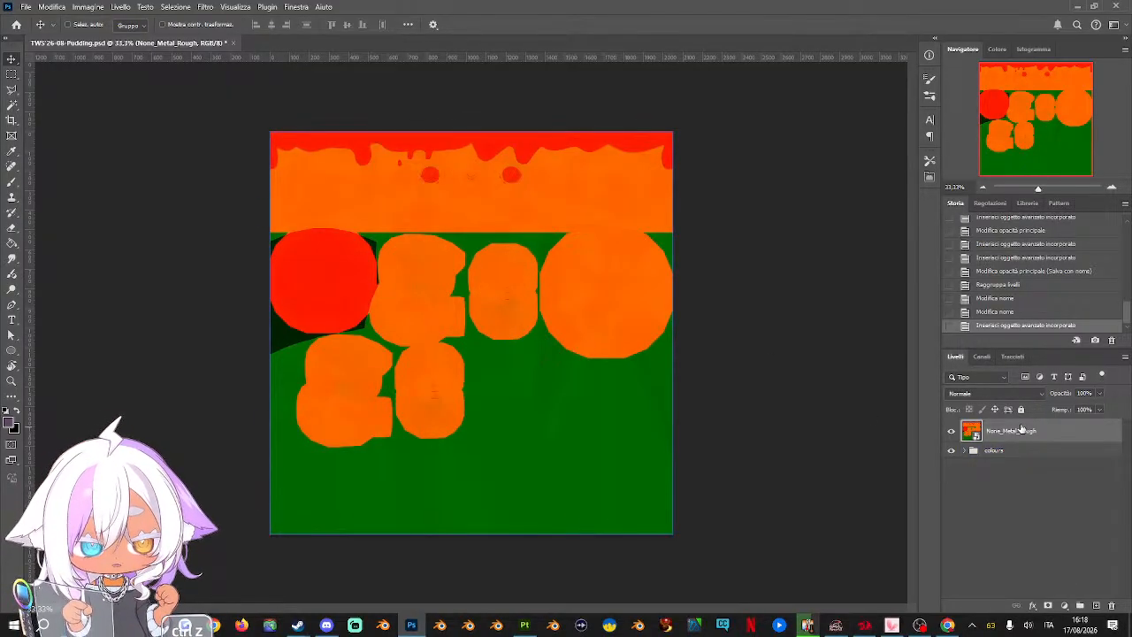
# Add a Hue/Saturation adjustment layer over None_Metal_Rough and shift the hue of the reds to +11
pyautogui.click(1065, 605)
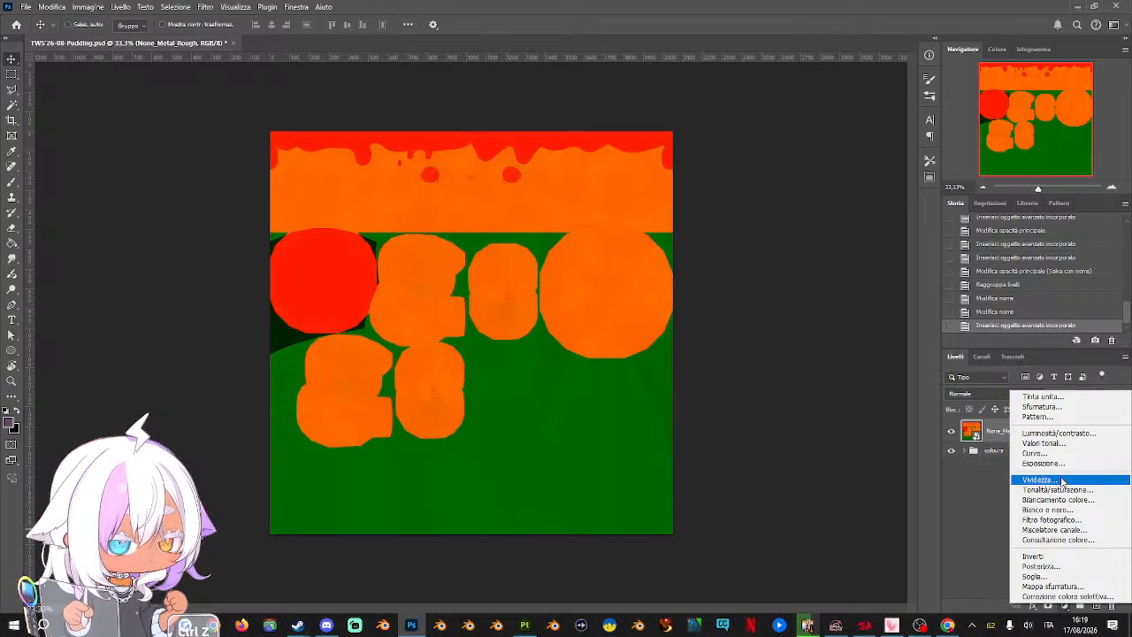
pyautogui.click(1061, 481)
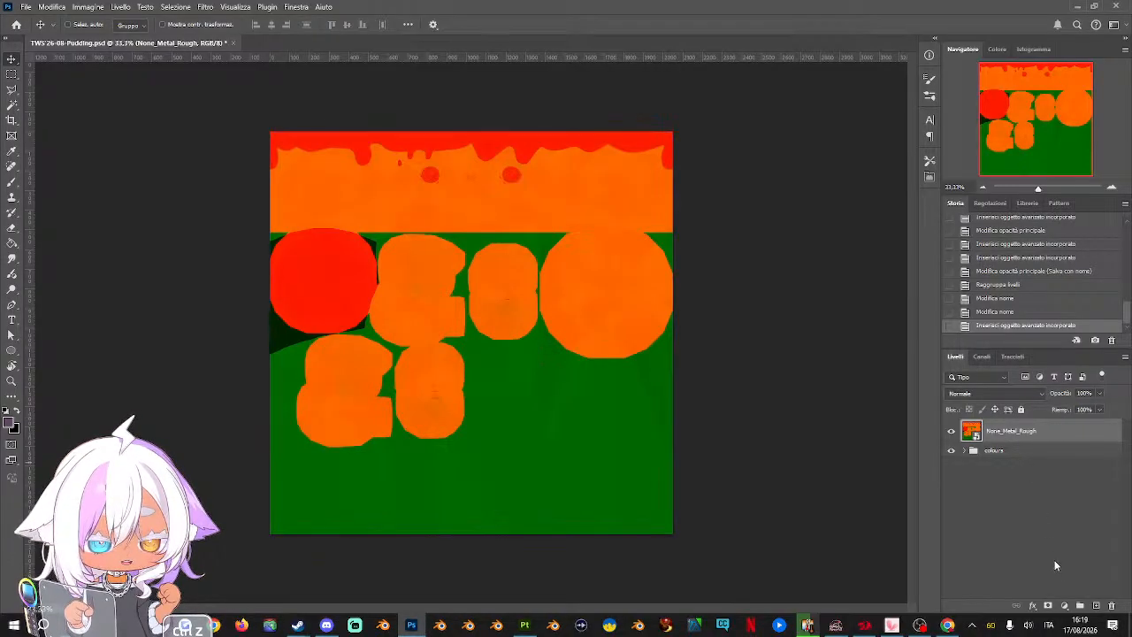
pyautogui.click(1062, 606)
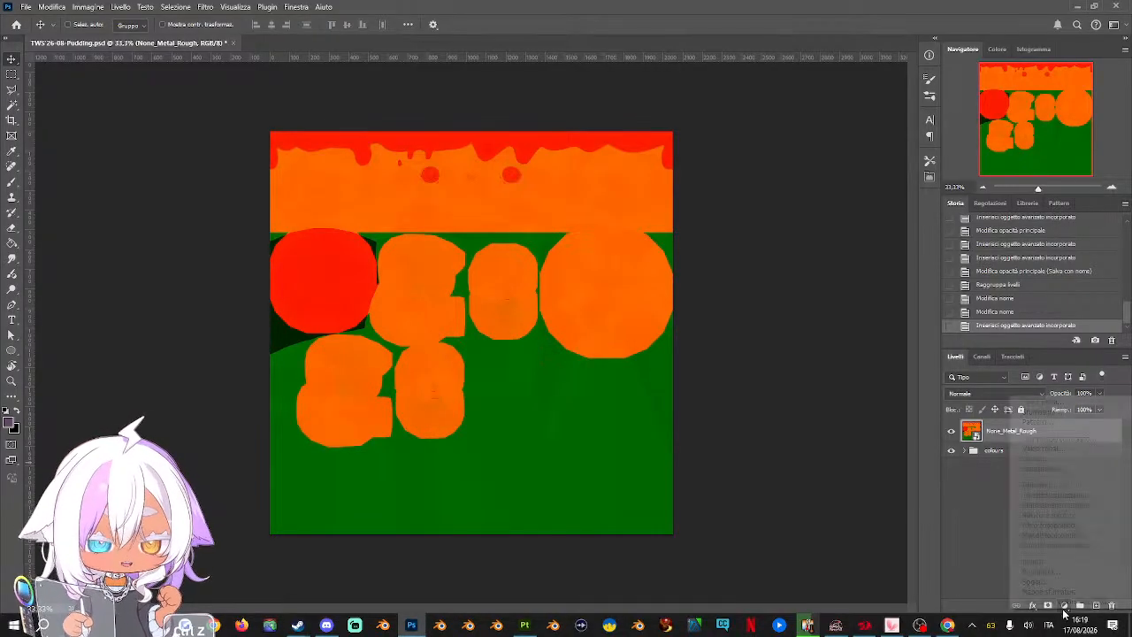
pyautogui.click(1069, 494)
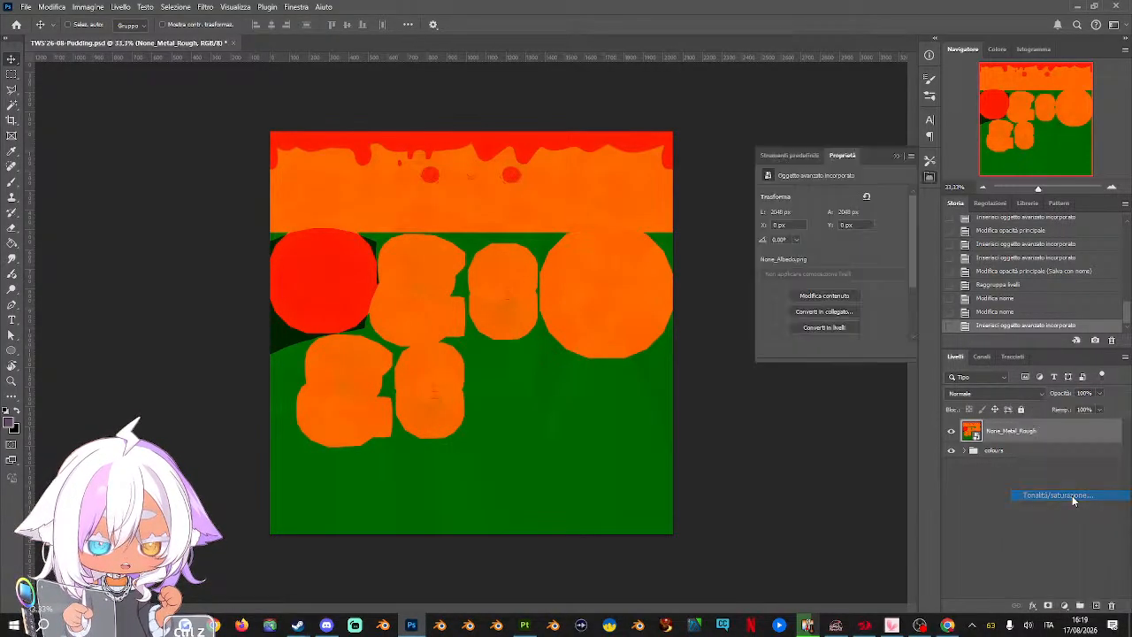
pyautogui.click(769, 211)
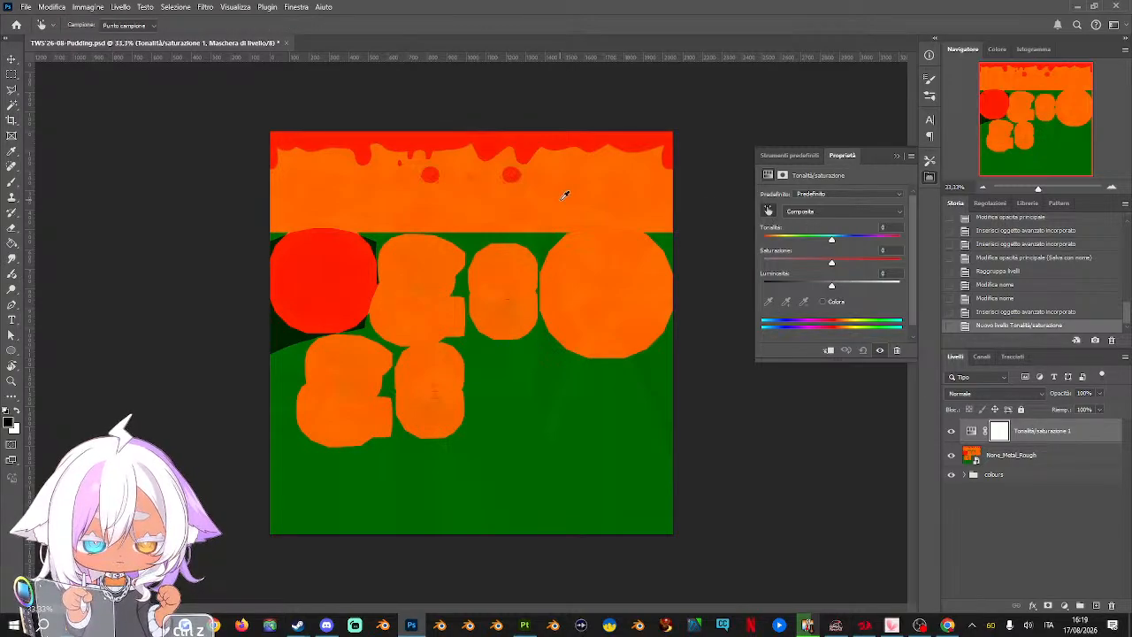
pyautogui.click(563, 192)
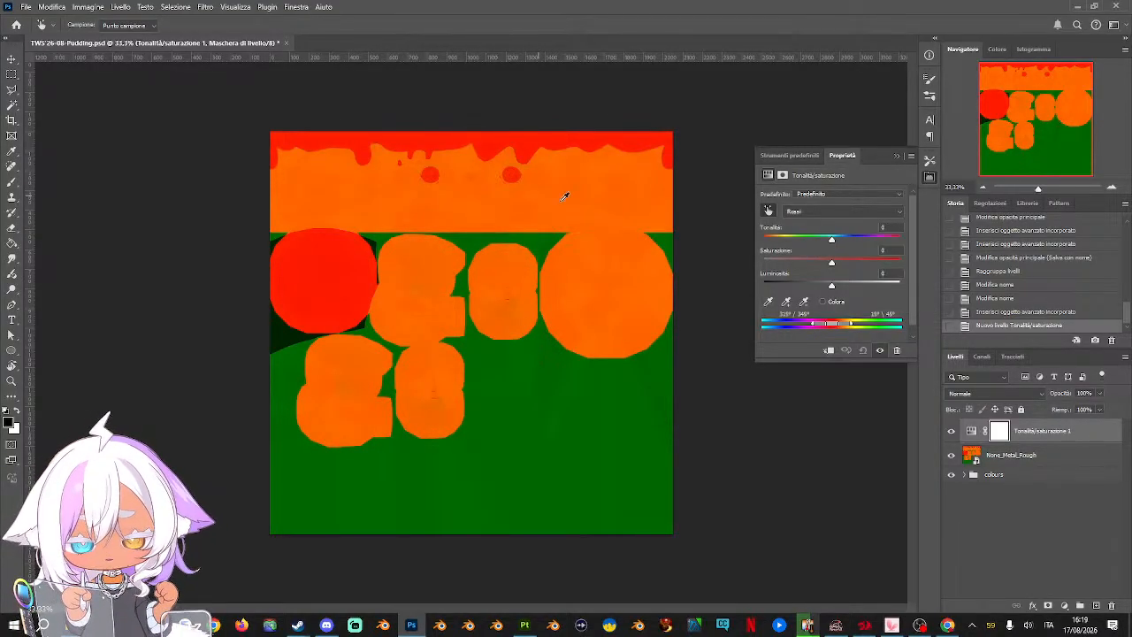
pyautogui.moveTo(837, 244); pyautogui.dragTo(840, 236)
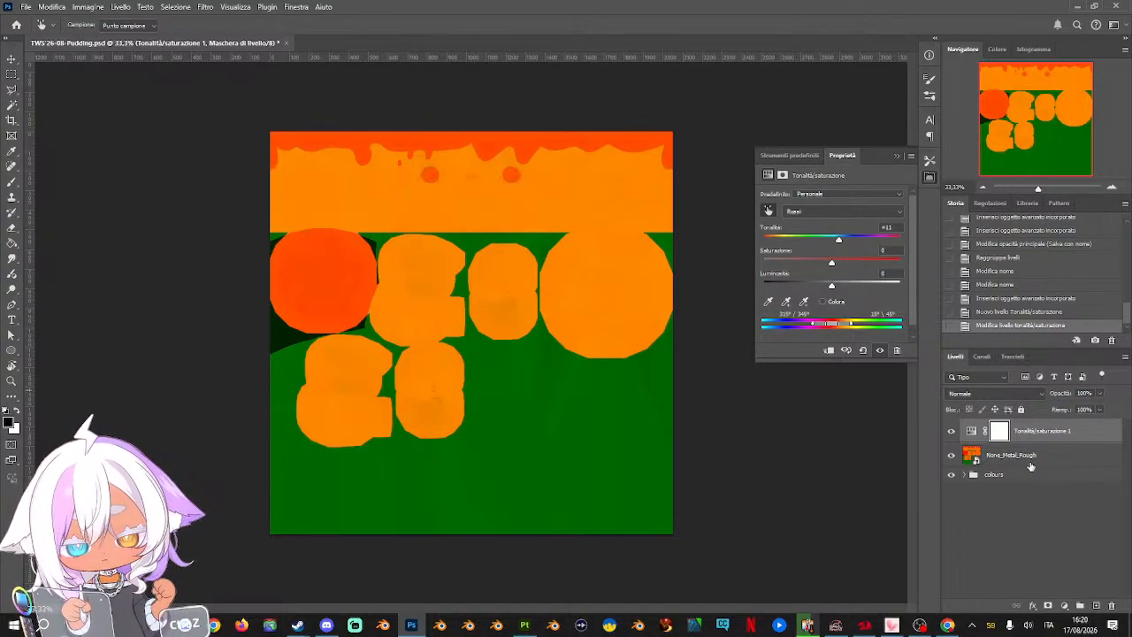
# Compare the metal-rough texture with and without the Hue/Saturation adjustment
pyautogui.click(951, 430)
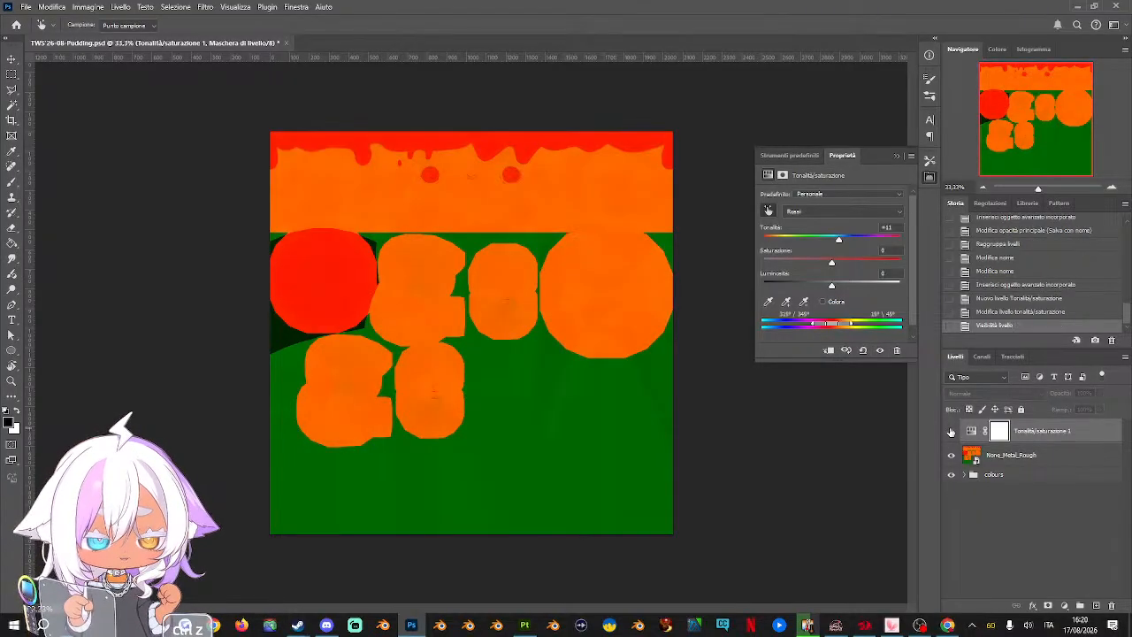
pyautogui.click(950, 431)
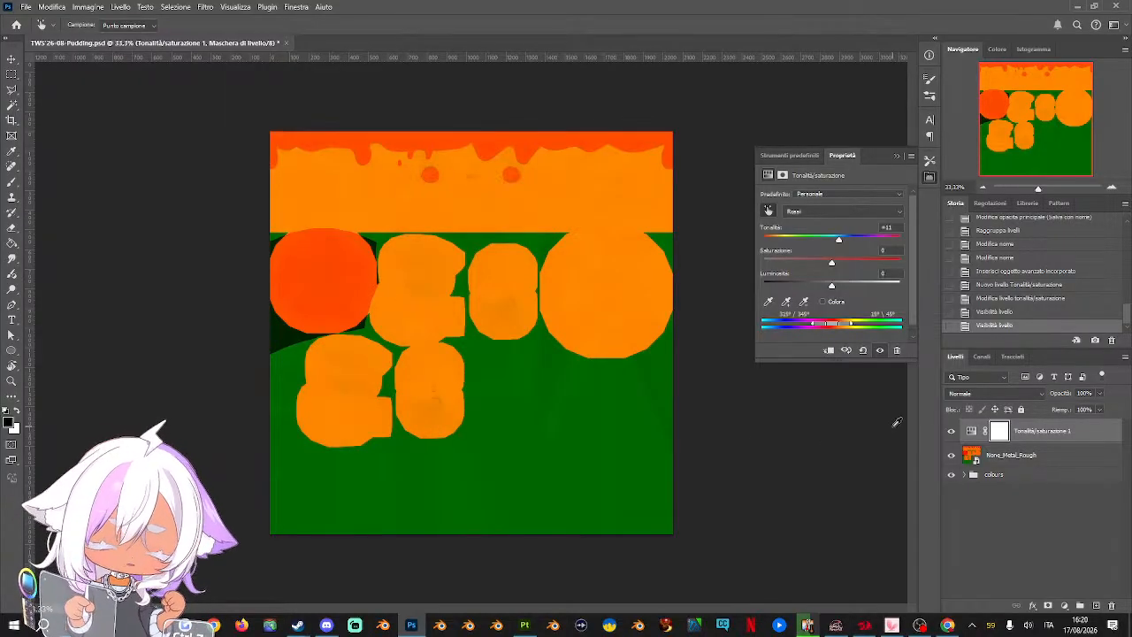
pyautogui.hotkey('ctrl', 'z')
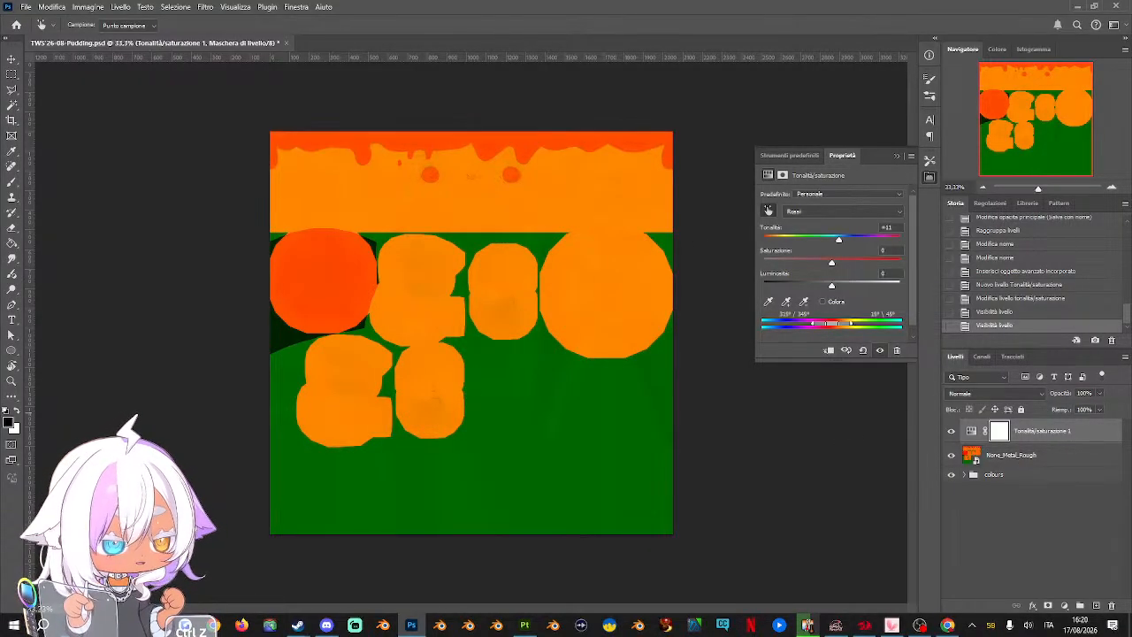
# Place the None_Normal_OpenGL texture above the Hue/Saturation layer and return to the Move tool
pyautogui.moveTo(494, 364); pyautogui.dragTo(494, 365)
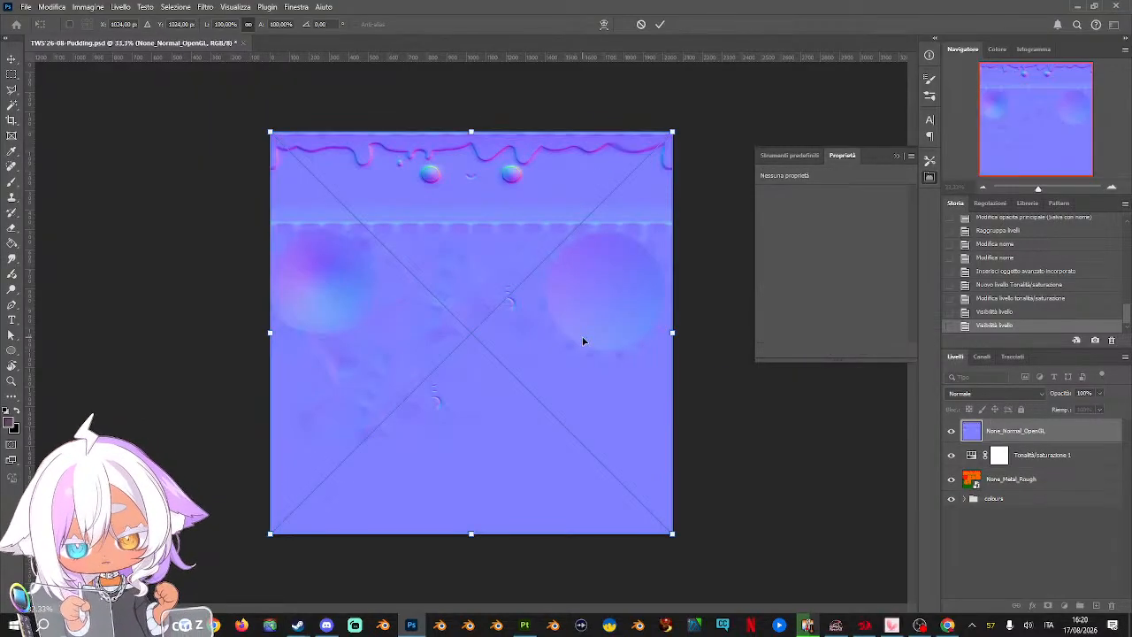
pyautogui.press('Return')
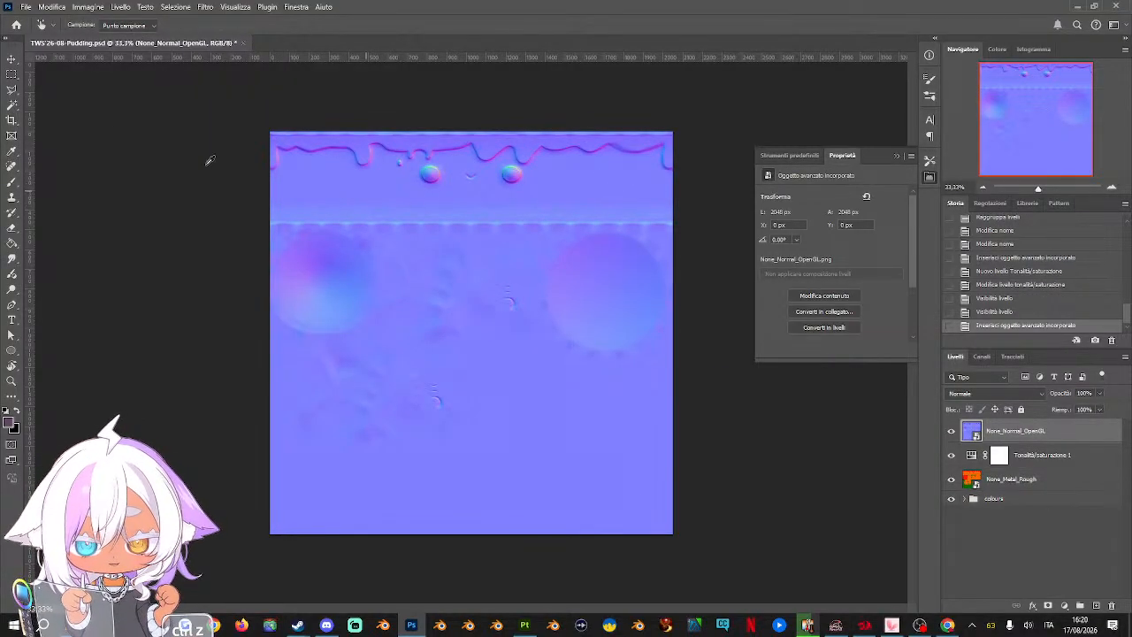
pyautogui.click(11, 58)
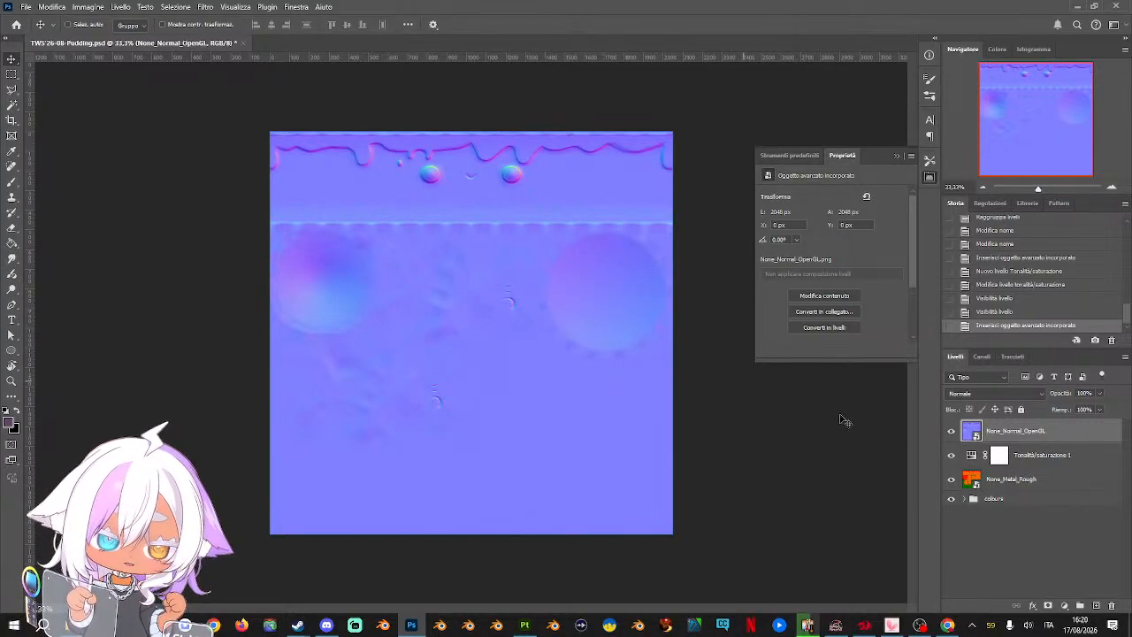
pyautogui.click(1075, 458)
pyautogui.hotkey('ctrl', 'z')
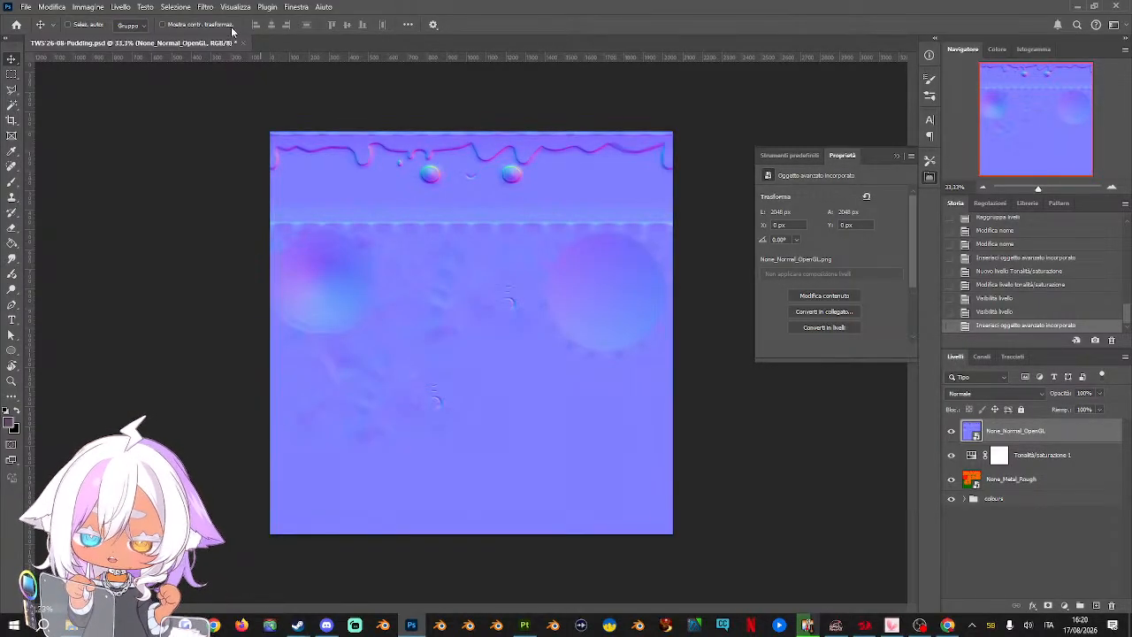
# Apply Smart Sharpen to None_Normal_OpenGL with 107% amount, 2.5 px radius, 7% noise reduction and lens blur removal
pyautogui.click(206, 8)
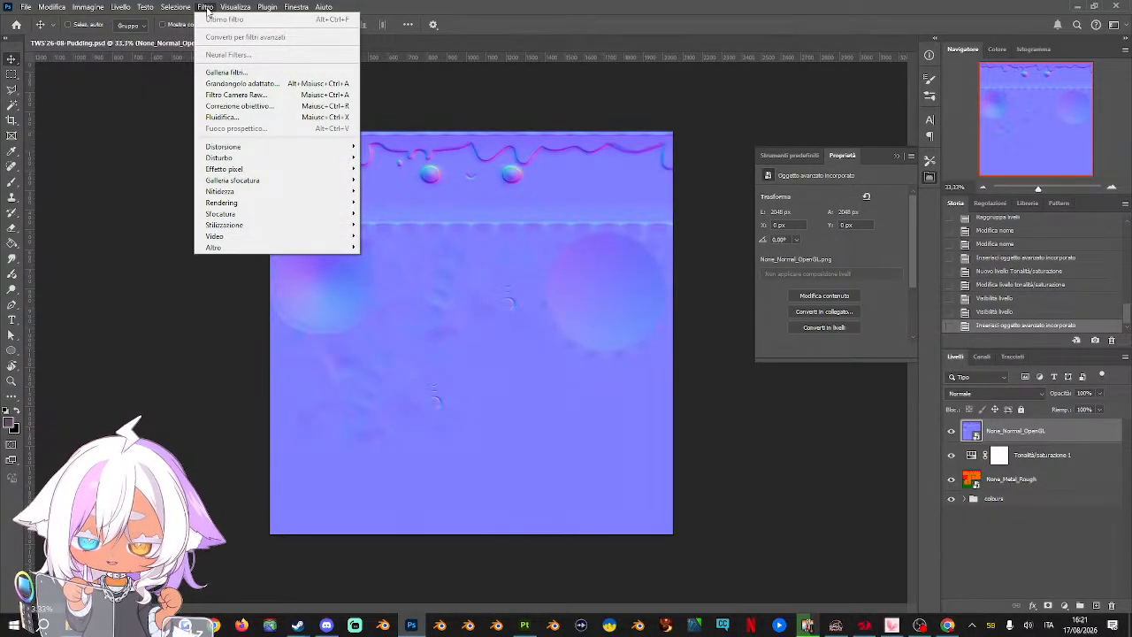
pyautogui.moveTo(247, 195)
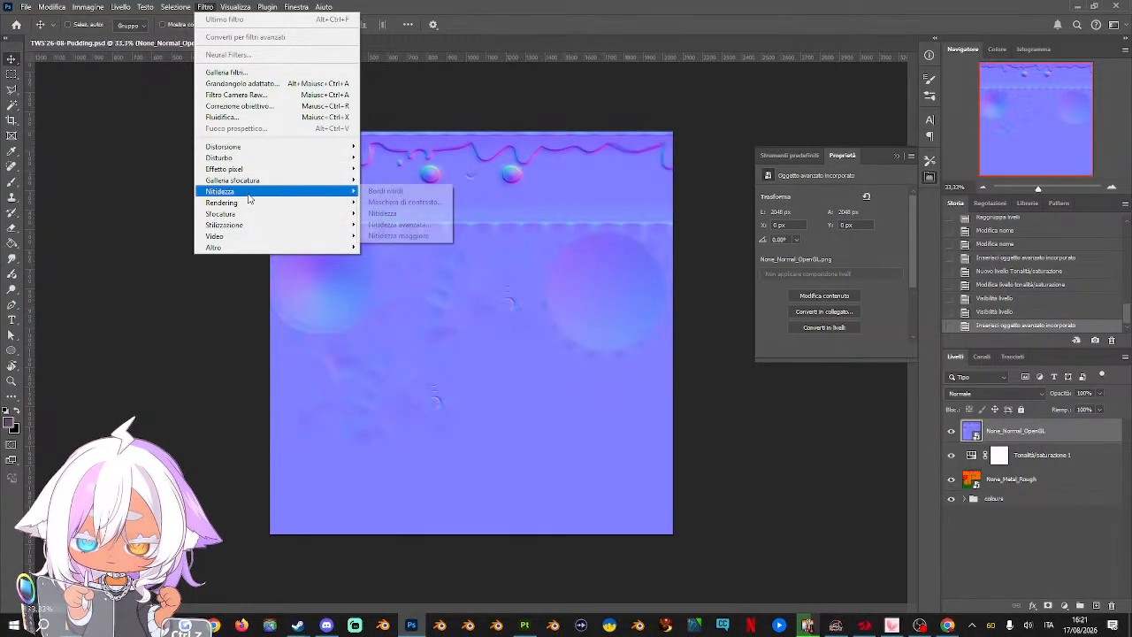
pyautogui.click(419, 225)
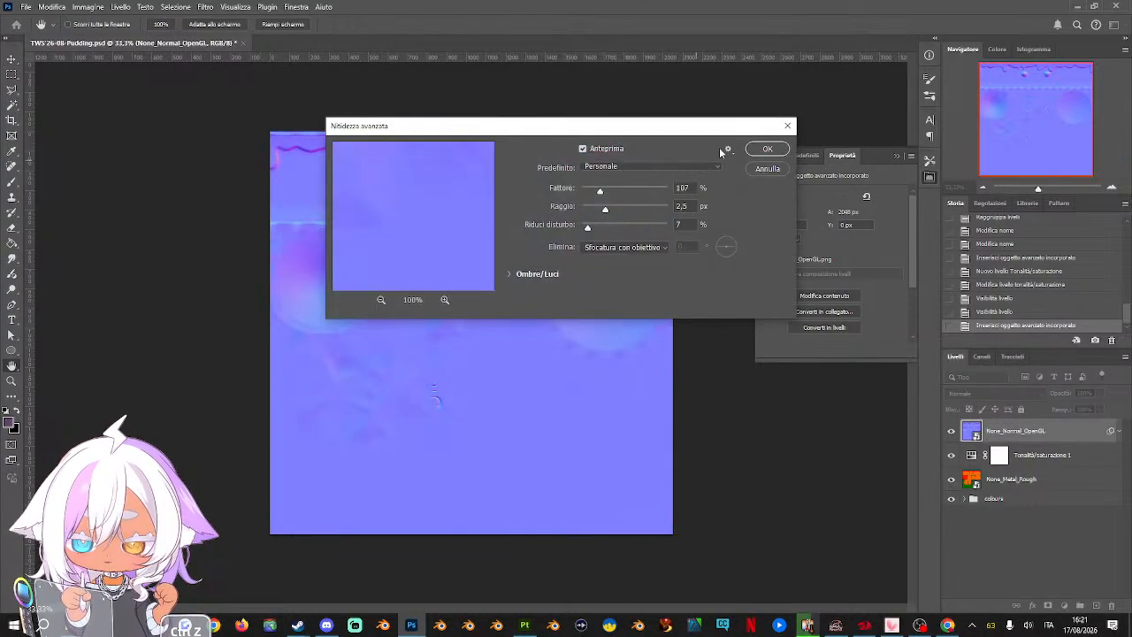
pyautogui.click(763, 149)
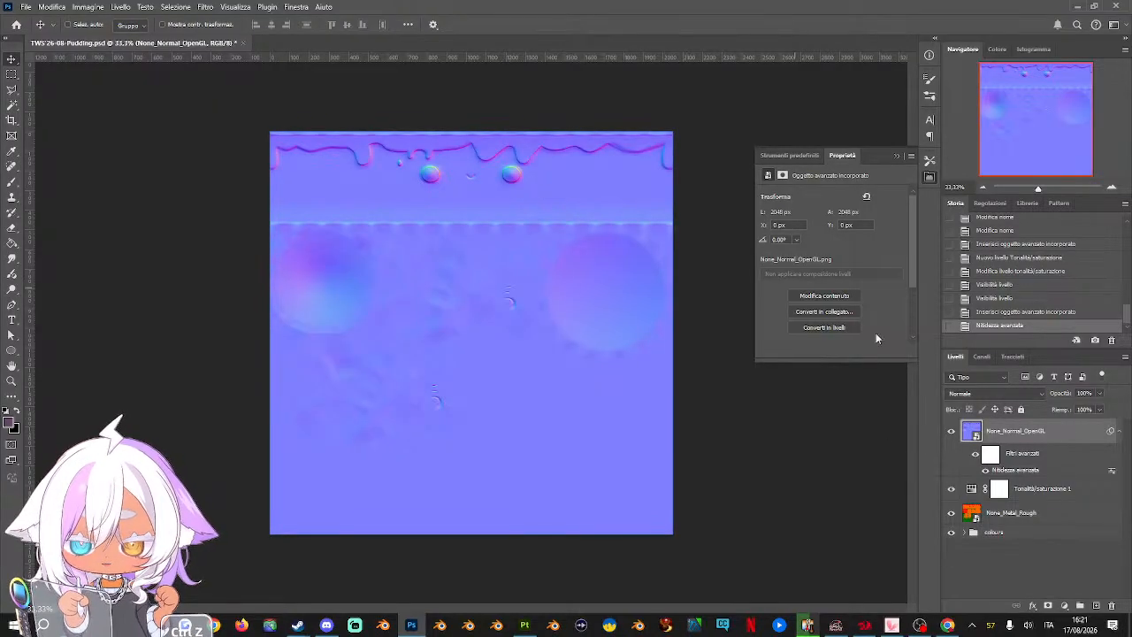
# Compare the normal map with its smart filters off and on, examining the eyes and mouth closely
pyautogui.click(975, 454)
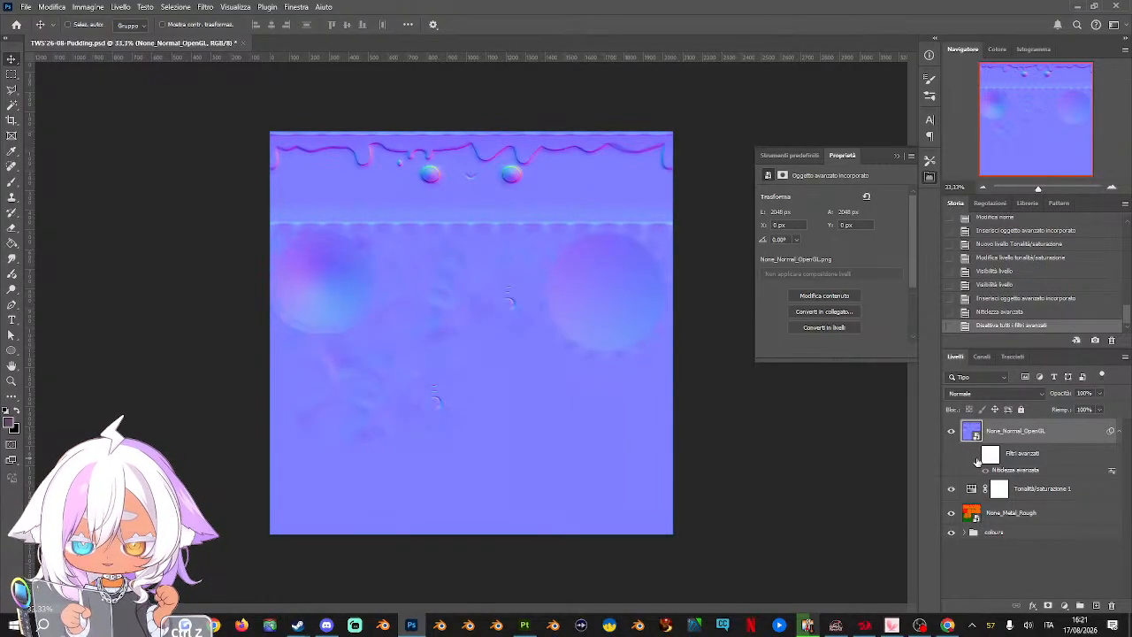
pyautogui.click(975, 454)
pyautogui.click(1103, 190)
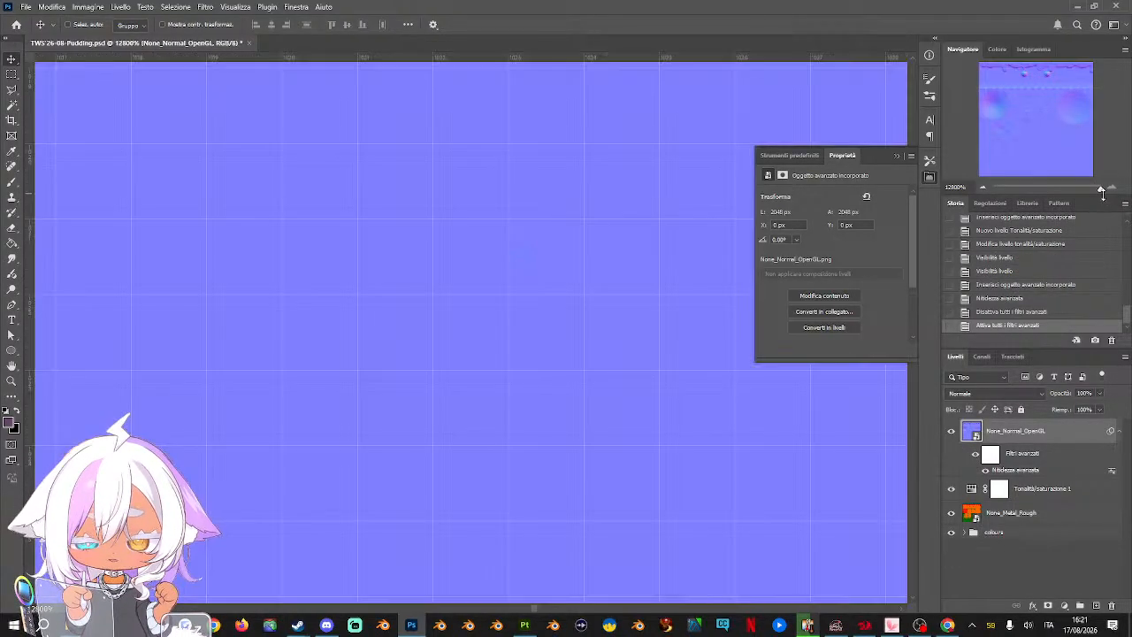
pyautogui.click(1047, 188)
pyautogui.moveTo(1043, 185); pyautogui.dragTo(1057, 189)
pyautogui.moveTo(1034, 111); pyautogui.dragTo(1037, 68)
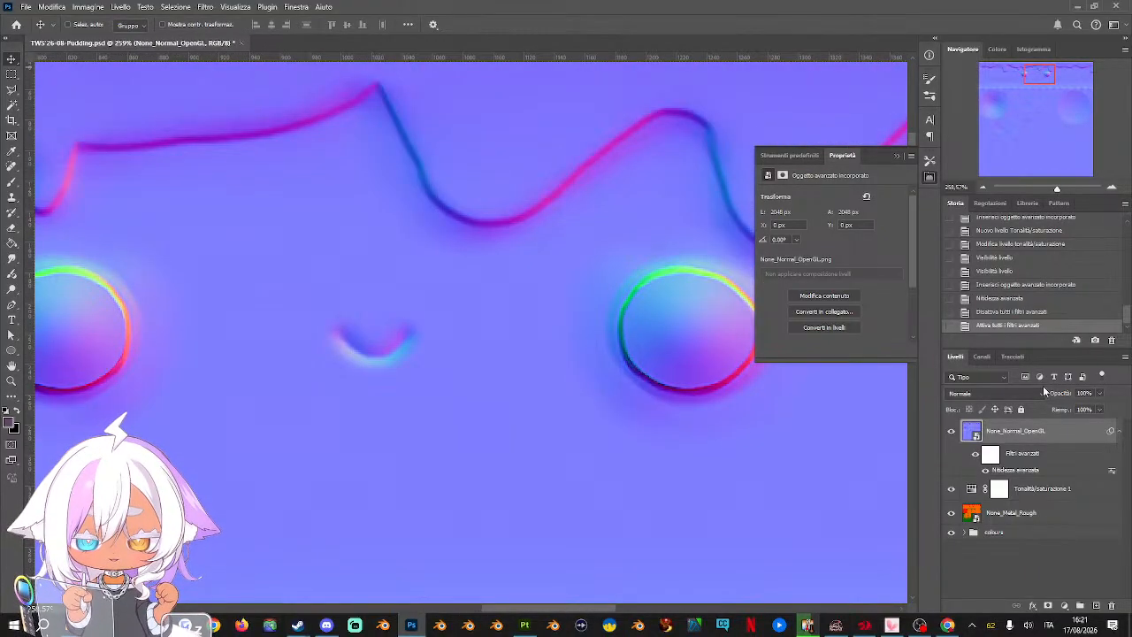
pyautogui.click(975, 456)
pyautogui.click(975, 456)
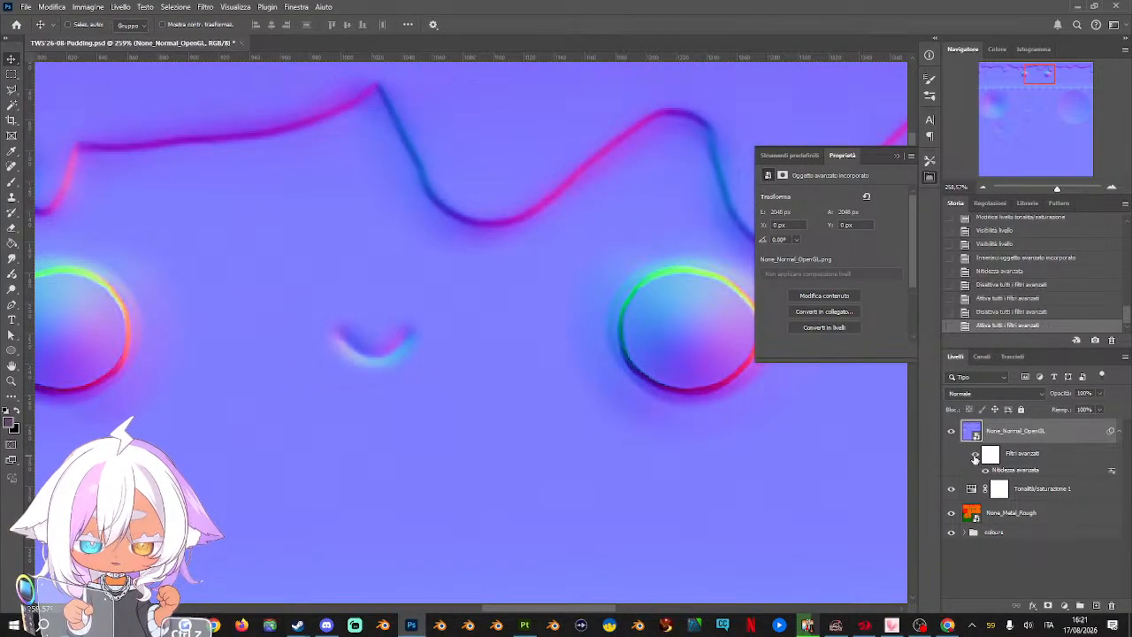
pyautogui.click(974, 456)
pyautogui.click(974, 456)
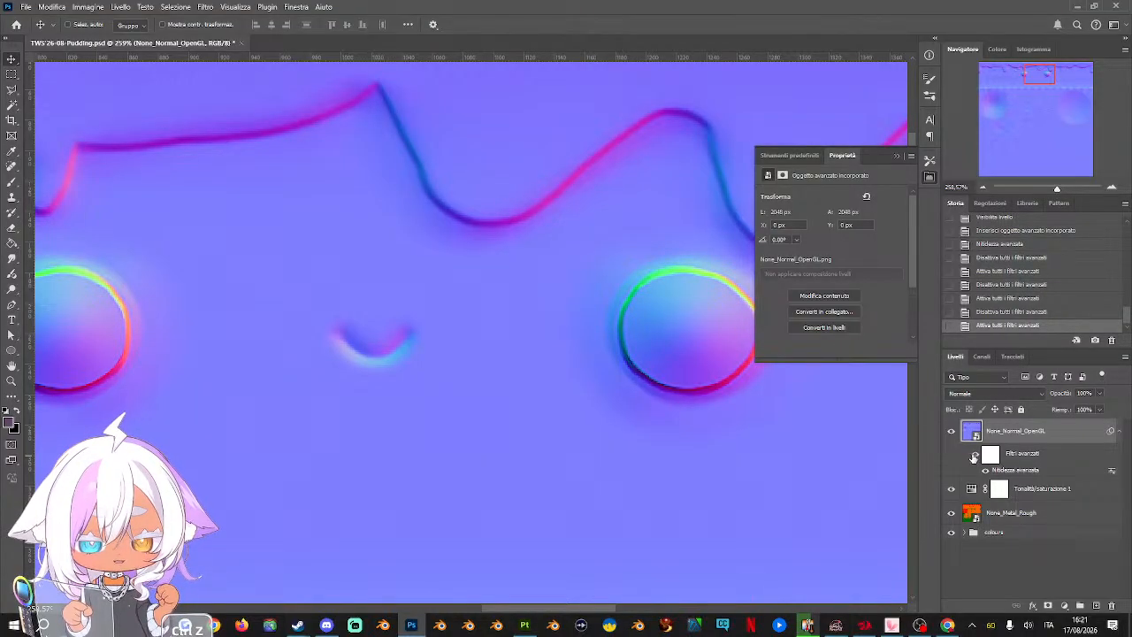
# Collapse the layer properties and compare the normal map once more with its smart filters off and on
pyautogui.click(897, 156)
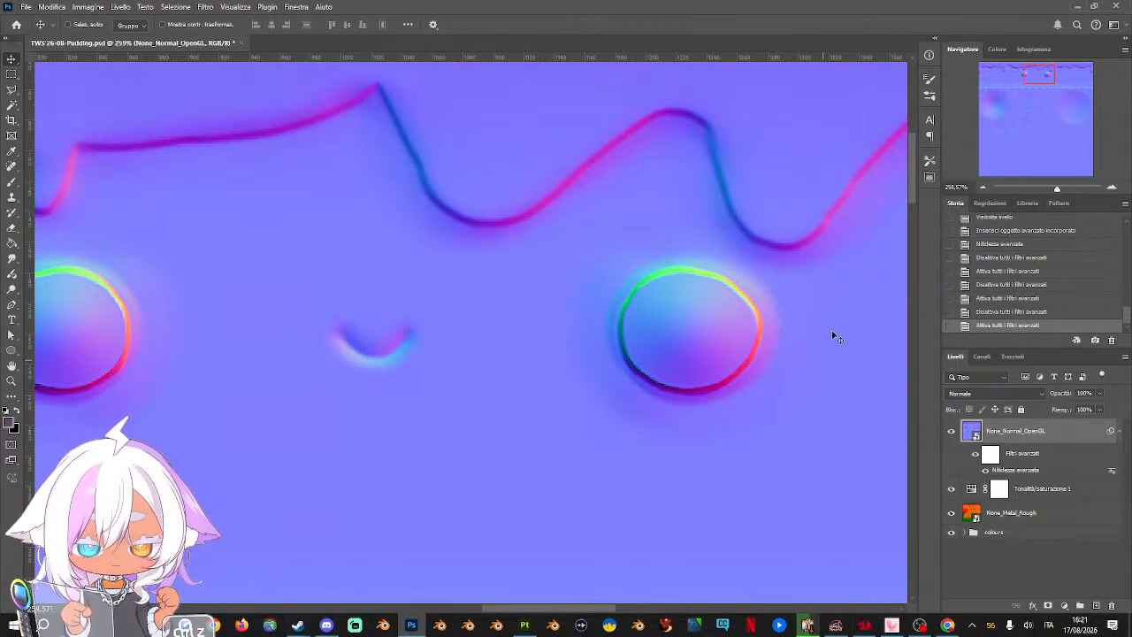
pyautogui.click(975, 456)
pyautogui.click(977, 456)
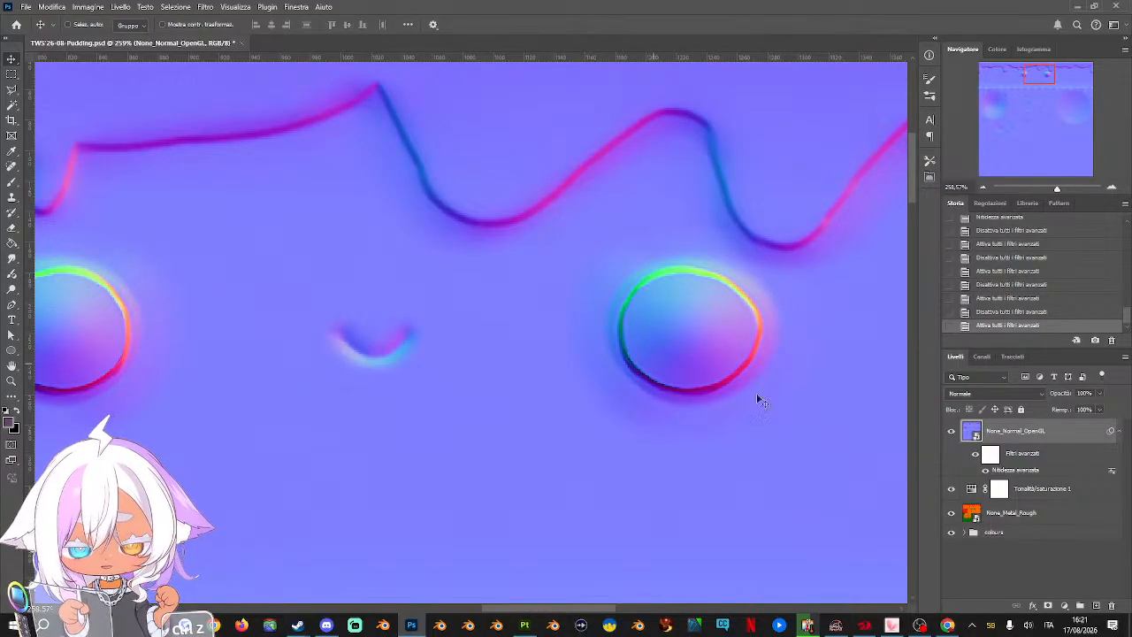
# Set up the Sharpen tool with a 94 px brush and rasterize the None_Normal_OpenGL smart object for retouching
pyautogui.click(11, 290)
pyautogui.click(63, 291)
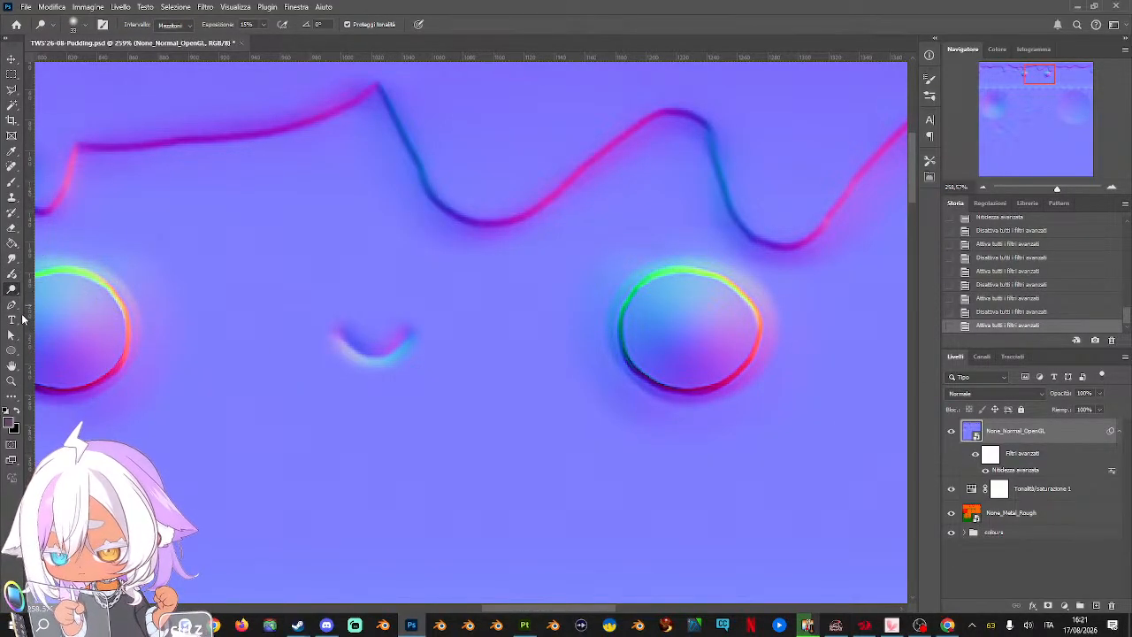
pyautogui.click(11, 258)
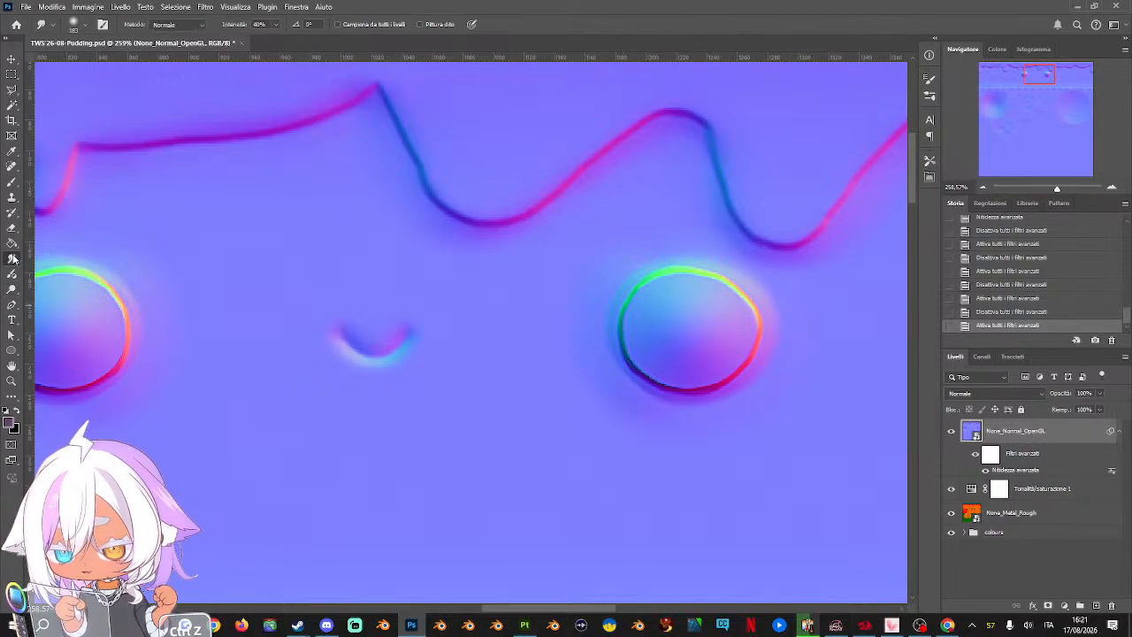
pyautogui.click(100, 270)
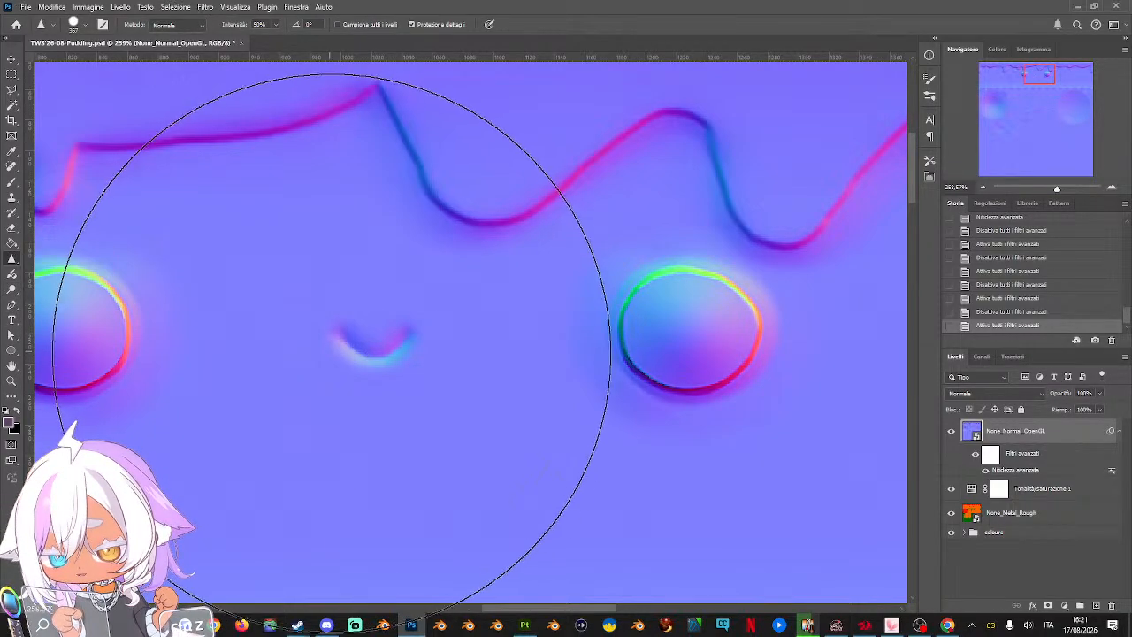
pyautogui.rightClick(425, 387)
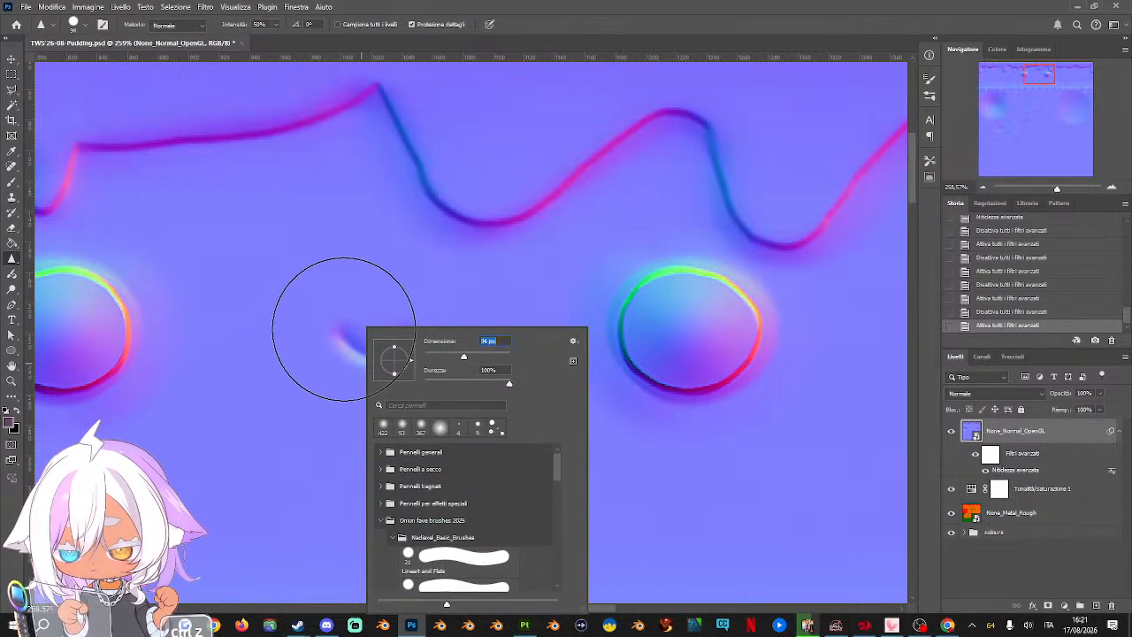
pyautogui.click(375, 358)
pyautogui.click(518, 243)
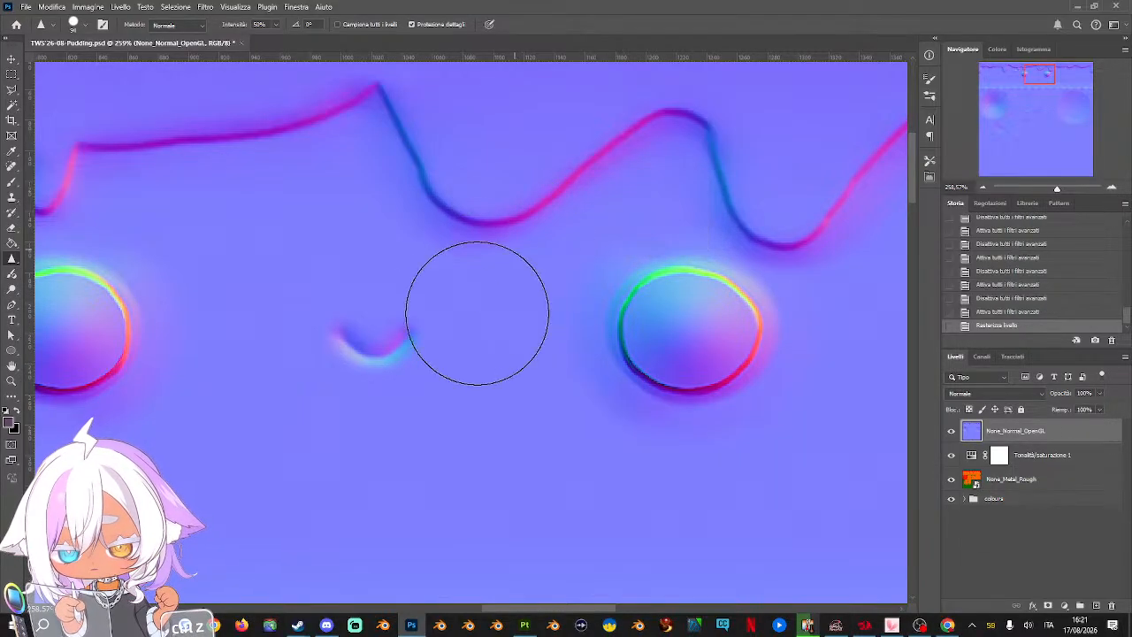
# Sharpen the small mouth on the normal map with four strokes and compare it with the previous states
pyautogui.click(385, 343)
pyautogui.click(402, 323)
pyautogui.click(404, 327)
pyautogui.click(381, 331)
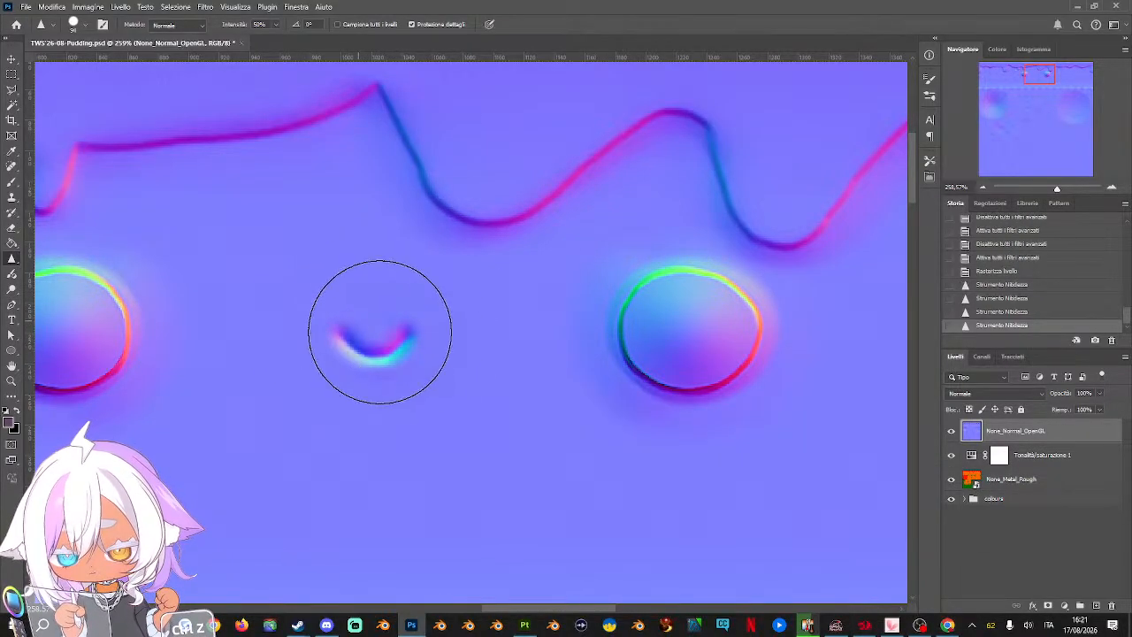
pyautogui.hotkey('ctrl', 'z')
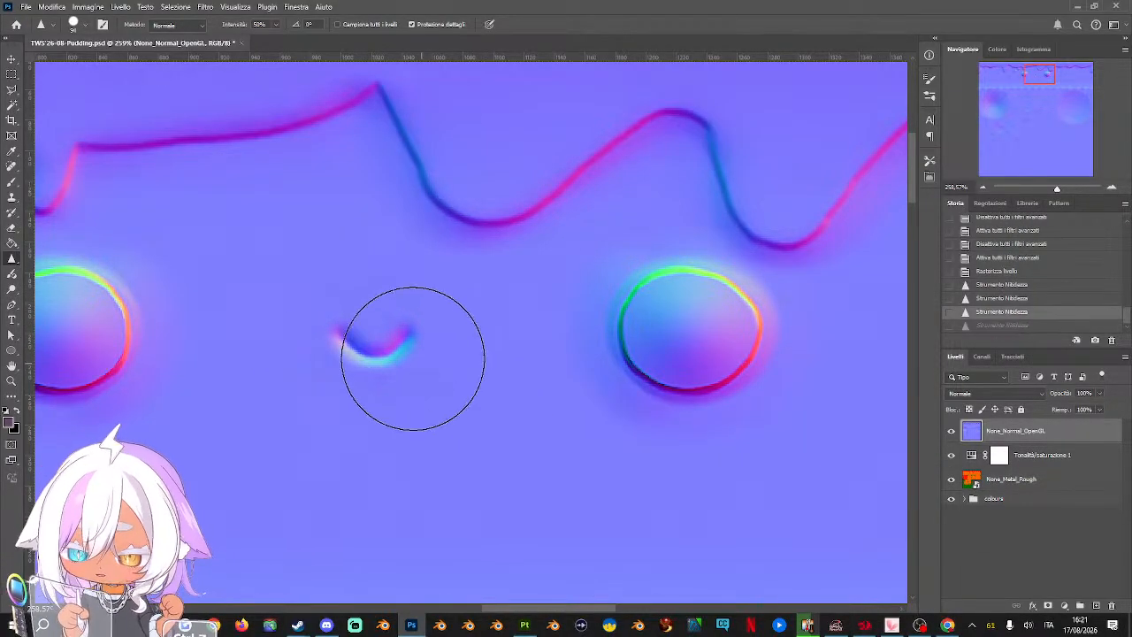
pyautogui.hotkey('ctrl', 'z')
pyautogui.hotkey('ctrl', 'shift', 'z')
pyautogui.hotkey('ctrl', 'shift', 'z')
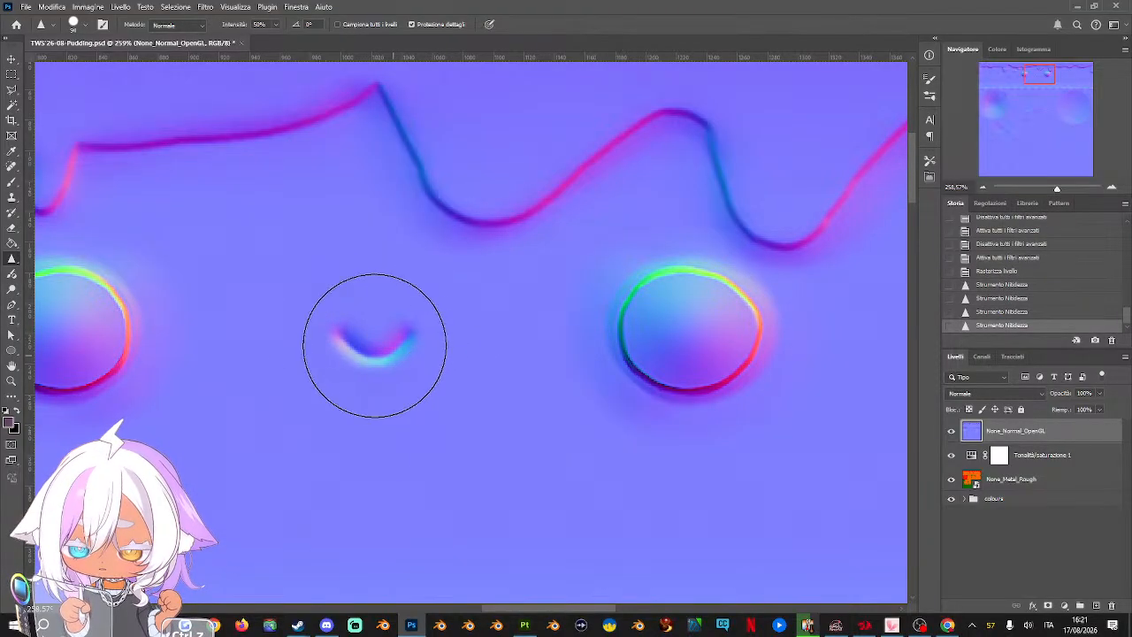
# Place the None_Roughness texture above the None_Normal_OpenGL layer with the Move tool active and invert its tones
pyautogui.click(982, 187)
pyautogui.click(982, 188)
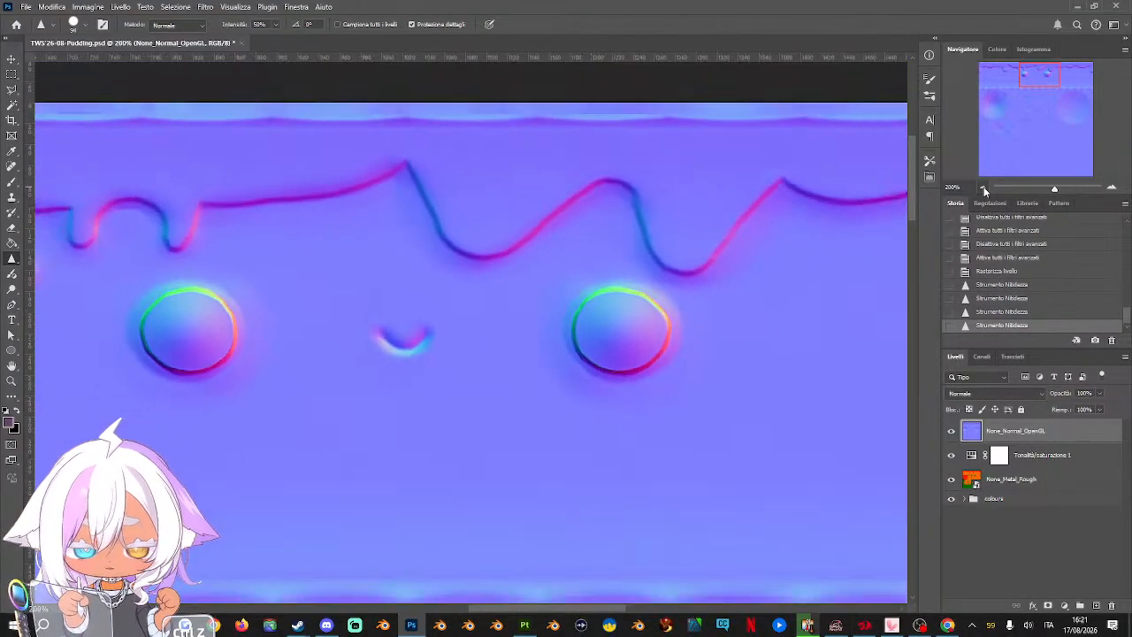
pyautogui.click(982, 188)
pyautogui.click(982, 188)
pyautogui.scroll(-2, 561, 467)
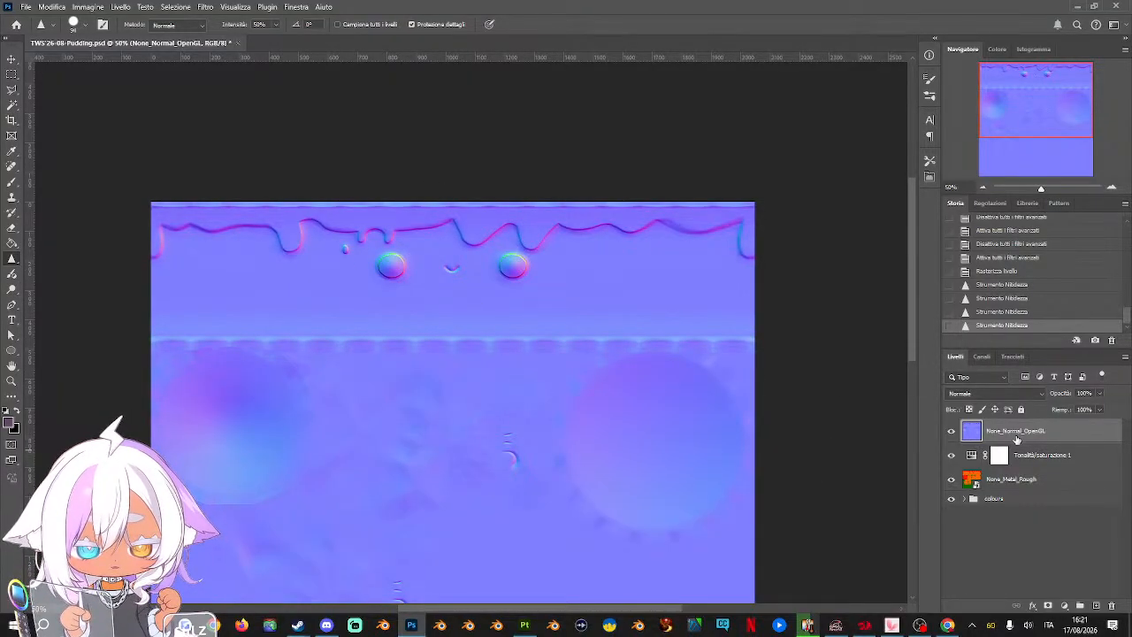
pyautogui.click(11, 60)
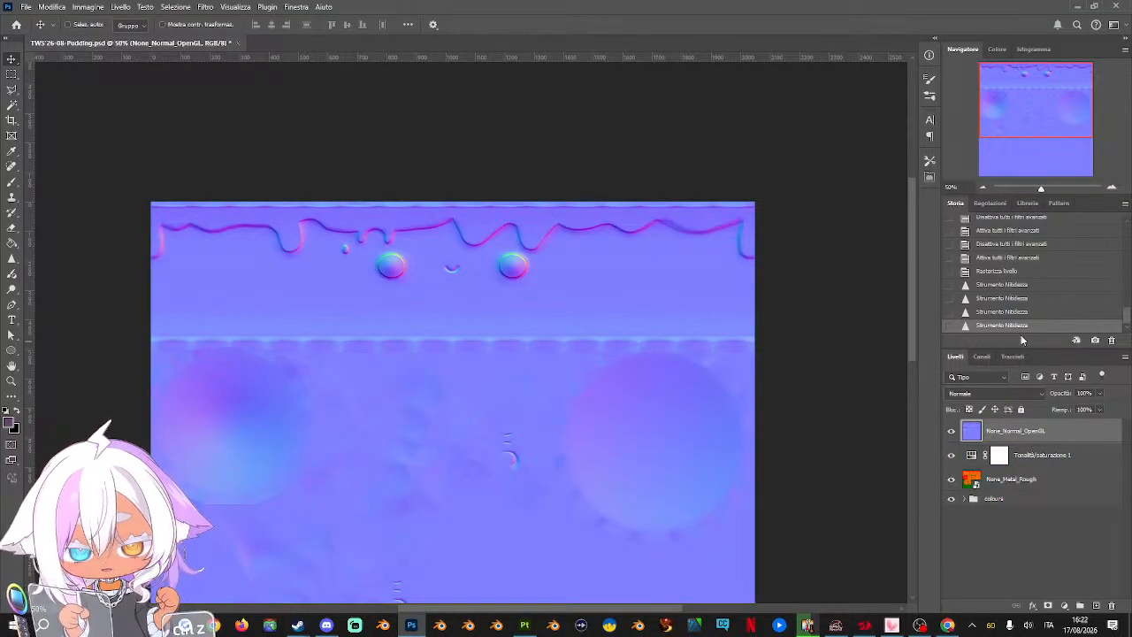
pyautogui.click(982, 187)
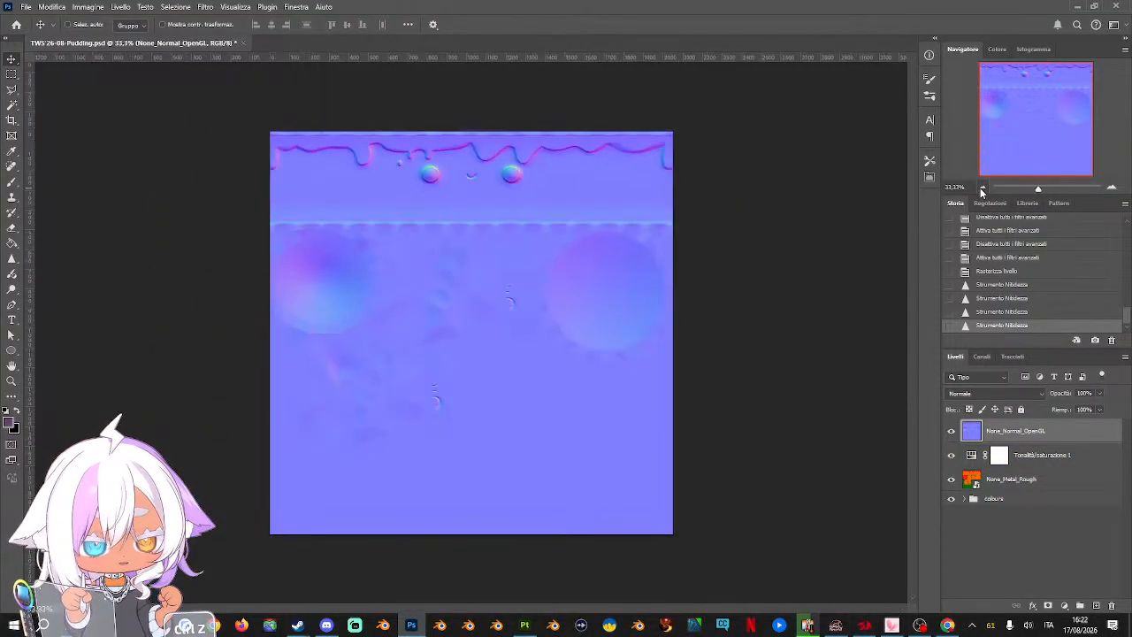
pyautogui.moveTo(902, 397); pyautogui.dragTo(545, 352)
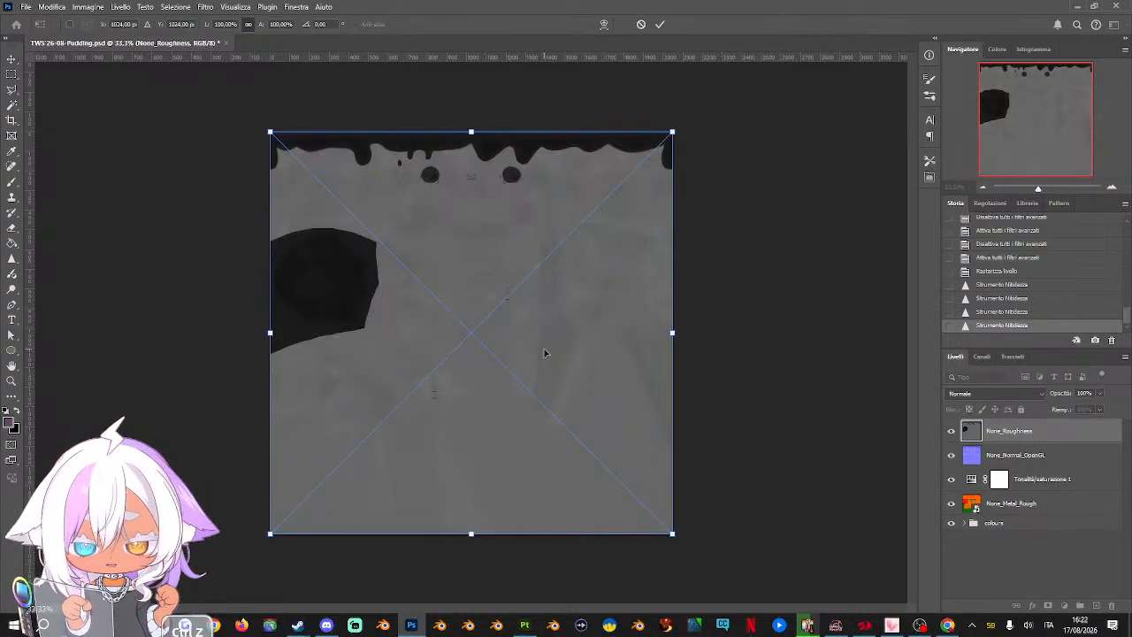
pyautogui.press('Return')
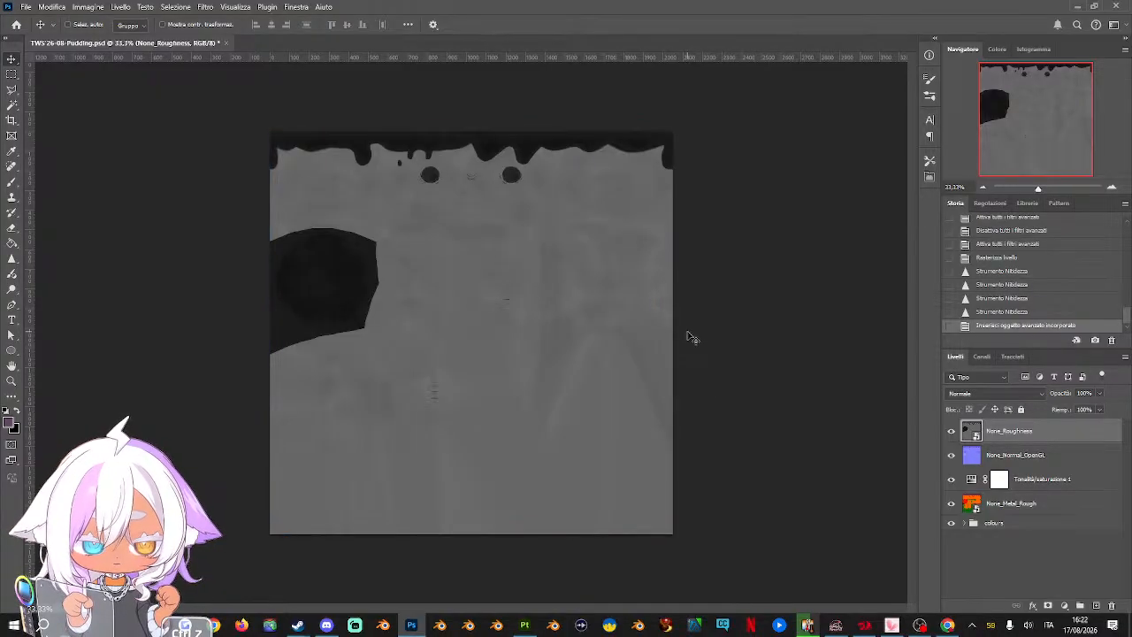
pyautogui.hotkey('ctrl', 'i')
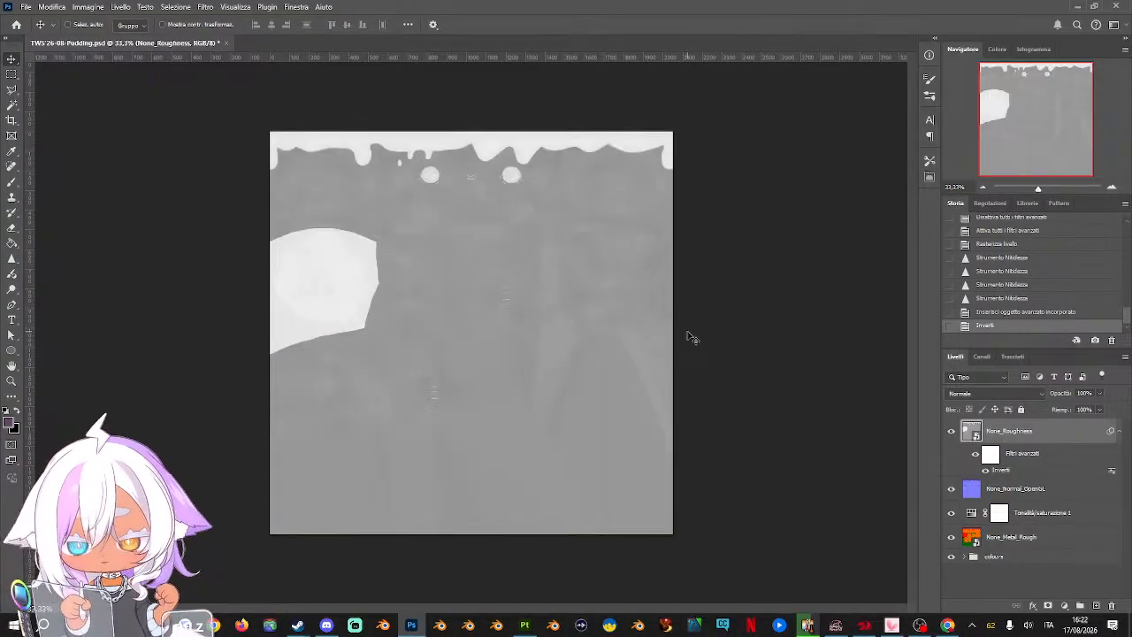
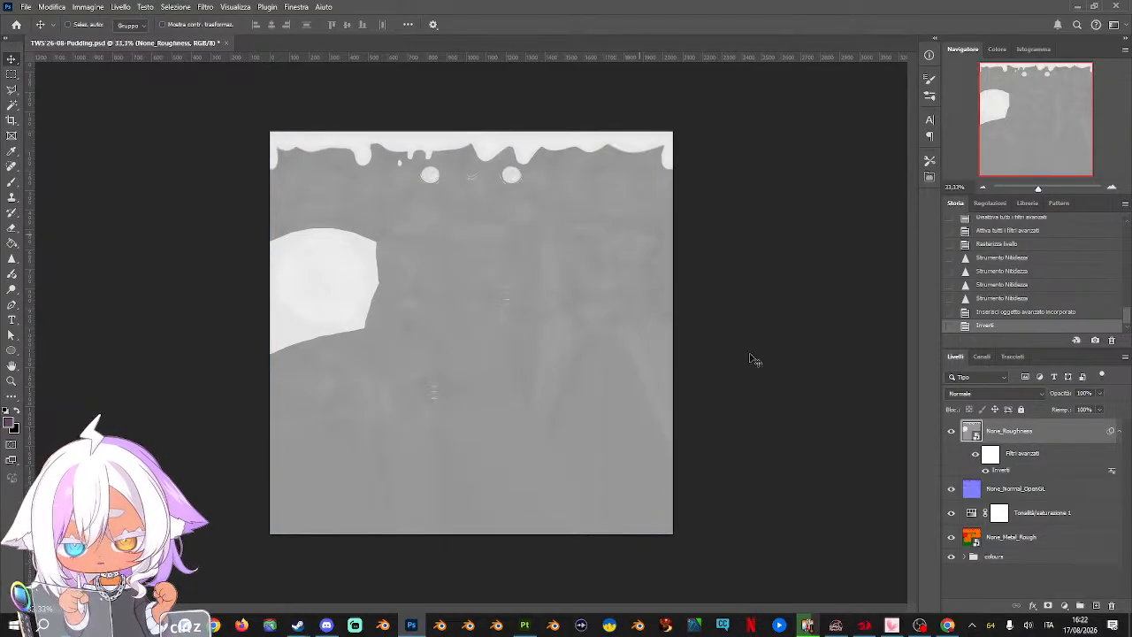
# Add a Levels adjustment above None_Roughness with input black 46 and input white 232, and save the document
pyautogui.click(1063, 606)
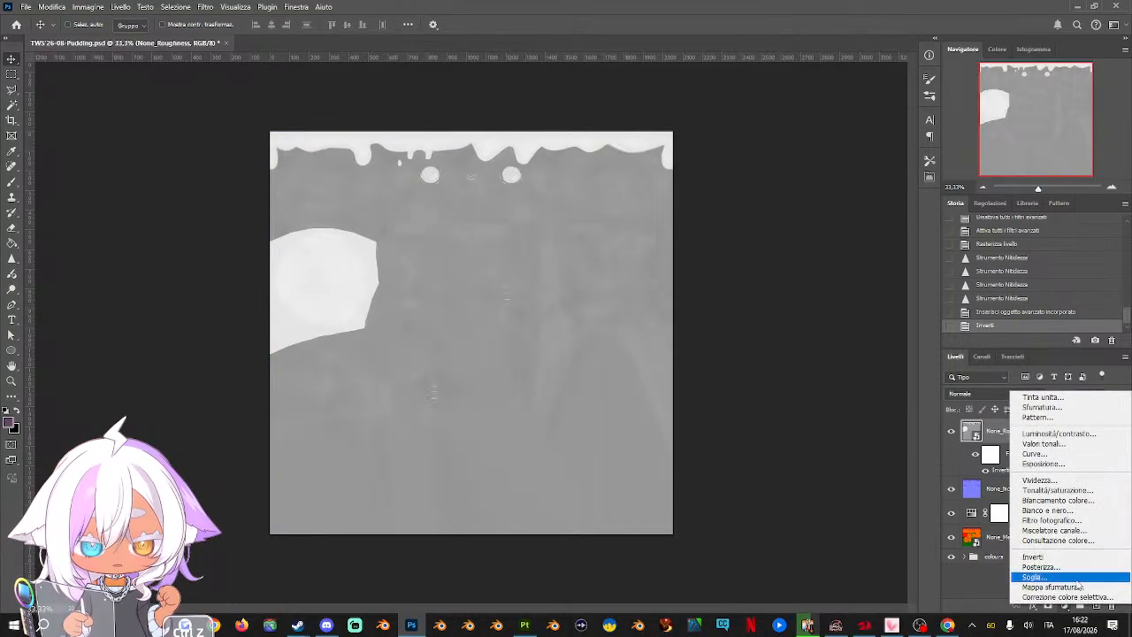
pyautogui.click(1073, 449)
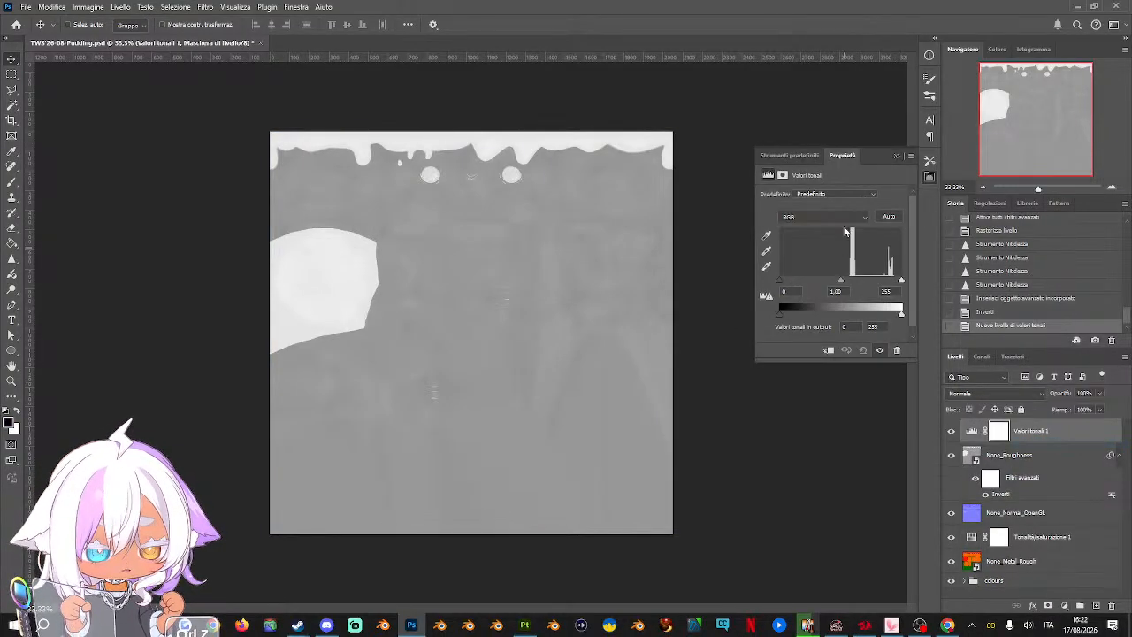
pyautogui.moveTo(779, 283); pyautogui.dragTo(801, 283)
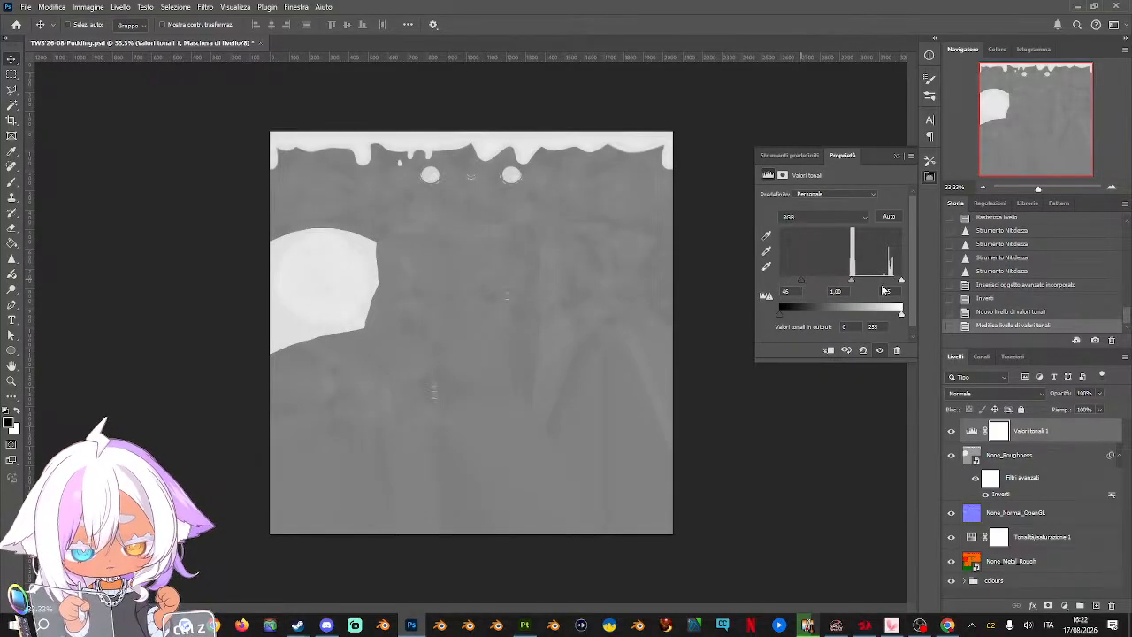
pyautogui.moveTo(901, 281); pyautogui.dragTo(889, 285)
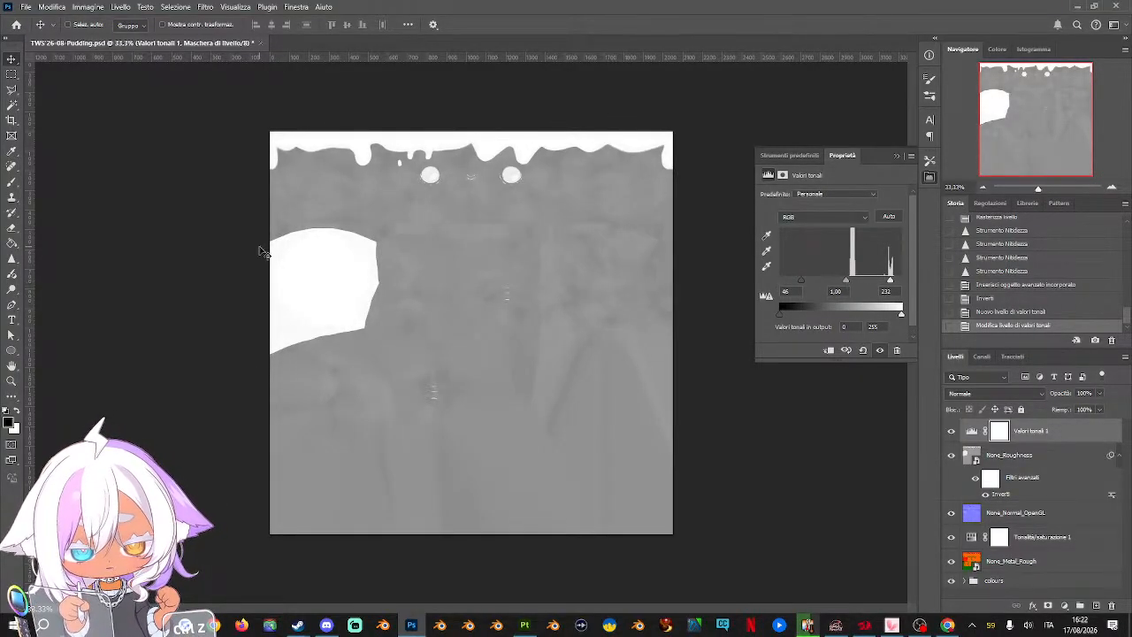
pyautogui.click(26, 6)
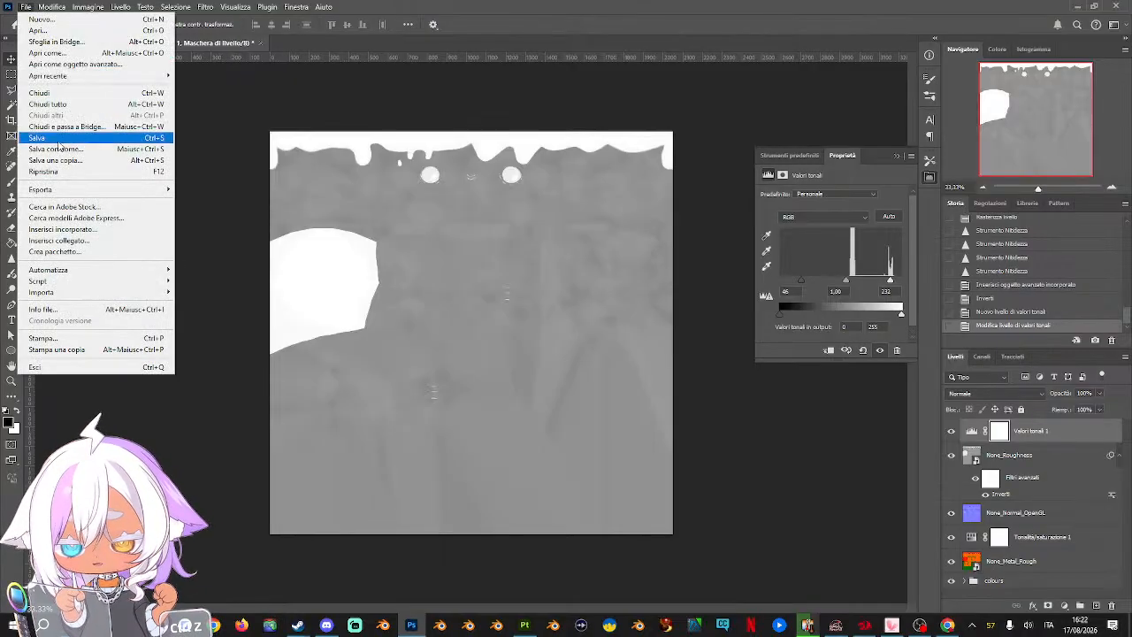
pyautogui.click(51, 139)
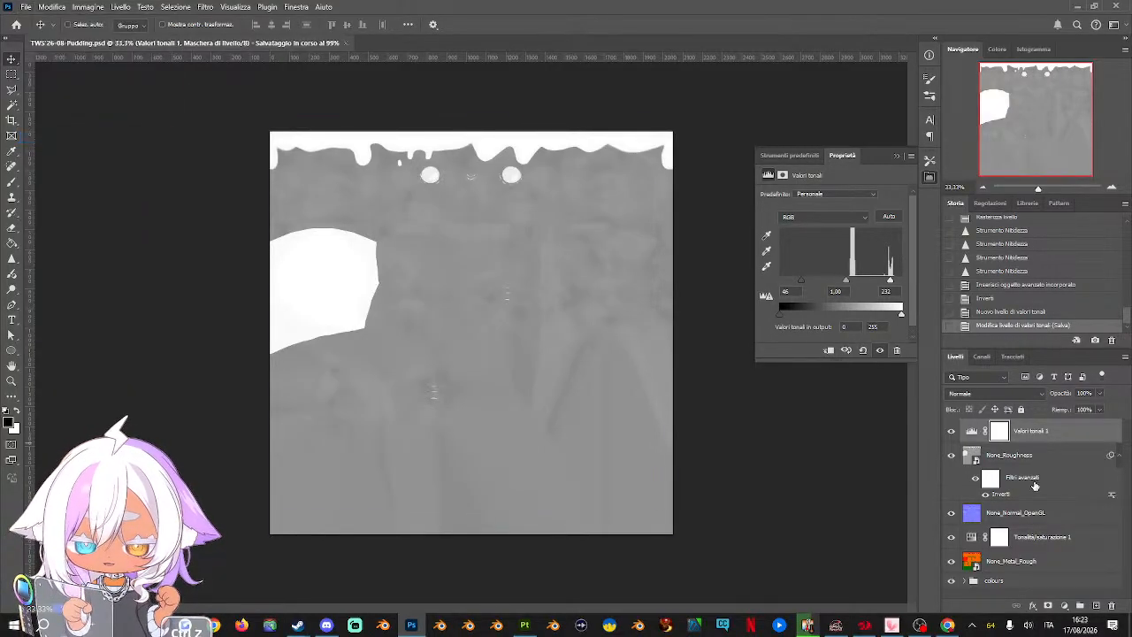
# Group the layers from the Levels adjustment down to None_Metal_Rough and name the group "materials"
pyautogui.click(1038, 454)
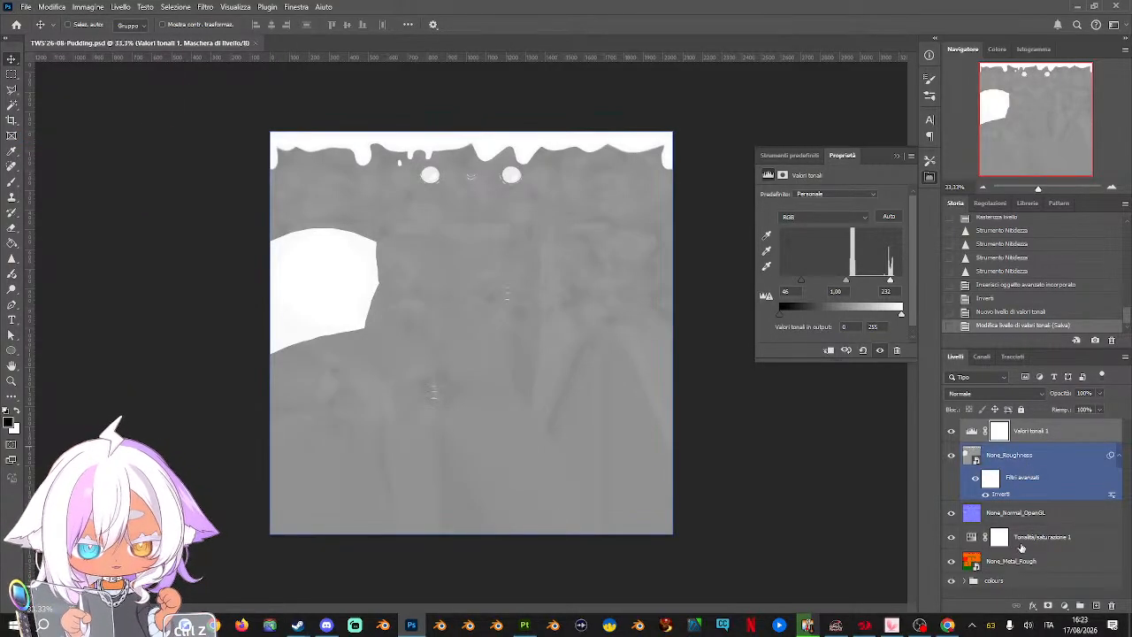
pyautogui.click(1045, 562)
pyautogui.keyDown('shift'); pyautogui.click(1052, 430); pyautogui.keyUp('shift')
pyautogui.hotkey('ctrl', 'g')
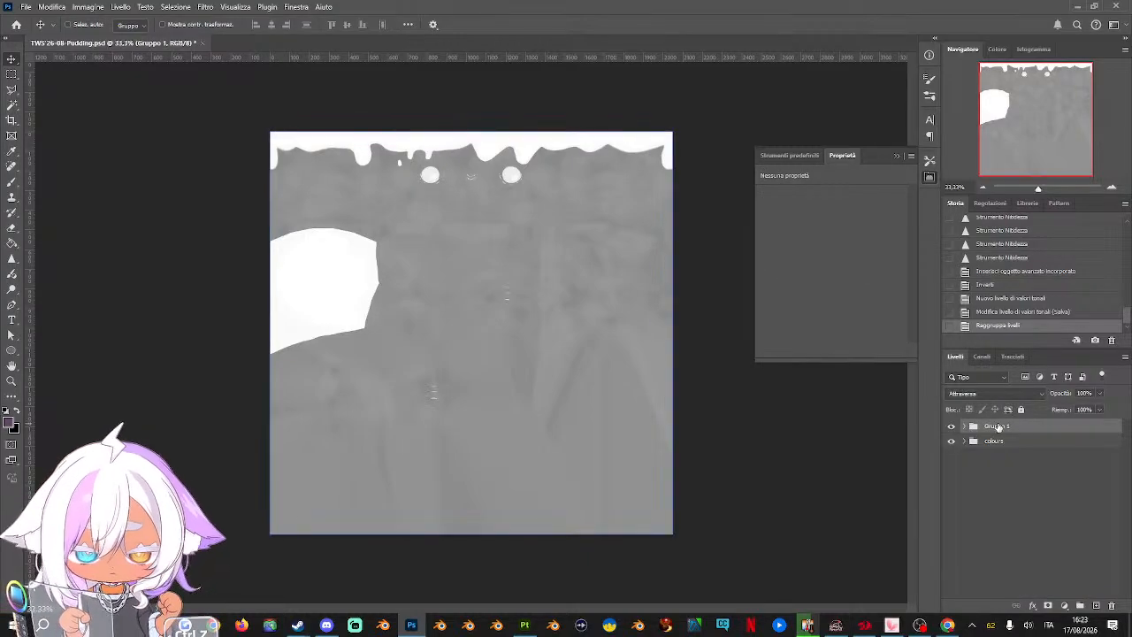
pyautogui.doubleClick(997, 425)
pyautogui.write('materials')
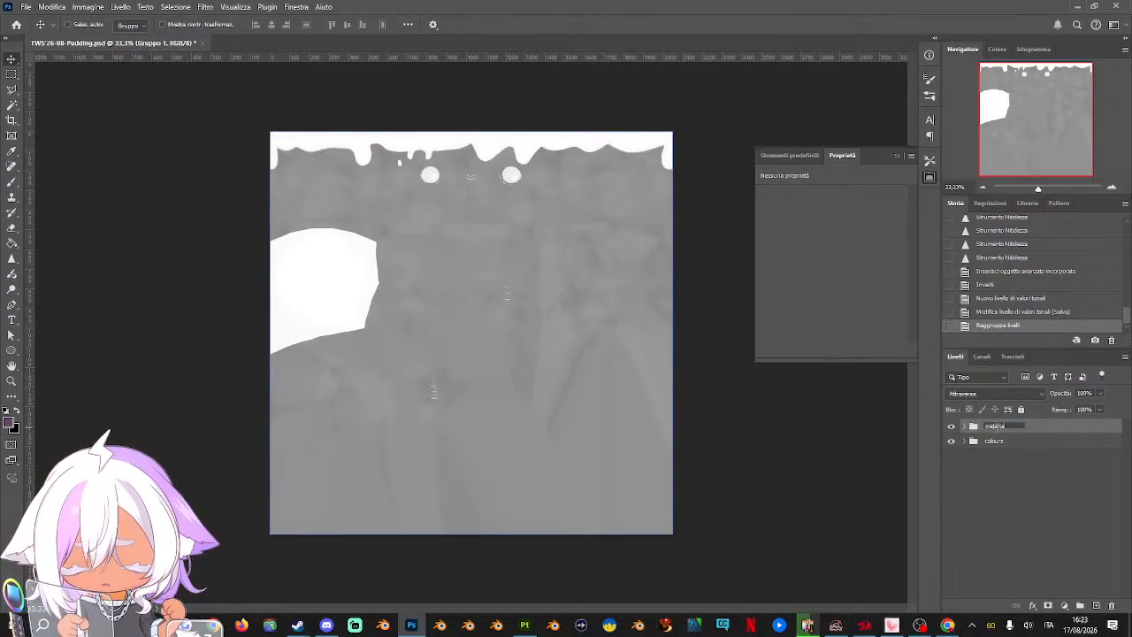
pyautogui.press('Return')
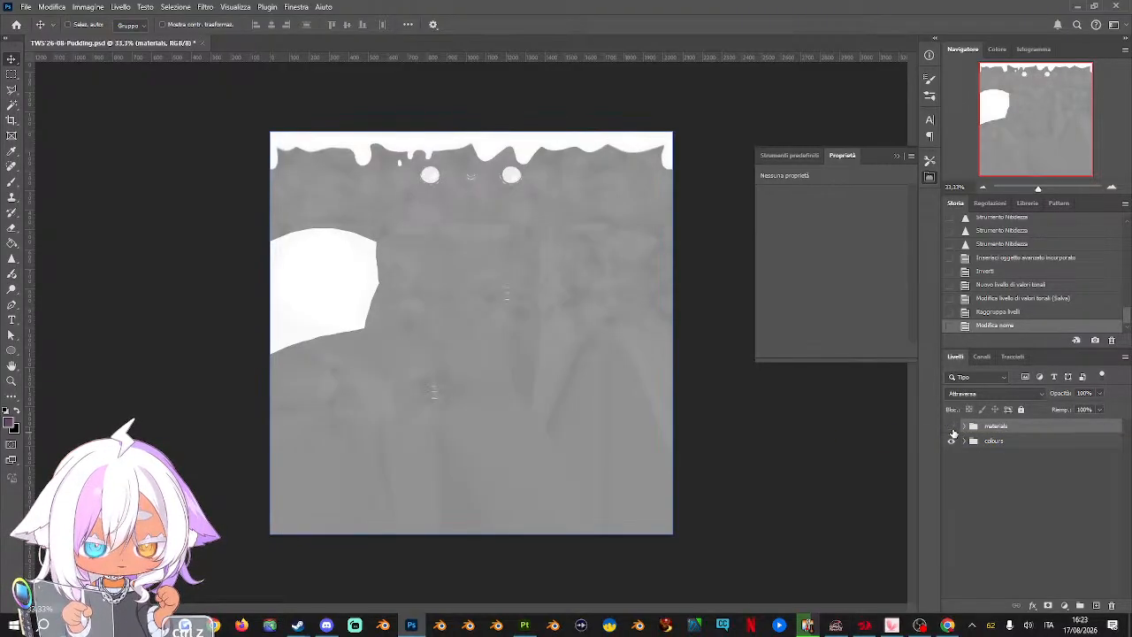
# Hide the materials group and, inside the colours group, hide every texture layer above None_Albedo_CARAMEL
pyautogui.click(952, 429)
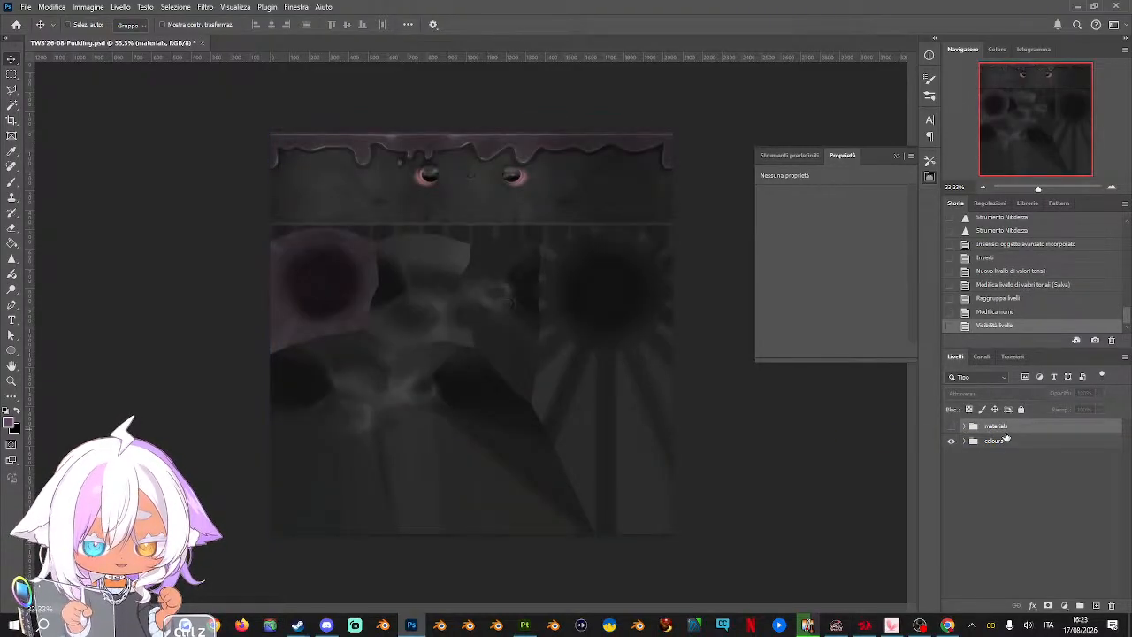
pyautogui.click(969, 442)
pyautogui.click(966, 442)
pyautogui.click(986, 486)
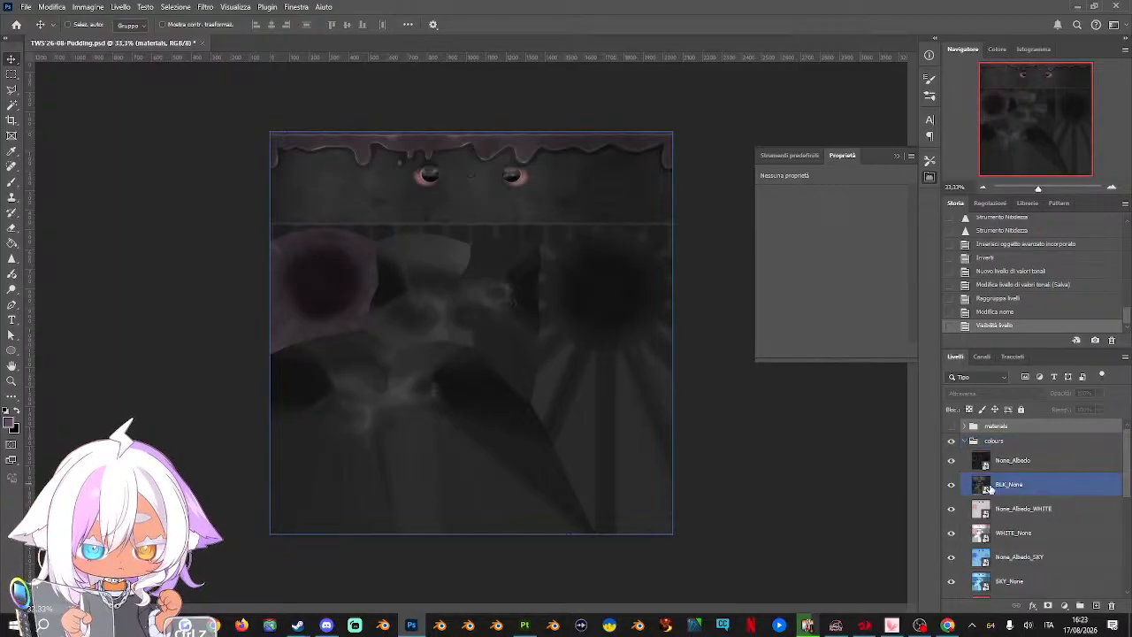
pyautogui.click(972, 465)
pyautogui.moveTo(954, 560); pyautogui.dragTo(952, 581)
pyautogui.scroll(-7, 1009, 525)
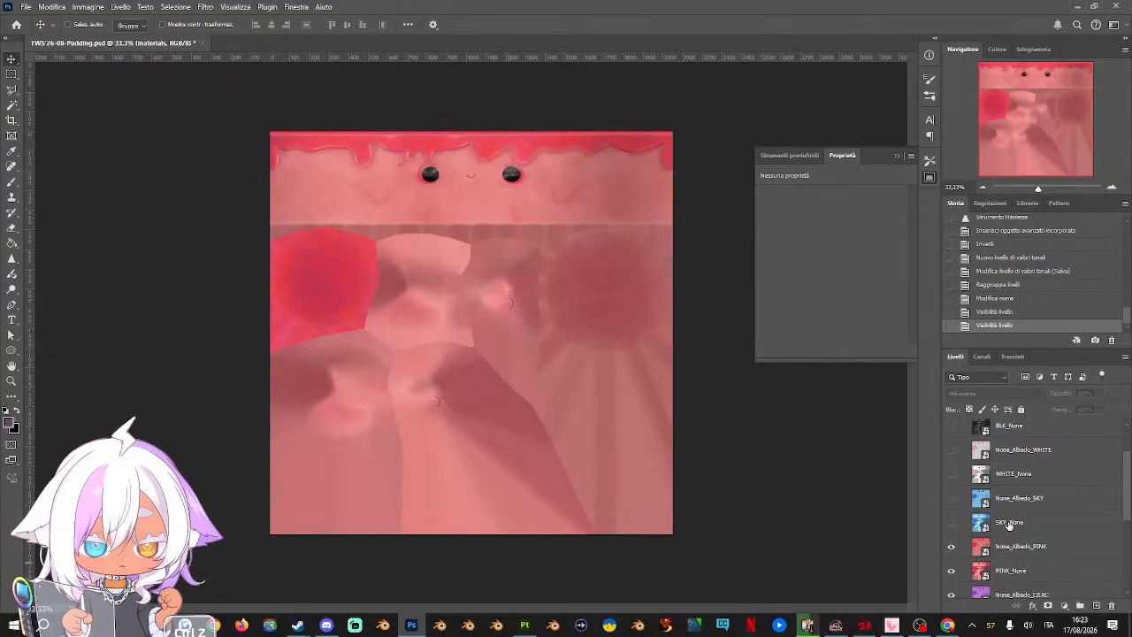
pyautogui.click(966, 493)
pyautogui.moveTo(951, 501); pyautogui.dragTo(953, 578)
pyautogui.scroll(-7, 1009, 528)
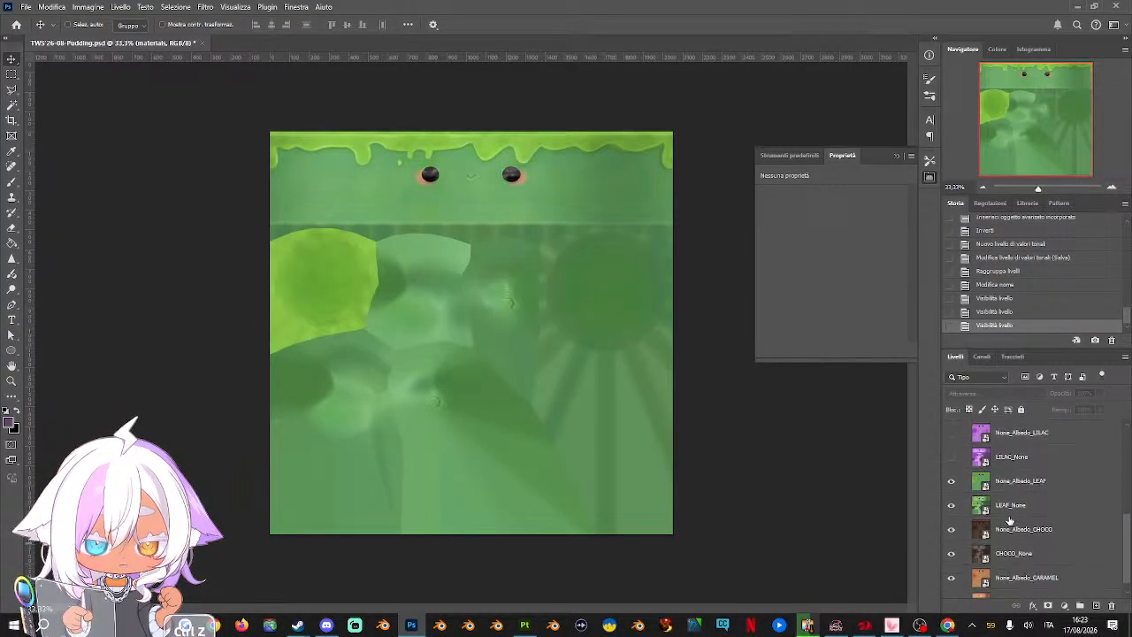
pyautogui.moveTo(952, 482); pyautogui.dragTo(955, 563)
pyautogui.scroll(-1, 1032, 536)
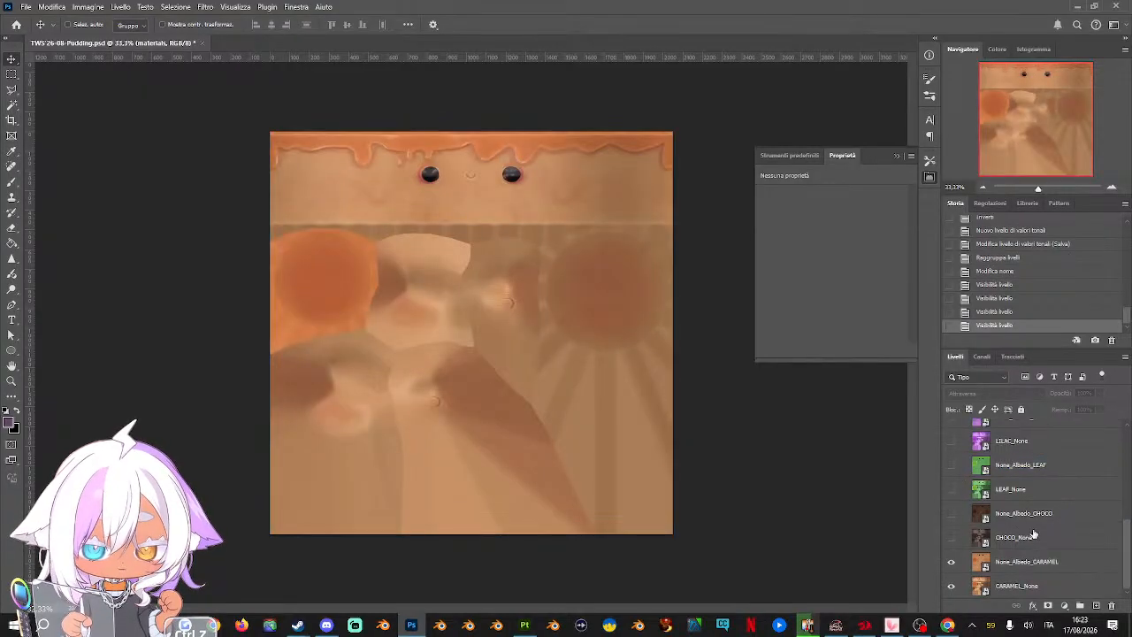
# Save a copy of the caramel colour texture as a JPEG
pyautogui.click(26, 7)
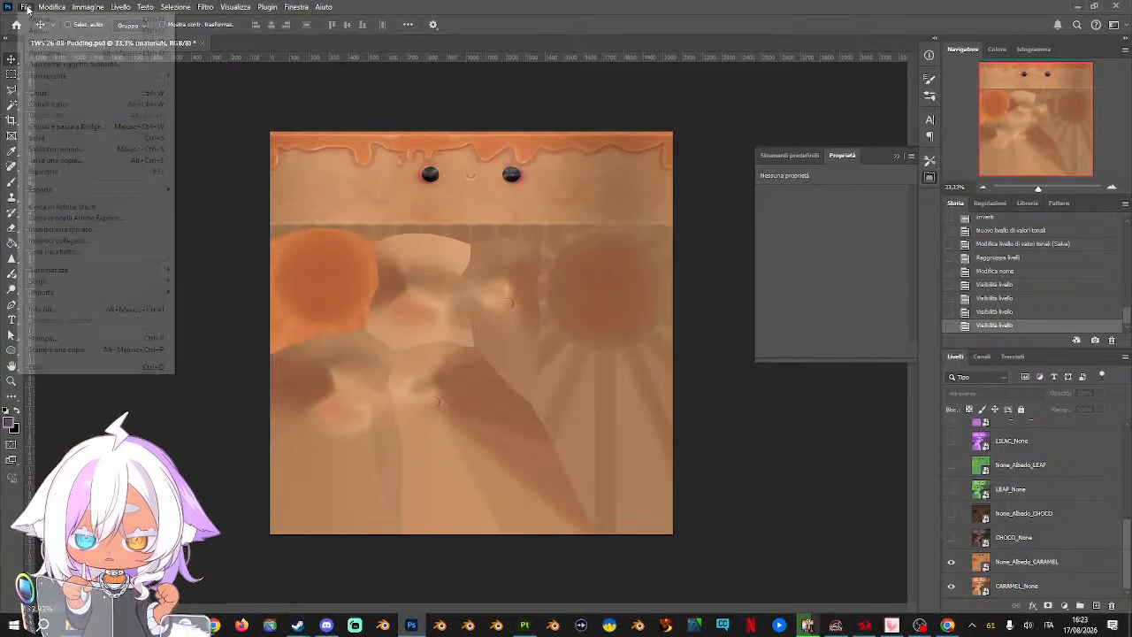
pyautogui.moveTo(74, 76)
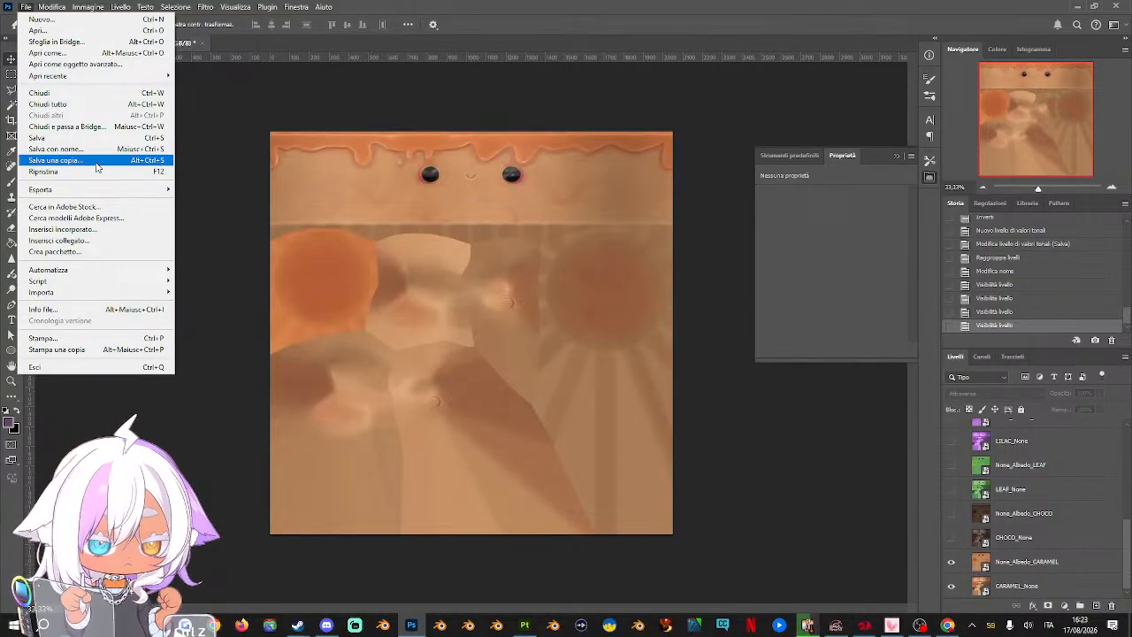
pyautogui.click(97, 167)
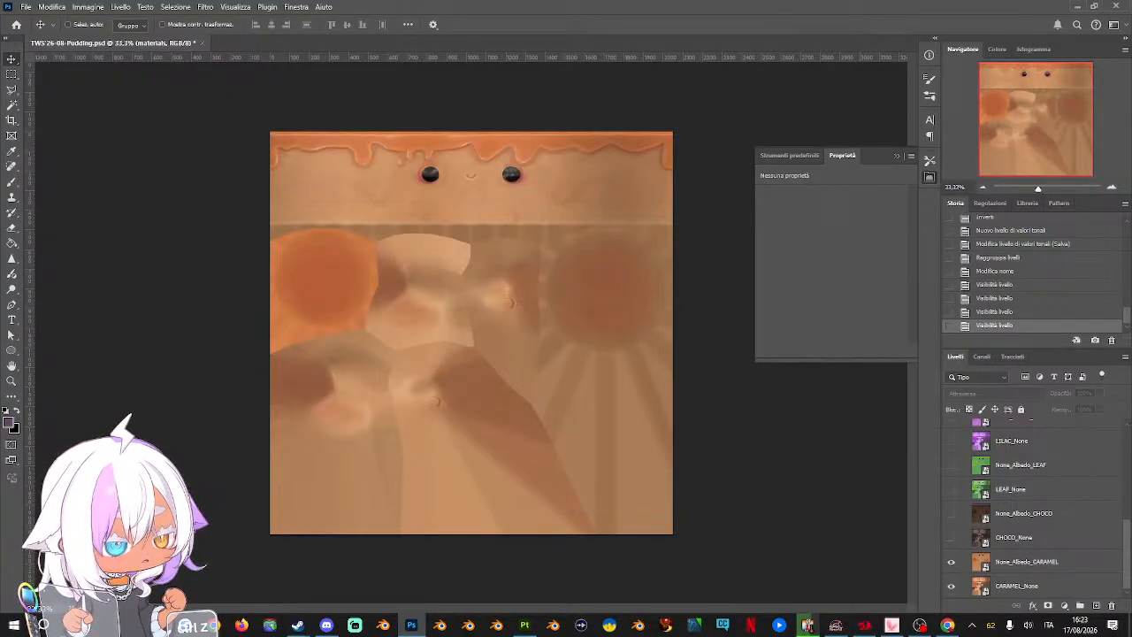
pyautogui.click(517, 115)
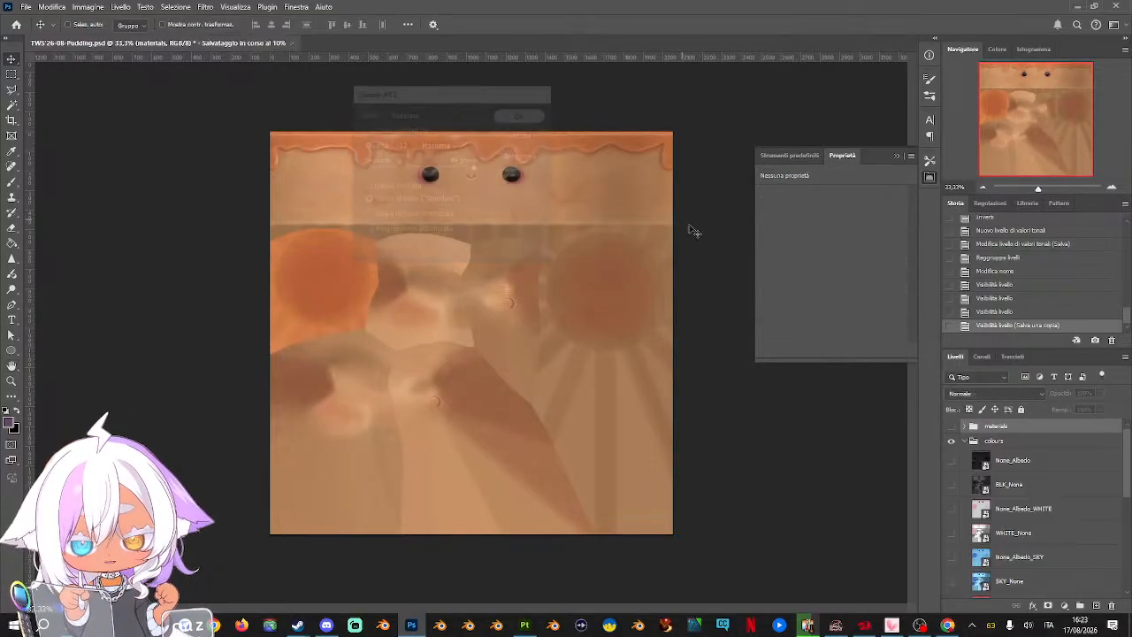
# Hide the colours group, show the materials group, and hide its Levels and None_Roughness layers to expose None_Normal_OpenGL
pyautogui.click(951, 440)
pyautogui.click(952, 426)
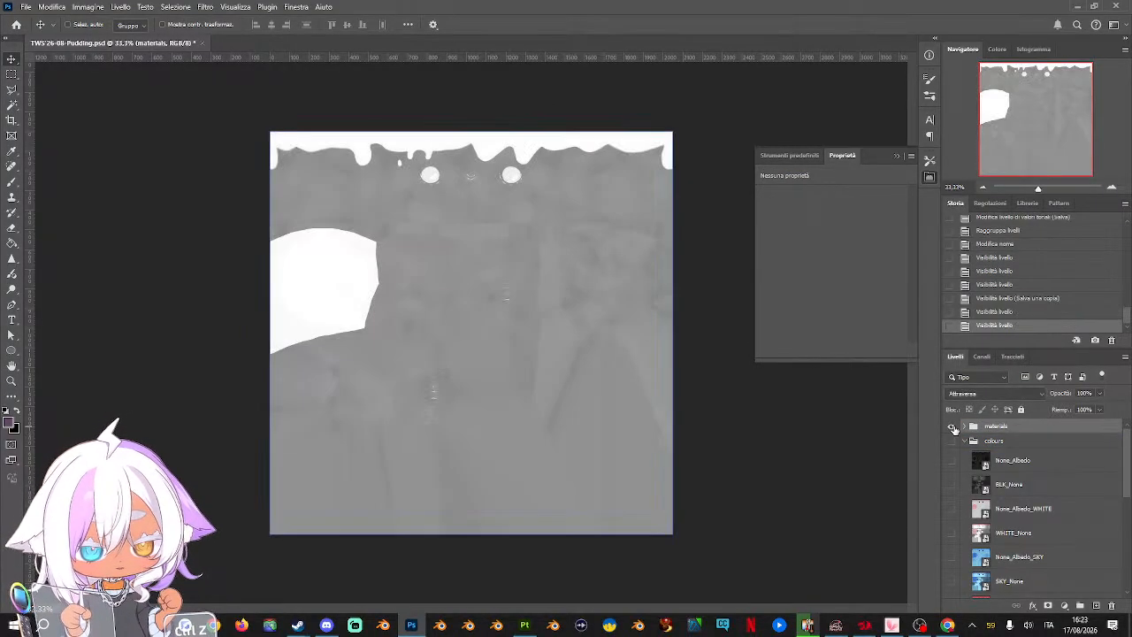
pyautogui.click(963, 426)
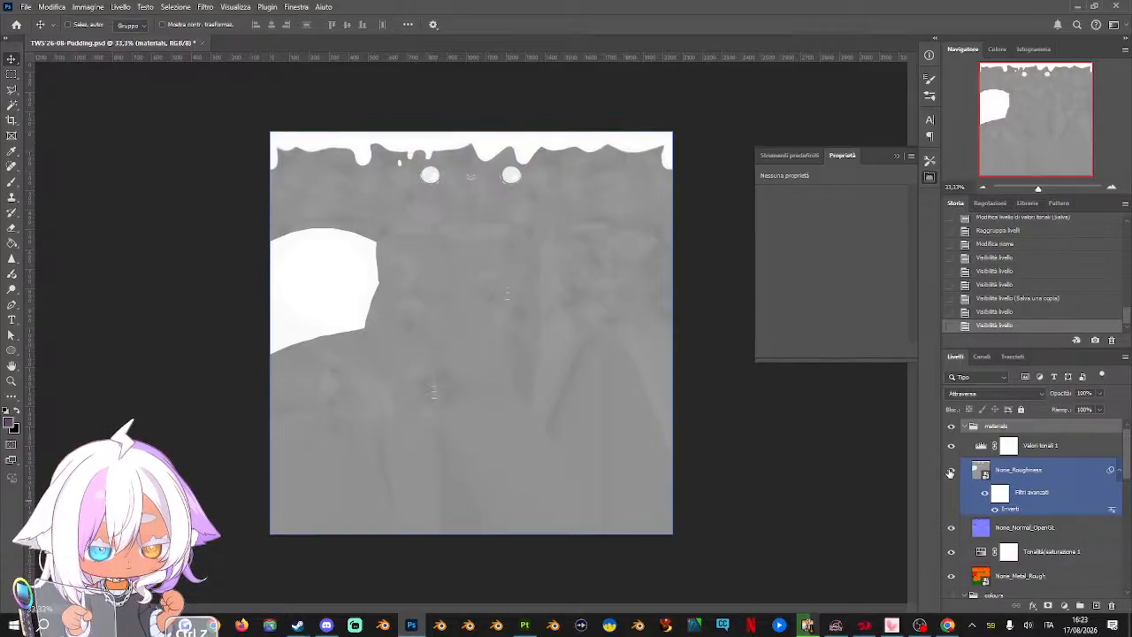
pyautogui.click(950, 471)
pyautogui.click(1073, 529)
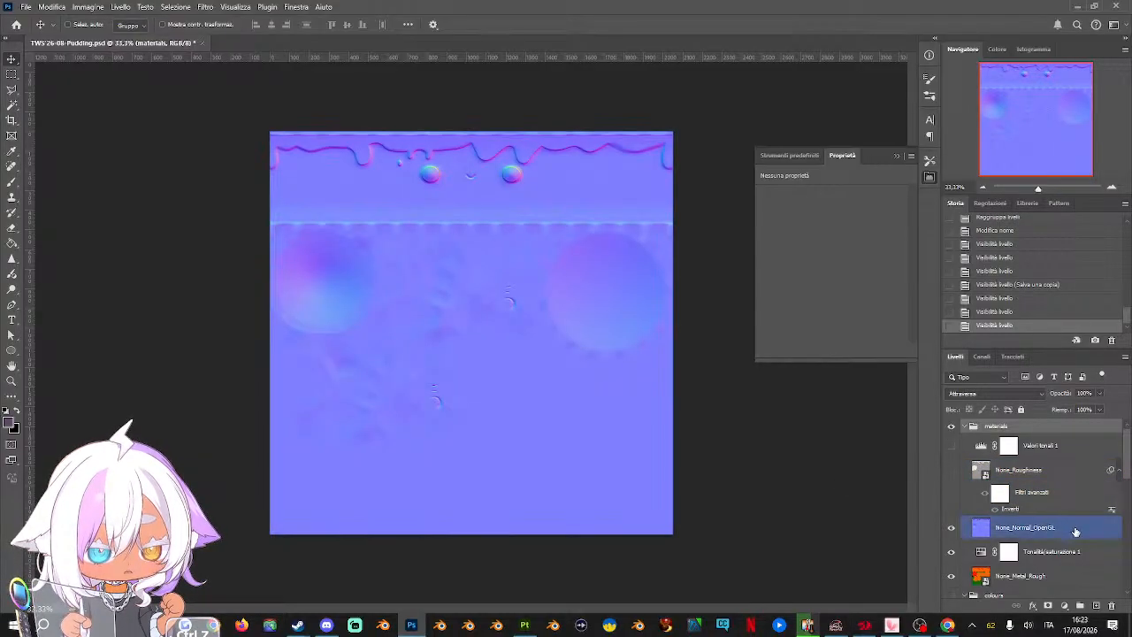
# Save a copy of the normal map texture and save the Photoshop document
pyautogui.click(26, 8)
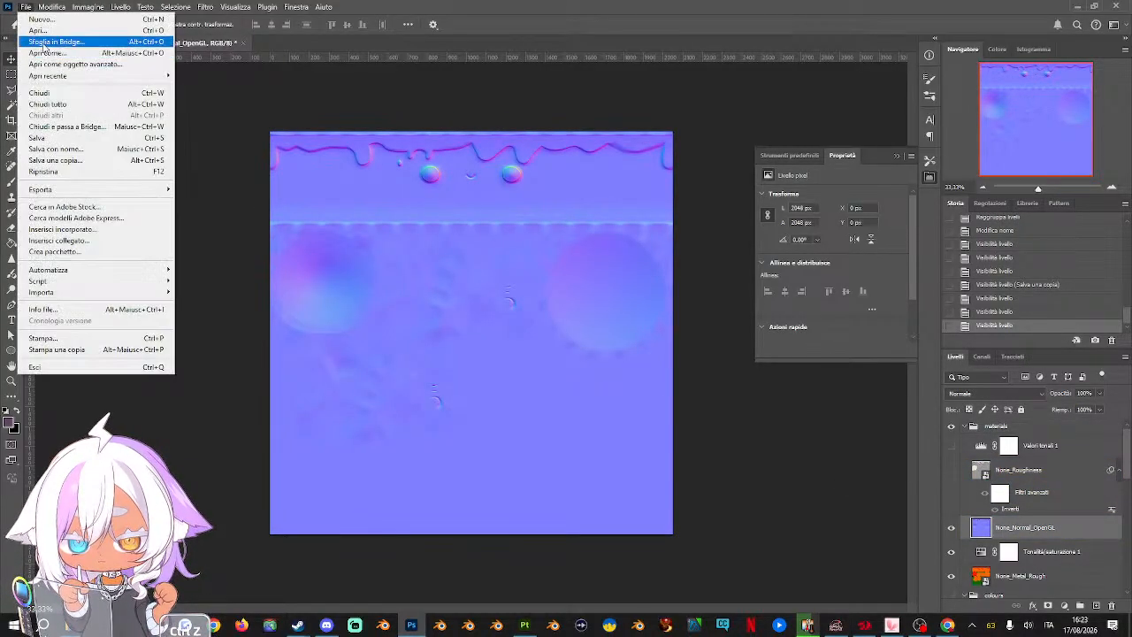
pyautogui.click(71, 165)
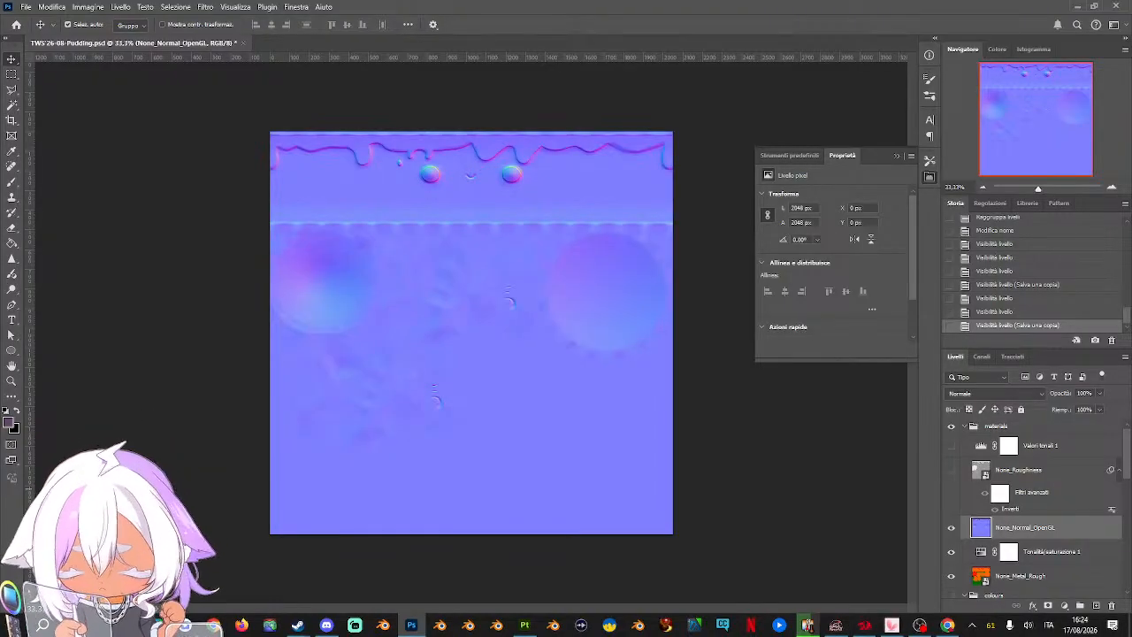
pyautogui.hotkey('ctrl', 's')
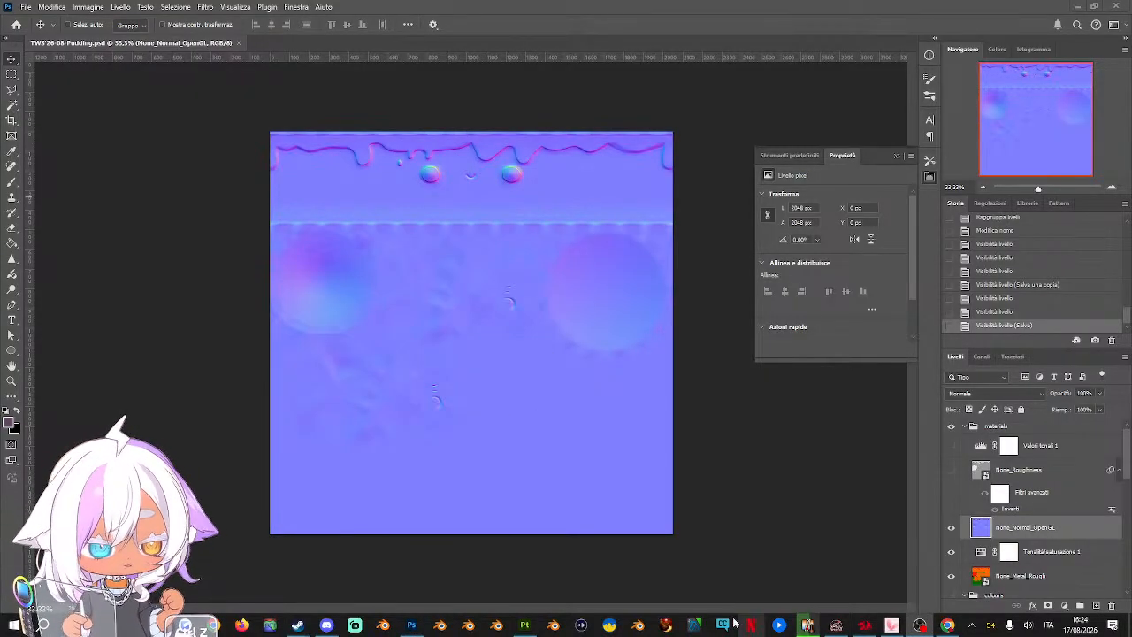
# Switch to Blender and open the recent file TWS'26-08-Pudding.blend
pyautogui.click(439, 625)
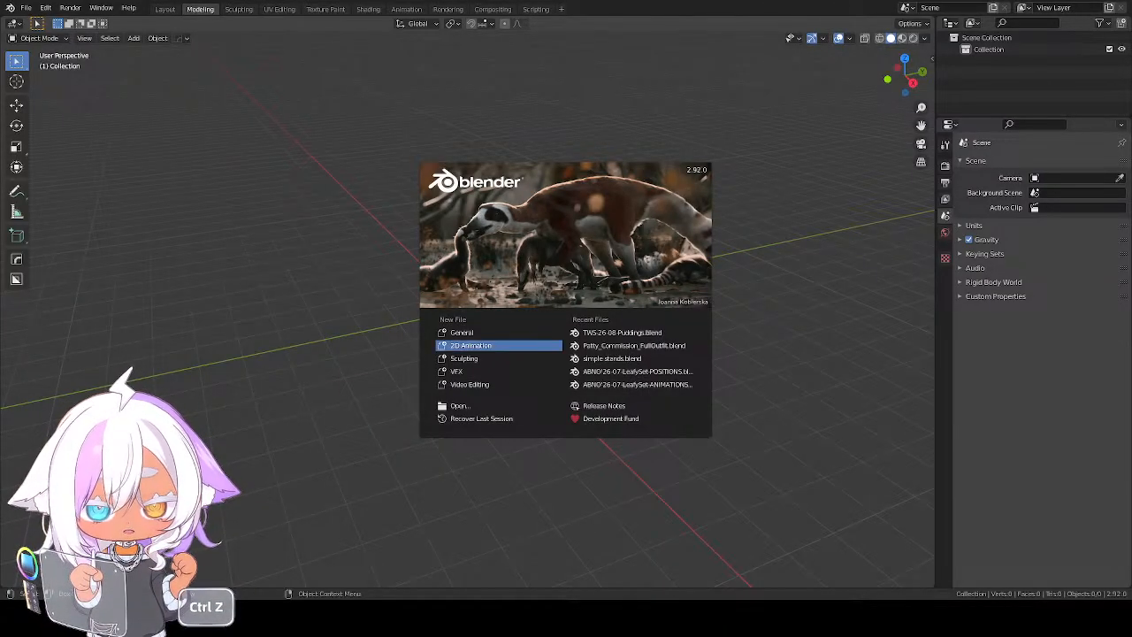
pyautogui.click(638, 333)
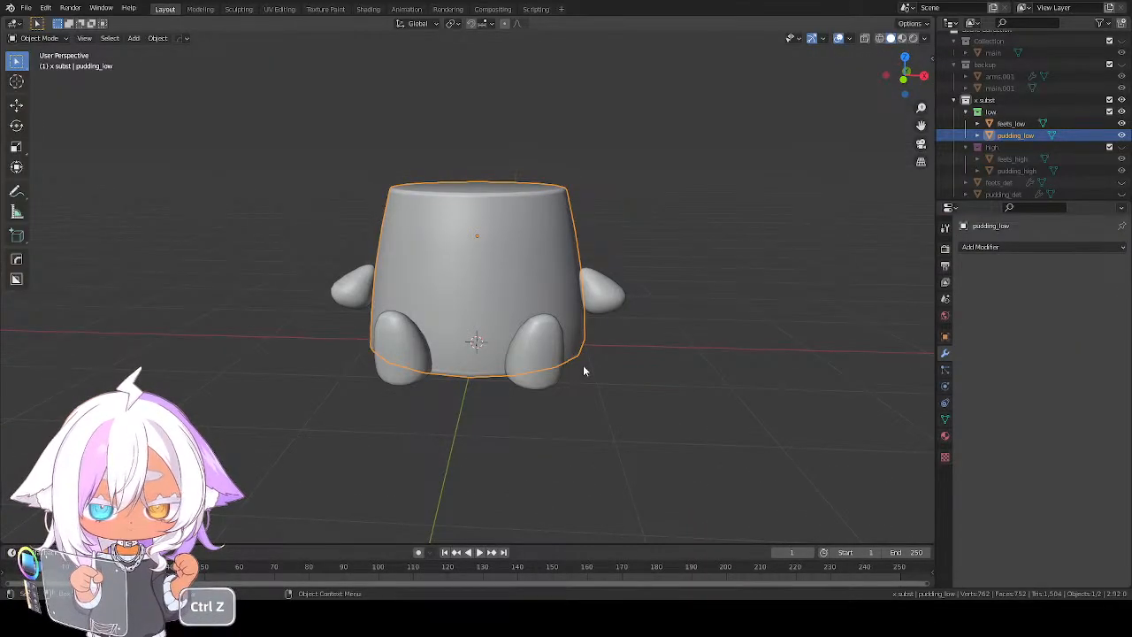
pyautogui.moveTo(493, 374); pyautogui.dragTo(528, 374, button='middle')
pyautogui.hotkey('ctrl', 'z')
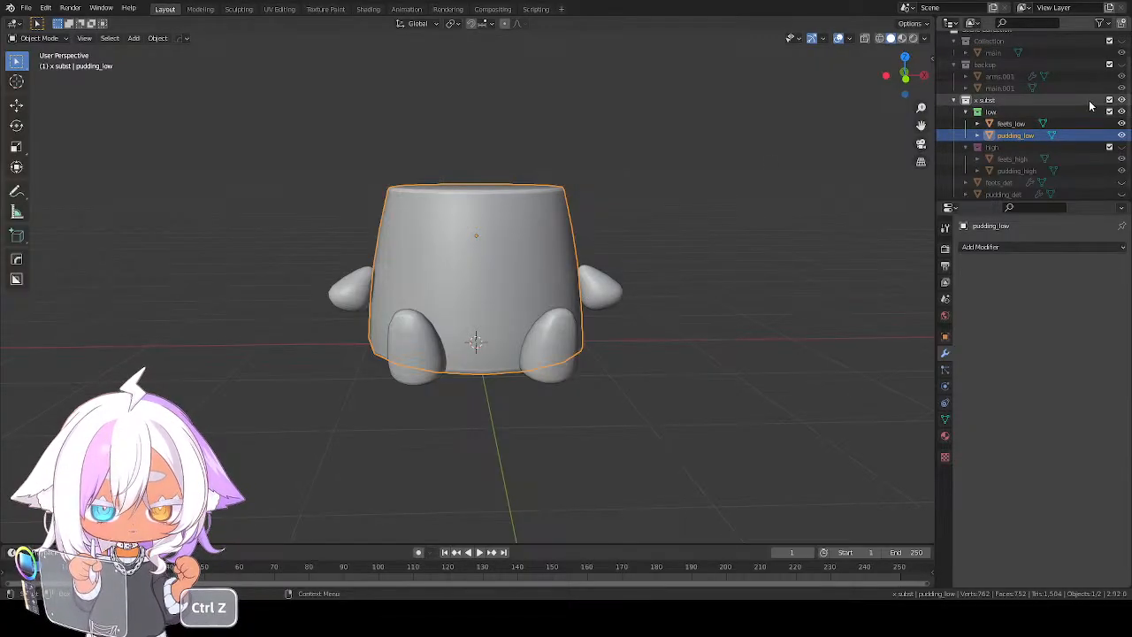
# Hide and collapse the x subst collection, then show Collection with the main pudding model selected
pyautogui.hotkey('ctrl', 'z')
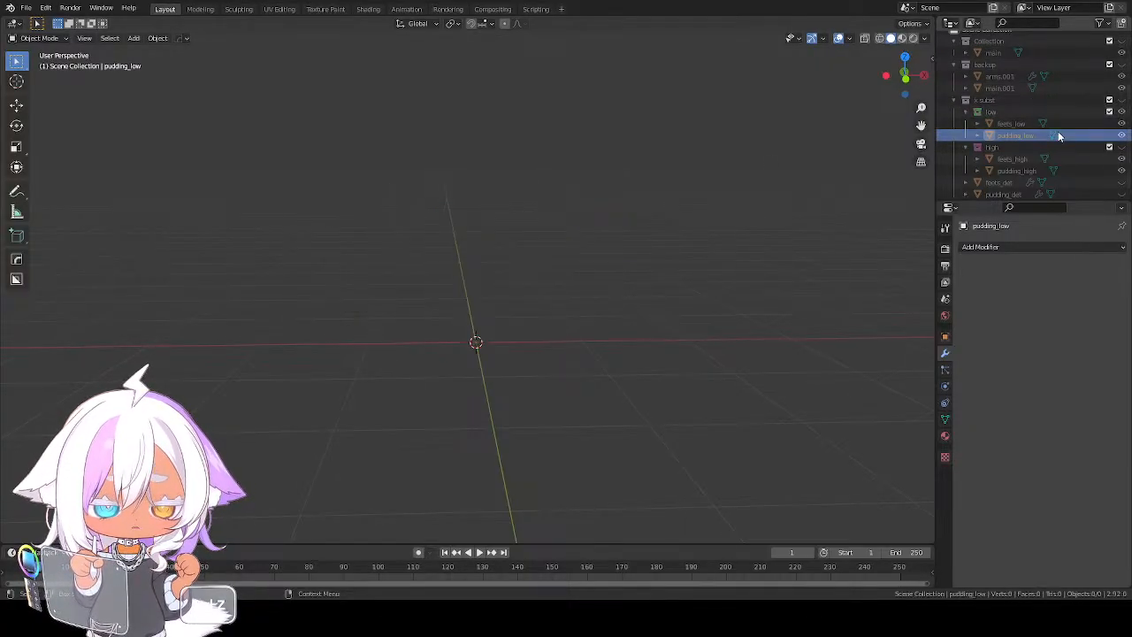
pyautogui.click(954, 100)
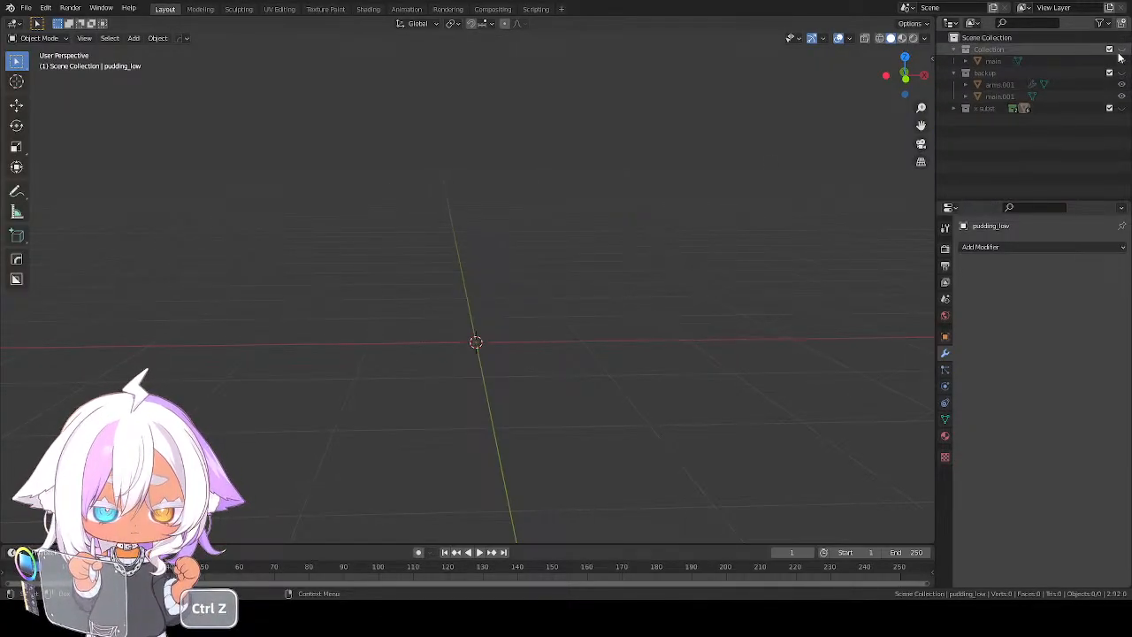
pyautogui.hotkey('ctrl', 'z')
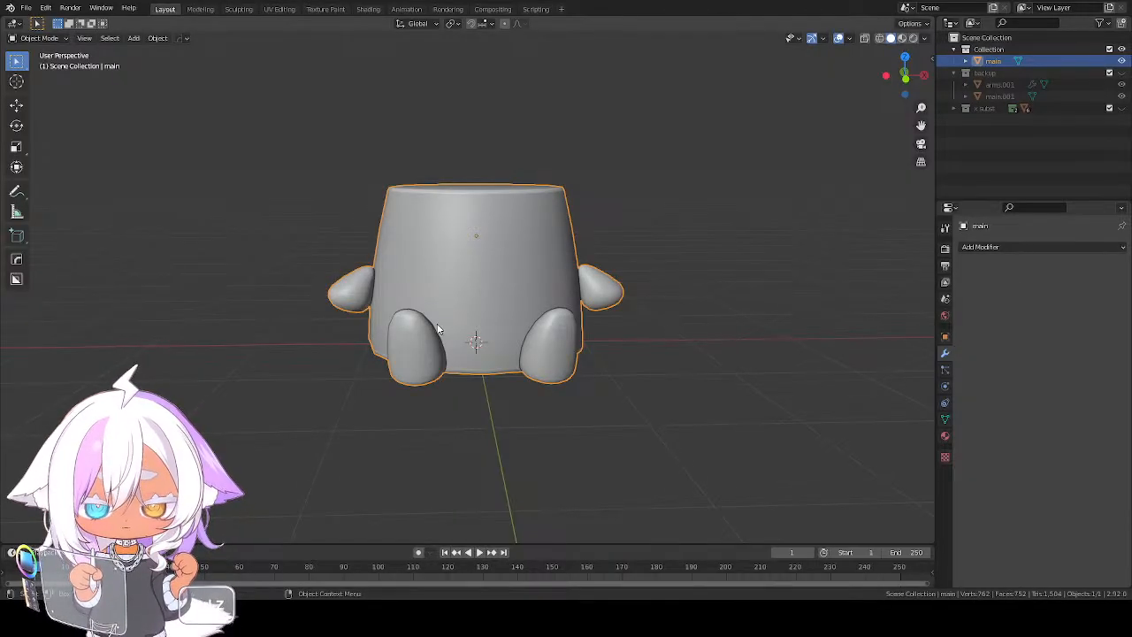
pyautogui.moveTo(439, 329); pyautogui.dragTo(403, 343, button='middle')
pyautogui.hotkey('ctrl', 'z')
# Create a new material on the main object and name it 00-BASE
pyautogui.click(945, 436)
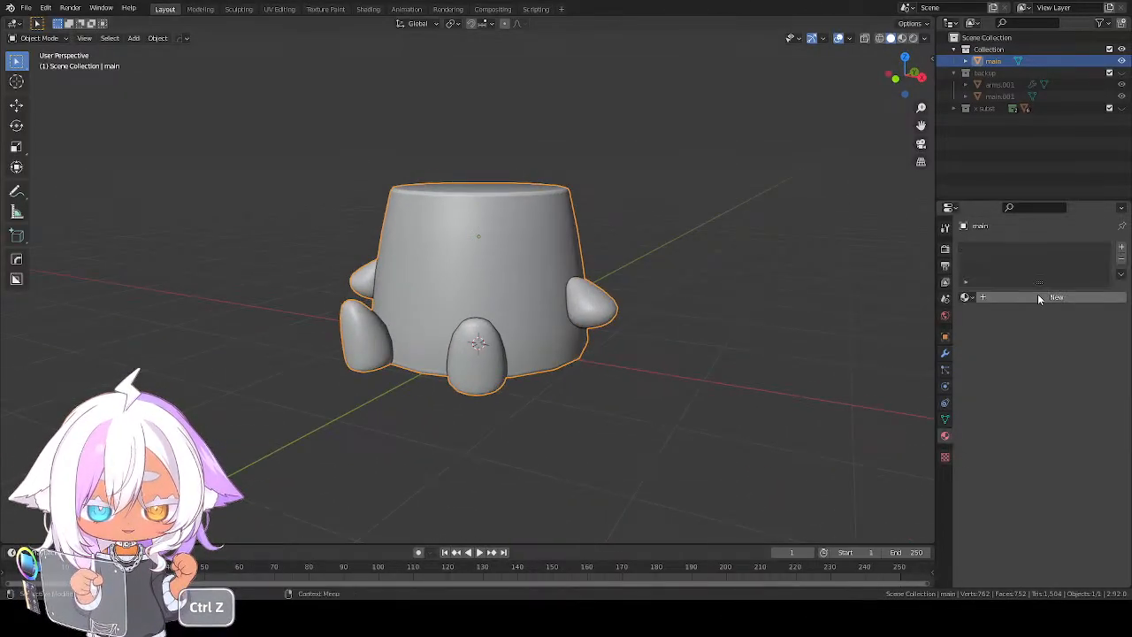
pyautogui.click(1008, 295)
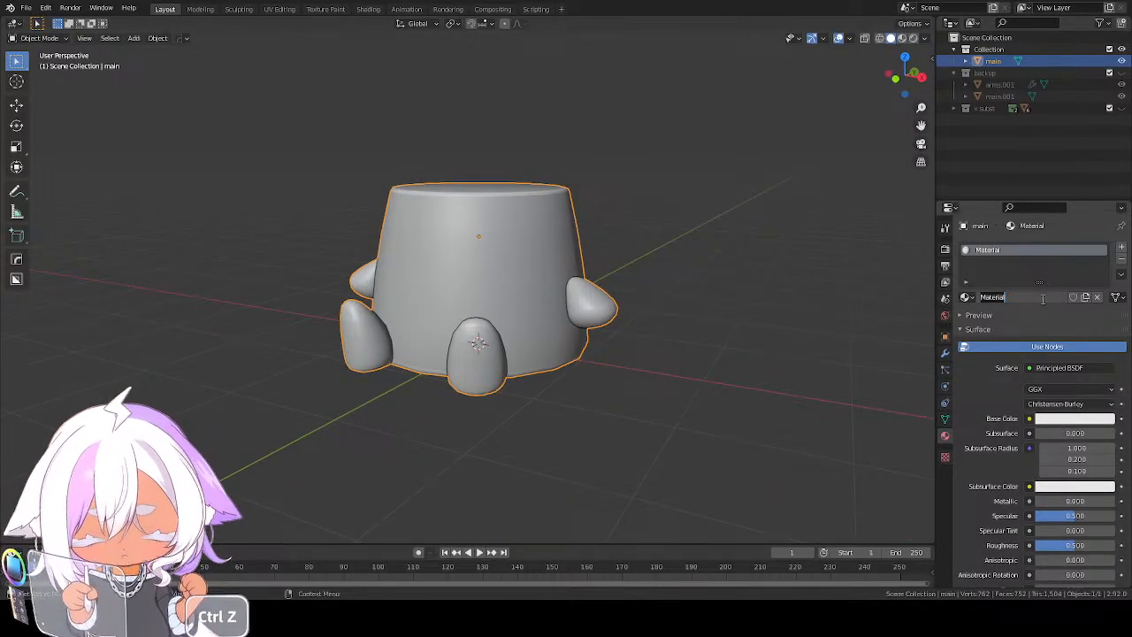
pyautogui.write('00-BASE')
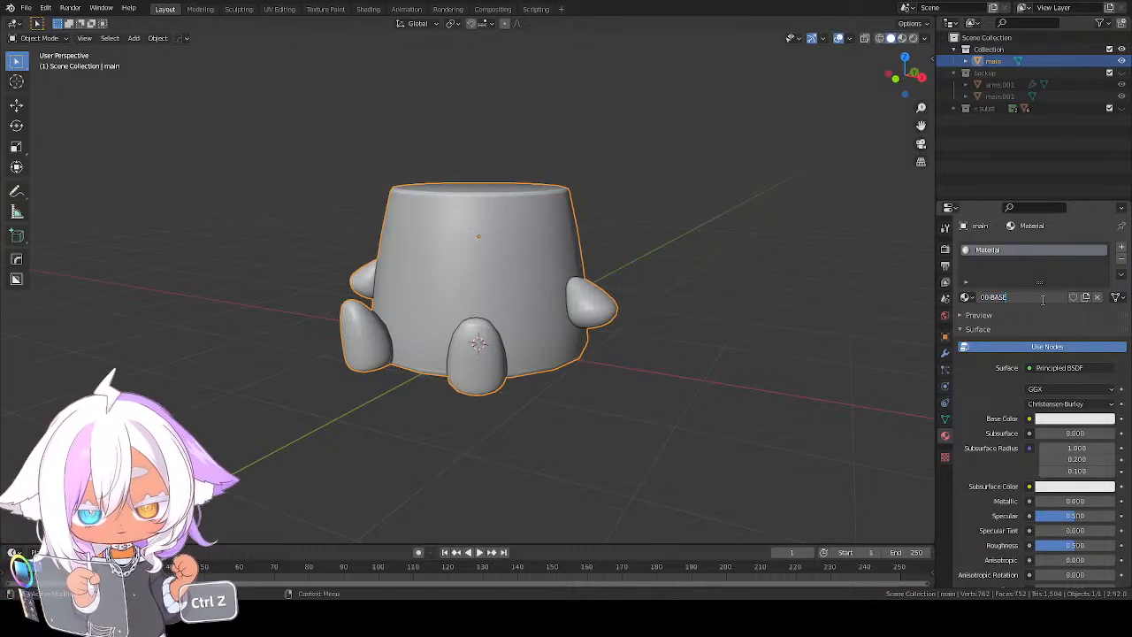
pyautogui.press('Return')
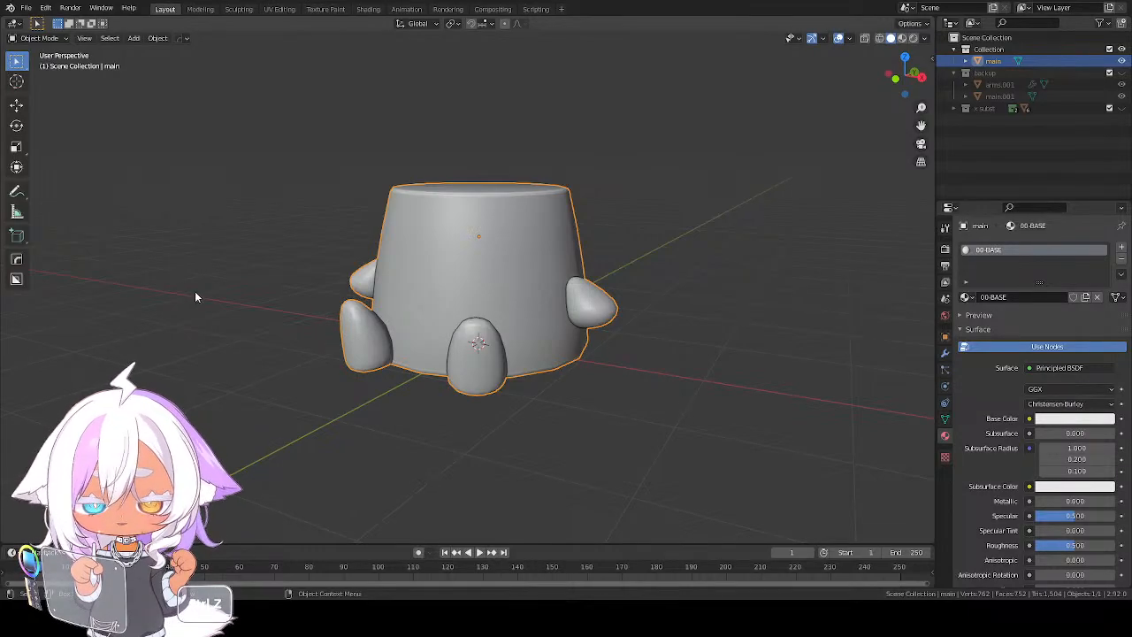
# Open the Shading workspace to edit the 00-BASE material on the pudding model
pyautogui.moveTo(453, 327); pyautogui.dragTo(424, 315, button='middle')
pyautogui.hotkey('ctrl', 'z')
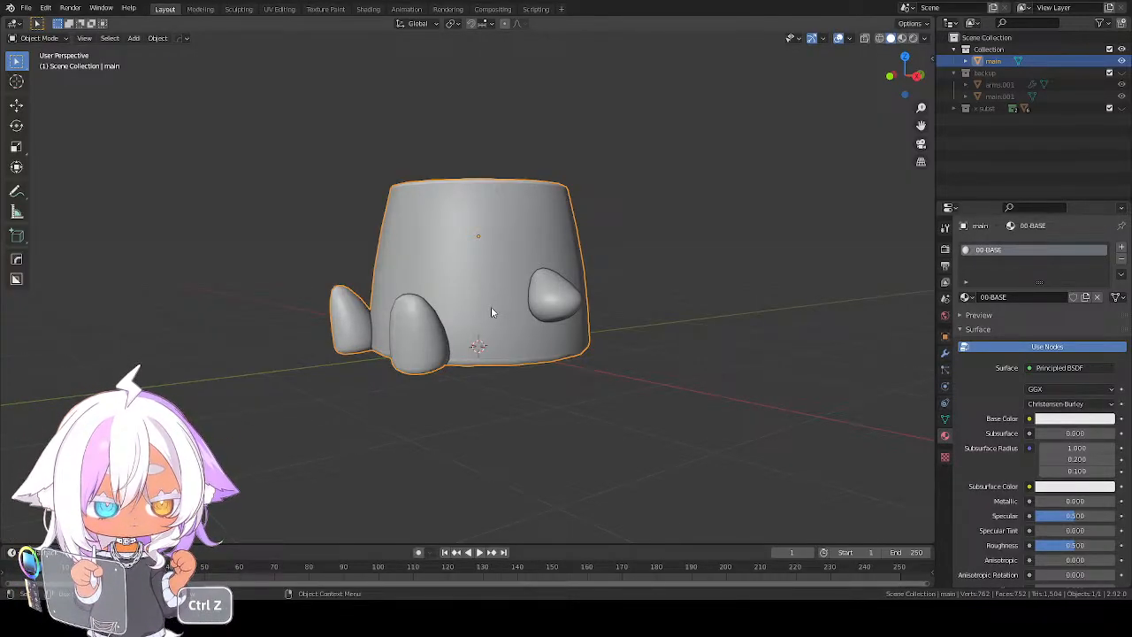
pyautogui.moveTo(492, 312); pyautogui.dragTo(545, 343, button='middle')
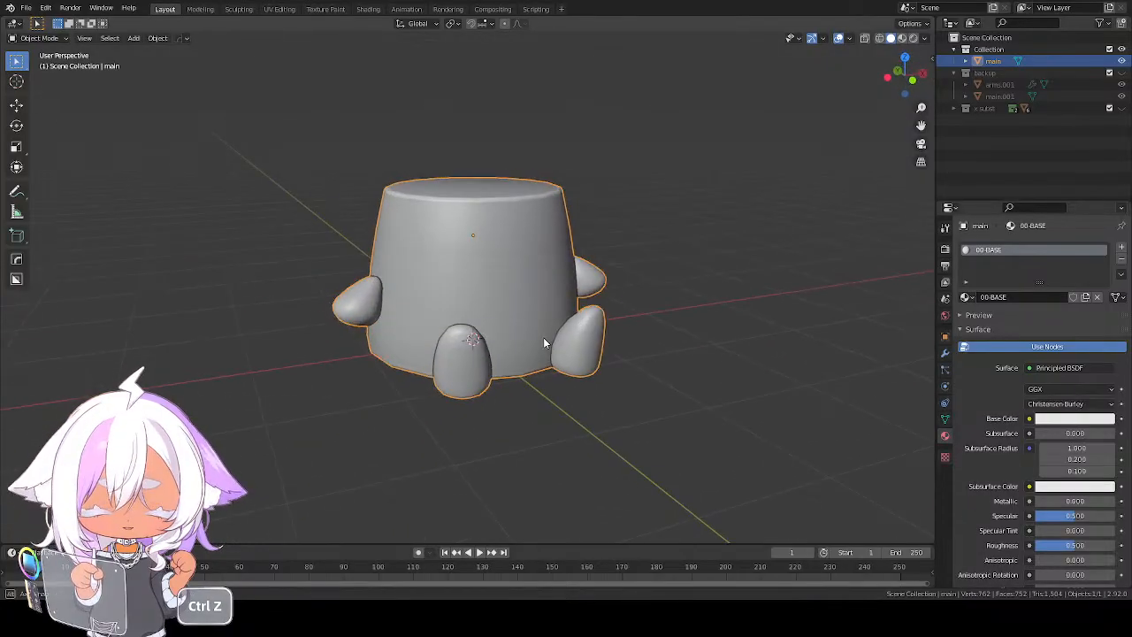
pyautogui.click(368, 9)
pyautogui.scroll(3, 538, 253)
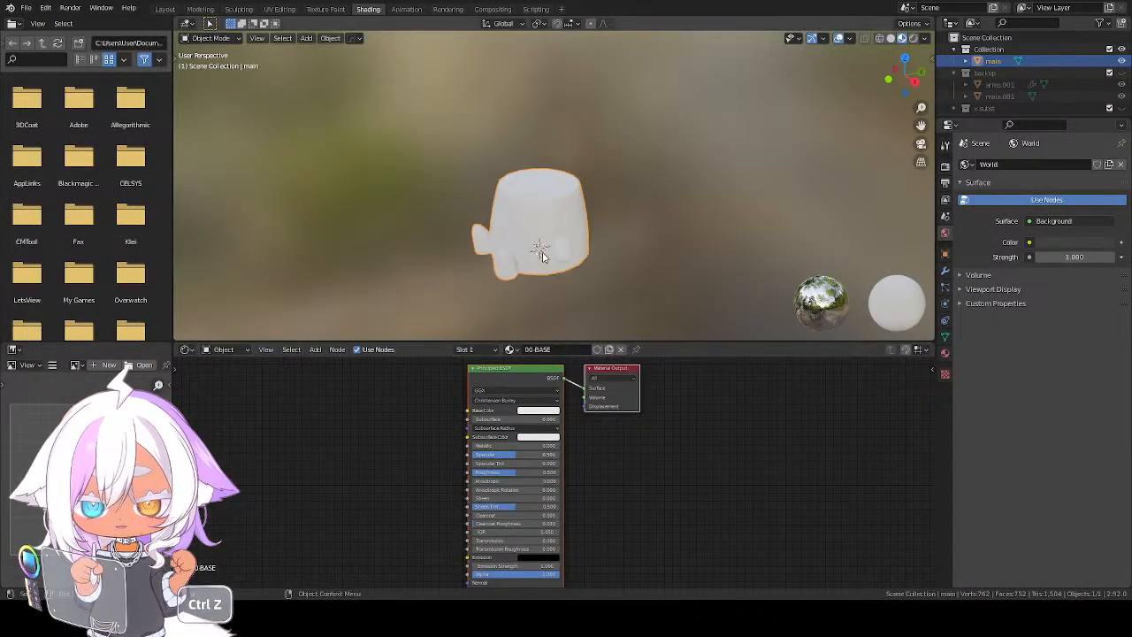
pyautogui.moveTo(538, 253); pyautogui.dragTo(639, 222, button='middle')
pyautogui.scroll(3, 642, 264)
pyautogui.moveTo(643, 264); pyautogui.dragTo(562, 269, button='middle')
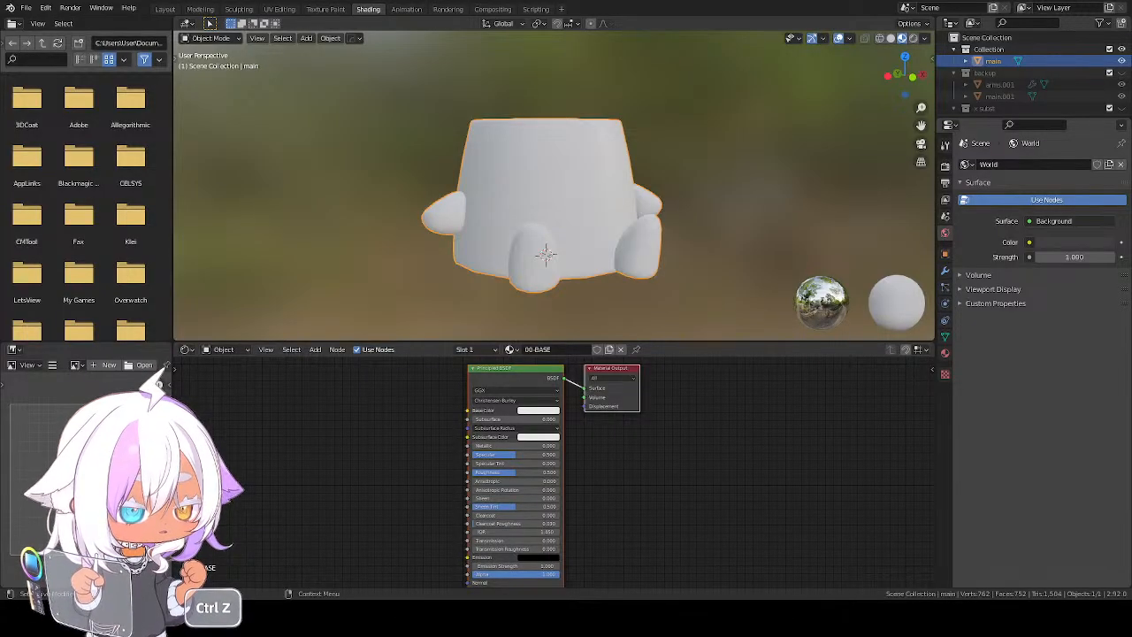
# Add the None_Roughness.png image texture, set its colour space to Non-Color and link its colour to the Principled BSDF's Specular input
pyautogui.hotkey('ctrl', 'z')
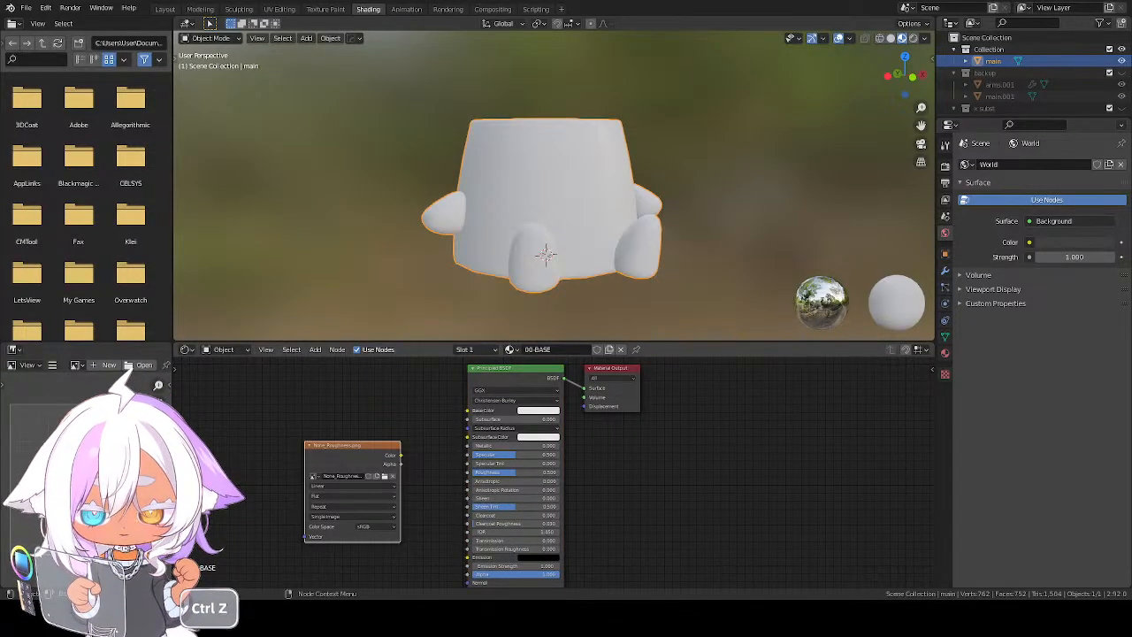
pyautogui.moveTo(342, 463); pyautogui.dragTo(374, 481)
pyautogui.hotkey('ctrl', 'z')
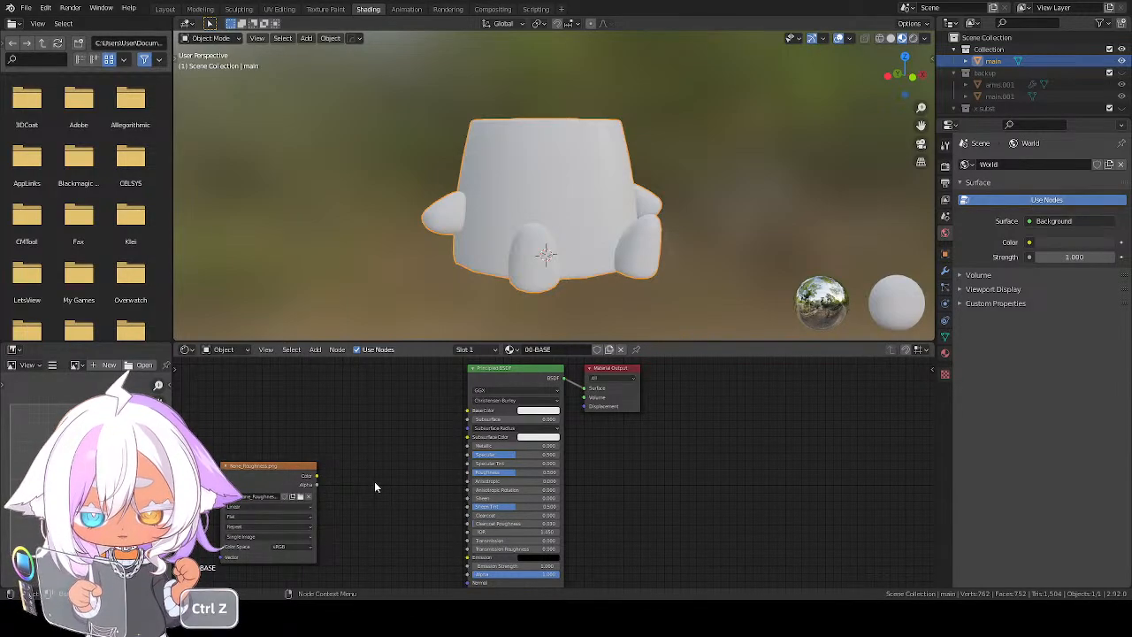
pyautogui.click(292, 546)
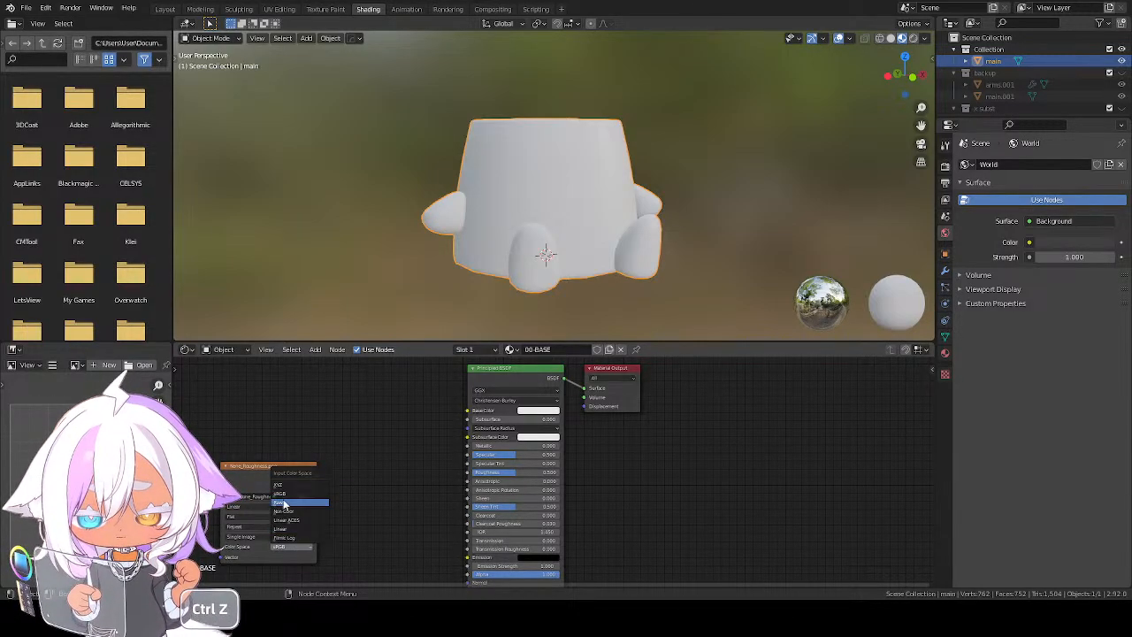
pyautogui.click(284, 511)
pyautogui.moveTo(317, 476); pyautogui.dragTo(468, 454)
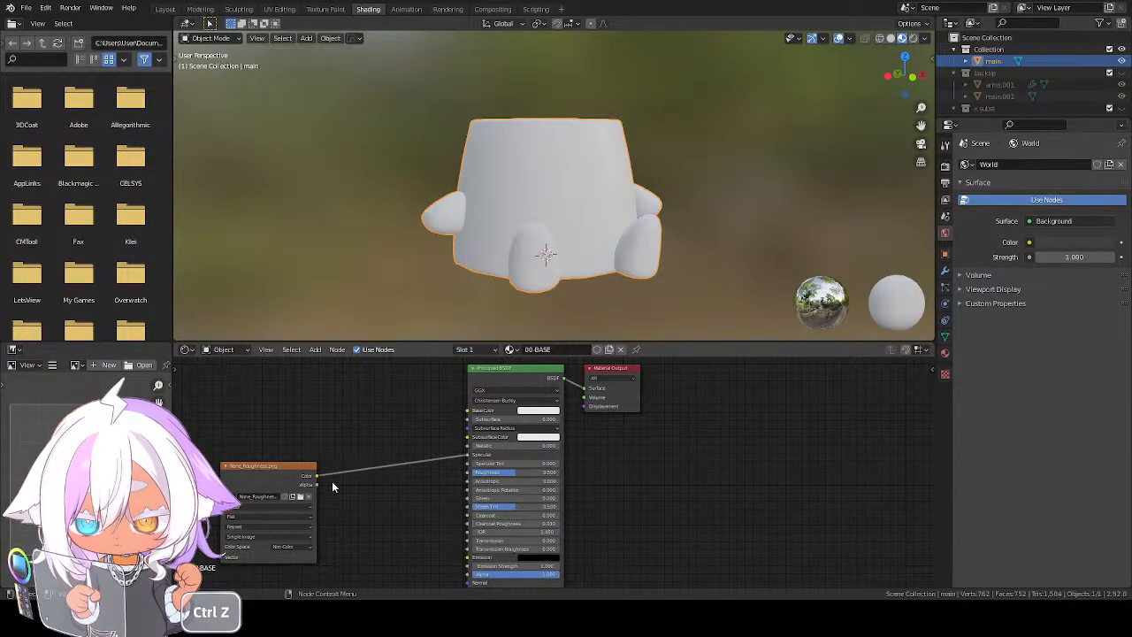
pyautogui.moveTo(265, 466); pyautogui.dragTo(376, 421)
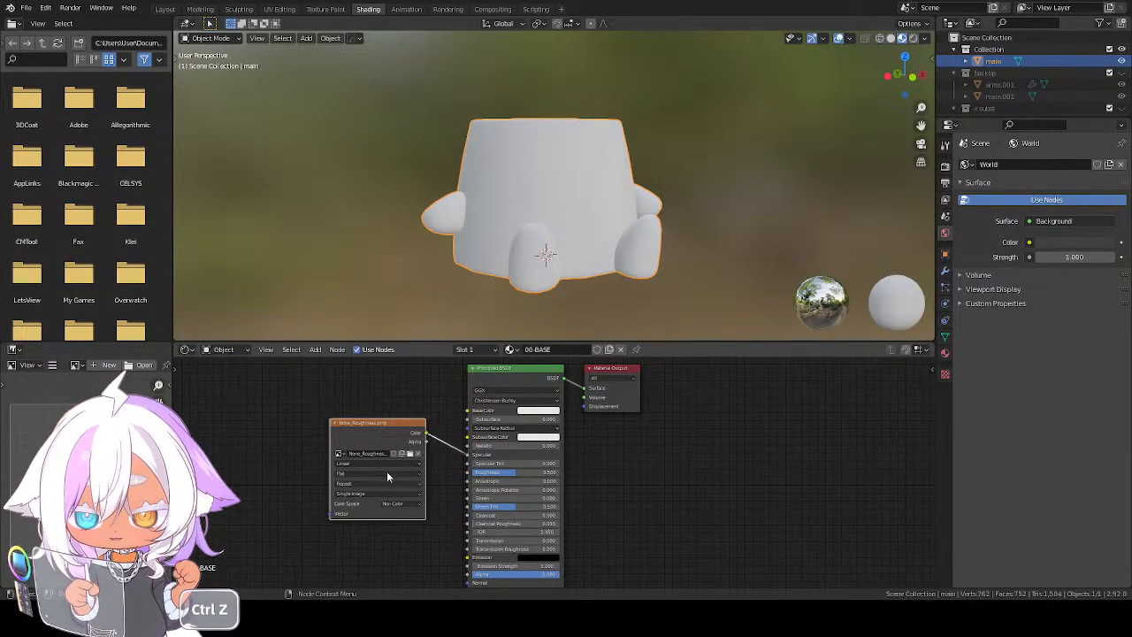
# Add the pudding's NORMAL image texture to the material and place a Normal Map node beside it
pyautogui.scroll(-5, 648, 461)
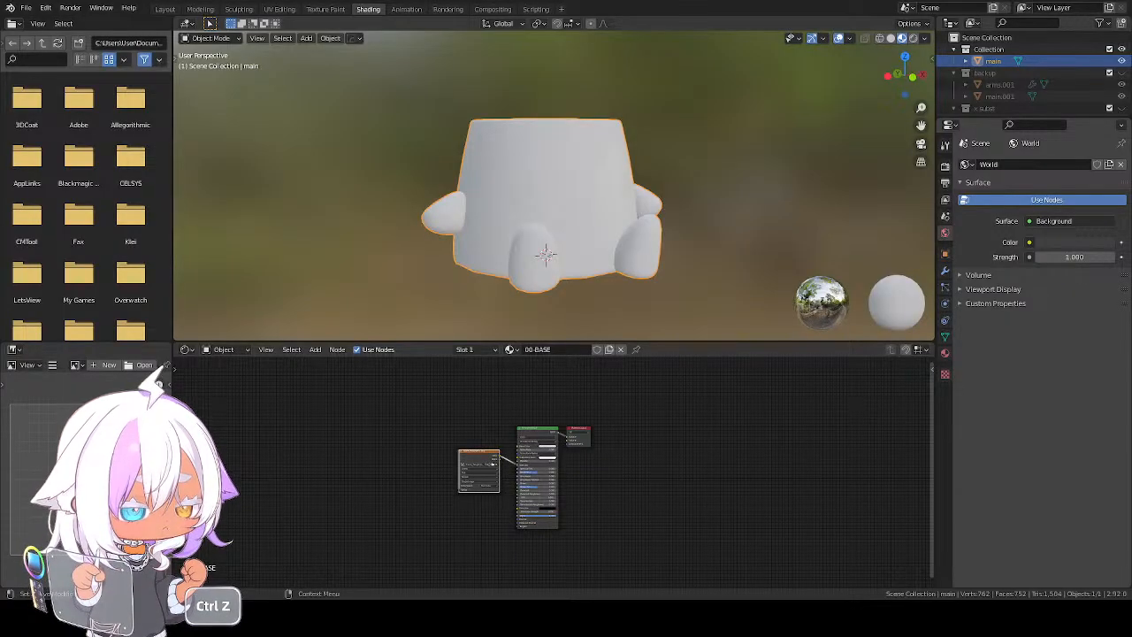
pyautogui.hotkey('ctrl', 'z')
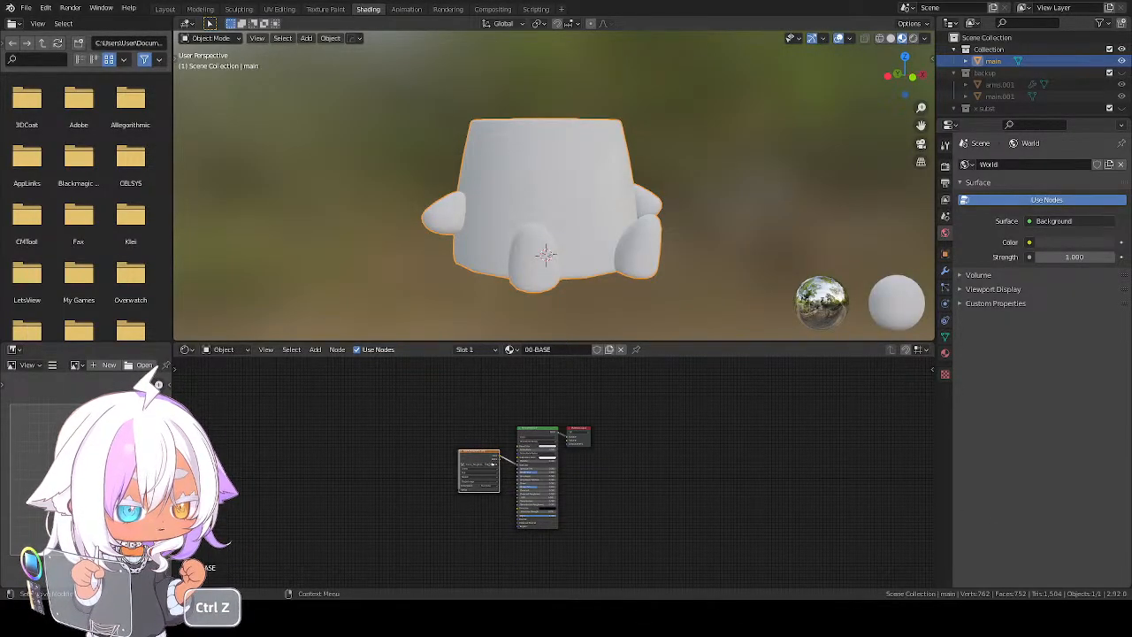
pyautogui.hotkey('ctrl', 'z')
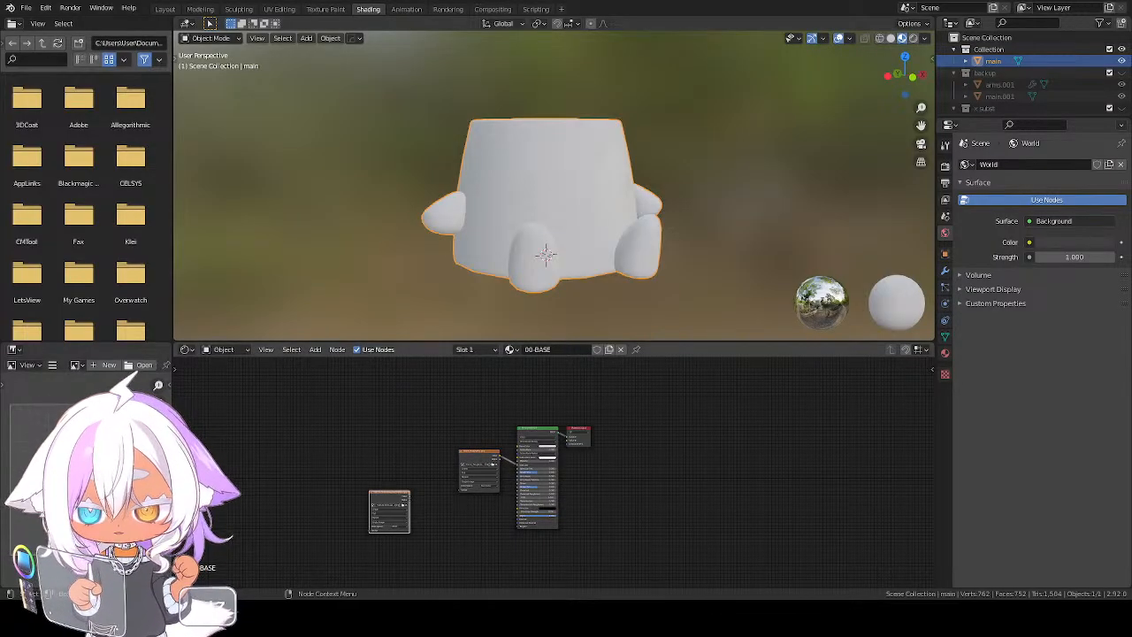
pyautogui.hotkey('shift', 'a')
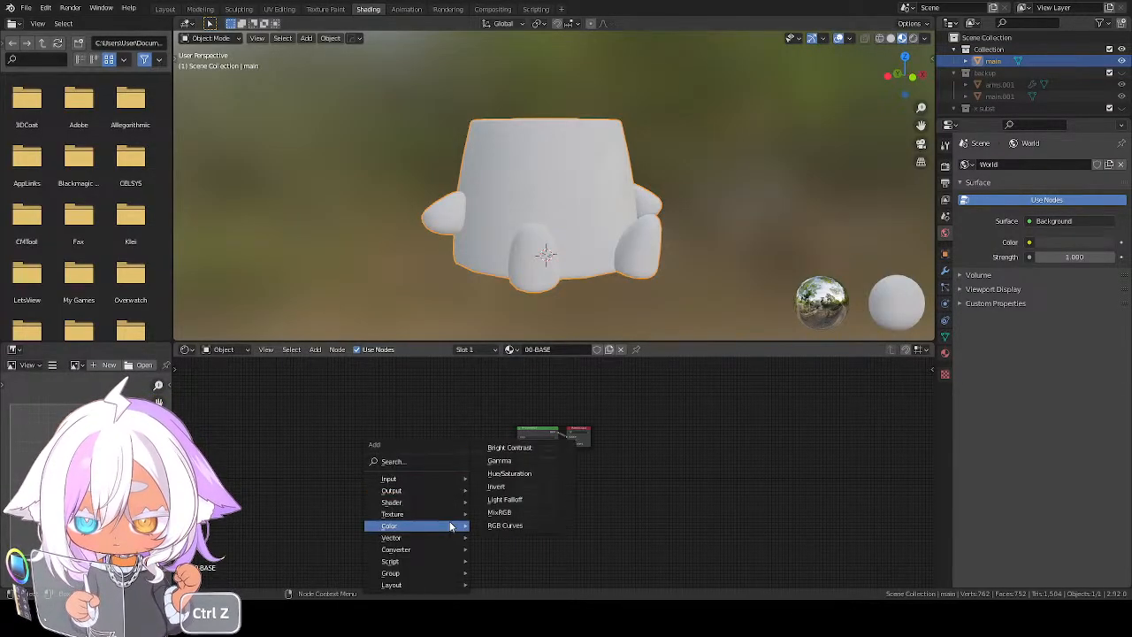
pyautogui.click(408, 461)
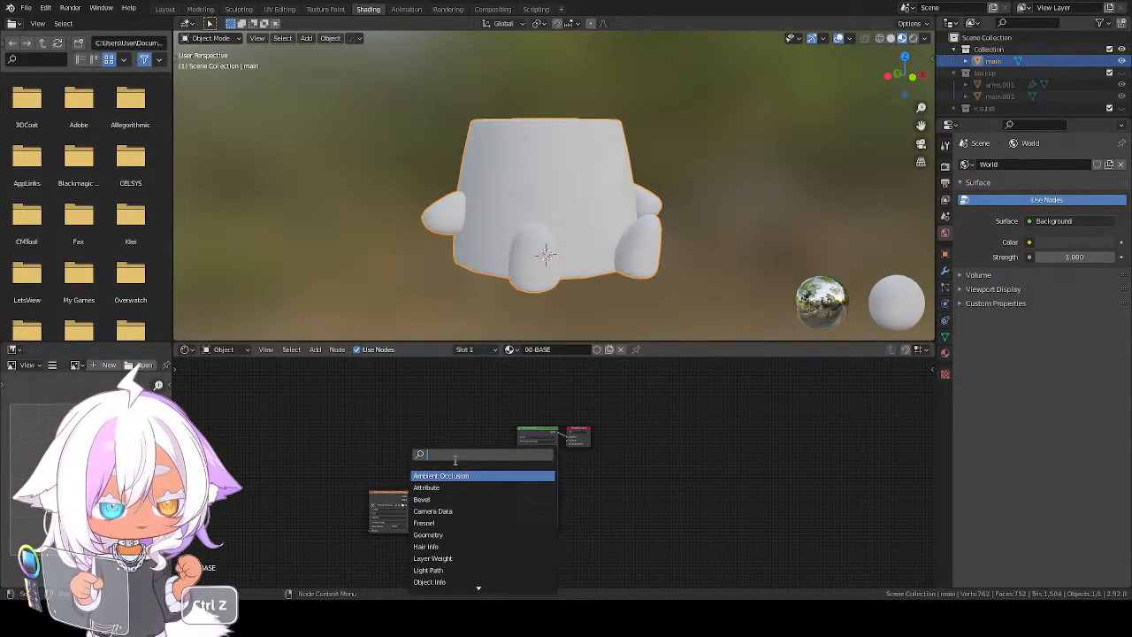
pyautogui.write('norm')
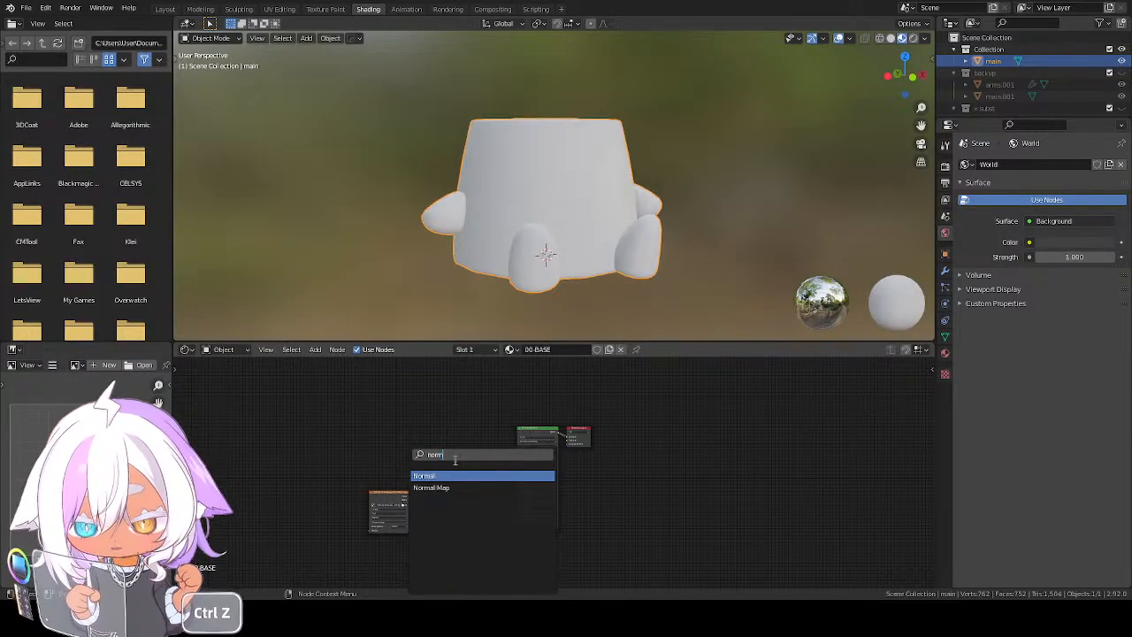
pyautogui.click(449, 486)
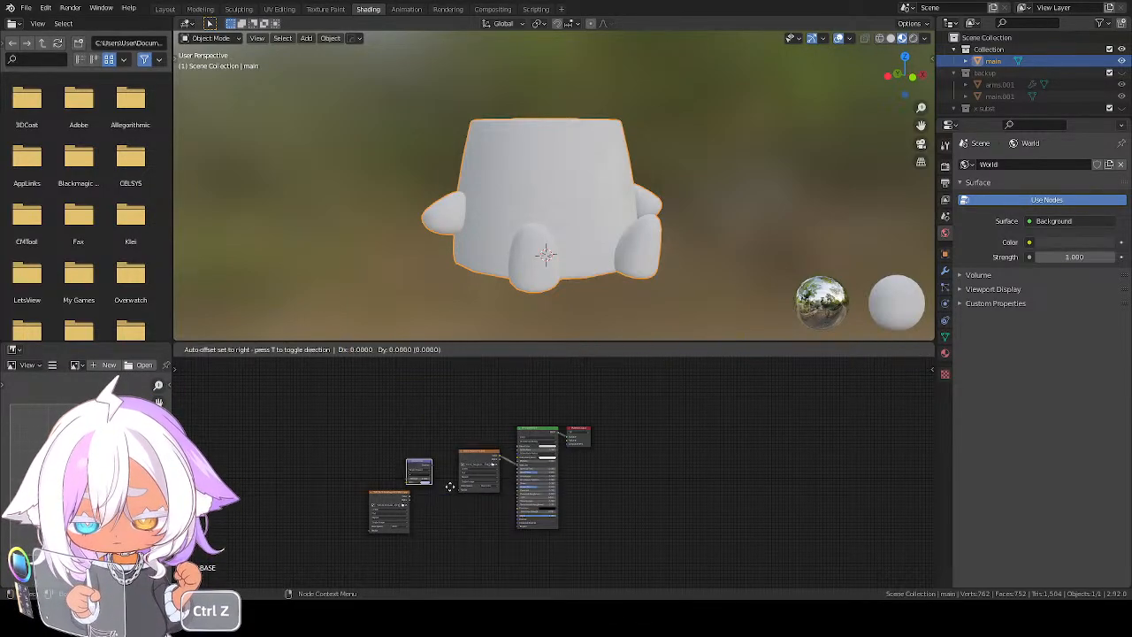
pyautogui.click(480, 534)
# Set the normal texture's colour space to Non-Color and connect it through the Normal Map node to the Principled BSDF's Normal input
pyautogui.scroll(5, 481, 541)
pyautogui.moveTo(428, 523); pyautogui.dragTo(611, 435, button='middle')
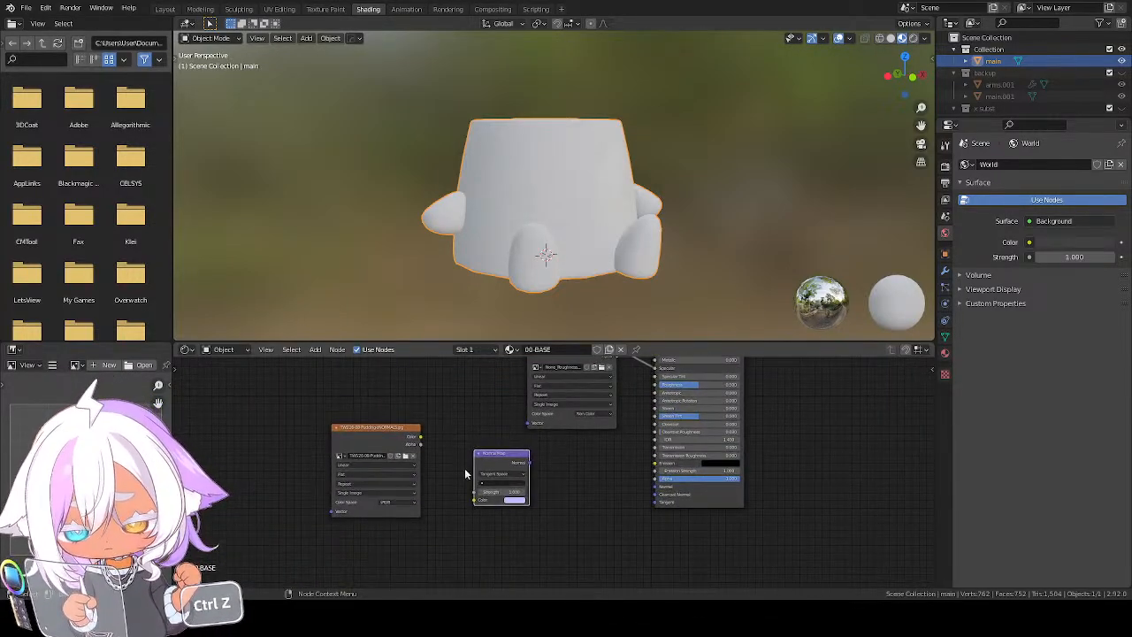
pyautogui.click(385, 503)
pyautogui.click(397, 538)
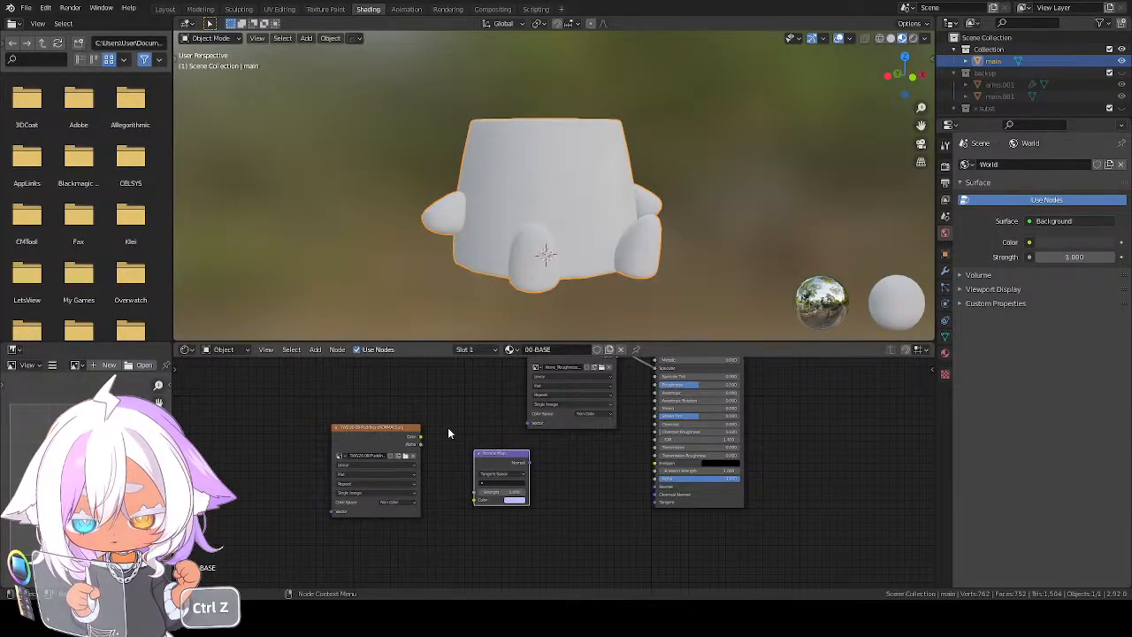
pyautogui.moveTo(421, 438); pyautogui.dragTo(478, 500)
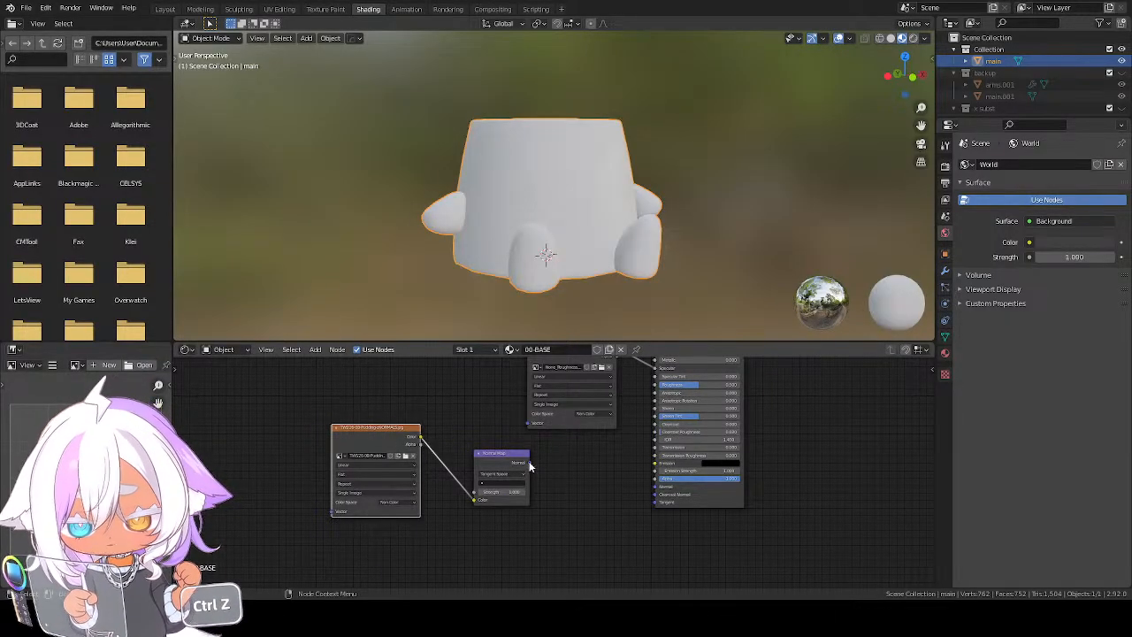
pyautogui.moveTo(529, 463); pyautogui.dragTo(655, 488)
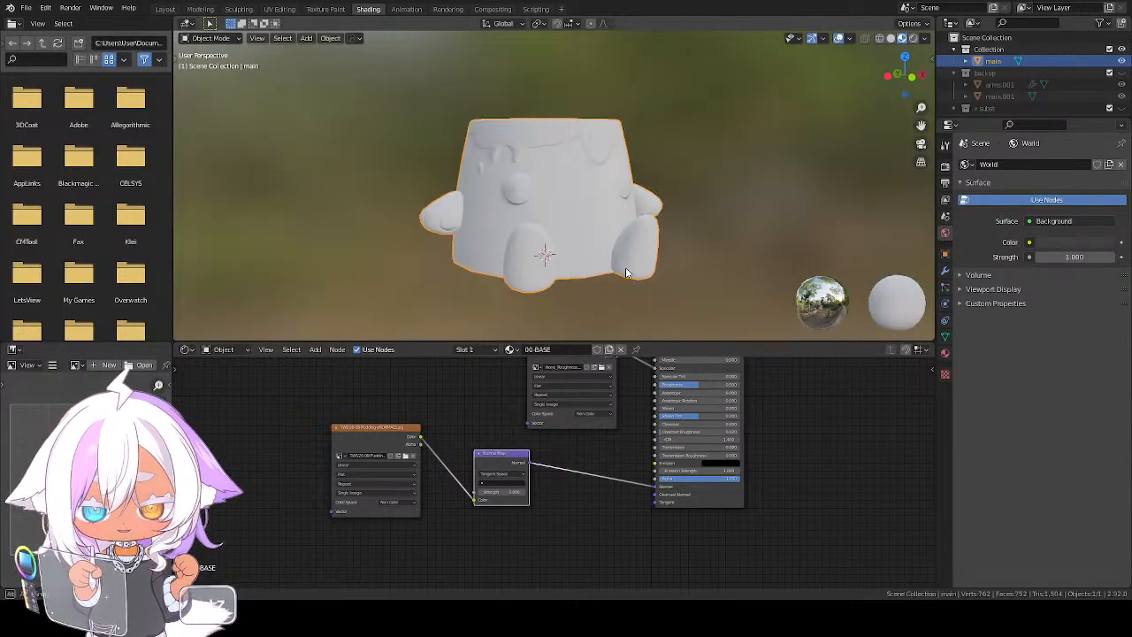
pyautogui.moveTo(625, 267)
pyautogui.mouseDown(button='middle')
pyautogui.moveTo(579, 255)
pyautogui.moveTo(623, 251)
pyautogui.moveTo(610, 265)
pyautogui.mouseUp(button='middle')
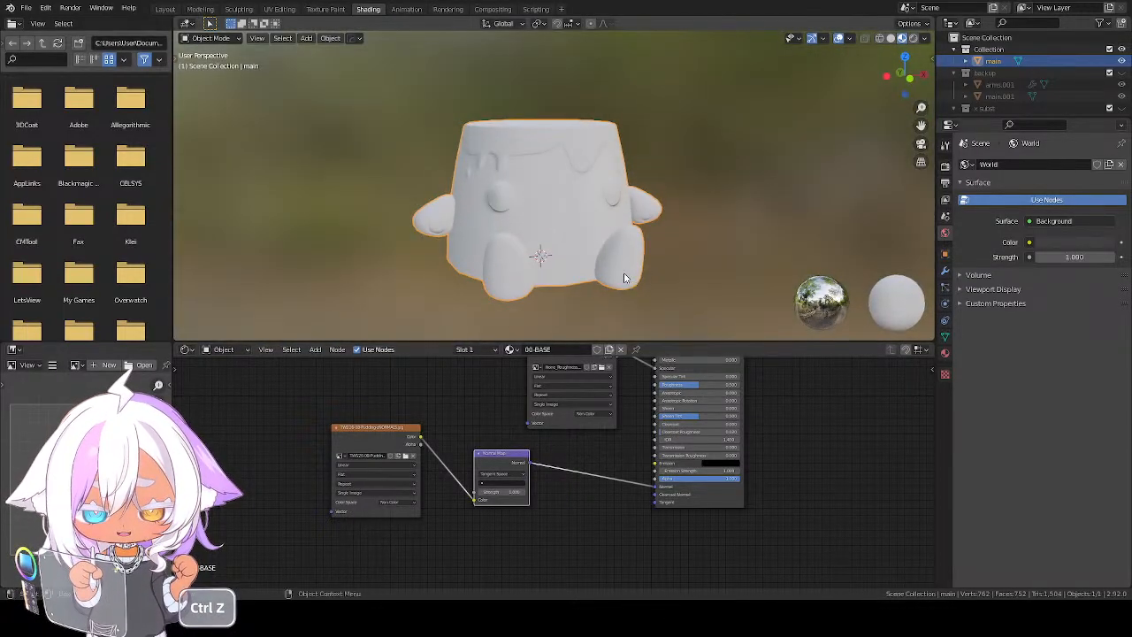
# Move the normal texture and Normal Map nodes below the roughness texture node
pyautogui.click(376, 430)
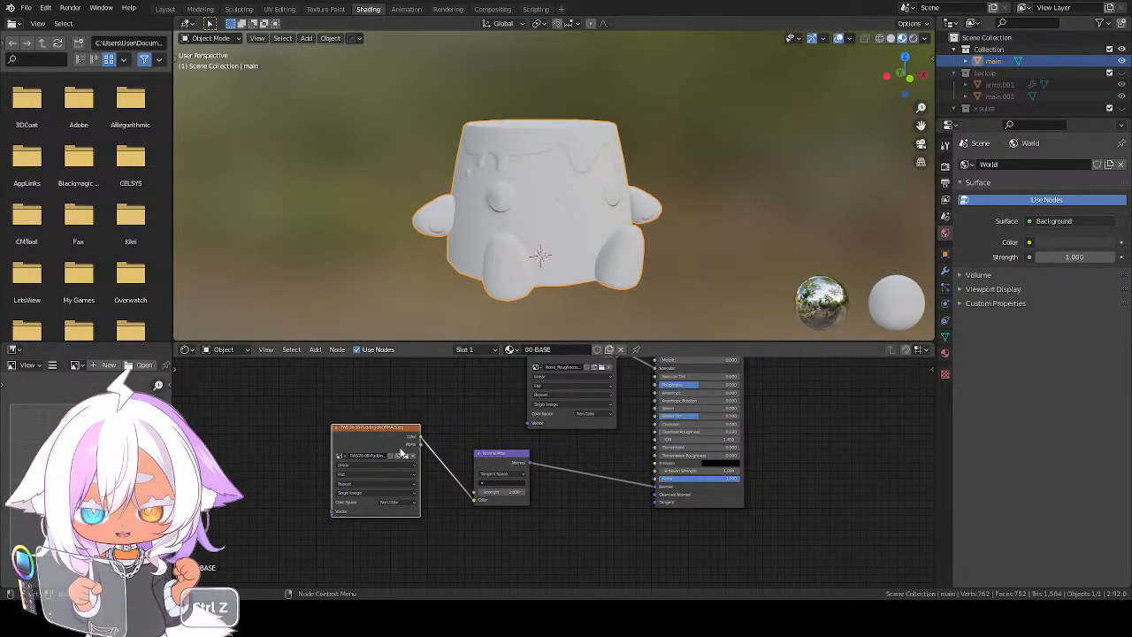
pyautogui.moveTo(377, 438); pyautogui.dragTo(384, 539)
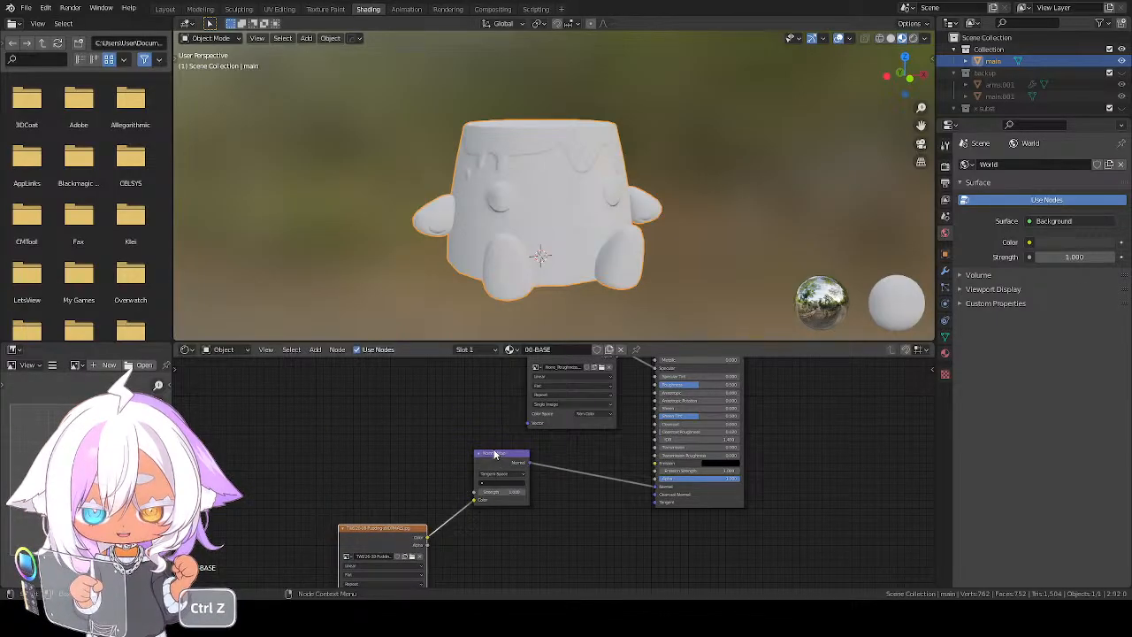
pyautogui.moveTo(496, 454); pyautogui.dragTo(550, 516)
pyautogui.moveTo(381, 535); pyautogui.dragTo(469, 538)
# Add the pudding's CARAMEL.jpg image texture and connect its colour to the Principled BSDF's Base Color
pyautogui.moveTo(460, 444); pyautogui.dragTo(407, 559, button='middle')
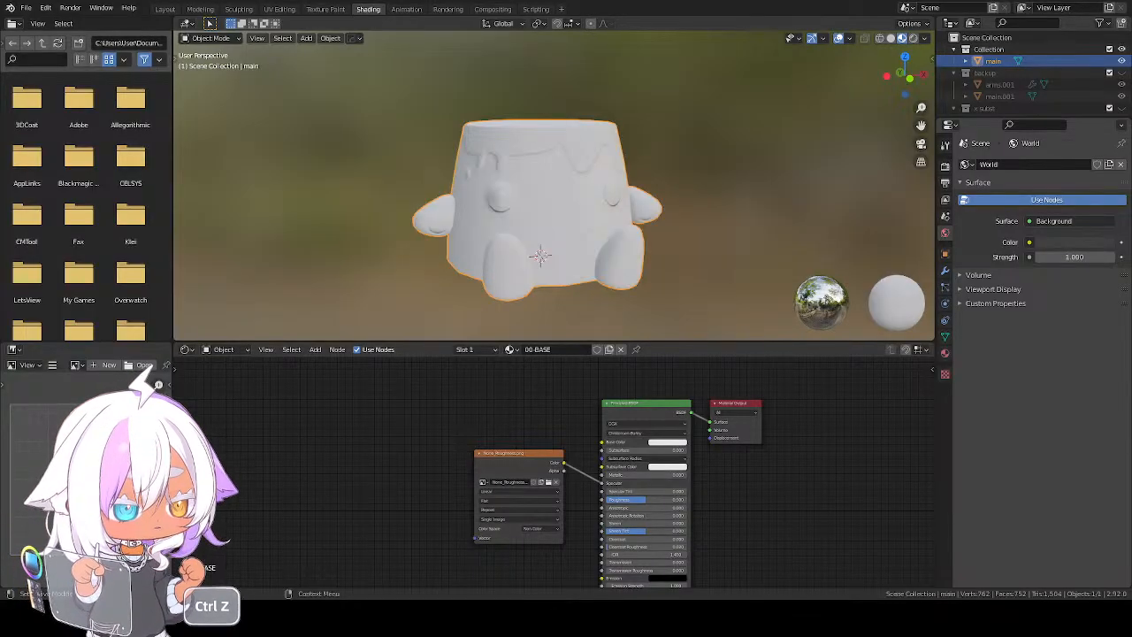
pyautogui.hotkey('ctrl', 'z')
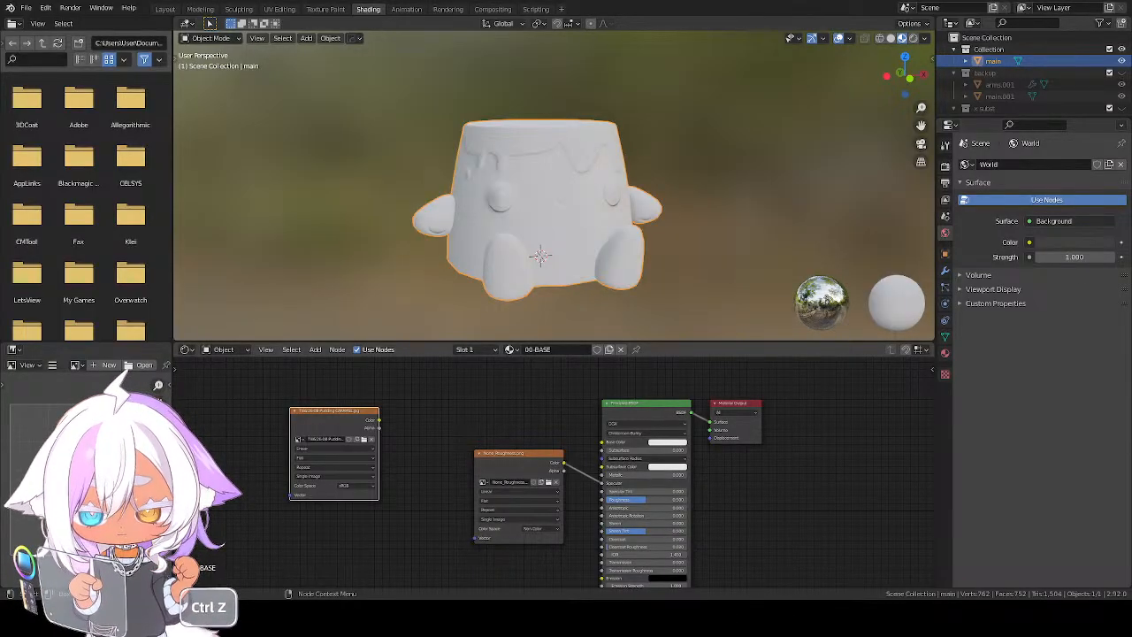
pyautogui.moveTo(378, 419); pyautogui.dragTo(603, 442)
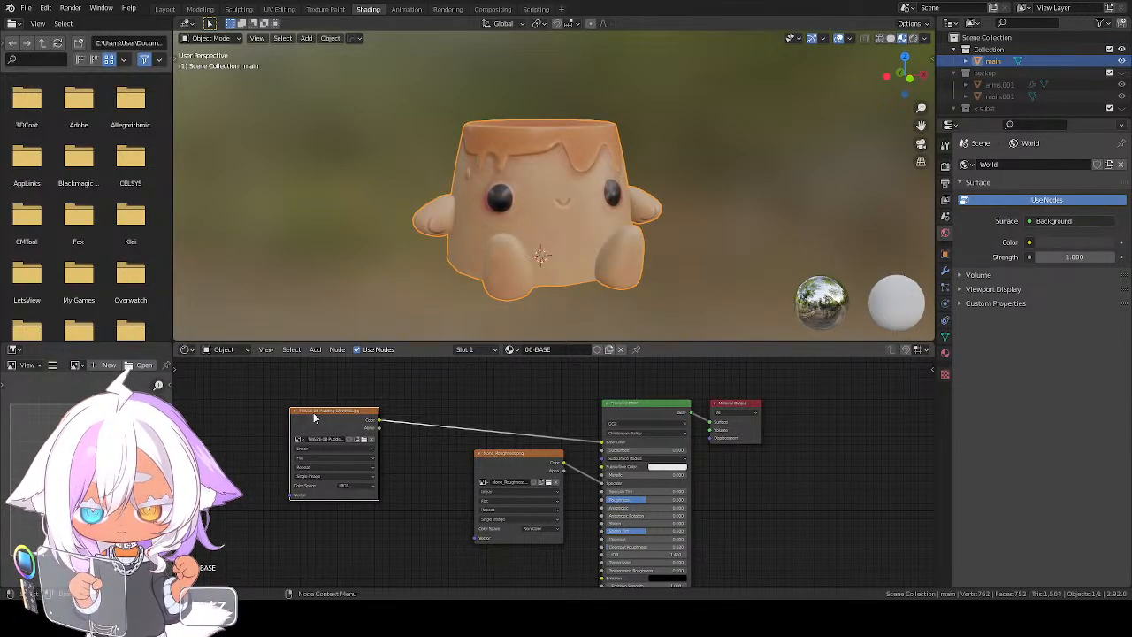
pyautogui.moveTo(610, 194); pyautogui.dragTo(567, 238, button='middle')
pyautogui.scroll(5, 566, 234)
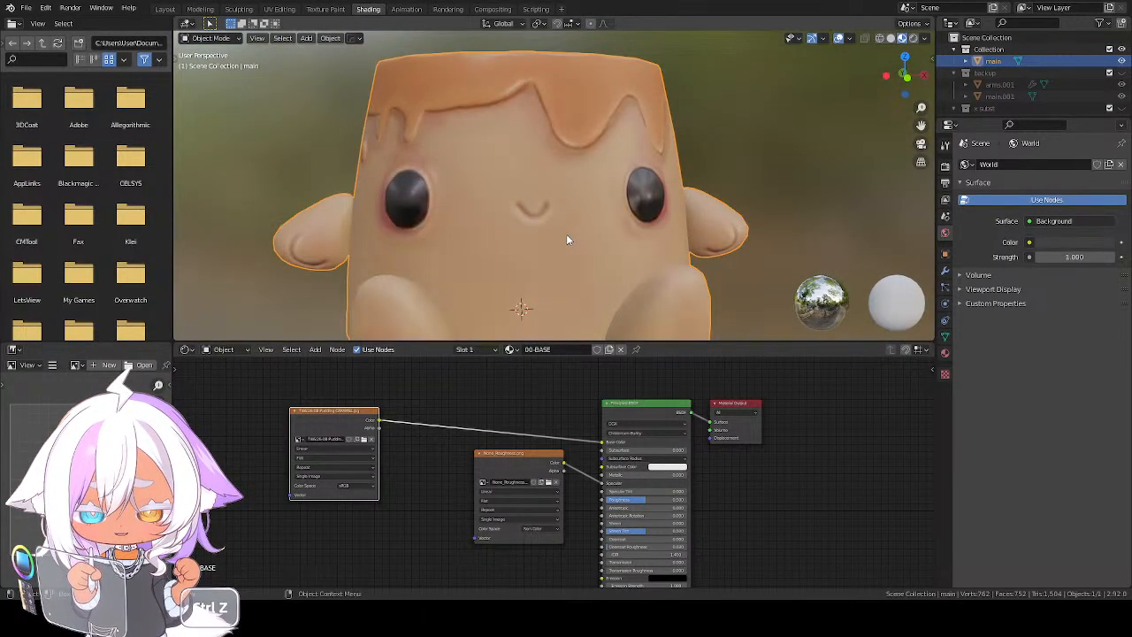
pyautogui.scroll(-4, 566, 233)
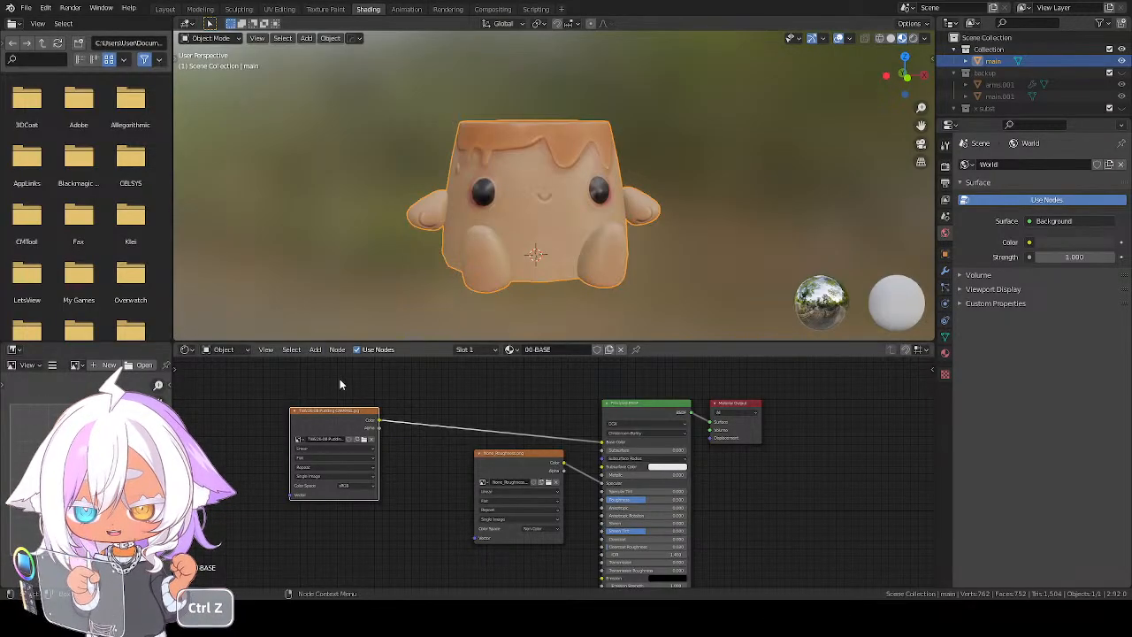
# Return to the Layout workspace, show the textured model in Material Preview shading and save the file
pyautogui.click(163, 9)
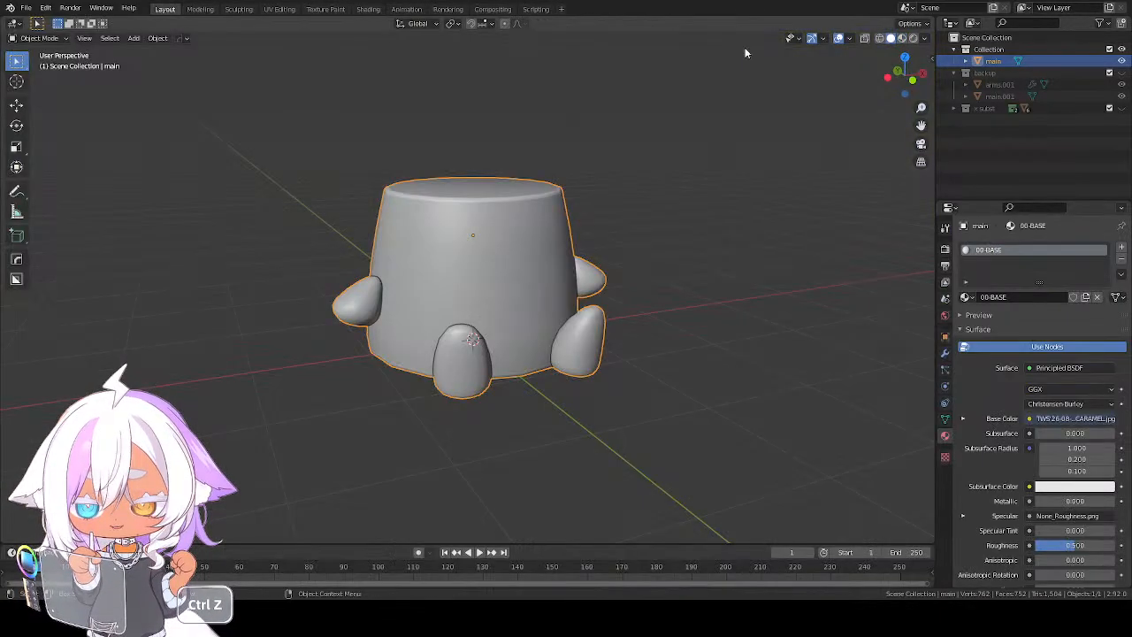
pyautogui.click(914, 39)
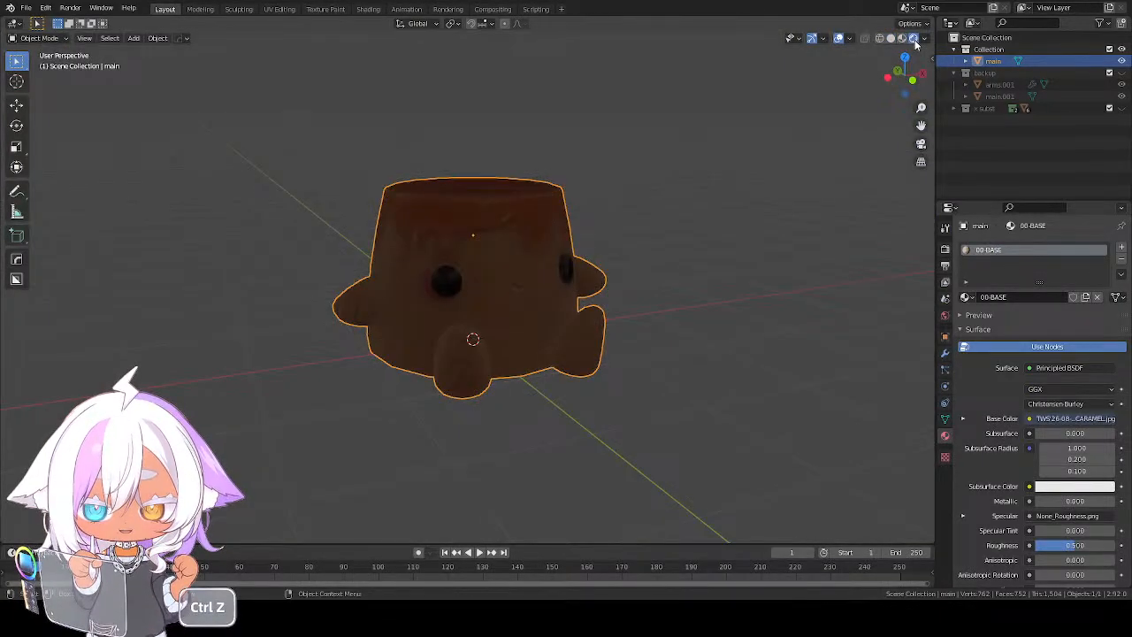
pyautogui.click(902, 39)
pyautogui.moveTo(587, 285)
pyautogui.mouseDown(button='middle')
pyautogui.moveTo(540, 279)
pyautogui.moveTo(539, 294)
pyautogui.moveTo(716, 301)
pyautogui.moveTo(525, 285)
pyautogui.moveTo(582, 294)
pyautogui.moveTo(576, 303)
pyautogui.mouseUp(button='middle')
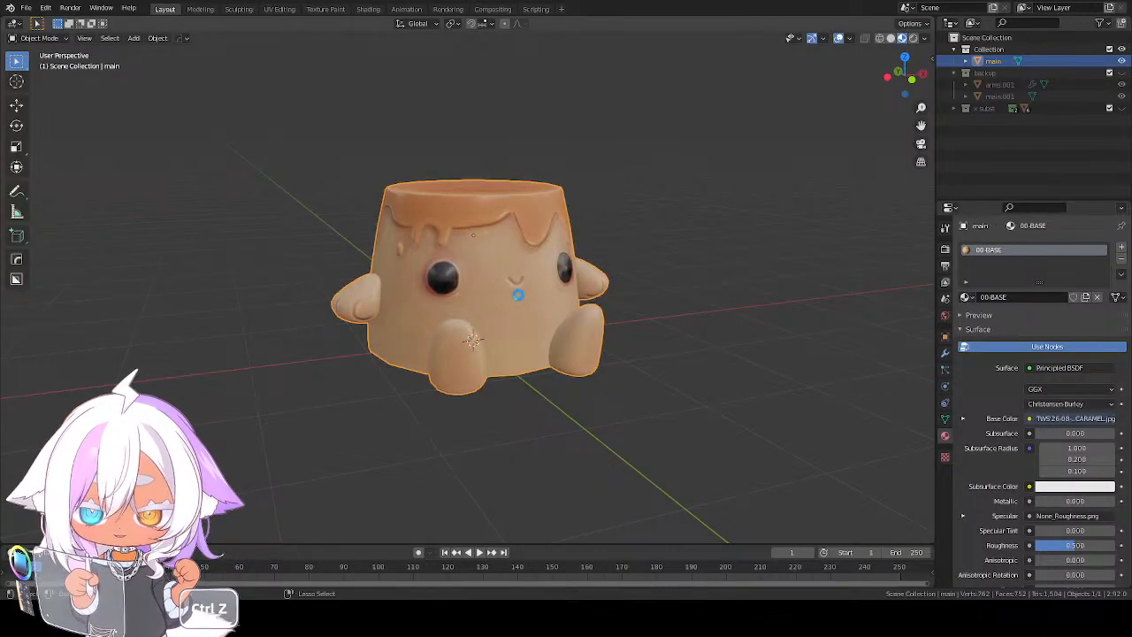
pyautogui.hotkey('ctrl', 's')
# Add a Complete Avastar avatar to the scene and switch from Pose Mode back to Object Mode
pyautogui.moveTo(524, 294)
pyautogui.mouseDown(button='middle')
pyautogui.moveTo(588, 287)
pyautogui.moveTo(531, 267)
pyautogui.moveTo(543, 290)
pyautogui.moveTo(522, 279)
pyautogui.mouseUp(button='middle')
pyautogui.scroll(2, 509, 274)
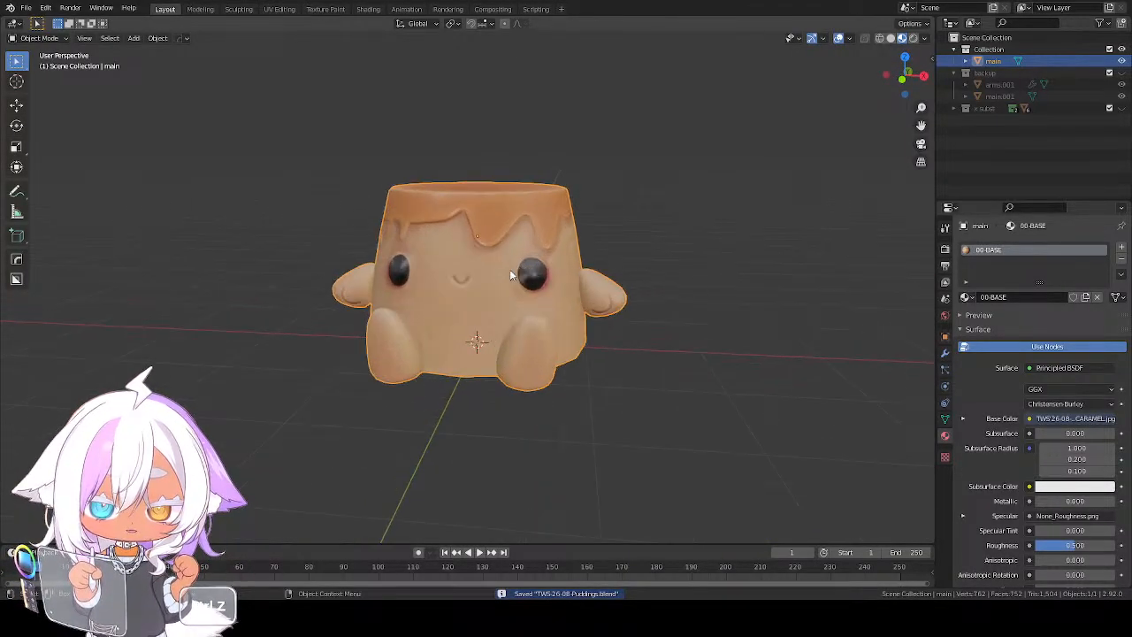
pyautogui.moveTo(641, 320); pyautogui.dragTo(601, 332, button='middle')
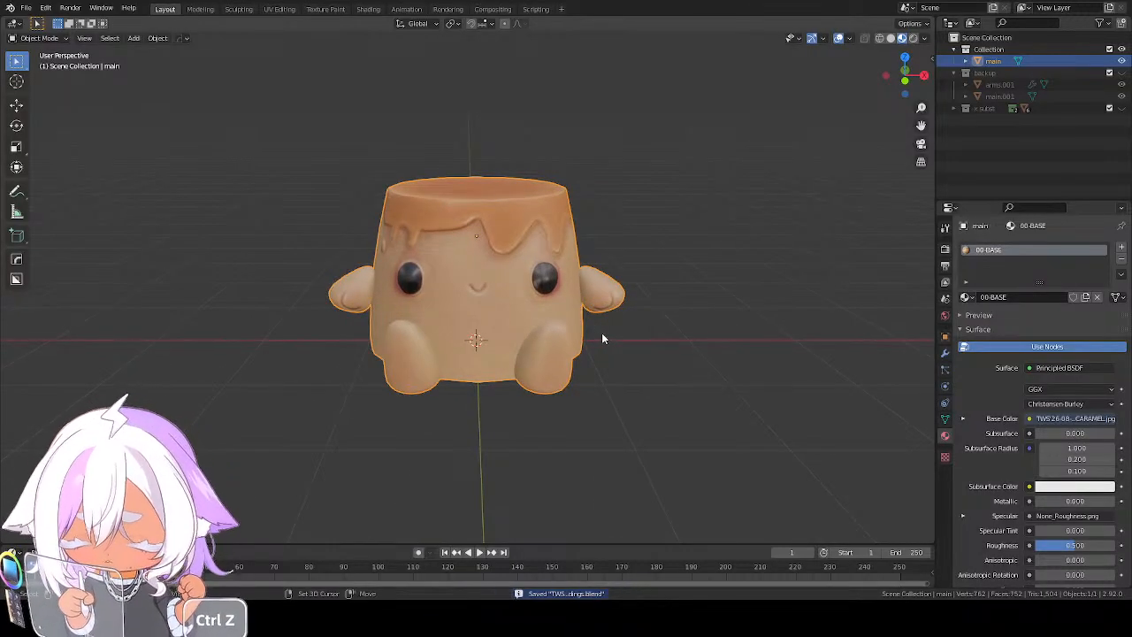
pyautogui.hotkey('shift', 'a')
pyautogui.moveTo(601, 334)
pyautogui.moveTo(573, 583)
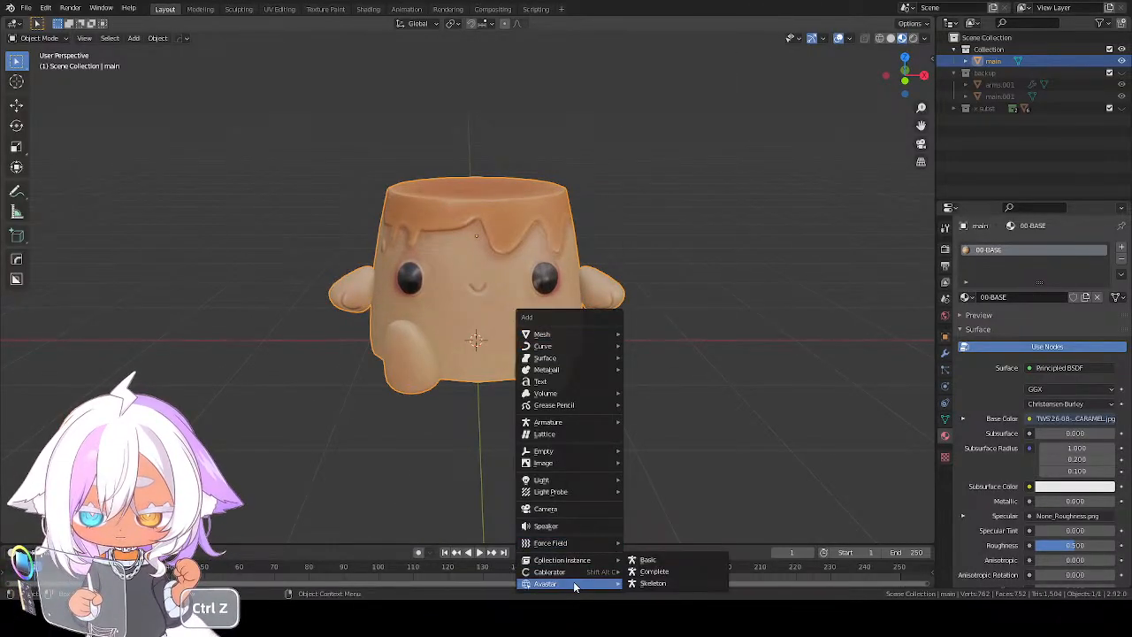
pyautogui.hotkey('ctrl', 'z')
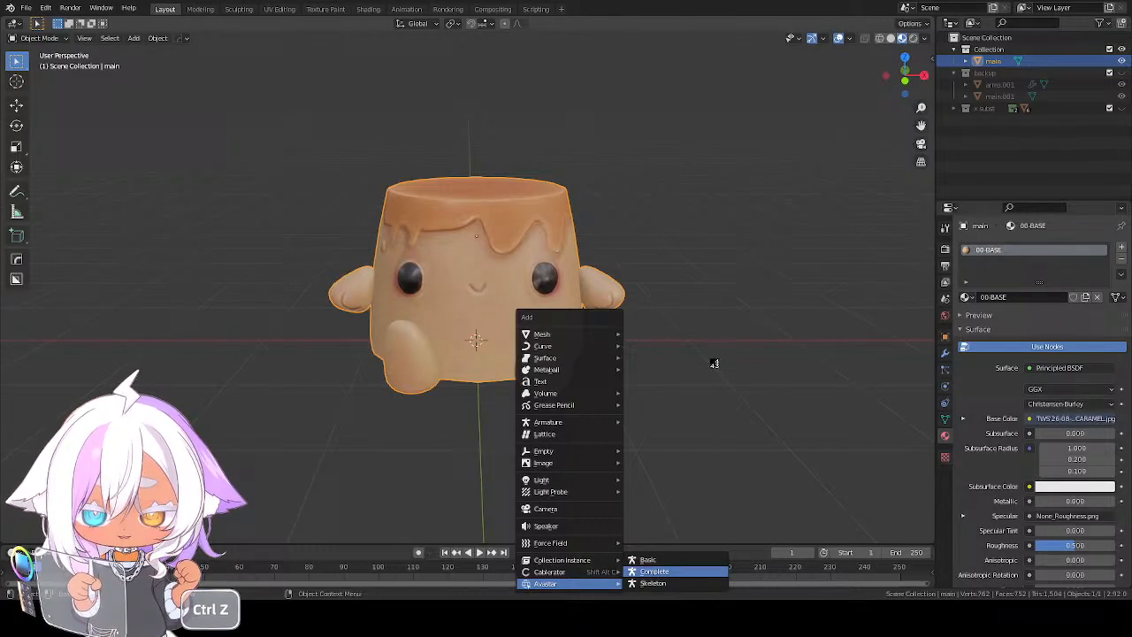
pyautogui.click(654, 571)
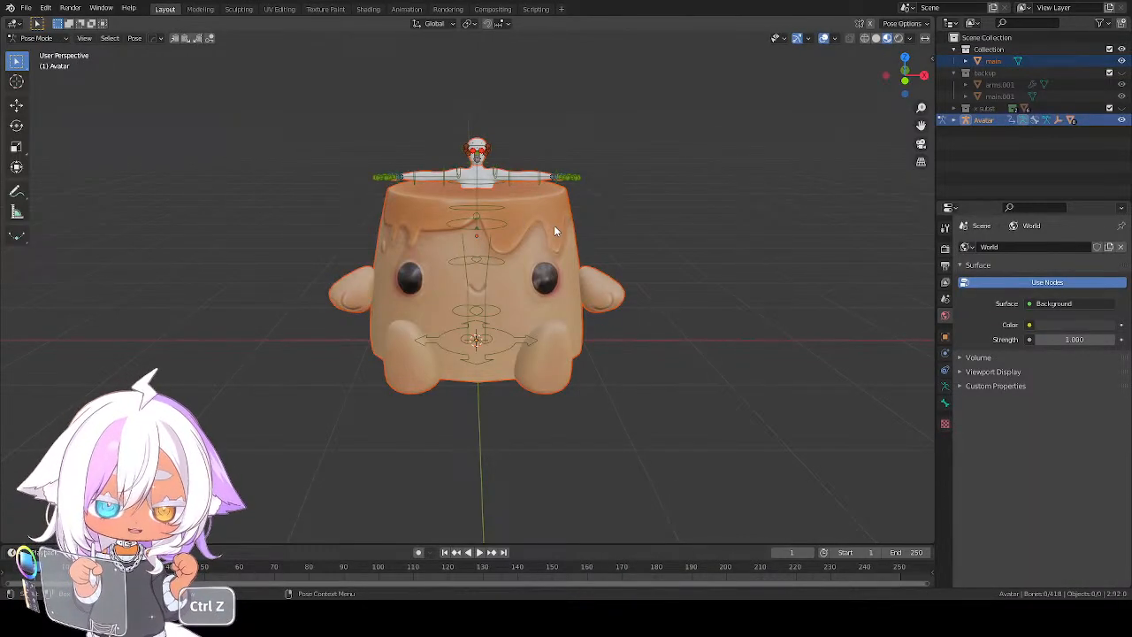
pyautogui.click(33, 38)
pyautogui.click(34, 44)
pyautogui.hotkey('ctrl', 'z')
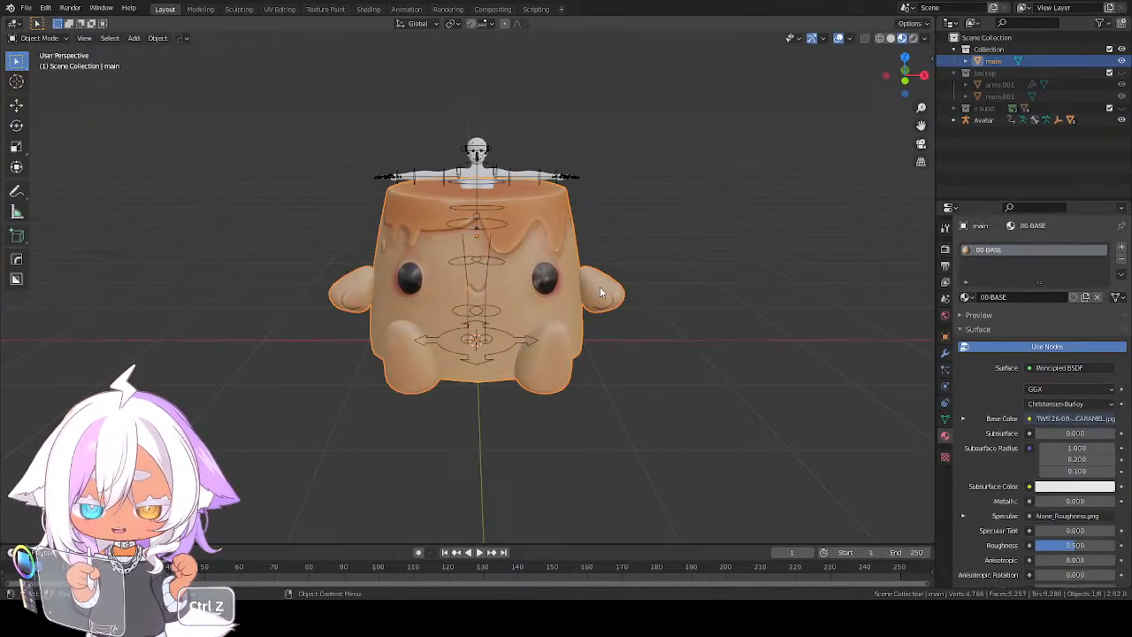
# Duplicate the pudding in place and move the copy into a new hidden collection named backup2
pyautogui.hotkey('shift', 'd')
pyautogui.rightClick(612, 300)
pyautogui.press('m')
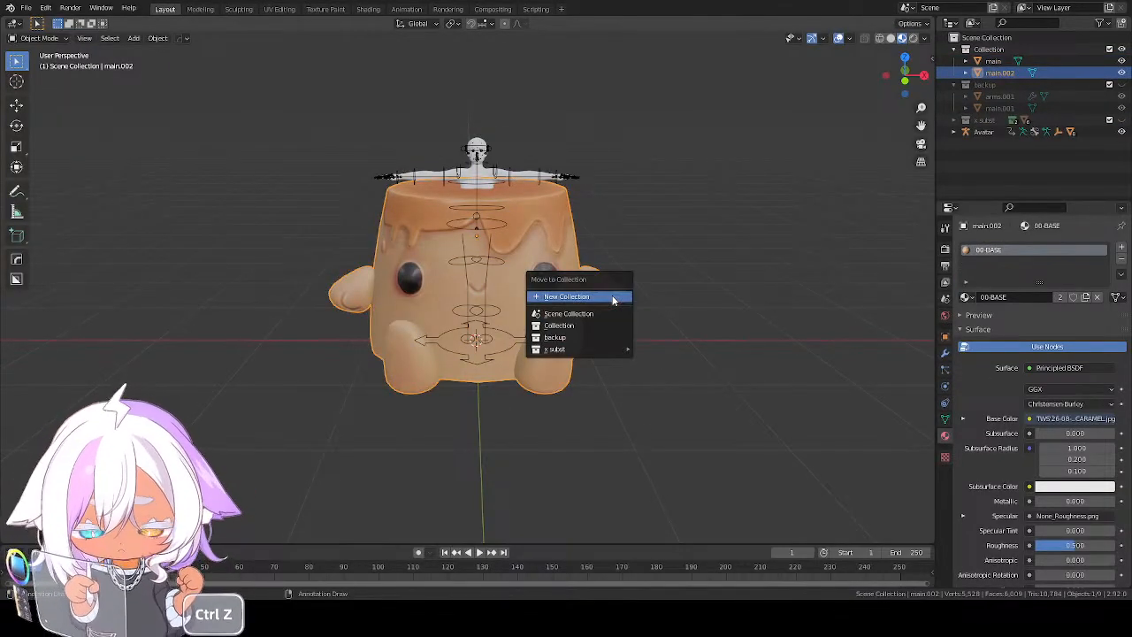
pyautogui.click(613, 297)
pyautogui.write('backup2')
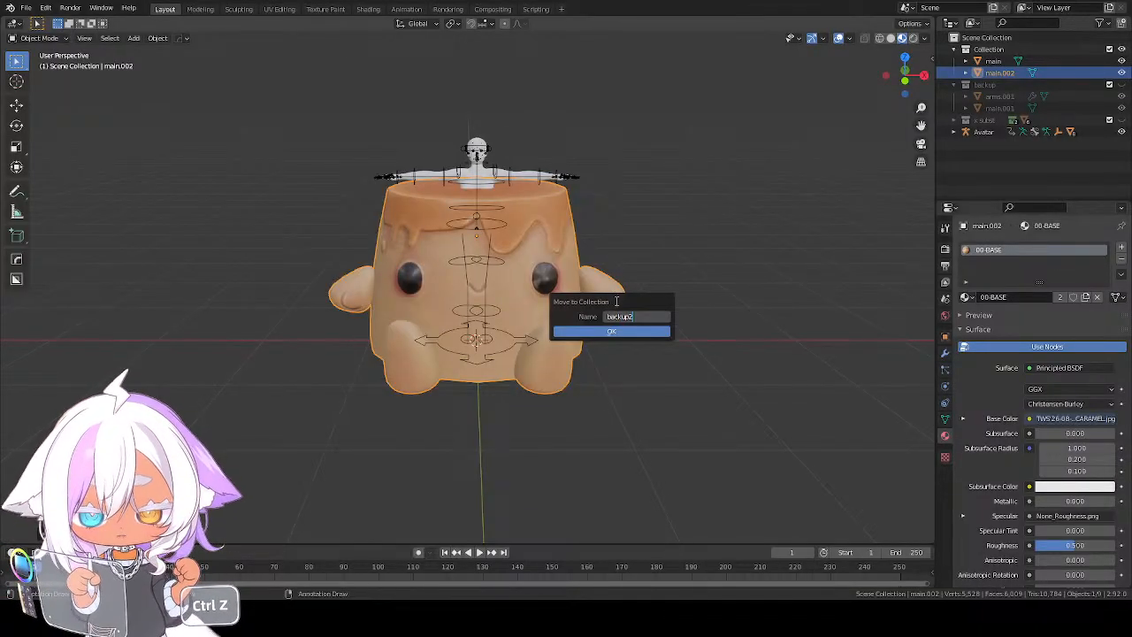
pyautogui.press('Return')
pyautogui.press('Return')
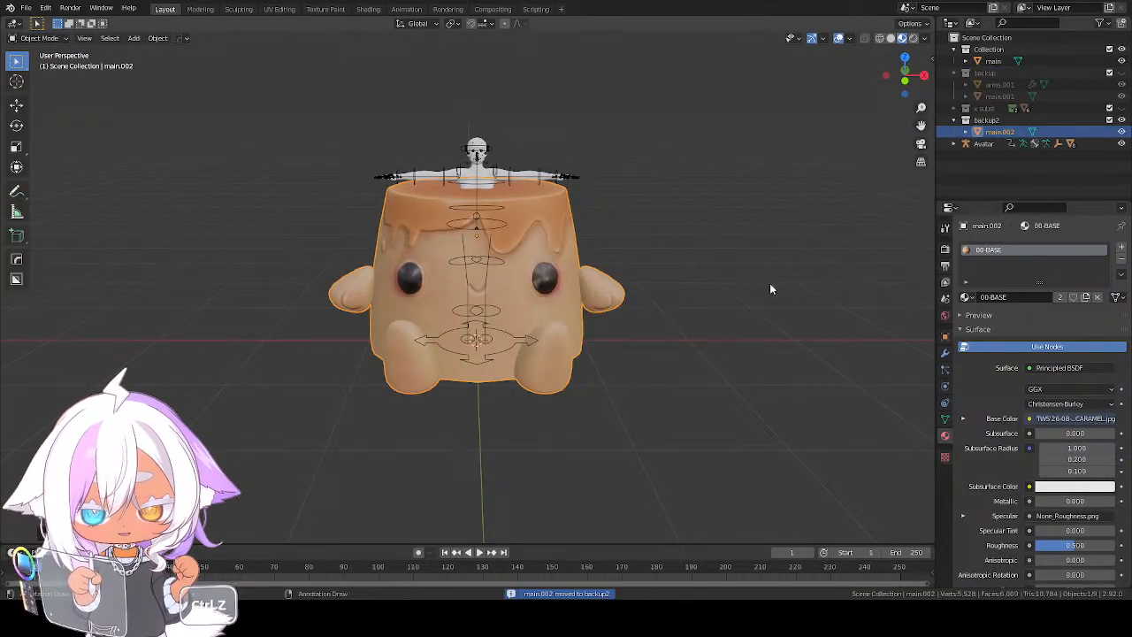
pyautogui.click(1121, 120)
pyautogui.click(952, 121)
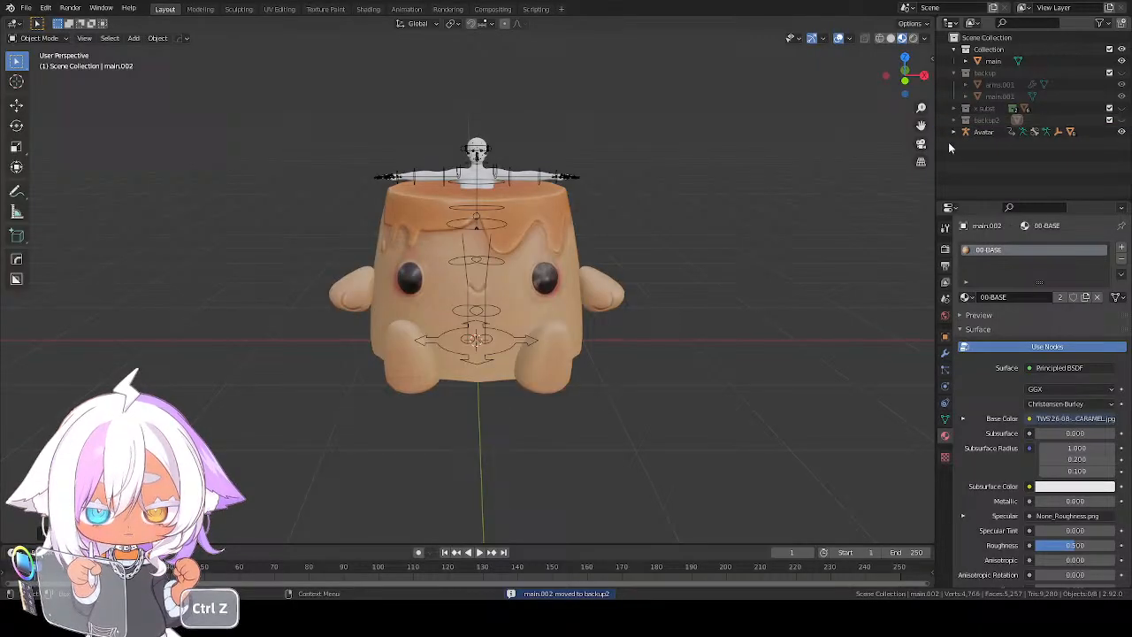
# Scale the original pudding down to about 0.23 and frame it in the front view
pyautogui.hotkey('ctrl', 'z')
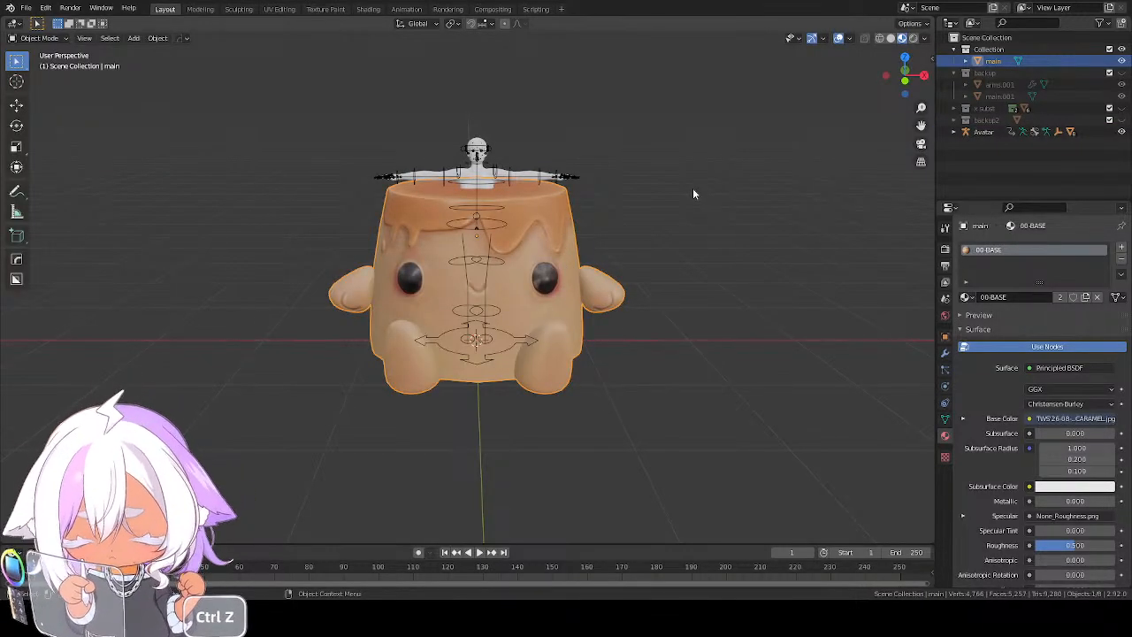
pyautogui.press('s')
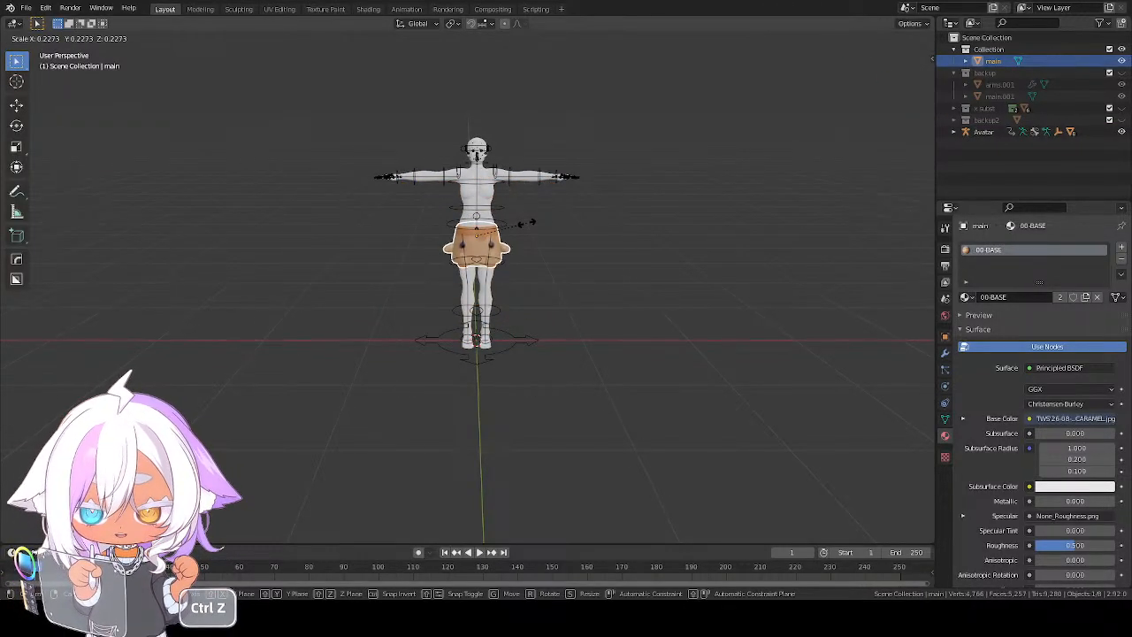
pyautogui.click(527, 227)
pyautogui.press('KP_1')
pyautogui.press('KP_Decimal')
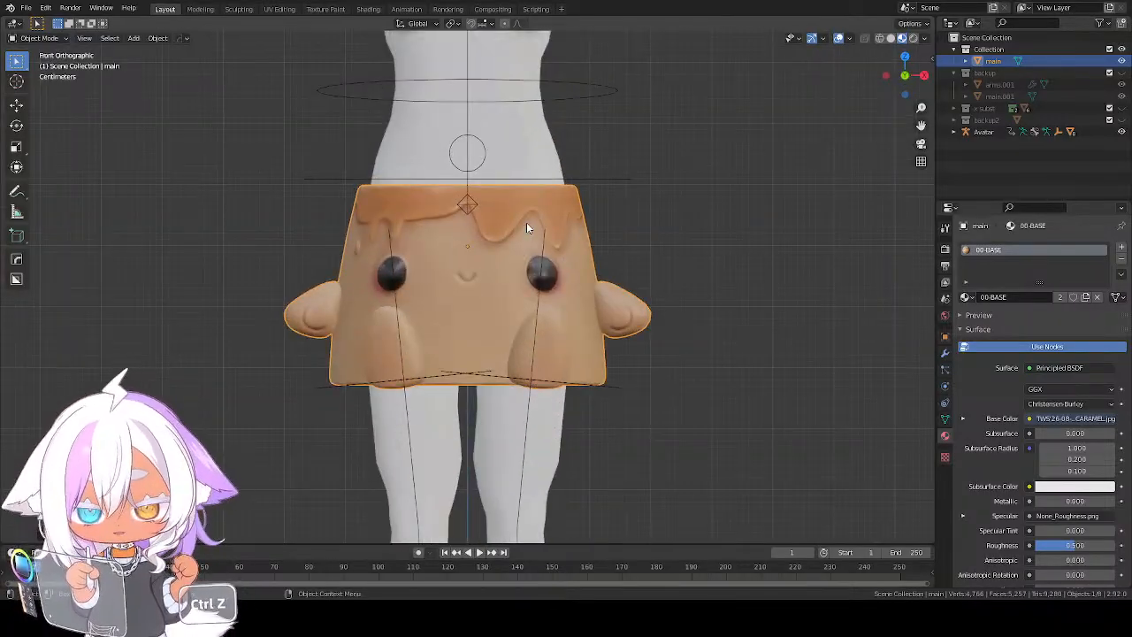
# Move the pudding up along the Z axis by about 1 m, to the avatar's head
pyautogui.scroll(-3, 526, 222)
pyautogui.scroll(-1, 588, 343)
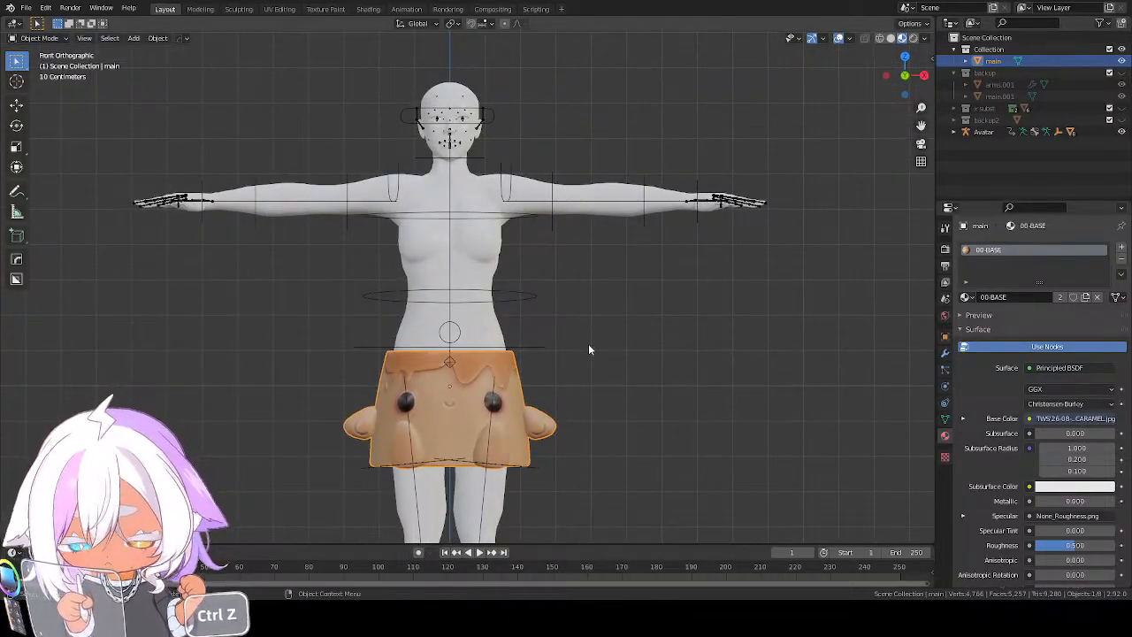
pyautogui.scroll(-1, 588, 343)
pyautogui.press('g')
pyautogui.press('z')
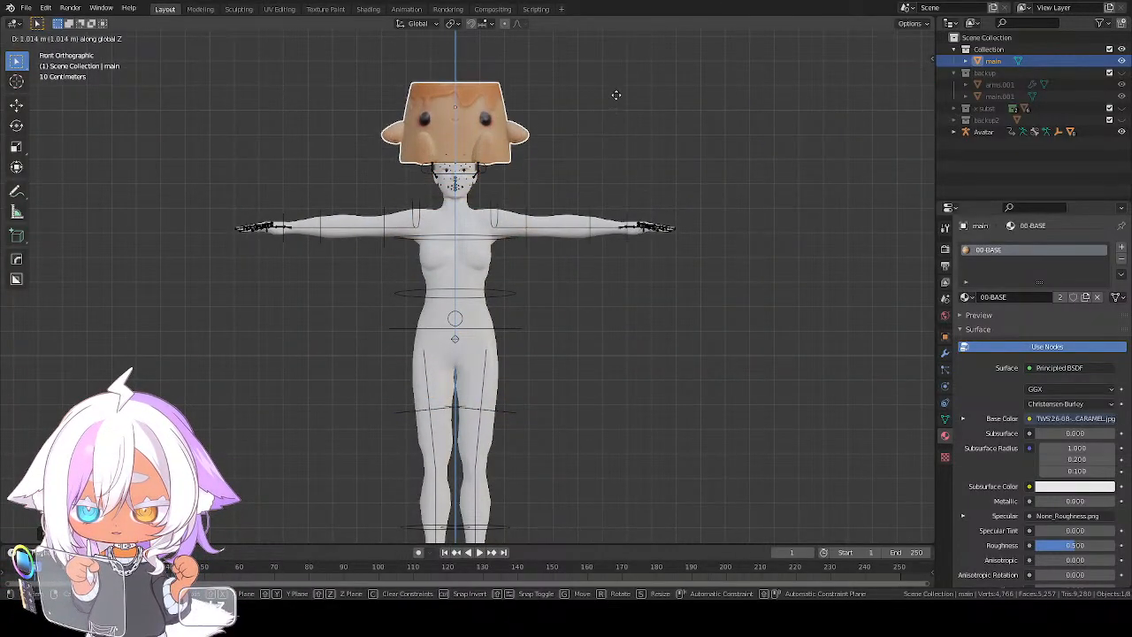
pyautogui.click(619, 103)
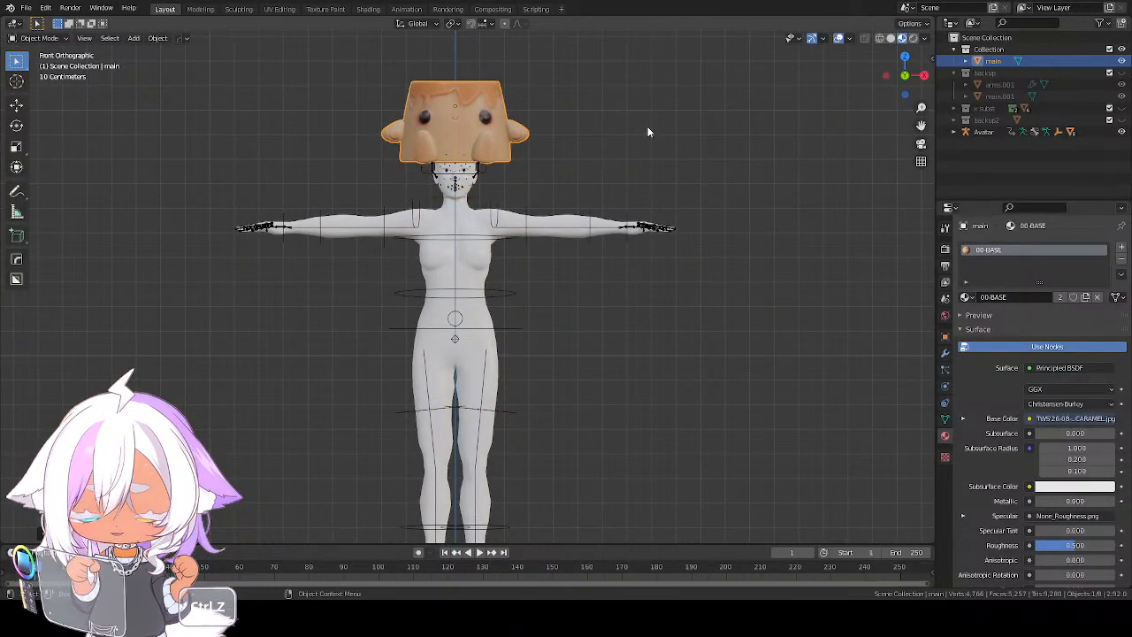
# Scale the pudding down further in two passes to fit the avatar's head, the second by about 0.72
pyautogui.click(580, 122)
pyautogui.scroll(3, 580, 126)
pyautogui.moveTo(580, 126); pyautogui.dragTo(485, 248, button='middle')
pyautogui.scroll(-3, 481, 235)
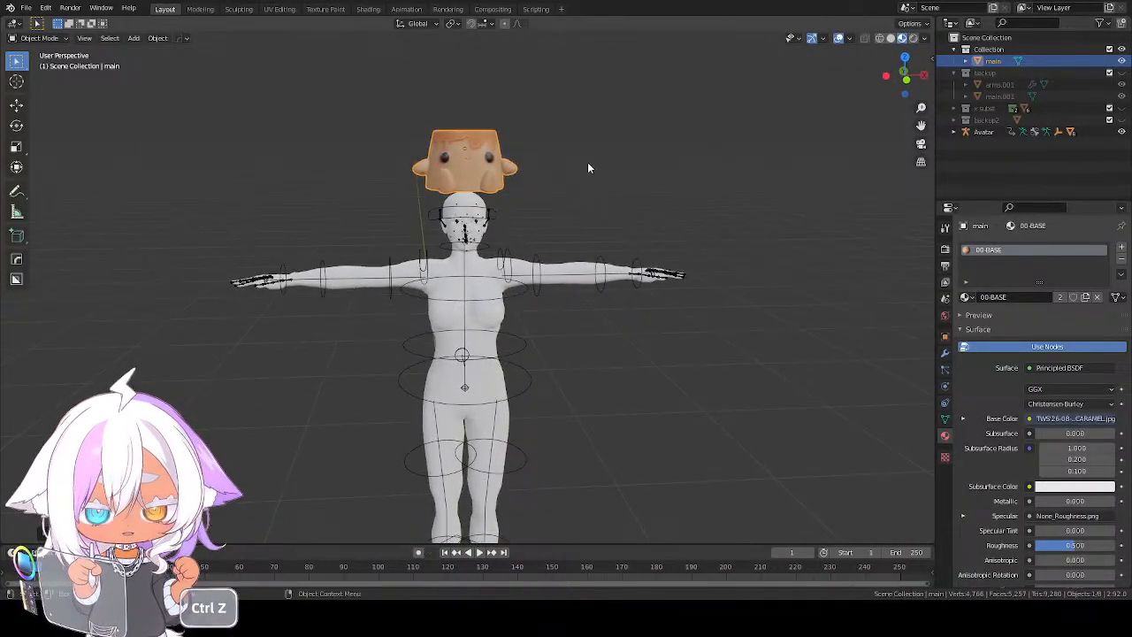
pyautogui.press('s')
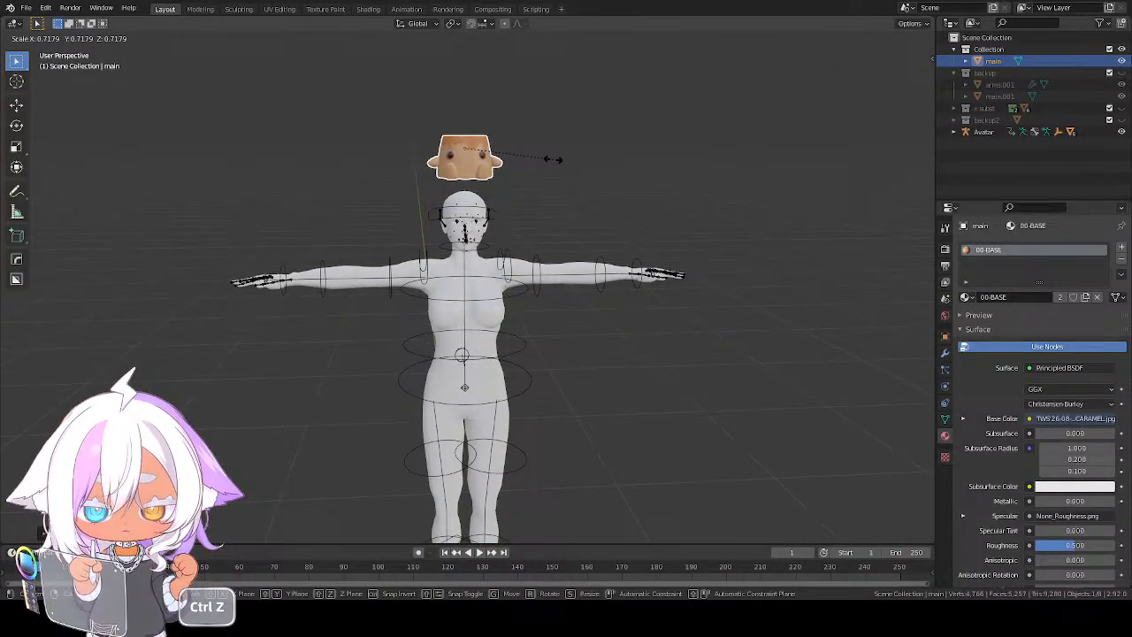
pyautogui.hotkey('ctrl', 'z')
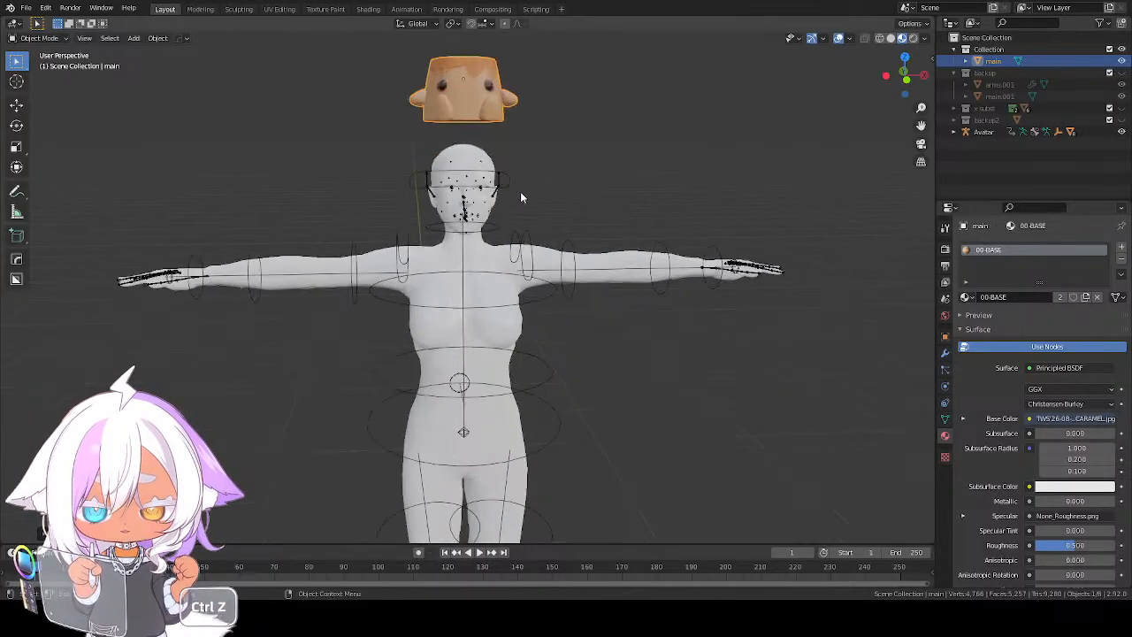
# Lower the pudding along the Z axis so that it rests on top of the avatar's head
pyautogui.moveTo(511, 176); pyautogui.dragTo(500, 269, button='middle')
pyautogui.press('g')
pyautogui.press('z')
pyautogui.click(611, 237)
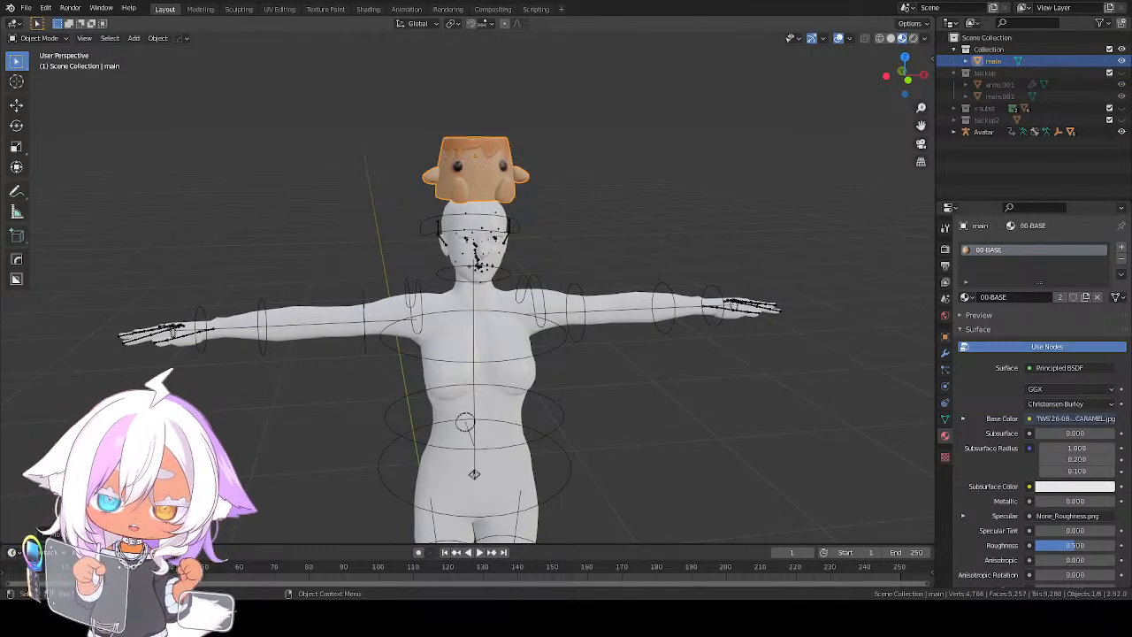
# Examine the pudding's size and placement on the avatar's head from the side and front, near and far
pyautogui.moveTo(592, 277); pyautogui.dragTo(670, 283, button='middle')
pyautogui.scroll(2, 597, 232)
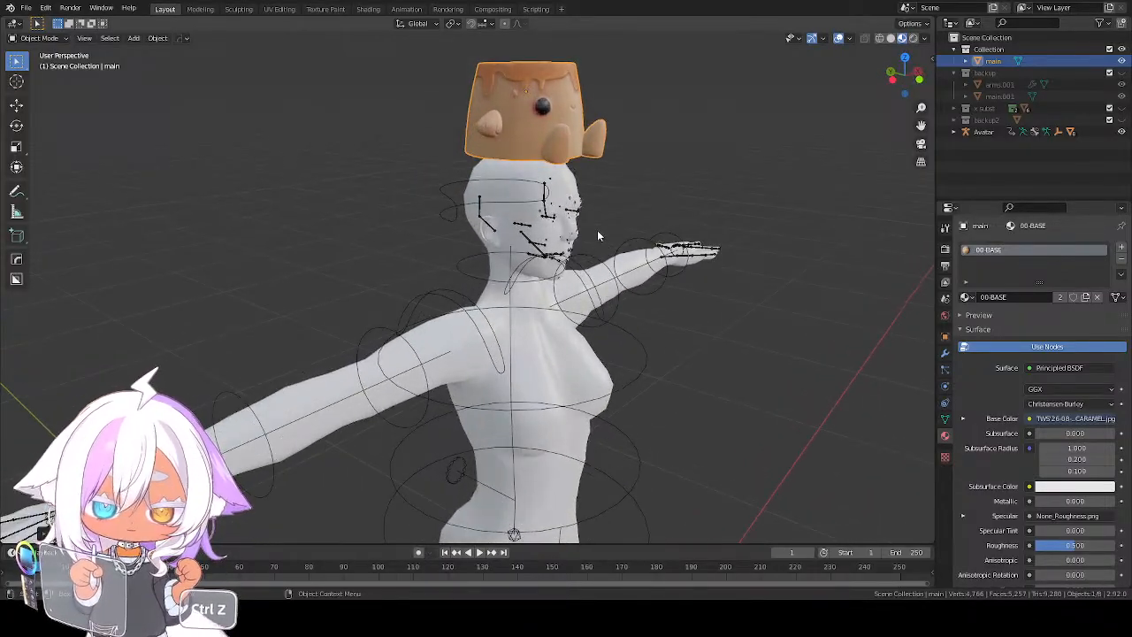
pyautogui.keyDown('shift'); pyautogui.moveTo(597, 232); pyautogui.dragTo(518, 335, button='middle'); pyautogui.keyUp('shift')
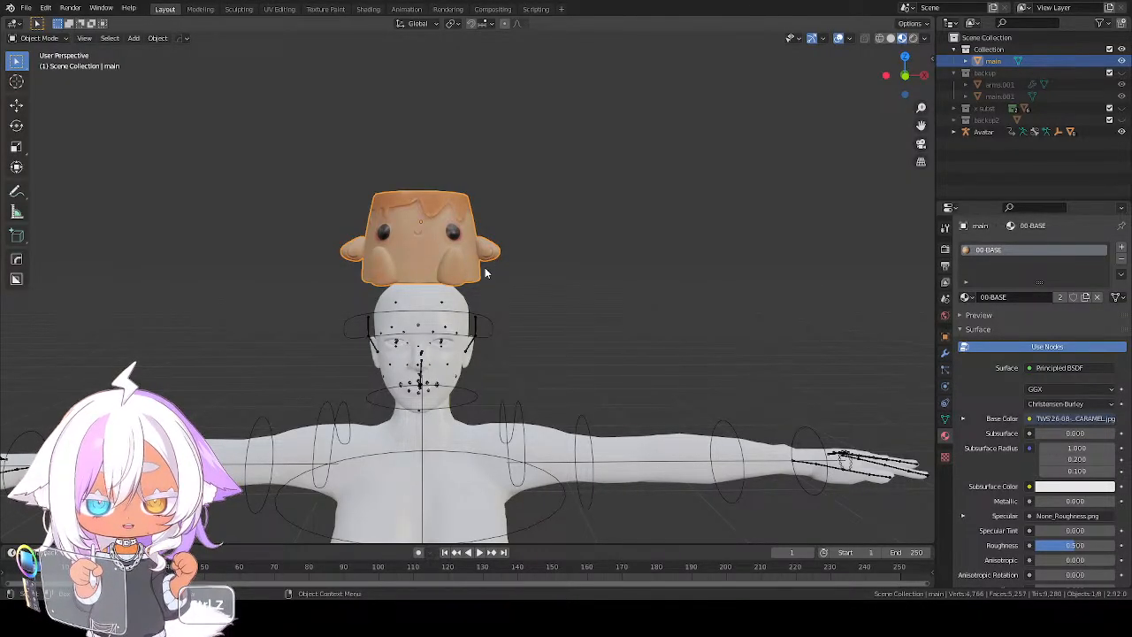
pyautogui.scroll(-5, 459, 353)
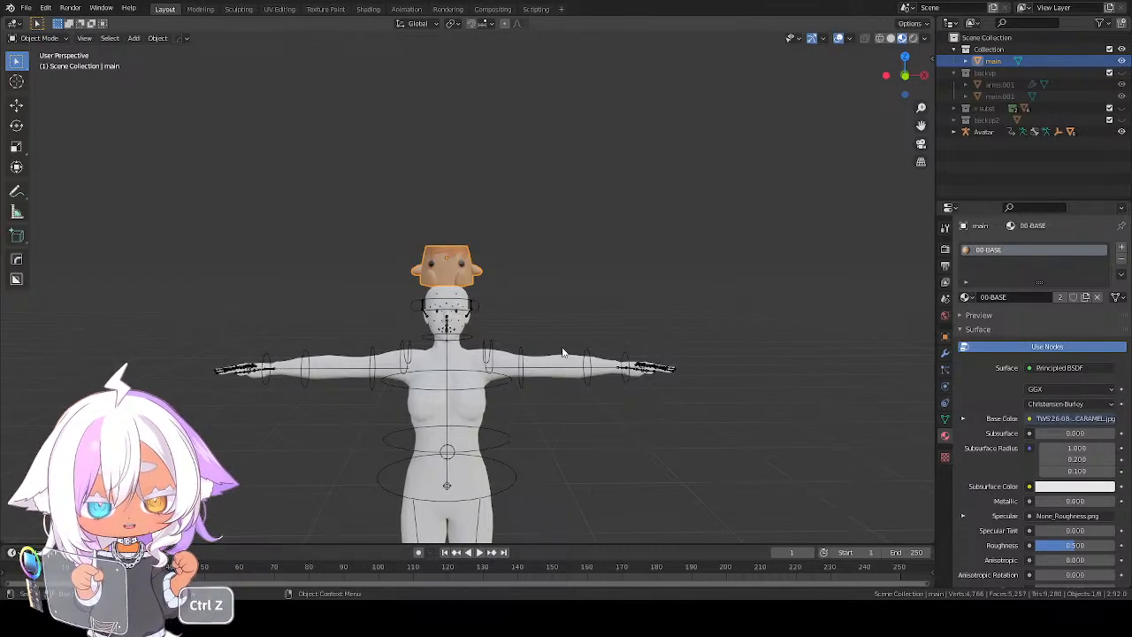
pyautogui.scroll(4, 462, 260)
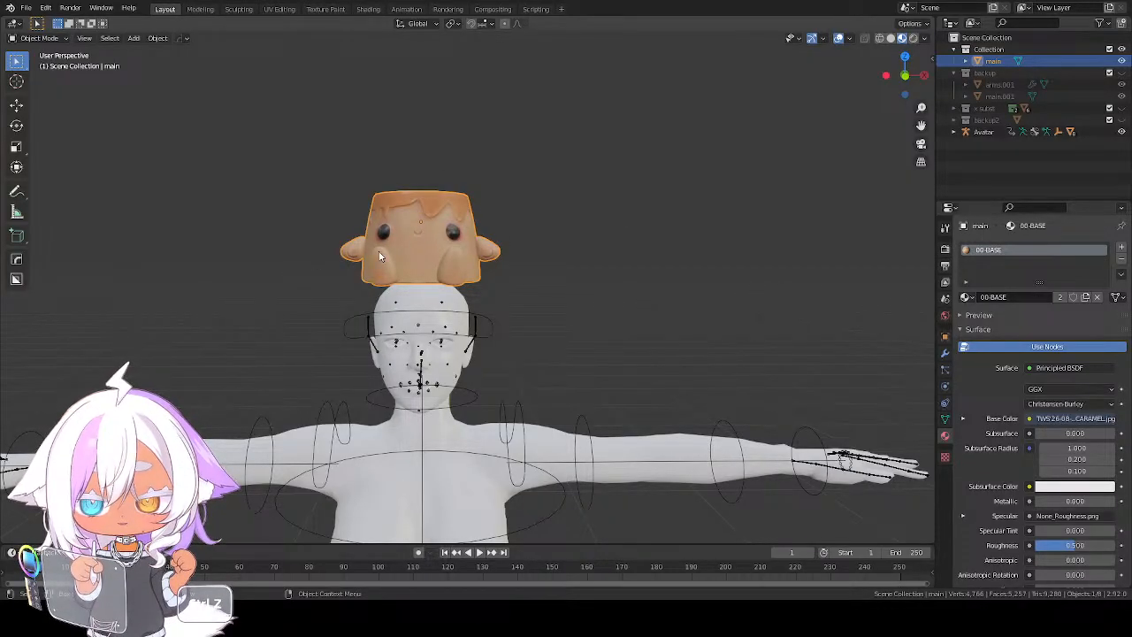
pyautogui.hotkey('ctrl', 'z')
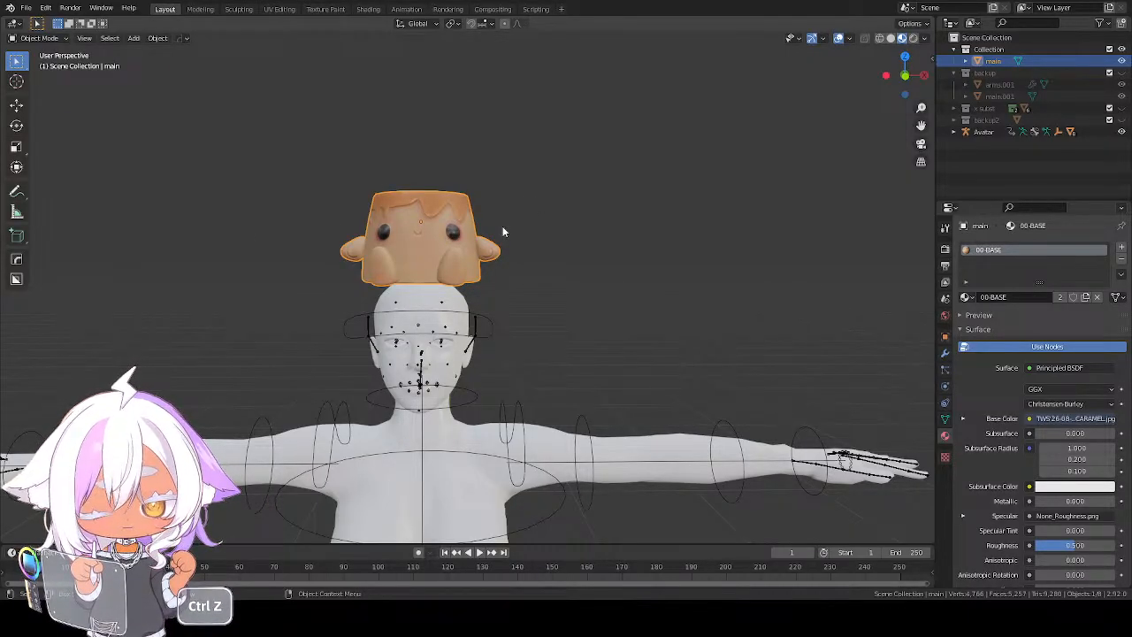
pyautogui.scroll(-2, 478, 292)
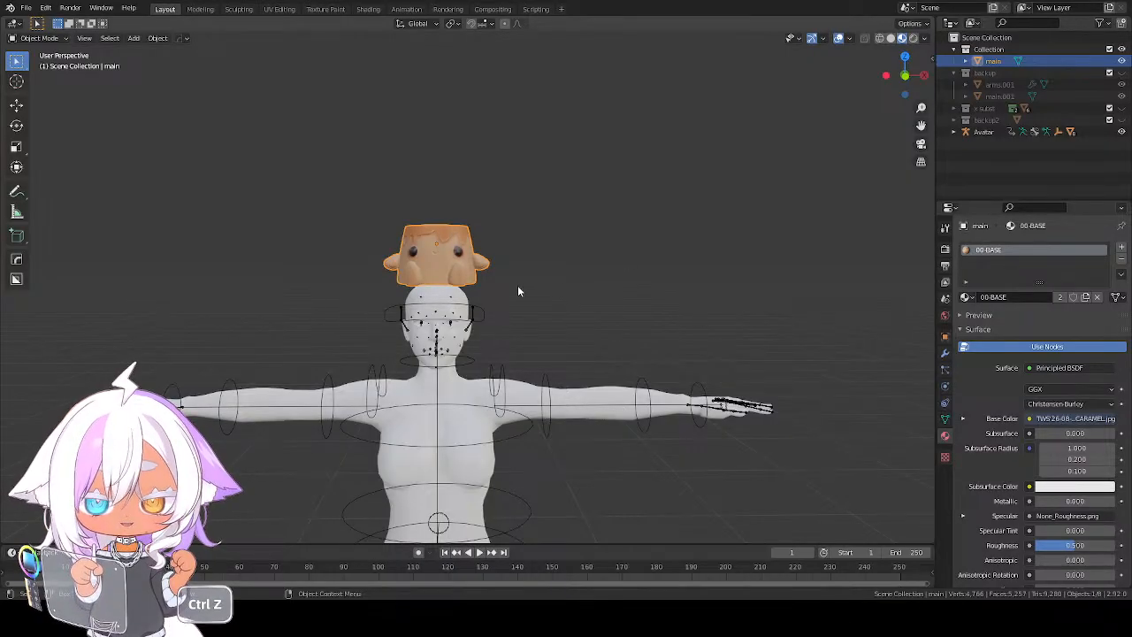
pyautogui.scroll(3, 519, 306)
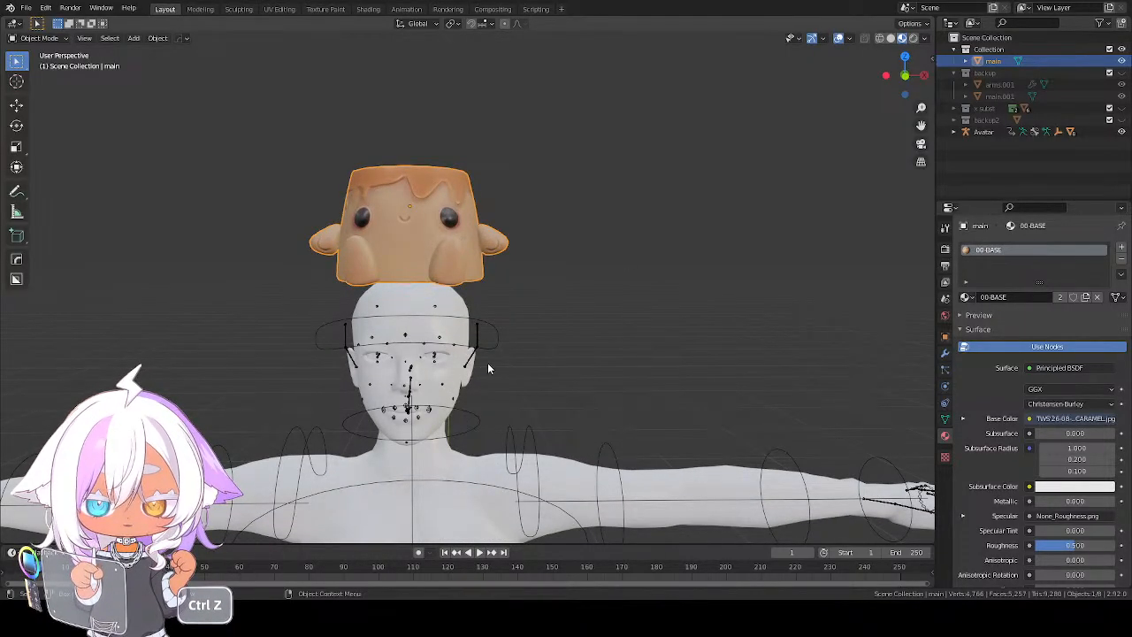
pyautogui.click(477, 335)
pyautogui.hotkey('ctrl', 'z')
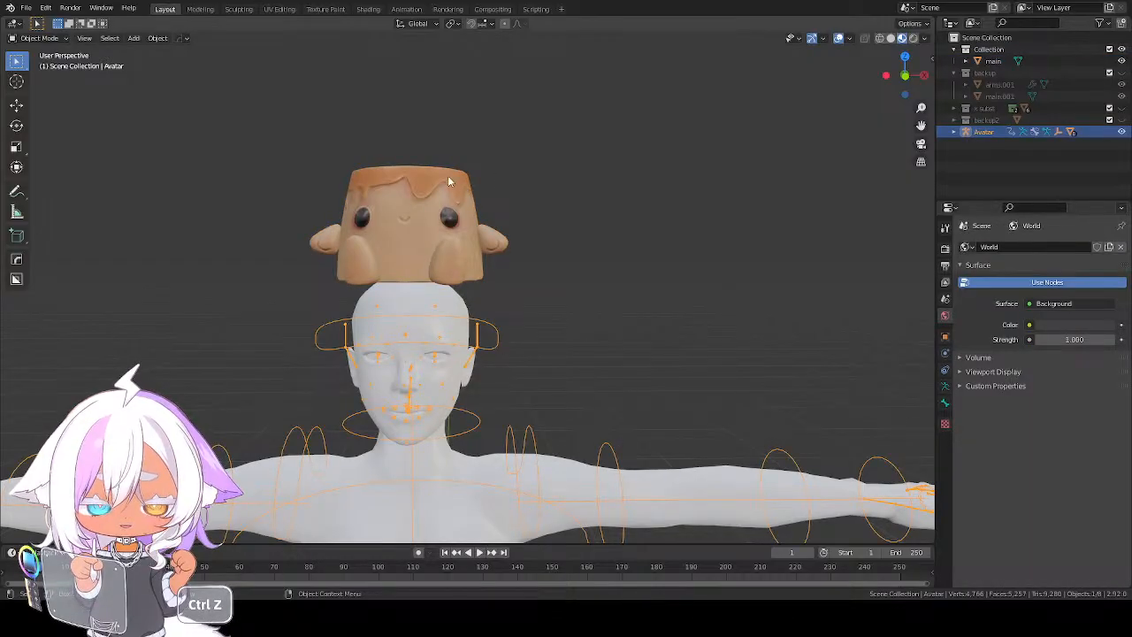
pyautogui.click(462, 237)
pyautogui.scroll(-1, 464, 238)
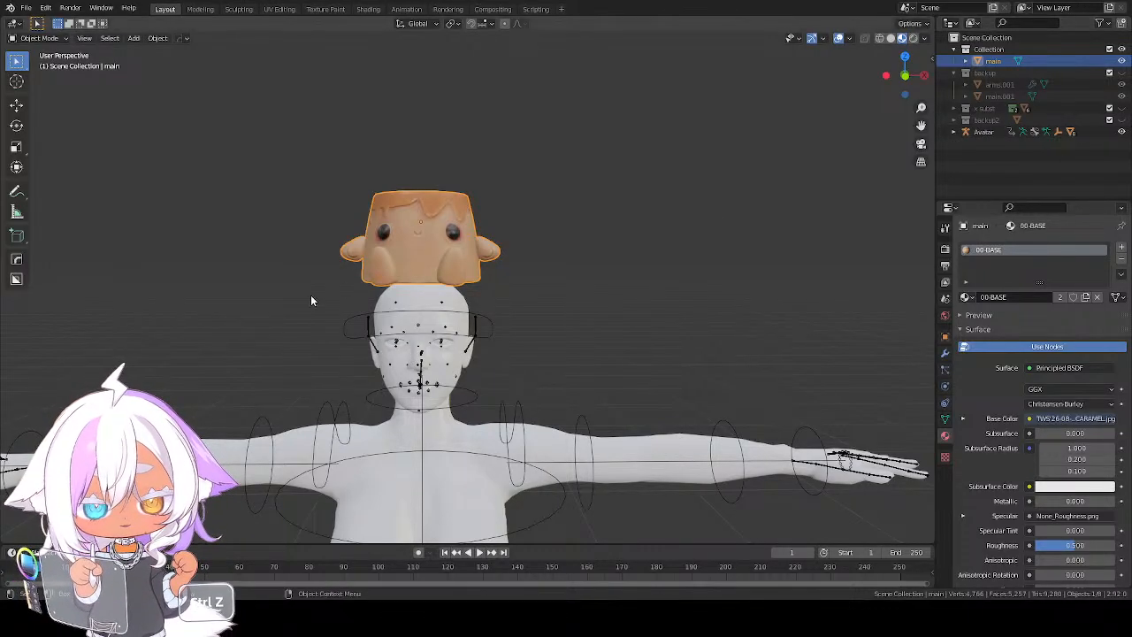
pyautogui.scroll(-4, 310, 294)
pyautogui.moveTo(399, 336)
pyautogui.mouseDown(button='middle')
pyautogui.moveTo(585, 370)
pyautogui.moveTo(395, 350)
pyautogui.mouseUp(button='middle')
pyautogui.scroll(3, 435, 259)
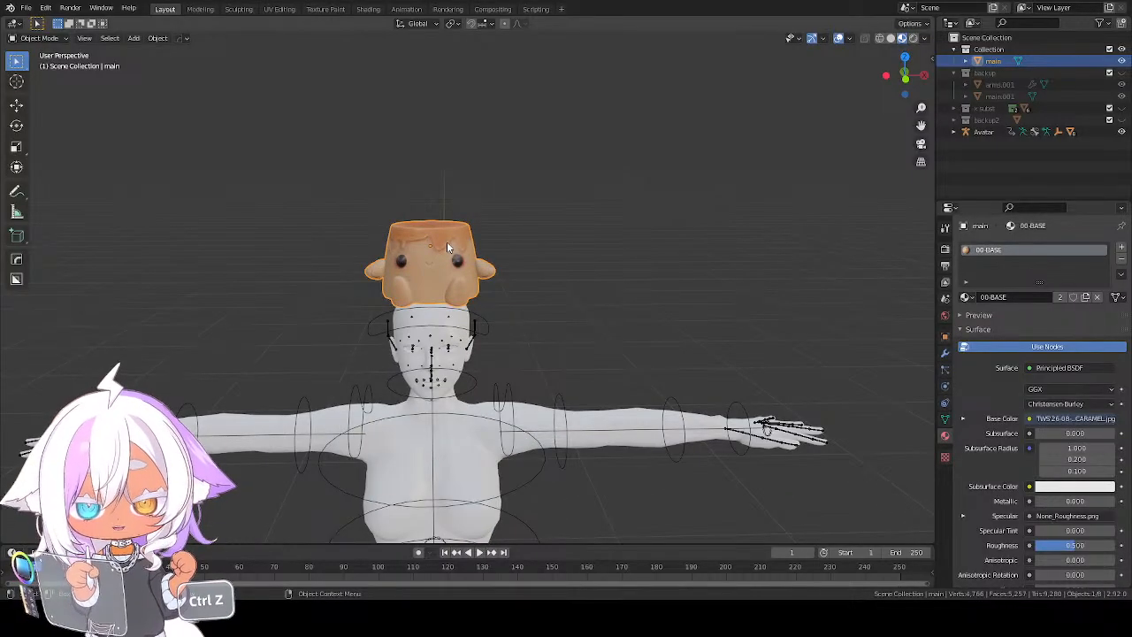
pyautogui.scroll(5, 448, 244)
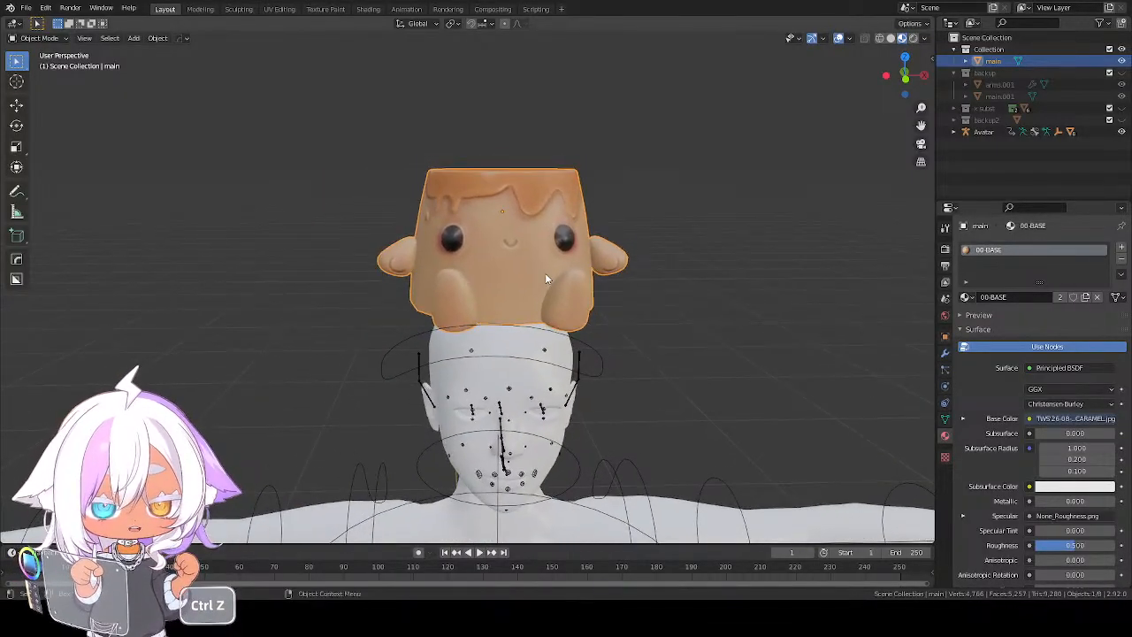
pyautogui.scroll(-1, 530, 259)
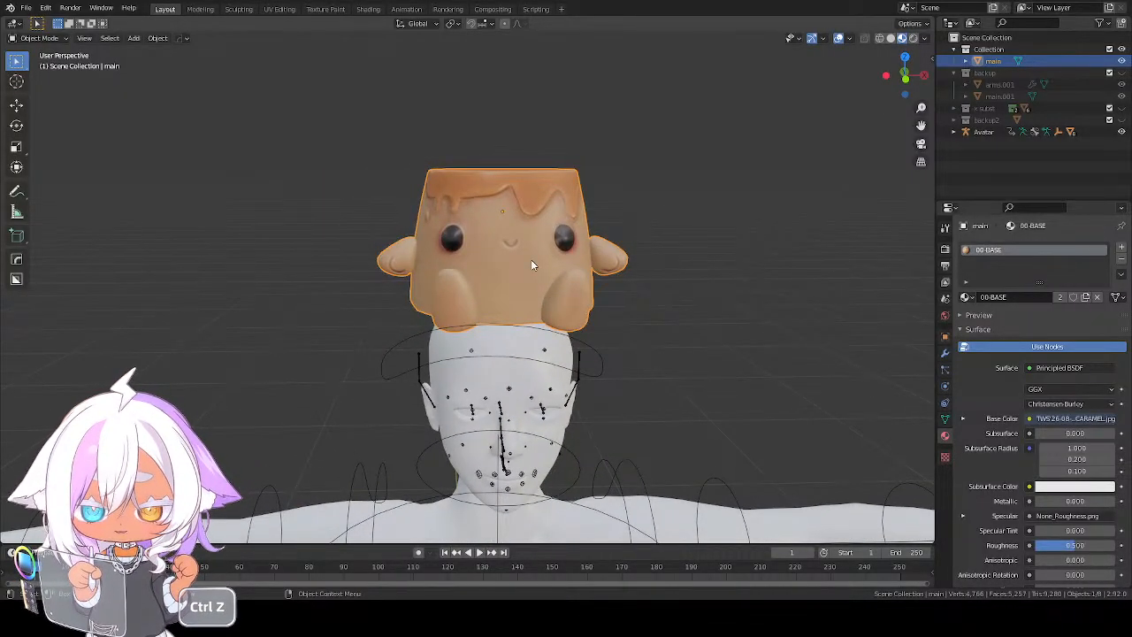
pyautogui.scroll(3, 531, 259)
pyautogui.scroll(-4, 531, 260)
# Select the avatar's head and body meshes and make the hidden Avatar armature visible
pyautogui.hotkey('ctrl', 'z')
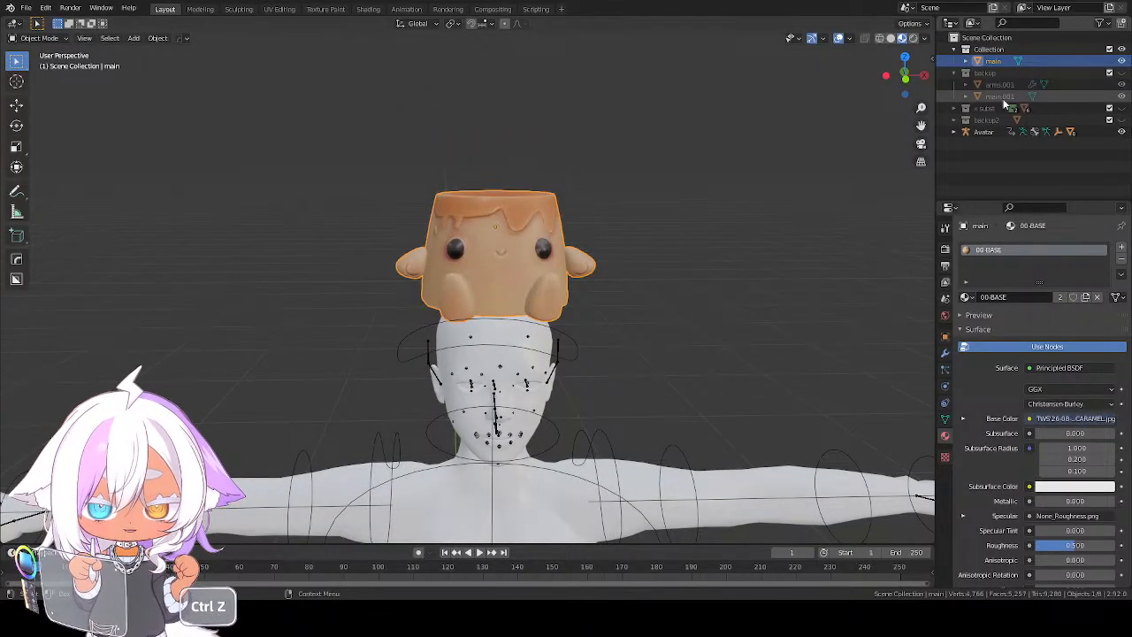
pyautogui.click(454, 383)
pyautogui.scroll(-4, 454, 382)
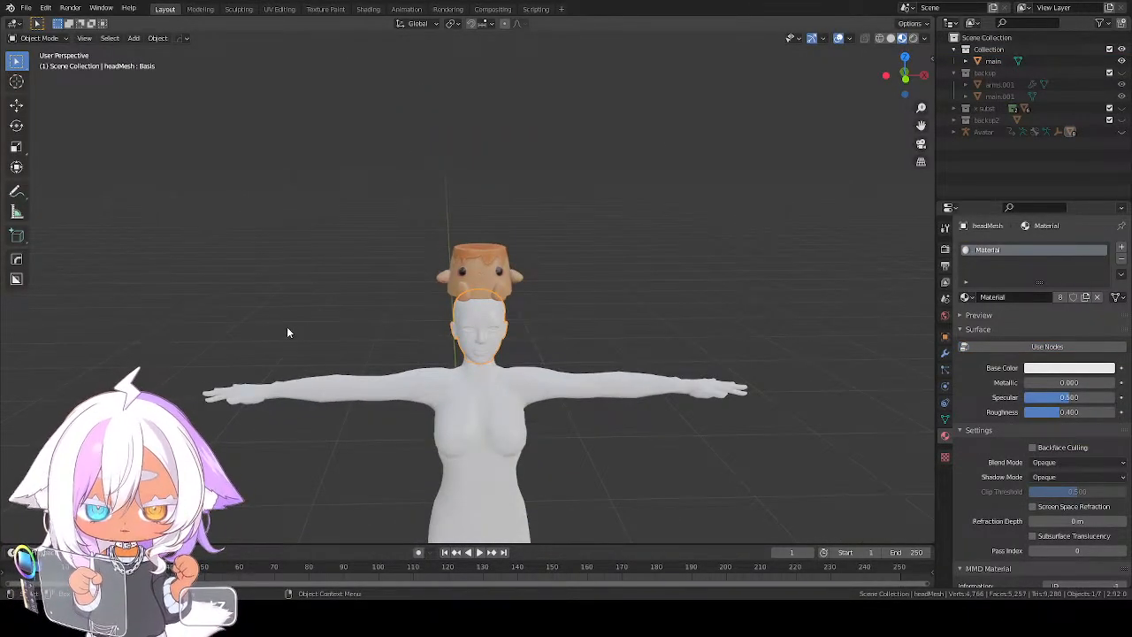
pyautogui.moveTo(285, 328); pyautogui.dragTo(610, 474)
pyautogui.scroll(-5, 421, 417)
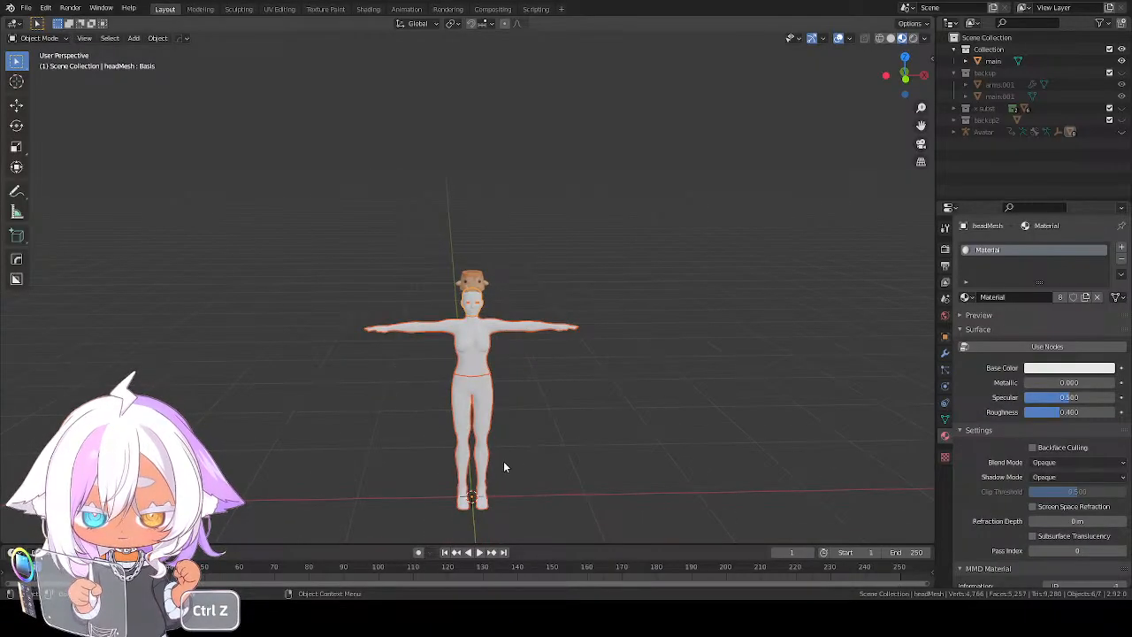
pyautogui.click(1121, 132)
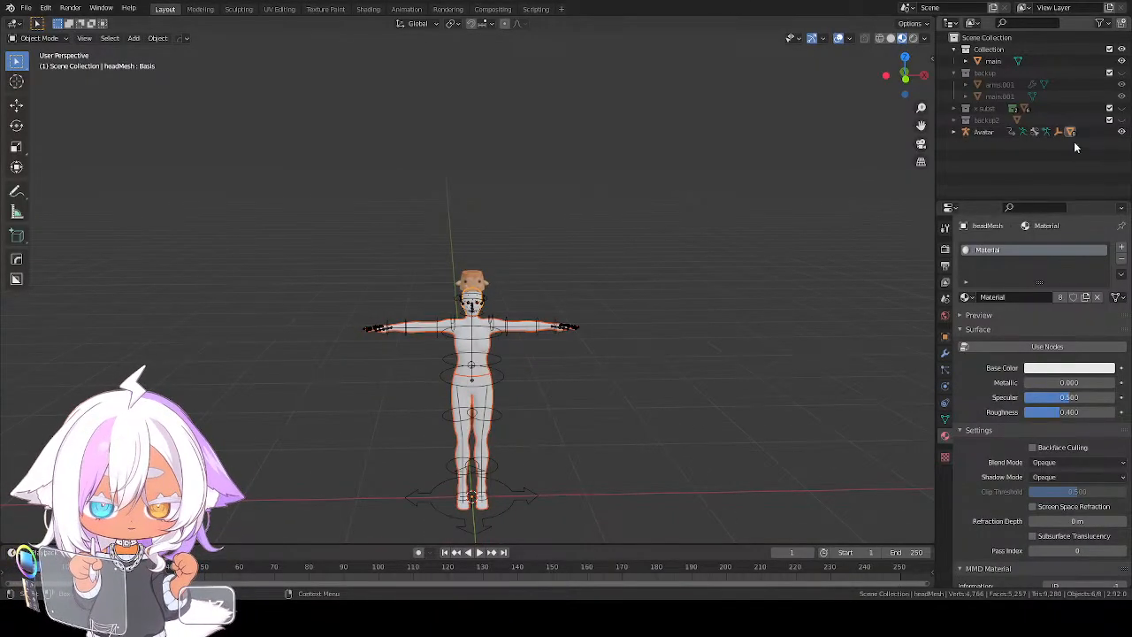
# Add the Avatar armature to the selection and move everything selected into a new collection named avastar
pyautogui.keyDown('shift'); pyautogui.click(485, 343); pyautogui.keyUp('shift')
pyautogui.press('m')
pyautogui.click(546, 338)
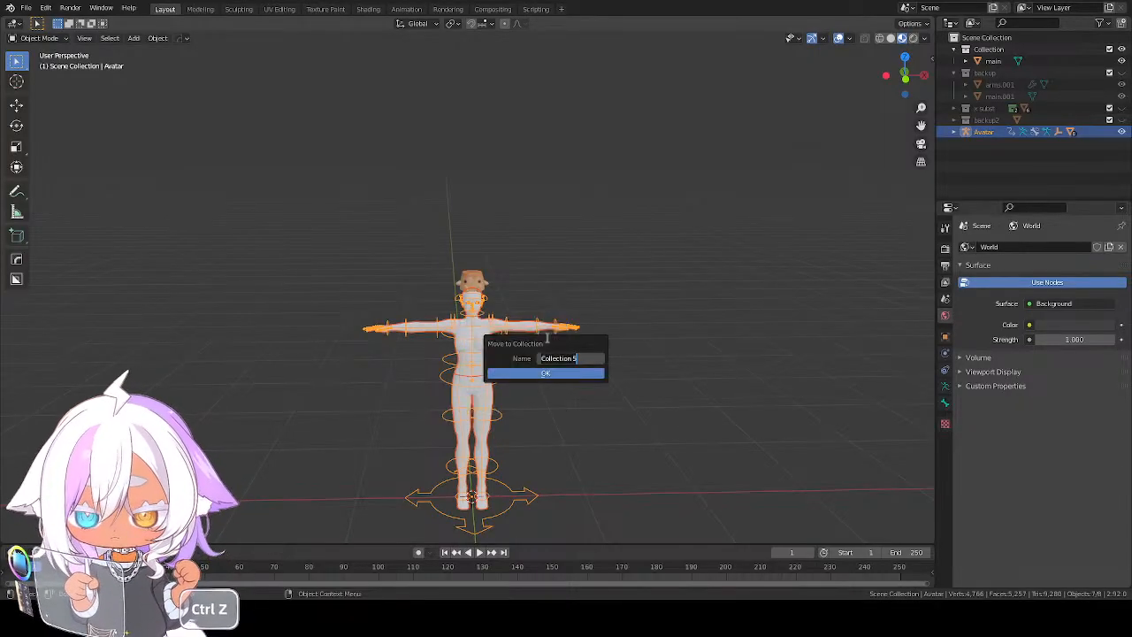
pyautogui.write('avastar')
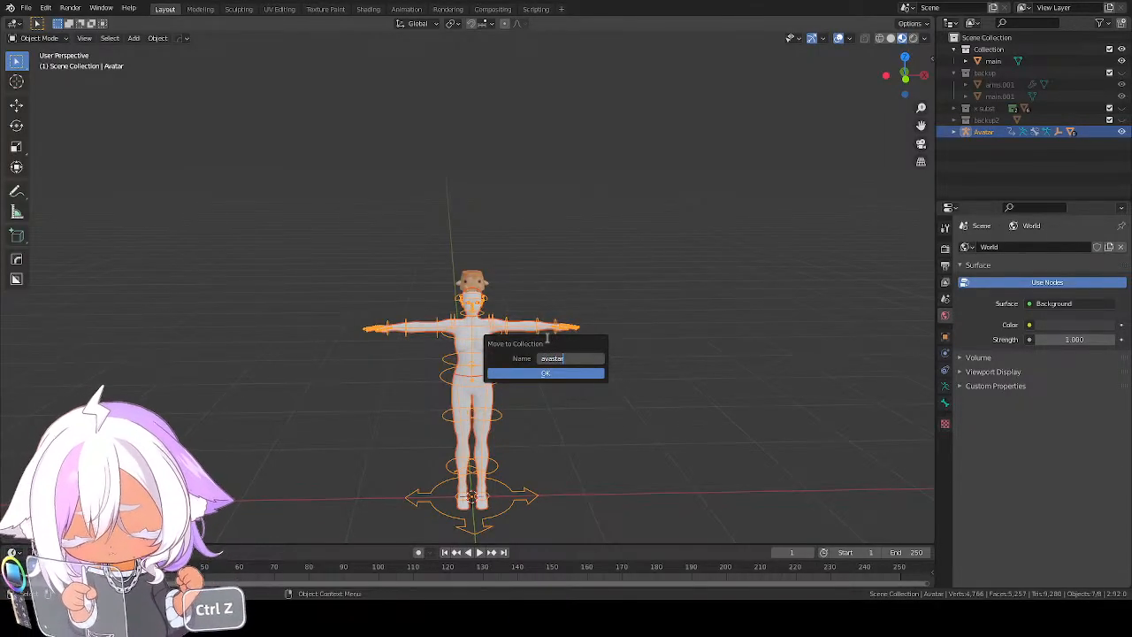
pyautogui.click(562, 375)
pyautogui.click(562, 375)
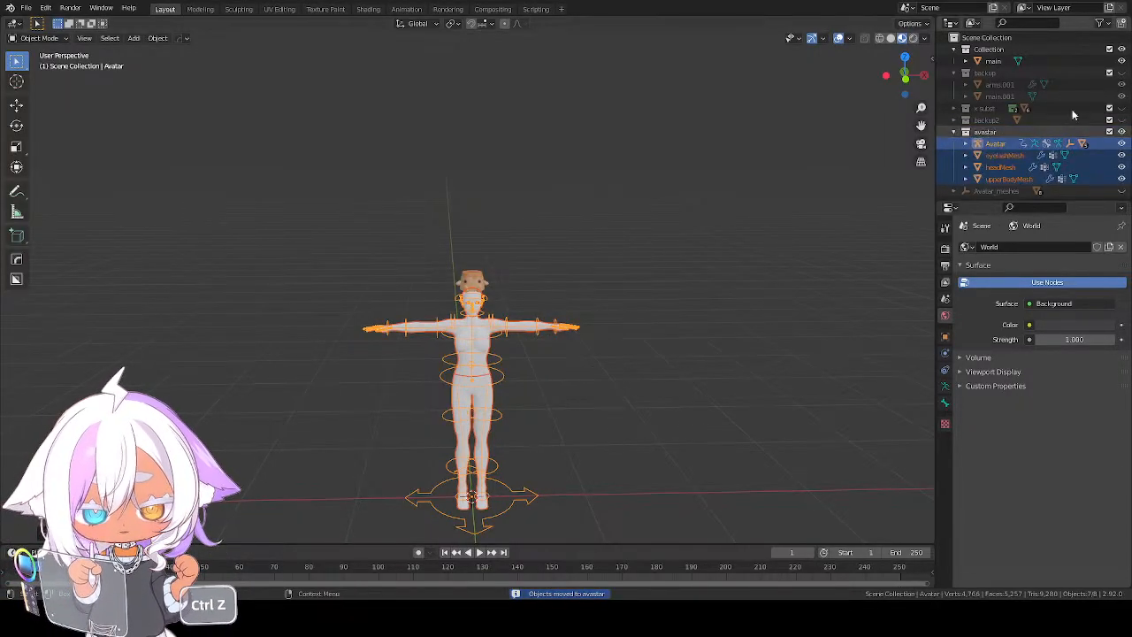
# Hide the avastar collection and duplicate the pudding in place
pyautogui.click(1122, 132)
pyautogui.hotkey('ctrl', 'z')
pyautogui.hotkey('ctrl', 'z')
pyautogui.hotkey('ctrl', 'z')
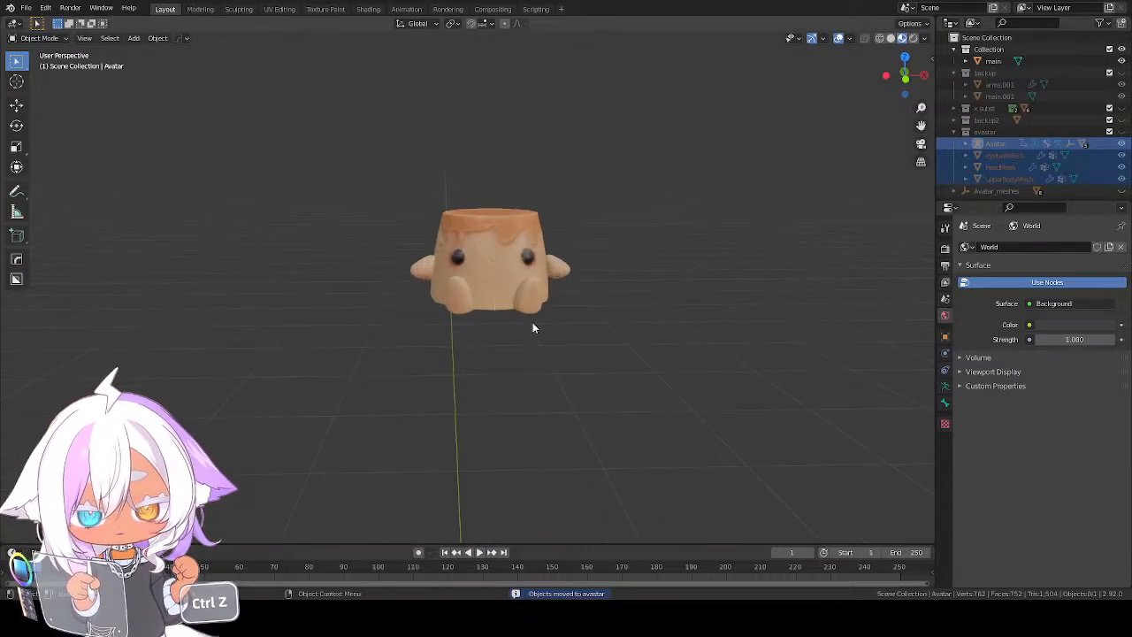
pyautogui.press('KP_1')
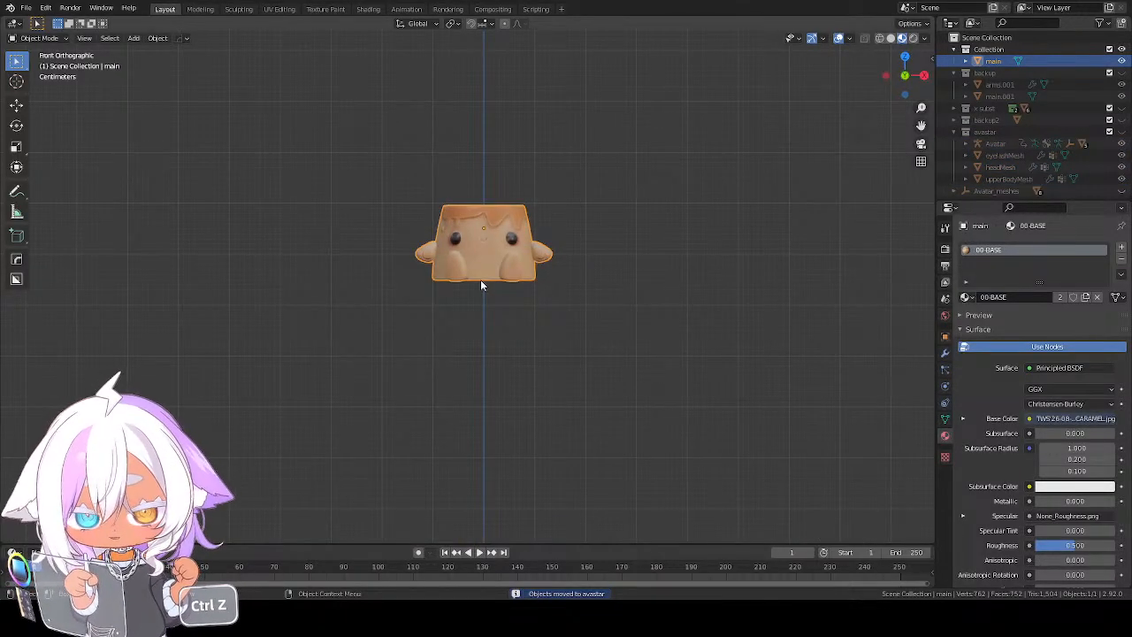
pyautogui.scroll(3, 484, 279)
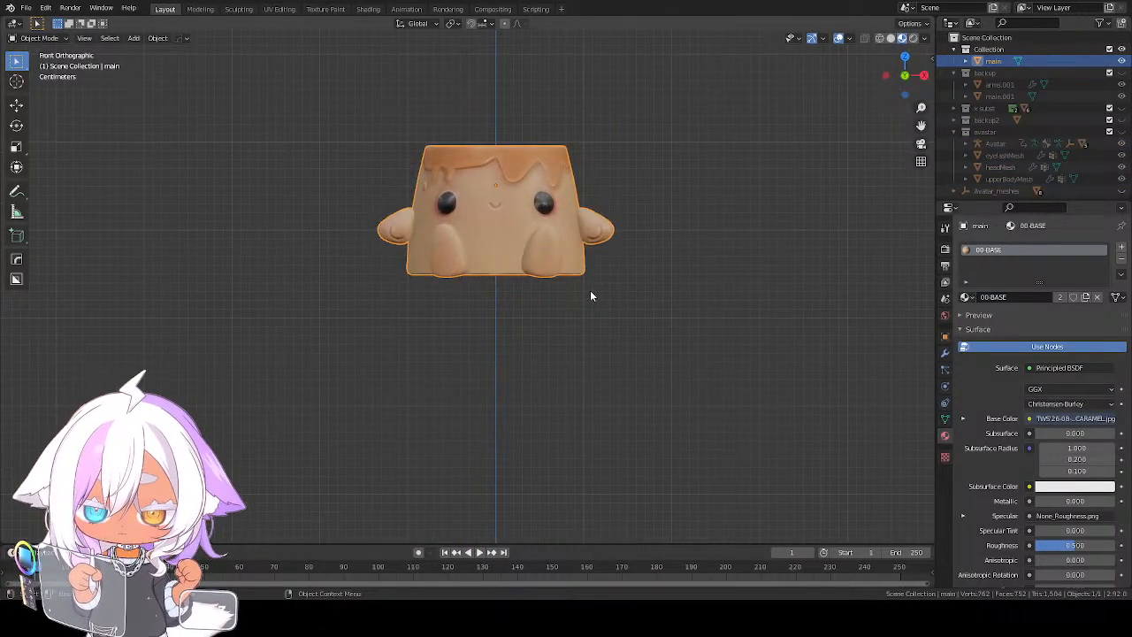
pyautogui.hotkey('ctrl', 'z')
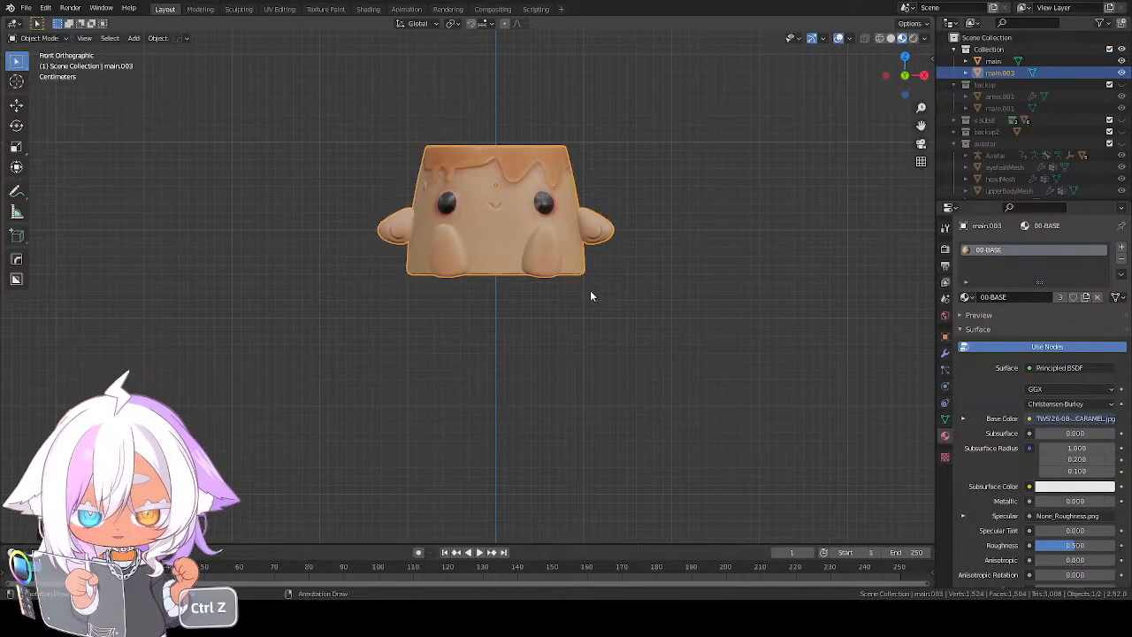
# Offset the duplicate pudding's entire mesh by about 0.0036 m with Shrink/Fatten
pyautogui.press('Tab')
pyautogui.scroll(3, 601, 292)
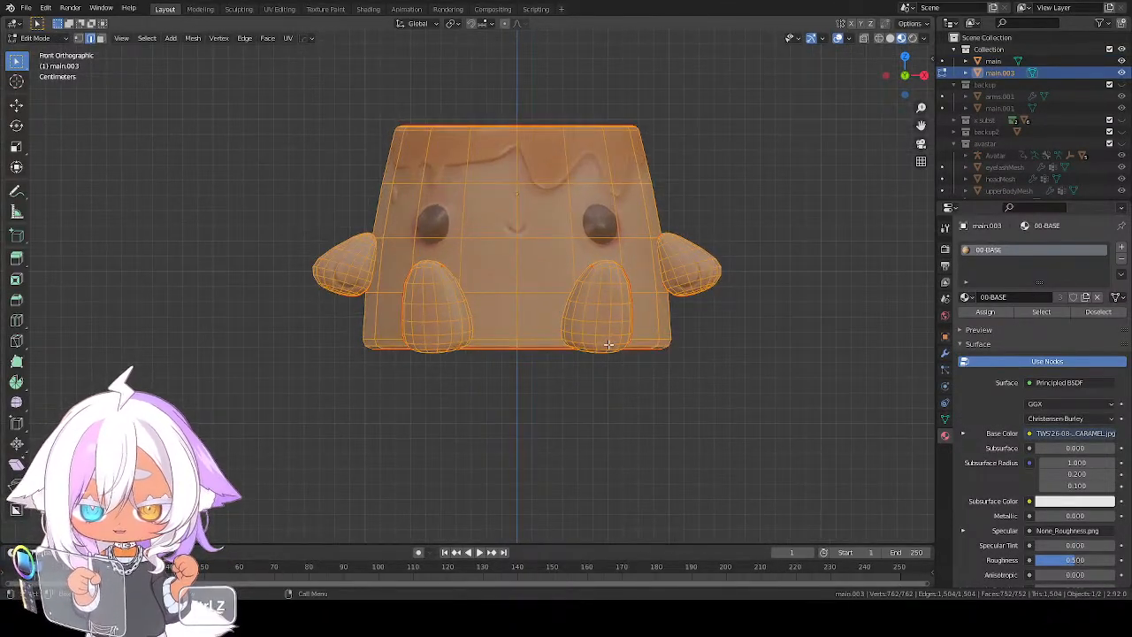
pyautogui.hotkey('alt', 's')
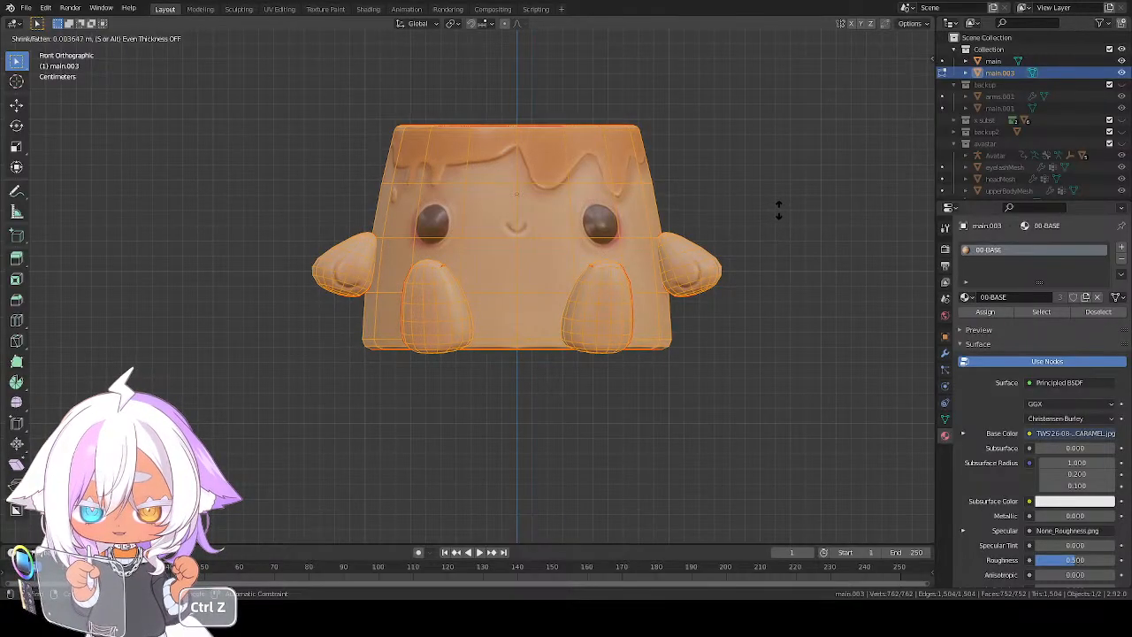
pyautogui.click(778, 210)
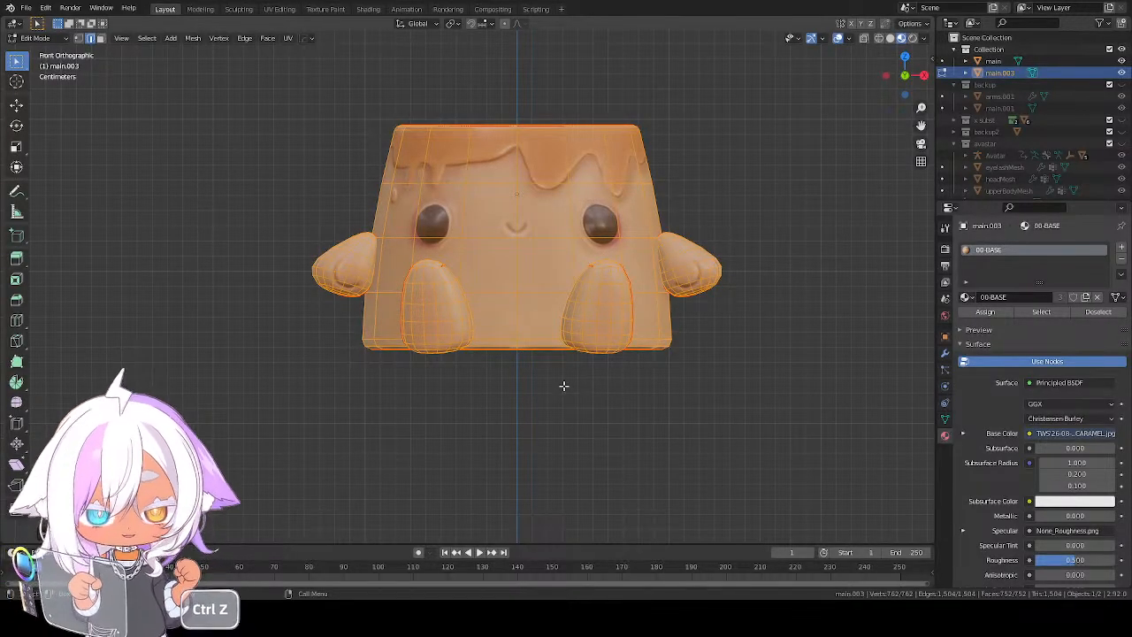
pyautogui.moveTo(563, 386); pyautogui.dragTo(555, 359, button='middle')
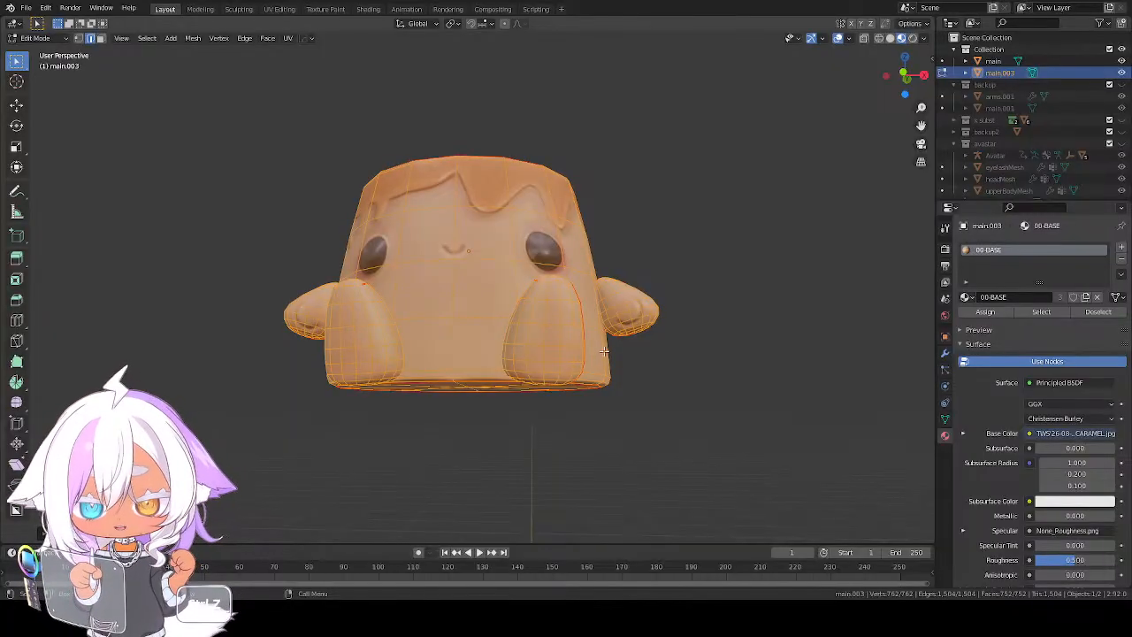
pyautogui.hotkey('ctrl', 'z')
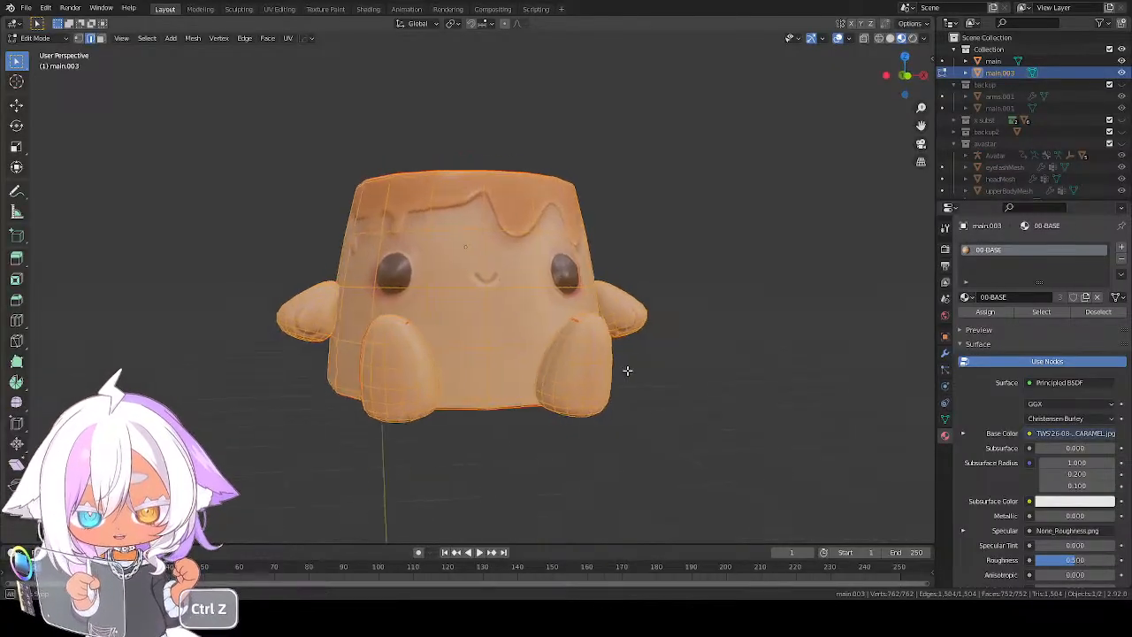
# In wireframe display, apply Shrink/Fatten to the whole duplicate again by about 0.0024 m and 0.0011 m, ending in solid shading
pyautogui.press('z')
pyautogui.click(483, 370)
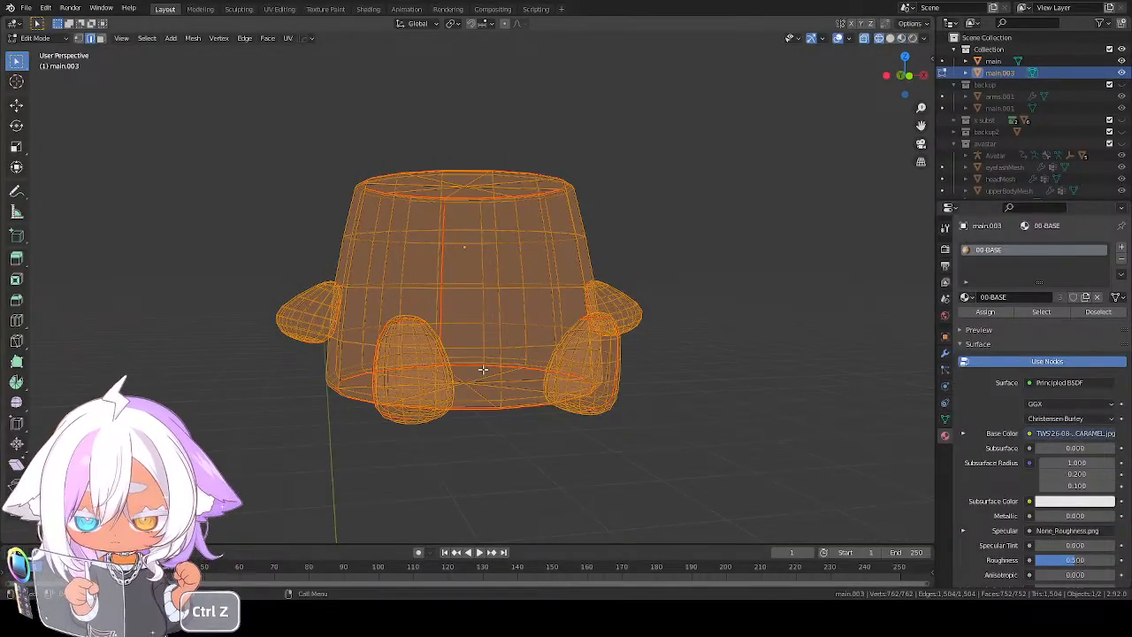
pyautogui.scroll(4, 483, 369)
pyautogui.hotkey('alt', 's')
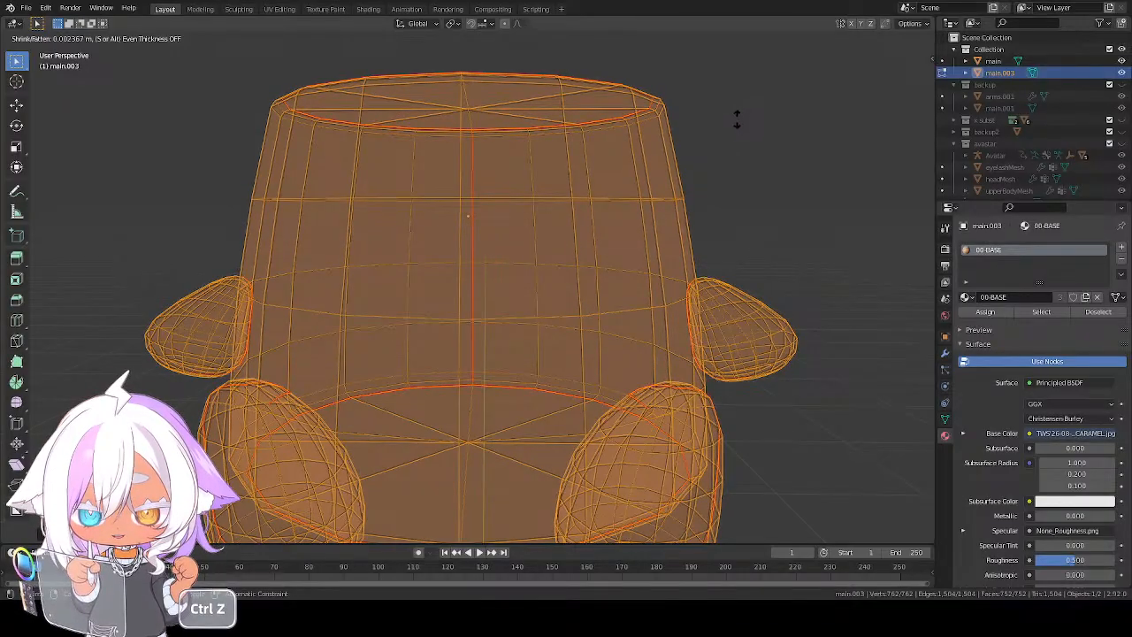
pyautogui.click(738, 114)
pyautogui.moveTo(684, 165)
pyautogui.mouseDown(button='middle')
pyautogui.moveTo(687, 184)
pyautogui.moveTo(693, 174)
pyautogui.mouseUp(button='middle')
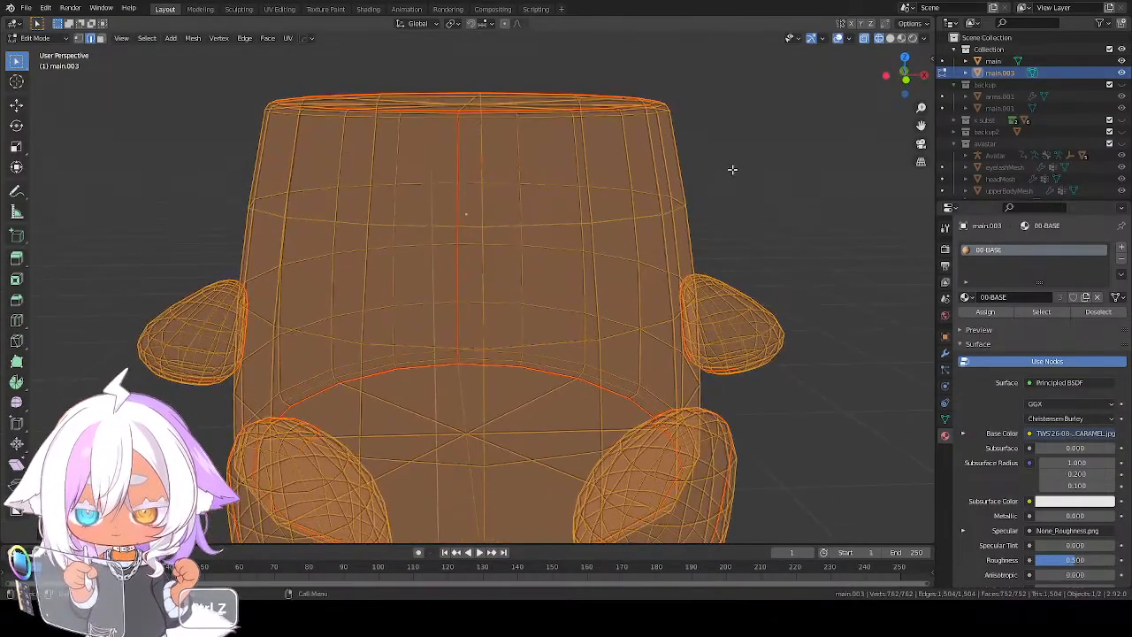
pyautogui.hotkey('alt', 's')
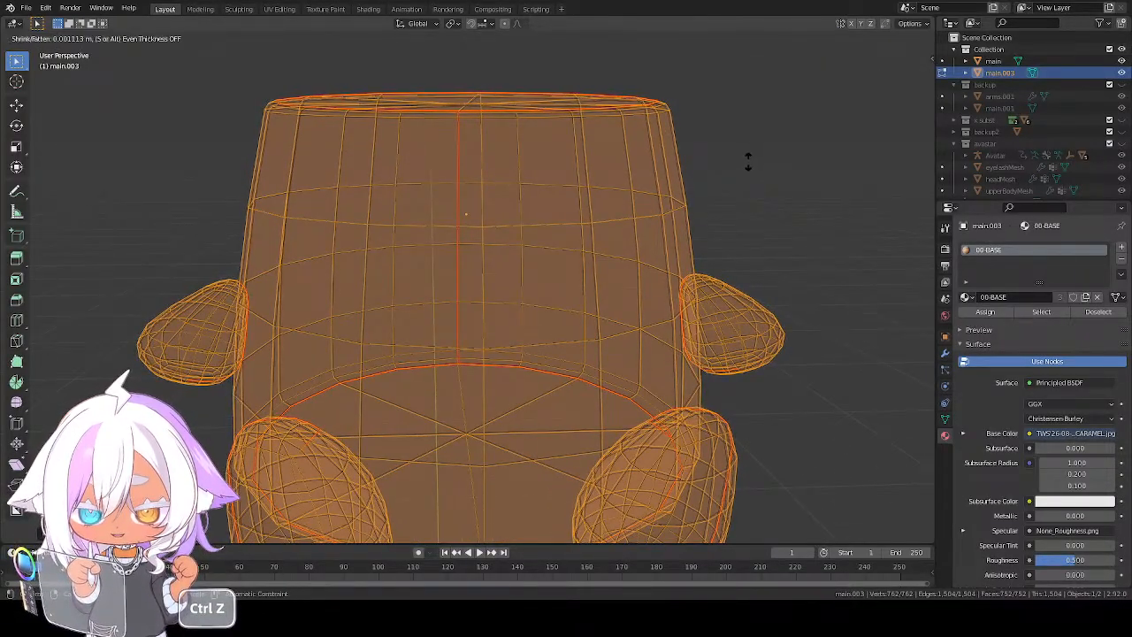
pyautogui.click(748, 162)
pyautogui.press('z')
pyautogui.click(810, 251)
pyautogui.scroll(-2, 644, 264)
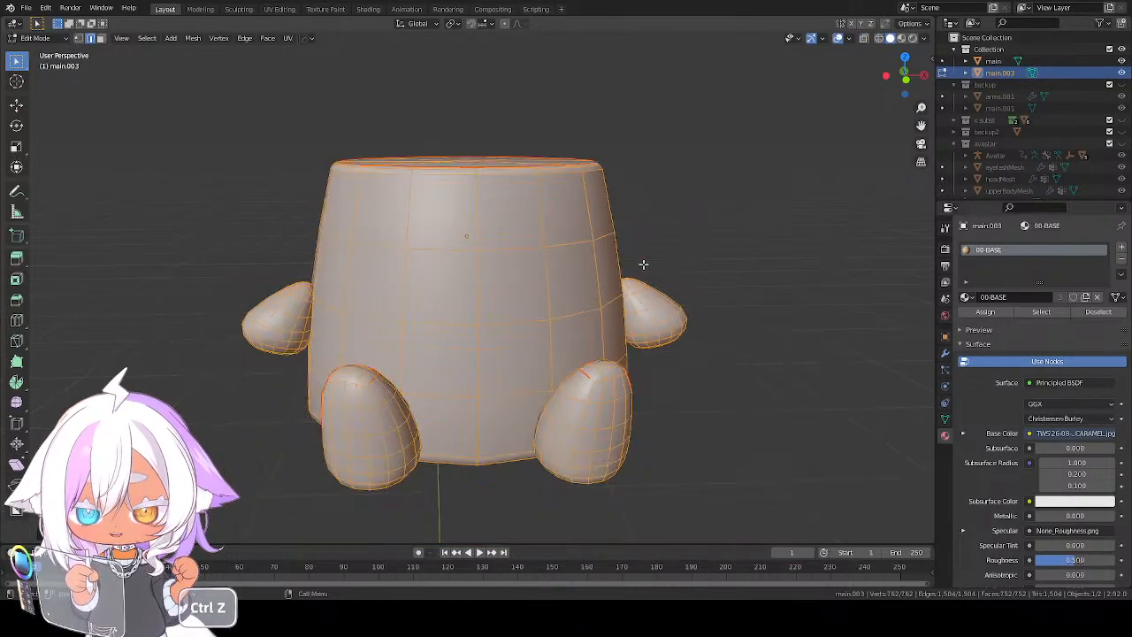
# Select only the duplicate pudding's main body, without arms and legs, and subdivide it once
pyautogui.hotkey('ctrl', 'z')
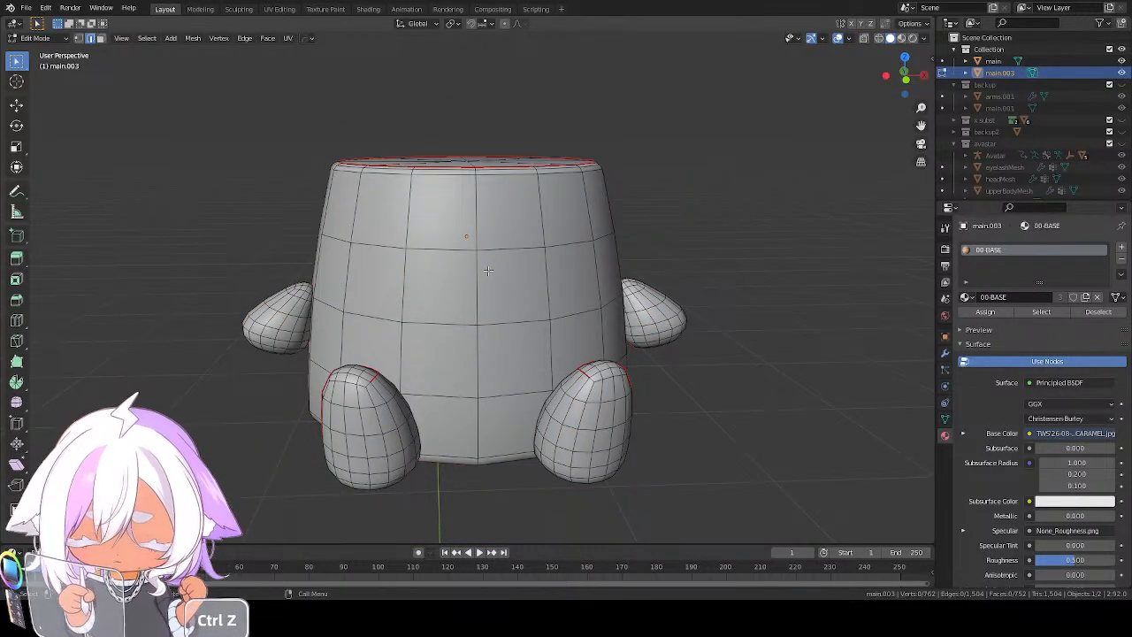
pyautogui.hotkey('ctrl', 'z')
pyautogui.rightClick(515, 273)
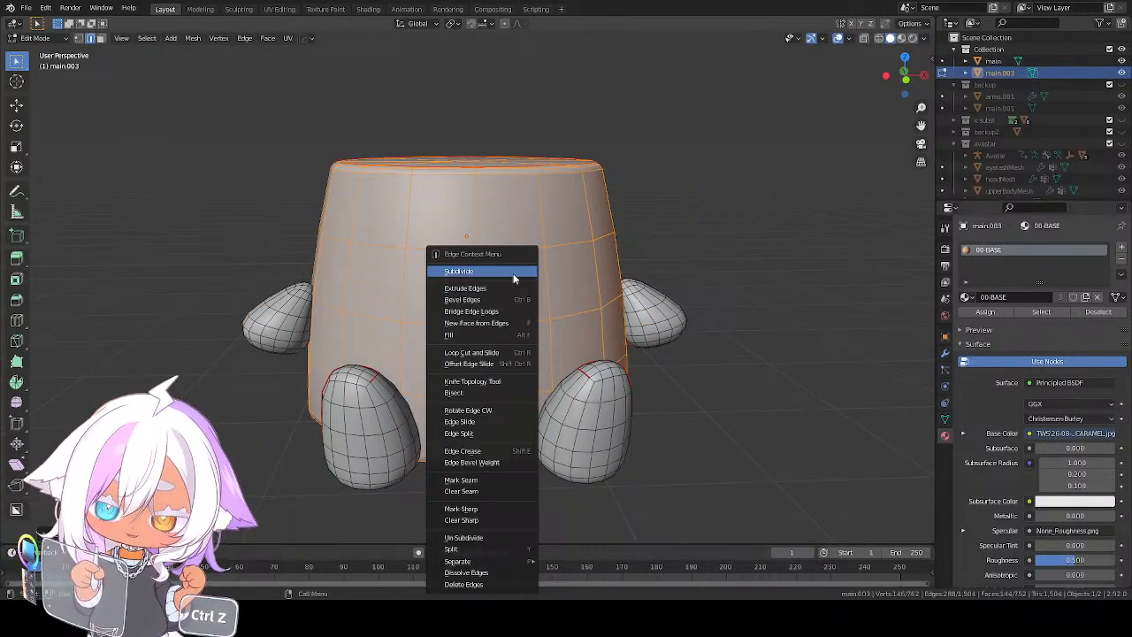
pyautogui.click(513, 273)
pyautogui.hotkey('ctrl', 'z')
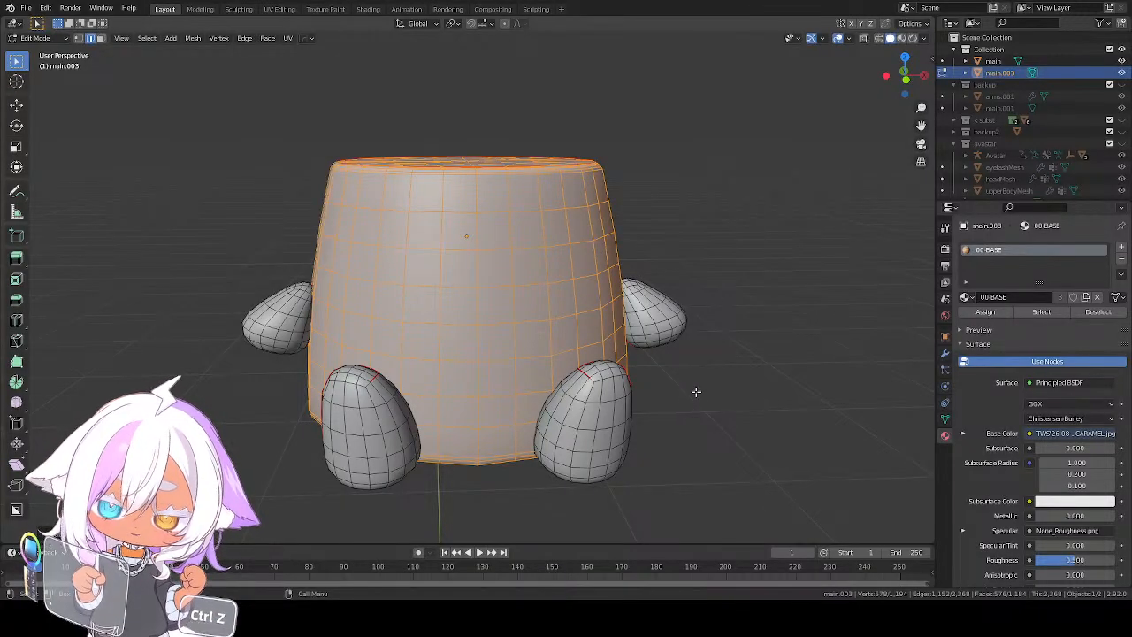
# Dissolve the two extra edge loops that the subdivision added around the body's upper rim
pyautogui.moveTo(479, 373); pyautogui.dragTo(487, 401, button='middle')
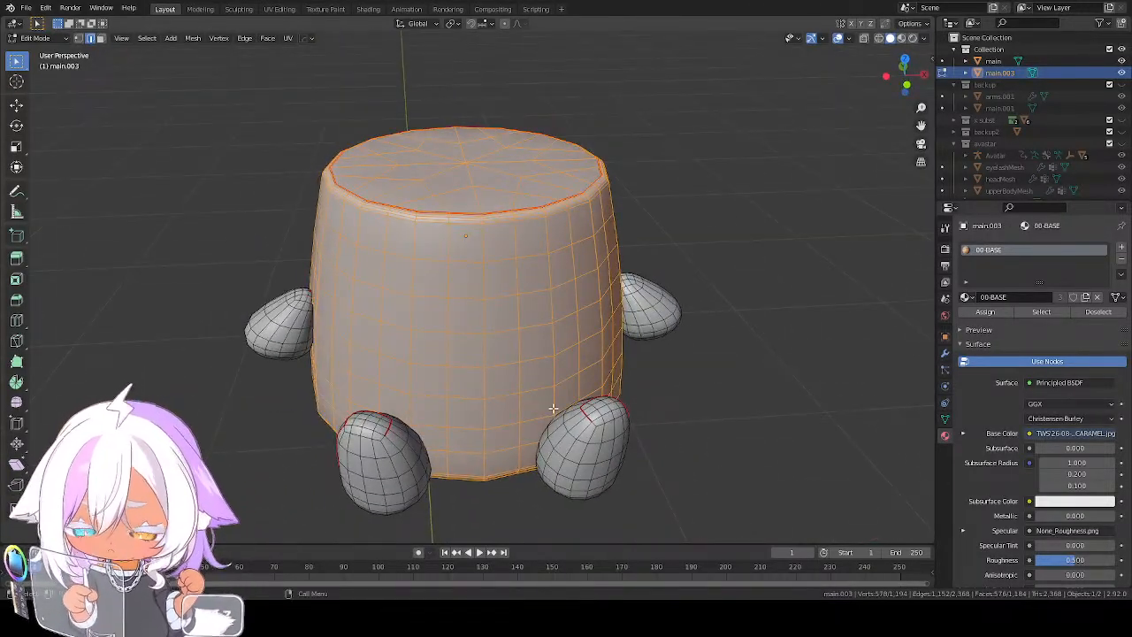
pyautogui.hotkey('ctrl', 'z')
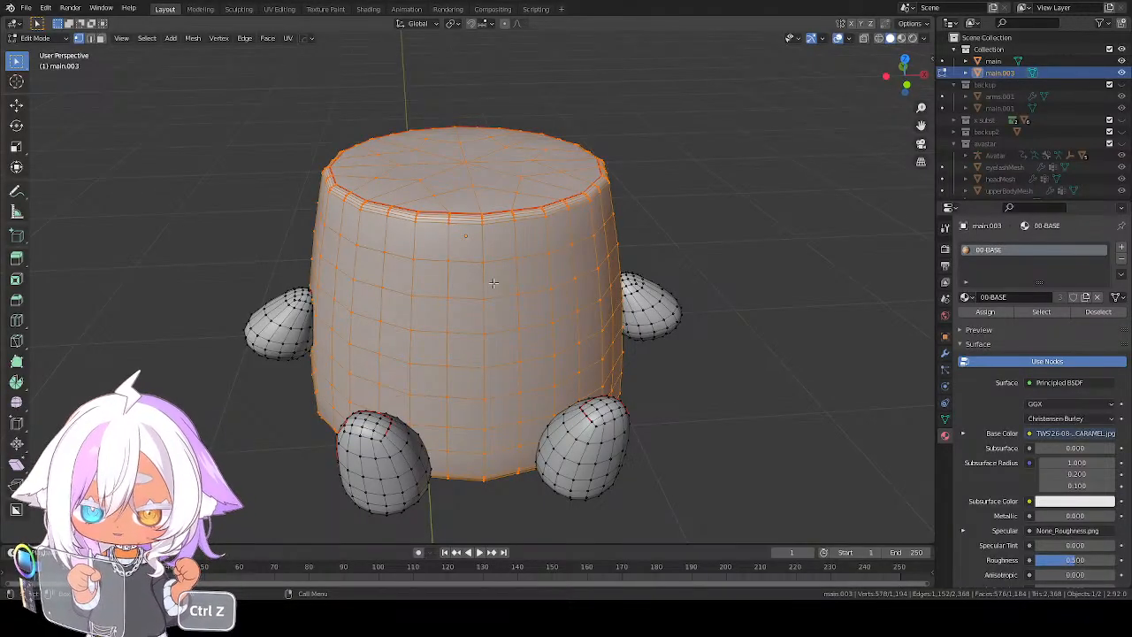
pyautogui.scroll(3, 475, 255)
pyautogui.press('2')
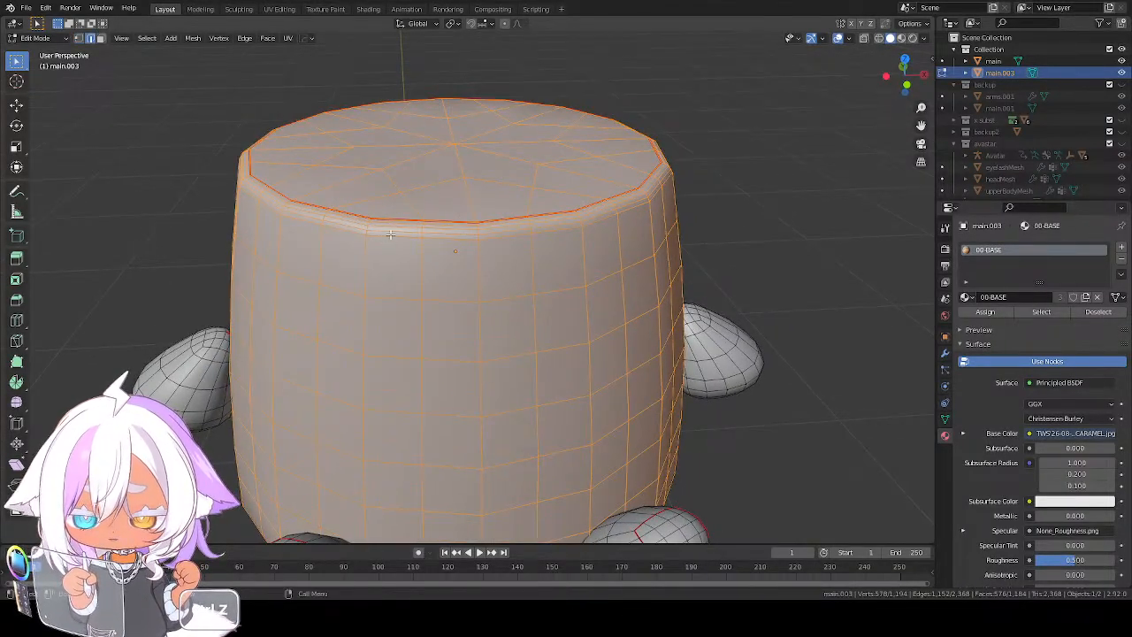
pyautogui.click(390, 234)
pyautogui.keyDown('alt'); pyautogui.click(390, 234); pyautogui.keyUp('alt')
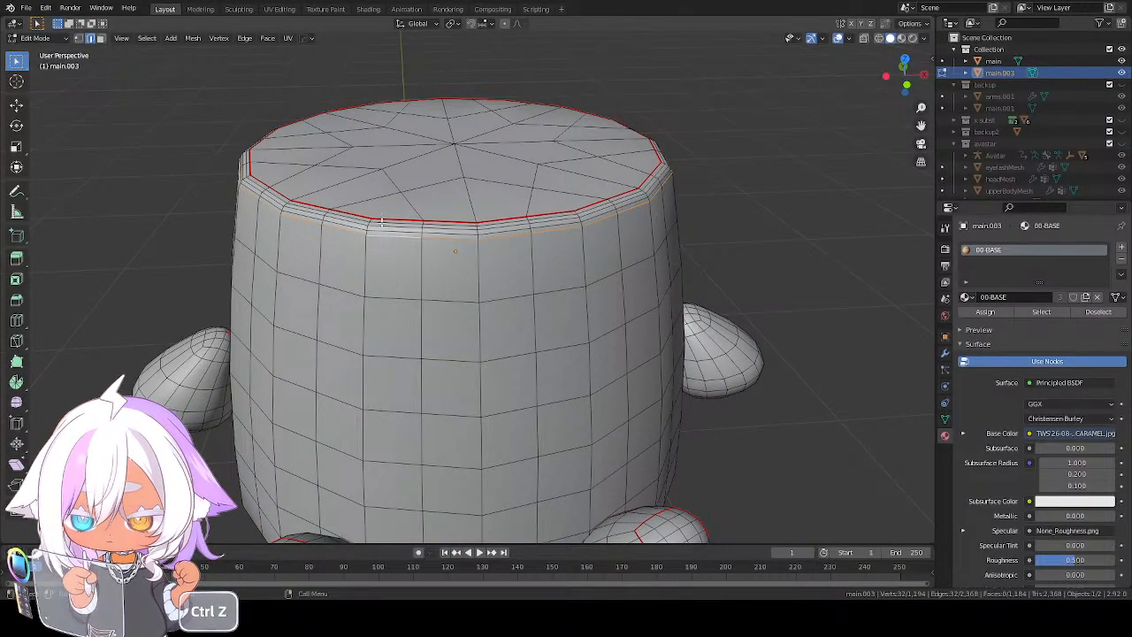
pyautogui.click(381, 233)
pyautogui.keyDown('alt'); pyautogui.click(384, 225); pyautogui.keyUp('alt')
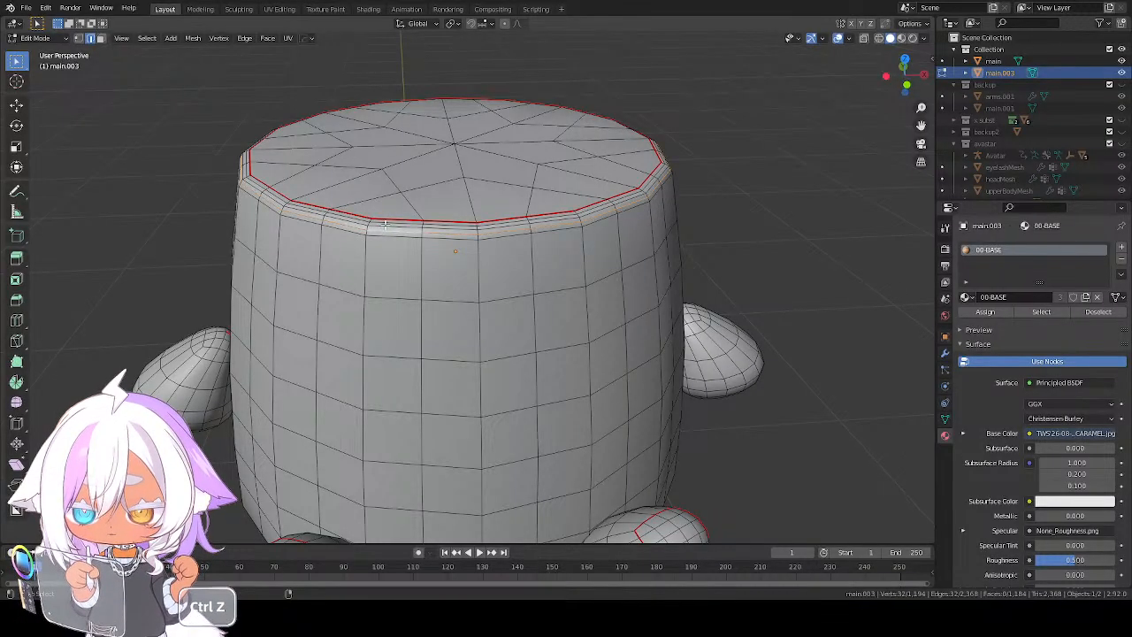
pyautogui.keyDown('alt'); pyautogui.click(385, 223); pyautogui.keyUp('alt')
pyautogui.hotkey('ctrl', 'z')
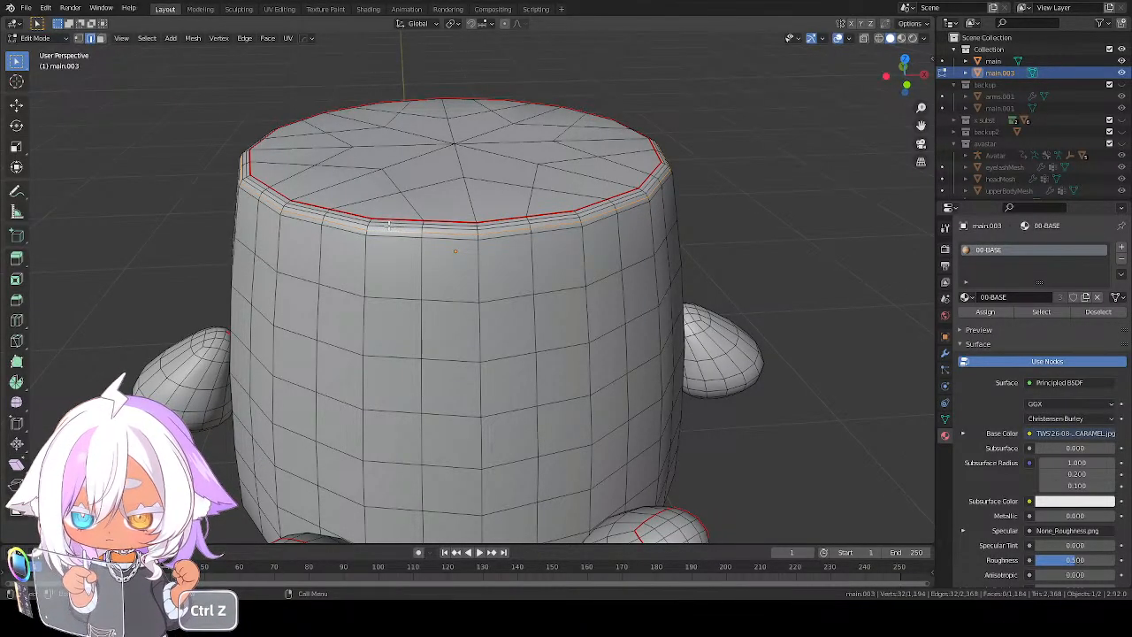
pyautogui.press('x')
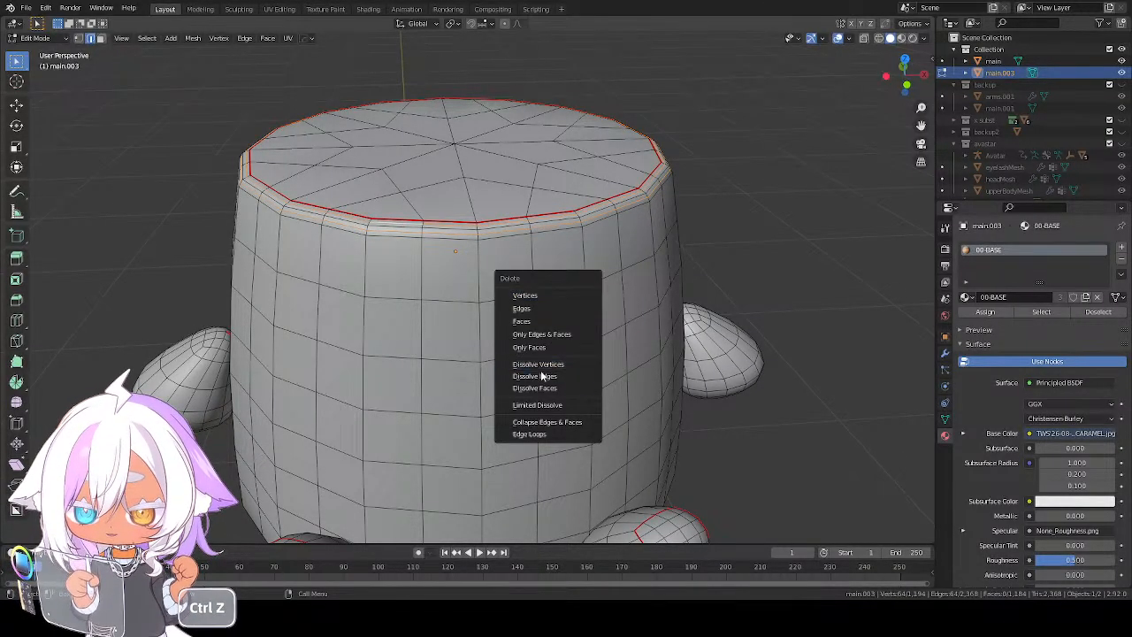
pyautogui.click(540, 374)
# Dissolve the two extra edge loops around the rim at the underside of the pudding's body
pyautogui.moveTo(540, 374); pyautogui.dragTo(547, 276, button='middle')
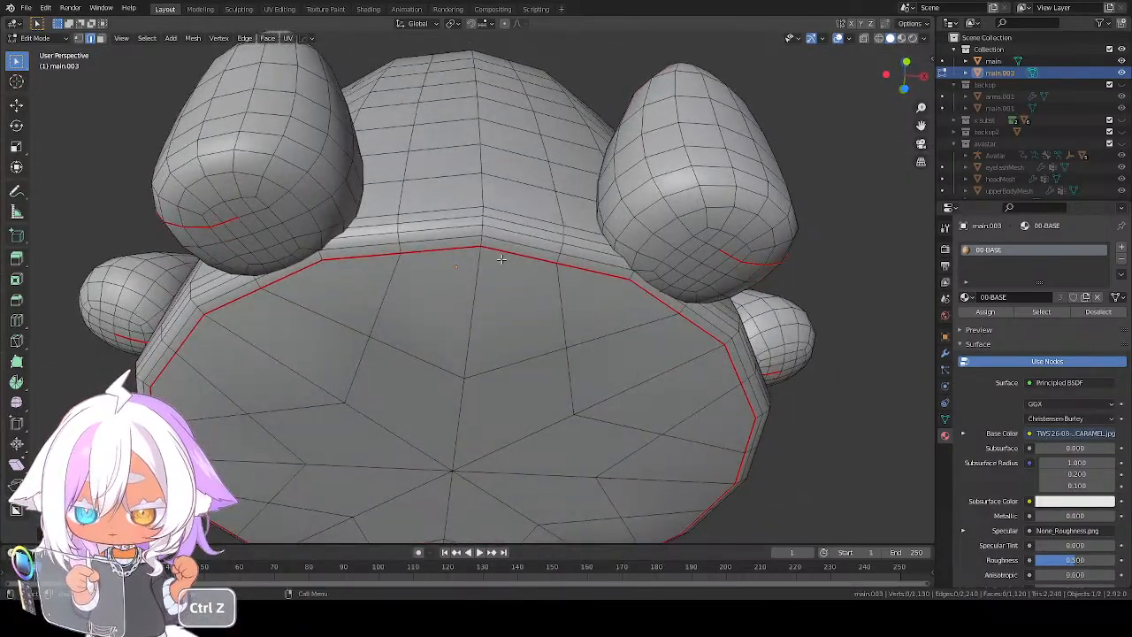
pyautogui.click(433, 228)
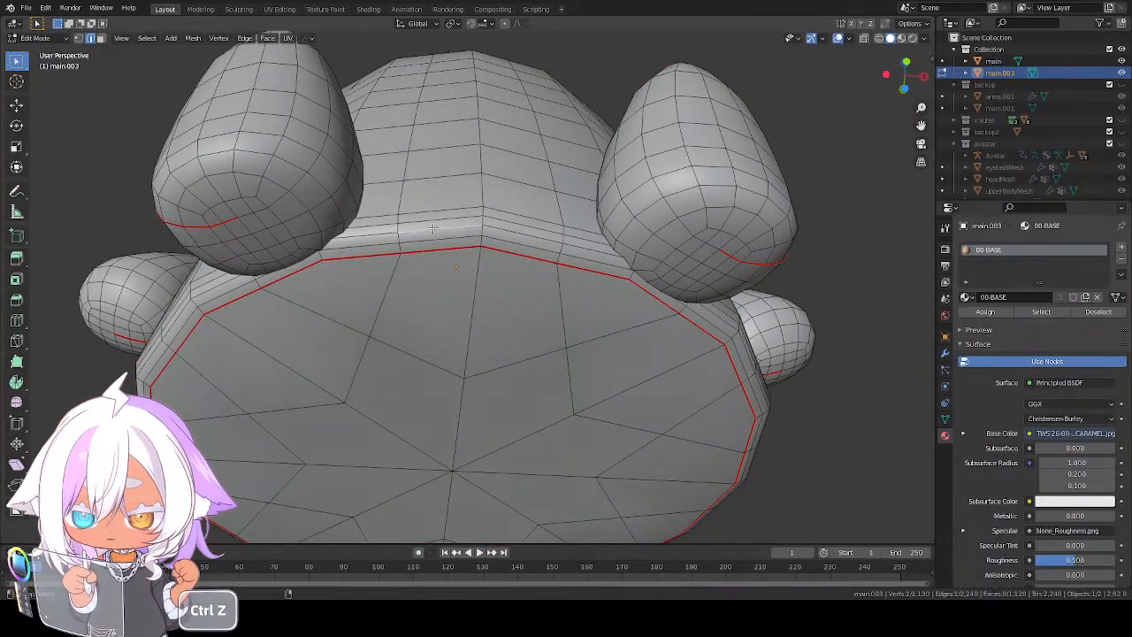
pyautogui.keyDown('alt'); pyautogui.click(434, 228); pyautogui.keyUp('alt')
pyautogui.click(439, 218)
pyautogui.keyDown('alt'); pyautogui.click(440, 218); pyautogui.keyUp('alt')
pyautogui.keyDown('alt'); pyautogui.keyDown('shift'); pyautogui.click(433, 247); pyautogui.keyUp('shift'); pyautogui.keyUp('alt')
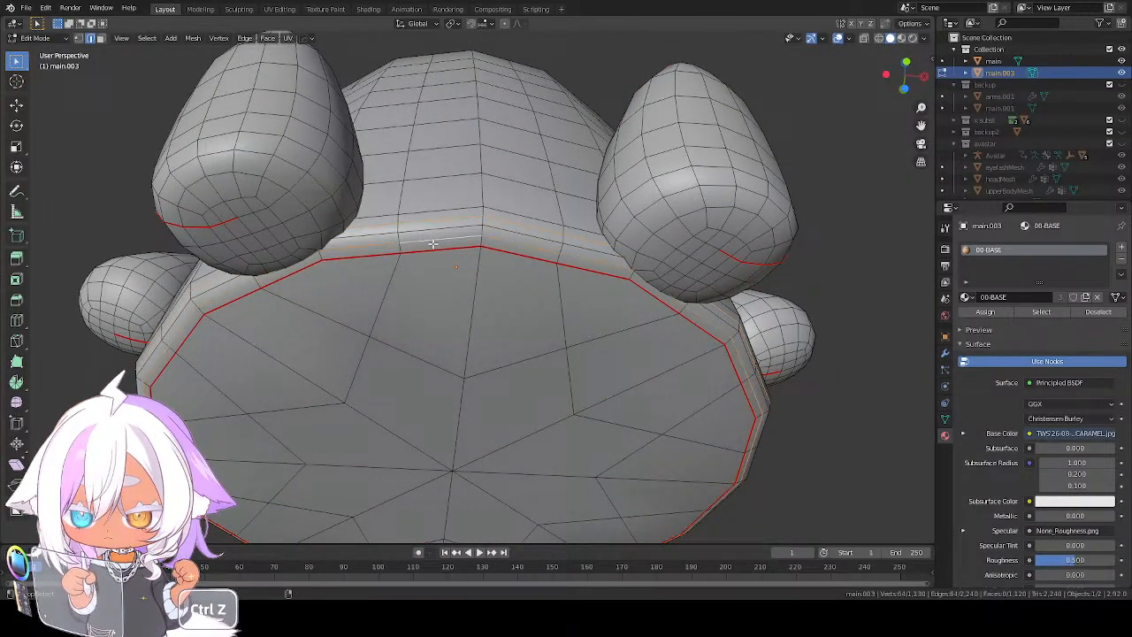
pyautogui.press('x')
pyautogui.click(433, 248)
pyautogui.scroll(-3, 433, 248)
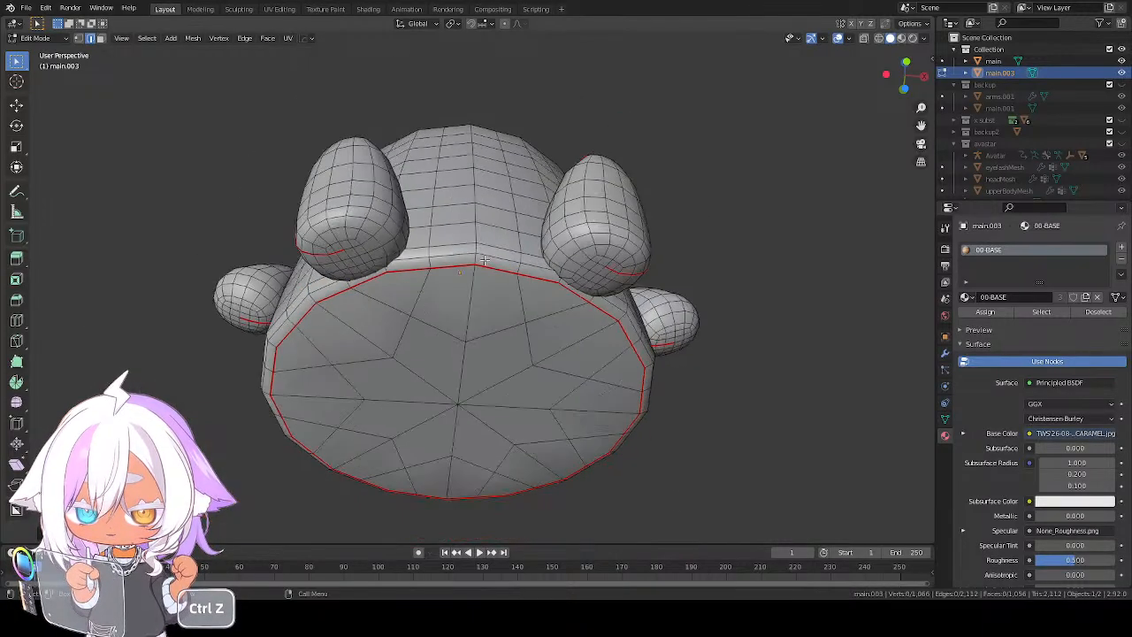
# Select every vertex of the duplicate pudding and thin the selection to alternate vertices with Checker Deselect
pyautogui.moveTo(495, 291); pyautogui.dragTo(506, 374, button='middle')
pyautogui.press('1')
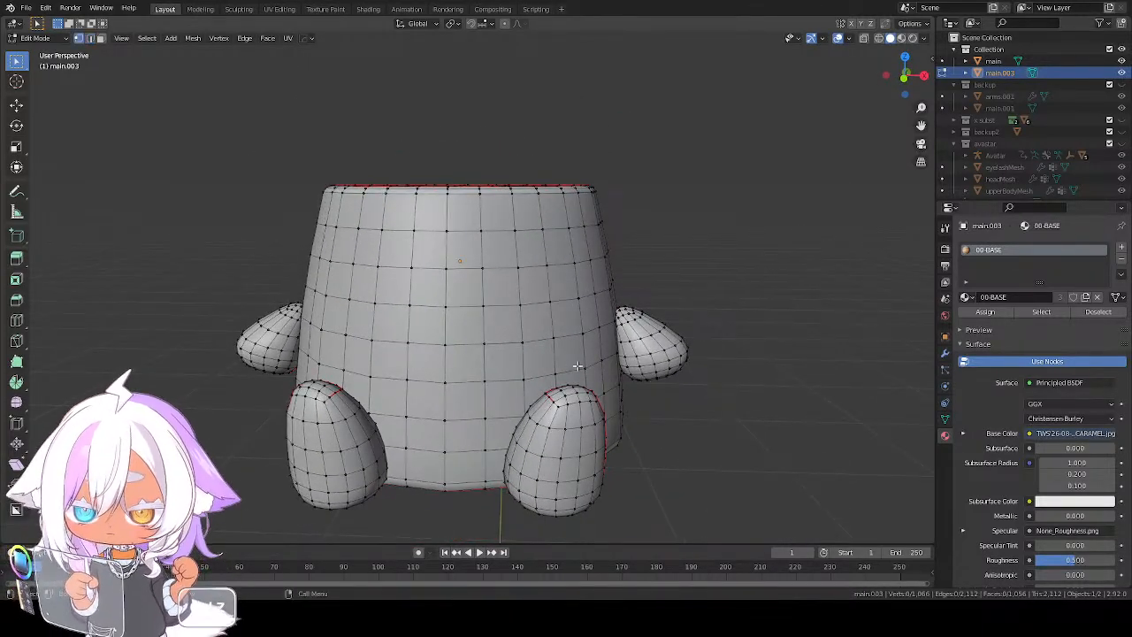
pyautogui.press('a')
pyautogui.moveTo(559, 269); pyautogui.dragTo(591, 305, button='middle')
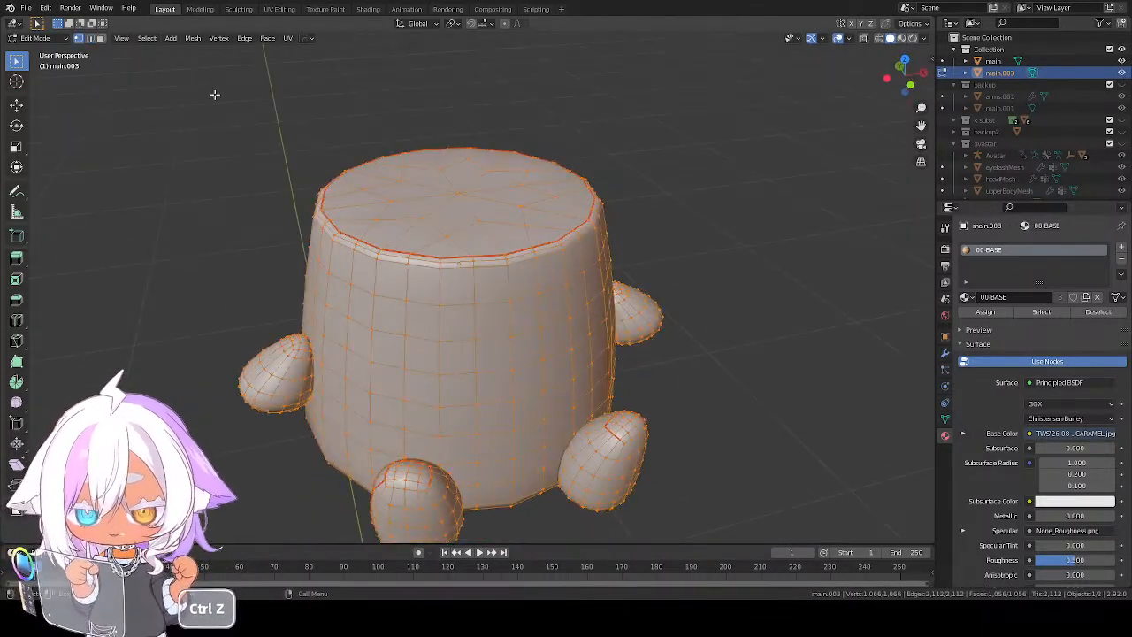
pyautogui.click(147, 38)
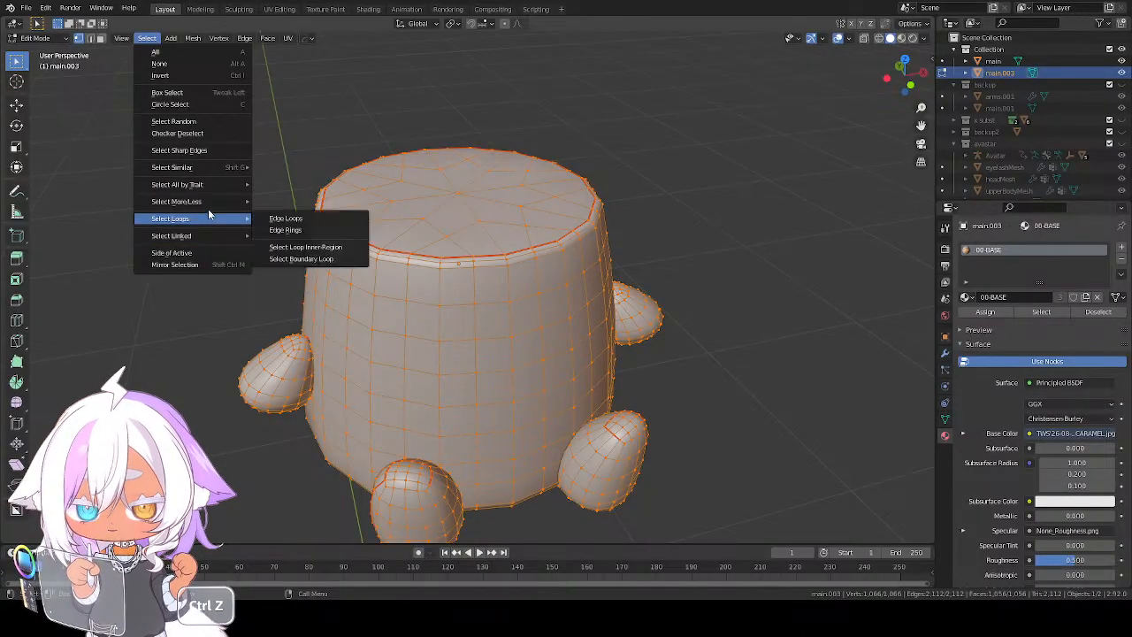
pyautogui.moveTo(210, 202)
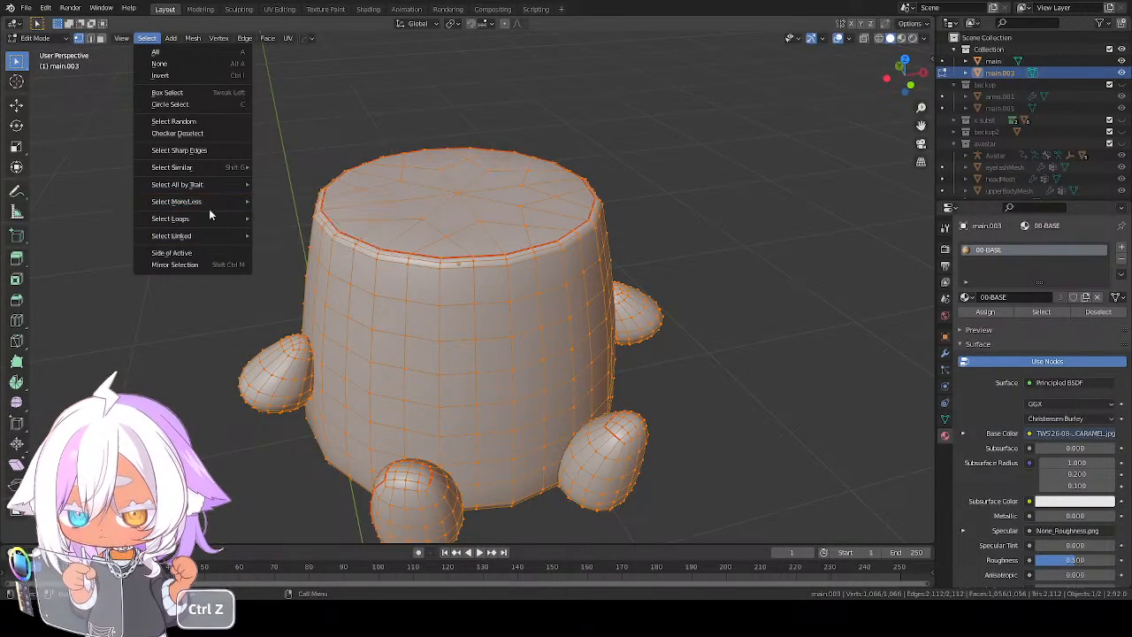
pyautogui.moveTo(203, 240)
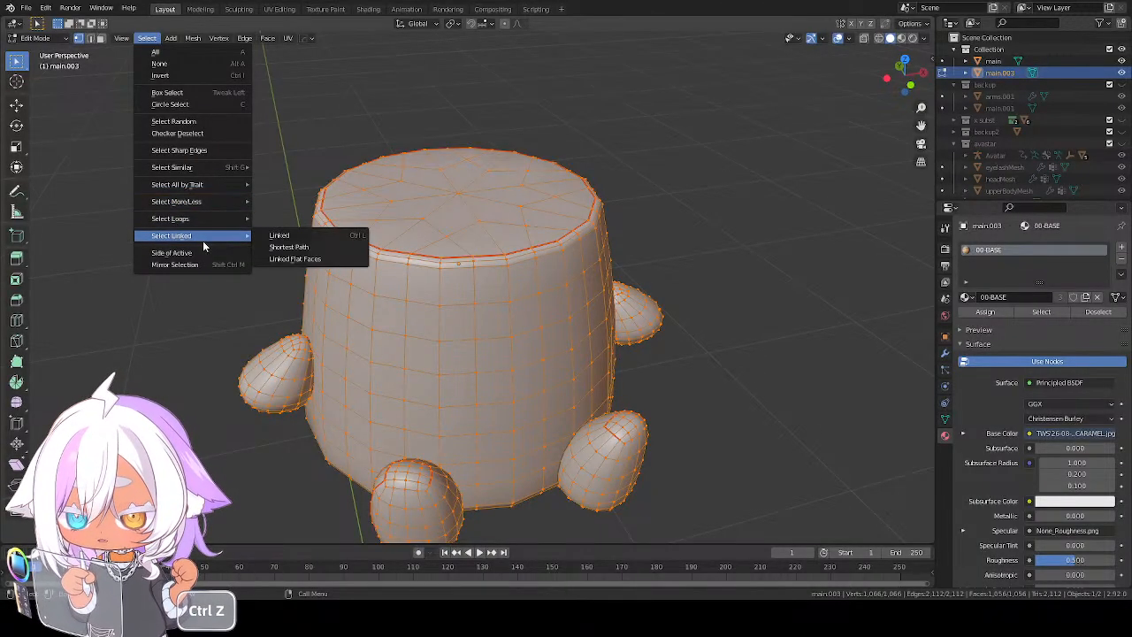
pyautogui.click(214, 132)
pyautogui.hotkey('ctrl', 'z')
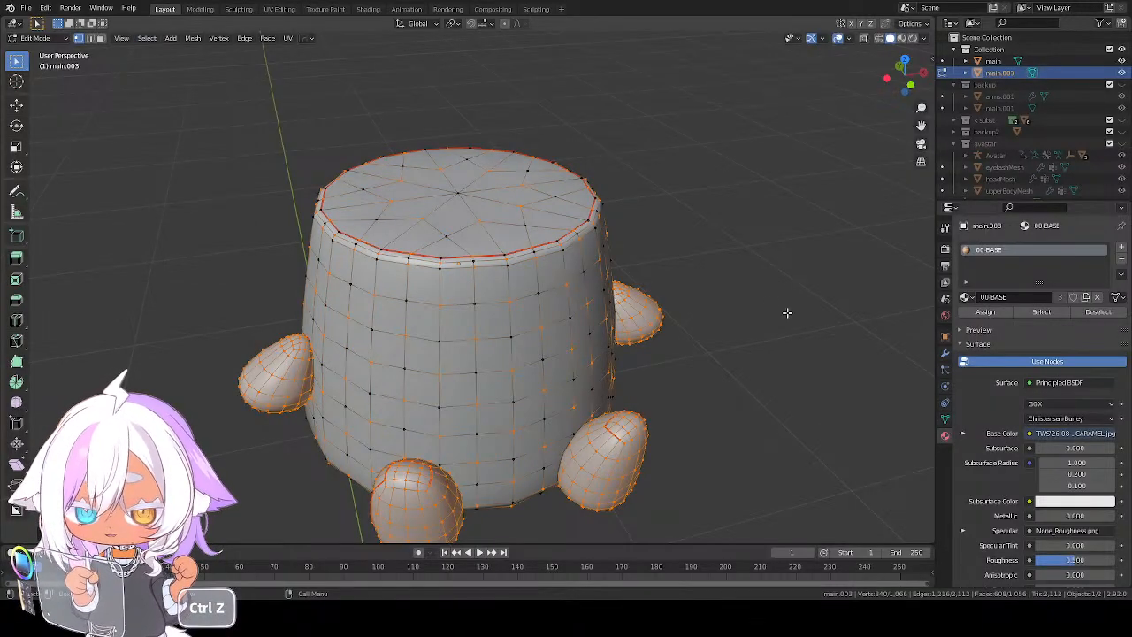
pyautogui.moveTo(681, 353); pyautogui.dragTo(707, 356, button='middle')
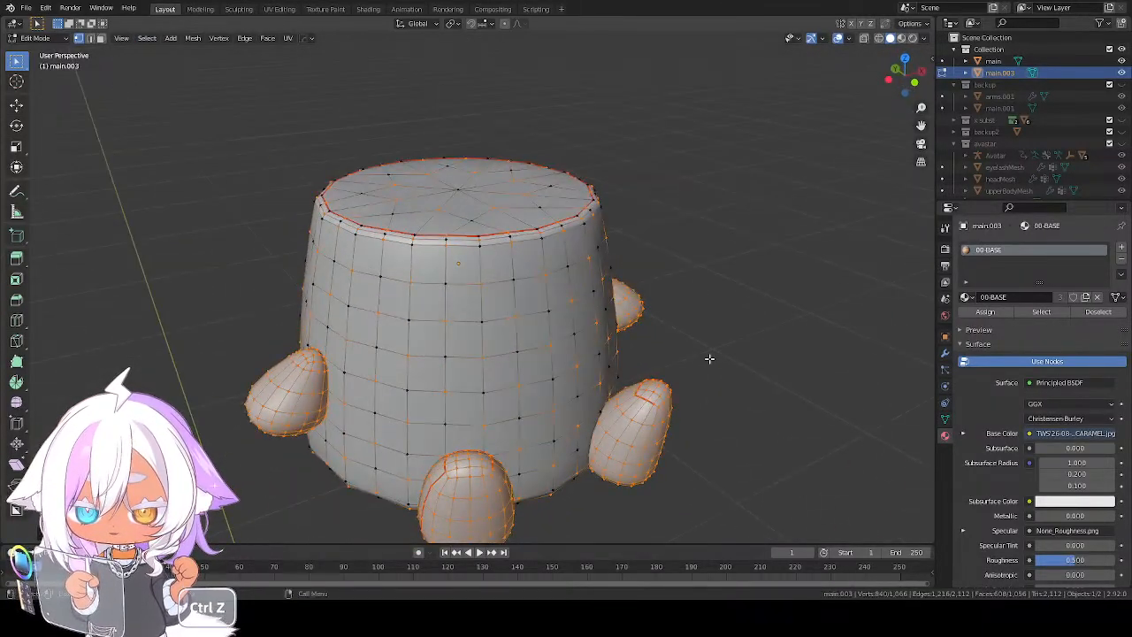
pyautogui.hotkey('alt', 's')
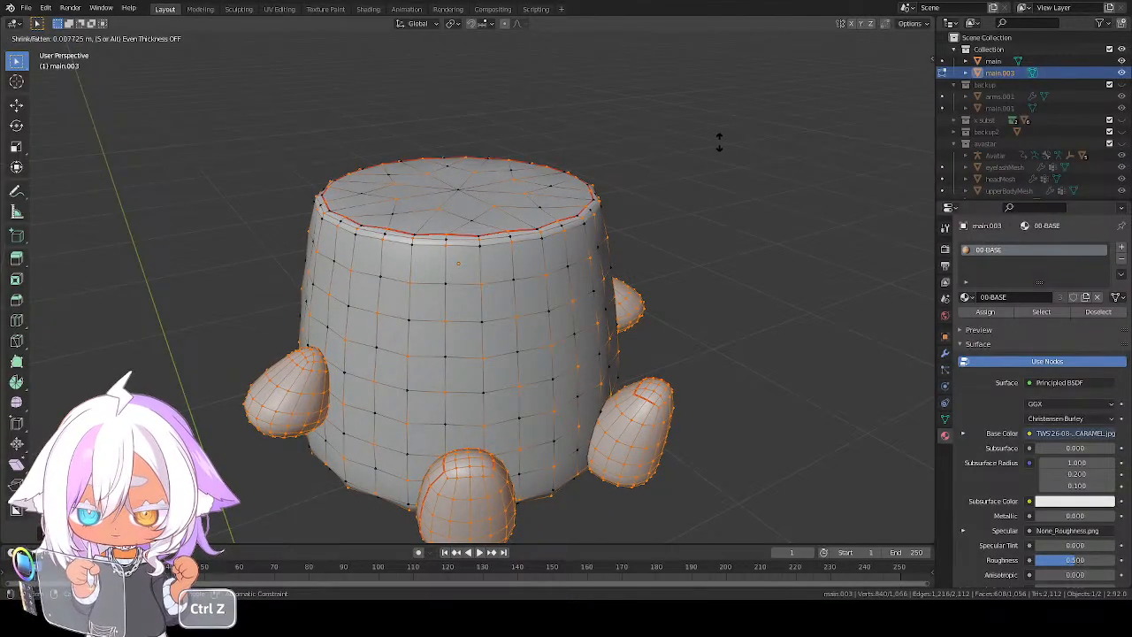
pyautogui.rightClick(713, 130)
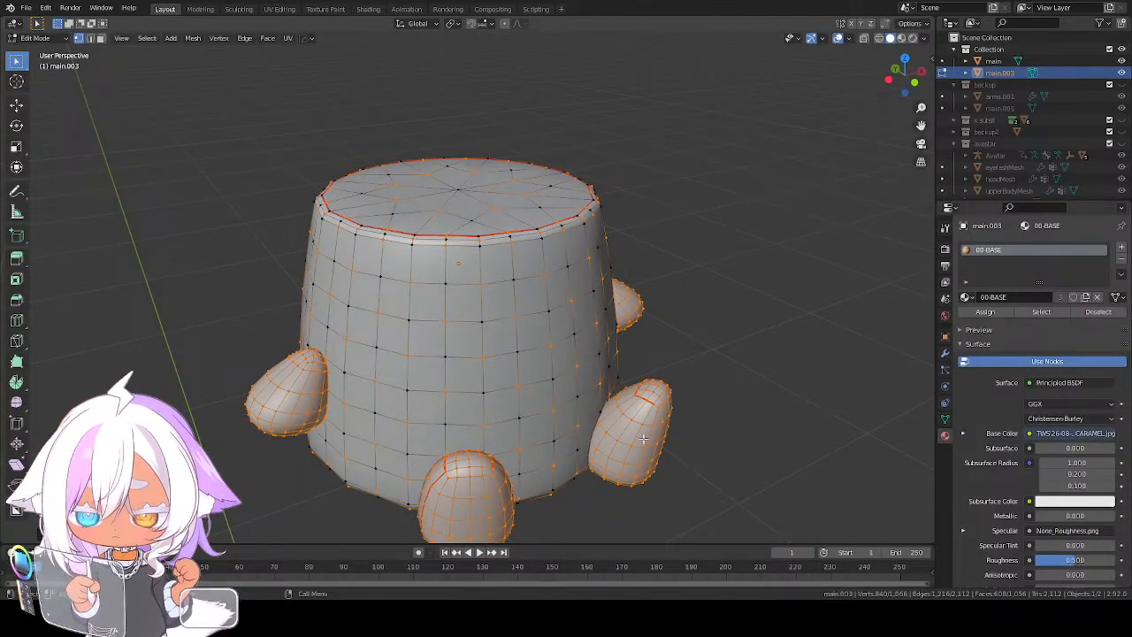
# Remove both arms and both legs from the alternate-vertex selection, keeping only the body's vertices selected
pyautogui.hotkey('shift', 'l')
pyautogui.hotkey('shift', 'l')
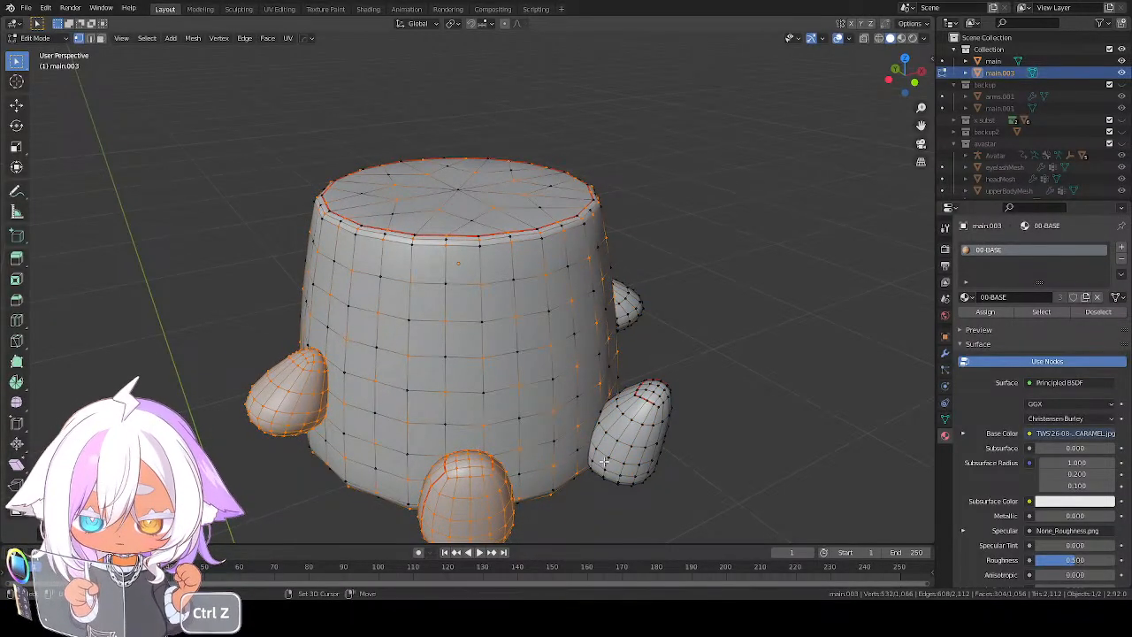
pyautogui.hotkey('shift', 'l')
pyautogui.hotkey('shift', 'l')
# Push the body's selected alternate vertices outward by about 0.009 m with Shrink/Fatten
pyautogui.moveTo(292, 393); pyautogui.dragTo(552, 342, button='middle')
pyautogui.scroll(1, 650, 266)
pyautogui.hotkey('alt', 's')
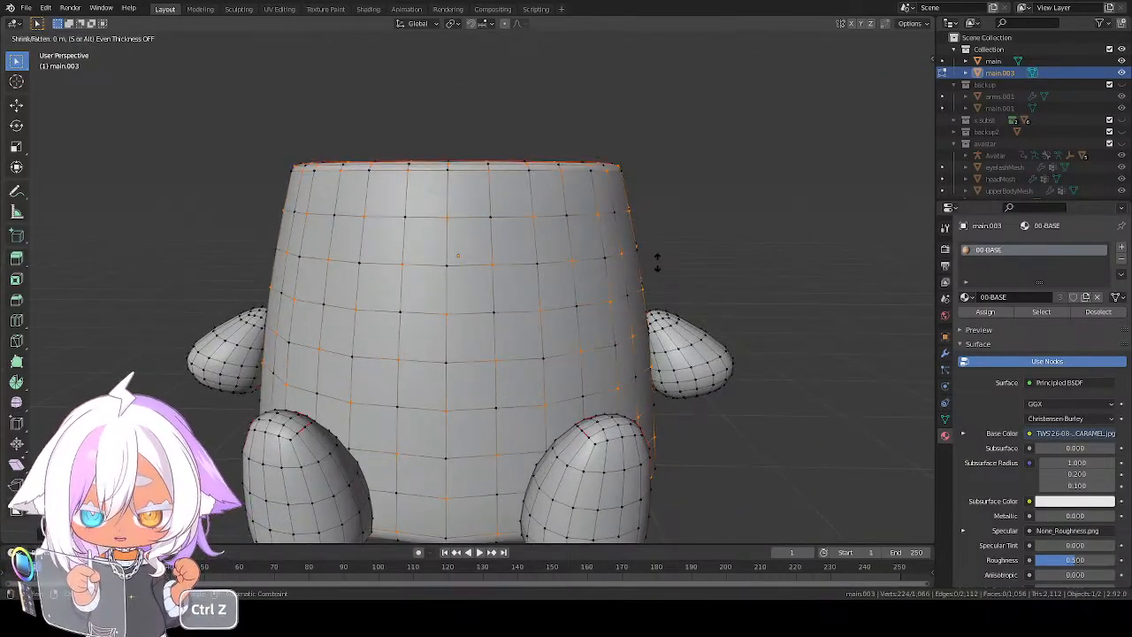
pyautogui.click(690, 176)
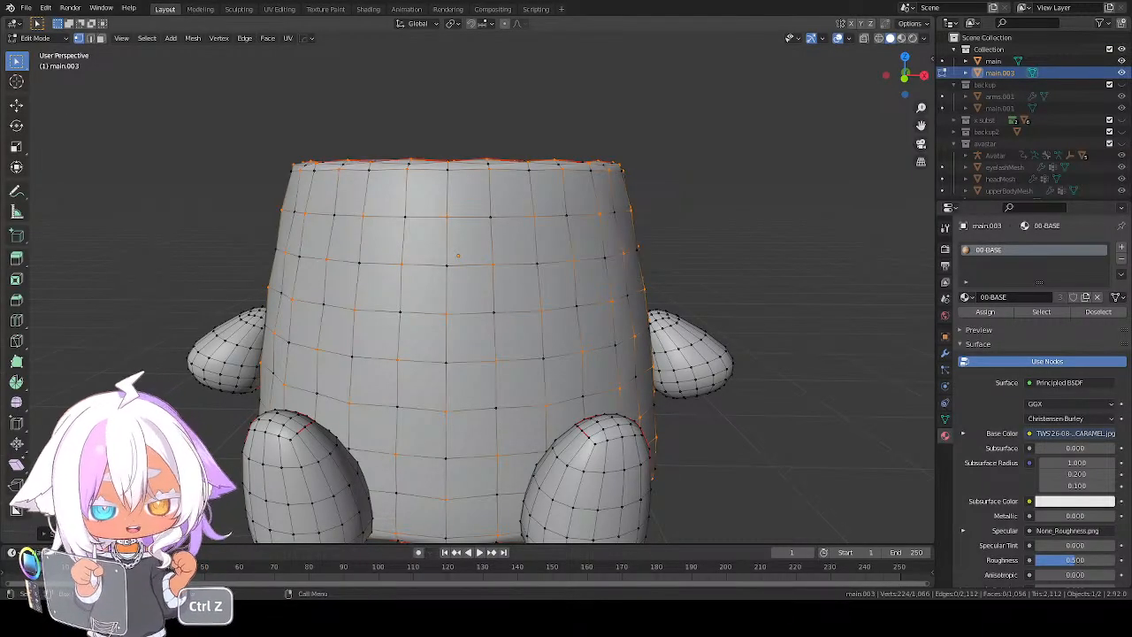
# Push the same body vertices outward a second time with Shrink/Fatten by about 0.006 m
pyautogui.scroll(-1, 633, 331)
pyautogui.moveTo(633, 331)
pyautogui.mouseDown(button='middle')
pyautogui.moveTo(612, 330)
pyautogui.moveTo(648, 331)
pyautogui.mouseUp(button='middle')
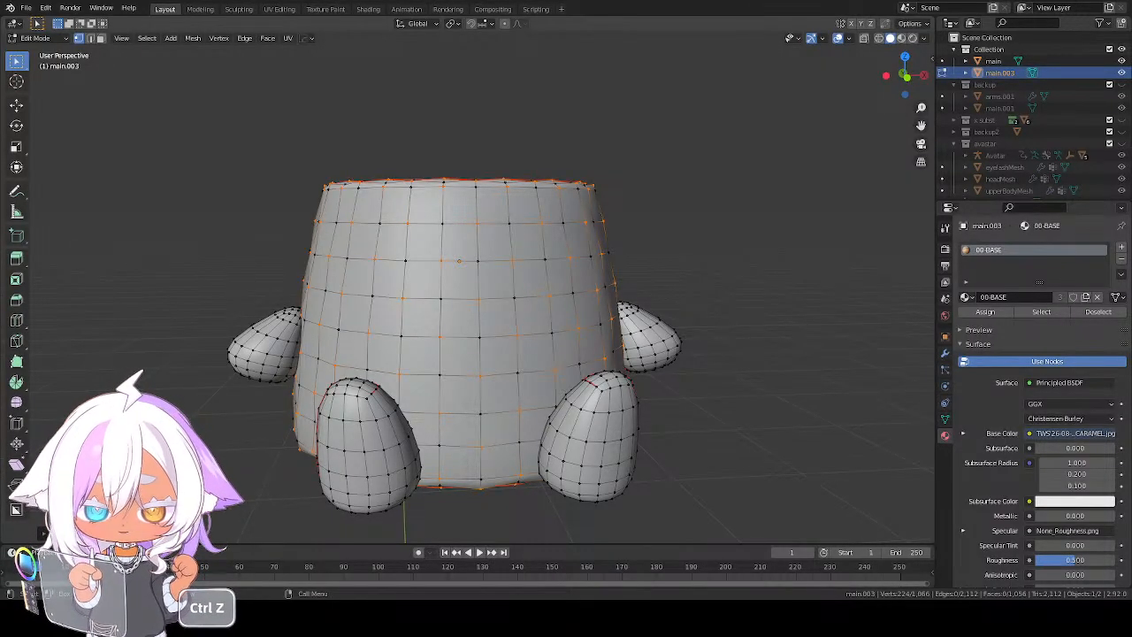
pyautogui.moveTo(503, 344); pyautogui.dragTo(545, 372, button='middle')
pyautogui.scroll(2, 633, 274)
pyautogui.hotkey('alt', 's')
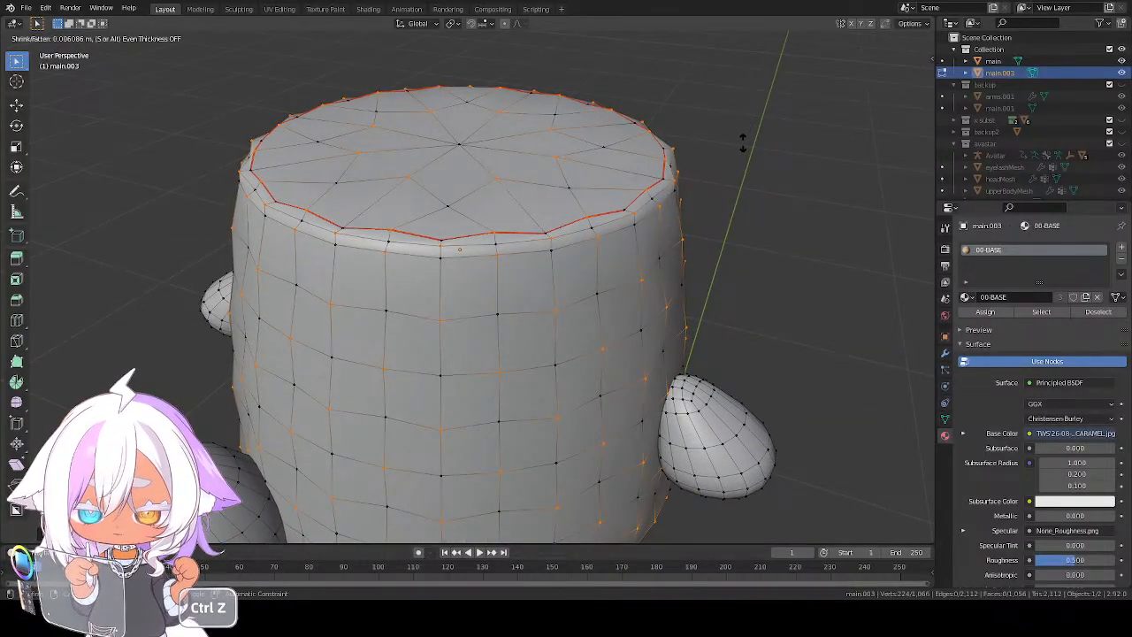
pyautogui.click(727, 169)
pyautogui.scroll(-2, 643, 339)
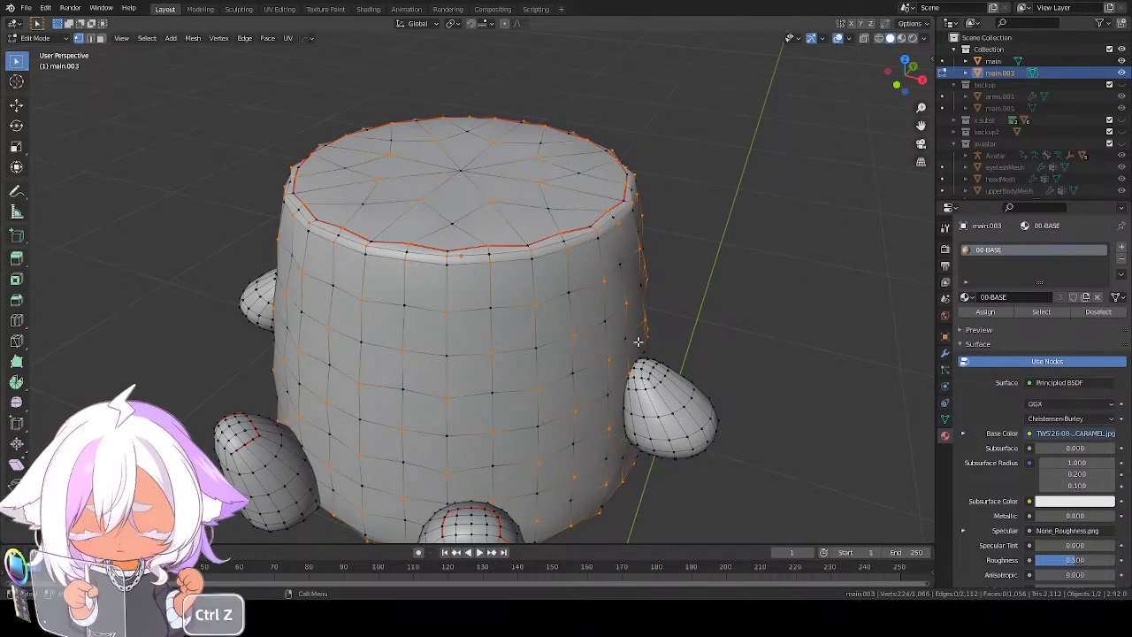
# Invert the vertex selection and take the arms and legs out of it, leaving the body's other alternate vertices
pyautogui.hotkey('ctrl', 'z')
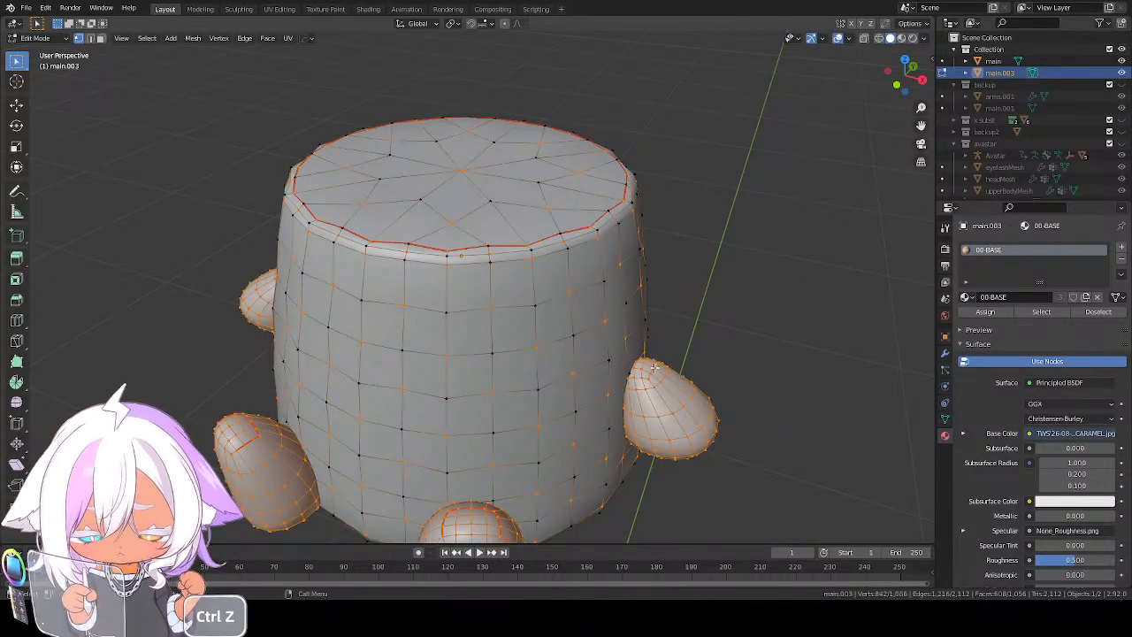
pyautogui.hotkey('shift', 'l')
pyautogui.hotkey('shift', 'l')
pyautogui.hotkey('shift', 'l')
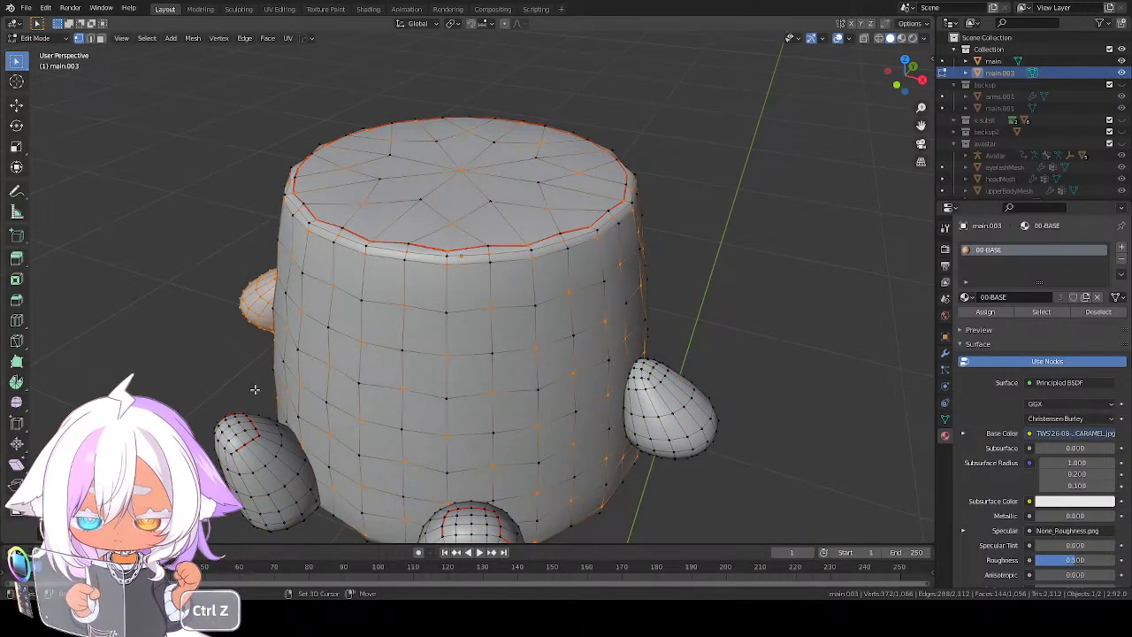
pyautogui.hotkey('shift', 'l')
# Pull the body's other alternate vertices inward with Shrink/Fatten by about 0.007 m and check the uneven surface
pyautogui.hotkey('alt', 's')
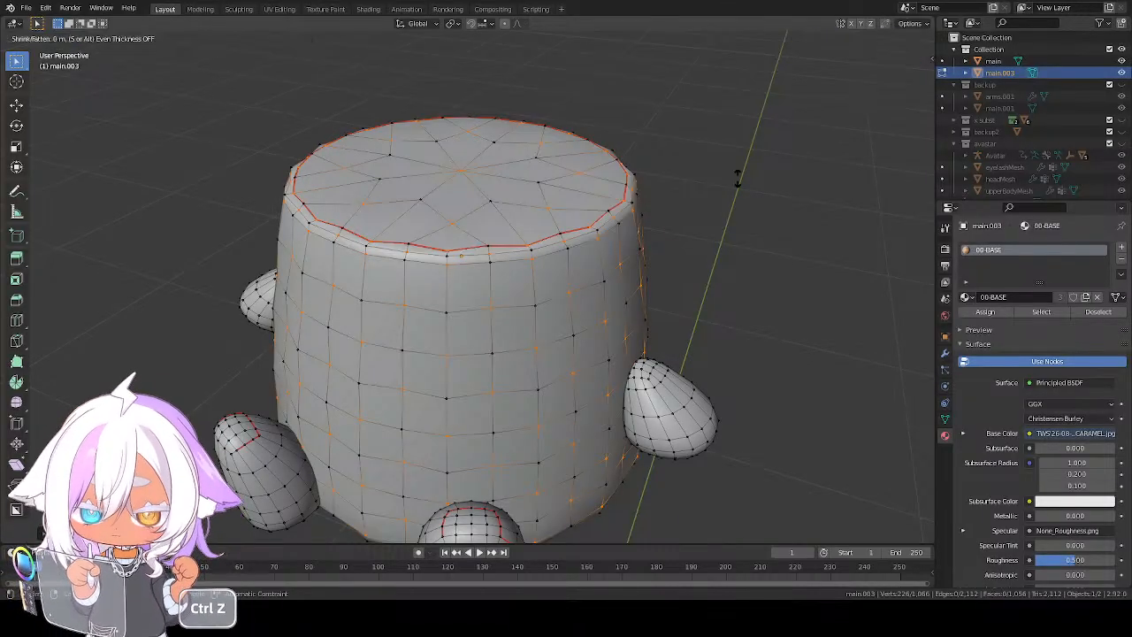
pyautogui.click(720, 229)
pyautogui.moveTo(675, 297); pyautogui.dragTo(425, 193, button='middle')
pyautogui.scroll(-2, 495, 266)
pyautogui.moveTo(495, 267); pyautogui.dragTo(499, 312, button='middle')
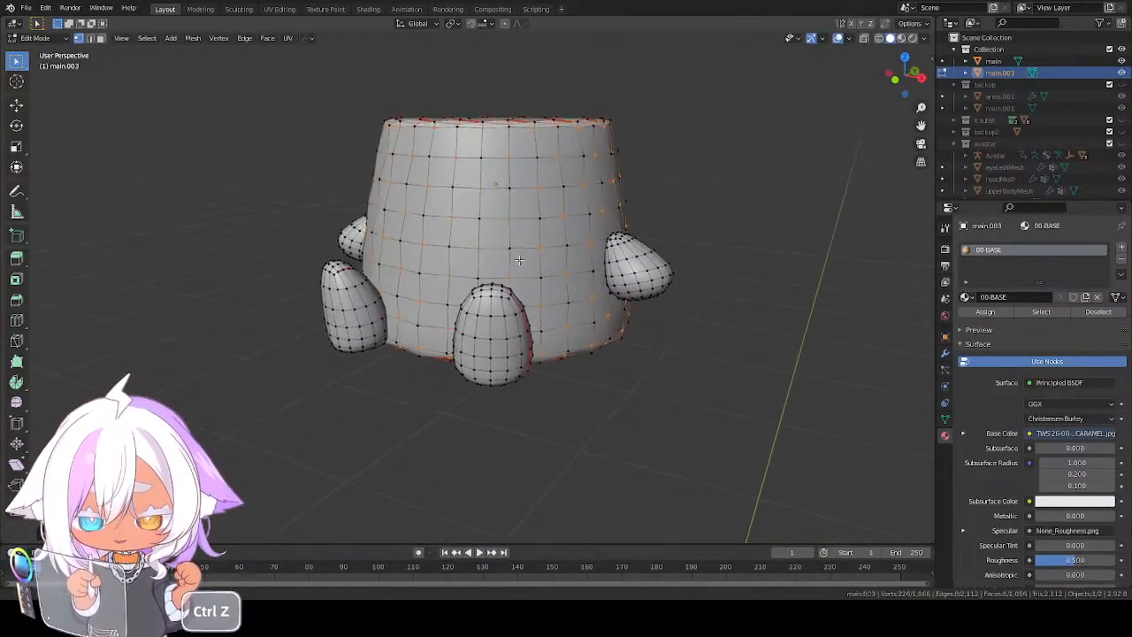
pyautogui.scroll(2, 501, 313)
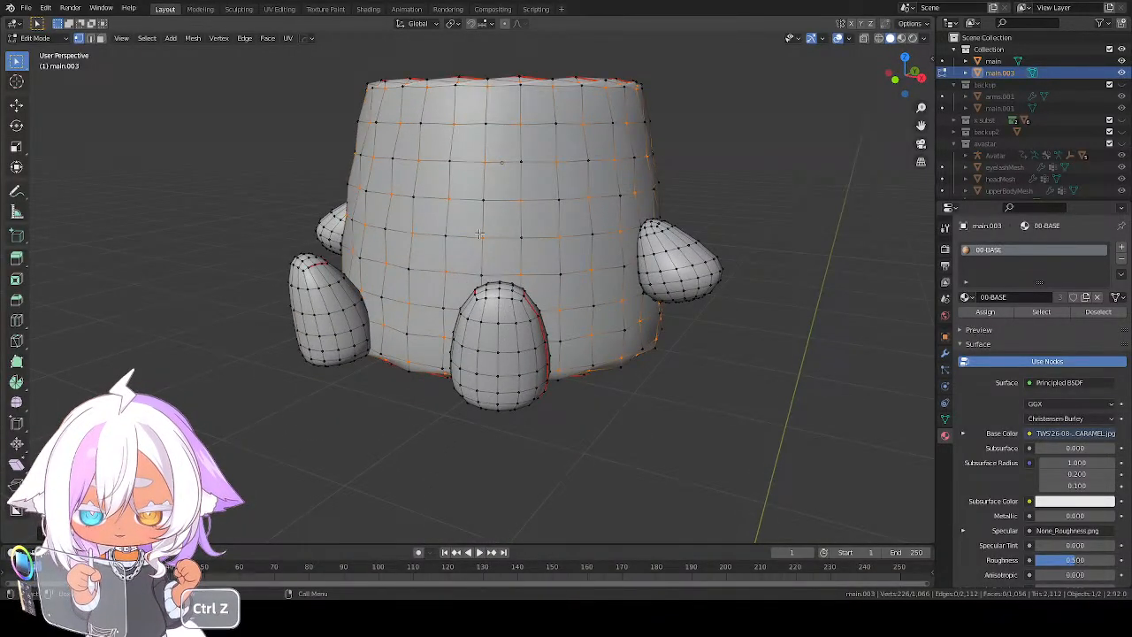
pyautogui.moveTo(479, 233); pyautogui.dragTo(514, 241, button='middle')
pyautogui.hotkey('ctrl', 'z')
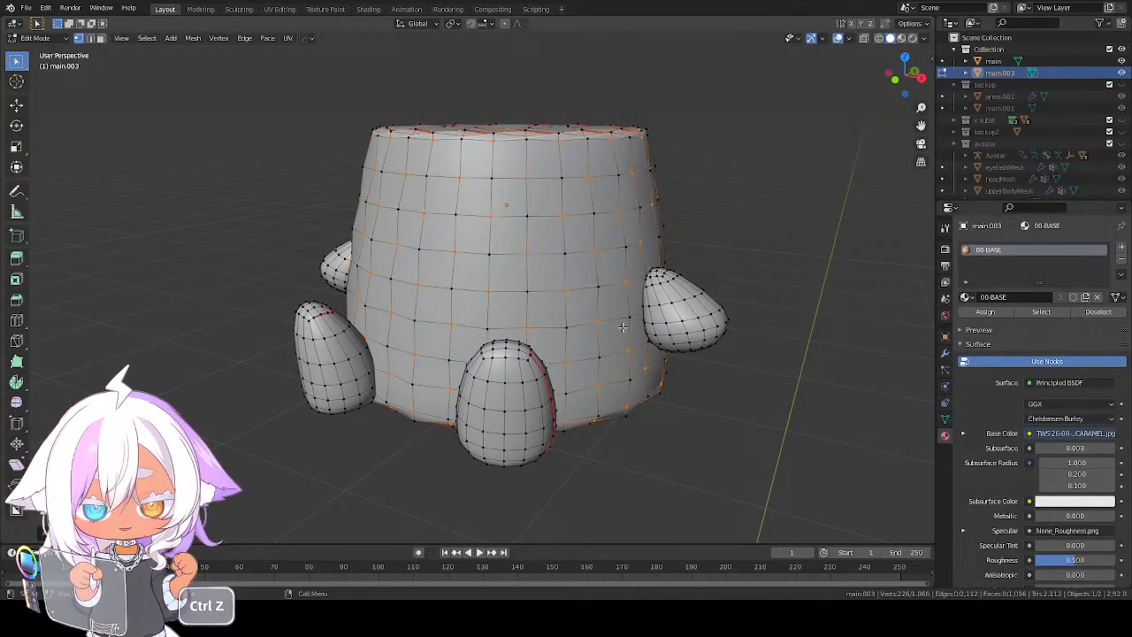
# Select only the leg nearest the viewer and enable mesh mirroring on the X axis
pyautogui.press('a')
pyautogui.press('a')
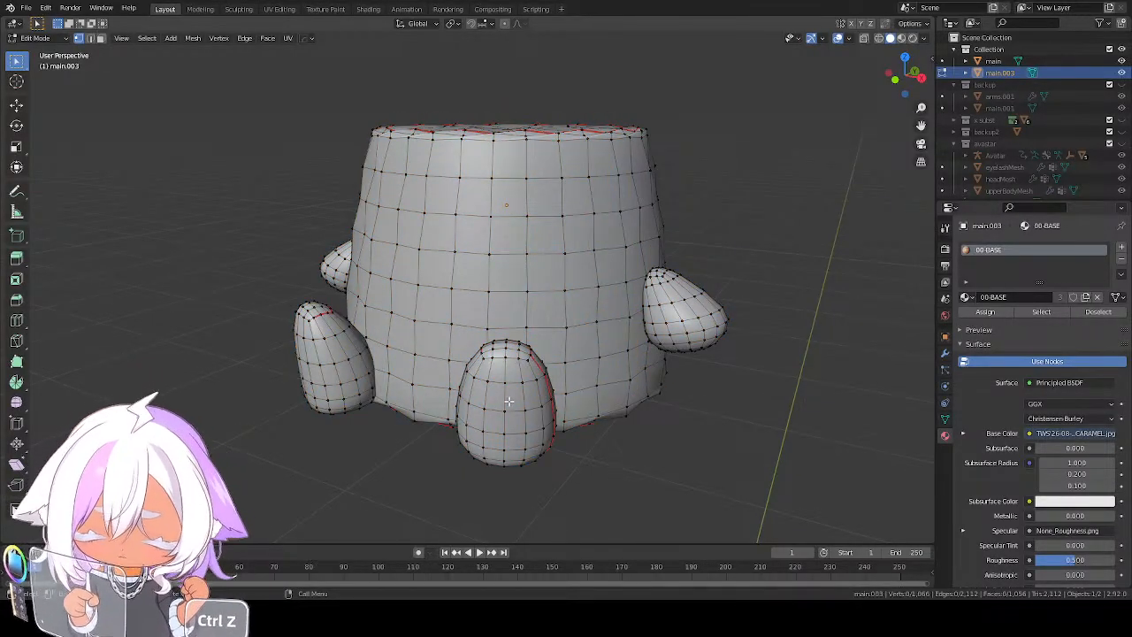
pyautogui.press('l')
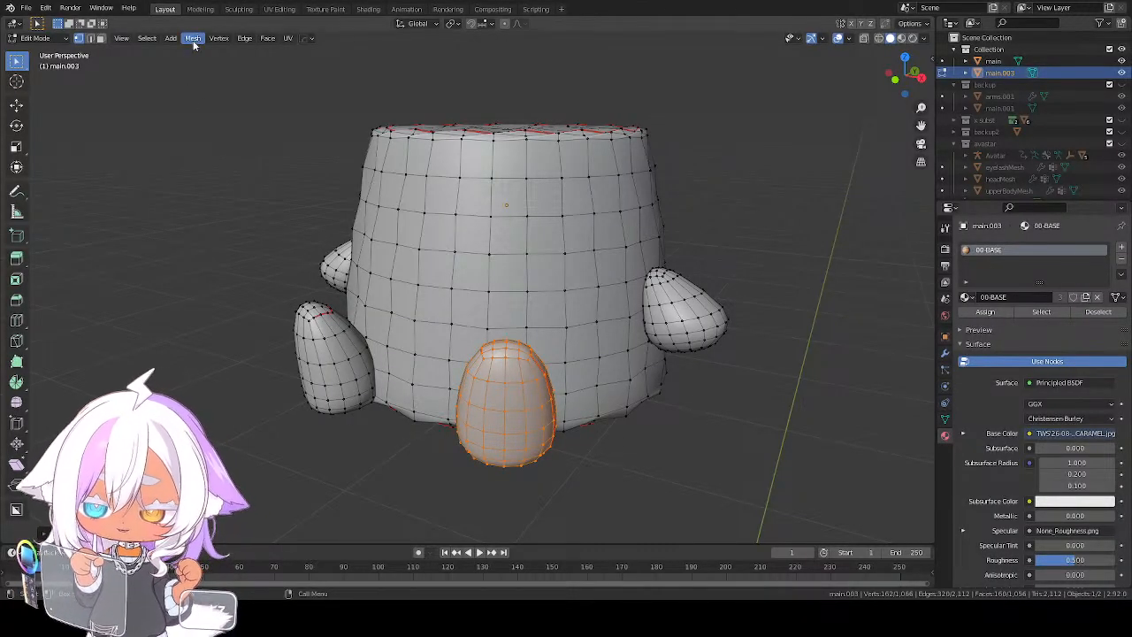
pyautogui.click(147, 38)
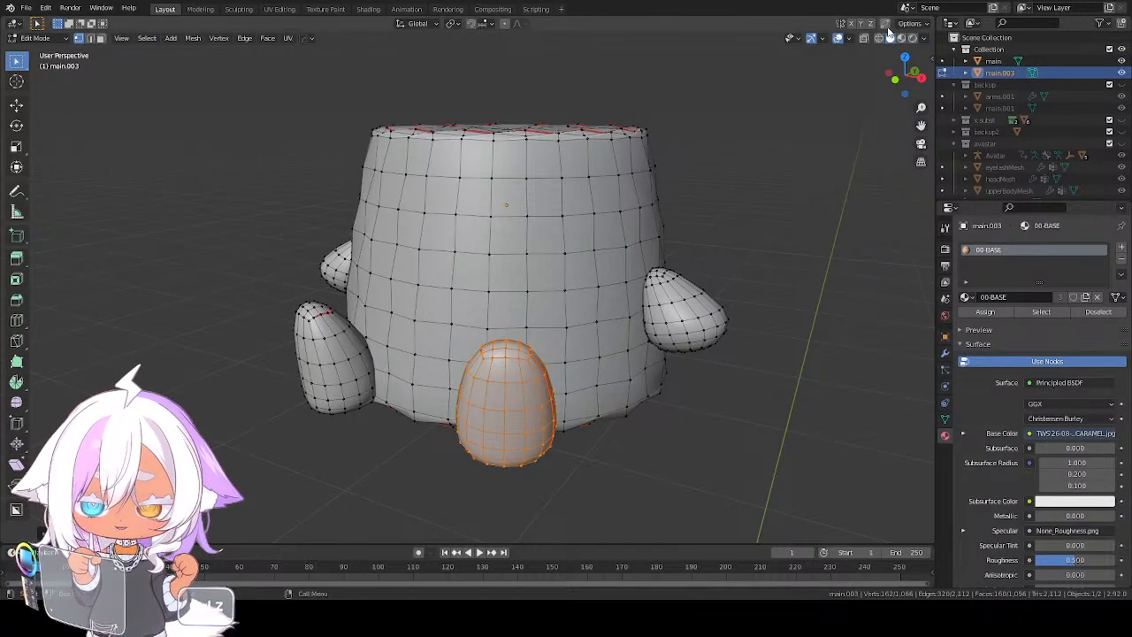
pyautogui.hotkey('ctrl', 'z')
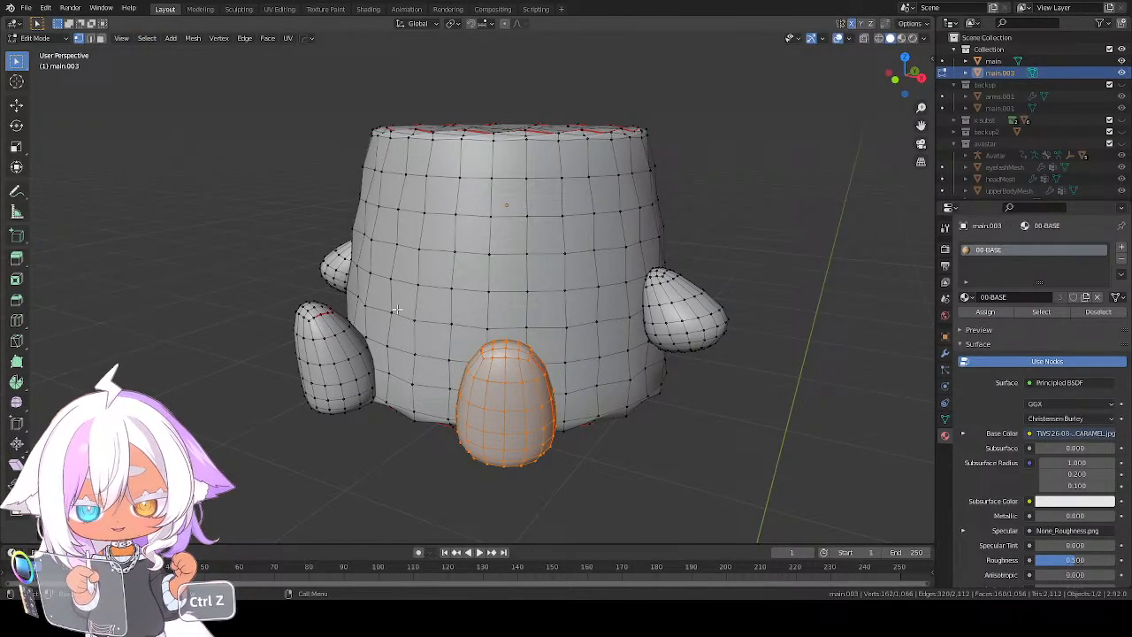
# Reduce the leg's selection with Checker Deselect and push those vertices outward by about 0.009 m with Shrink/Fatten
pyautogui.click(149, 38)
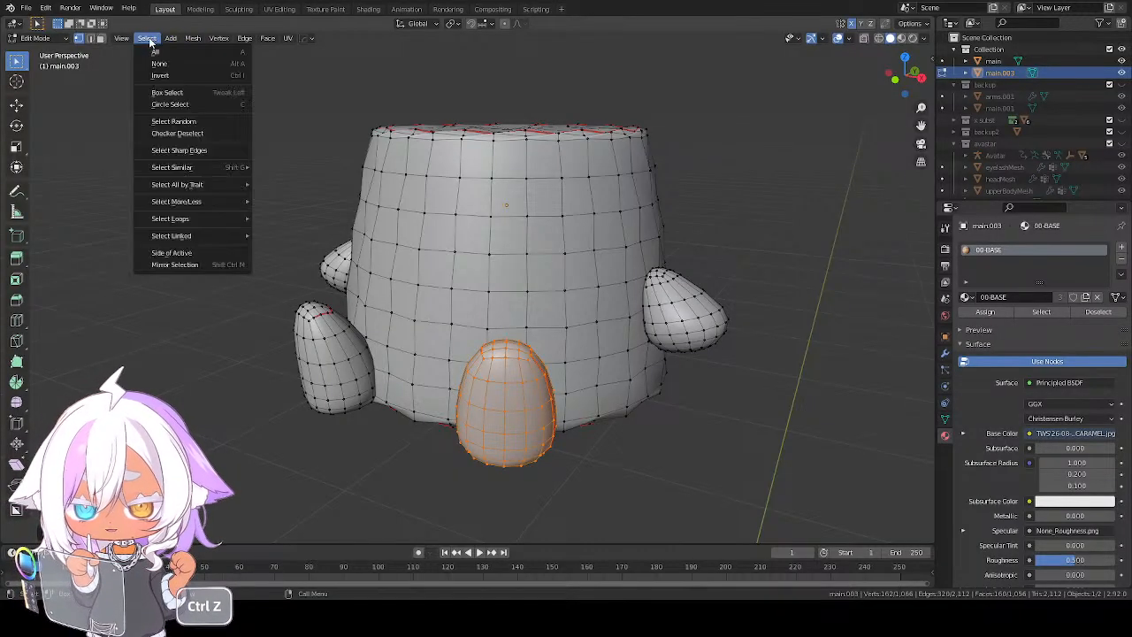
pyautogui.click(202, 132)
pyautogui.hotkey('alt', 's')
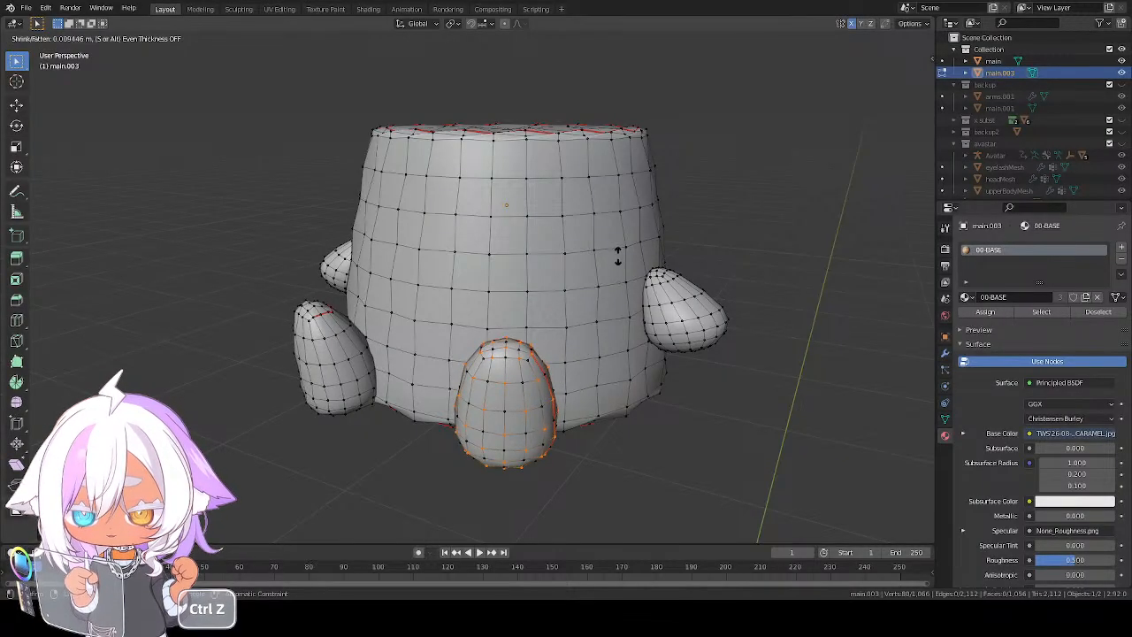
pyautogui.click(622, 237)
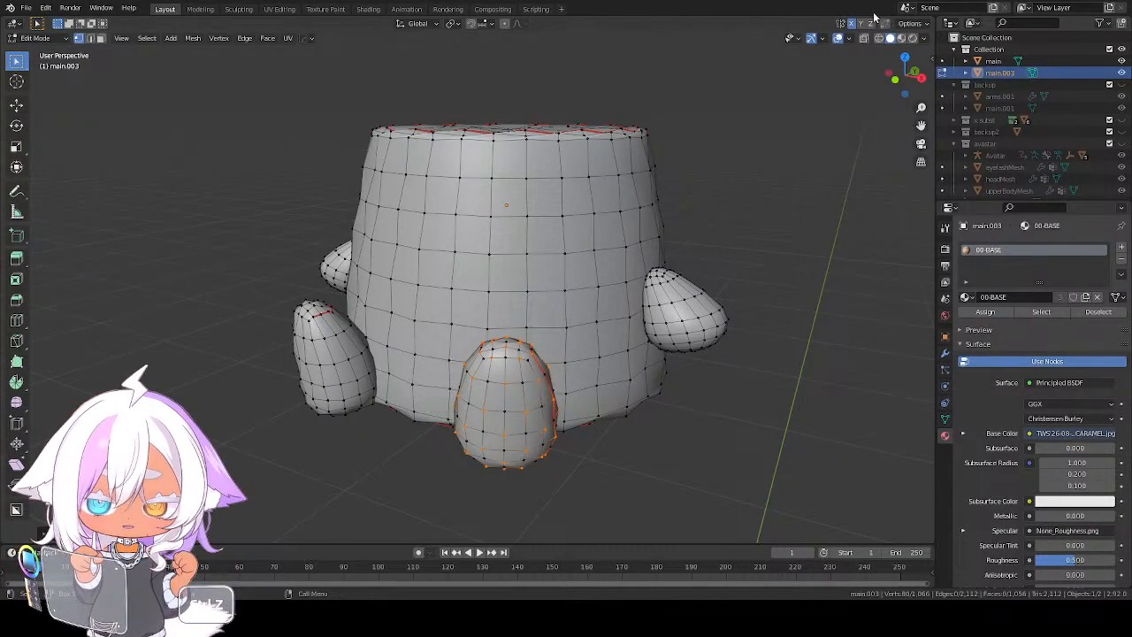
# Apply a further slight outward Shrink/Fatten to the leg's selected alternate vertices
pyautogui.scroll(3, 551, 318)
pyautogui.keyDown('shift'); pyautogui.moveTo(568, 442); pyautogui.dragTo(642, 283, button='middle'); pyautogui.keyUp('shift')
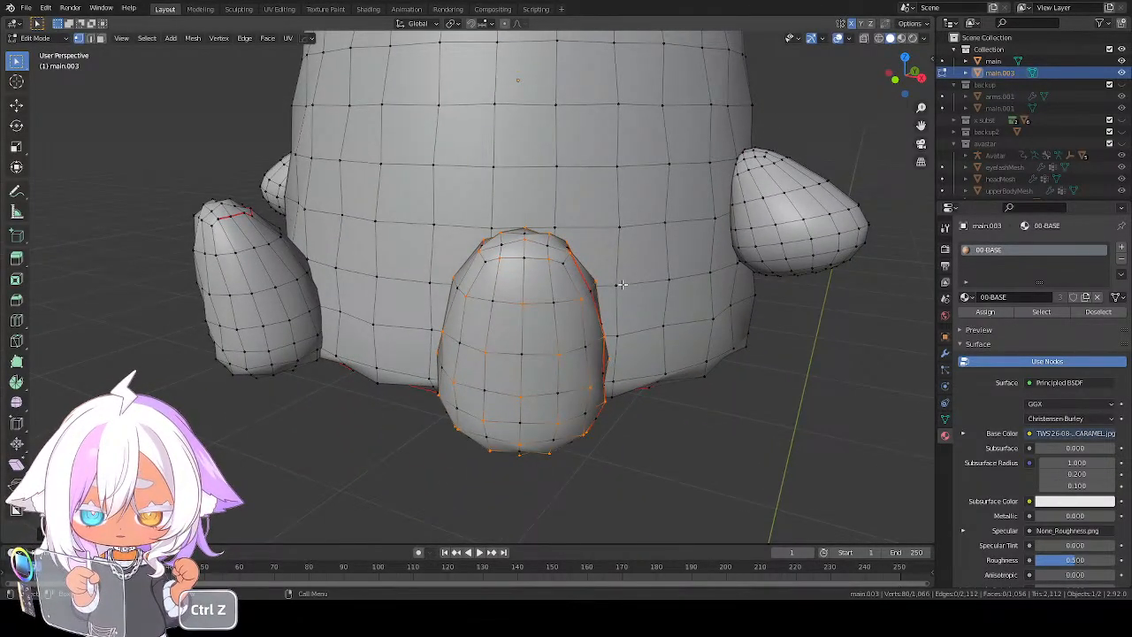
pyautogui.hotkey('alt', 's')
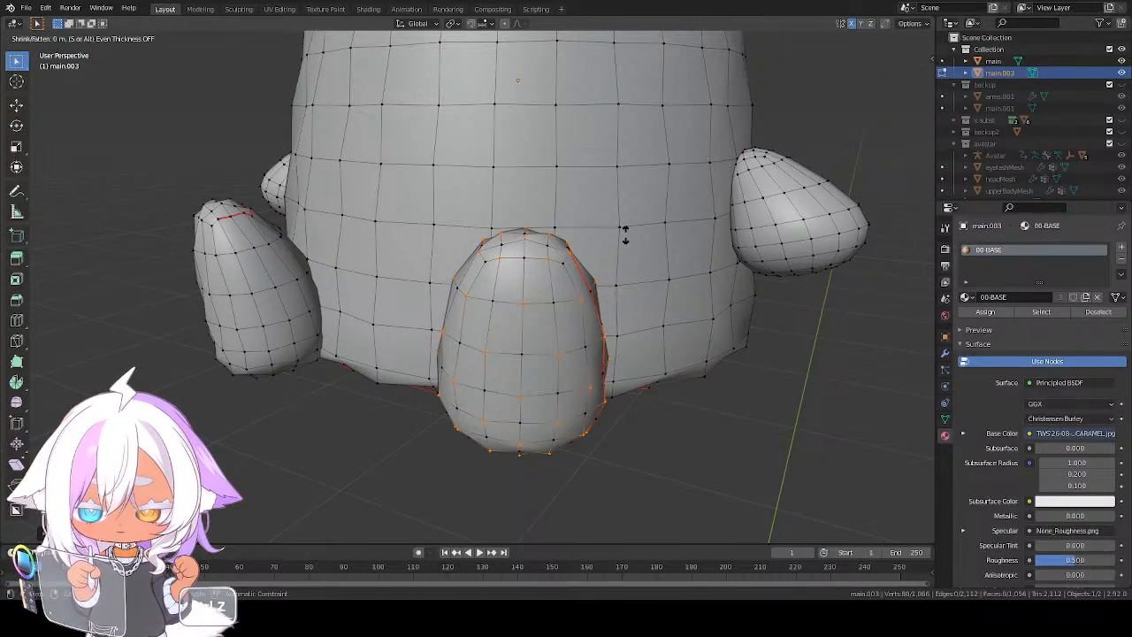
pyautogui.click(626, 218)
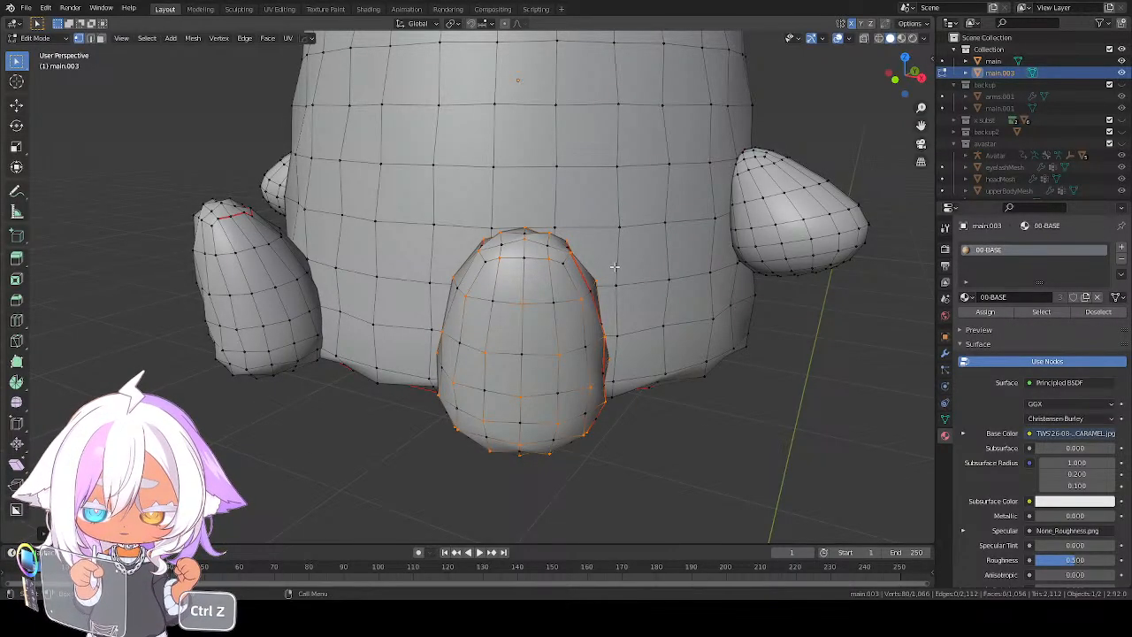
# Invert the vertex selection and deselect the body, both arms and the other leg, keeping this leg's remaining vertices
pyautogui.hotkey('ctrl', 'z')
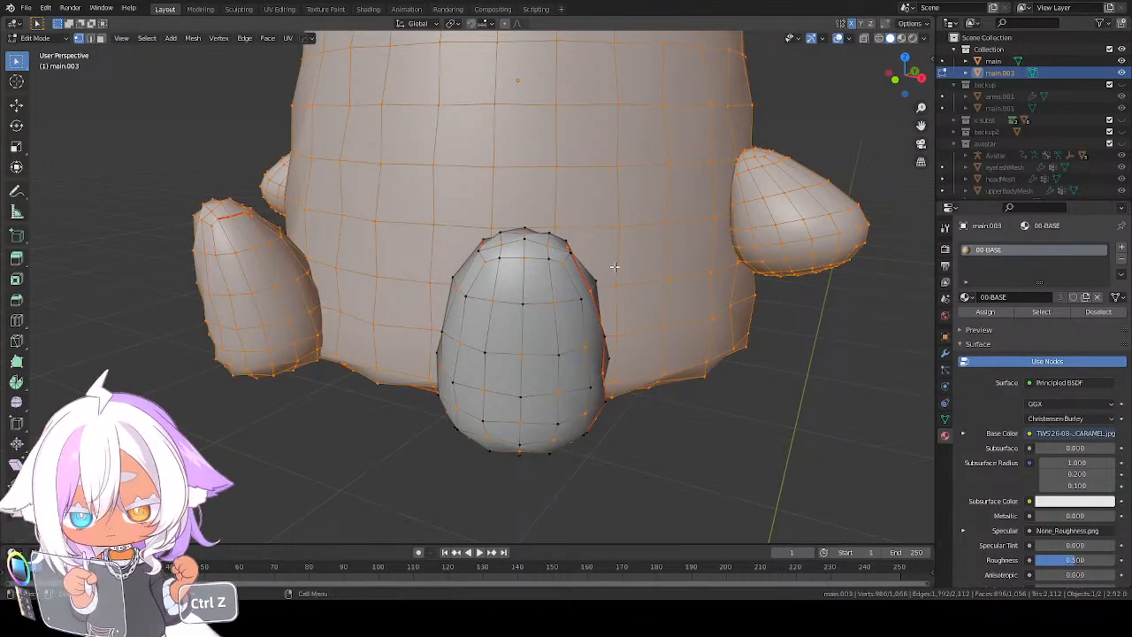
pyautogui.hotkey('ctrl', 'z')
pyautogui.hotkey('ctrl', 'z')
pyautogui.hotkey('ctrl', 'z')
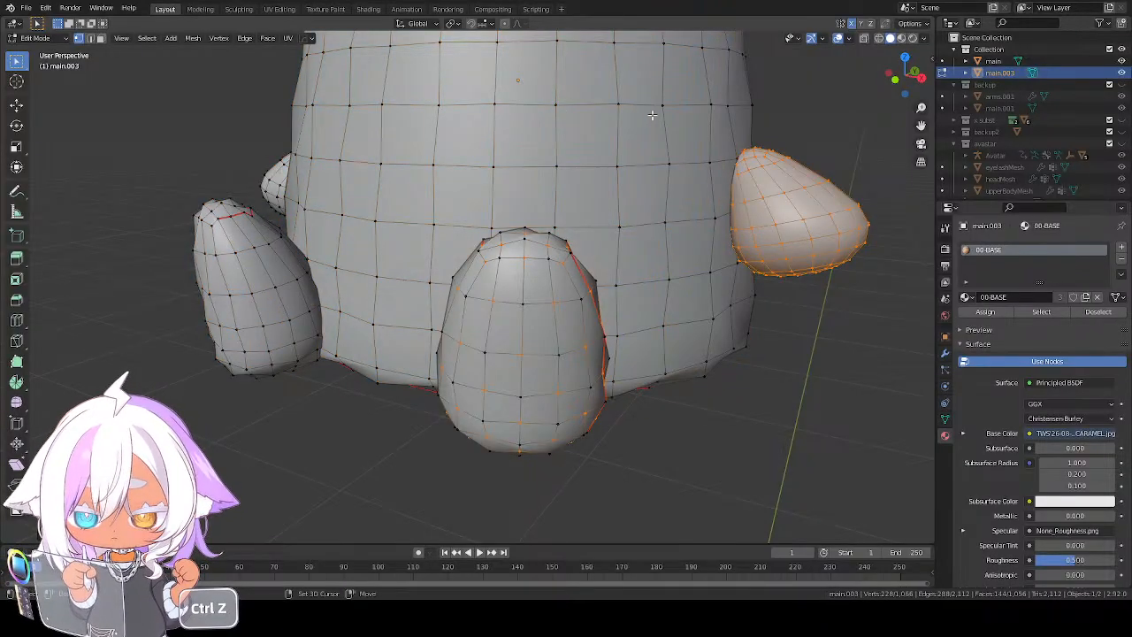
pyautogui.hotkey('ctrl', 'z')
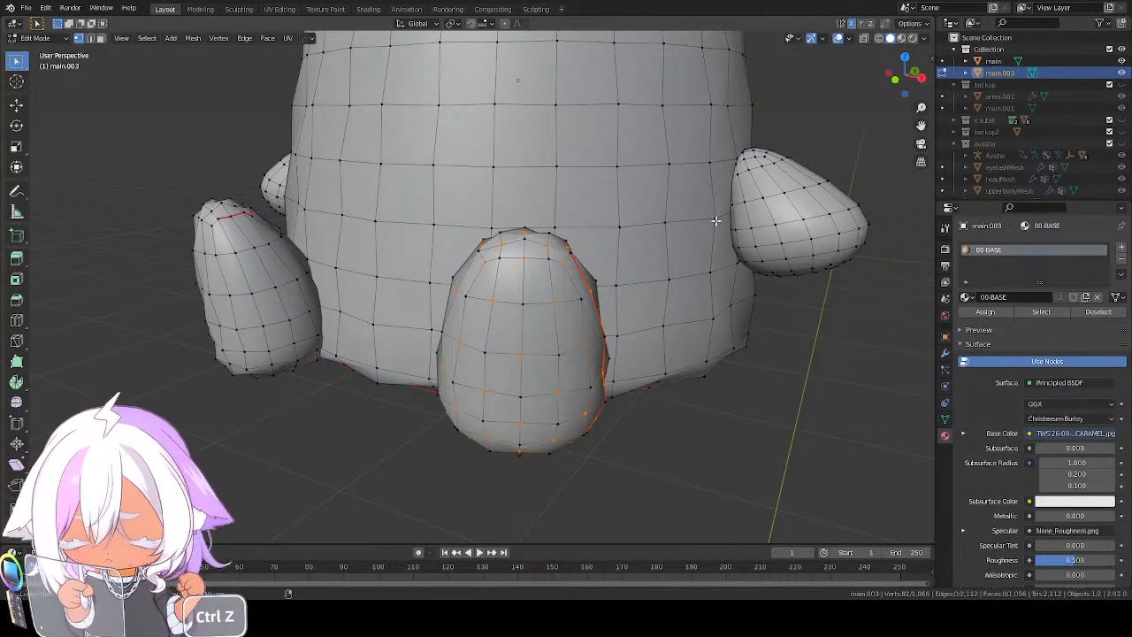
# Pull the leg's remaining alternate vertices slightly inward with Shrink/Fatten
pyautogui.hotkey('alt', 's')
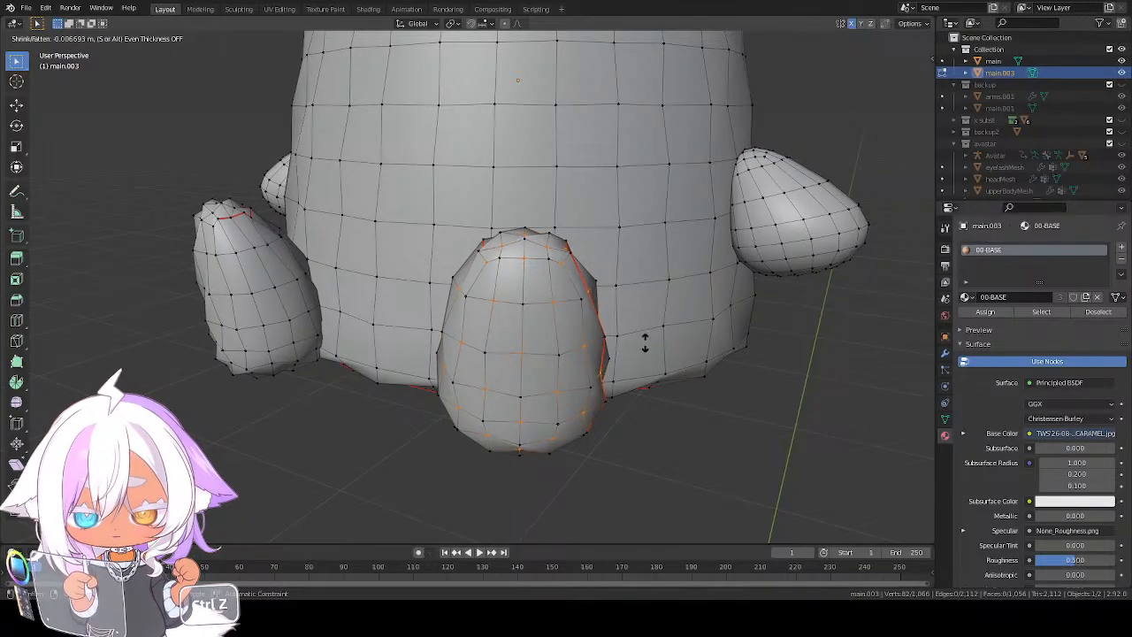
pyautogui.click(677, 285)
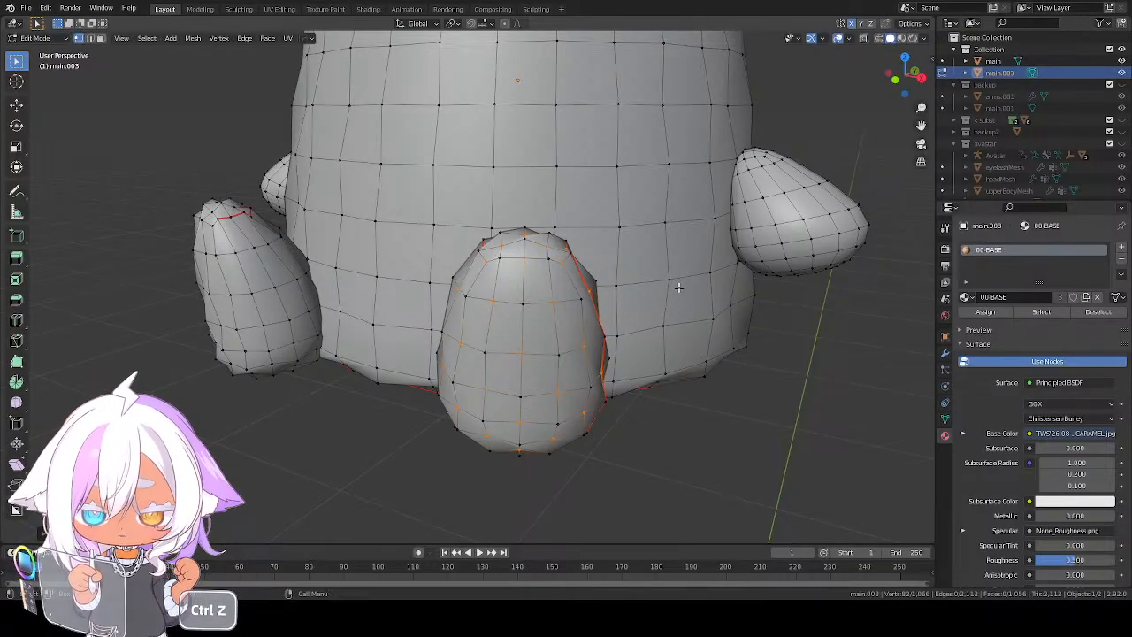
pyautogui.scroll(-3, 637, 279)
pyautogui.keyDown('shift'); pyautogui.moveTo(648, 242); pyautogui.dragTo(575, 270, button='middle'); pyautogui.keyUp('shift')
# Clear the vertex selection and select only the whole arm nearest the viewer
pyautogui.press('a')
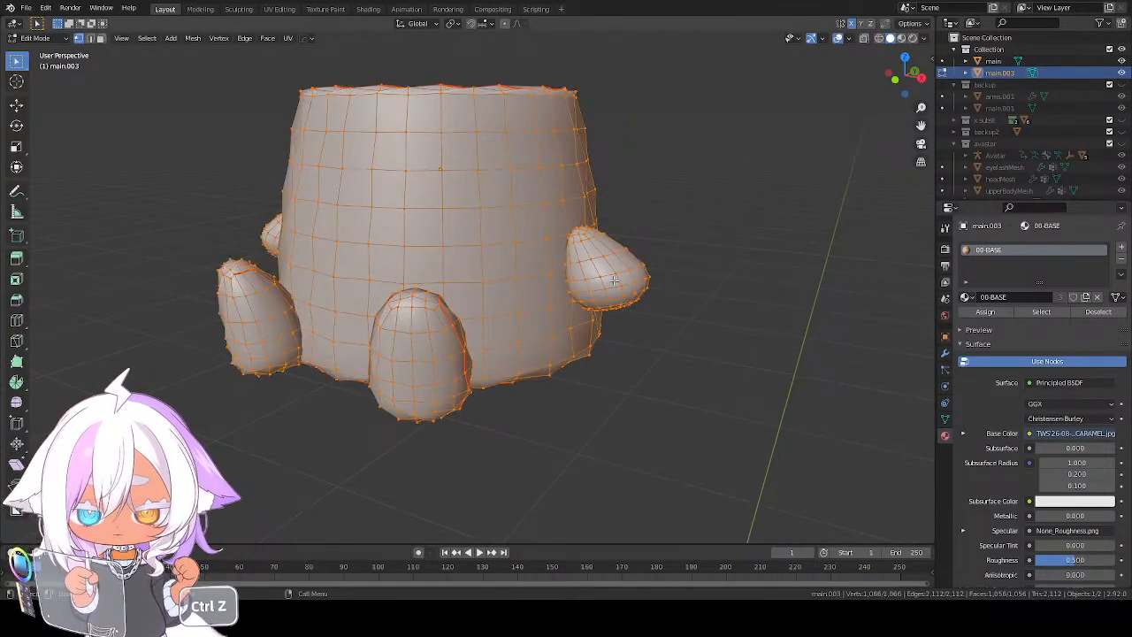
pyautogui.press('a')
pyautogui.press('l')
pyautogui.scroll(5, 665, 279)
pyautogui.keyDown('shift'); pyautogui.moveTo(675, 271); pyautogui.dragTo(471, 306, button='middle'); pyautogui.keyUp('shift')
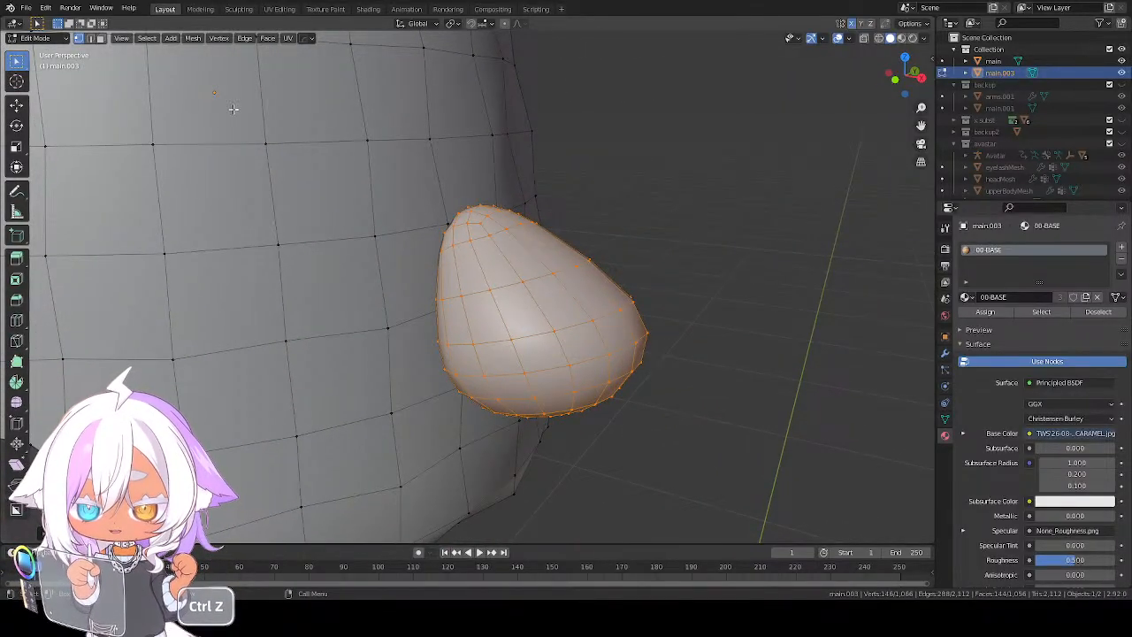
# Reduce the arm's selection with Checker Deselect and push those vertices slightly outward with Shrink/Fatten
pyautogui.click(147, 38)
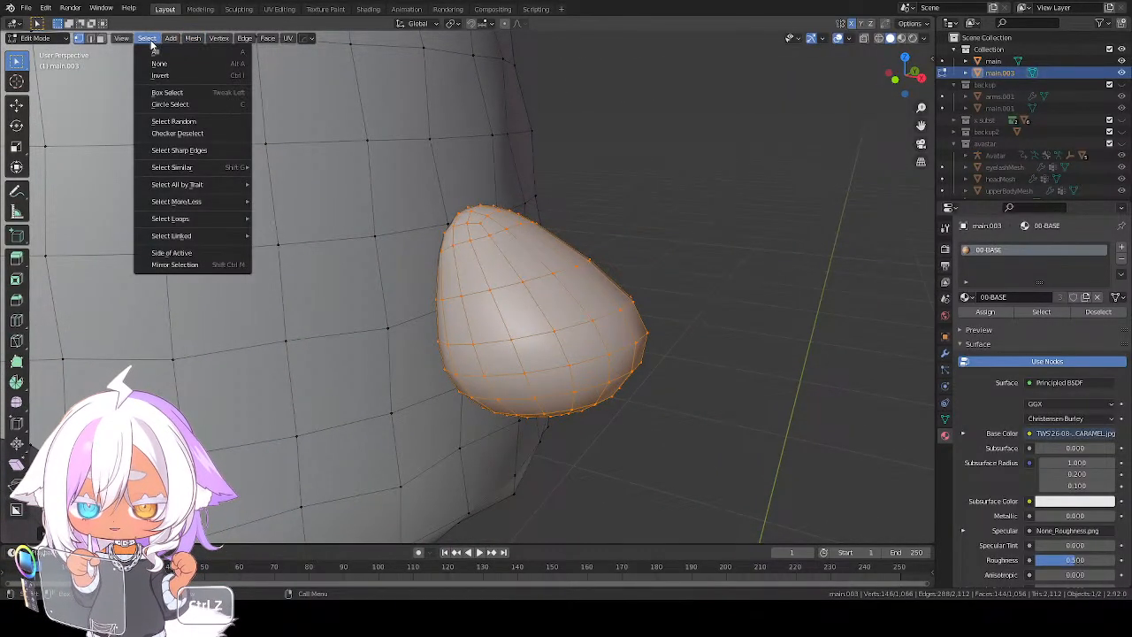
pyautogui.click(183, 133)
pyautogui.hotkey('alt', 's')
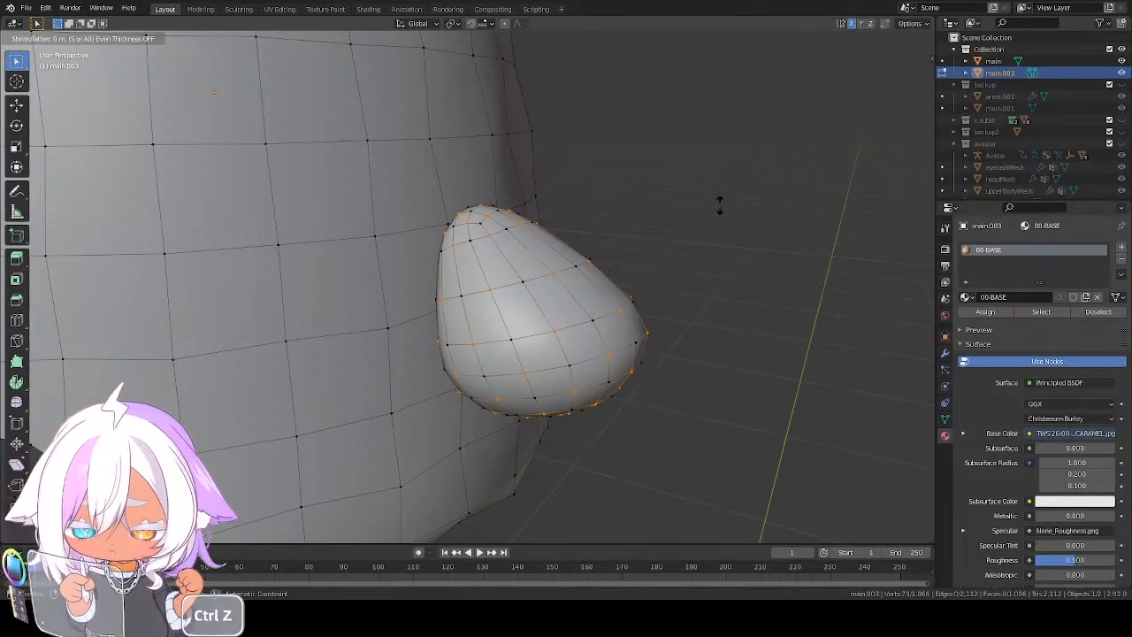
pyautogui.click(784, 77)
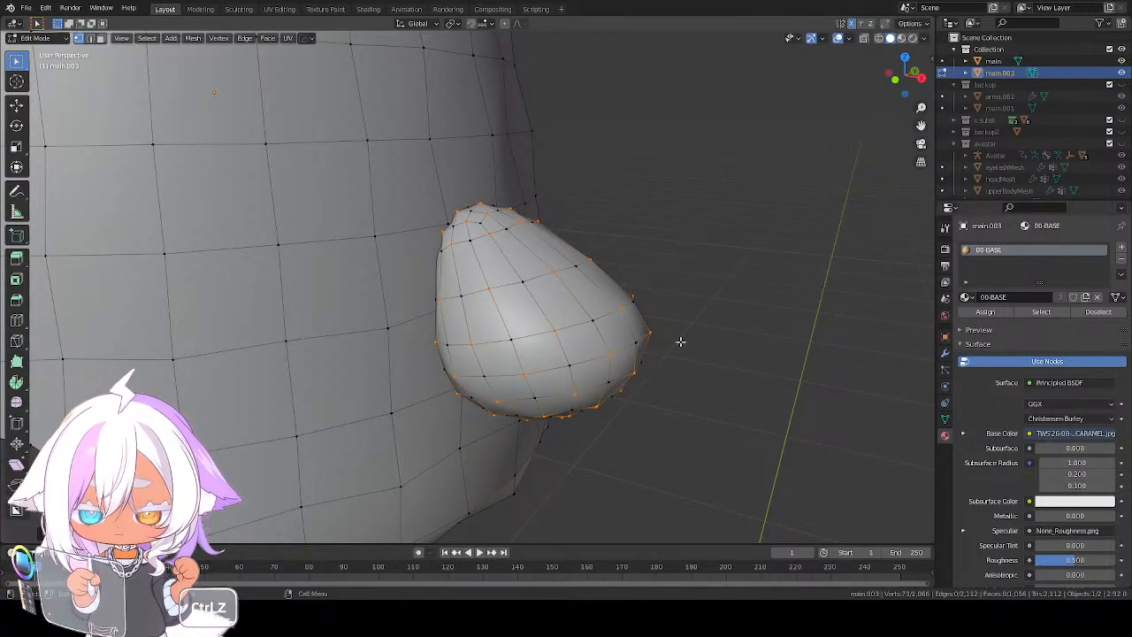
# Invert the vertex selection and deselect the body, both legs and the other arm, keeping this arm's remaining vertices
pyautogui.hotkey('ctrl', 'z')
pyautogui.hotkey('ctrl', 'z')
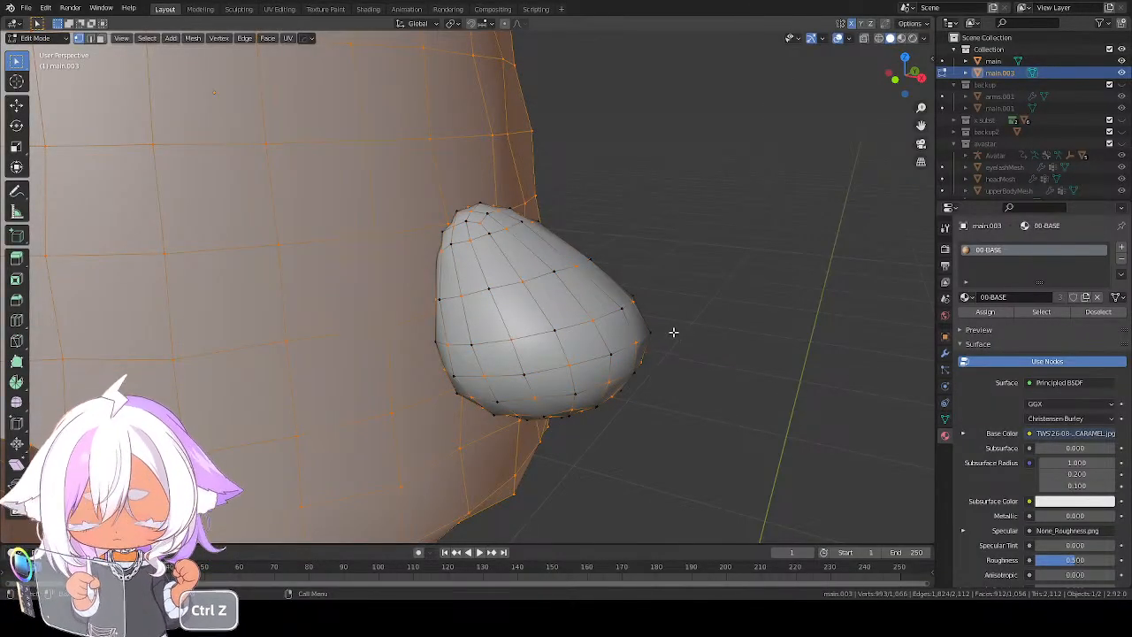
pyautogui.scroll(-6, 672, 332)
pyautogui.hotkey('shift', 'l')
pyautogui.hotkey('ctrl', 'z')
pyautogui.hotkey('ctrl', 'z')
pyautogui.hotkey('ctrl', 'z')
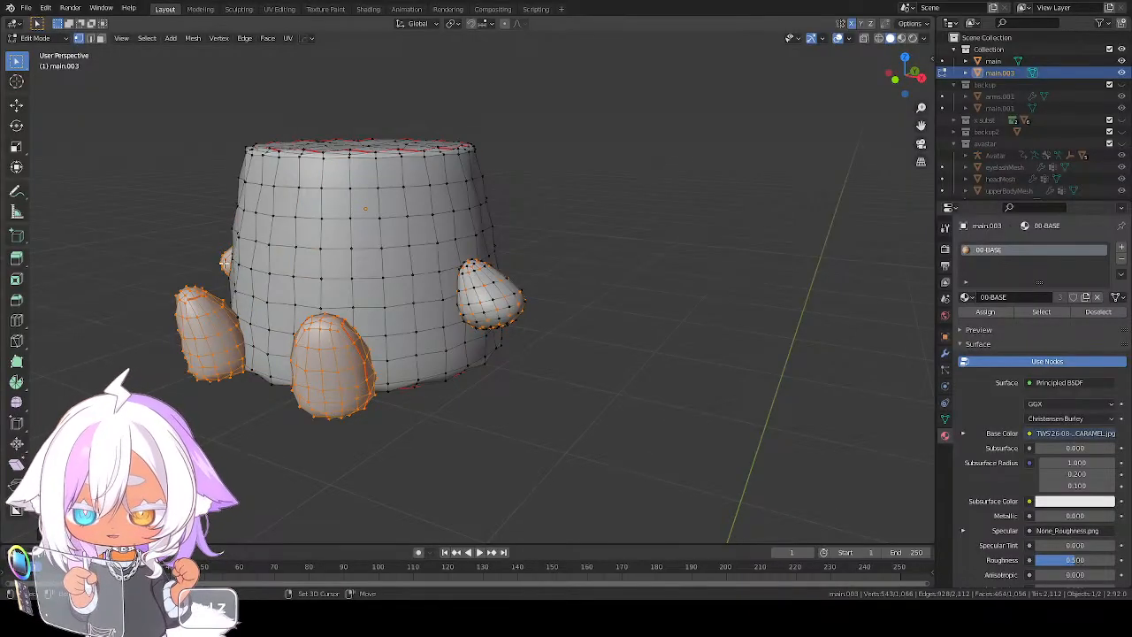
pyautogui.scroll(1, 464, 338)
pyautogui.scroll(6, 464, 339)
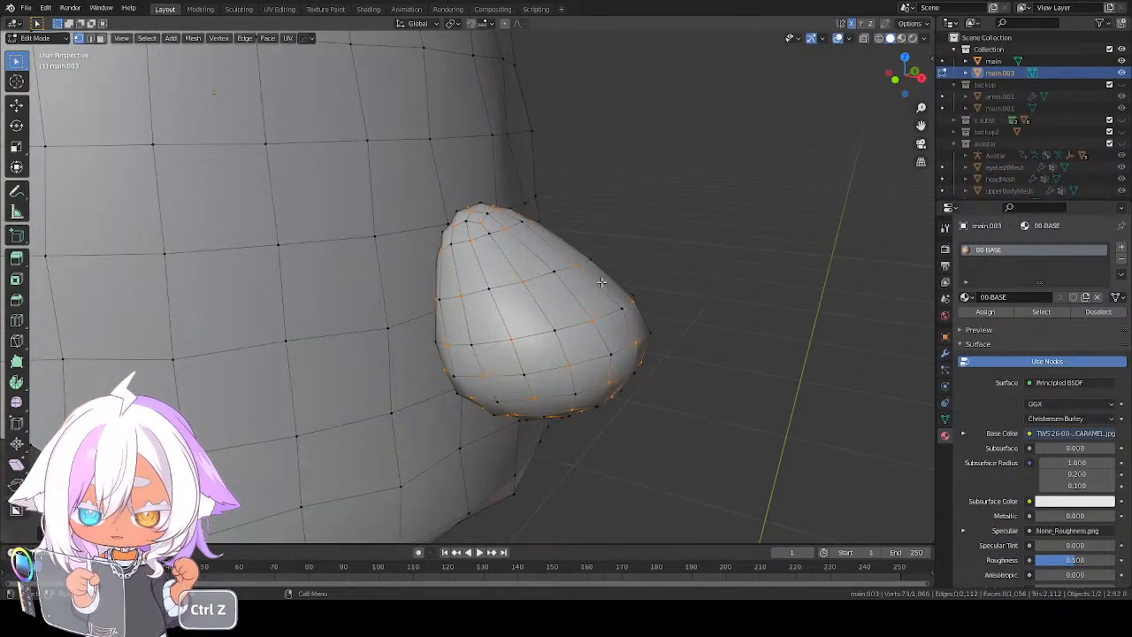
# Pull the arm's remaining alternate vertices slightly inward with Shrink/Fatten
pyautogui.hotkey('alt', 's')
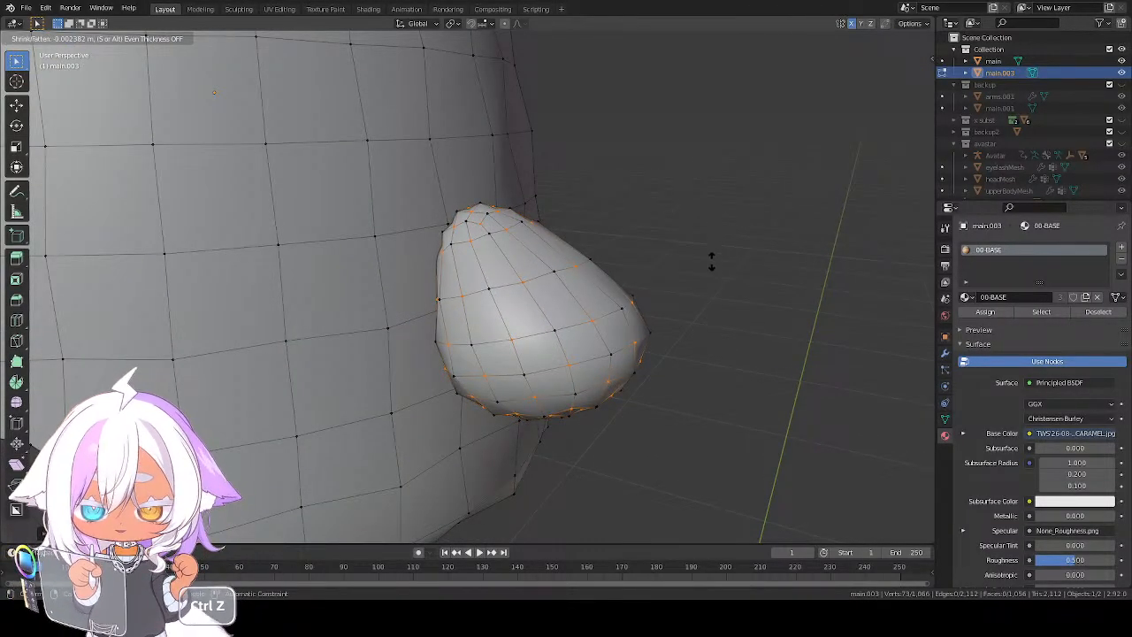
pyautogui.click(679, 317)
pyautogui.scroll(-5, 673, 303)
pyautogui.moveTo(545, 320); pyautogui.dragTo(443, 275, button='middle')
pyautogui.scroll(-5, 584, 313)
pyautogui.scroll(4, 500, 271)
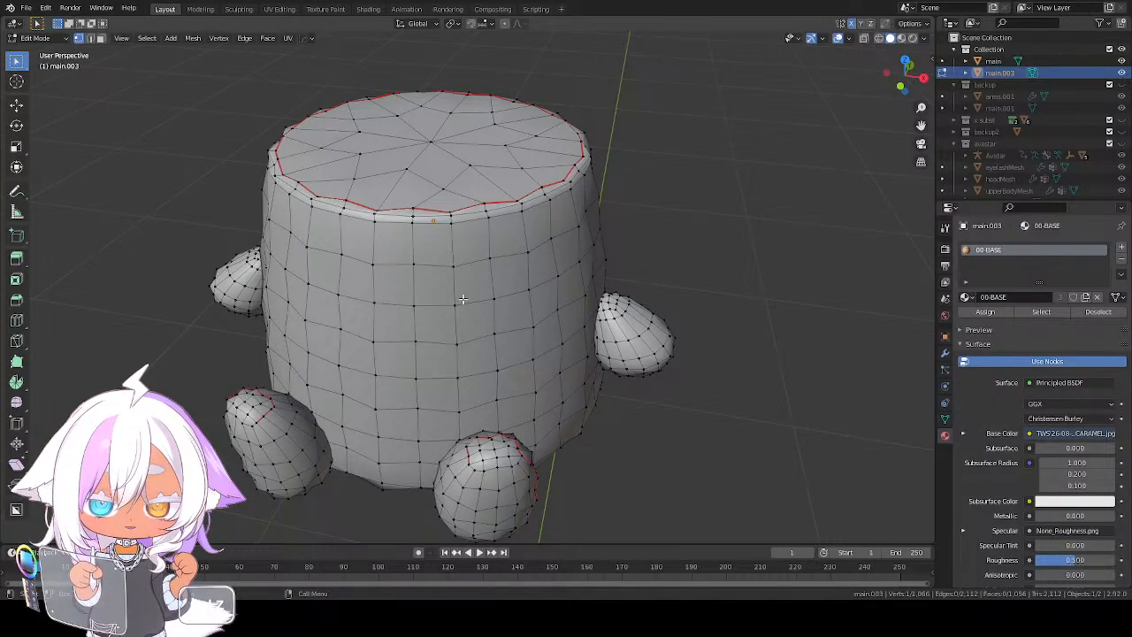
# Check the uneven pudding mesh from the side and front, and return to Object Mode
pyautogui.hotkey('ctrl', 'z')
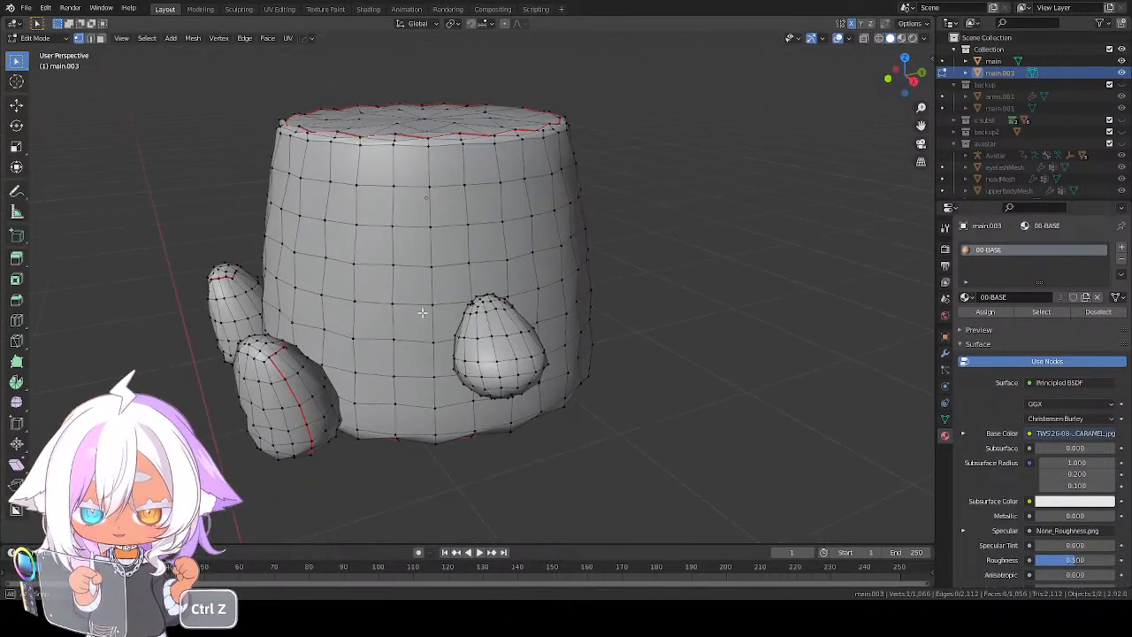
pyautogui.hotkey('ctrl', 'z')
pyautogui.hotkey('ctrl', 'z')
pyautogui.hotkey('ctrl', 'z')
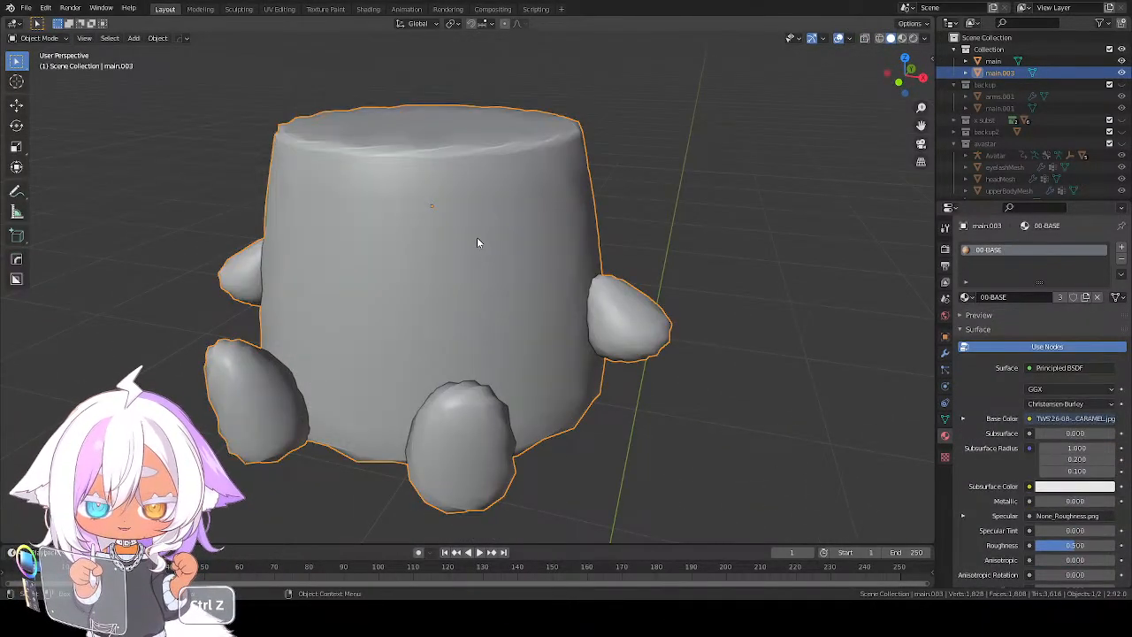
pyautogui.hotkey('ctrl', 'z')
pyautogui.hotkey('ctrl', 'z')
# Compare the uneven pudding with the smooth original by temporarily moving it aside and cancelling the move
pyautogui.hotkey('shift', 'd')
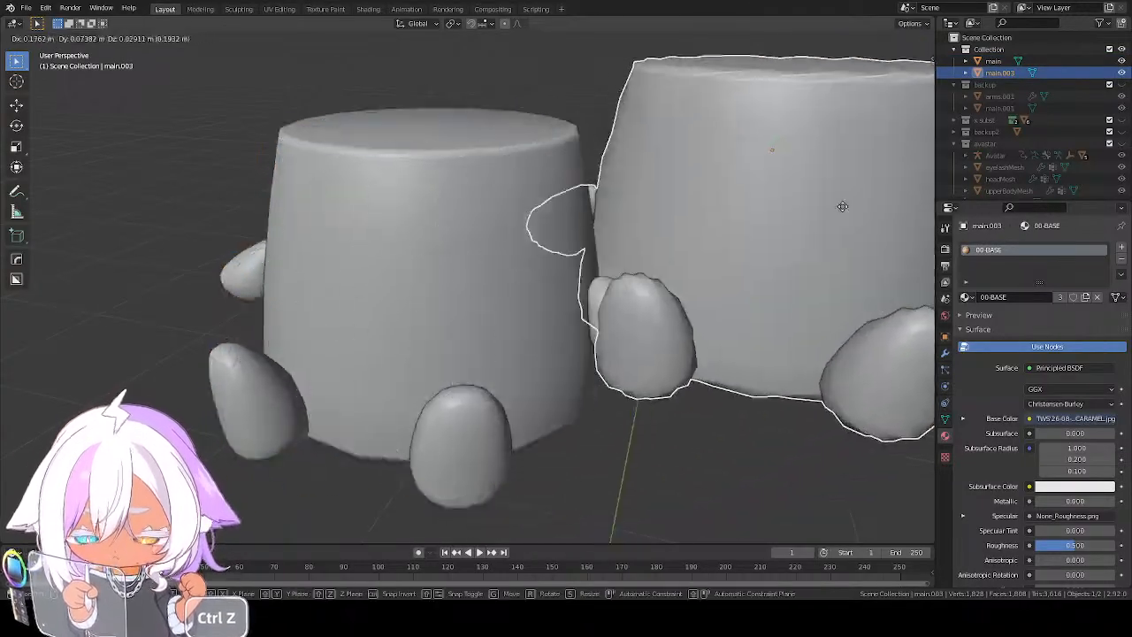
pyautogui.rightClick(604, 284)
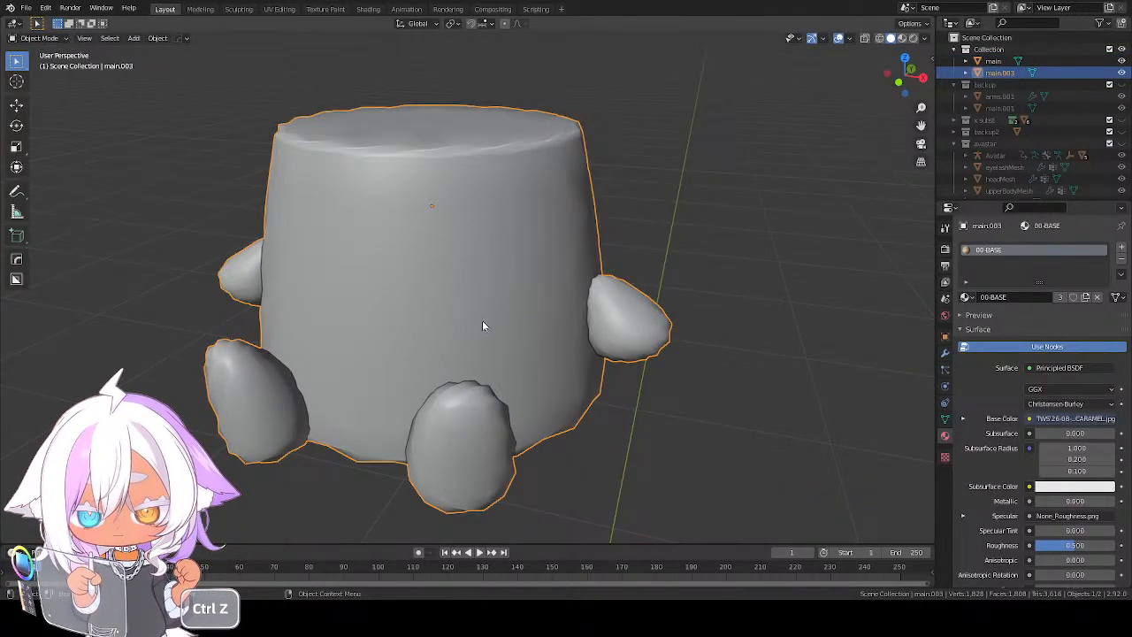
pyautogui.hotkey('ctrl', 'z')
pyautogui.hotkey('ctrl', 'z')
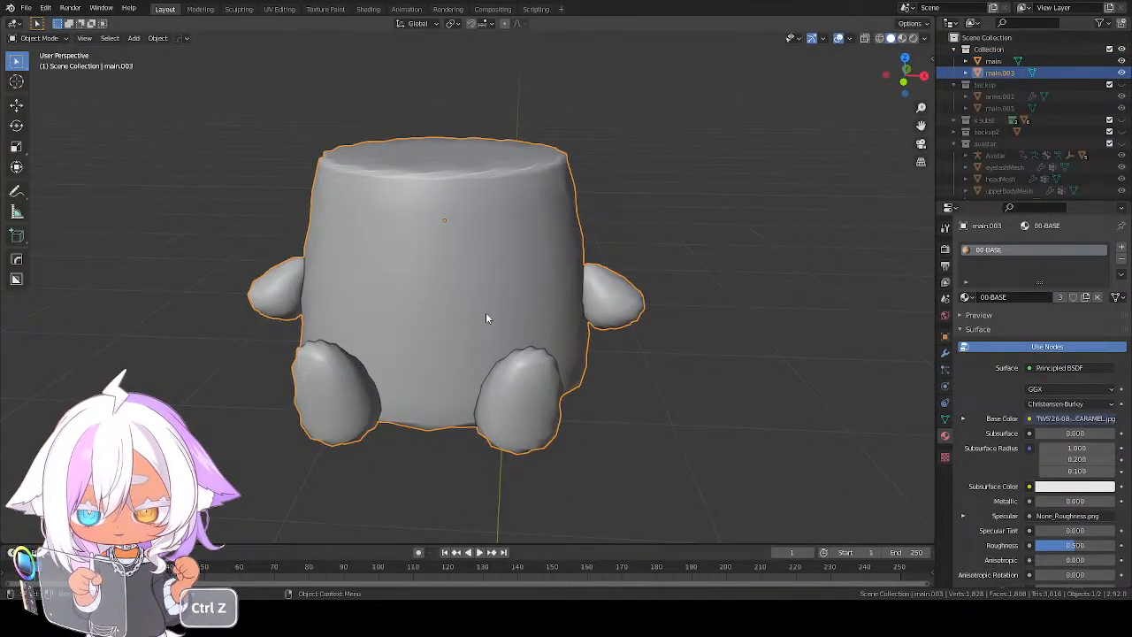
# Make a separate copy of the uneven pudding's 00-BASE material and name it 01-FUZZ01
pyautogui.click(1084, 297)
pyautogui.click(999, 297)
pyautogui.click(988, 297)
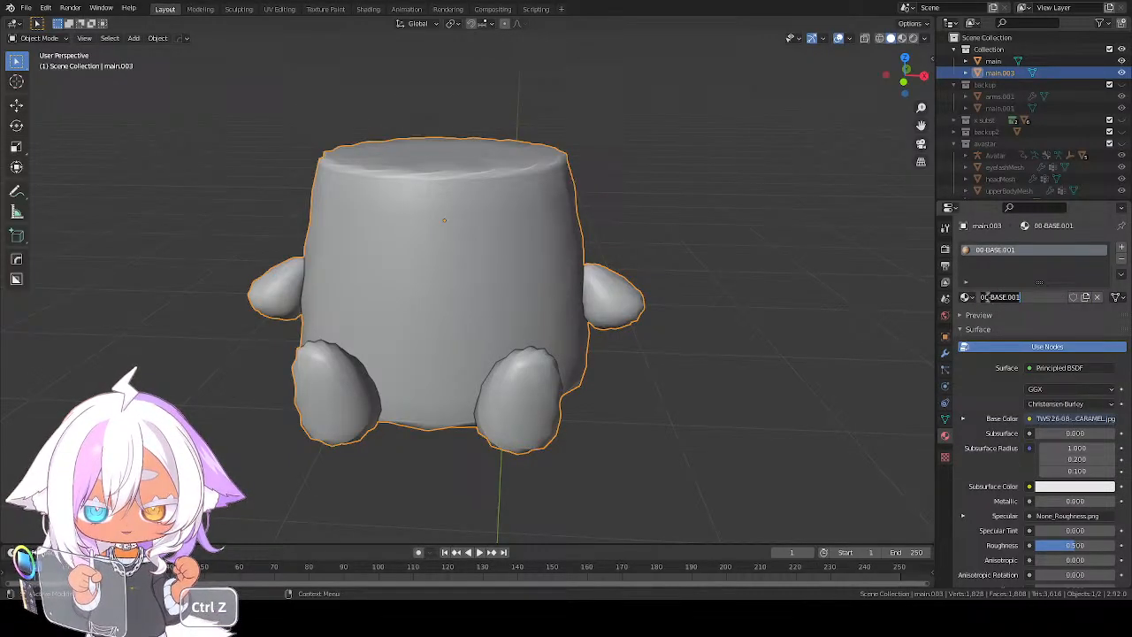
pyautogui.moveTo(988, 297); pyautogui.dragTo(1052, 301)
pyautogui.write('1')
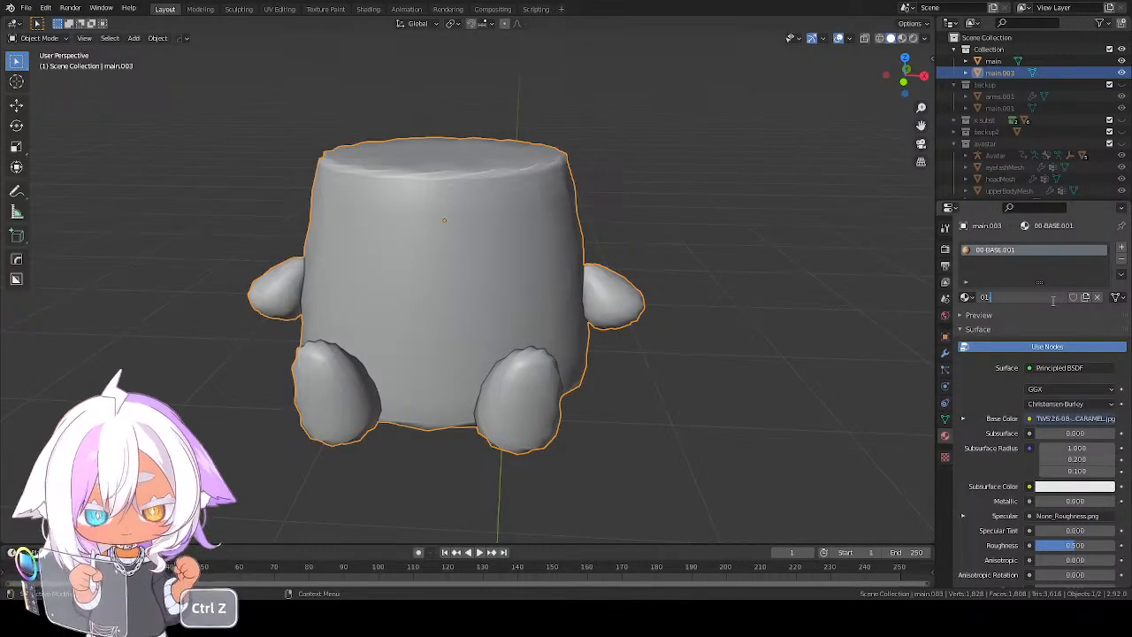
pyautogui.write('-FUZZ01')
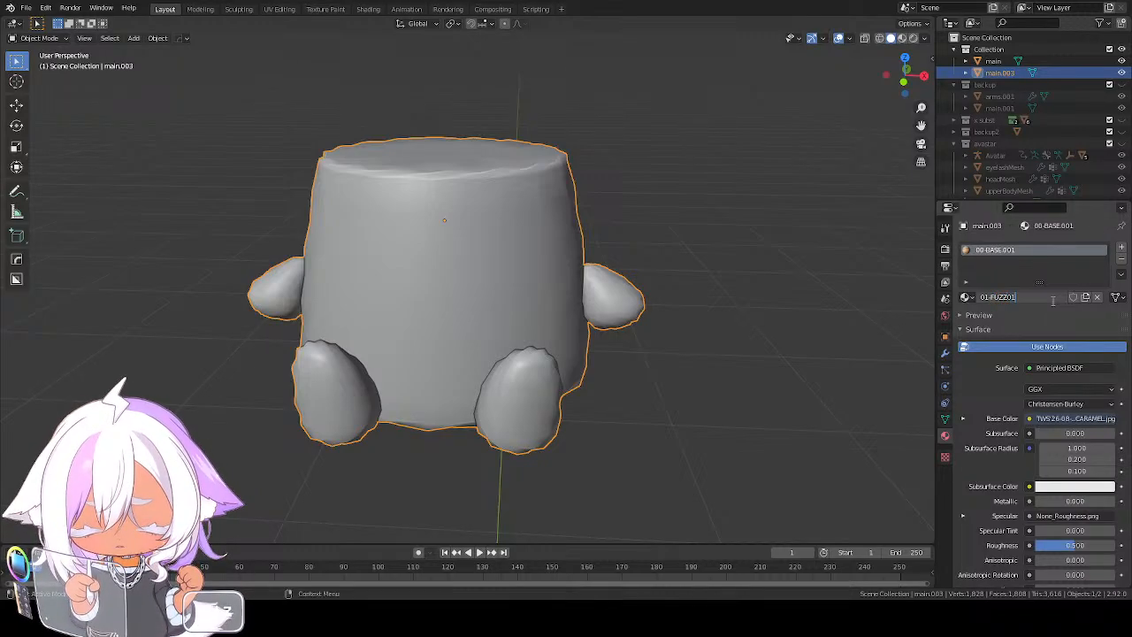
pyautogui.press('Return')
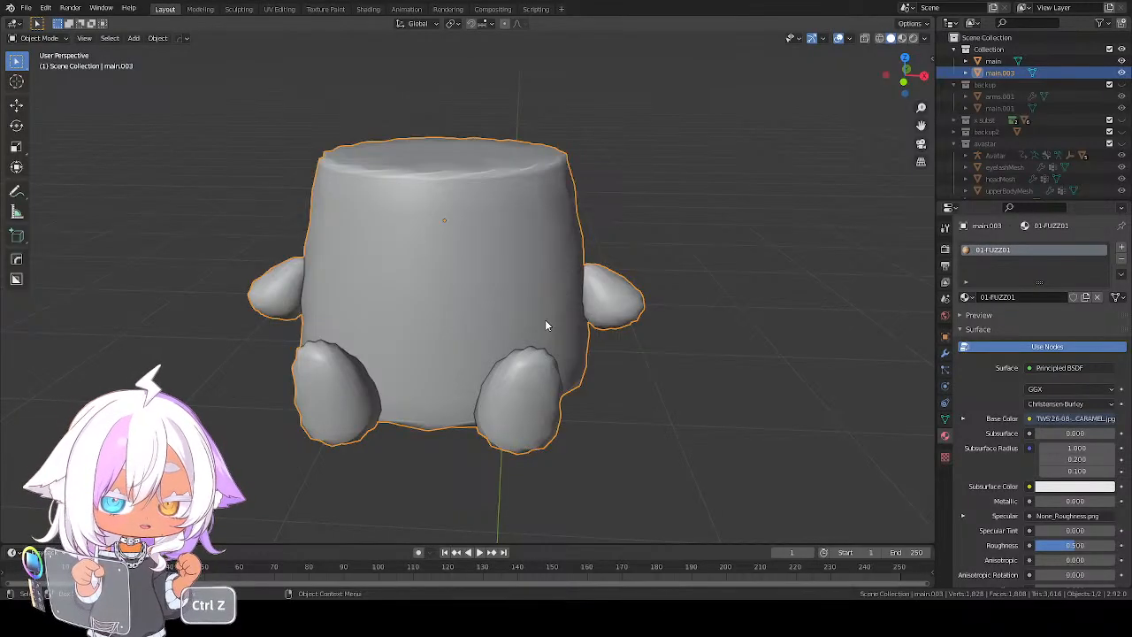
# Duplicate the uneven pudding mesh in place
pyautogui.hotkey('ctrl', 'z')
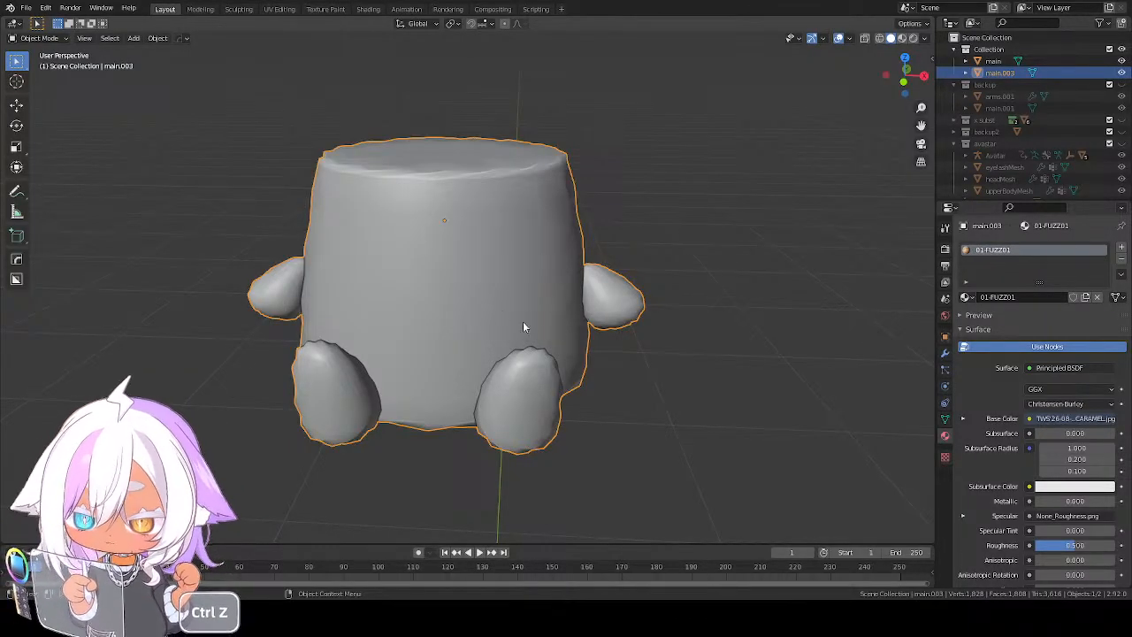
pyautogui.hotkey('shift', 'd')
pyautogui.rightClick(526, 329)
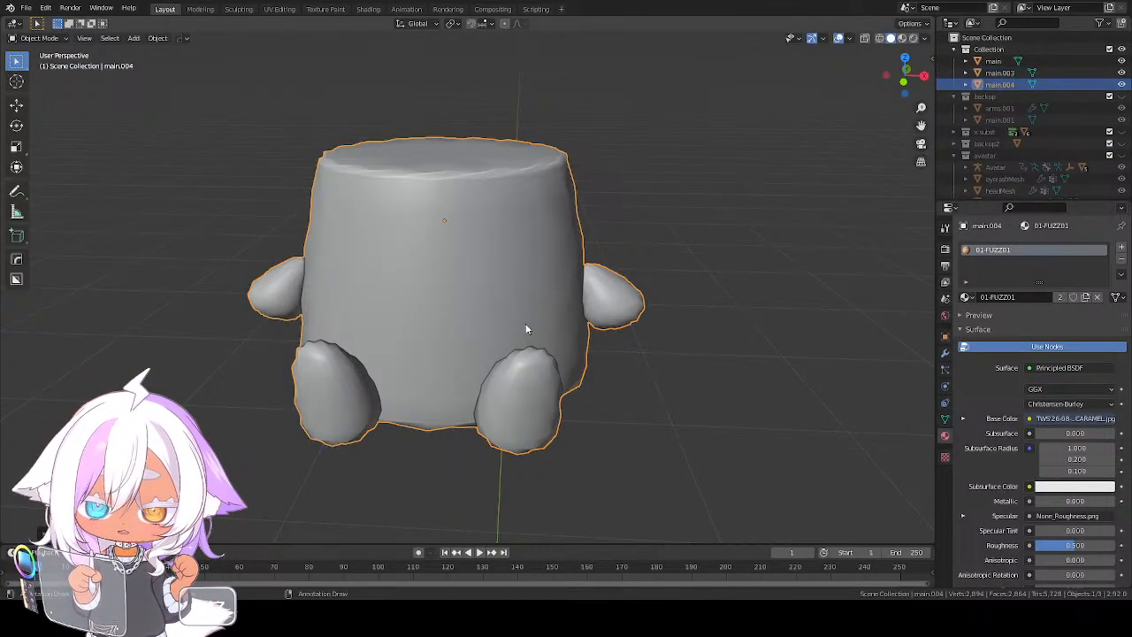
# Rename the object main.003 as fuzz01
pyautogui.click(999, 73)
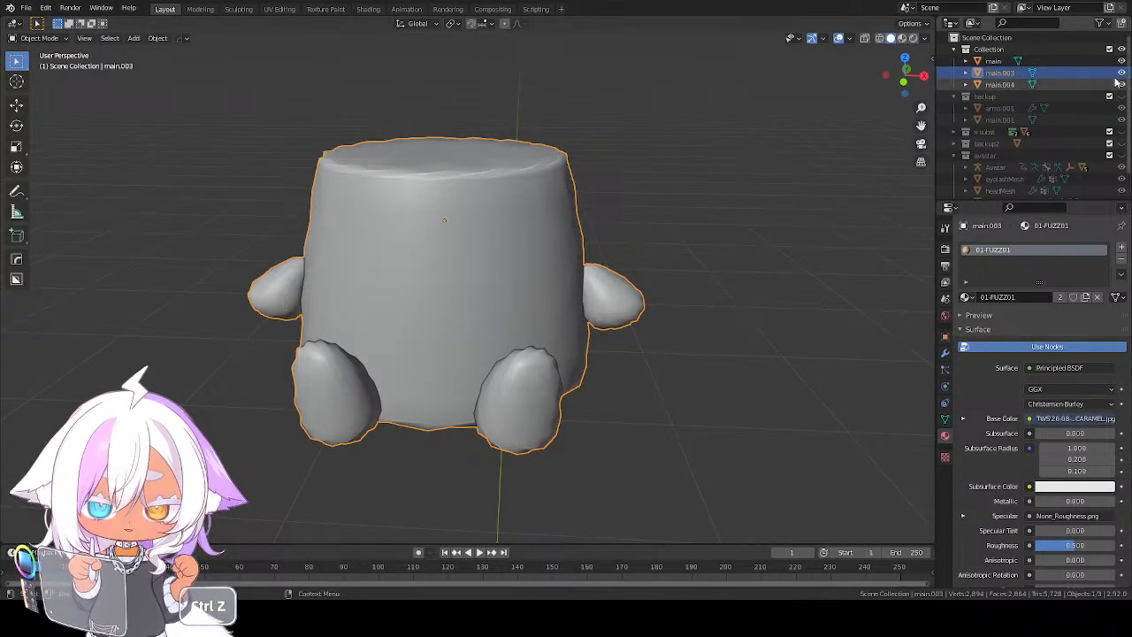
pyautogui.hotkey('ctrl', 'z')
pyautogui.hotkey('ctrl', 'z')
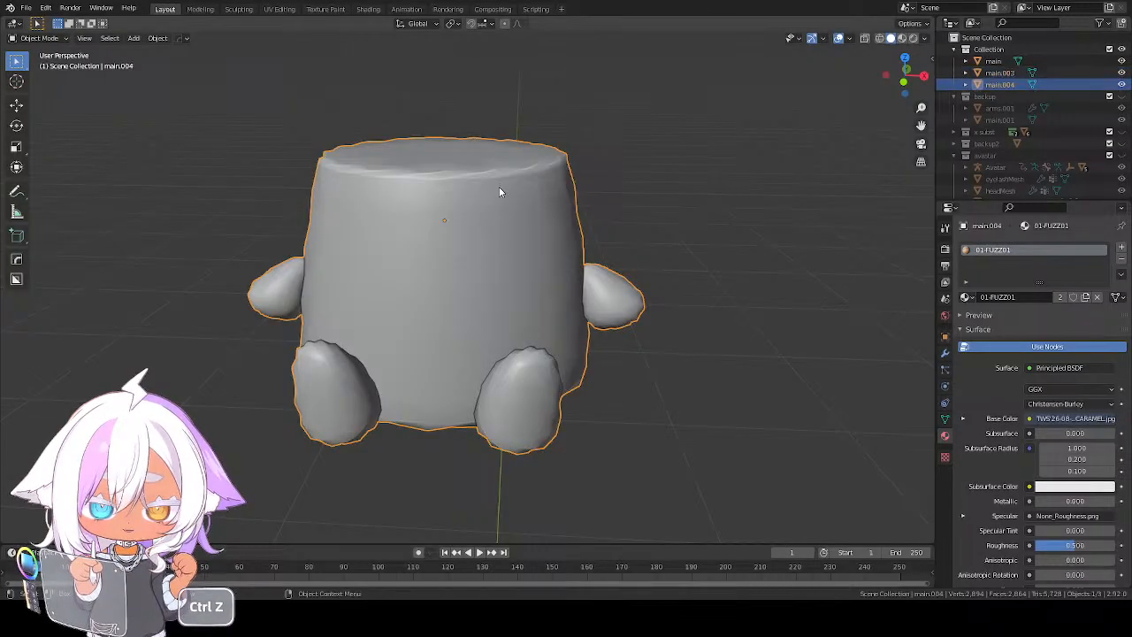
pyautogui.click(1001, 63)
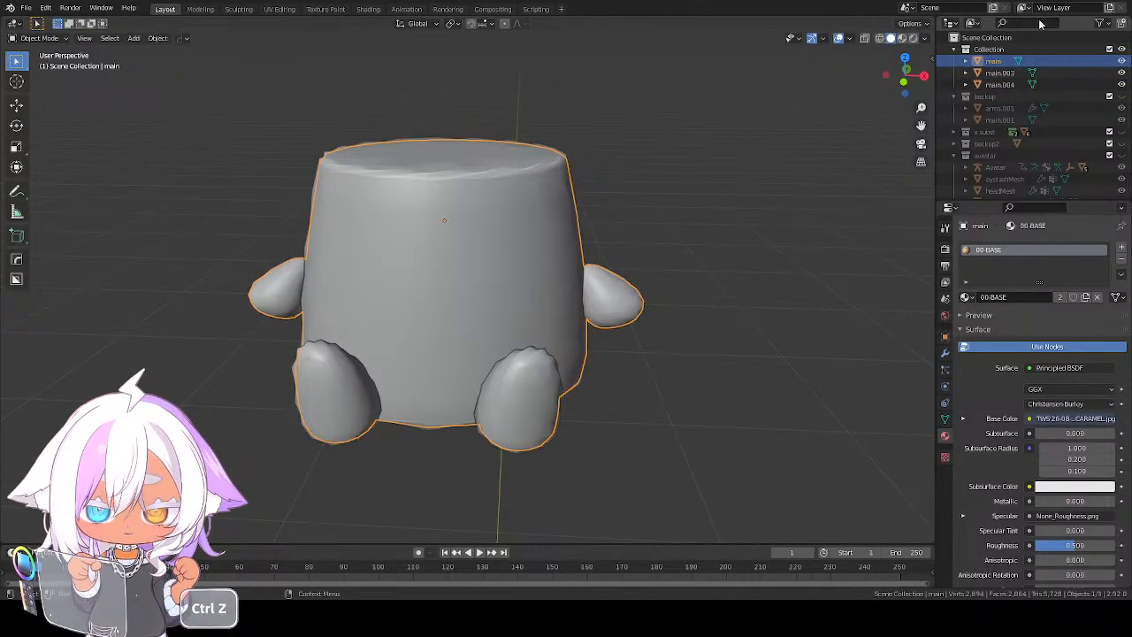
pyautogui.hotkey('ctrl', 'z')
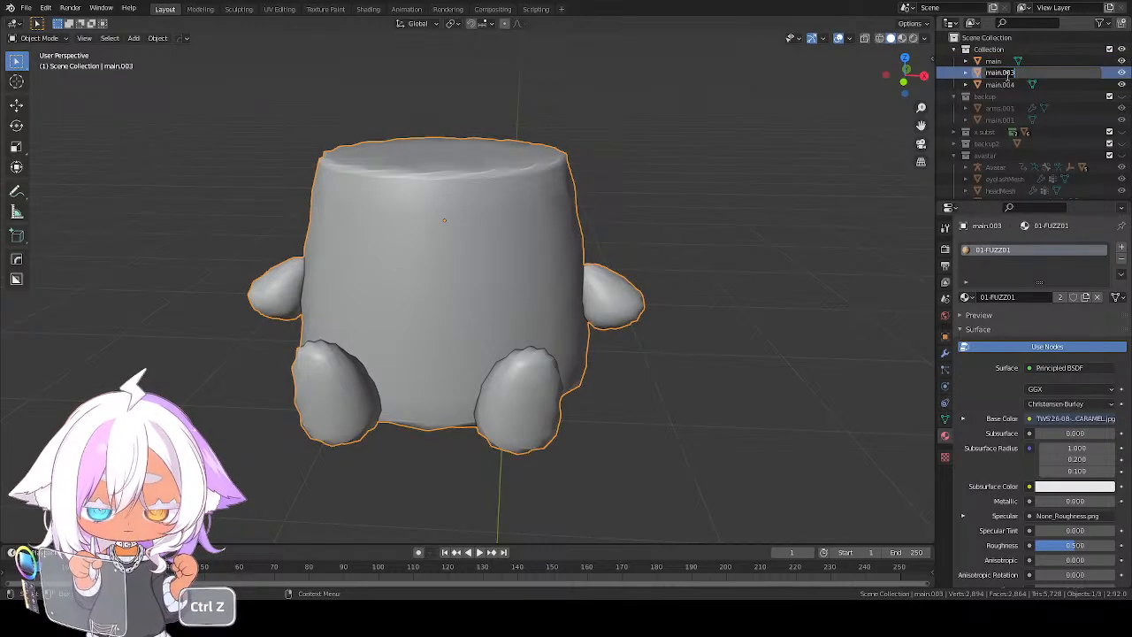
pyautogui.write('fuzz01')
pyautogui.press('Return')
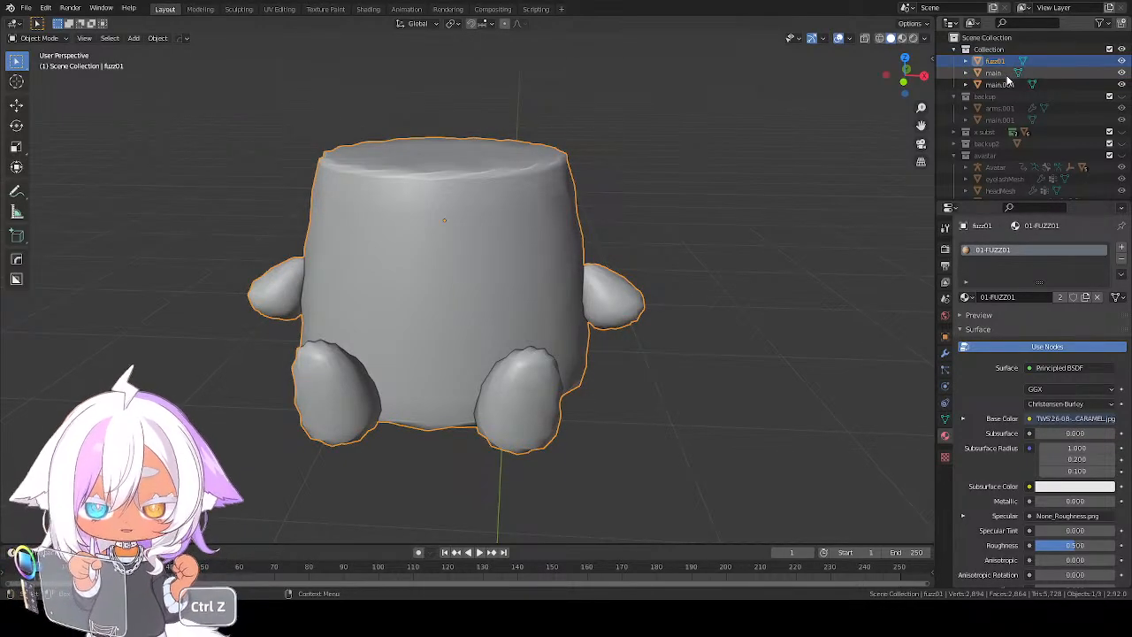
# Rename the duplicated object main.004 as fuzz02
pyautogui.click(993, 96)
pyautogui.doubleClick(997, 85)
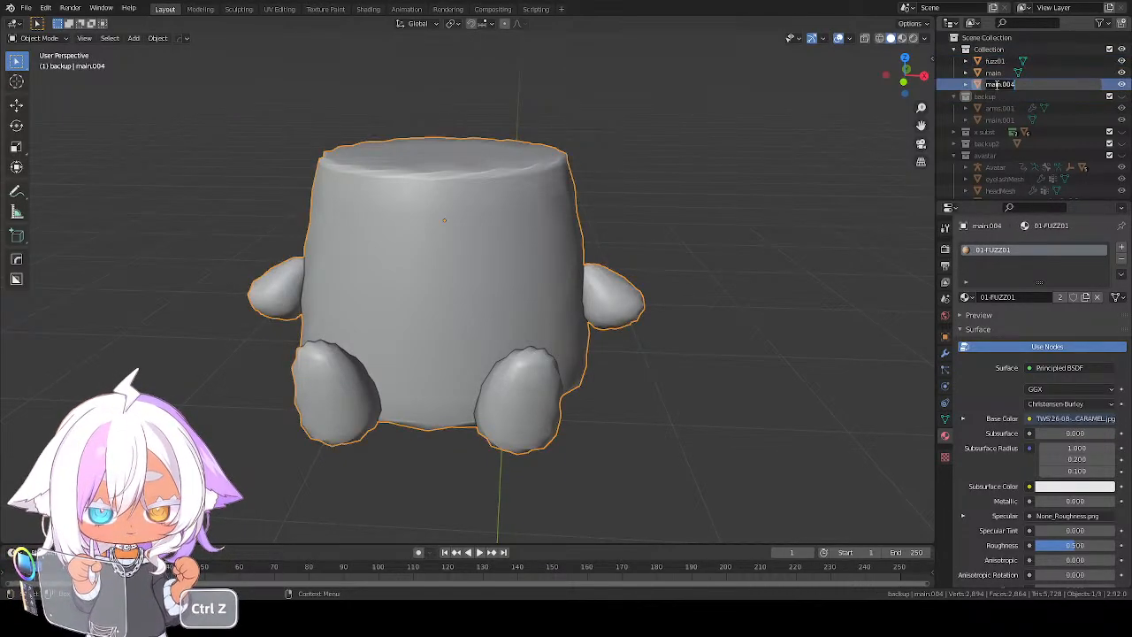
pyautogui.click(996, 85)
pyautogui.doubleClick(996, 86)
pyautogui.moveTo(1022, 85); pyautogui.dragTo(985, 86)
pyautogui.write('fuzz02')
pyautogui.press('Return')
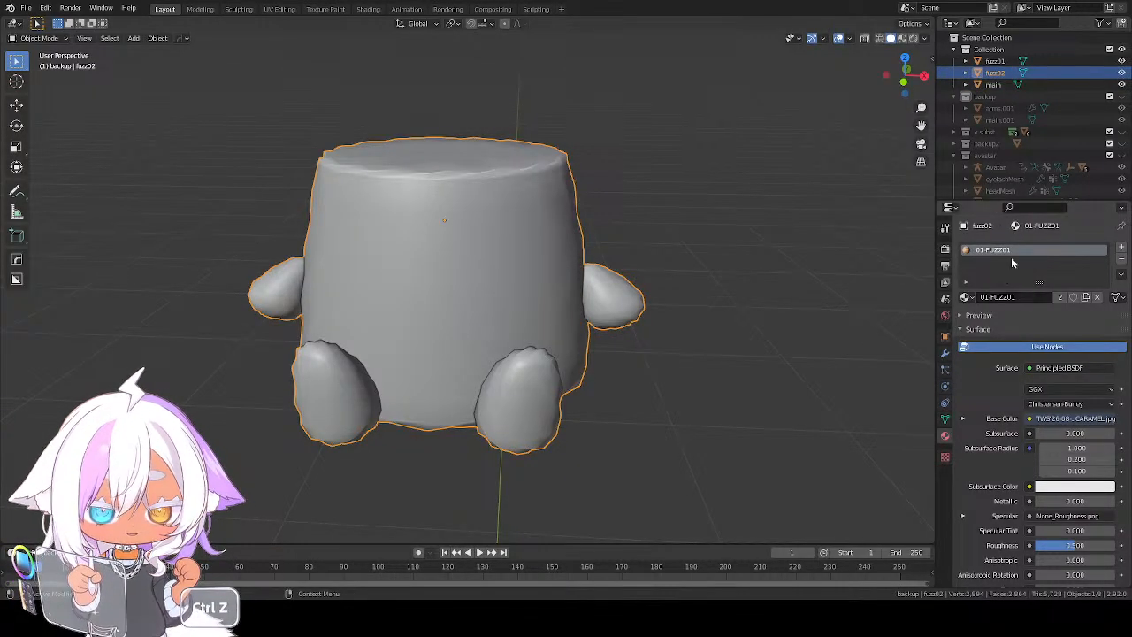
# Make a separate copy of the material on fuzz02 and name it 02-FUZZ02
pyautogui.click(1084, 297)
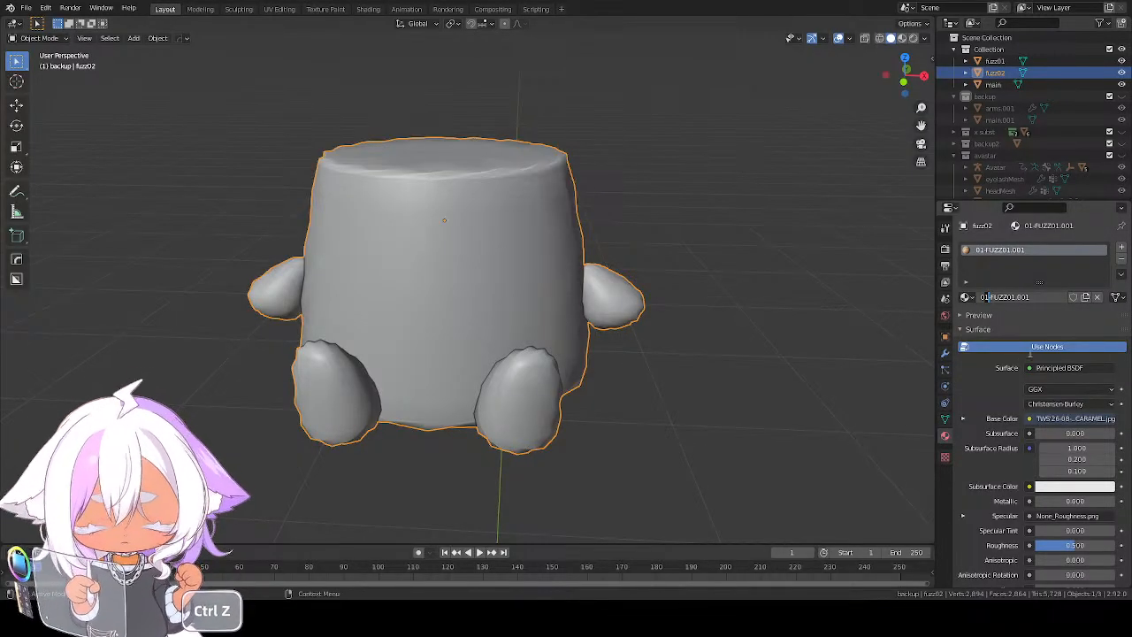
pyautogui.press('BackSpace')
pyautogui.write('2')
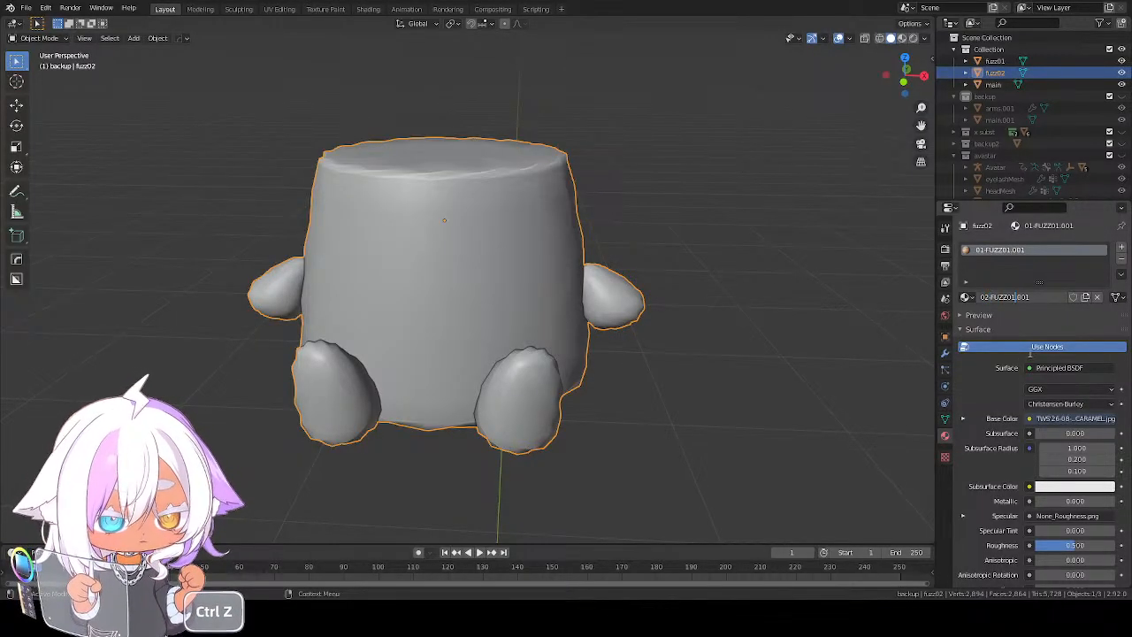
pyautogui.press('BackSpace')
pyautogui.write('2')
pyautogui.hotkey('shift', 'End')
pyautogui.press('BackSpace')
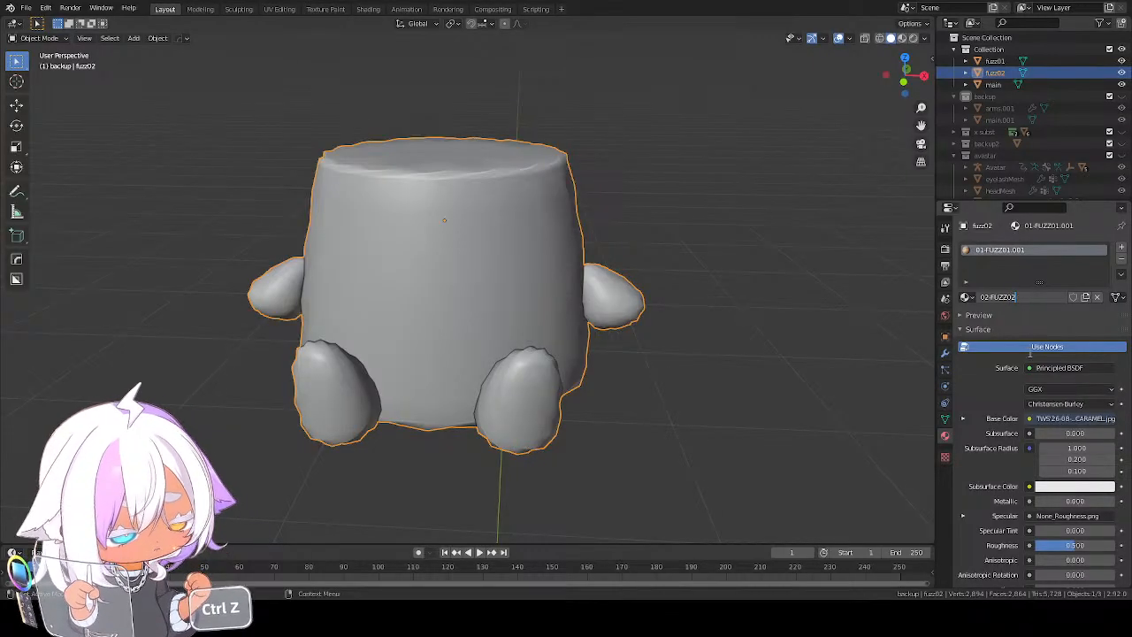
pyautogui.press('Return')
pyautogui.hotkey('ctrl', 'z')
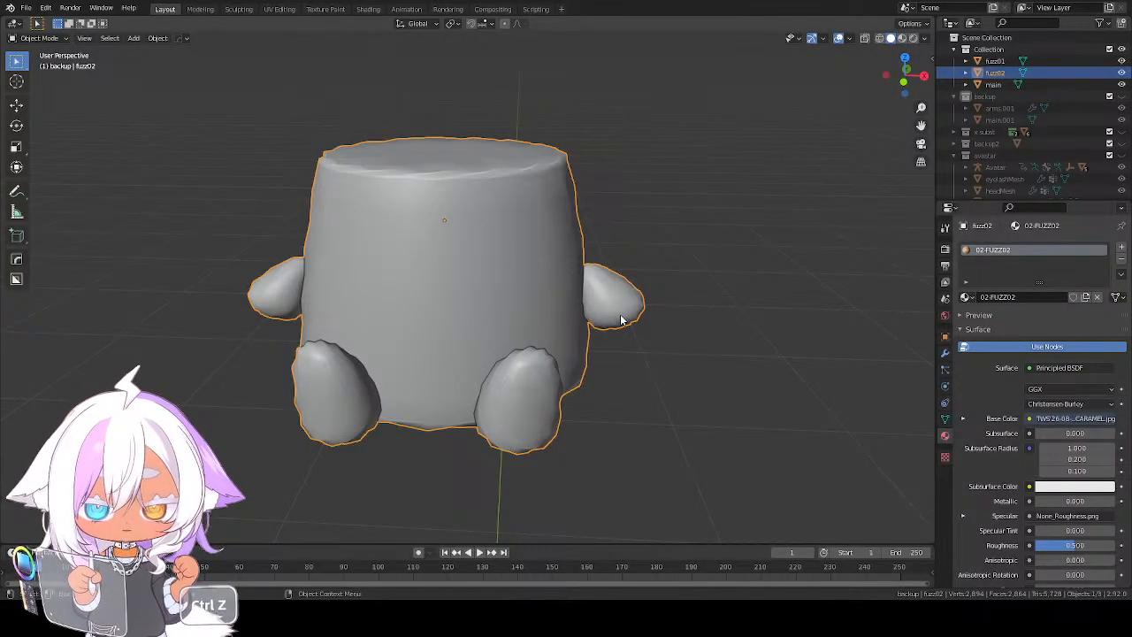
pyautogui.hotkey('ctrl', 'z')
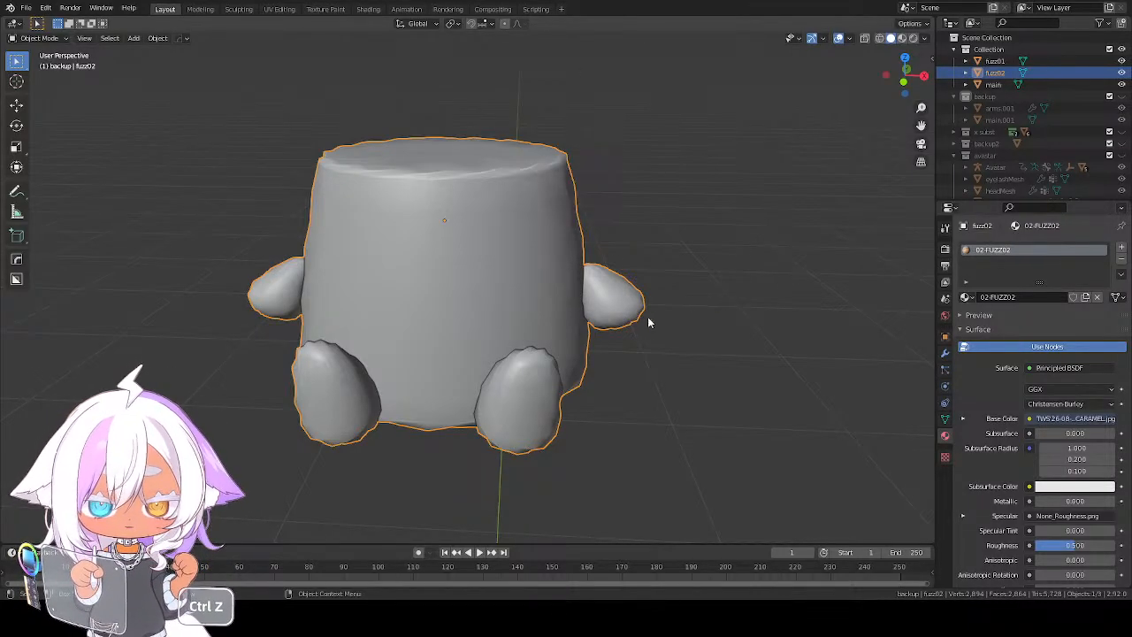
# Select the entire fuzz02 mesh and fatten it slightly outward along its normals
pyautogui.hotkey('ctrl', 'z')
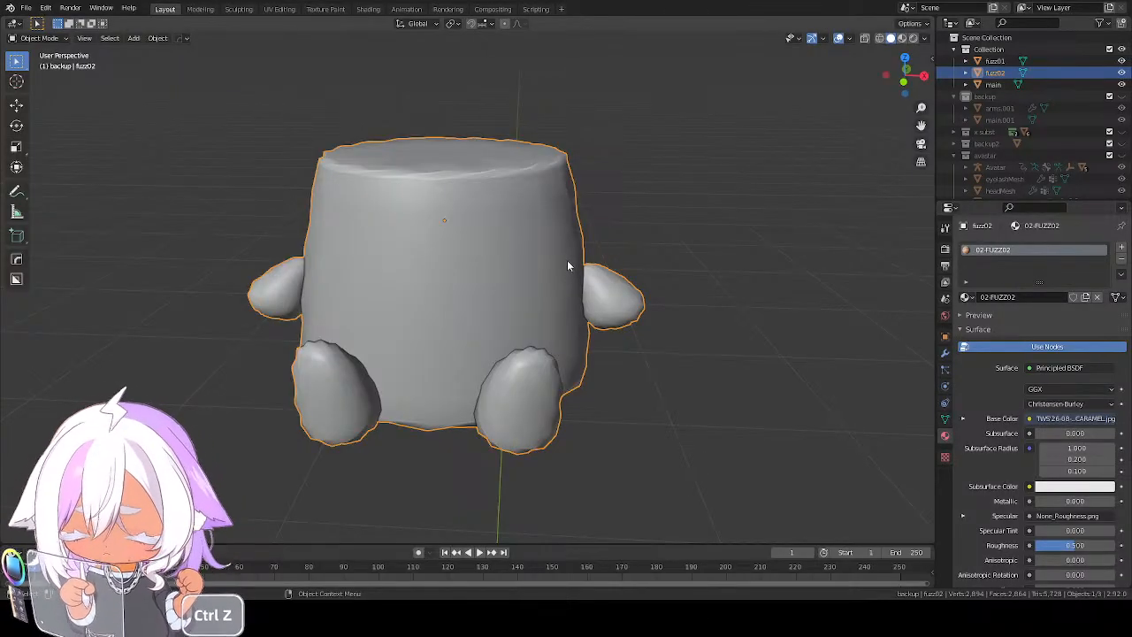
pyautogui.moveTo(566, 263); pyautogui.dragTo(570, 259, button='middle')
pyautogui.press('Tab')
pyautogui.hotkey('ctrl', 'z')
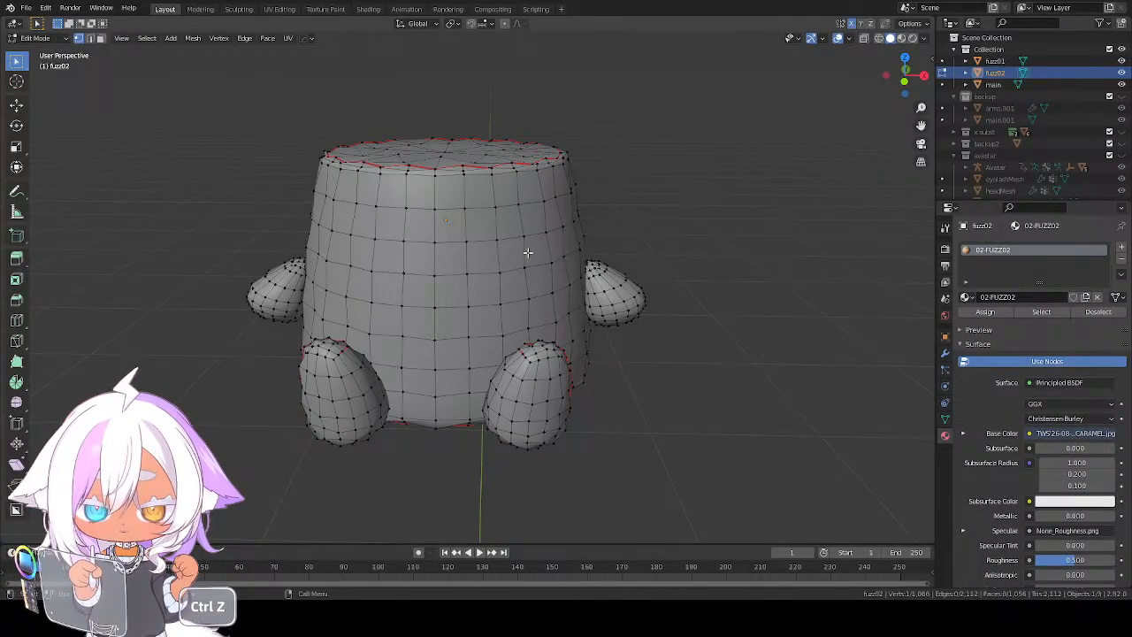
pyautogui.hotkey('alt', 's')
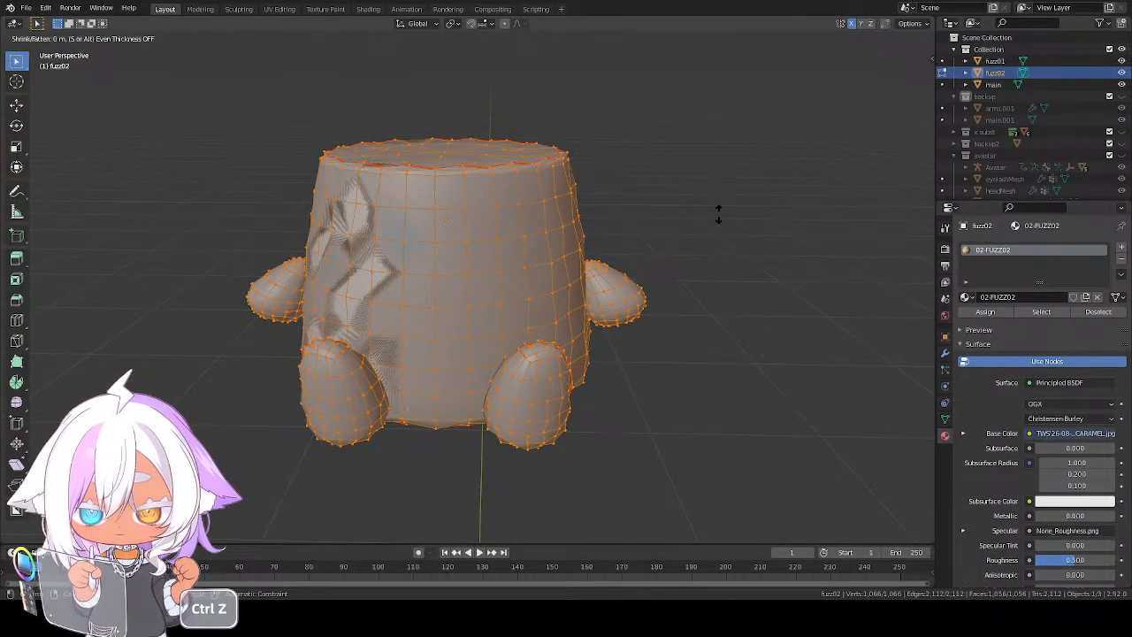
pyautogui.click(734, 174)
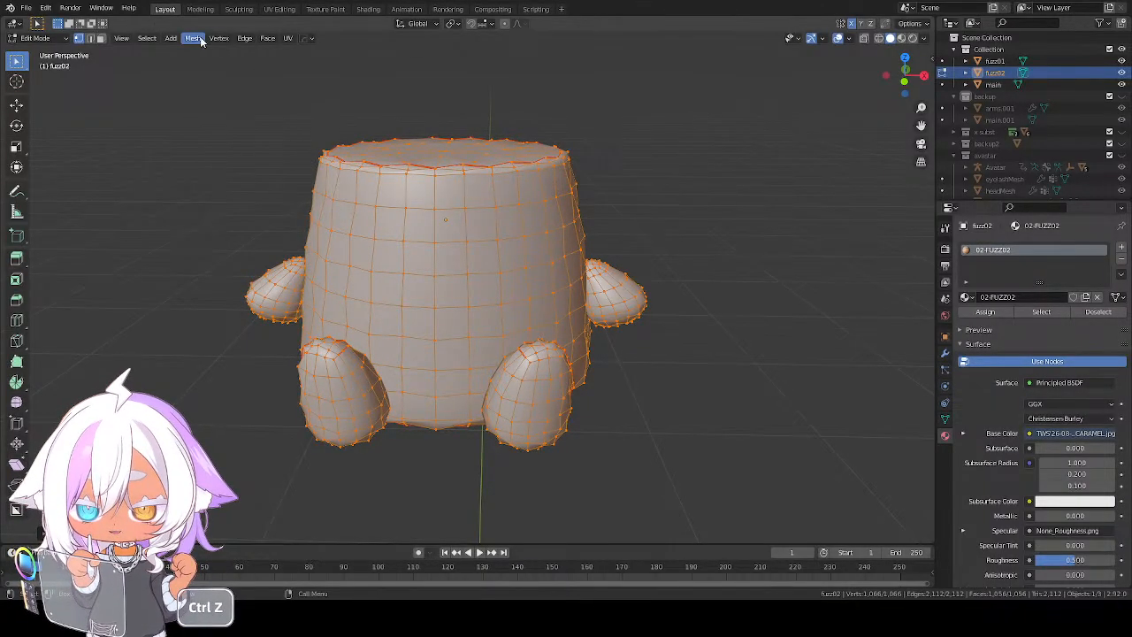
# Checker-deselect the fuzz02 vertices, exclude the arms and legs, and fatten the remaining alternate body vertices slightly outward
pyautogui.click(149, 38)
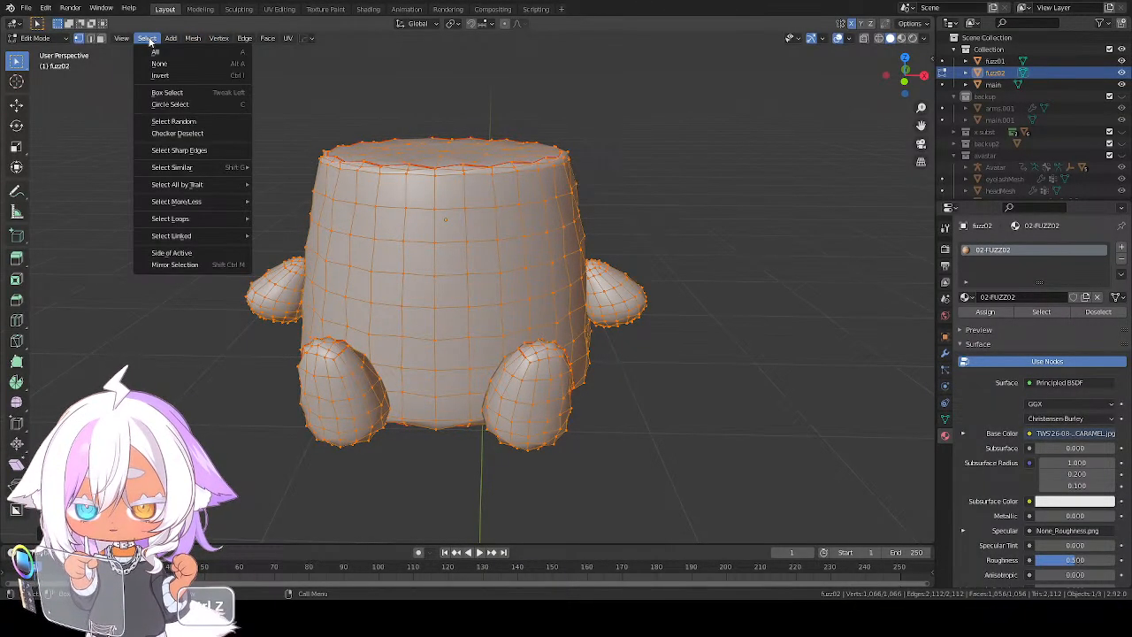
pyautogui.click(192, 134)
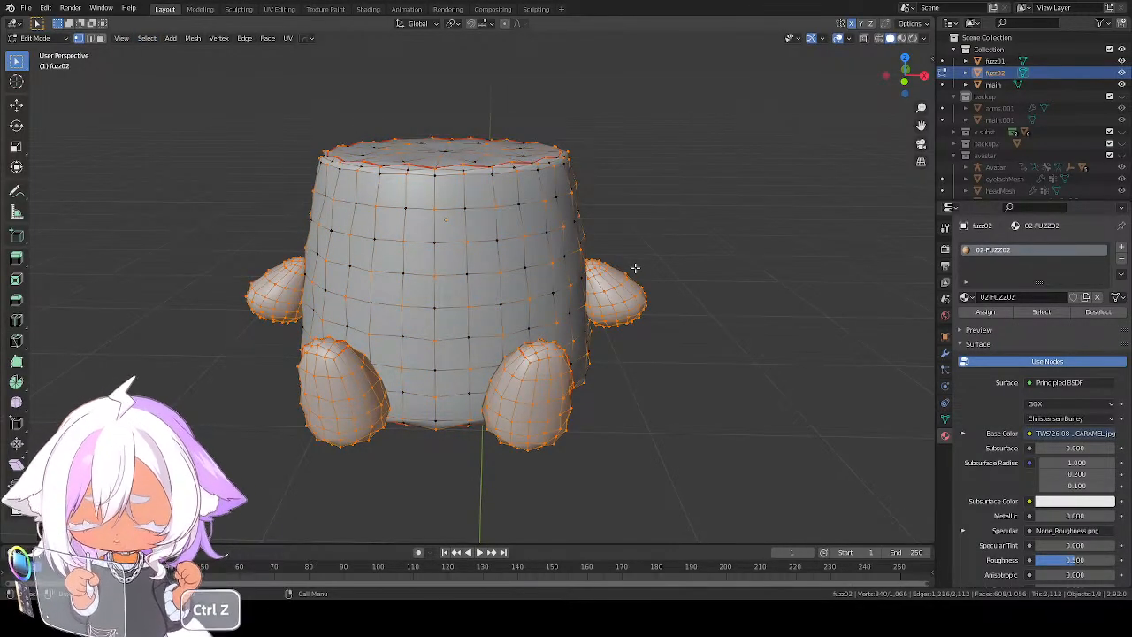
pyautogui.hotkey('ctrl', 'z')
pyautogui.hotkey('ctrl', 'z')
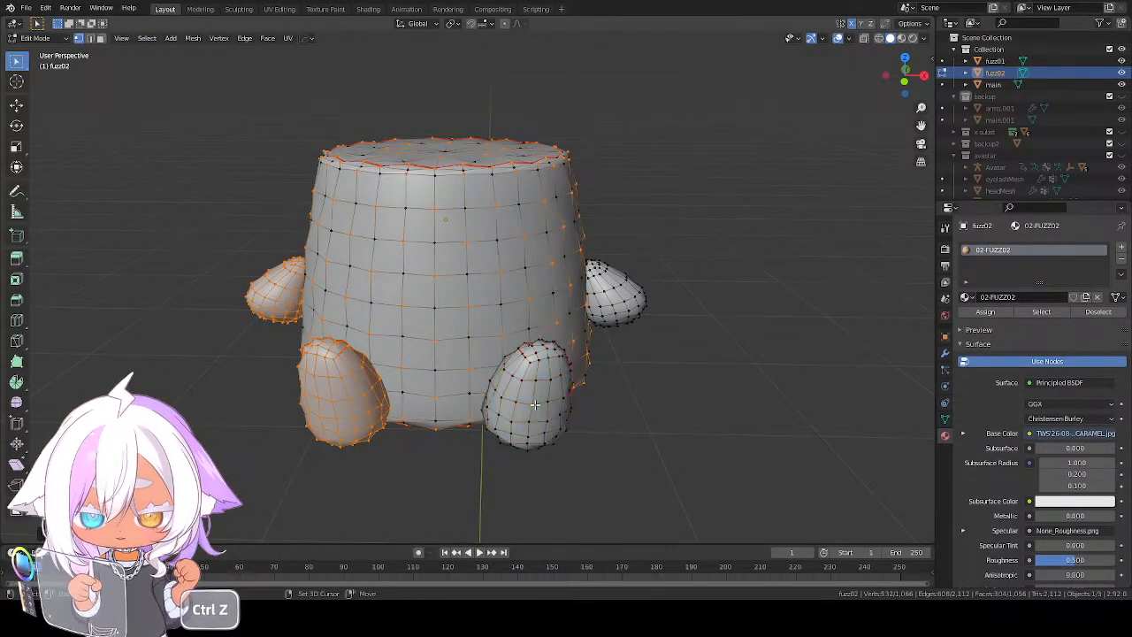
pyautogui.hotkey('ctrl', 'z')
pyautogui.hotkey('ctrl', 'z')
pyautogui.scroll(8, 540, 208)
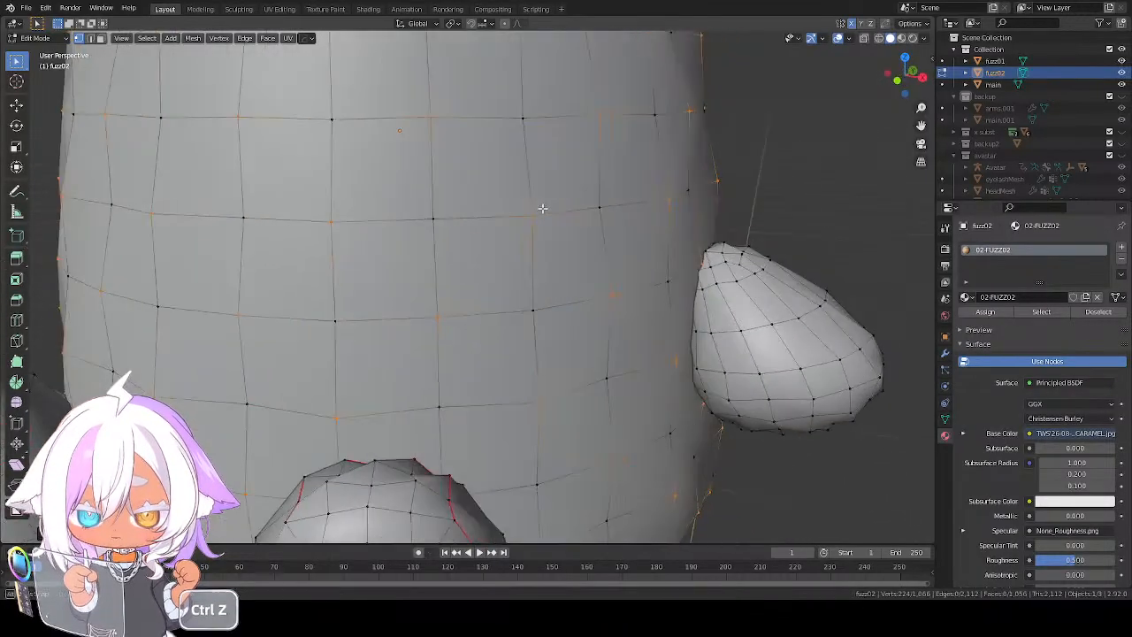
pyautogui.hotkey('alt', 's')
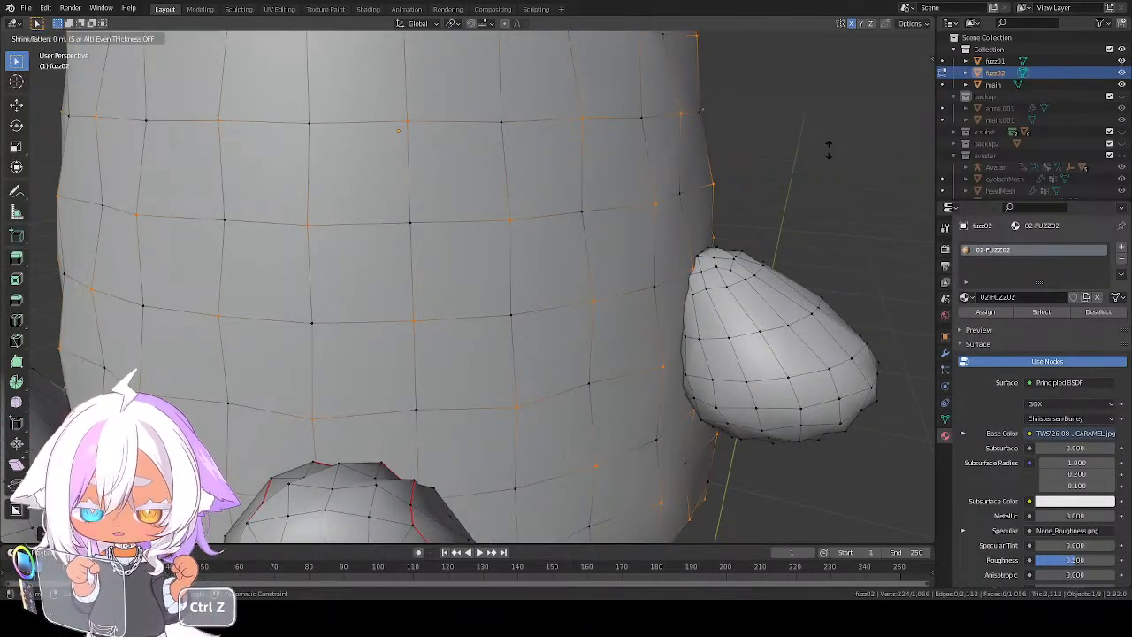
pyautogui.click(844, 117)
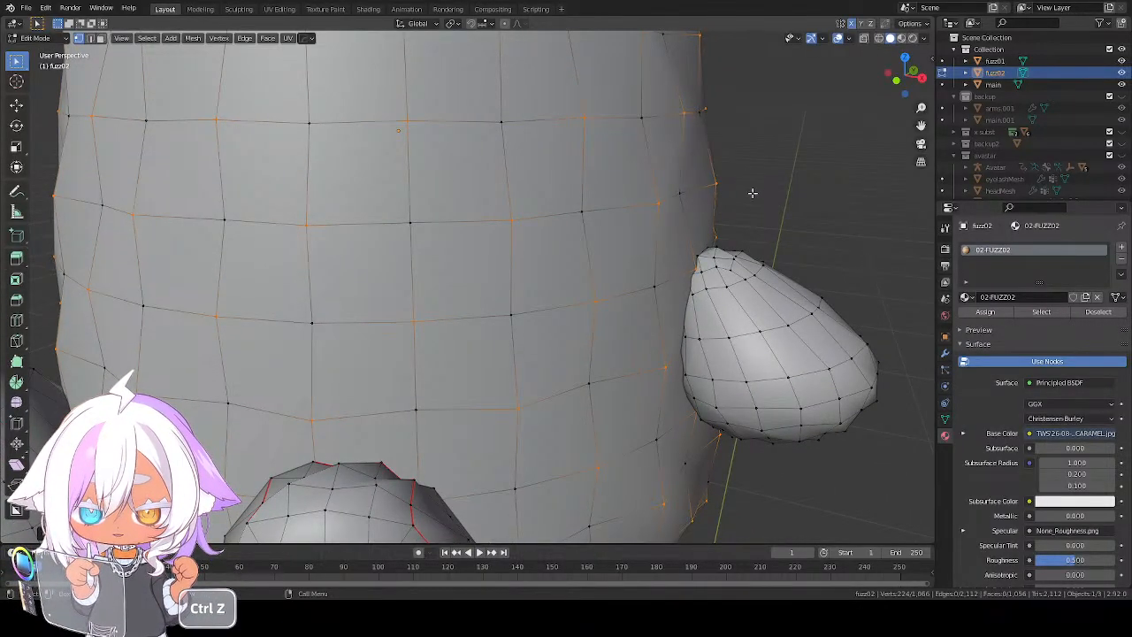
# Move the selected alternate body vertices about 0.0007 m along Y and slightly along Z
pyautogui.scroll(-5, 768, 222)
pyautogui.moveTo(768, 222); pyautogui.dragTo(719, 237, button='middle')
pyautogui.press('g')
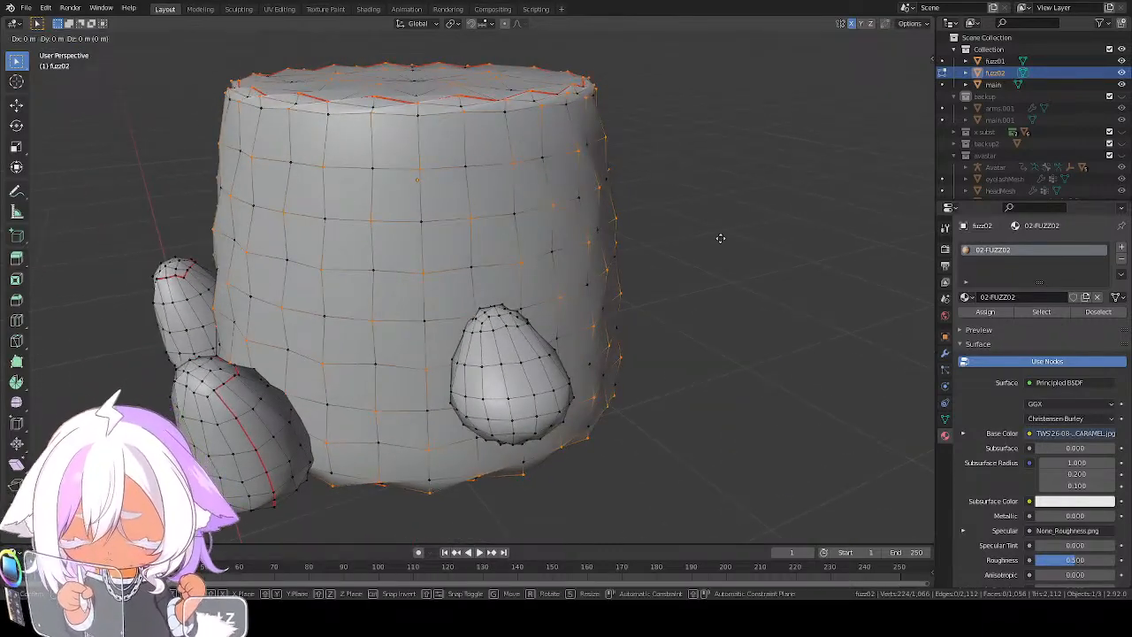
pyautogui.press('y')
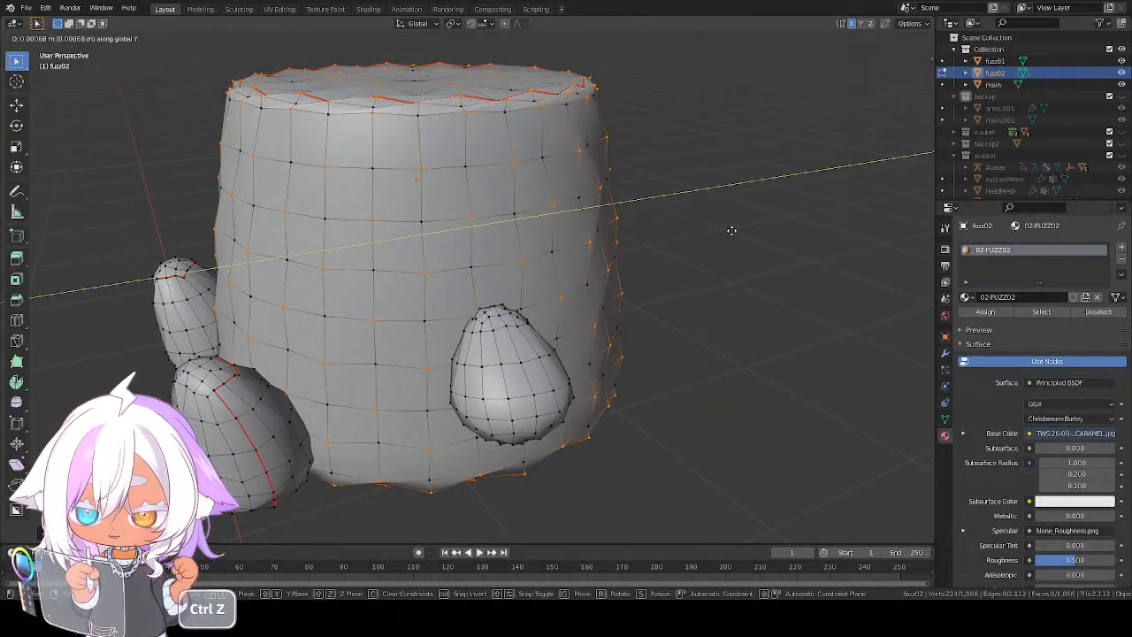
pyautogui.click(732, 231)
pyautogui.press('g')
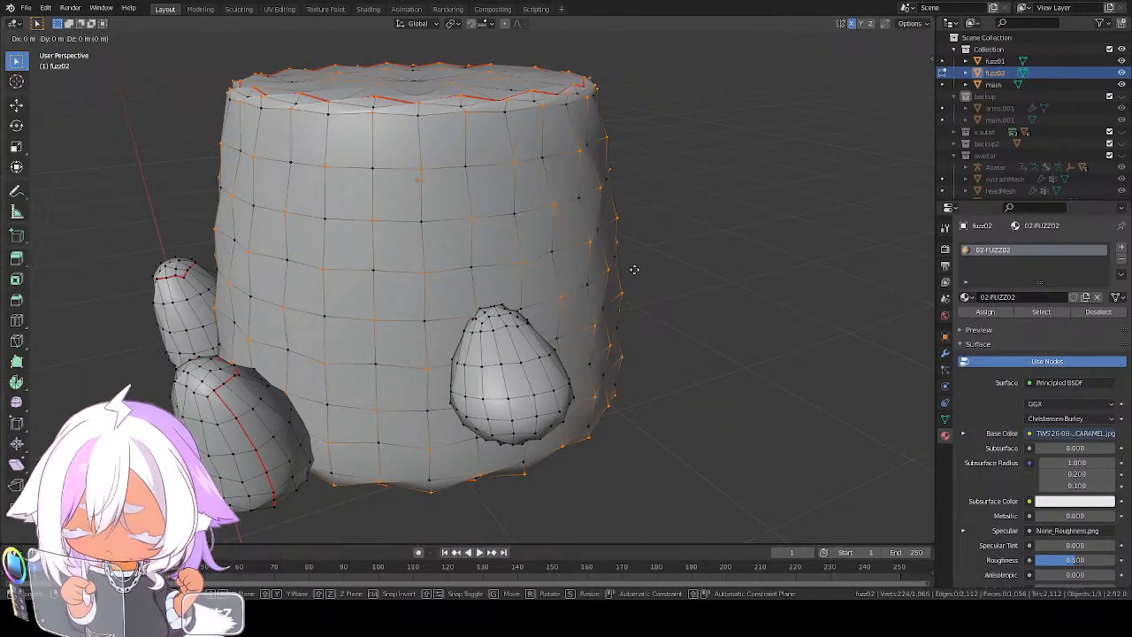
pyautogui.press('z')
pyautogui.click(634, 259)
pyautogui.scroll(-1, 564, 273)
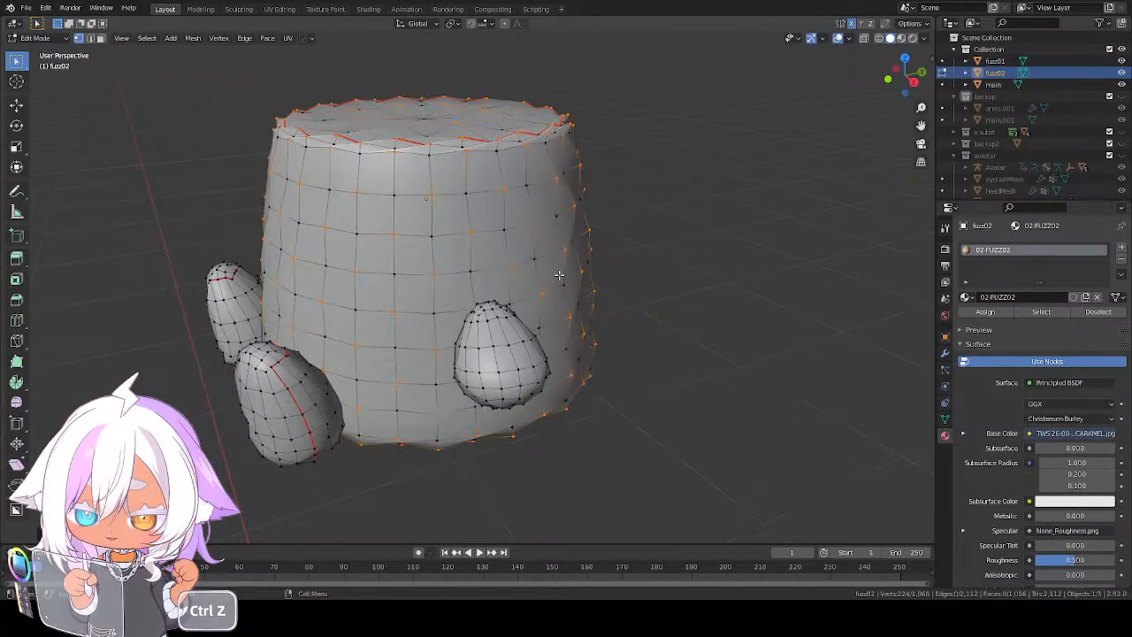
pyautogui.moveTo(562, 273); pyautogui.dragTo(647, 280, button='middle')
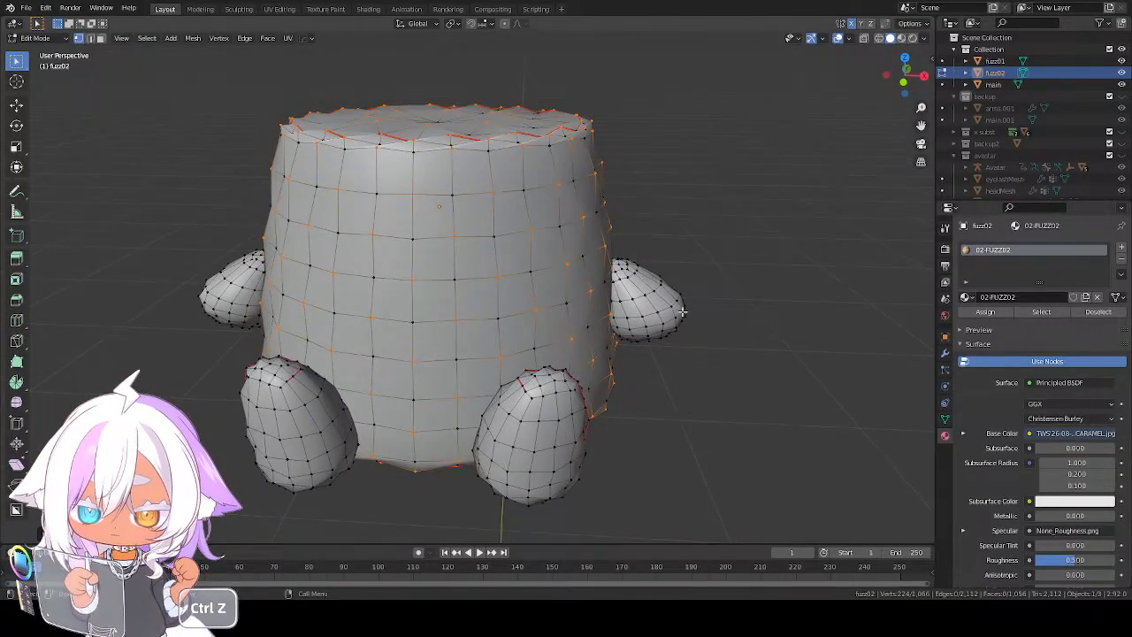
# Select only one arm of fuzz02, checker-deselect its vertices, and fatten the remaining ones slightly outward
pyautogui.hotkey('ctrl', 'z')
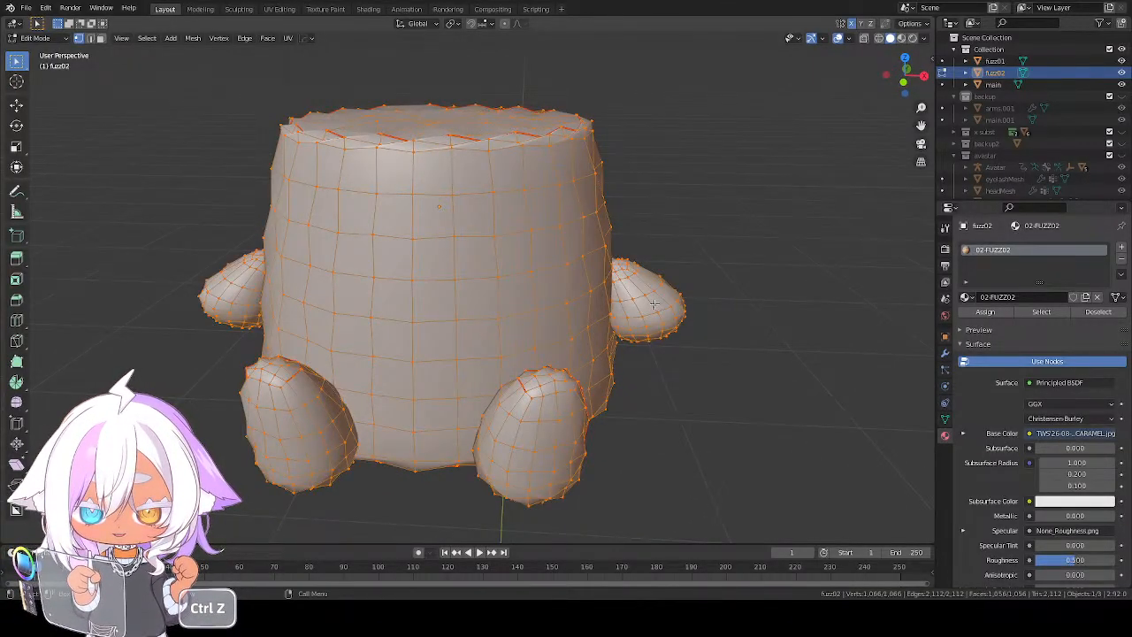
pyautogui.hotkey('ctrl', 'z')
pyautogui.hotkey('ctrl', 'z')
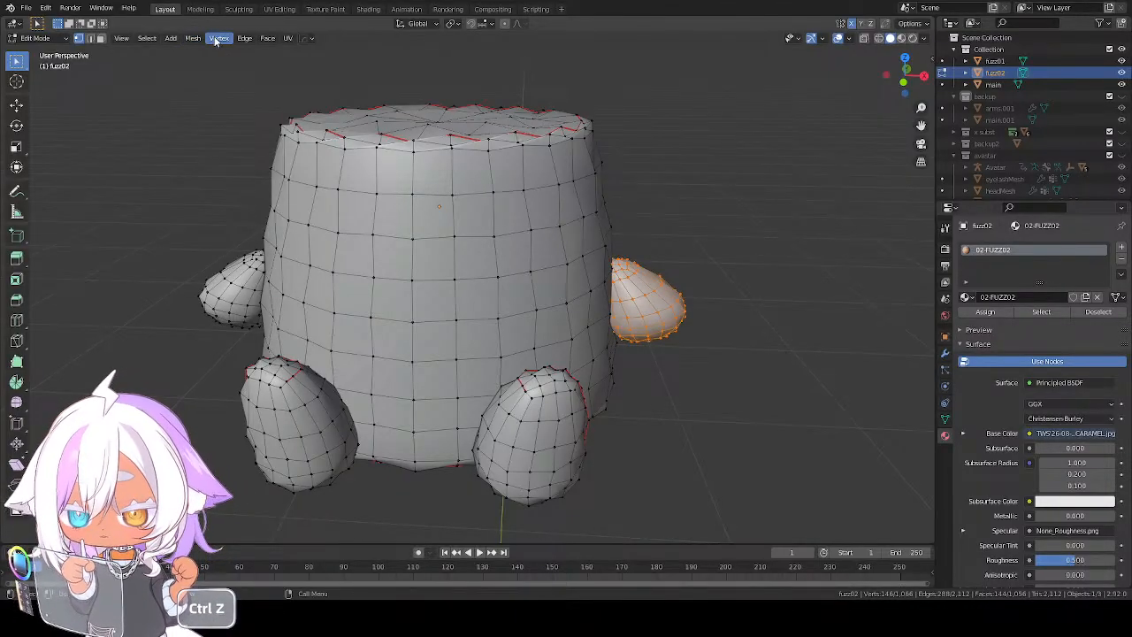
pyautogui.click(149, 39)
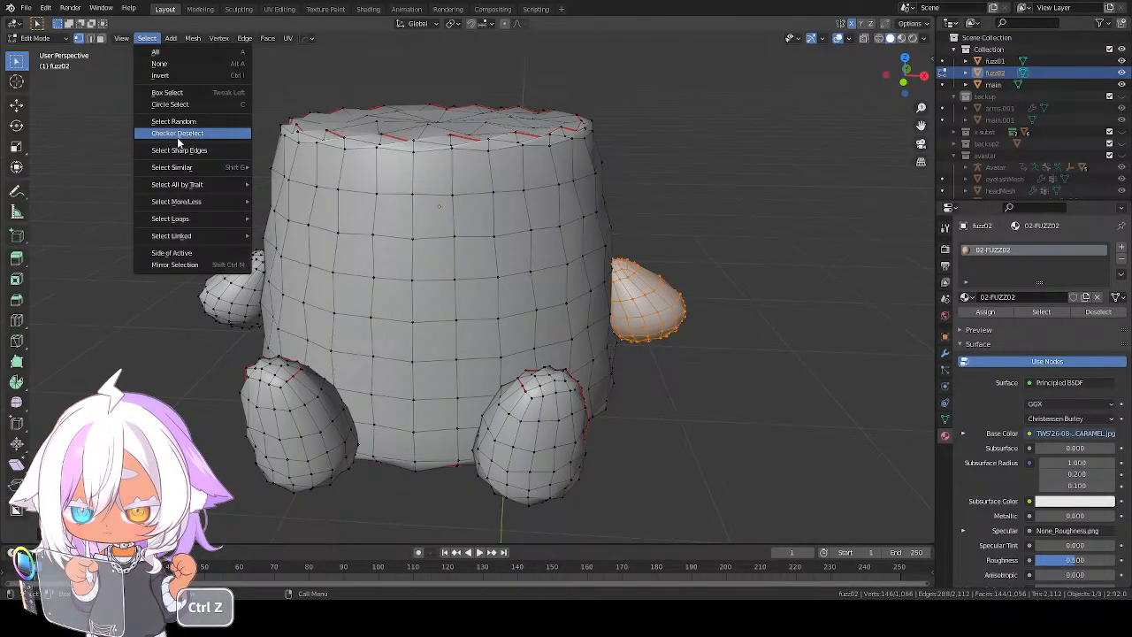
pyautogui.click(184, 138)
pyautogui.hotkey('alt', 's')
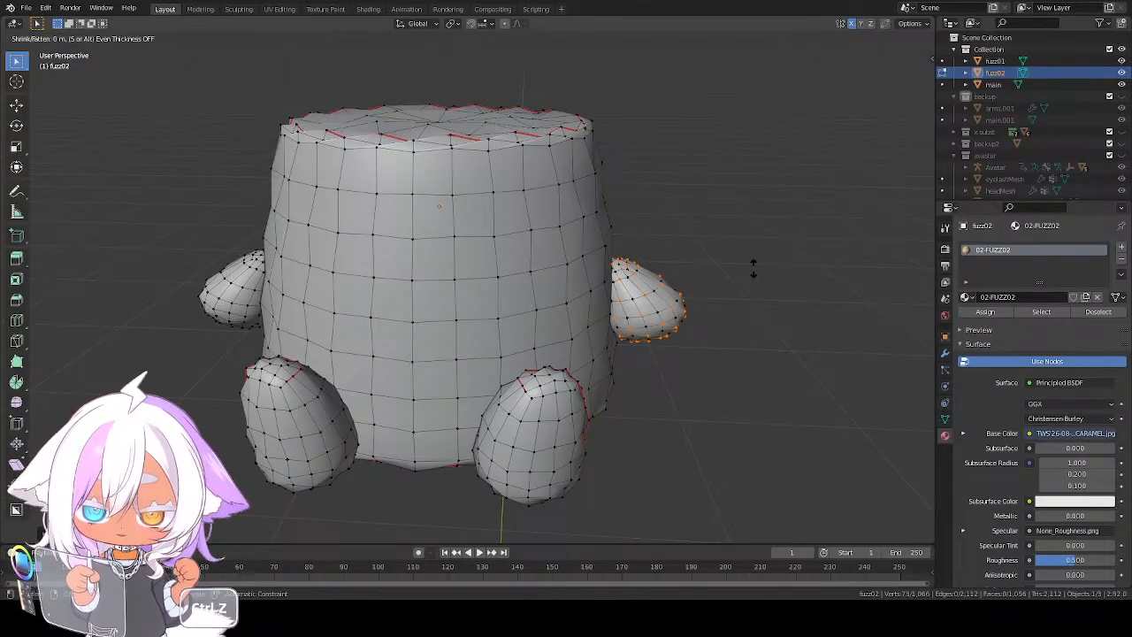
pyautogui.moveTo(752, 270); pyautogui.dragTo(752, 242, button='middle')
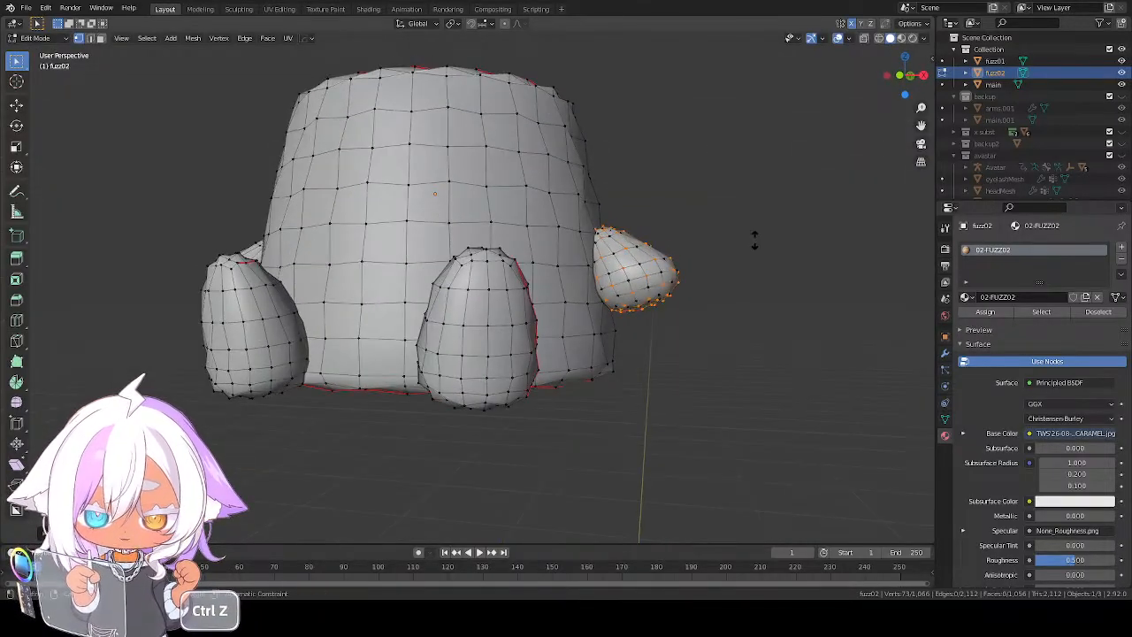
pyautogui.click(755, 230)
# Select only the leg nearest that arm, checker-deselect its vertices, fatten the remaining ones, and return to Object Mode
pyautogui.press('a')
pyautogui.press('a')
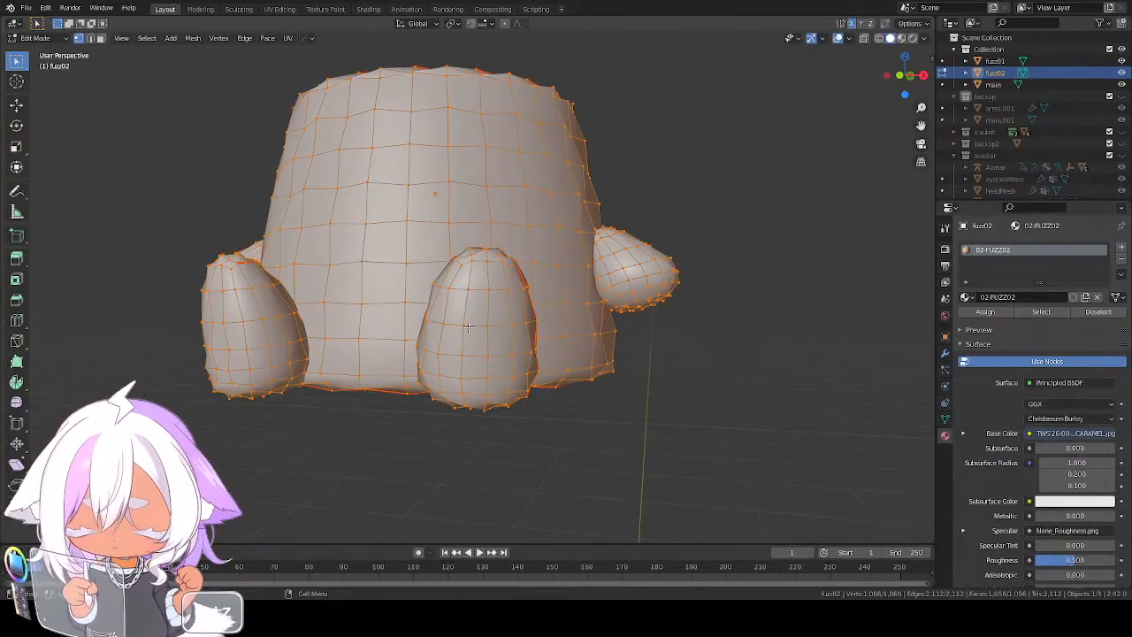
pyautogui.hotkey('ctrl', 'z')
pyautogui.press('l')
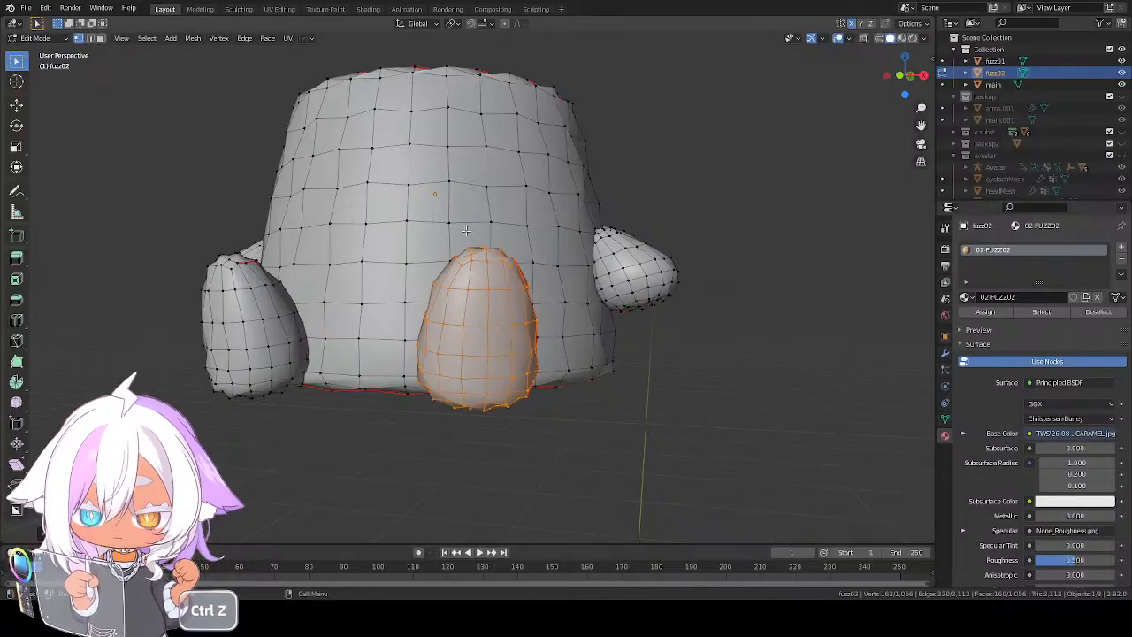
pyautogui.click(154, 47)
pyautogui.click(153, 42)
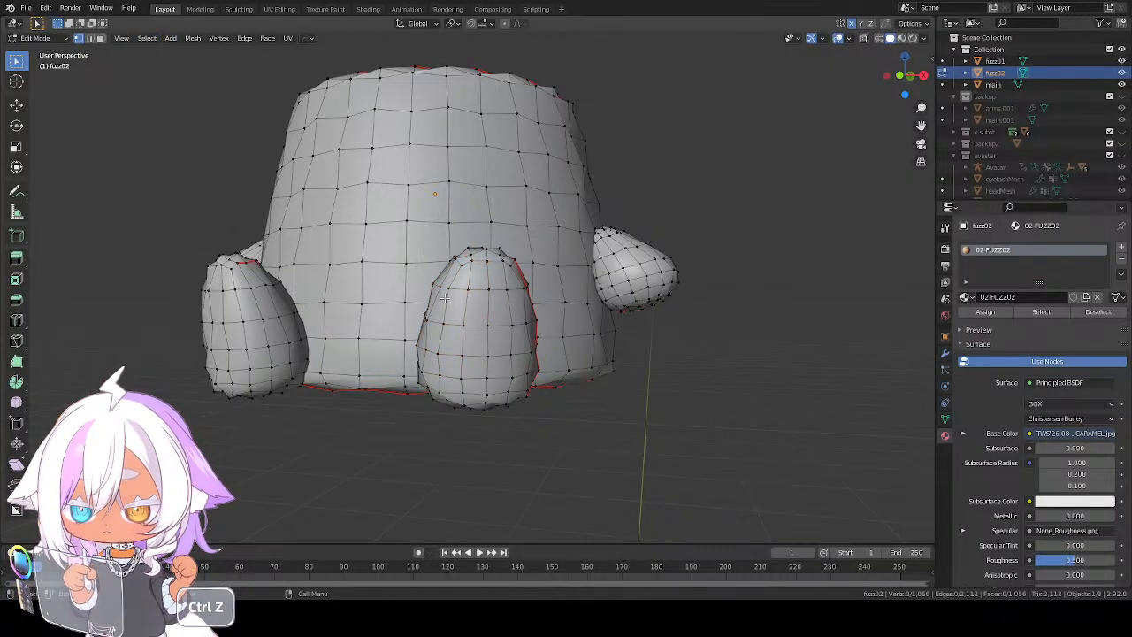
pyautogui.press('l')
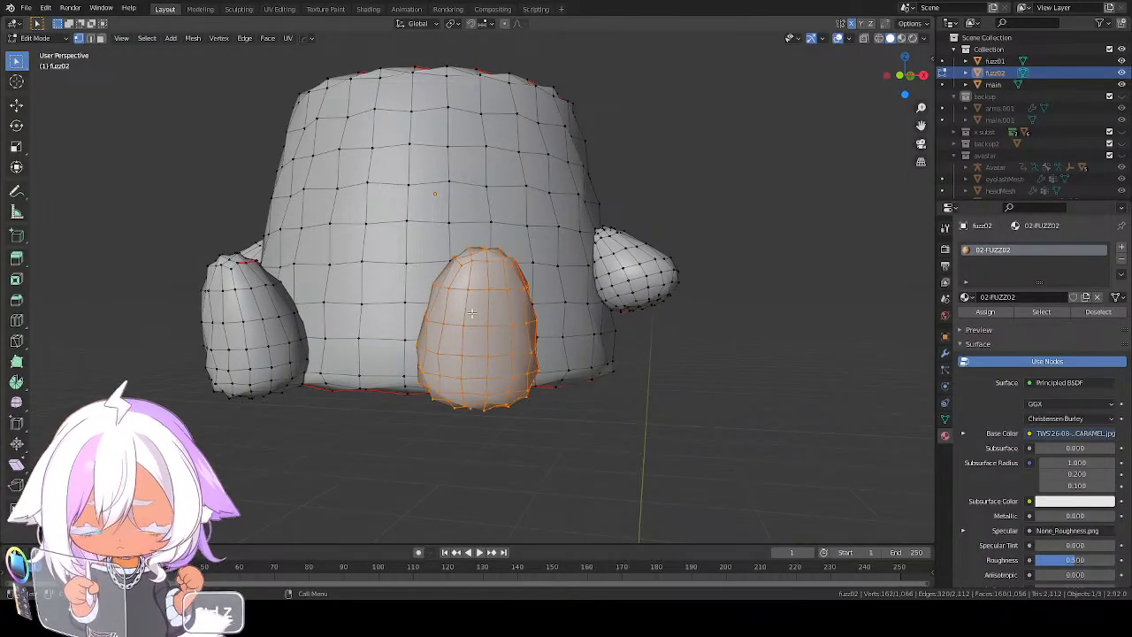
pyautogui.click(147, 38)
pyautogui.click(212, 132)
pyautogui.hotkey('alt', 's')
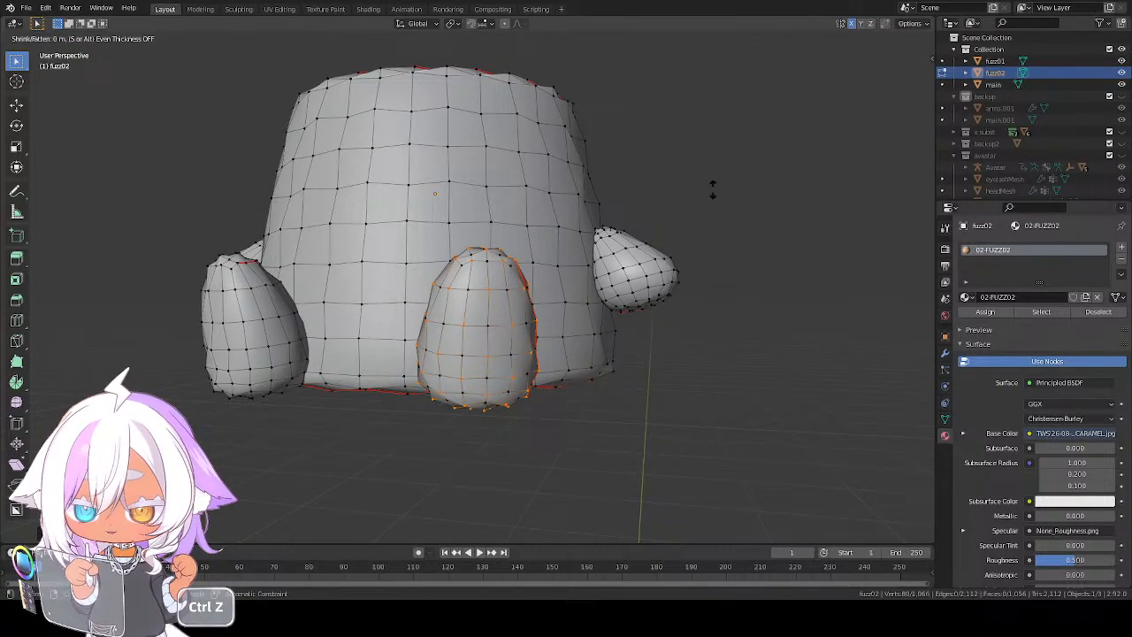
pyautogui.rightClick(717, 172)
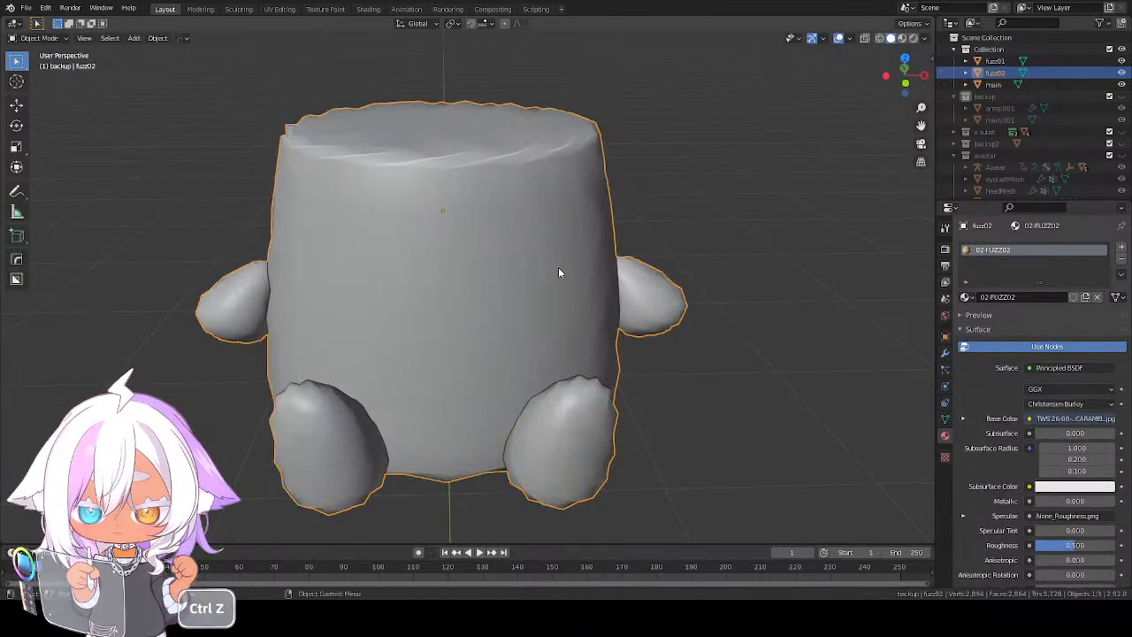
pyautogui.scroll(-2, 558, 265)
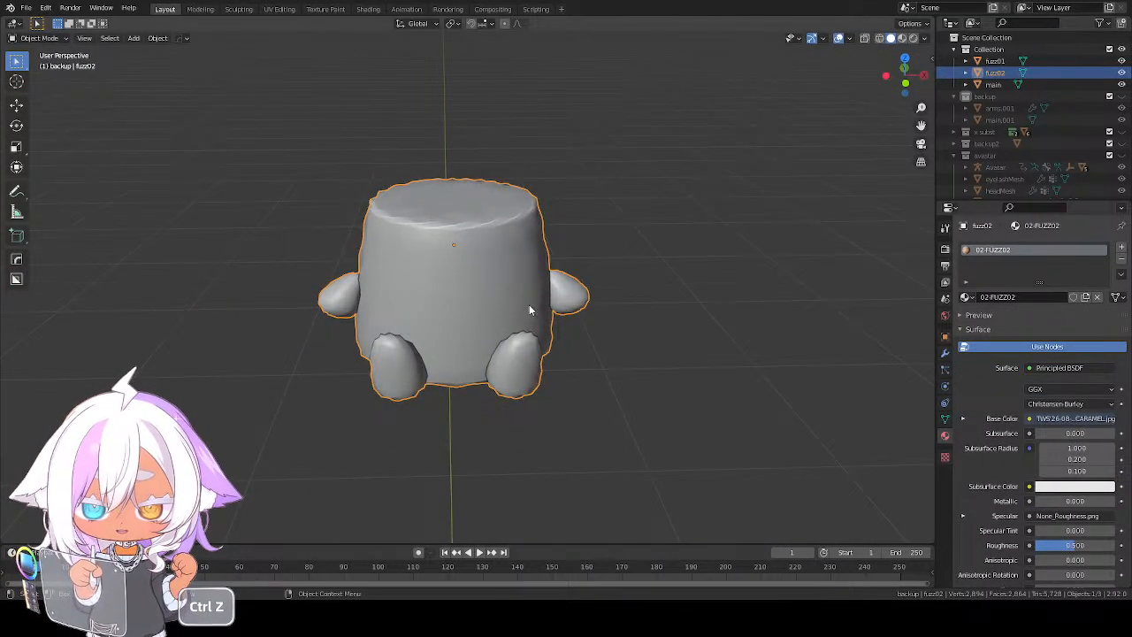
pyautogui.moveTo(529, 304); pyautogui.dragTo(506, 284, button='middle')
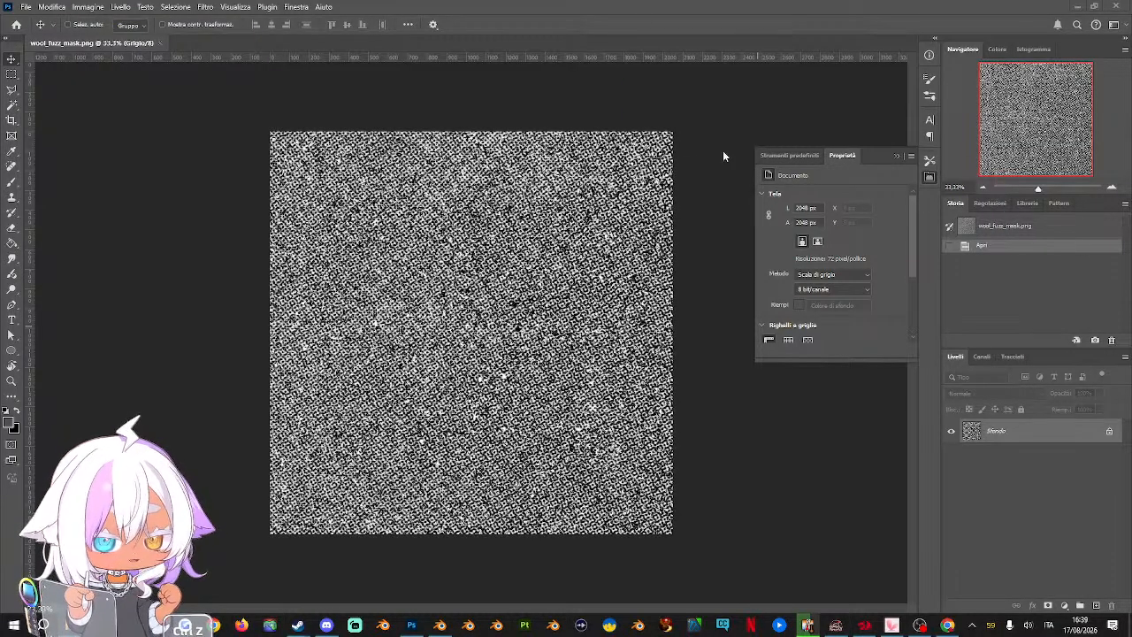
# In Photoshop, open TWS'26-08-Pudding-CARAMEL.jpg and paste the whole wool_fuzz_mask.png image into it as a new layer
pyautogui.moveTo(723, 152); pyautogui.dragTo(456, 51)
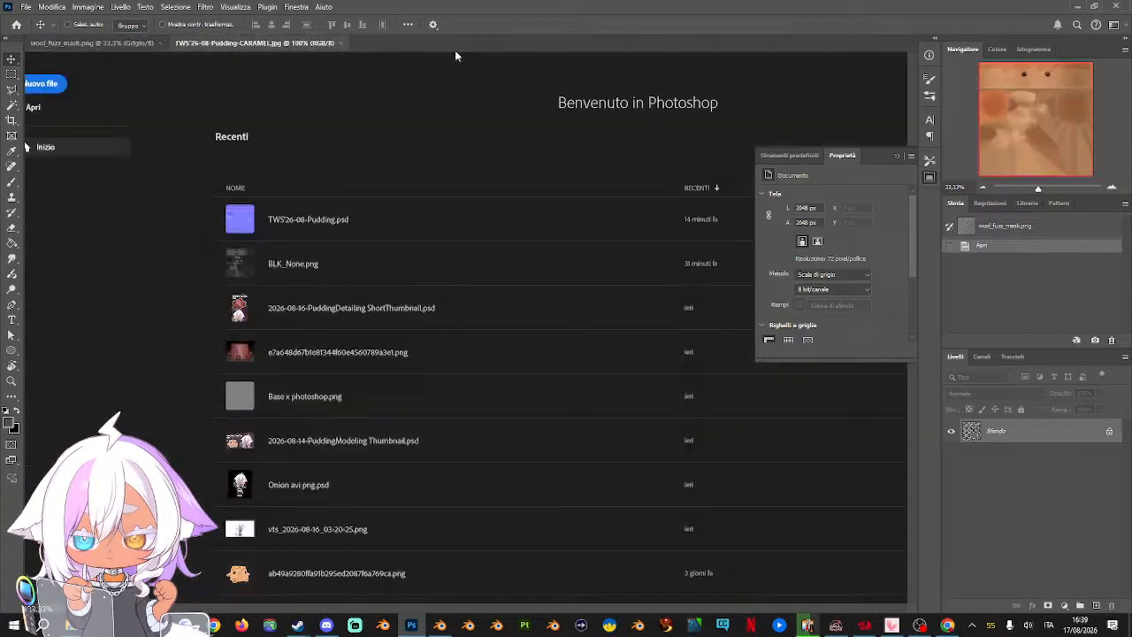
pyautogui.click(896, 157)
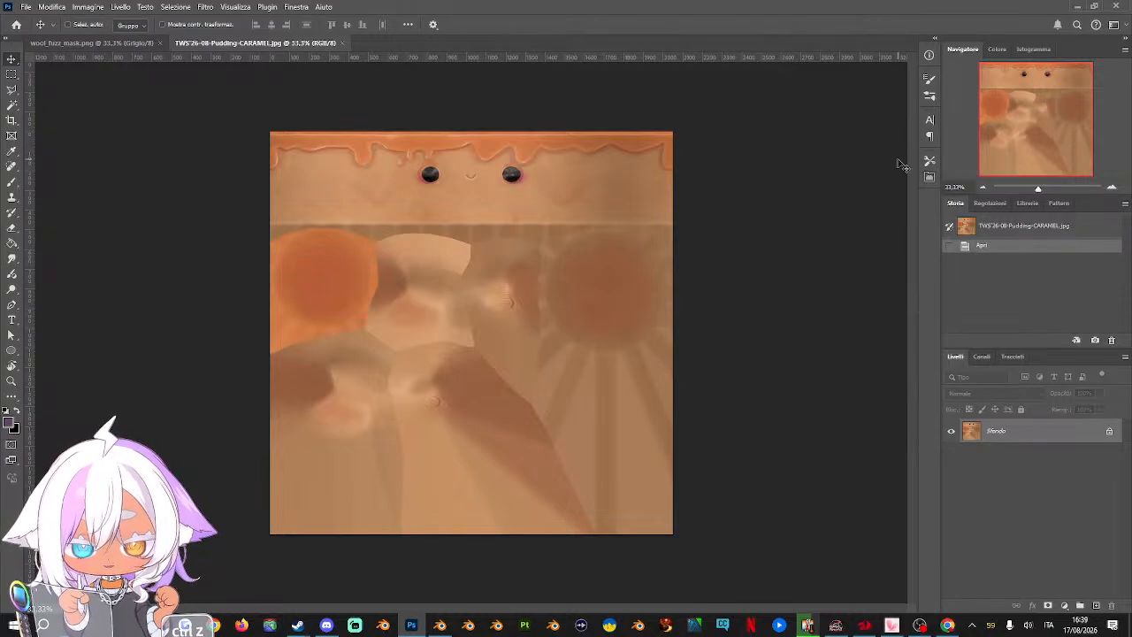
pyautogui.click(124, 44)
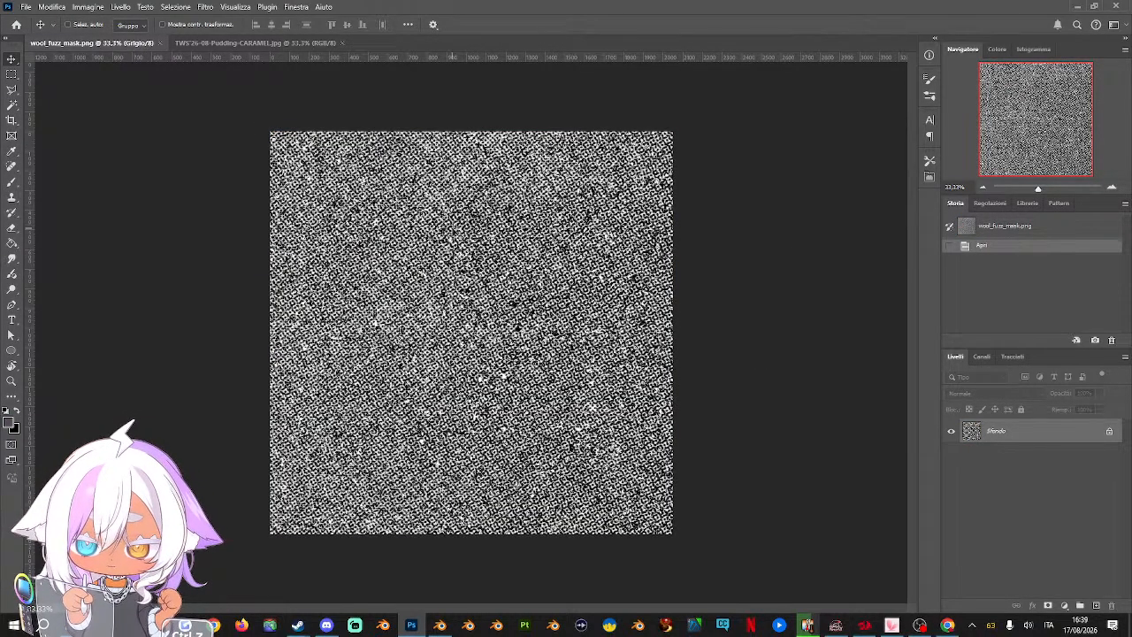
pyautogui.hotkey('ctrl', 'a')
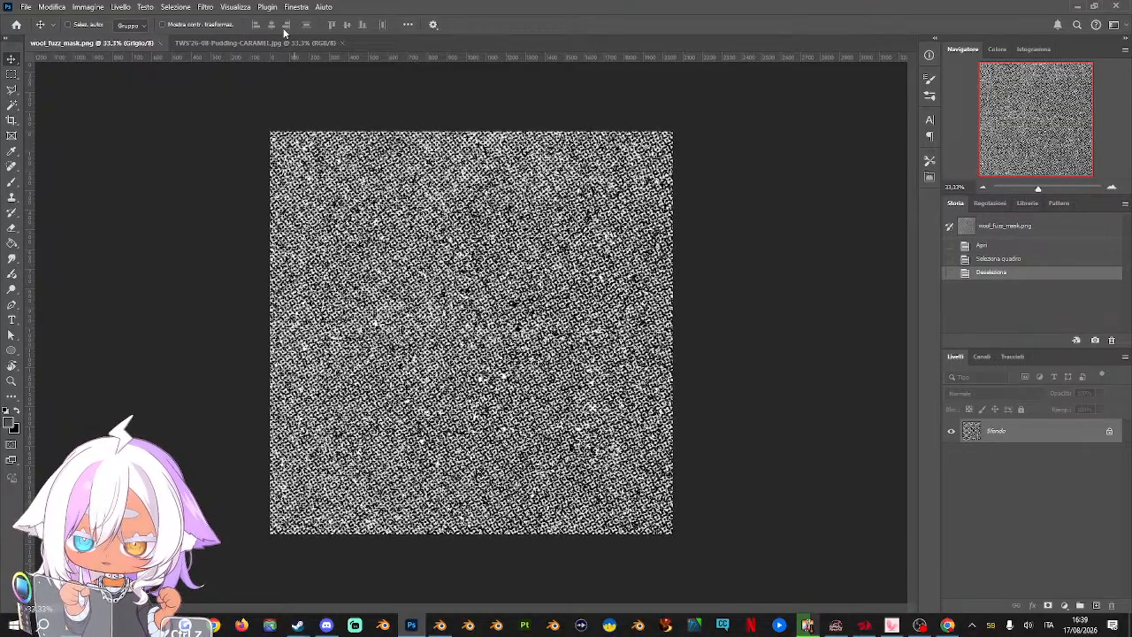
pyautogui.hotkey('ctrl', 'Tab')
pyautogui.hotkey('ctrl', 'v')
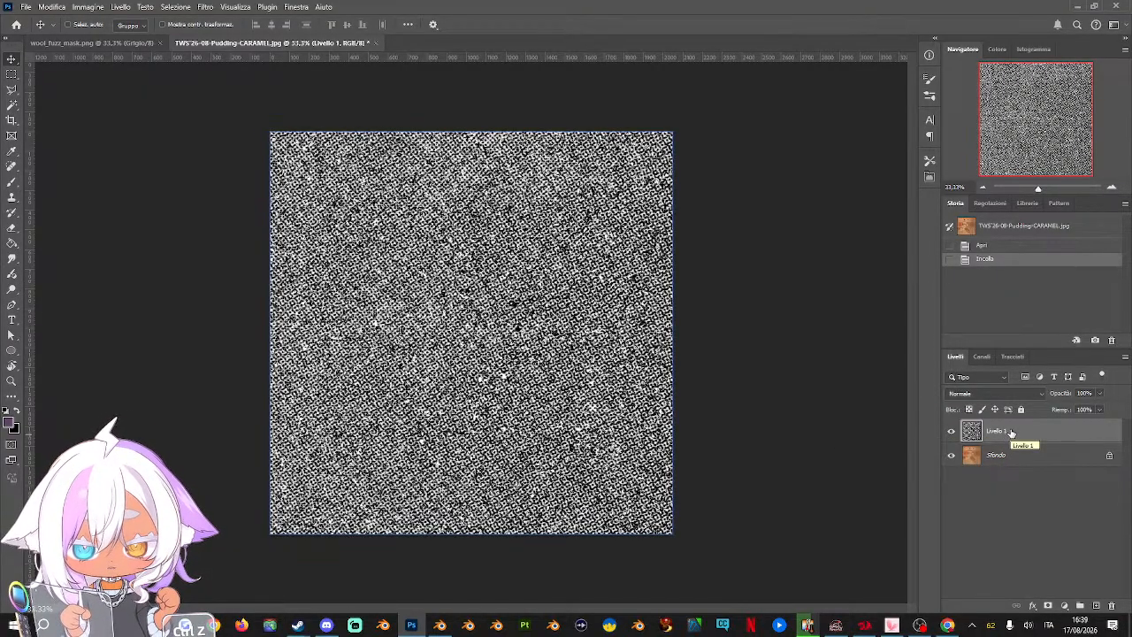
# Hide the pasted wool fuzz layer Livello 1 and make the caramel background layer Sfondo active
pyautogui.hotkey('ctrl', 'a')
pyautogui.hotkey('ctrl', 'd')
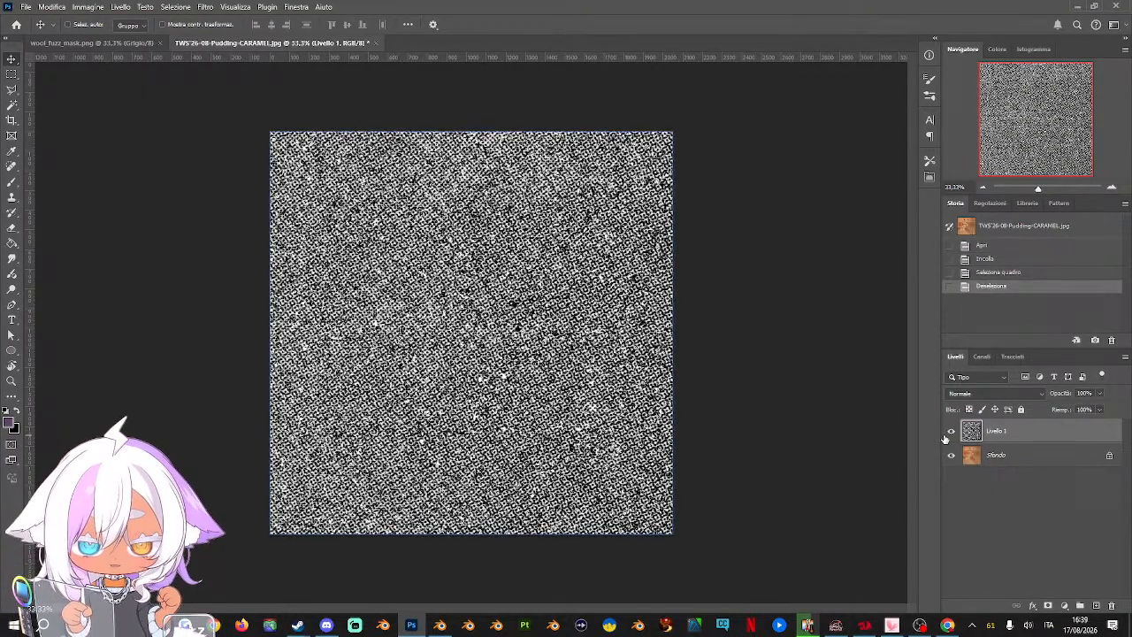
pyautogui.click(950, 431)
pyautogui.click(1015, 460)
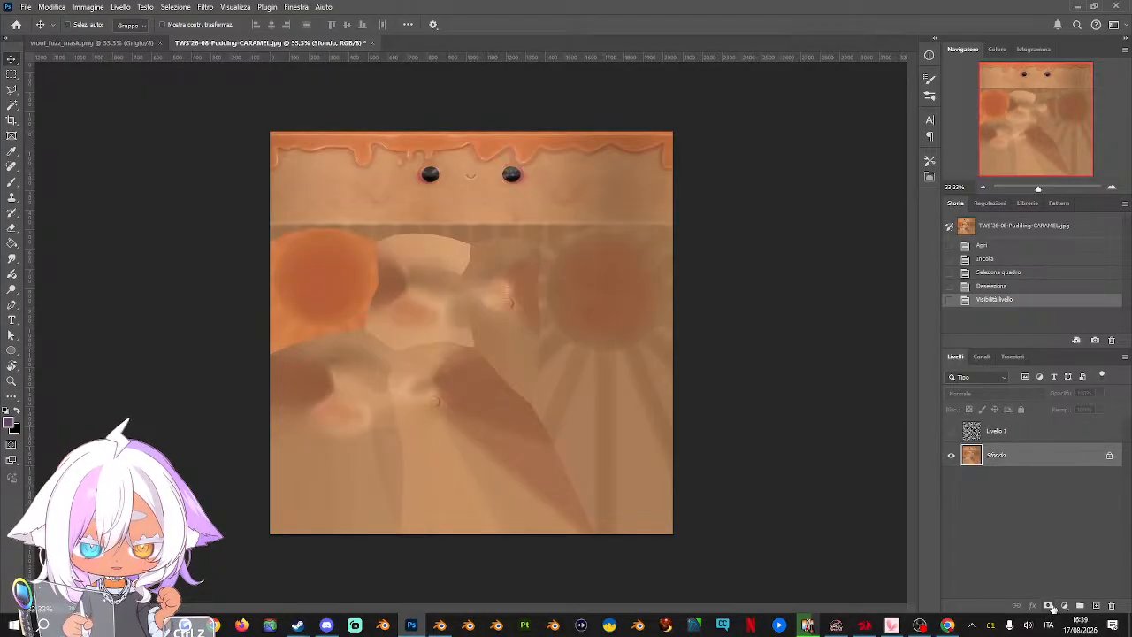
# Add a layer mask to the caramel layer, paste the wool fuzz image into it, and return to the normal layer view
pyautogui.click(1048, 606)
pyautogui.keyDown('alt'); pyautogui.click(998, 455); pyautogui.keyUp('alt')
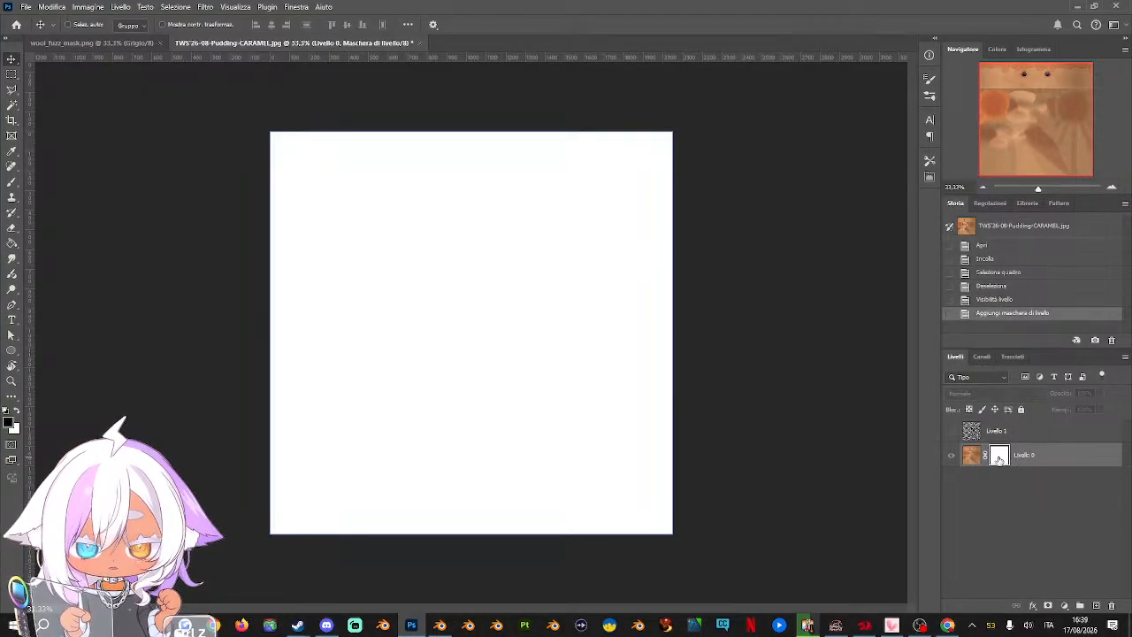
pyautogui.hotkey('ctrl', 'v')
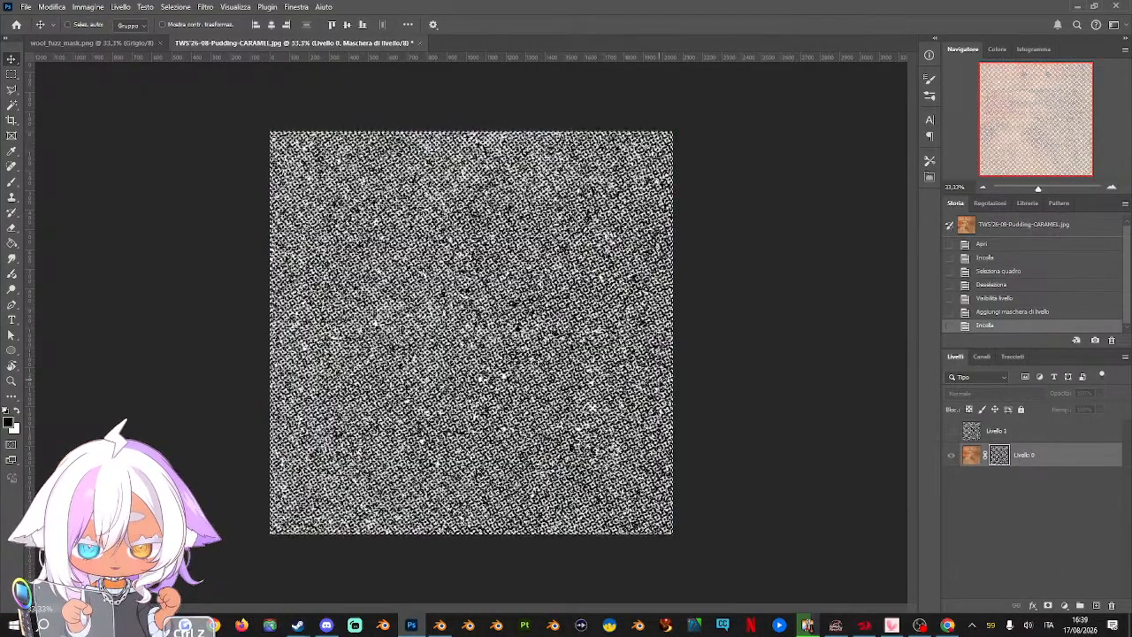
pyautogui.click(970, 454)
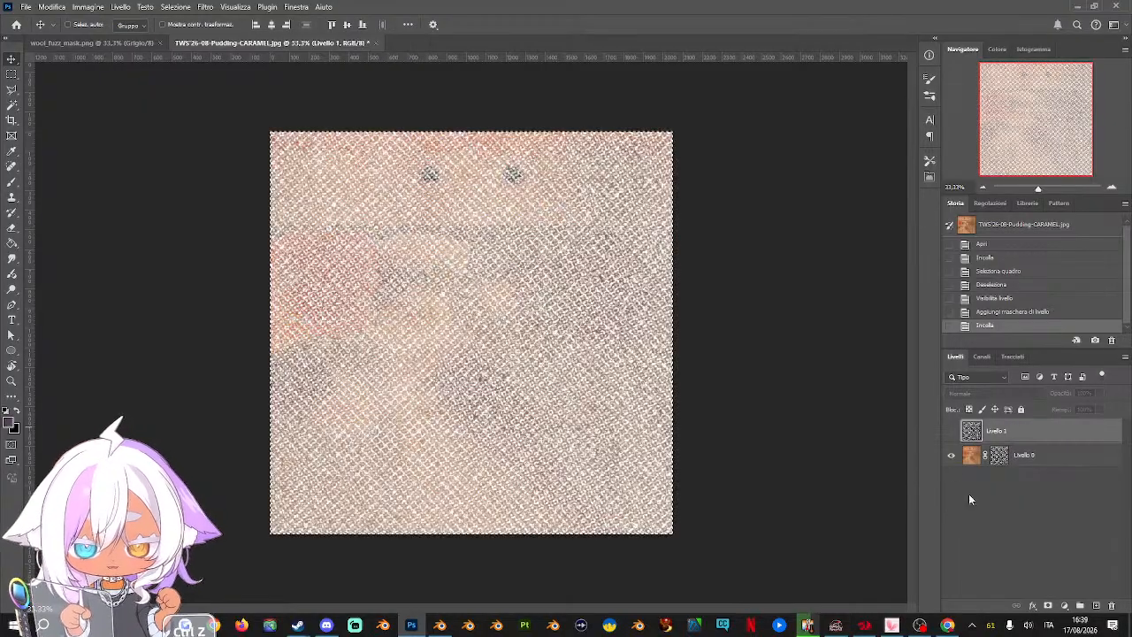
# On the Livello 0 mask, paint over both eyes in black with the Lineart and Flats brush to erase them from the texture
pyautogui.click(1111, 188)
pyautogui.doubleClick(1111, 188)
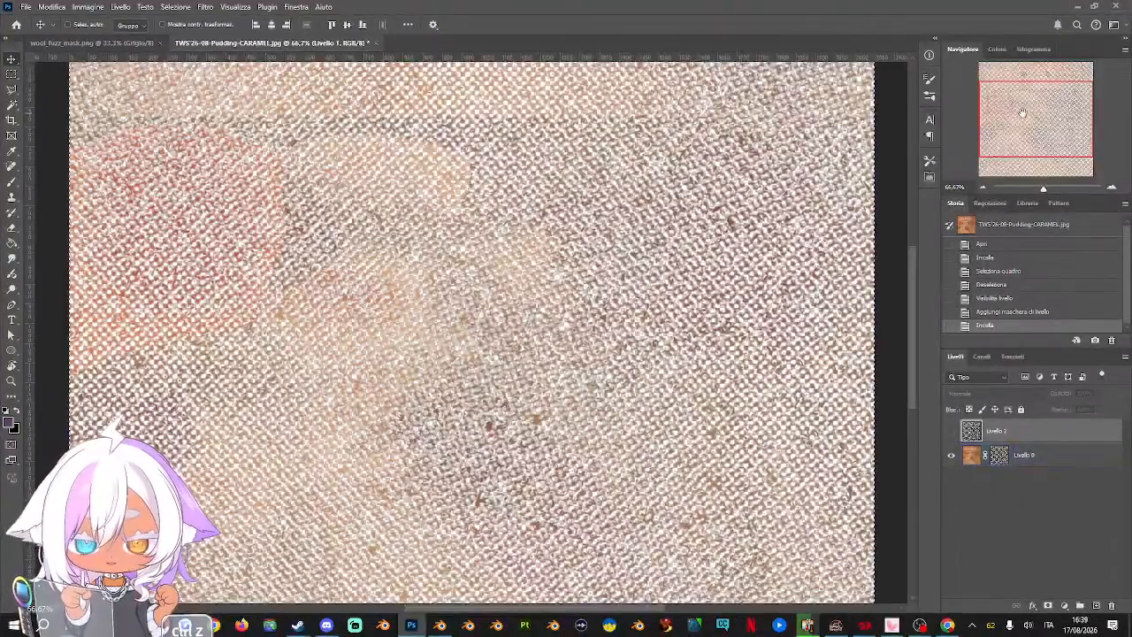
pyautogui.moveTo(1020, 111); pyautogui.dragTo(1001, 87)
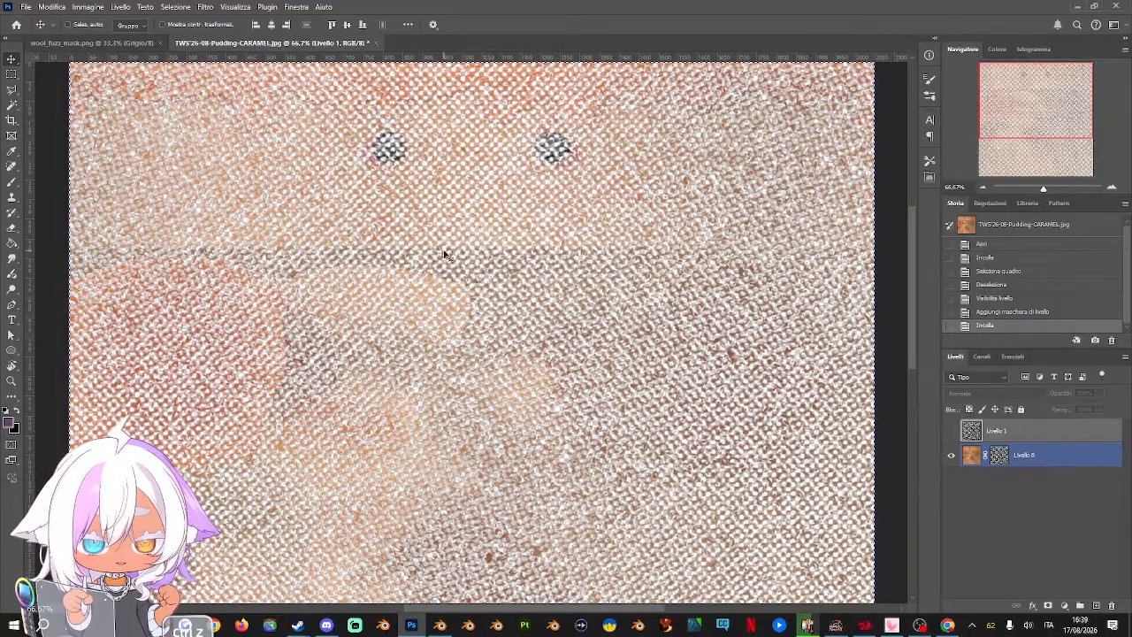
pyautogui.scroll(2, 437, 283)
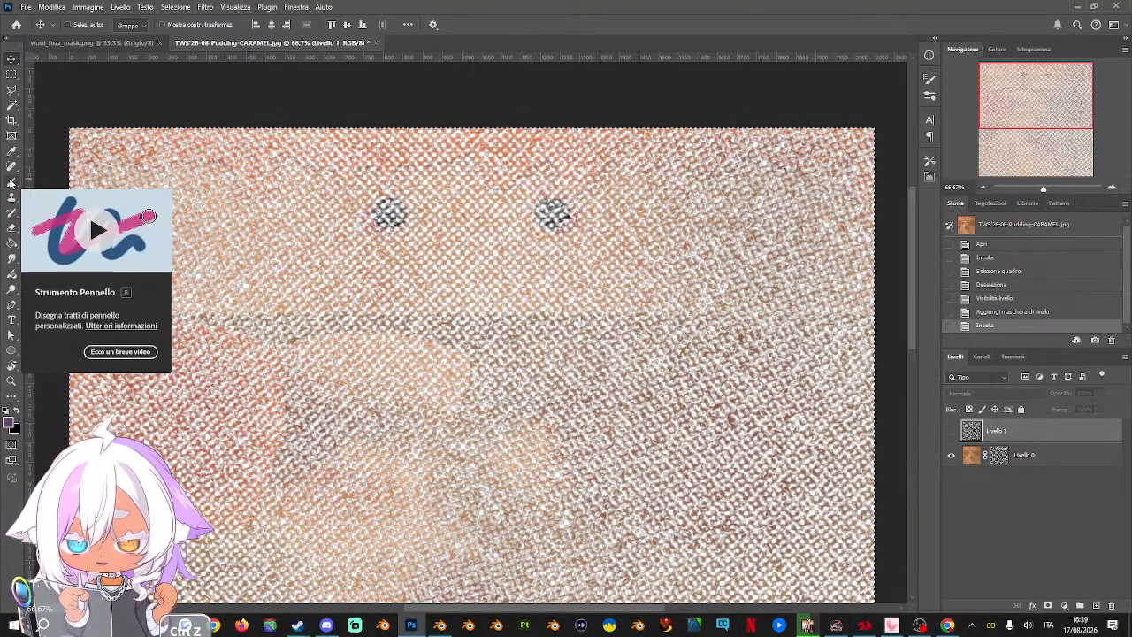
pyautogui.click(999, 456)
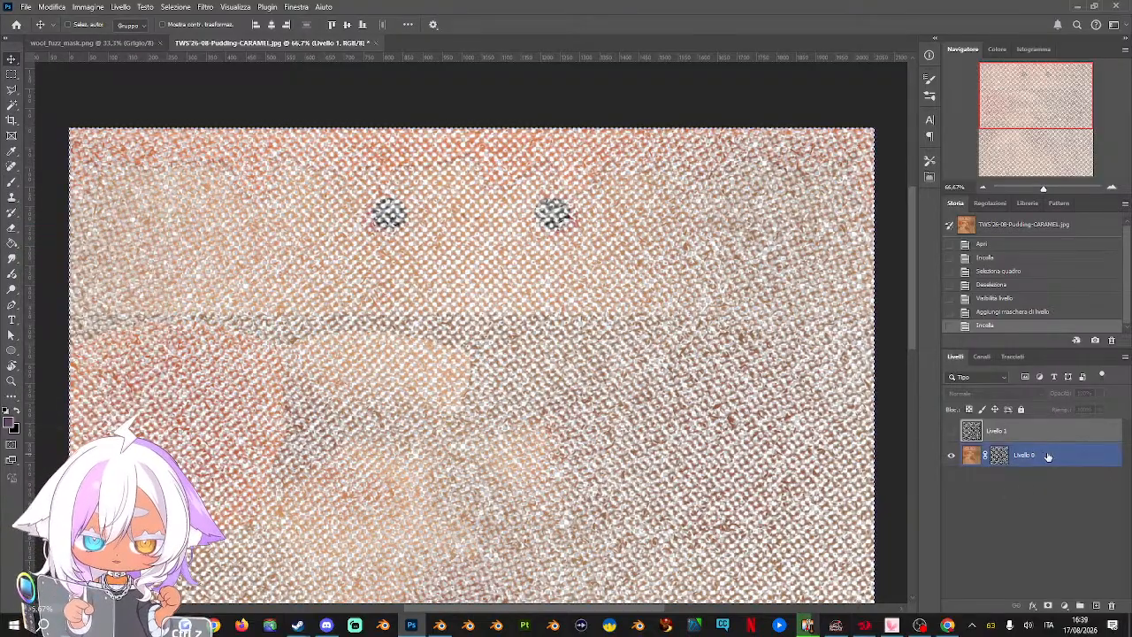
pyautogui.click(999, 456)
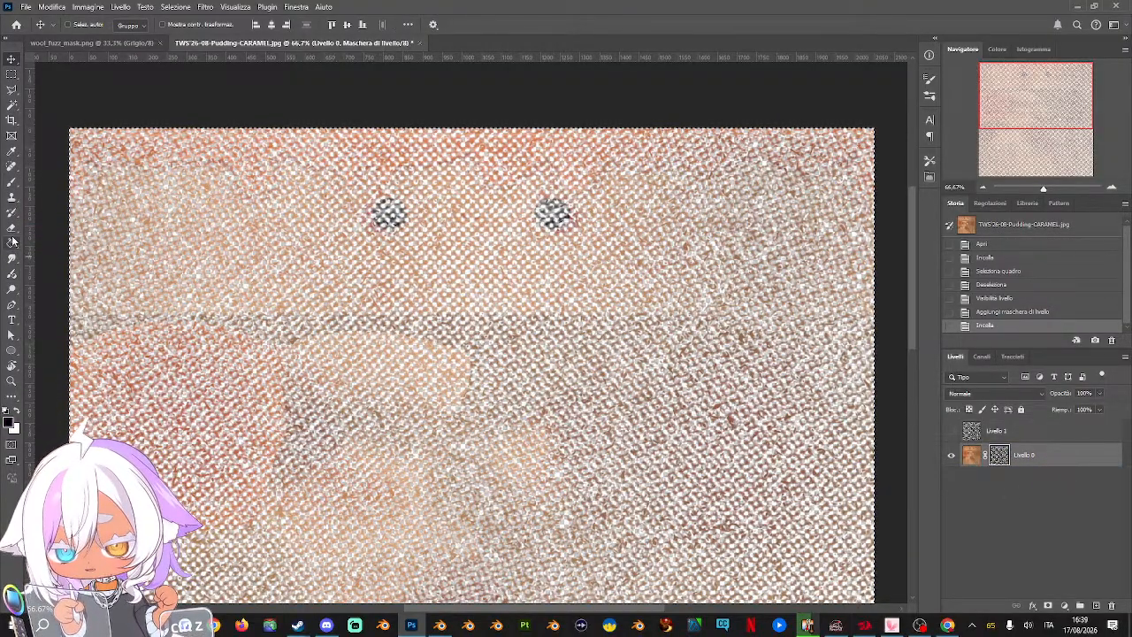
pyautogui.click(11, 180)
pyautogui.rightClick(398, 262)
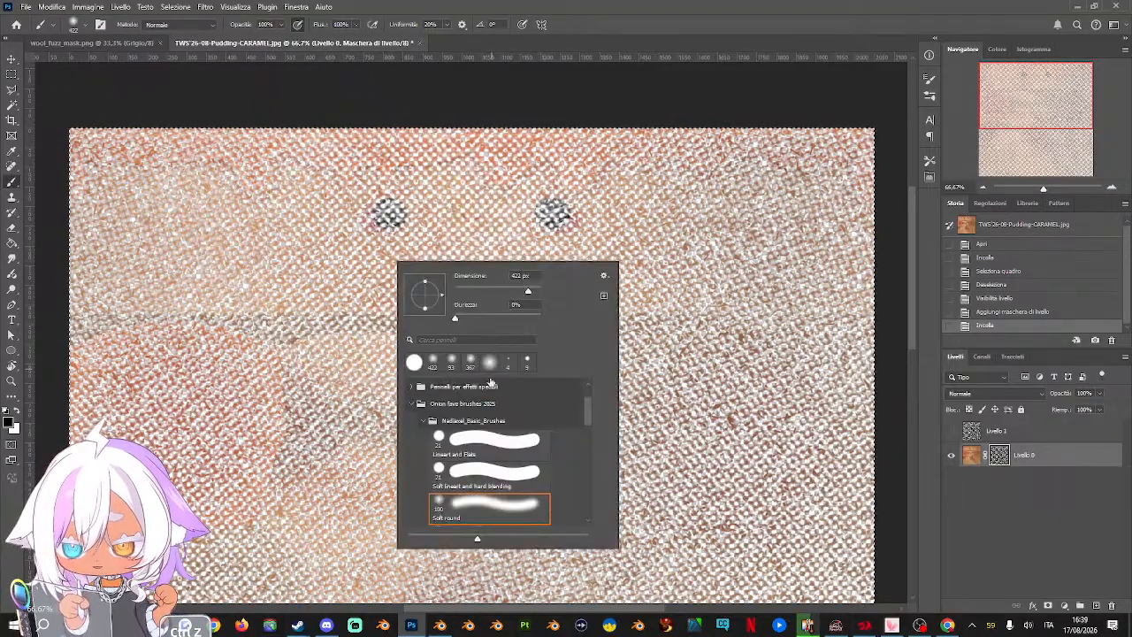
pyautogui.click(489, 442)
pyautogui.click(398, 219)
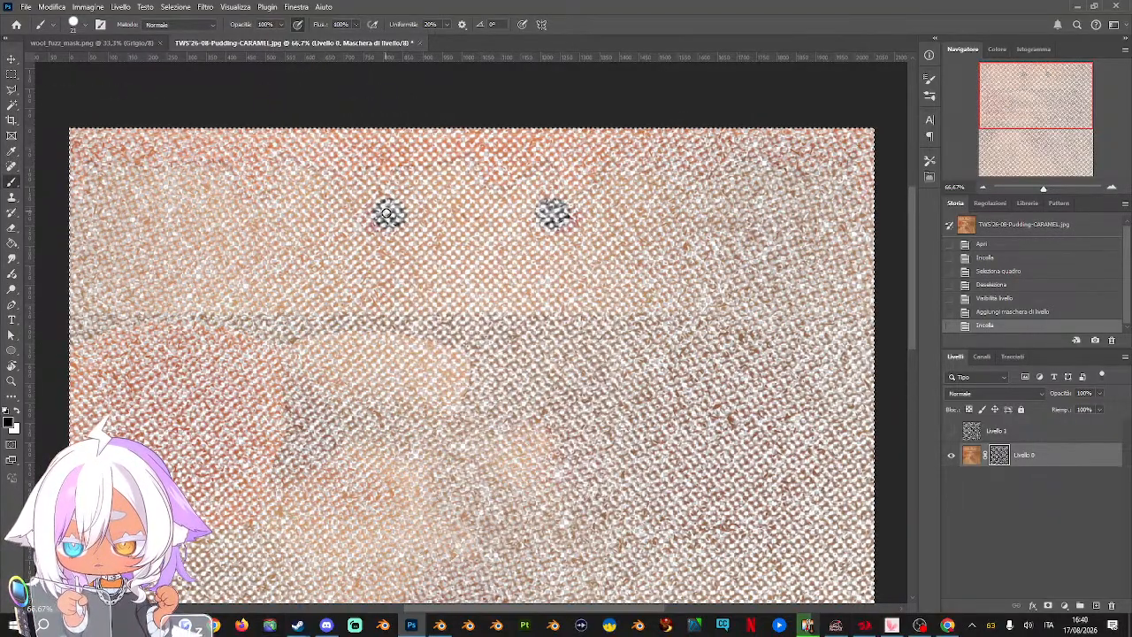
pyautogui.click(389, 216)
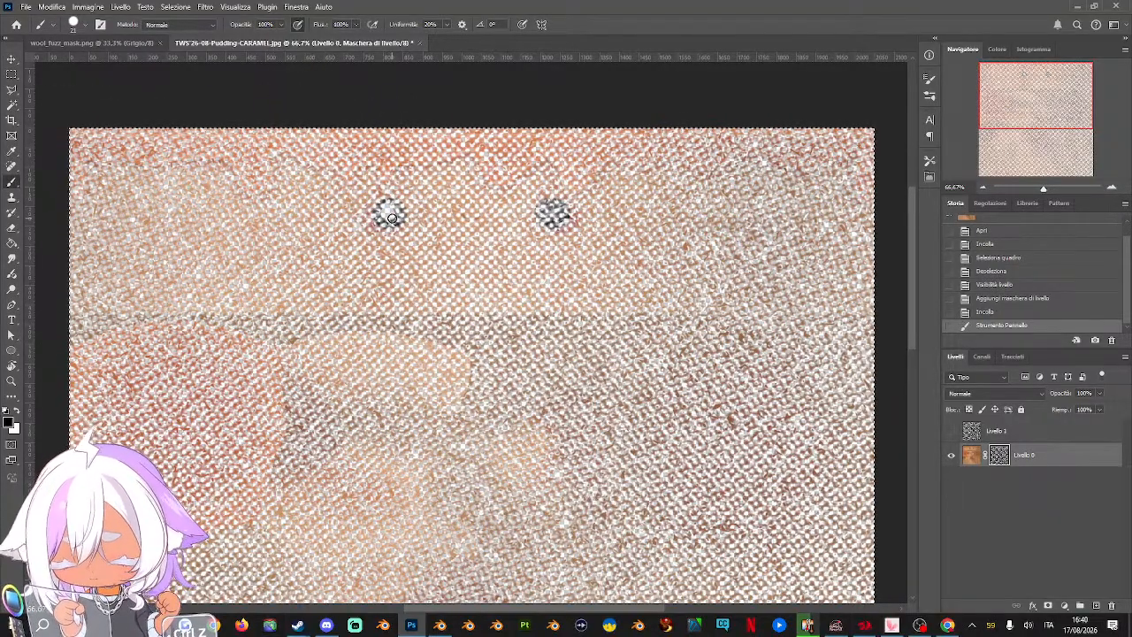
pyautogui.moveTo(392, 217); pyautogui.dragTo(389, 212)
pyautogui.moveTo(553, 207); pyautogui.dragTo(540, 214)
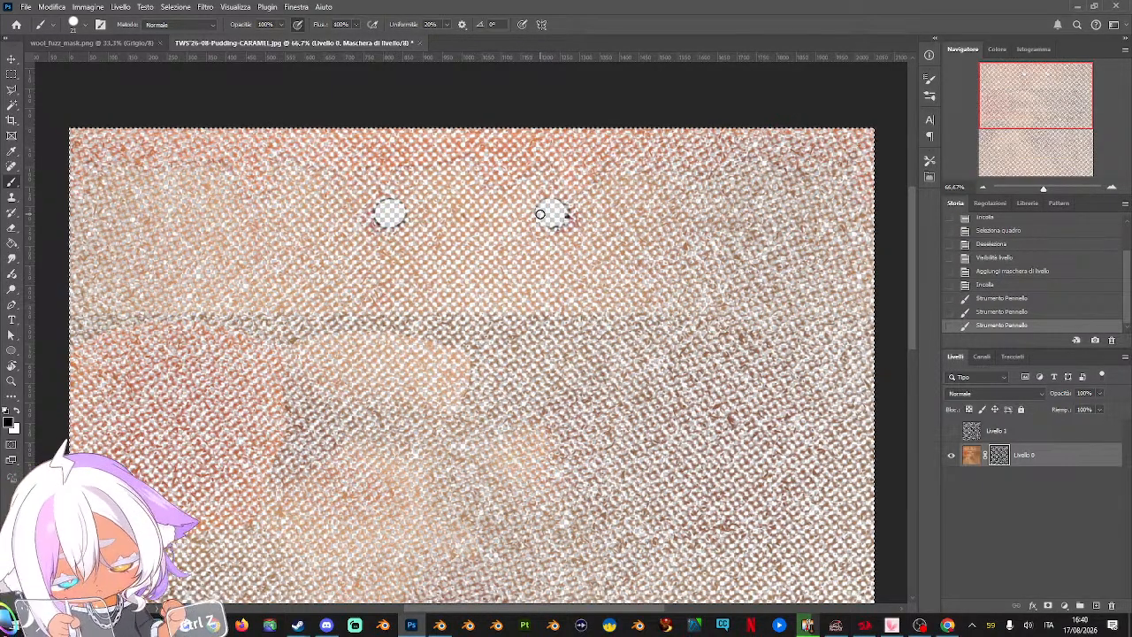
# Clear the canvas selection and check the masked caramel texture as a whole
pyautogui.click(984, 189)
pyautogui.click(985, 188)
pyautogui.click(985, 187)
pyautogui.click(985, 187)
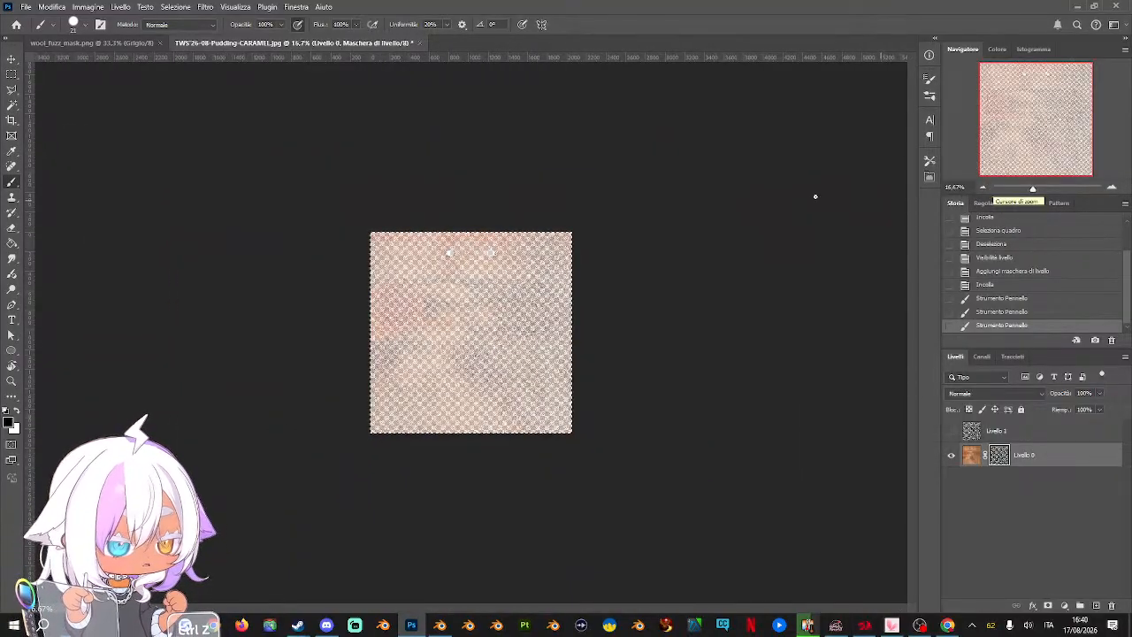
pyautogui.hotkey('ctrl', 'd')
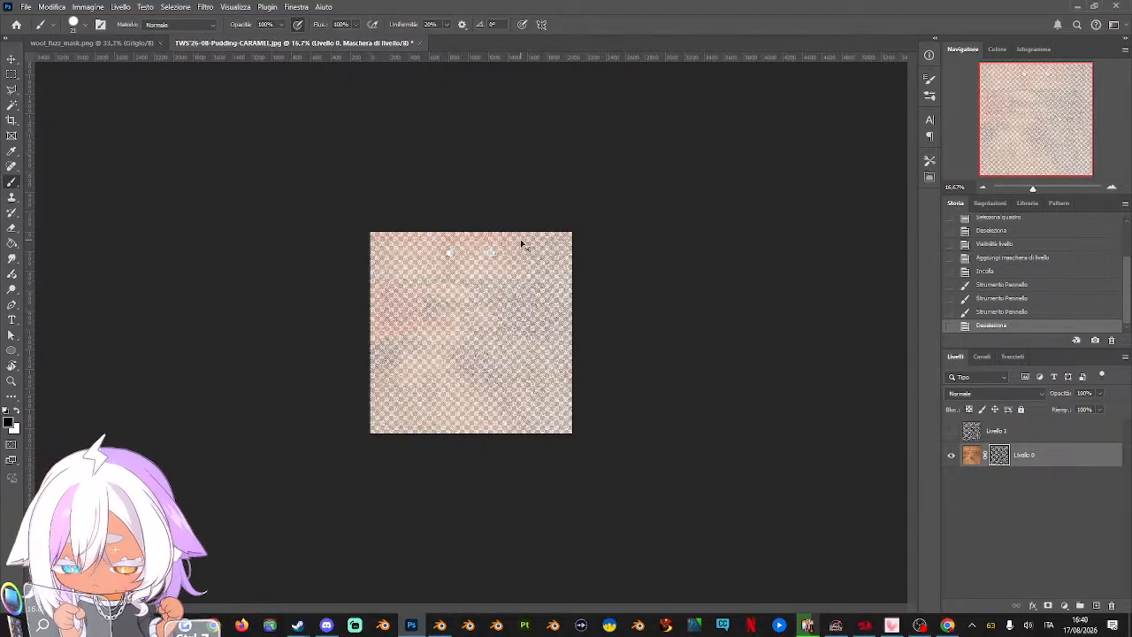
pyautogui.click(1113, 189)
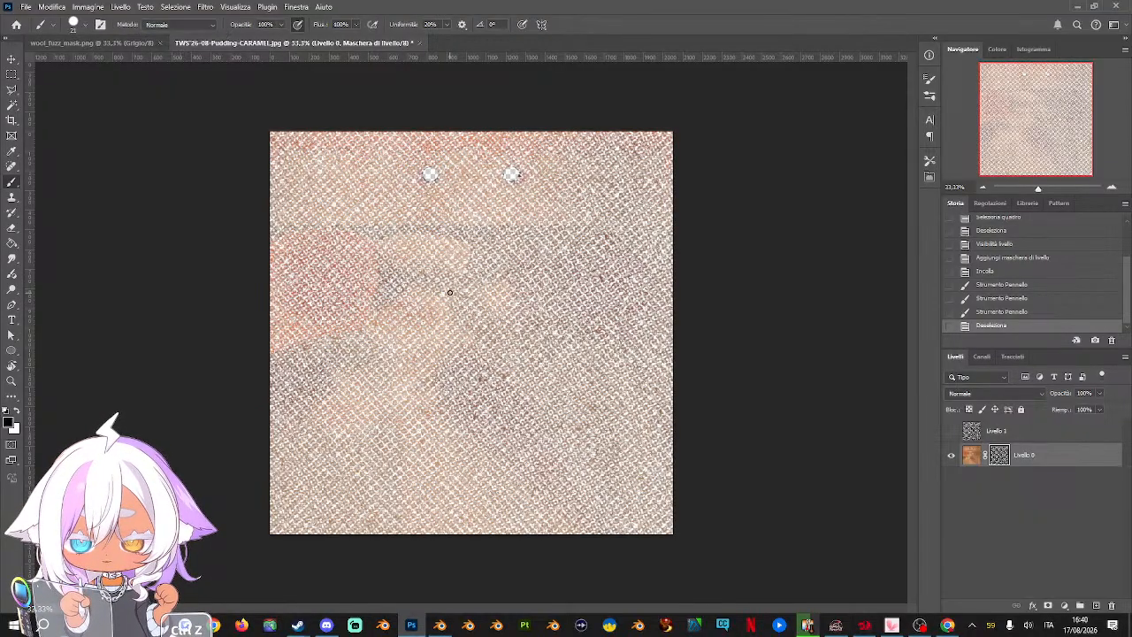
pyautogui.click(951, 430)
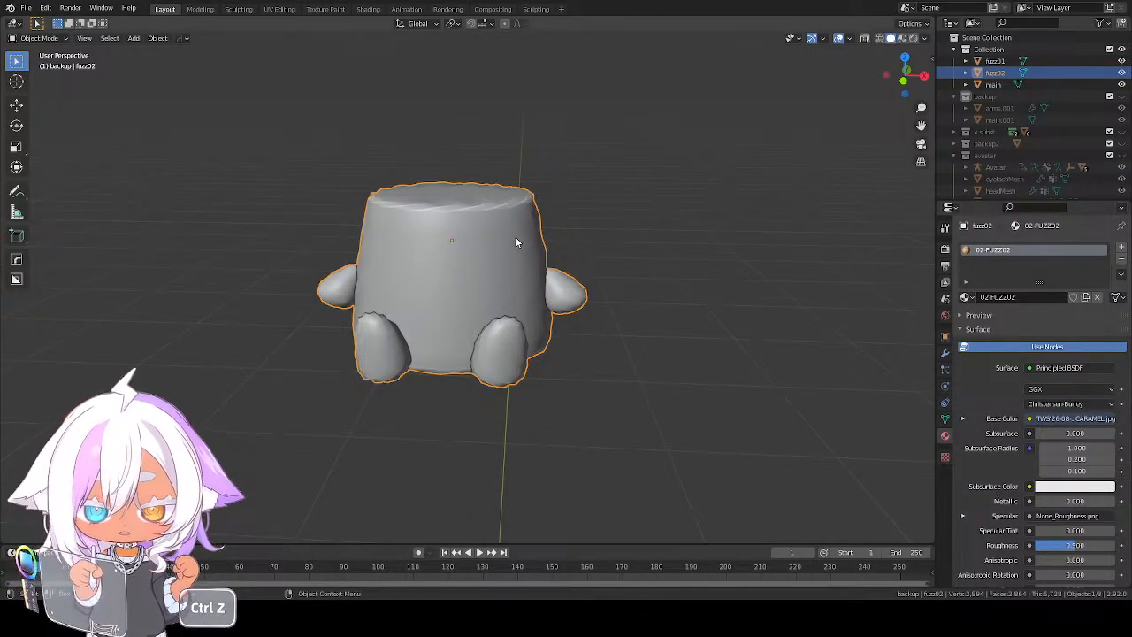
# Switch to Blender and examine the pudding's layered meshes in wireframe shading from several angles and distances
pyautogui.moveTo(516, 241); pyautogui.dragTo(439, 283, button='middle')
pyautogui.hotkey('ctrl', 'z')
pyautogui.hotkey('ctrl', 'z')
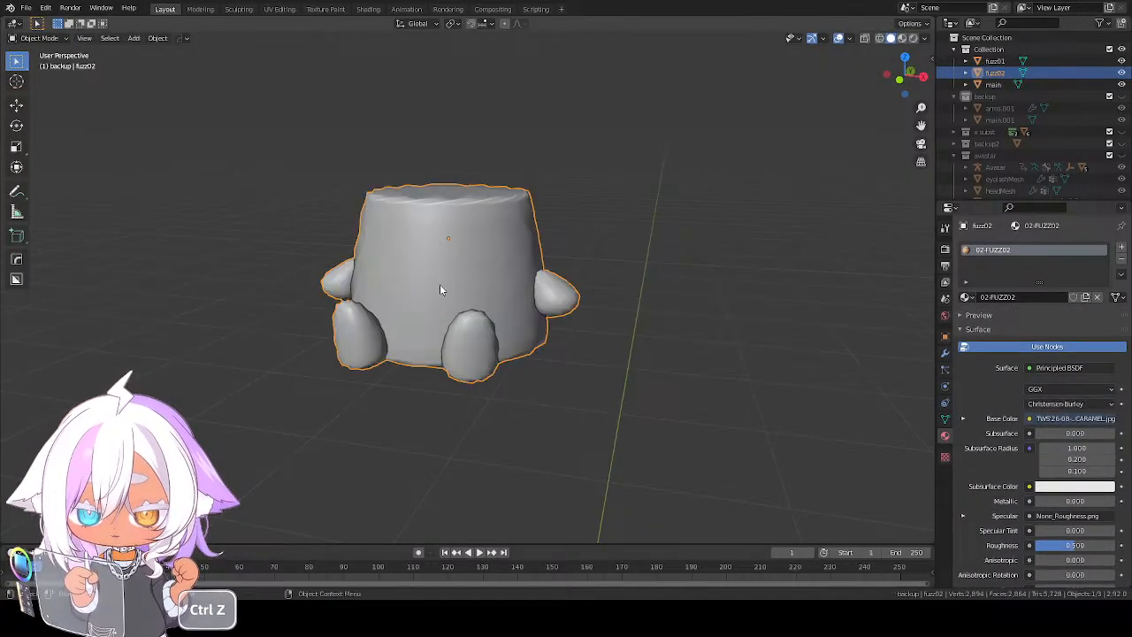
pyautogui.hotkey('ctrl', 'z')
pyautogui.hotkey('ctrl', 'z')
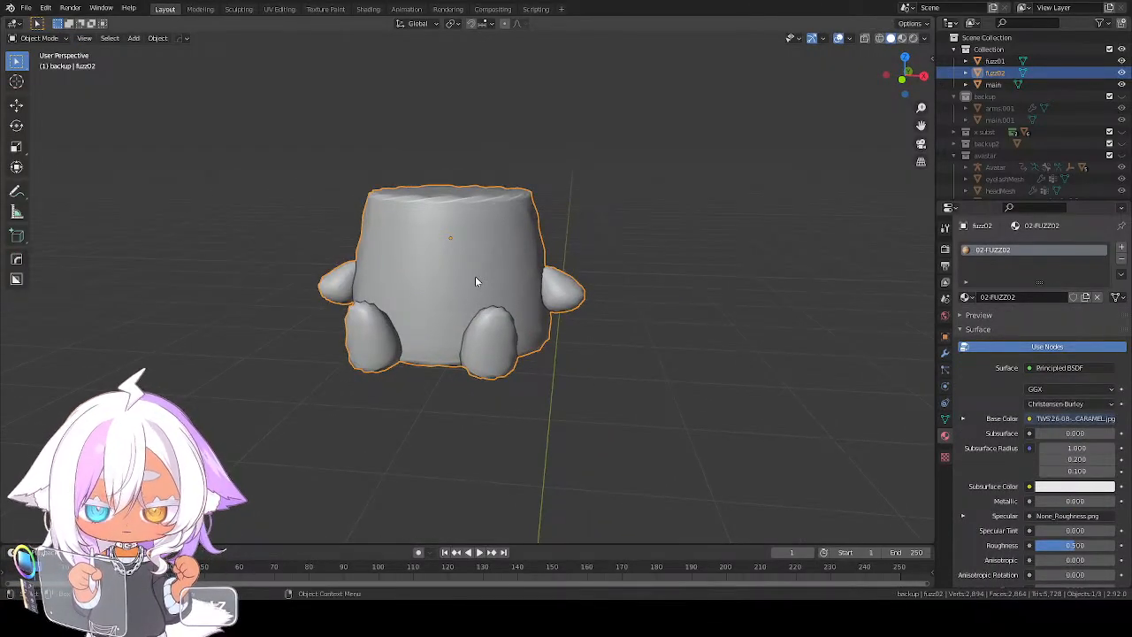
pyautogui.press('z')
pyautogui.click(394, 276)
pyautogui.scroll(3, 483, 274)
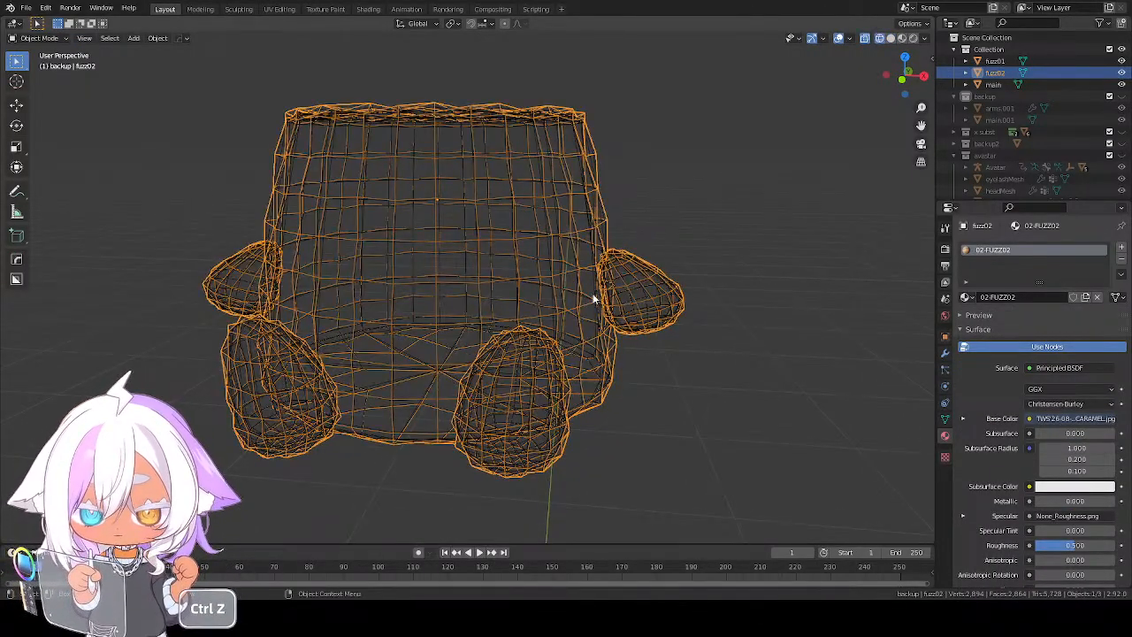
pyautogui.moveTo(703, 293); pyautogui.dragTo(592, 254, button='middle')
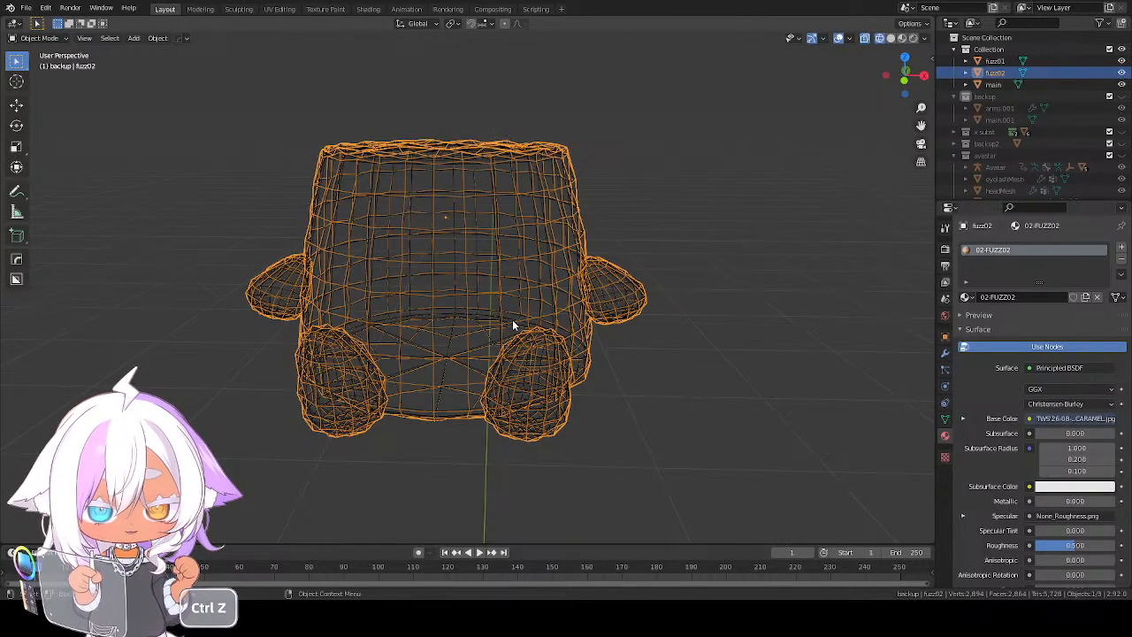
pyautogui.moveTo(564, 363)
pyautogui.mouseDown(button='middle')
pyautogui.moveTo(541, 367)
pyautogui.moveTo(572, 359)
pyautogui.mouseUp(button='middle')
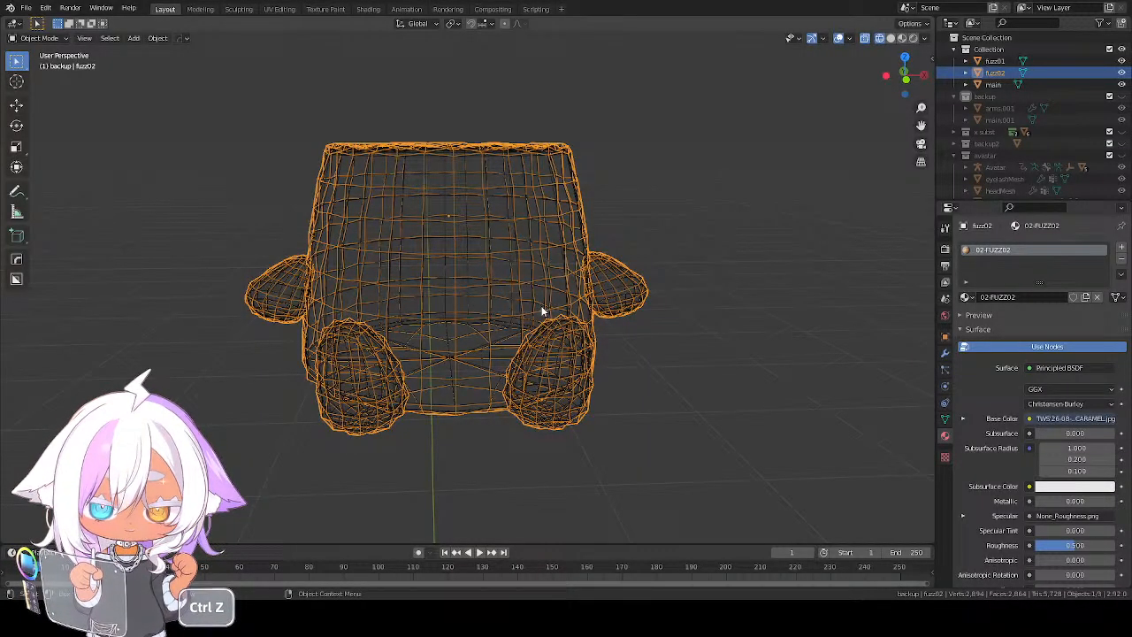
pyautogui.scroll(-3, 529, 290)
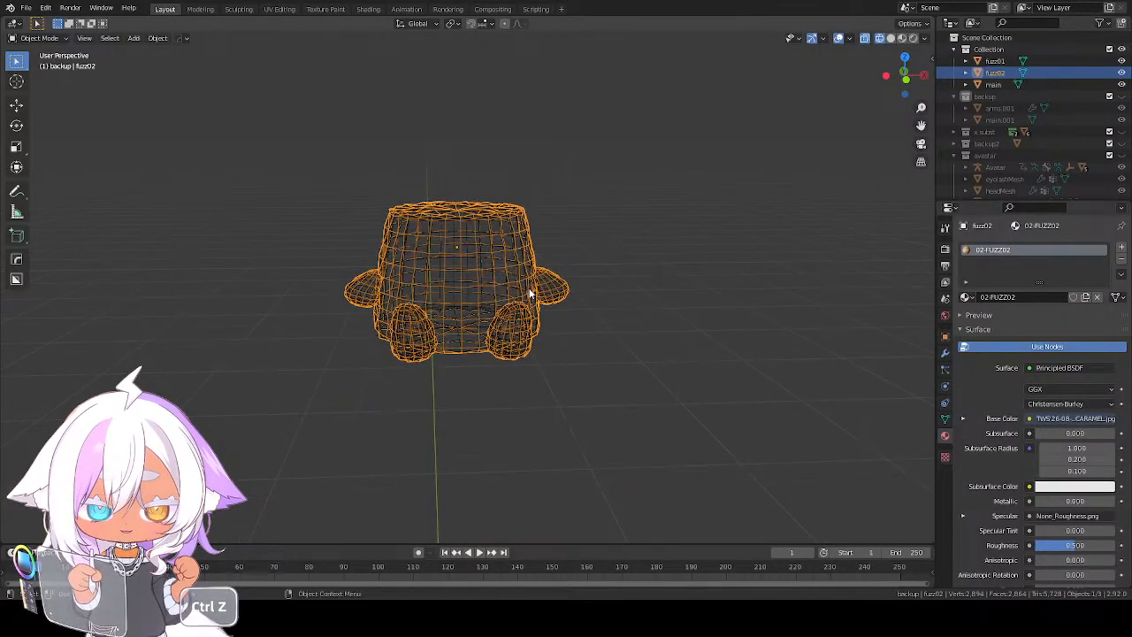
pyautogui.scroll(4, 525, 287)
pyautogui.moveTo(476, 277); pyautogui.dragTo(467, 252, button='middle')
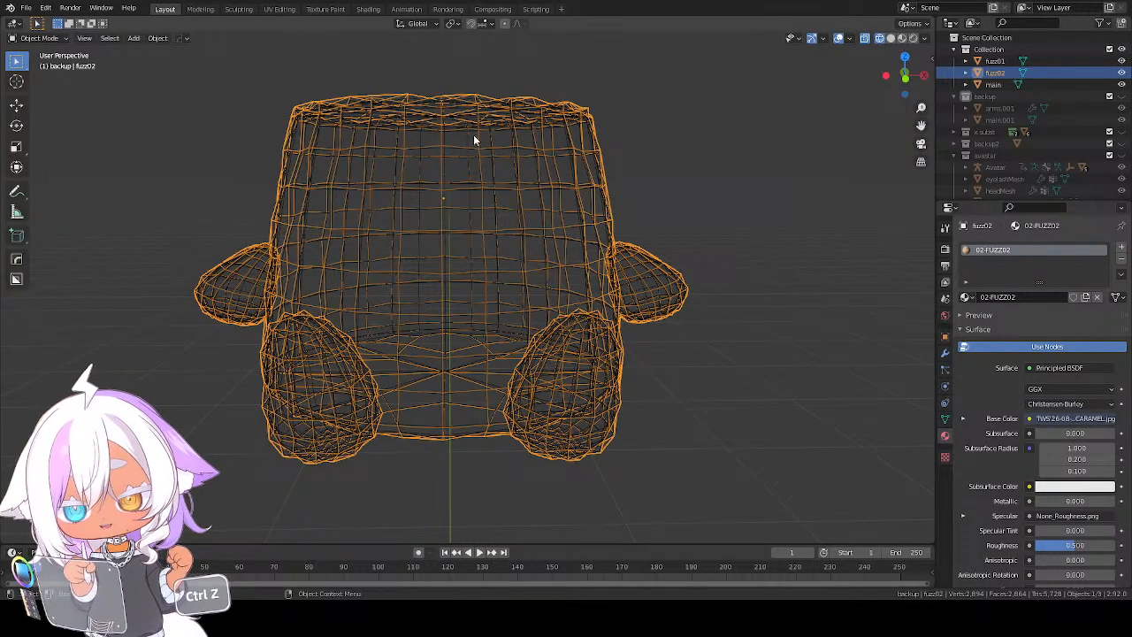
pyautogui.scroll(-3, 518, 265)
pyautogui.scroll(2, 550, 295)
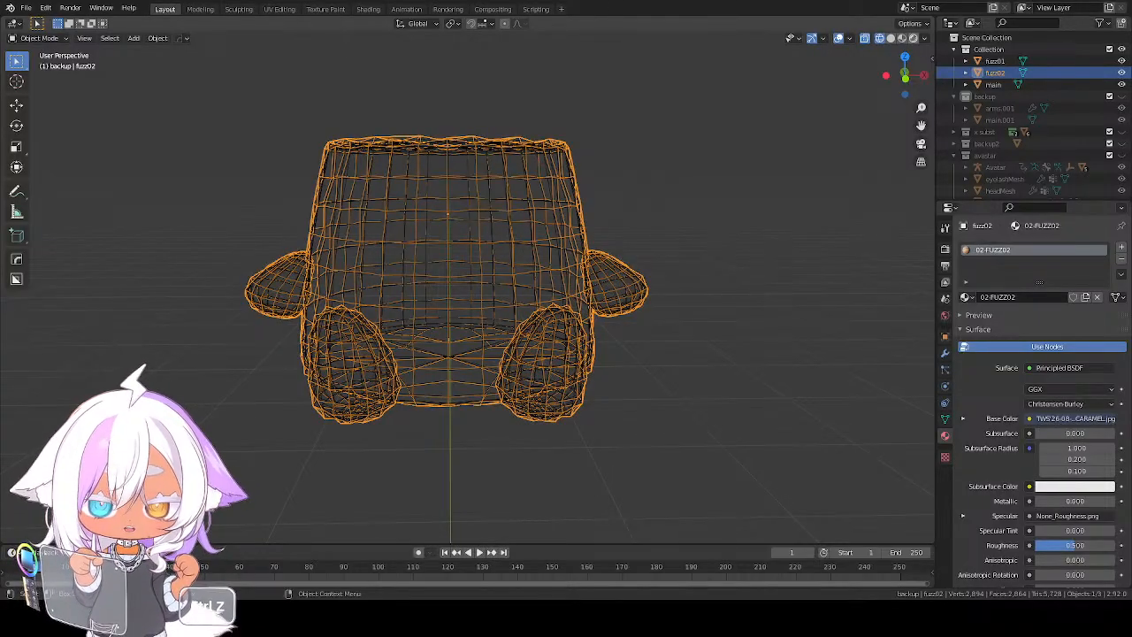
# Display the pudding with its caramel textures in Material Preview shading and examine it from the front
pyautogui.click(913, 38)
pyautogui.hotkey('ctrl', 'z')
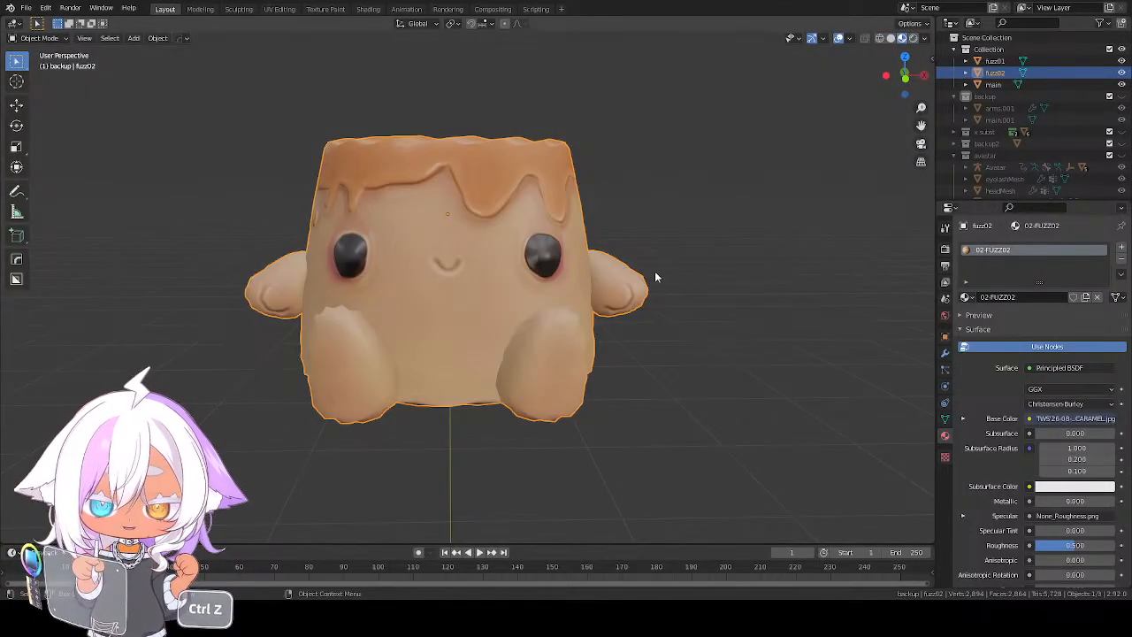
pyautogui.moveTo(655, 273); pyautogui.dragTo(636, 249, button='middle')
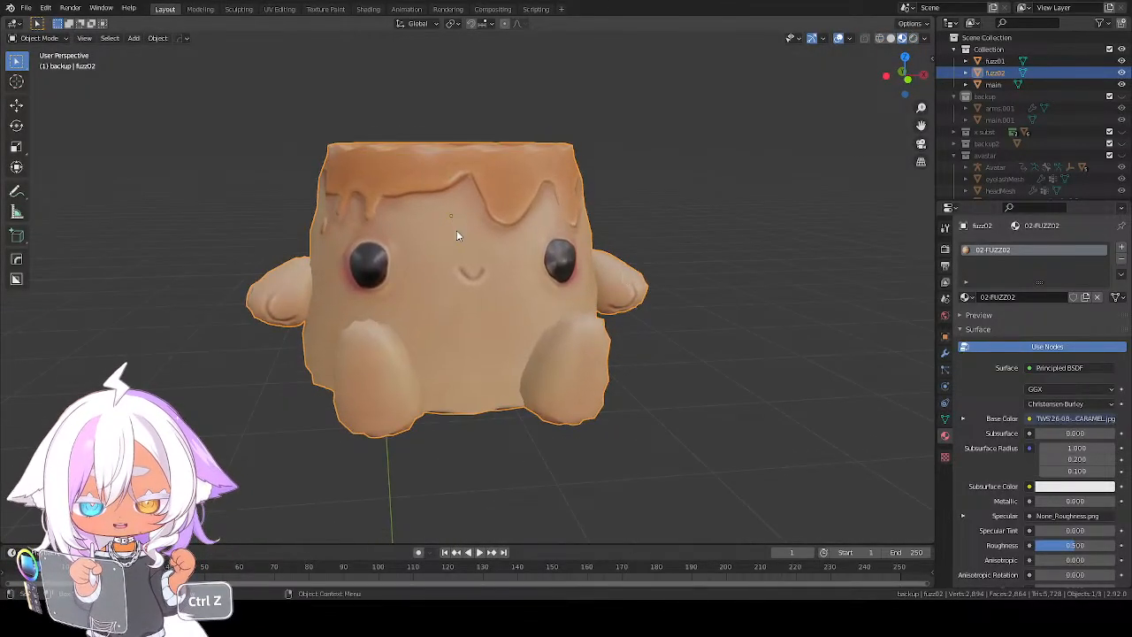
pyautogui.click(457, 232)
pyautogui.click(772, 202)
pyautogui.click(456, 276)
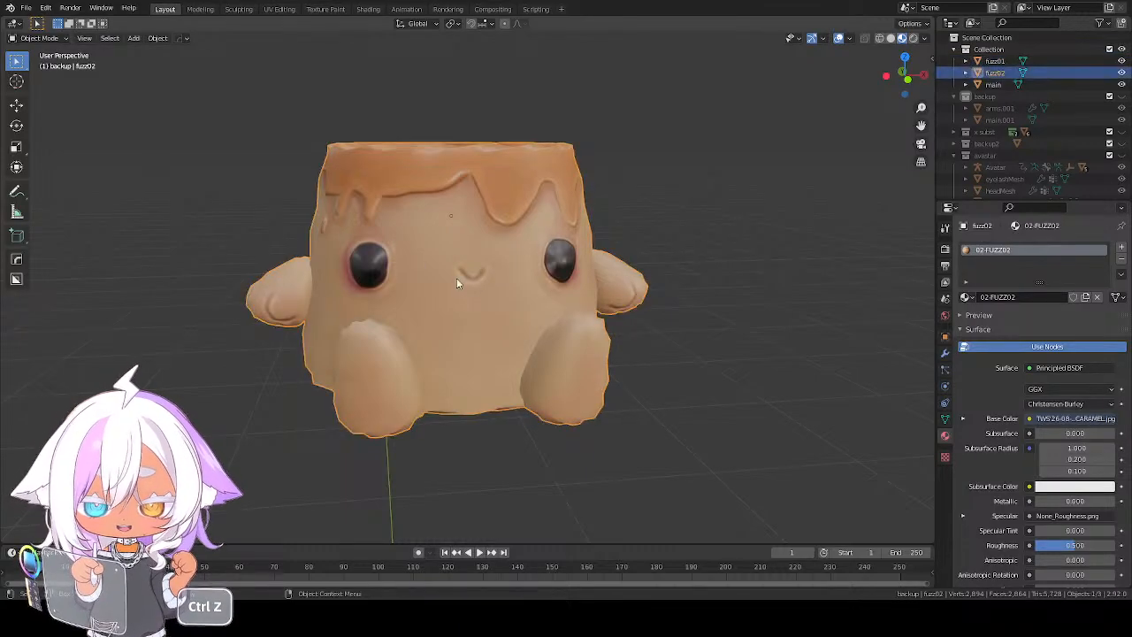
pyautogui.moveTo(527, 299)
pyautogui.mouseDown(button='middle')
pyautogui.moveTo(515, 275)
pyautogui.moveTo(489, 298)
pyautogui.moveTo(385, 299)
pyautogui.moveTo(383, 349)
pyautogui.moveTo(515, 289)
pyautogui.mouseUp(button='middle')
pyautogui.hotkey('ctrl', 'z')
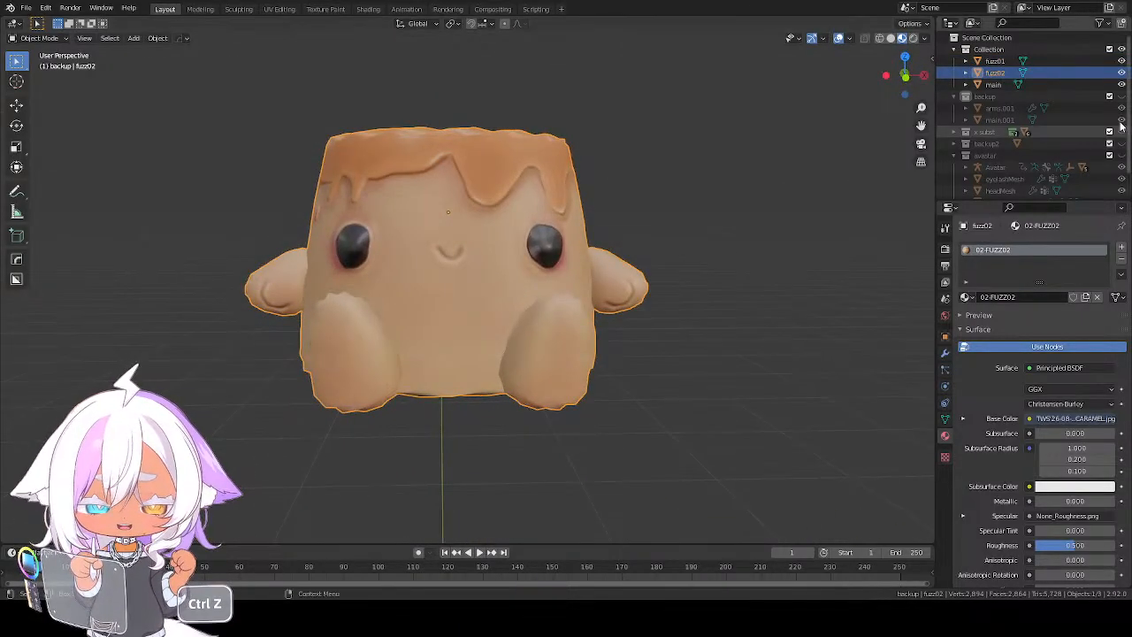
# Hide the fuzz01 and fuzz02 layers and inspect the main pudding mesh alone
pyautogui.click(1121, 62)
pyautogui.click(1121, 73)
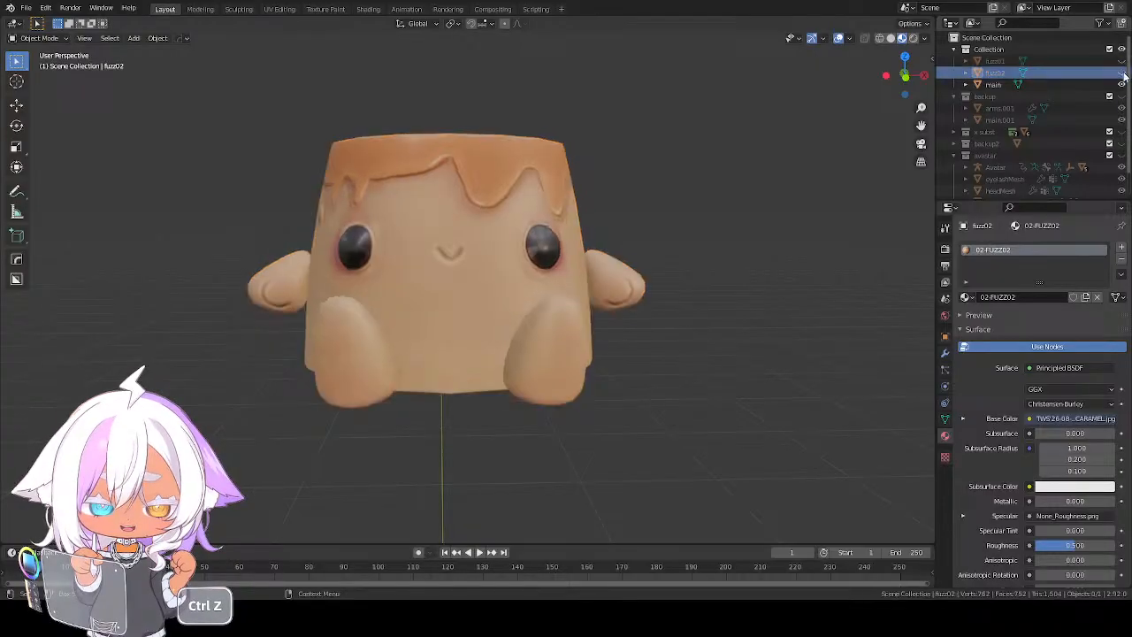
pyautogui.moveTo(433, 321); pyautogui.dragTo(481, 313, button='middle')
pyautogui.scroll(2, 483, 313)
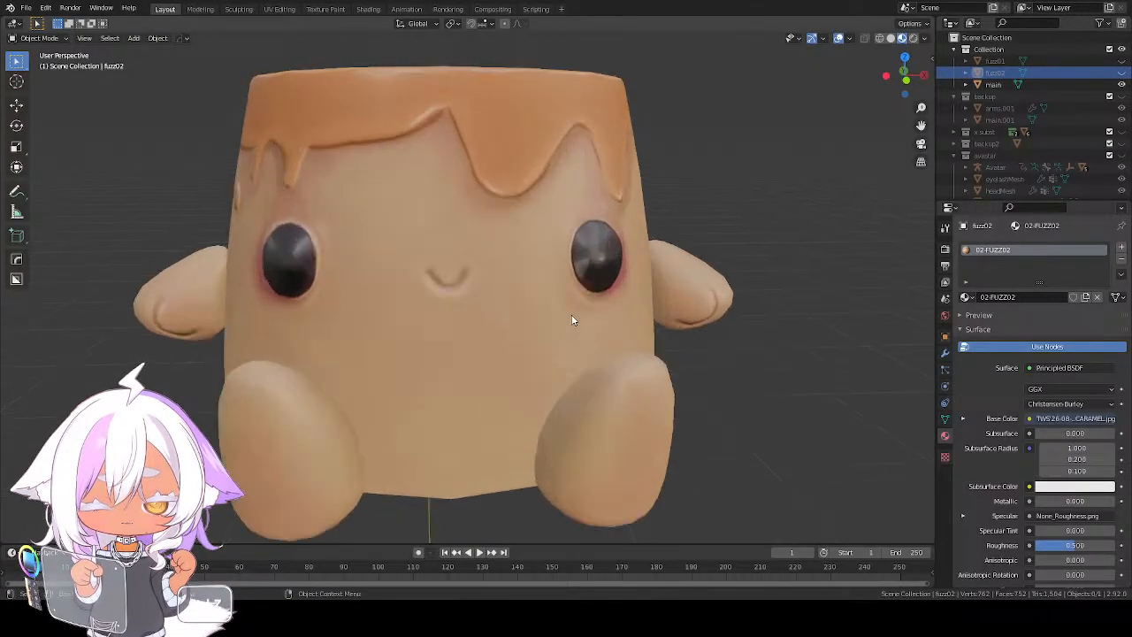
pyautogui.scroll(-2, 541, 321)
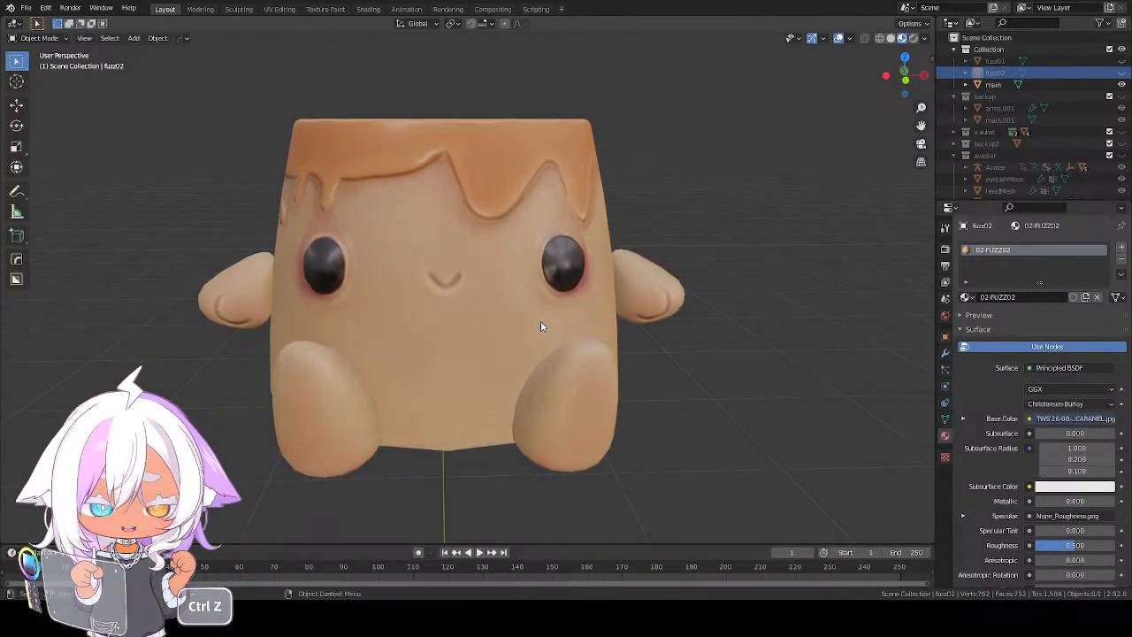
pyautogui.moveTo(540, 320); pyautogui.dragTo(556, 315, button='middle')
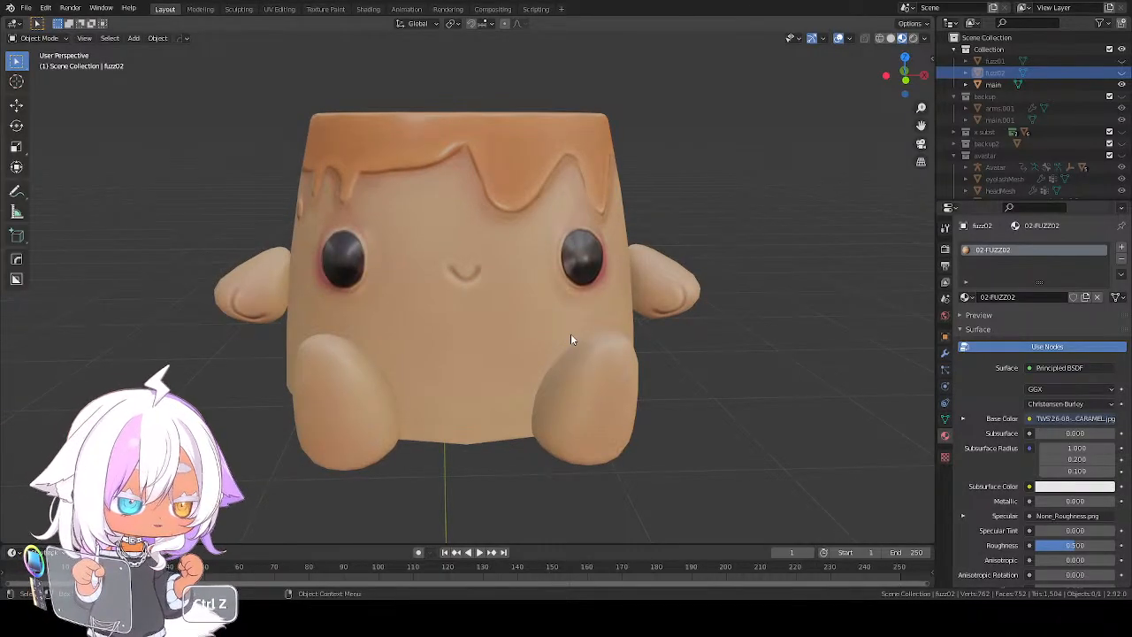